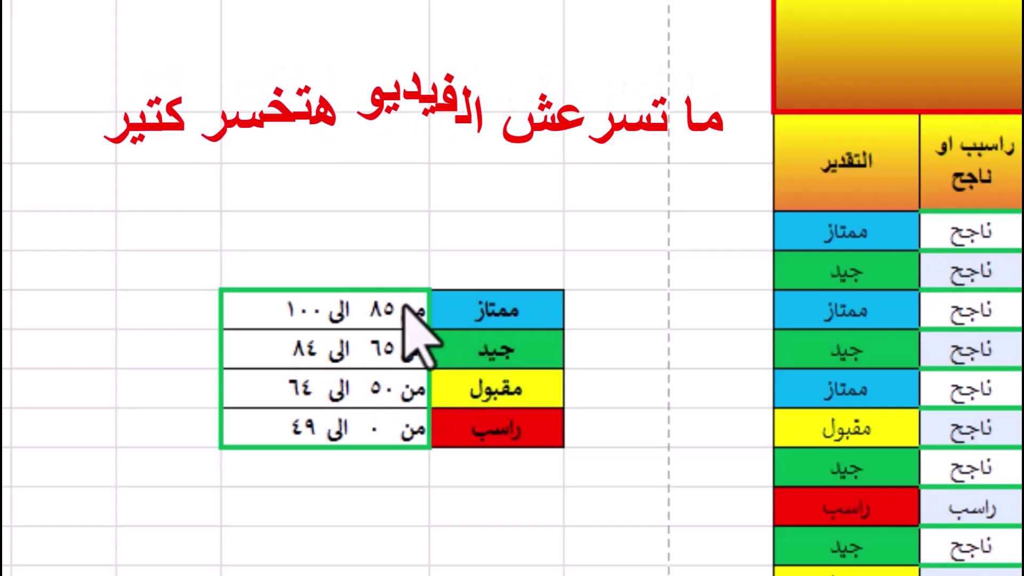
Step: Check the grade key cells, including ممتاز and its 85 to 100 range
{"action": "left_click", "coordinate": [464, 309]}
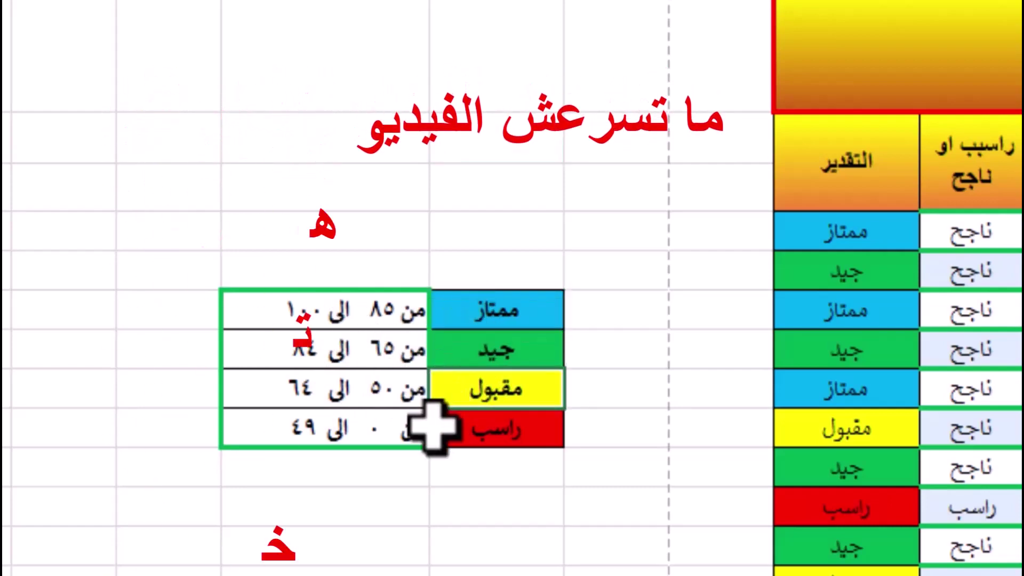
{"action": "left_click", "coordinate": [487, 341]}
{"action": "left_click", "coordinate": [470, 312]}
{"action": "left_click", "coordinate": [415, 301]}
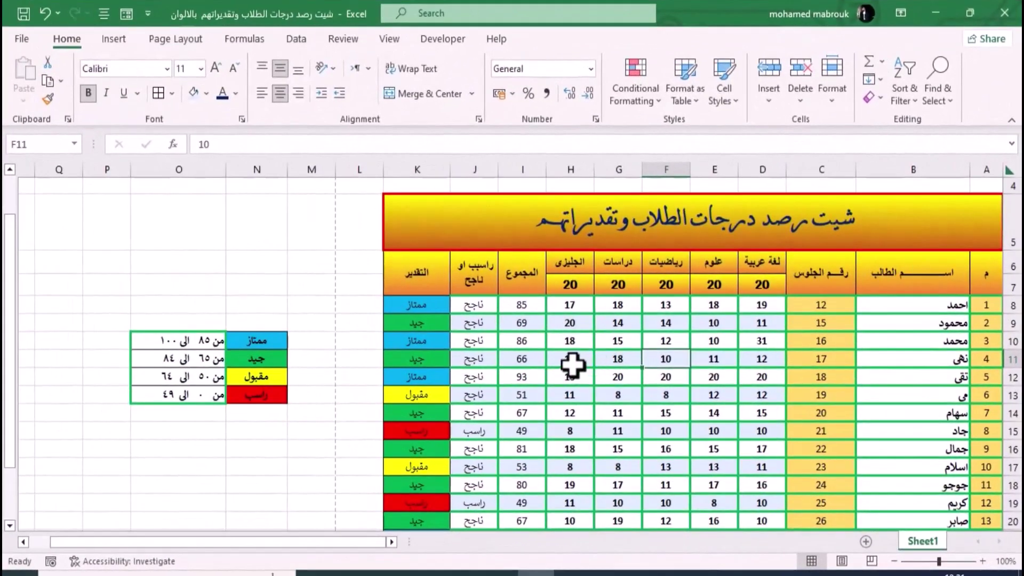
Step: Enter English 10, then Math, Science and Arabic 20 for the row-11 student
{"action": "left_click", "coordinate": [570, 363]}
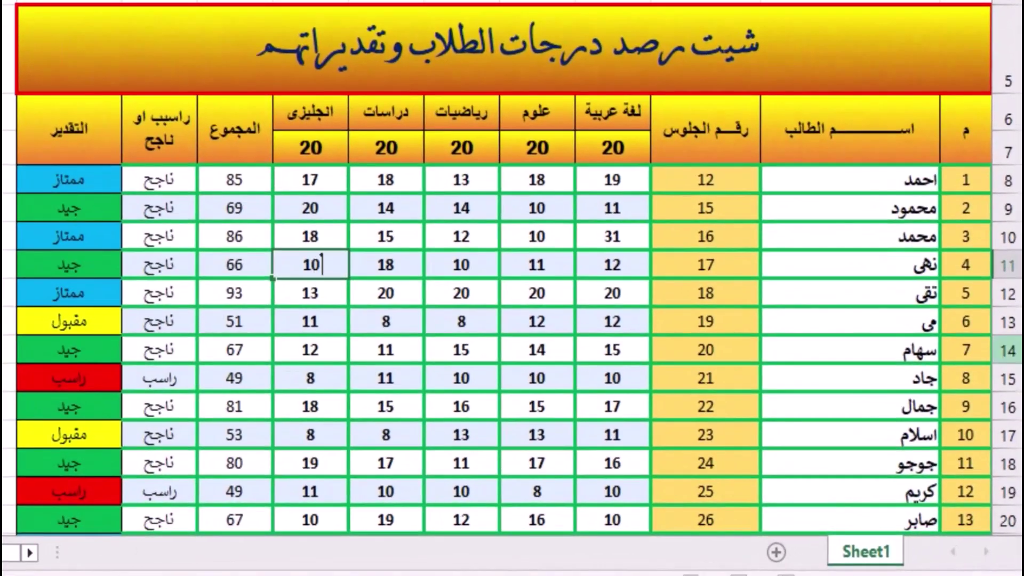
{"action": "key", "text": "Return"}
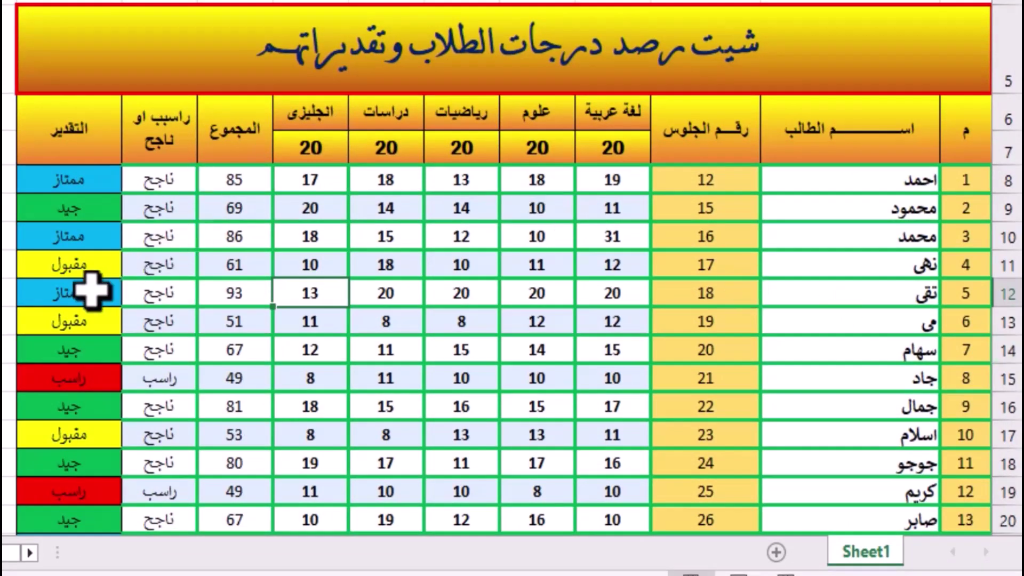
{"action": "left_click", "coordinate": [450, 269]}
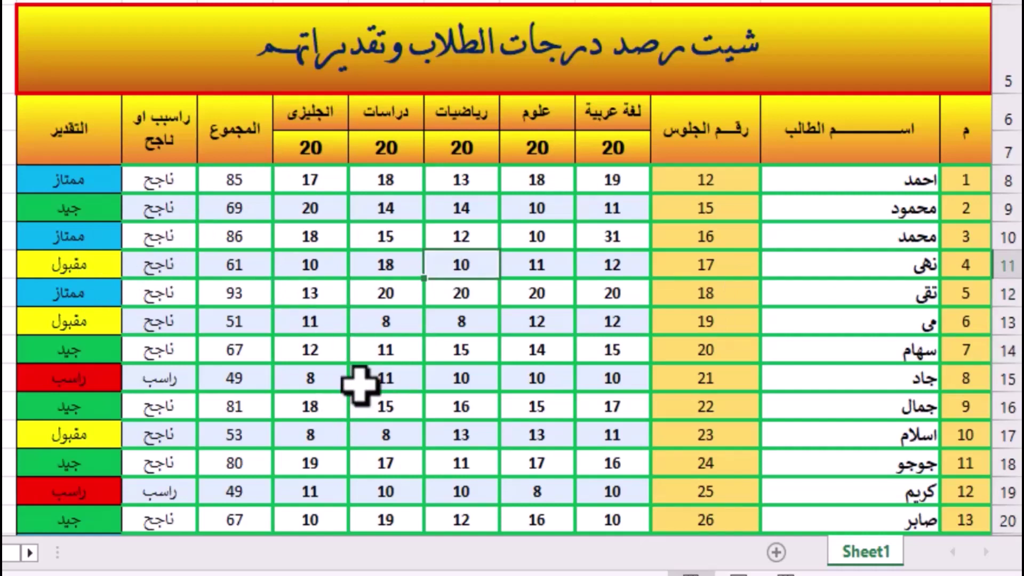
{"action": "type", "text": "20"}
{"action": "key", "text": "Return"}
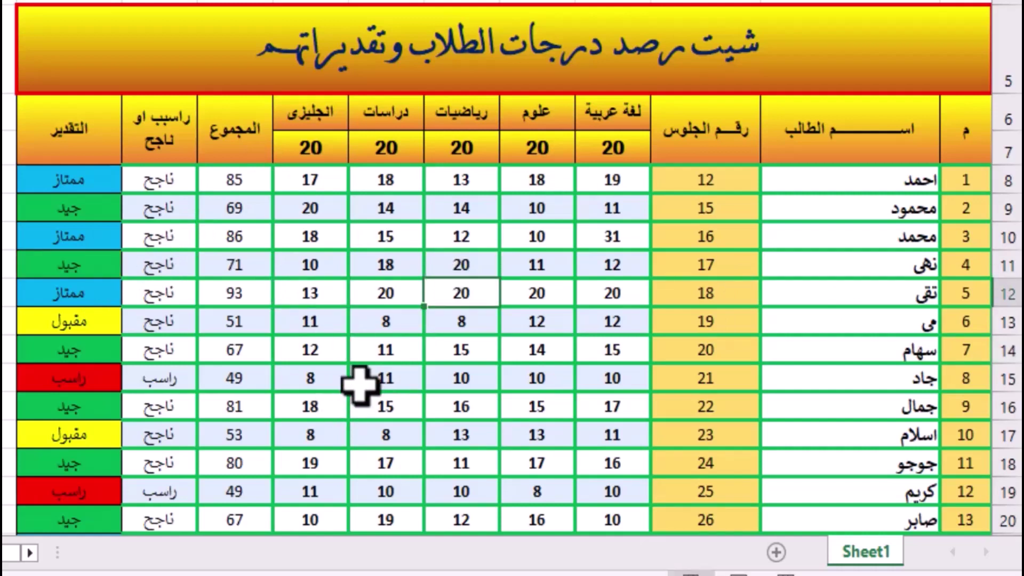
{"action": "left_click", "coordinate": [548, 263]}
{"action": "type", "text": "20"}
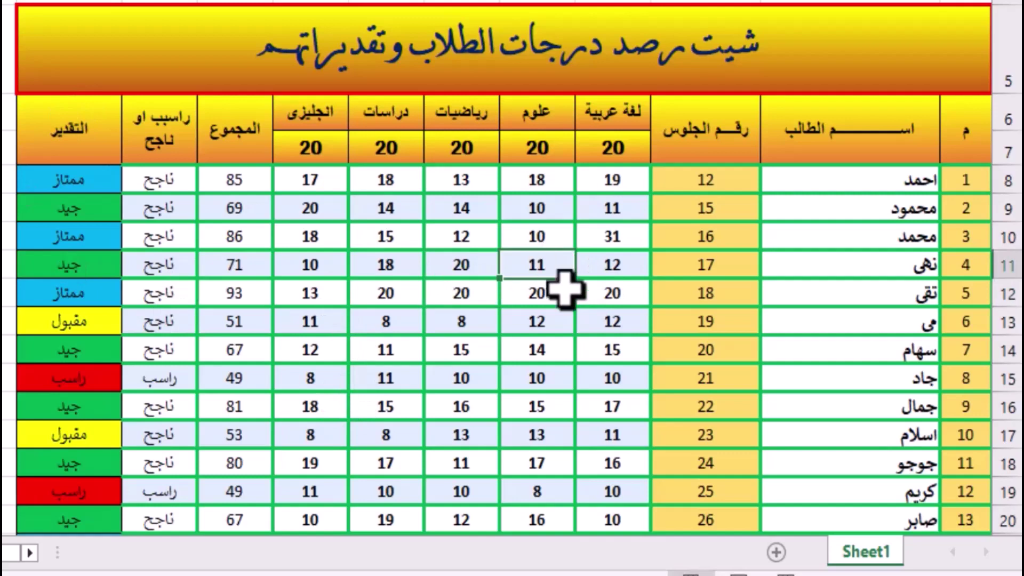
{"action": "left_click", "coordinate": [595, 267]}
{"action": "type", "text": "20"}
{"action": "key", "text": "Return"}
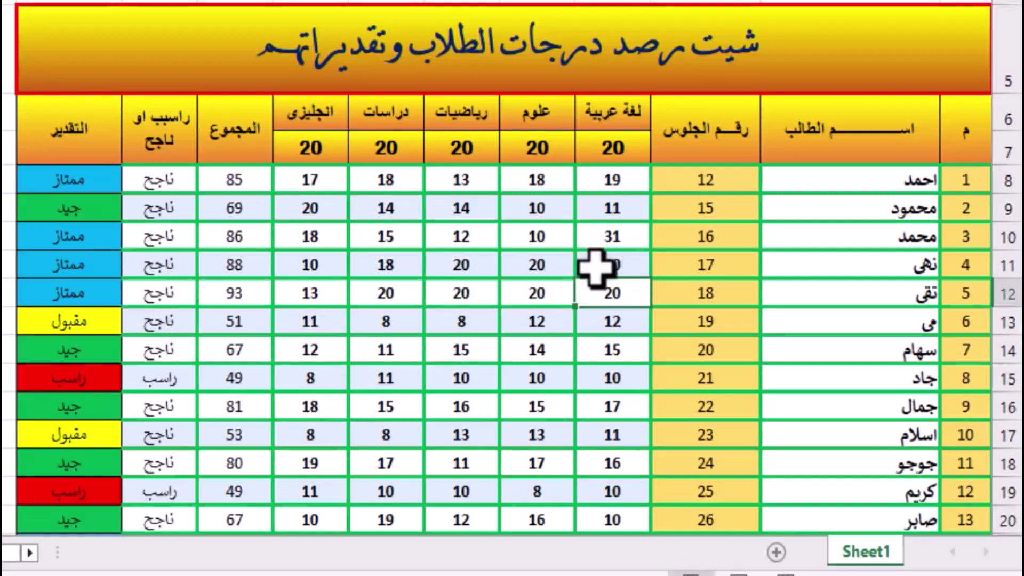
Step: Select the total, result and grade columns, then clear the selection
{"action": "left_click", "coordinate": [50, 284]}
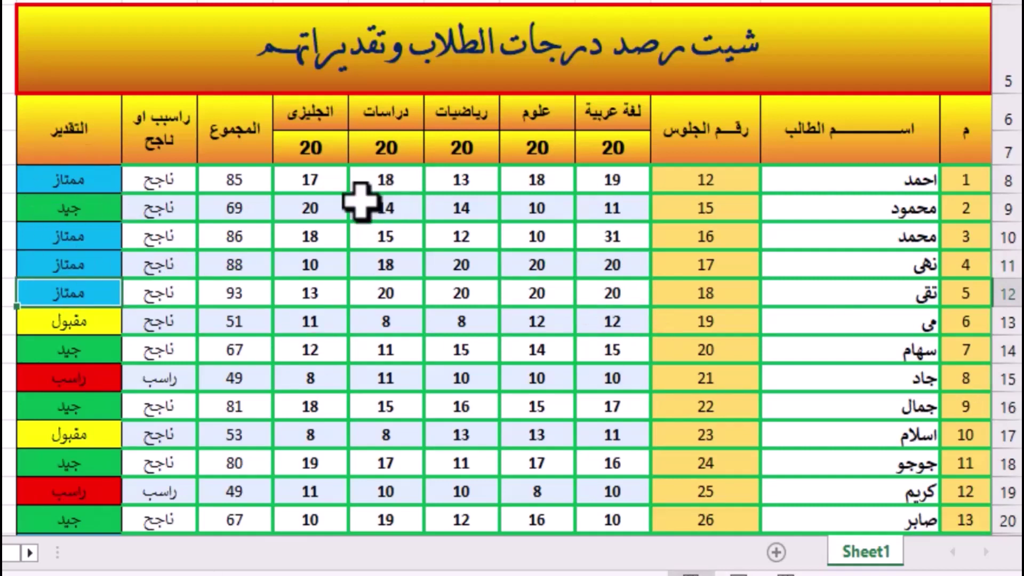
{"action": "mouse_move", "coordinate": [226, 133]}
{"action": "left_mouse_down"}
{"action": "mouse_move", "coordinate": [147, 135]}
{"action": "mouse_move", "coordinate": [119, 466]}
{"action": "left_mouse_up"}
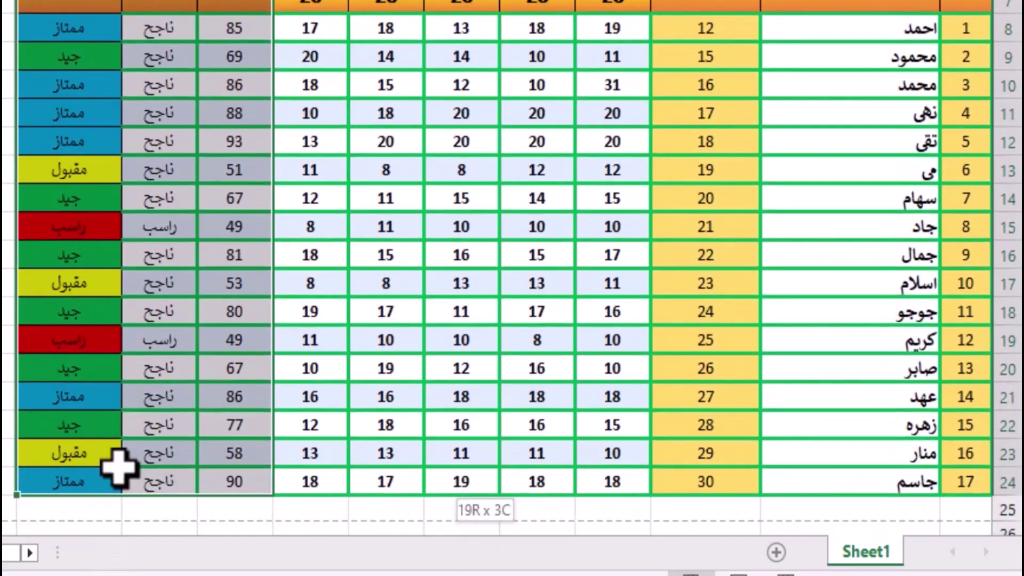
{"action": "scroll", "coordinate": [201, 426], "scroll_direction": "up", "scroll_amount": 3}
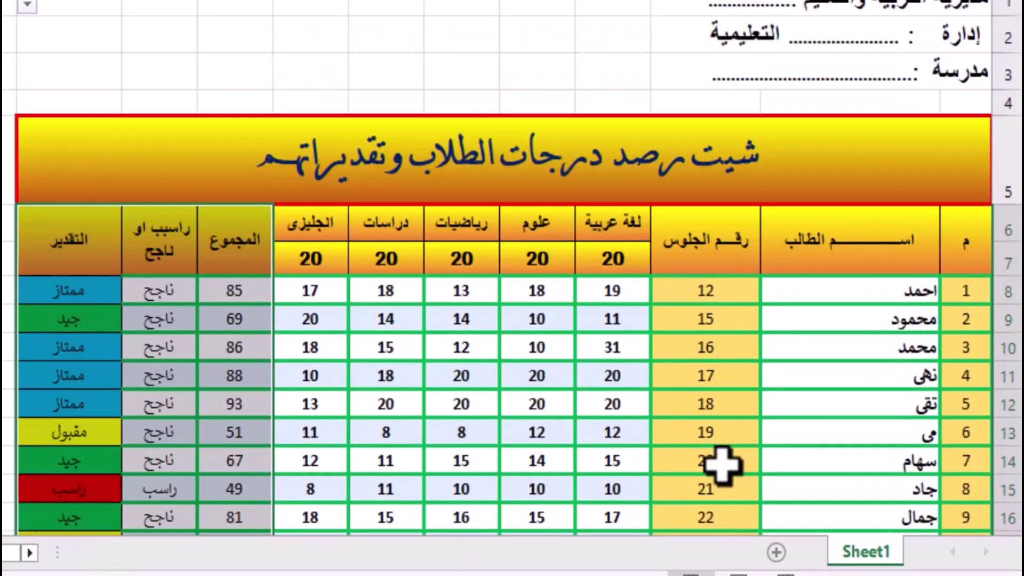
{"action": "left_click_drag", "start_coordinate": [385, 432], "coordinate": [451, 393]}
{"action": "left_click", "coordinate": [450, 393]}
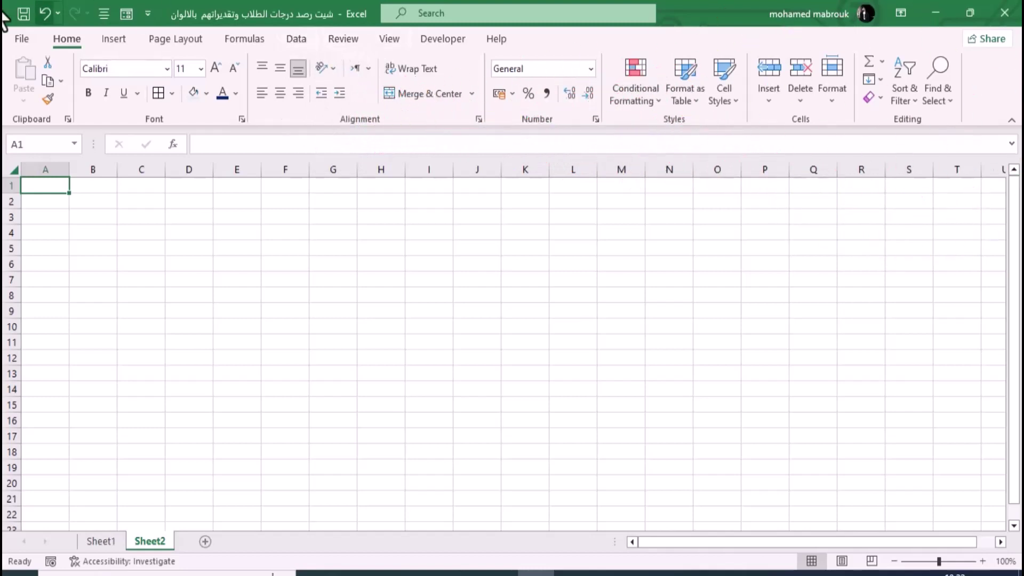
Step: Bring up Save As with F12 and cancel it without saving
{"action": "key", "text": "F12"}
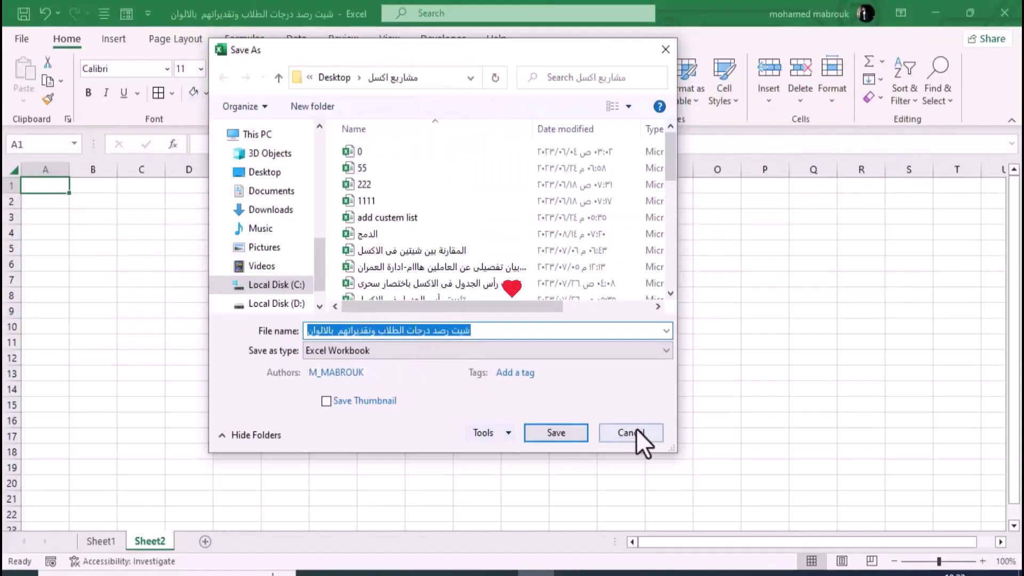
{"action": "left_click", "coordinate": [636, 433]}
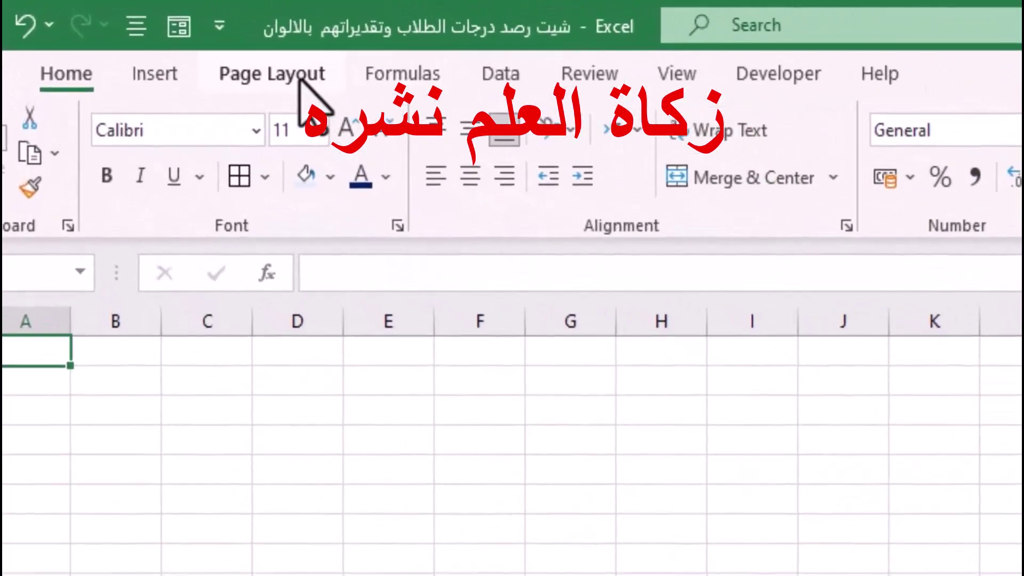
Step: Turn on Sheet Right-to-Left from the Page Layout options
{"action": "left_click", "coordinate": [312, 76]}
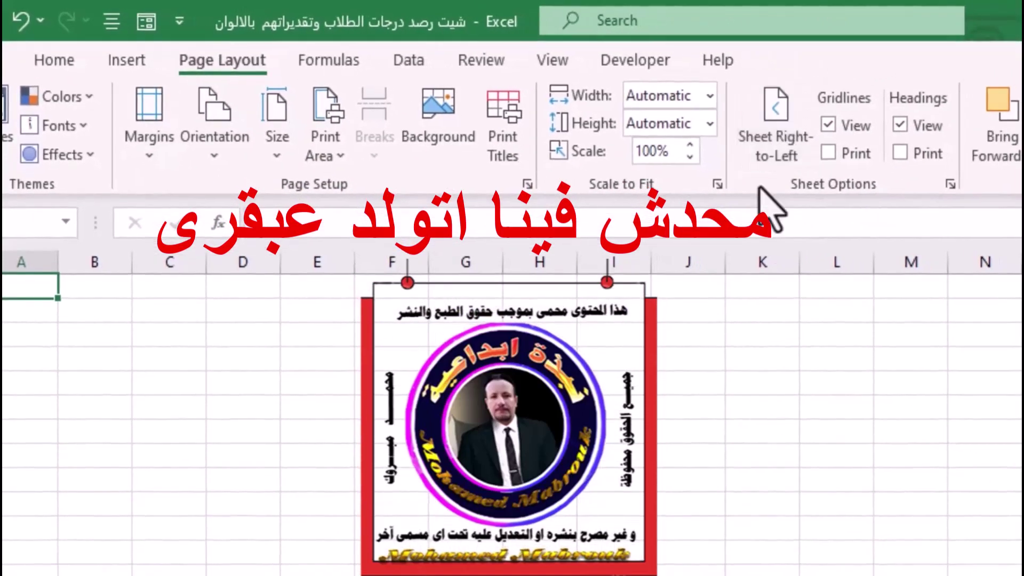
{"action": "left_click", "coordinate": [777, 152]}
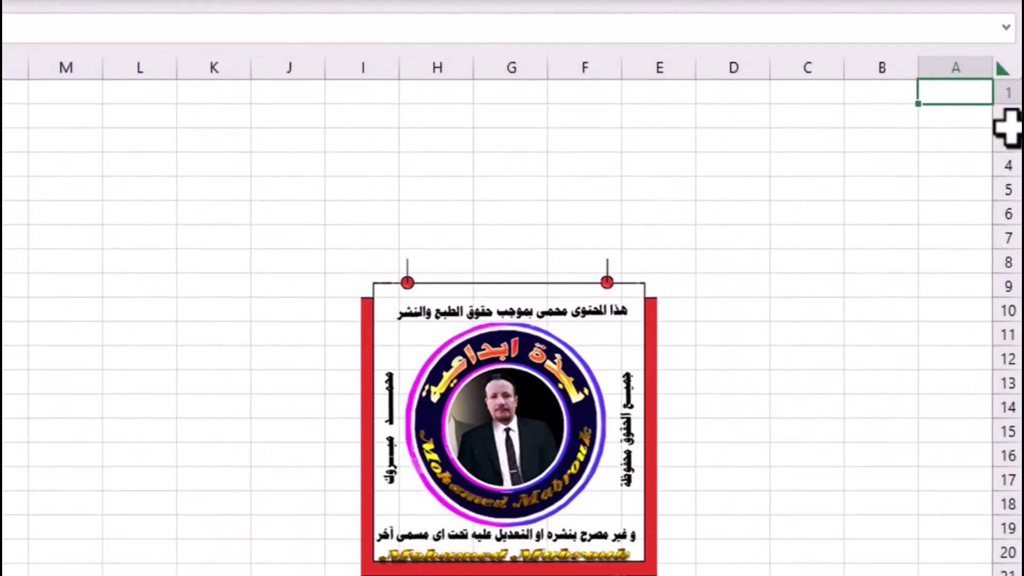
Step: Type the directorate header line with a long dotted blank across row 1
{"action": "left_click", "coordinate": [756, 134]}
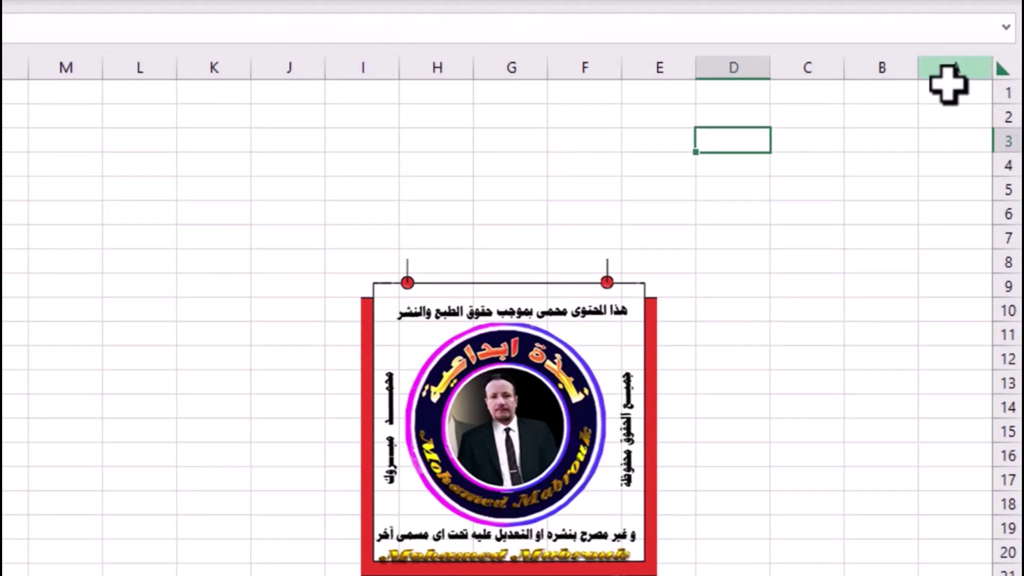
{"action": "left_click", "coordinate": [946, 91]}
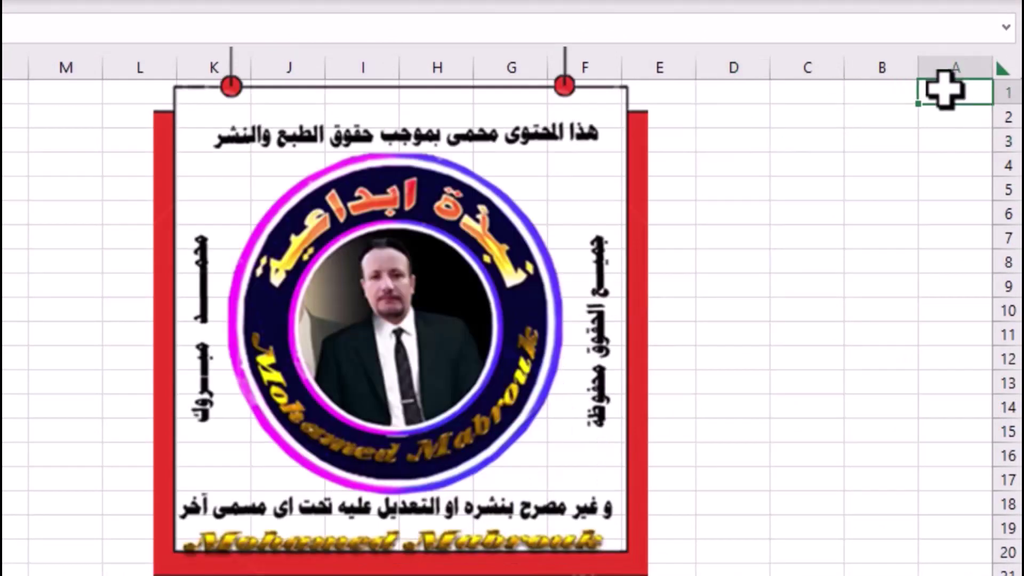
{"action": "left_click_drag", "start_coordinate": [942, 91], "coordinate": [669, 91]}
{"action": "left_click", "coordinate": [749, 232]}
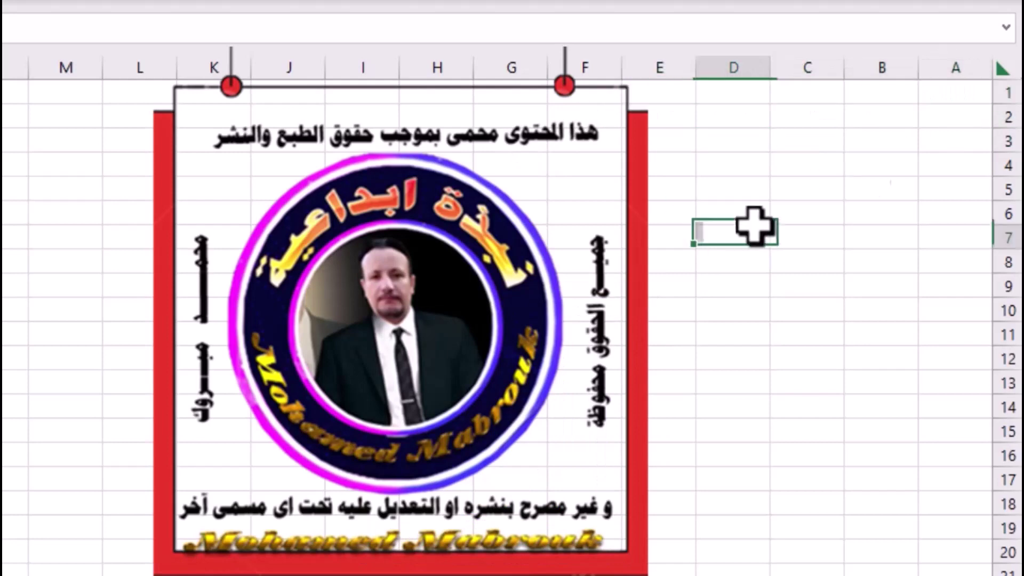
{"action": "left_click_drag", "start_coordinate": [951, 98], "coordinate": [741, 101]}
{"action": "type", "text": "مديرية ال"}
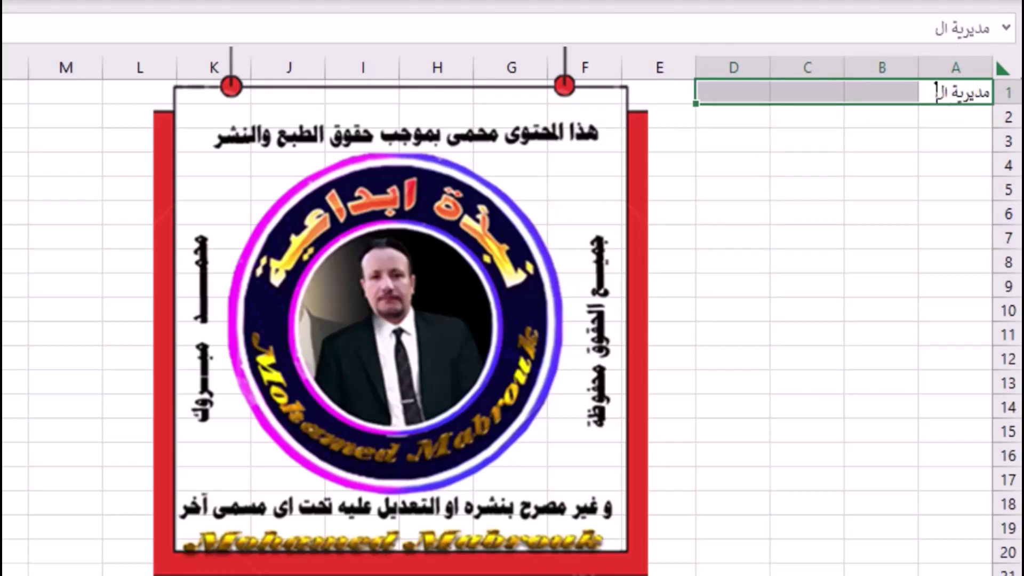
{"action": "type", "text": "تربية والتعليم :"}
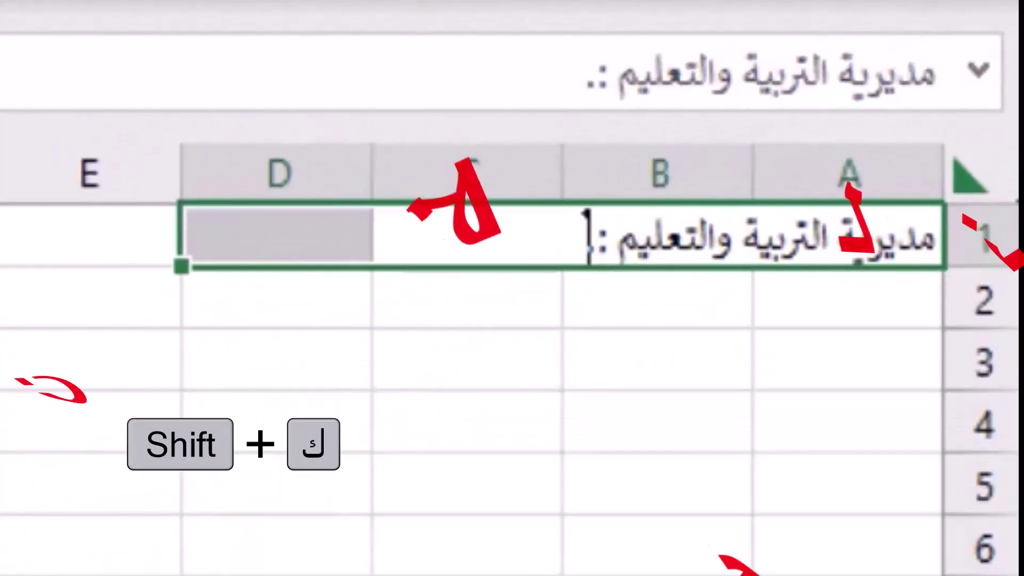
{"action": "type", "text": "......."}
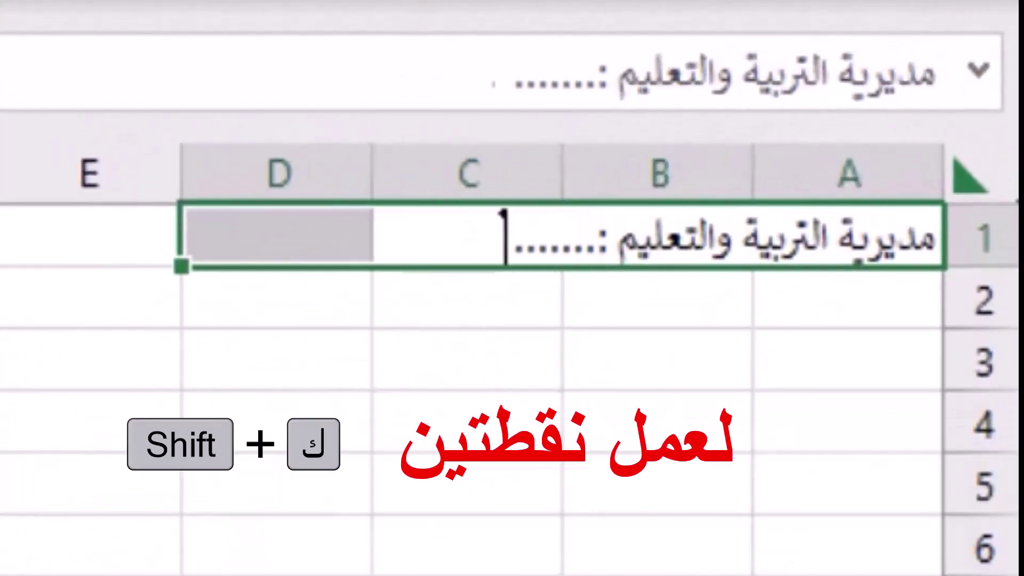
{"action": "type", "text": "................................."}
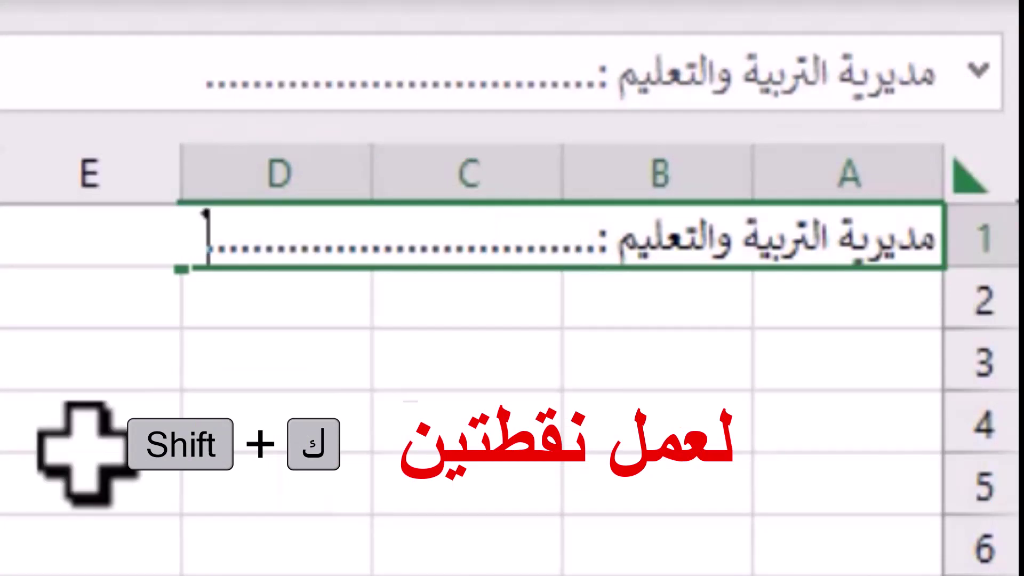
{"action": "left_click", "coordinate": [86, 427]}
Step: Enter the administration line 'إدارة : ........ التعليمية' in A2
{"action": "left_click", "coordinate": [885, 314]}
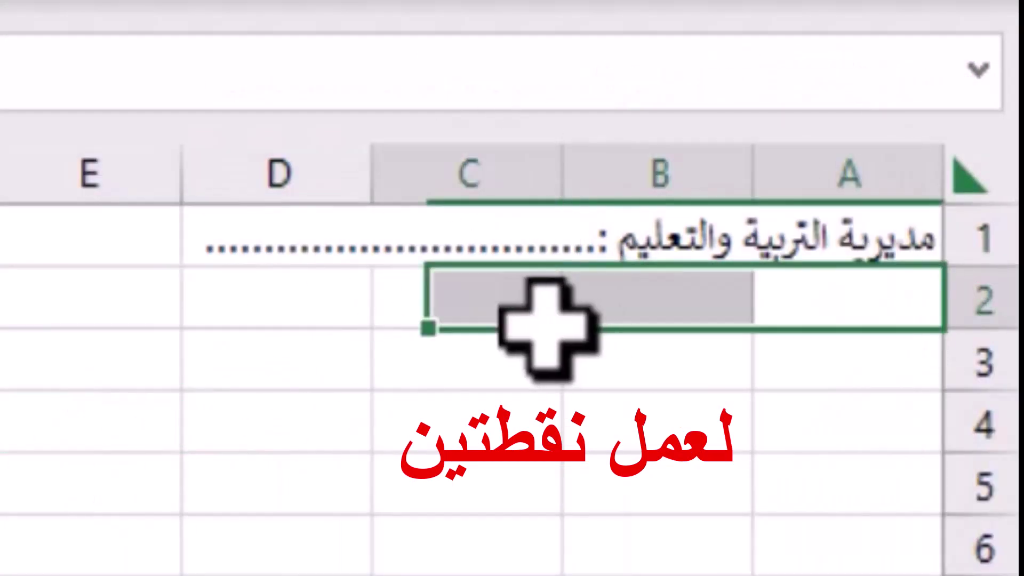
{"action": "left_click_drag", "start_coordinate": [885, 315], "coordinate": [263, 288]}
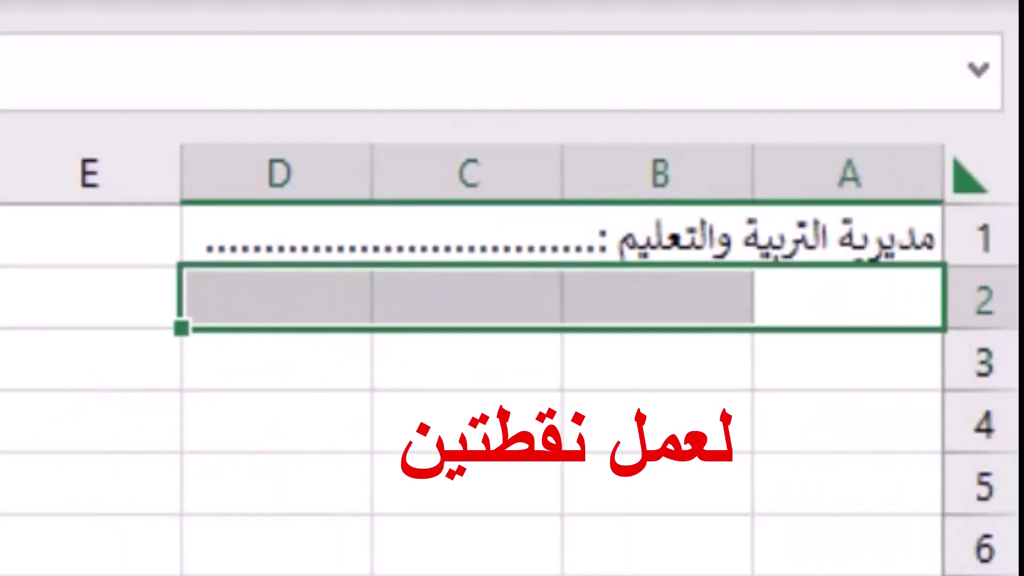
{"action": "type", "text": "ادارة :"}
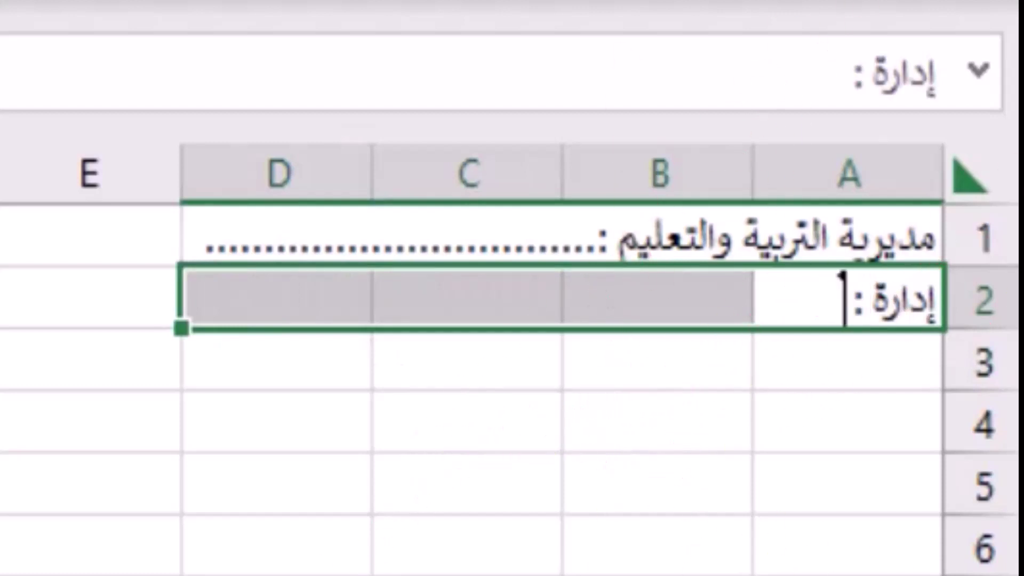
{"action": "type", "text": ".................................................."}
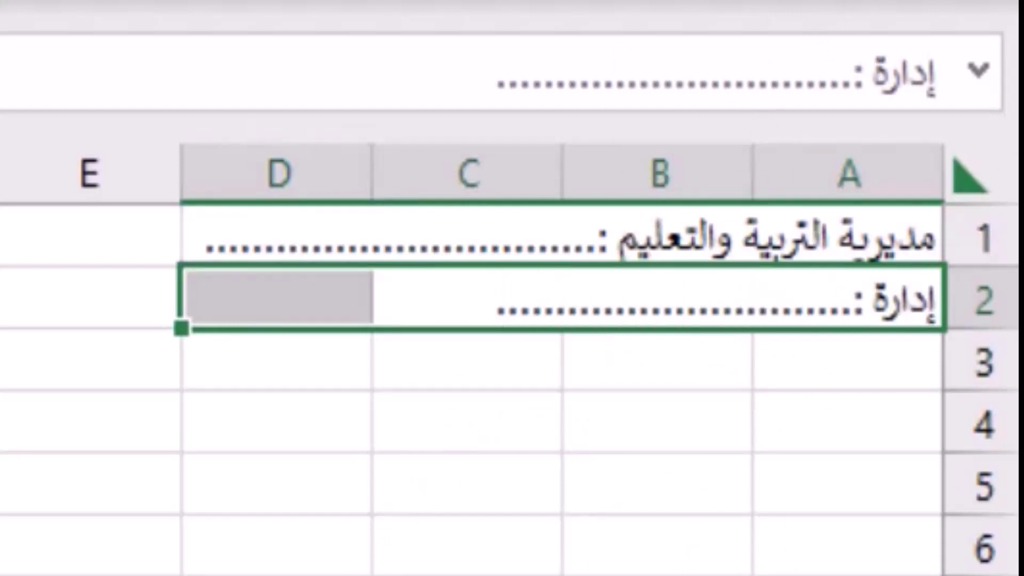
{"action": "type", "text": "التعليمية"}
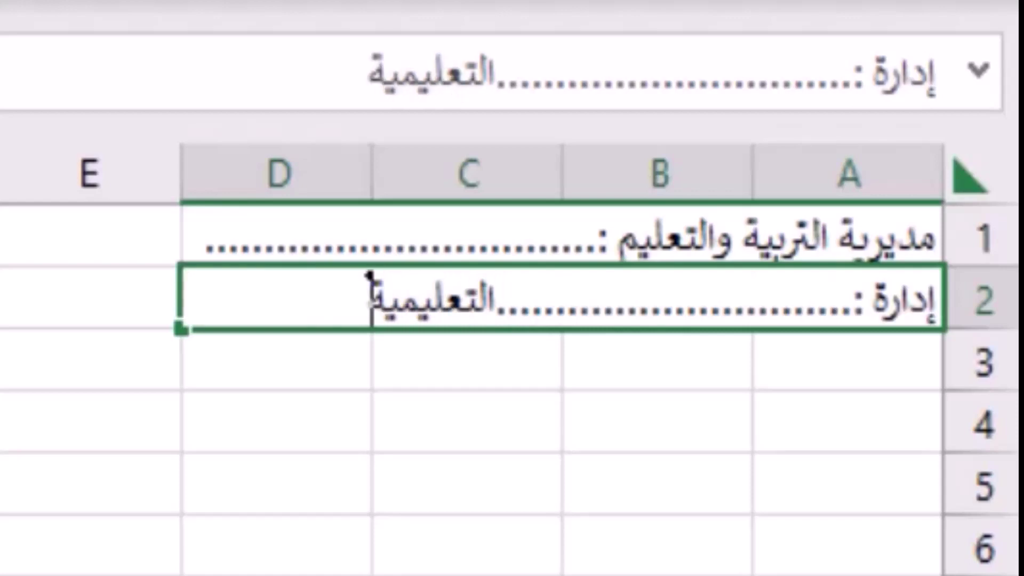
{"action": "key", "text": "Return"}
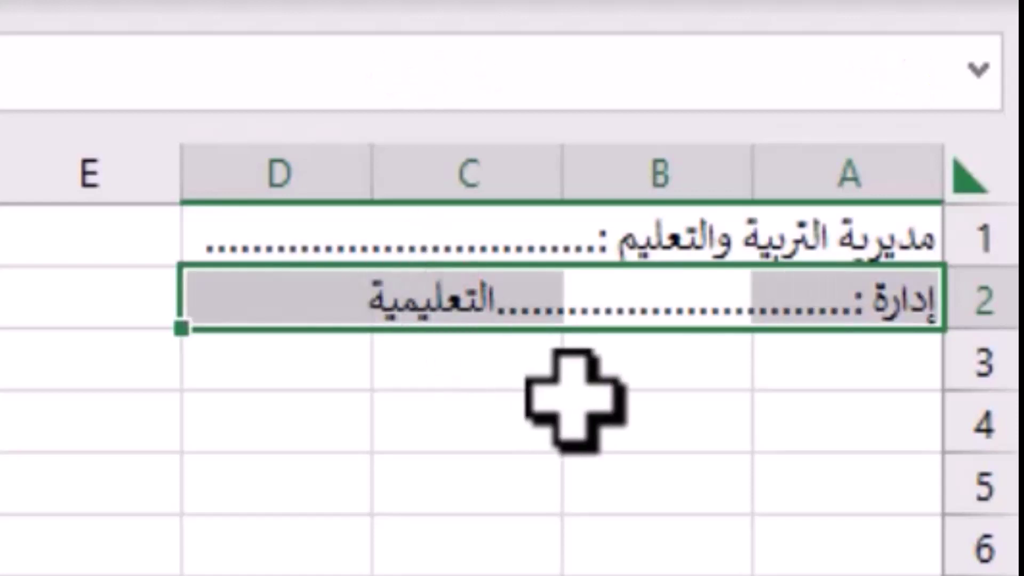
Step: Type 'مدرسة' with a dotted blank in A3, then select A1:D3
{"action": "left_click", "coordinate": [640, 421]}
{"action": "mouse_move", "coordinate": [823, 354]}
{"action": "left_mouse_down"}
{"action": "mouse_move", "coordinate": [434, 347]}
{"action": "mouse_move", "coordinate": [296, 360]}
{"action": "left_mouse_up"}
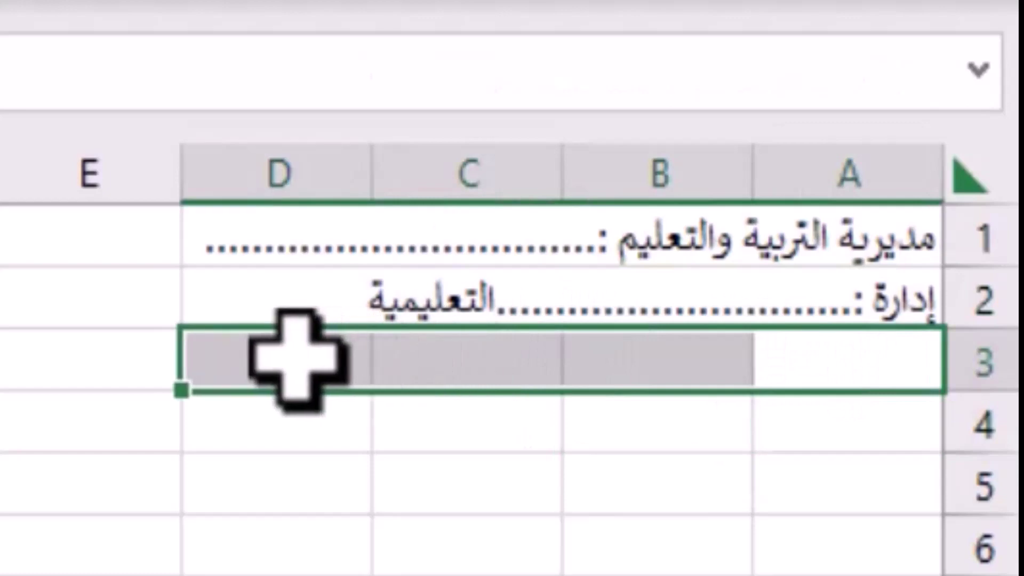
{"action": "type", "text": "مدر"}
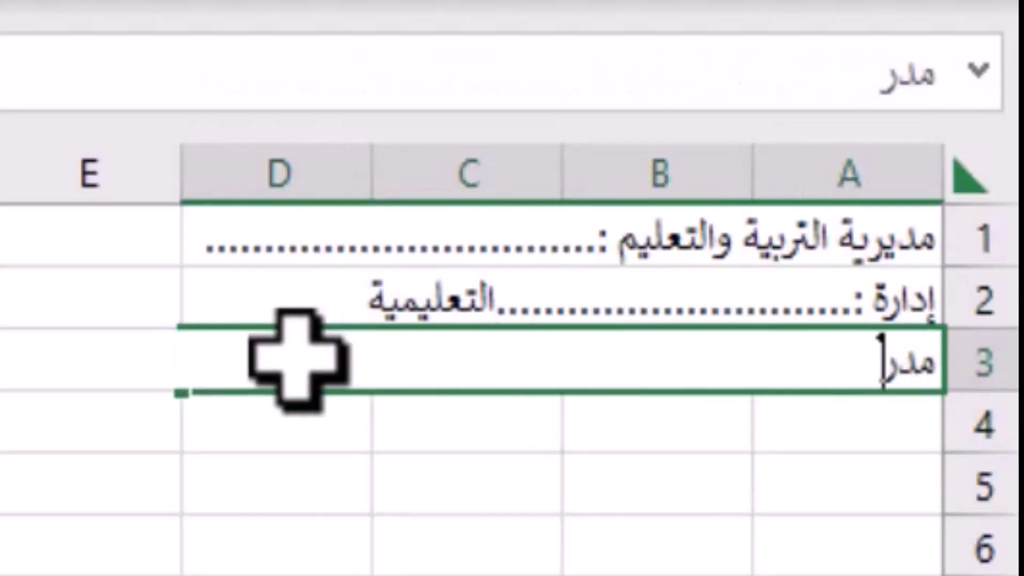
{"action": "type", "text": "سة :"}
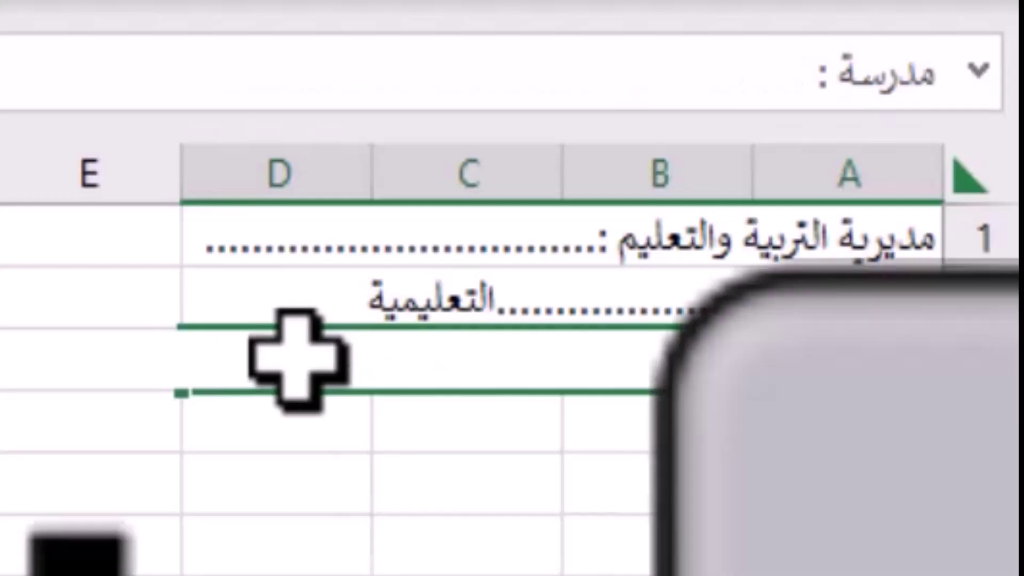
{"action": "type", "text": "..."}
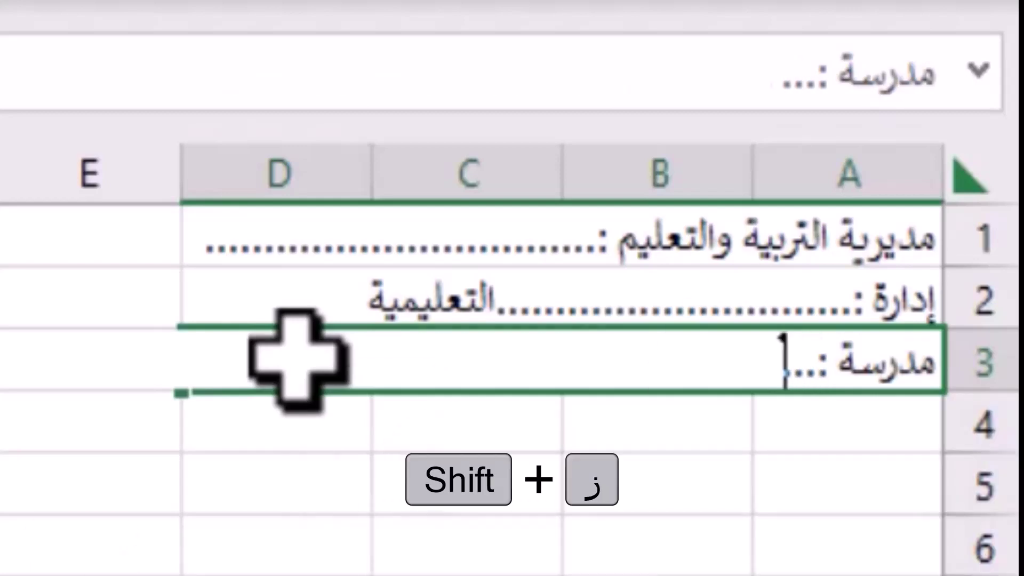
{"action": "type", "text": "....................................................."}
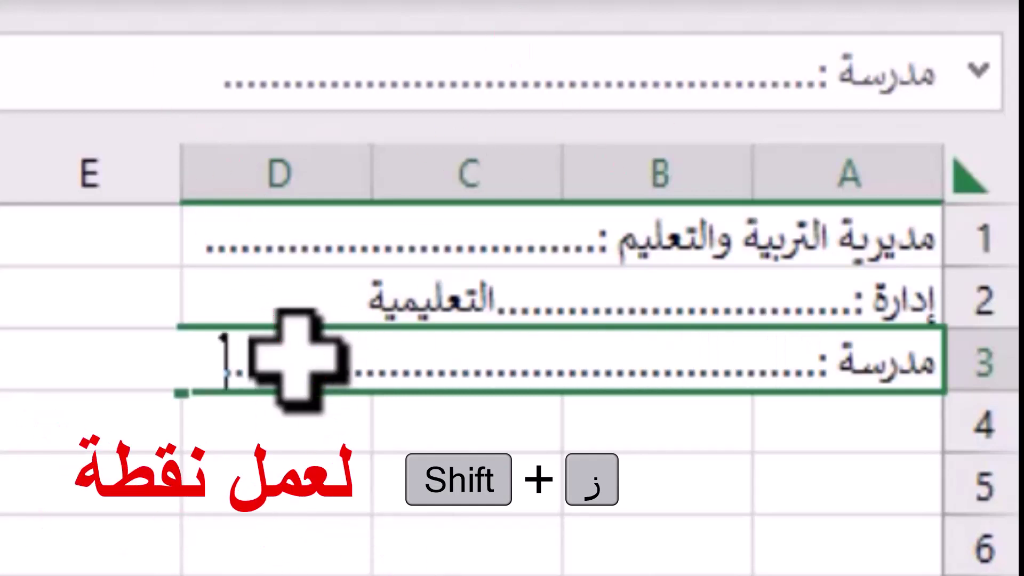
{"action": "left_click", "coordinate": [283, 461]}
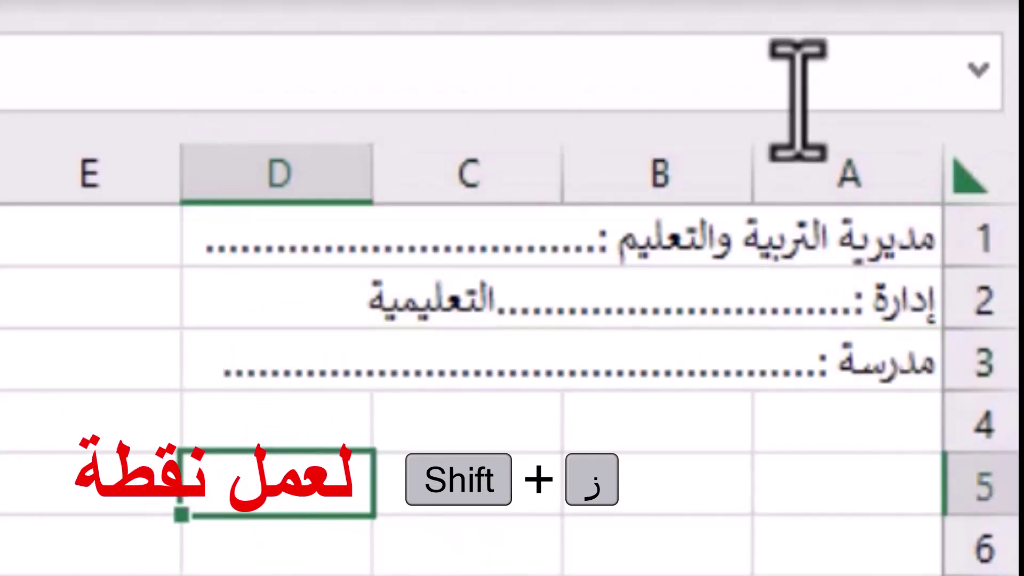
{"action": "left_click_drag", "start_coordinate": [930, 227], "coordinate": [277, 362]}
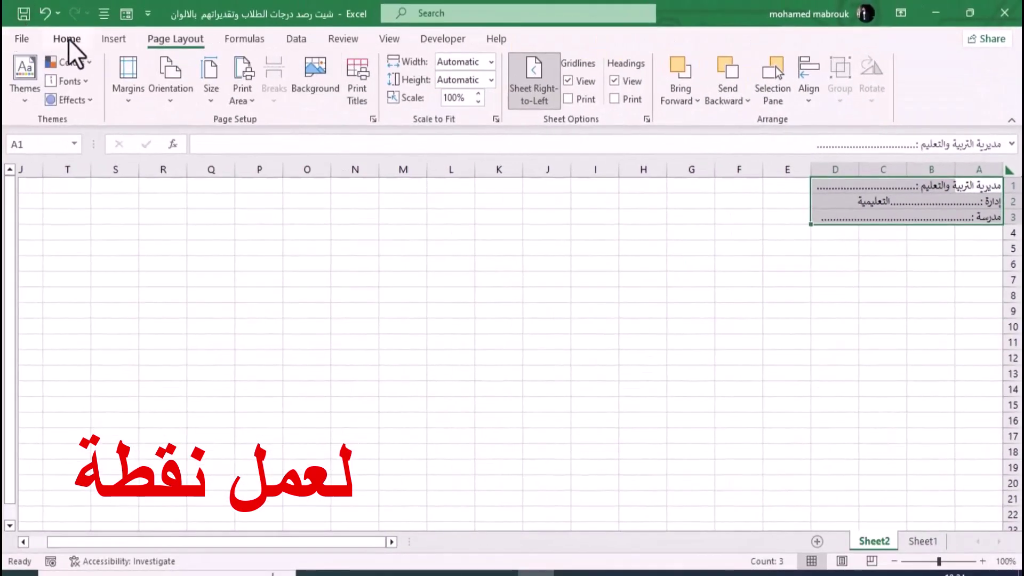
Step: Make the three header lines bold at font size 14
{"action": "left_click", "coordinate": [67, 39]}
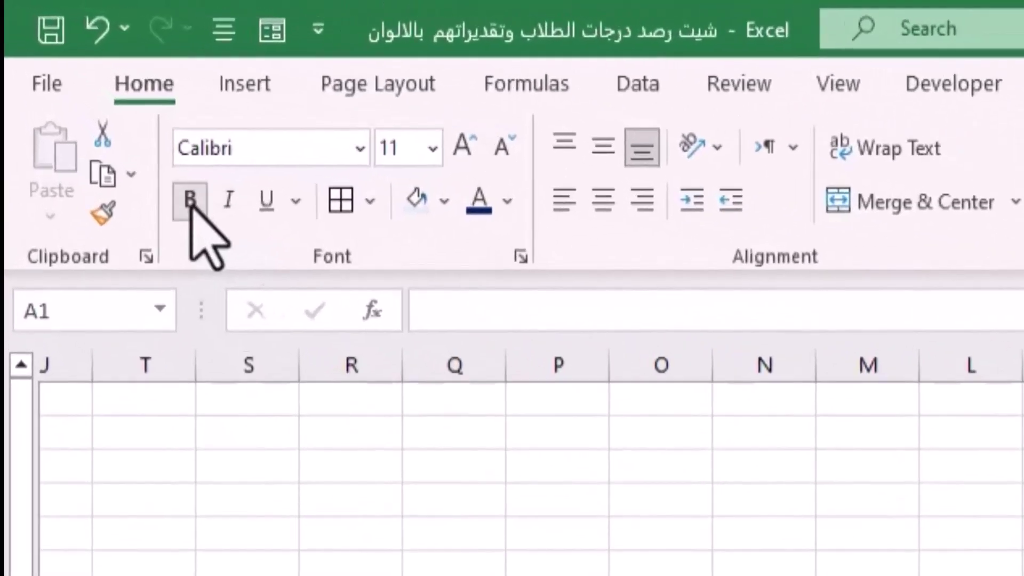
{"action": "left_click", "coordinate": [86, 96]}
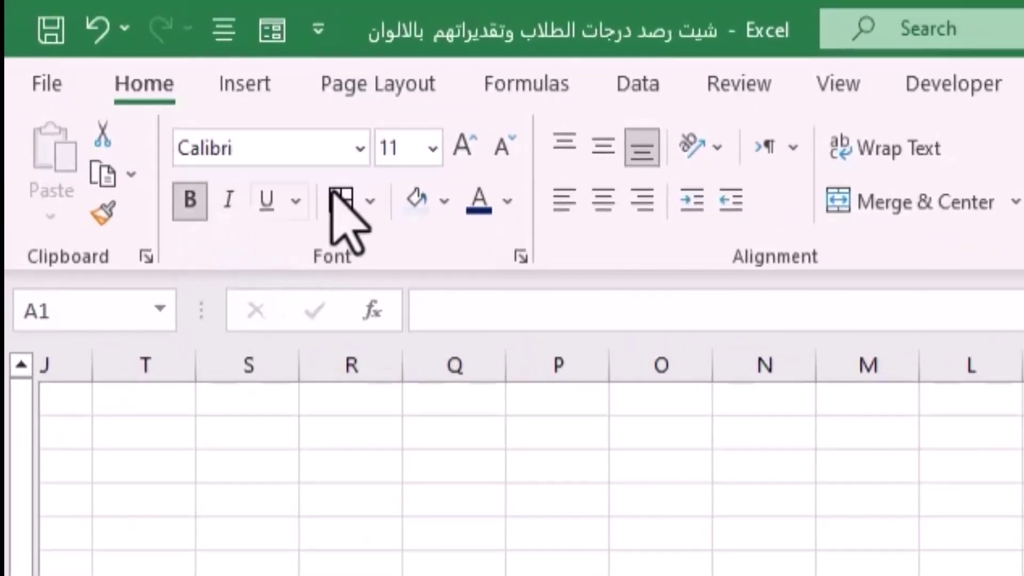
{"action": "left_click", "coordinate": [459, 140]}
{"action": "left_click", "coordinate": [459, 136]}
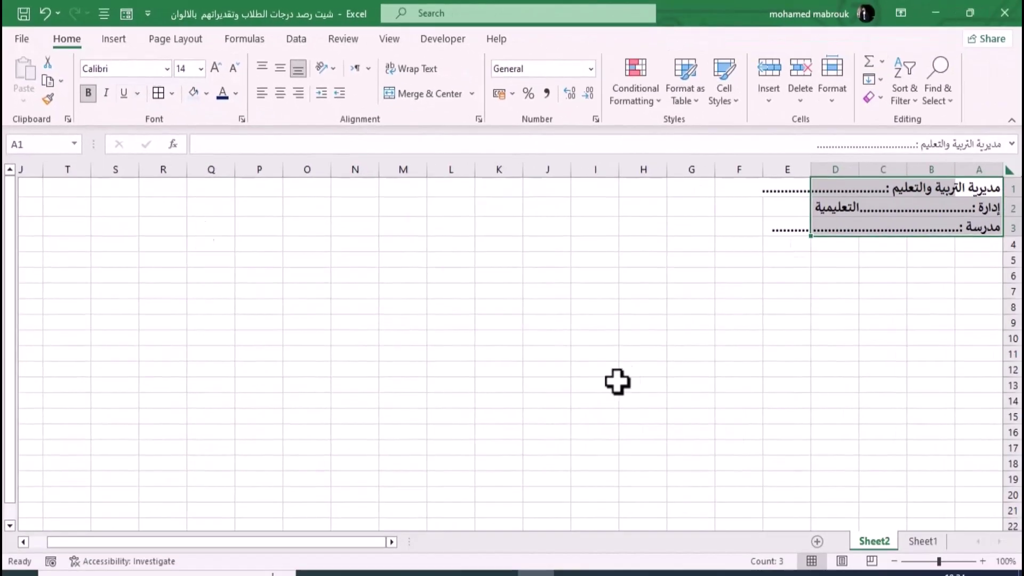
Step: Deselect the headers and preview the sheet's printout with Ctrl+F2
{"action": "left_click", "coordinate": [618, 382]}
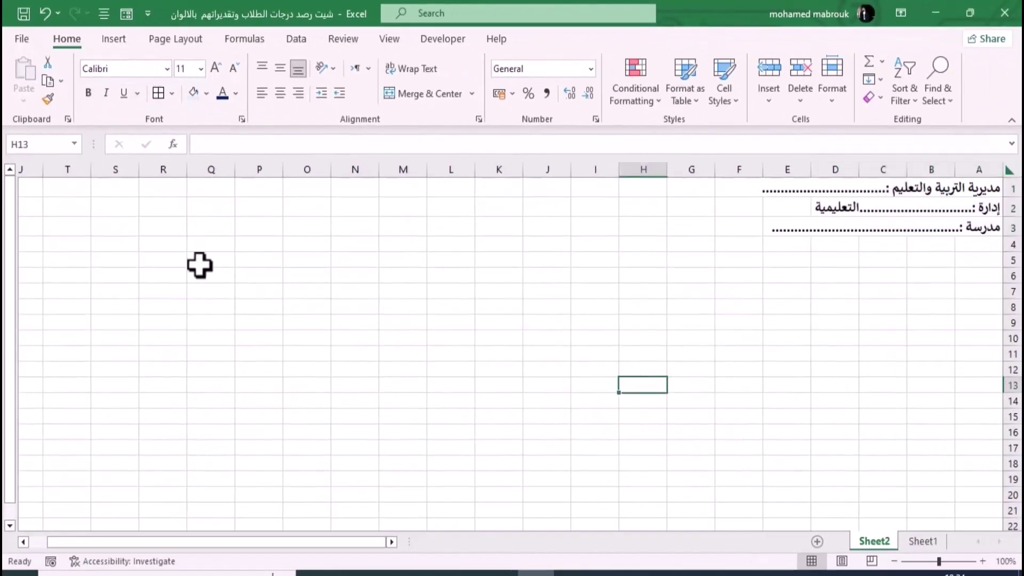
{"action": "left_click", "coordinate": [892, 282]}
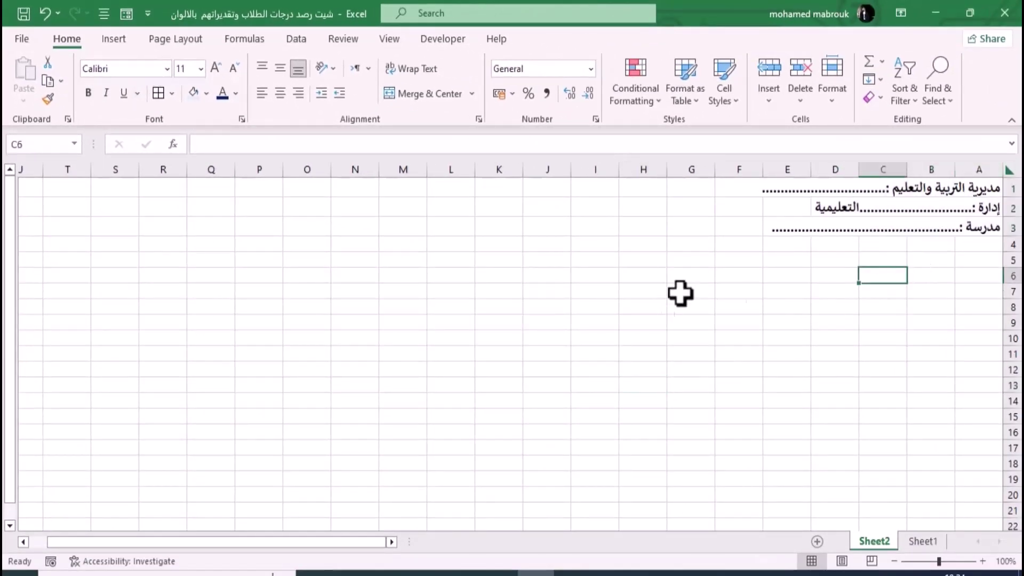
{"action": "left_click", "coordinate": [782, 312]}
{"action": "left_click", "coordinate": [842, 259]}
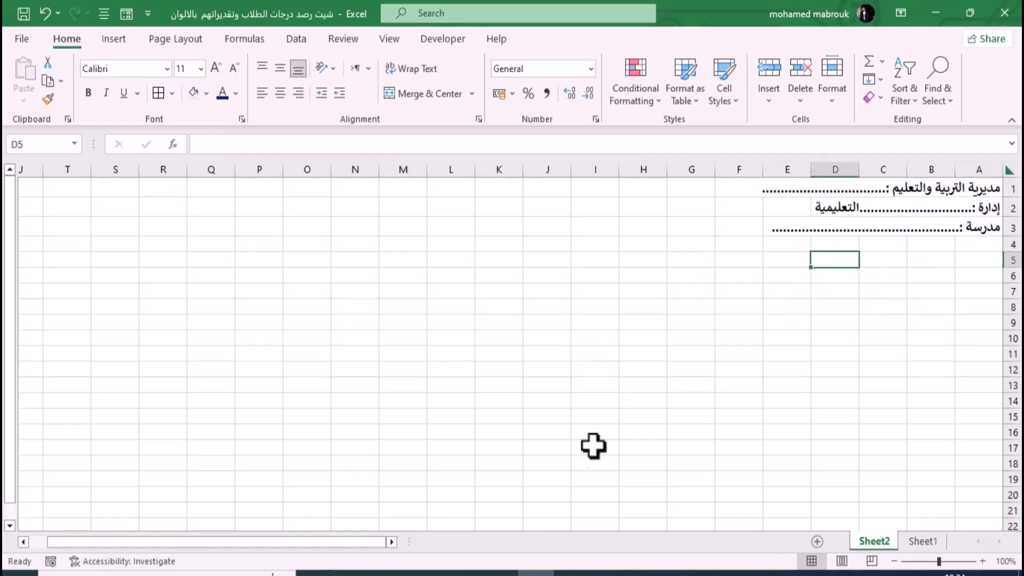
{"action": "key", "text": "ctrl+F2"}
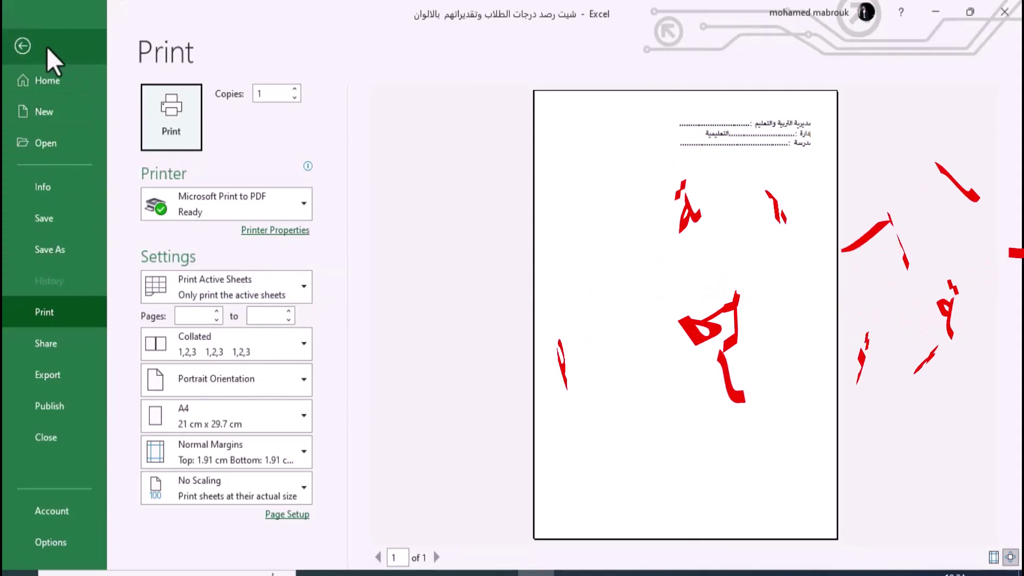
Step: Leave the print preview and switch the page orientation to Landscape
{"action": "left_click", "coordinate": [32, 46]}
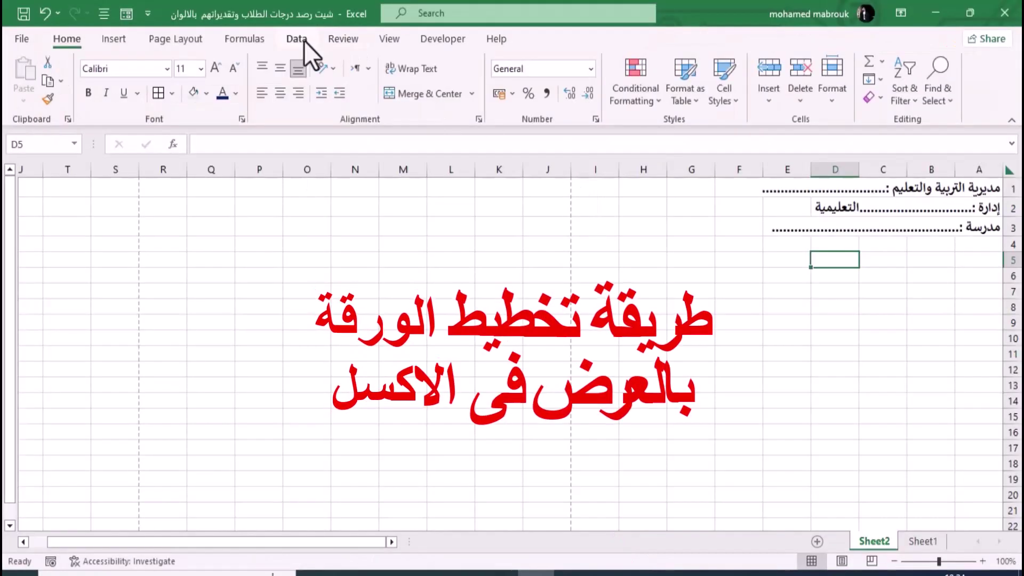
{"action": "left_click", "coordinate": [191, 40]}
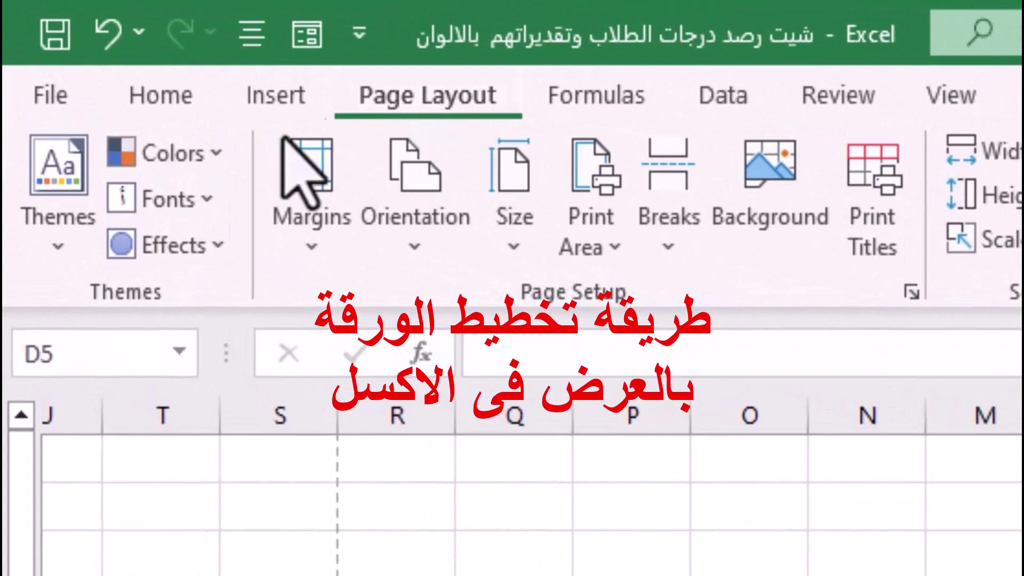
{"action": "left_click", "coordinate": [424, 247]}
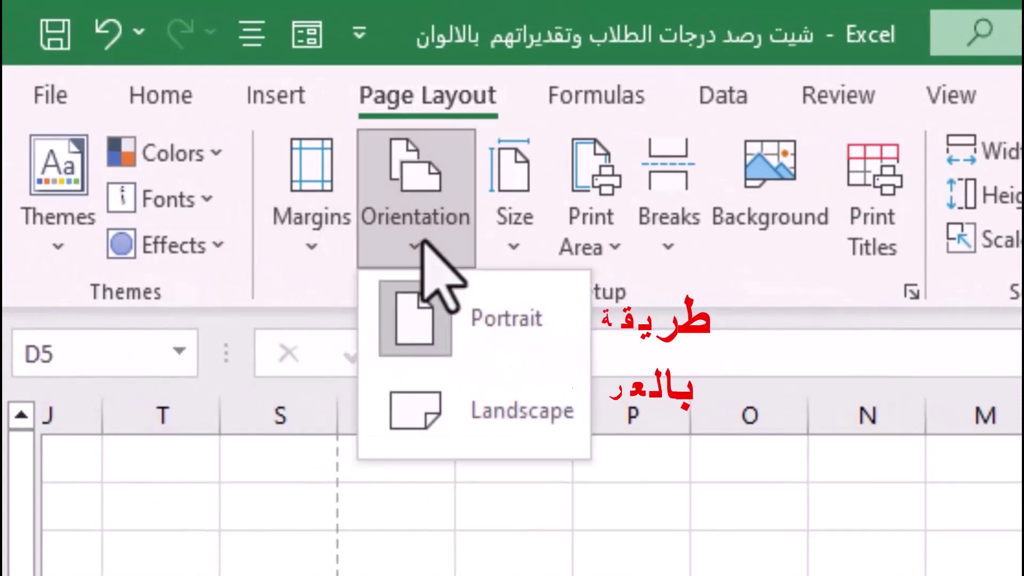
{"action": "left_click", "coordinate": [469, 444]}
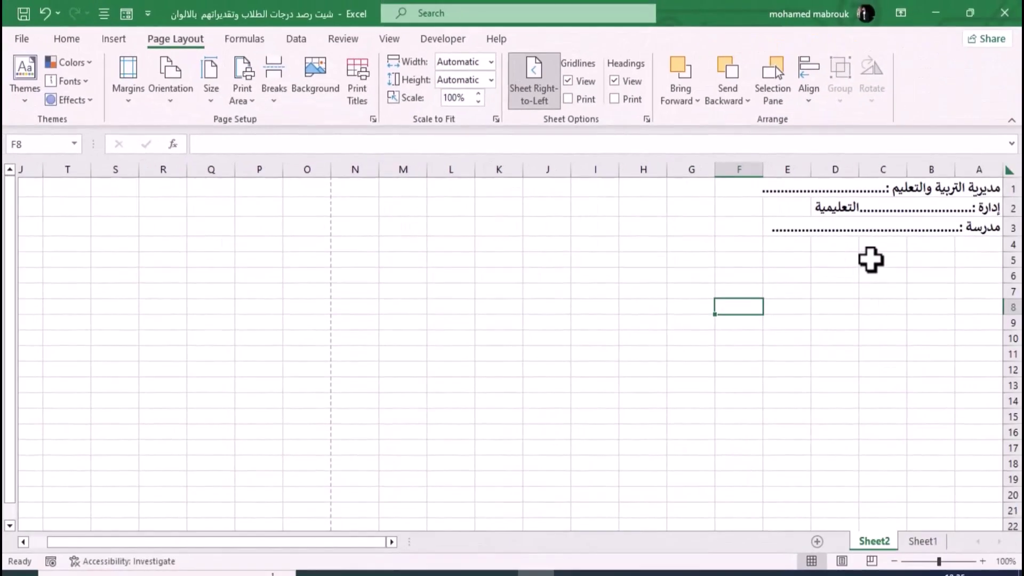
Step: Merge and centre A5:N5 into one title cell
{"action": "left_click_drag", "start_coordinate": [868, 259], "coordinate": [498, 264]}
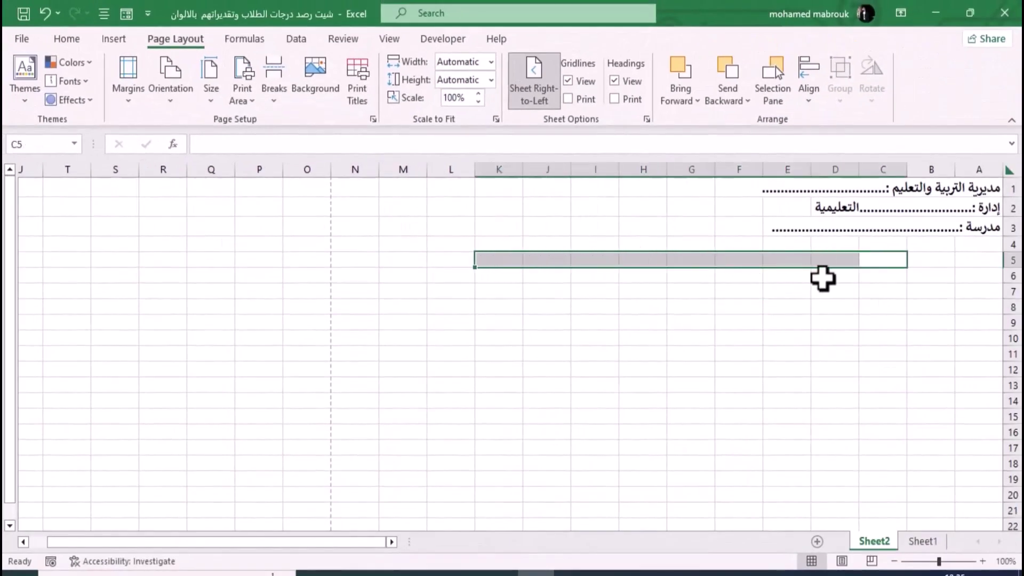
{"action": "left_click", "coordinate": [916, 260]}
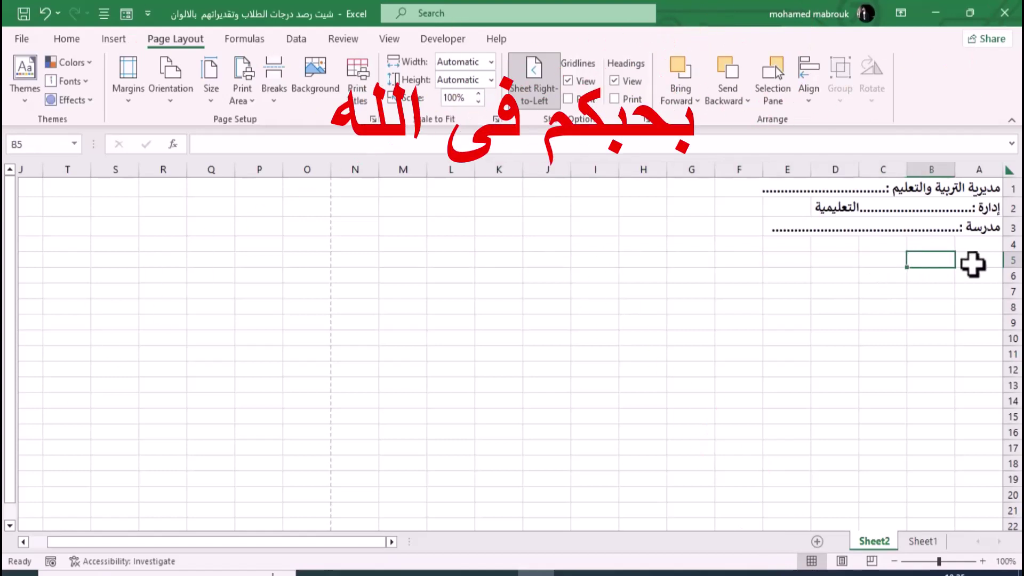
{"action": "left_click_drag", "start_coordinate": [973, 264], "coordinate": [362, 257]}
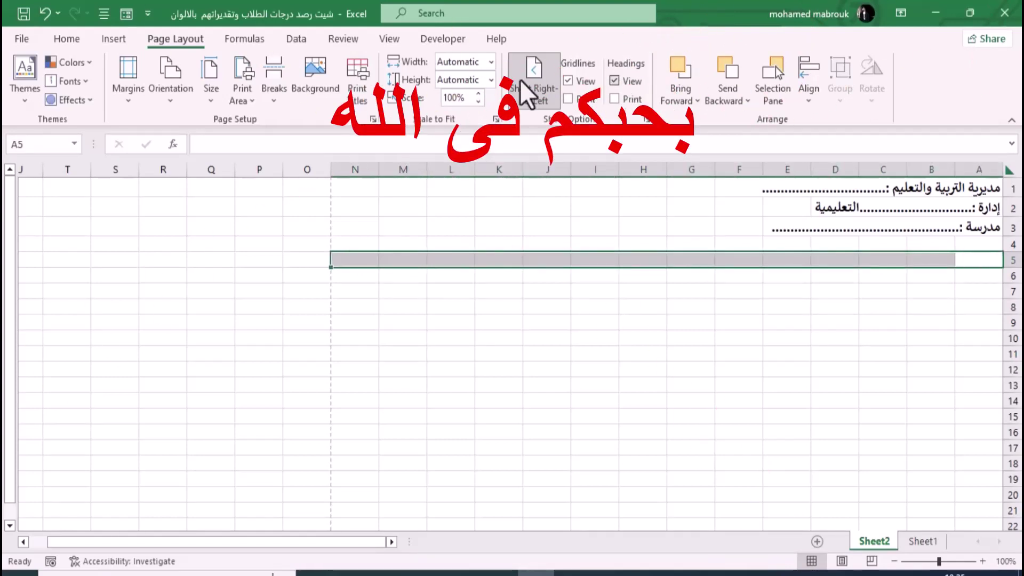
{"action": "left_click", "coordinate": [53, 39]}
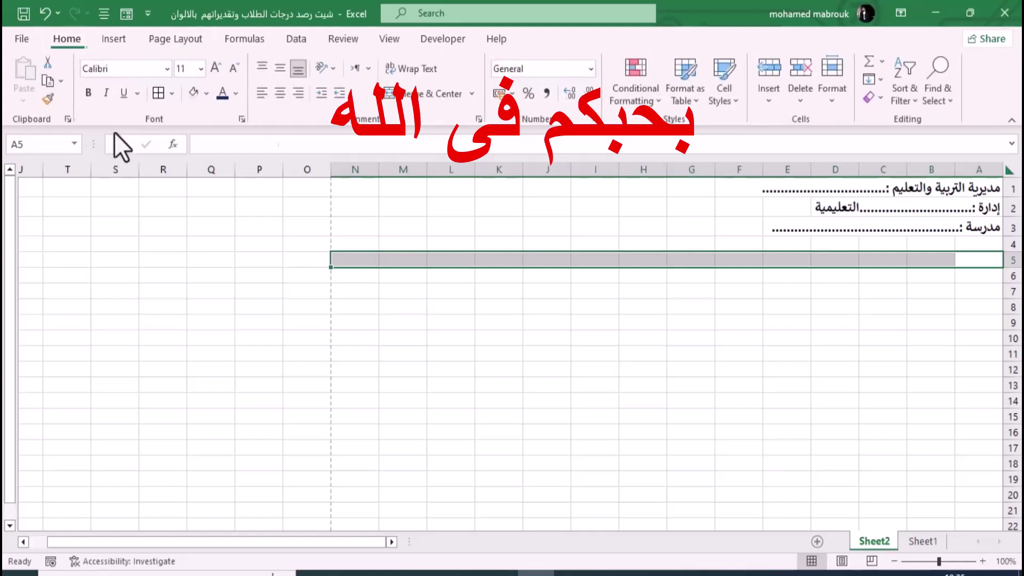
{"action": "left_click", "coordinate": [433, 96]}
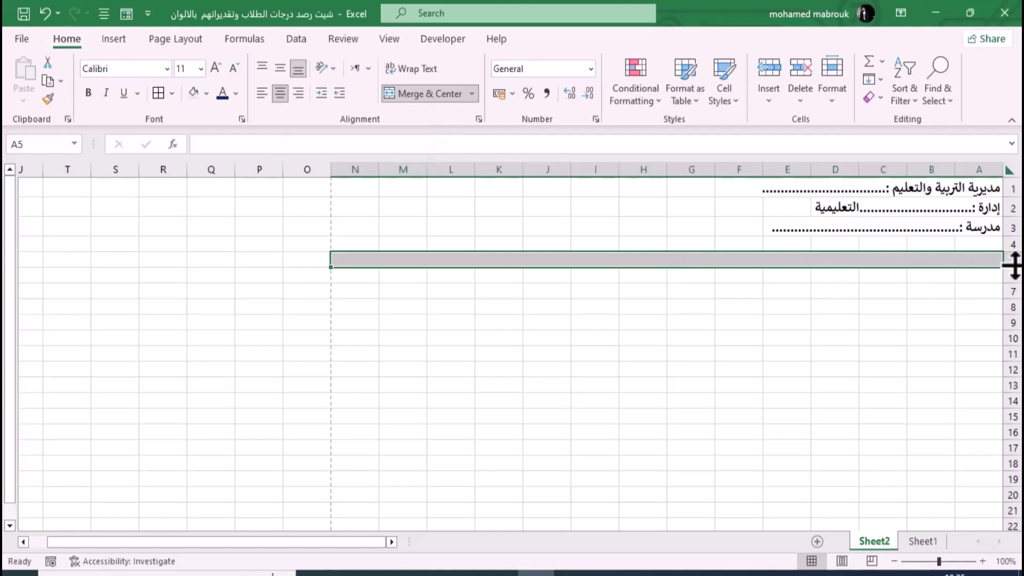
Step: Make row 5 slightly taller and type the title شيت رصد درجات الطلاب
{"action": "left_click_drag", "start_coordinate": [1013, 266], "coordinate": [1013, 270]}
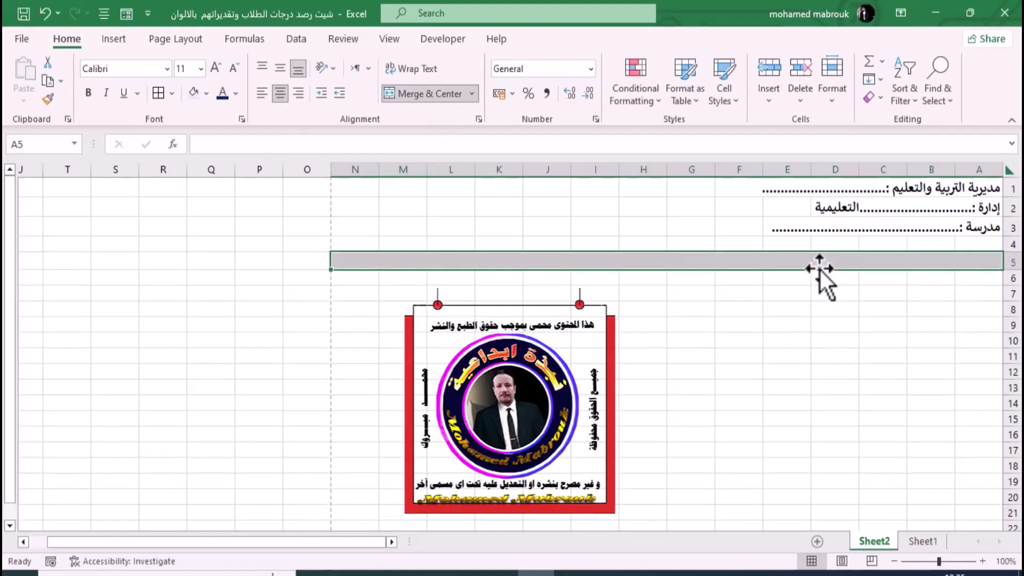
{"action": "double_click", "coordinate": [810, 263]}
{"action": "type", "text": "شيت رص"}
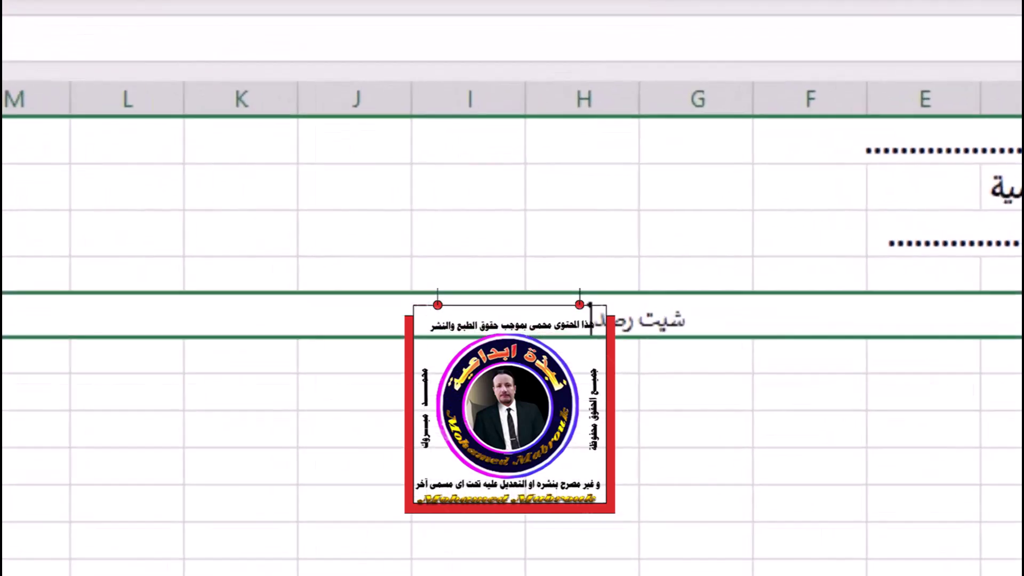
{"action": "type", "text": "د درجات"}
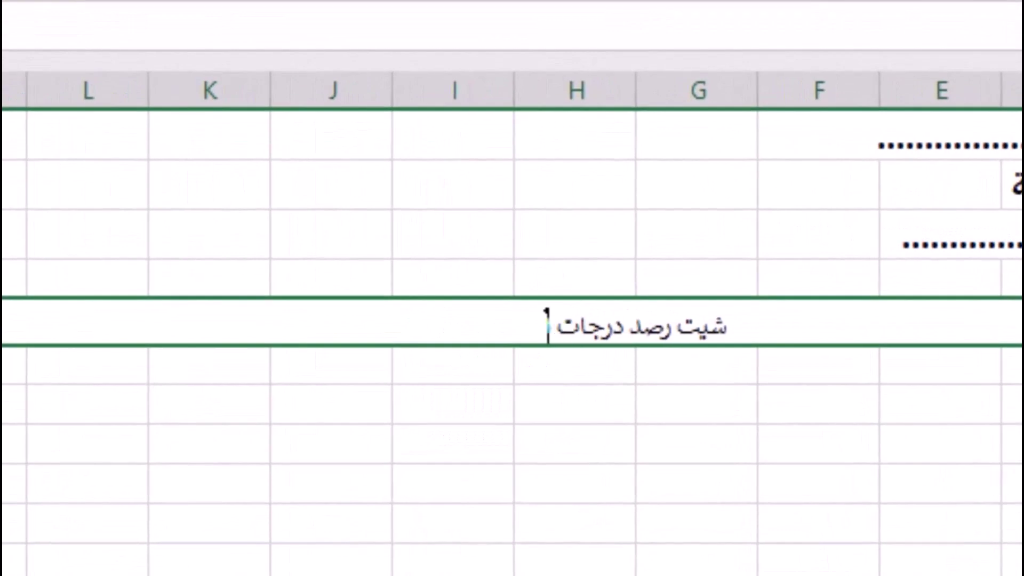
{"action": "type", "text": " الطلاب"}
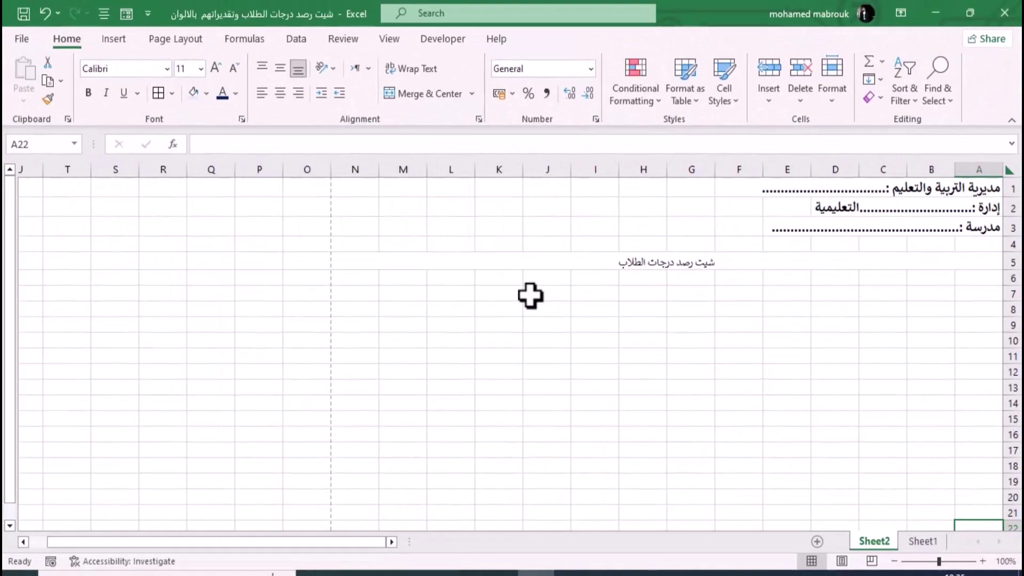
Step: Open Fill Effects in Format Cells for the merged title cell
{"action": "left_click", "coordinate": [529, 295]}
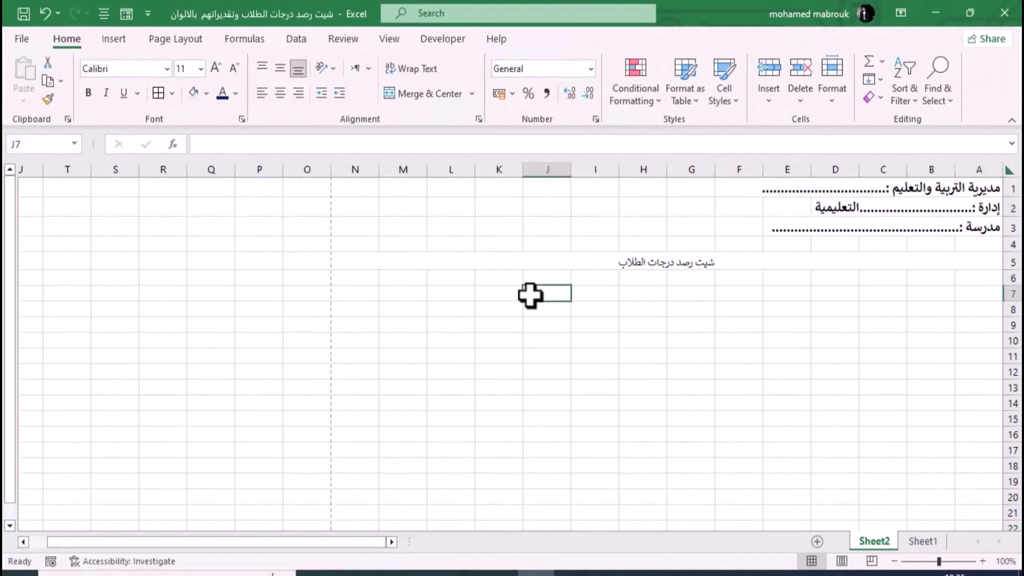
{"action": "left_click", "coordinate": [738, 262]}
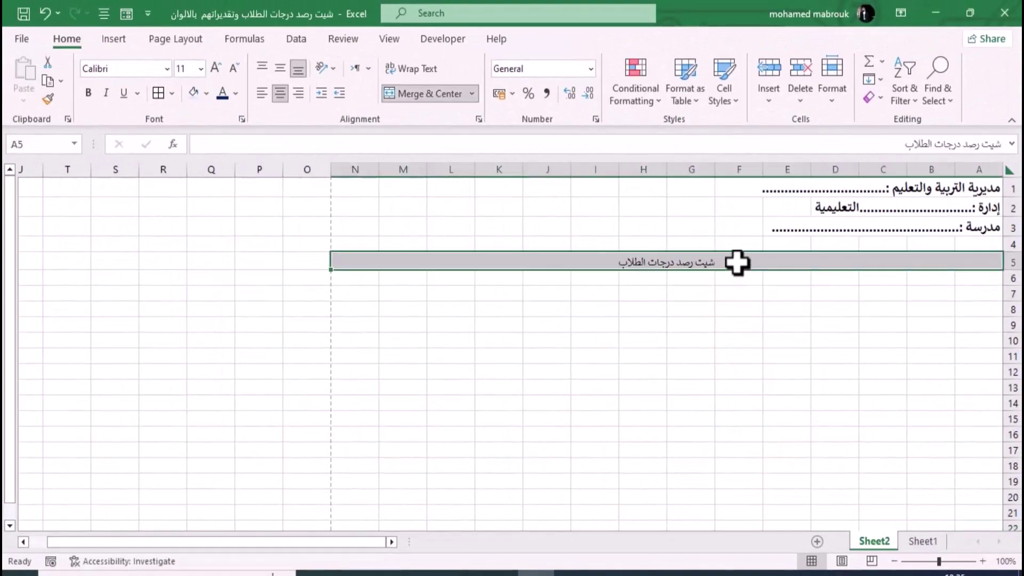
{"action": "right_click", "coordinate": [737, 262]}
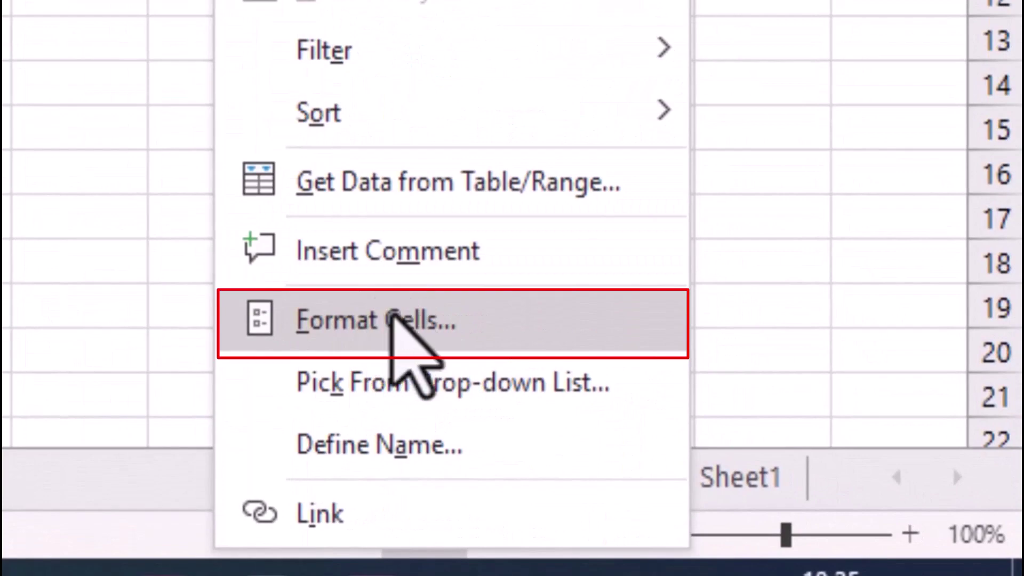
{"action": "left_click", "coordinate": [393, 319]}
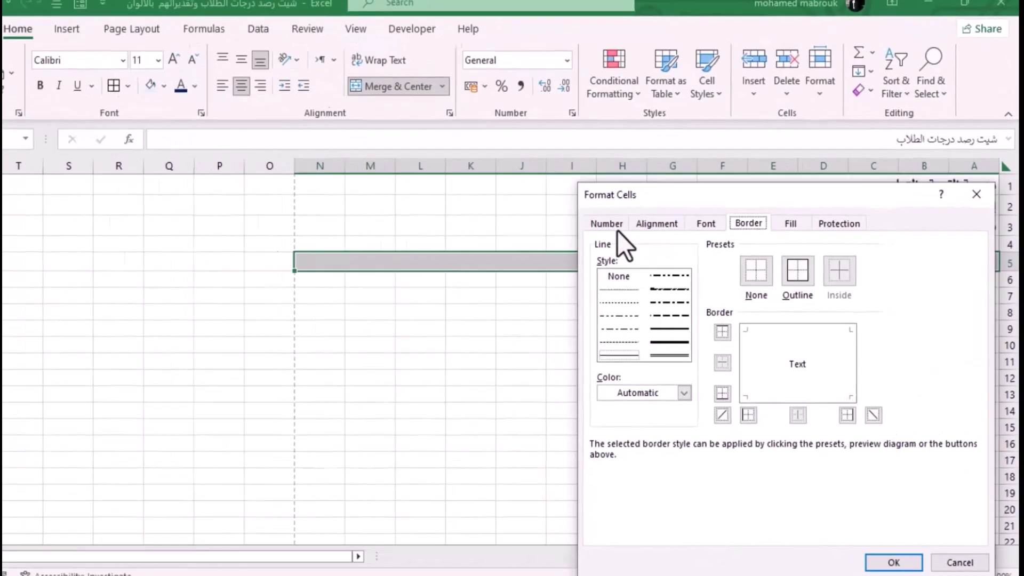
{"action": "left_click", "coordinate": [624, 226]}
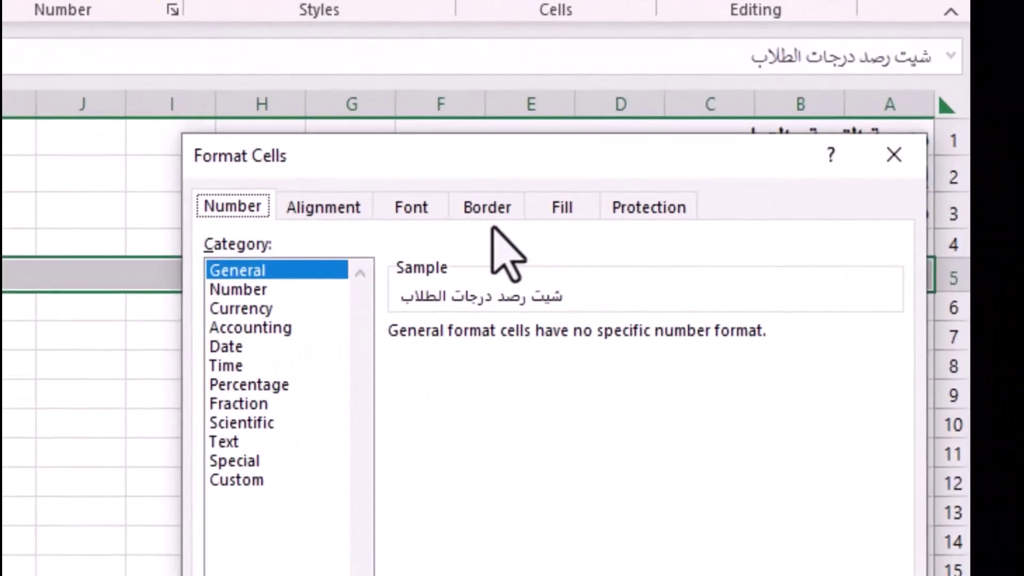
{"action": "left_click", "coordinate": [546, 208]}
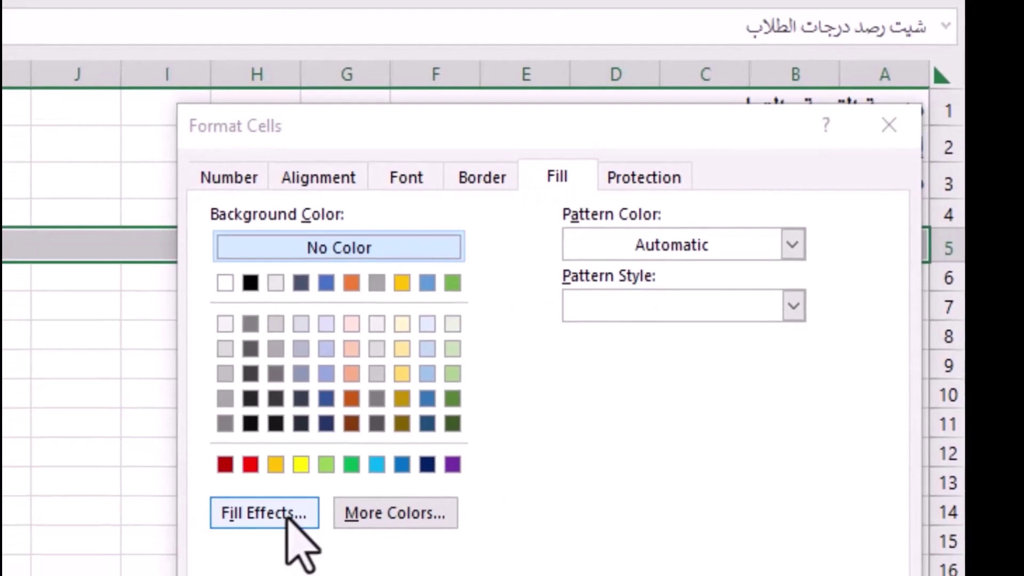
{"action": "left_click", "coordinate": [293, 545]}
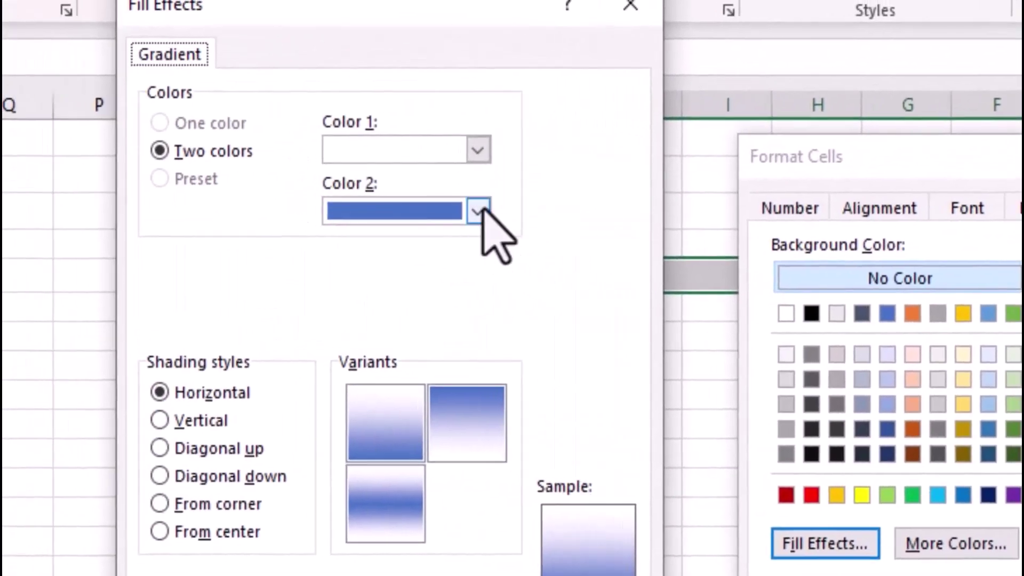
Step: Set the two-colour gradient to Color 1 yellow and Color 2 dark orange
{"action": "left_click", "coordinate": [478, 212]}
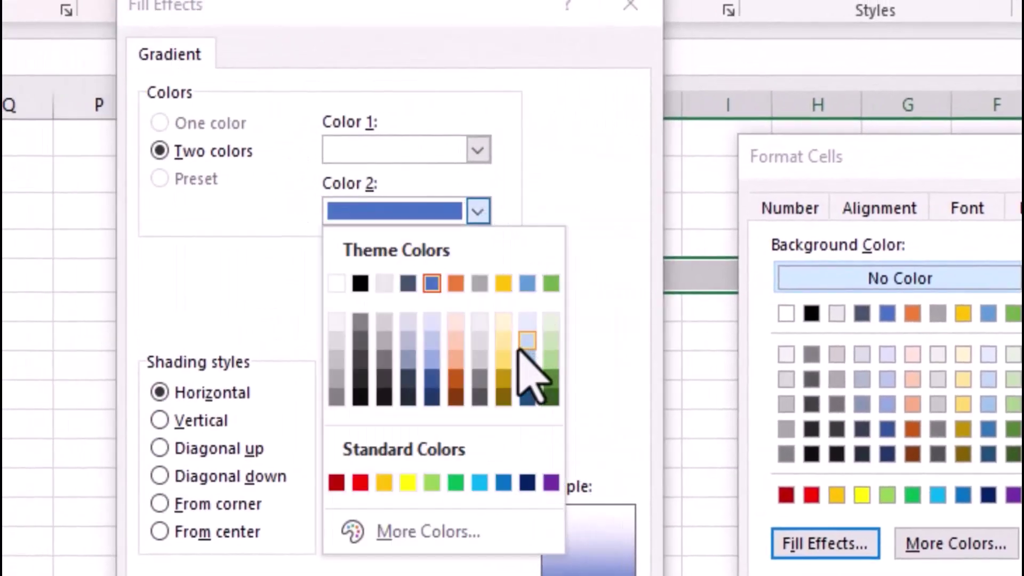
{"action": "left_click", "coordinate": [503, 358]}
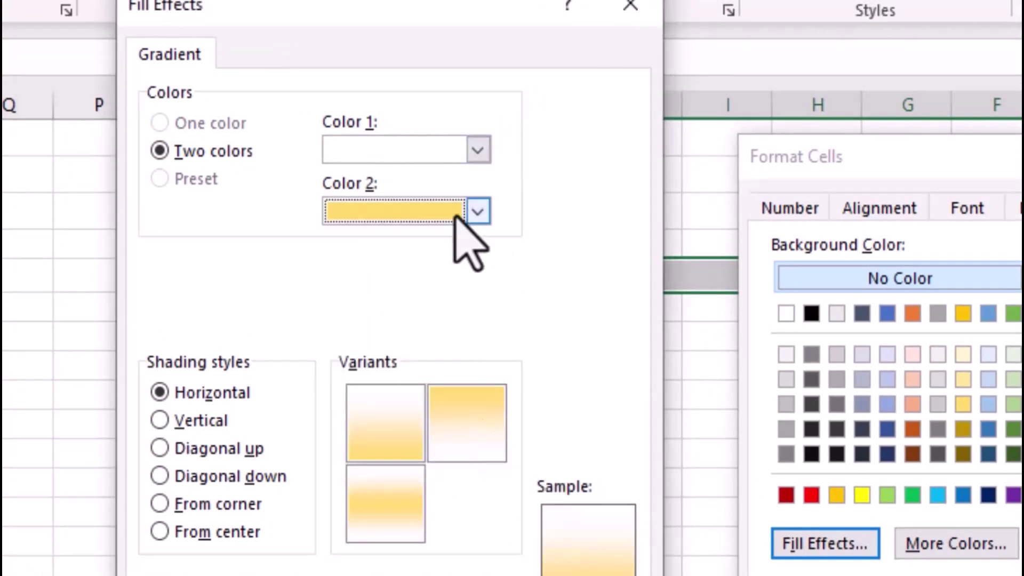
{"action": "left_click", "coordinate": [478, 213]}
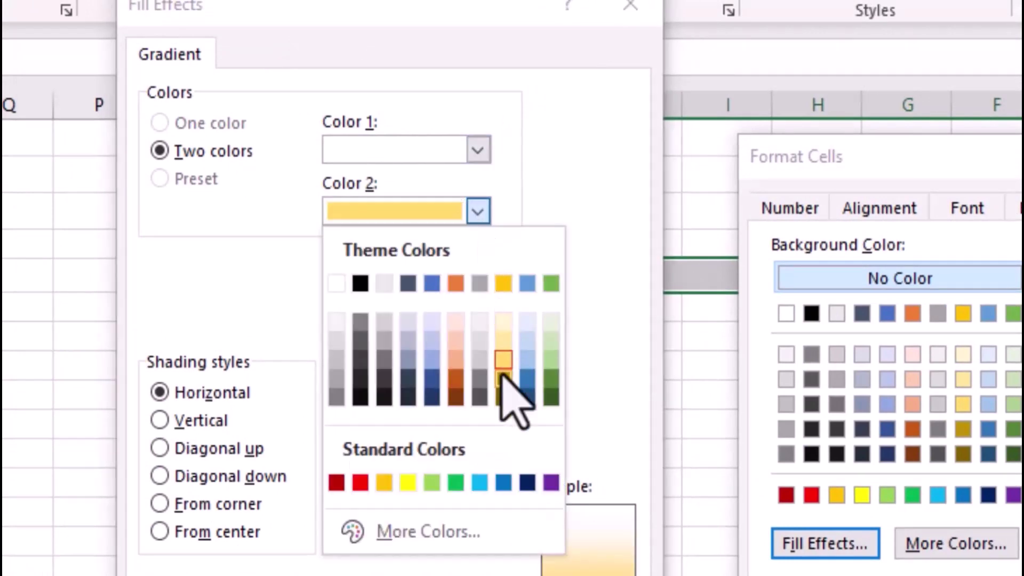
{"action": "left_click", "coordinate": [456, 379]}
{"action": "left_click", "coordinate": [478, 212]}
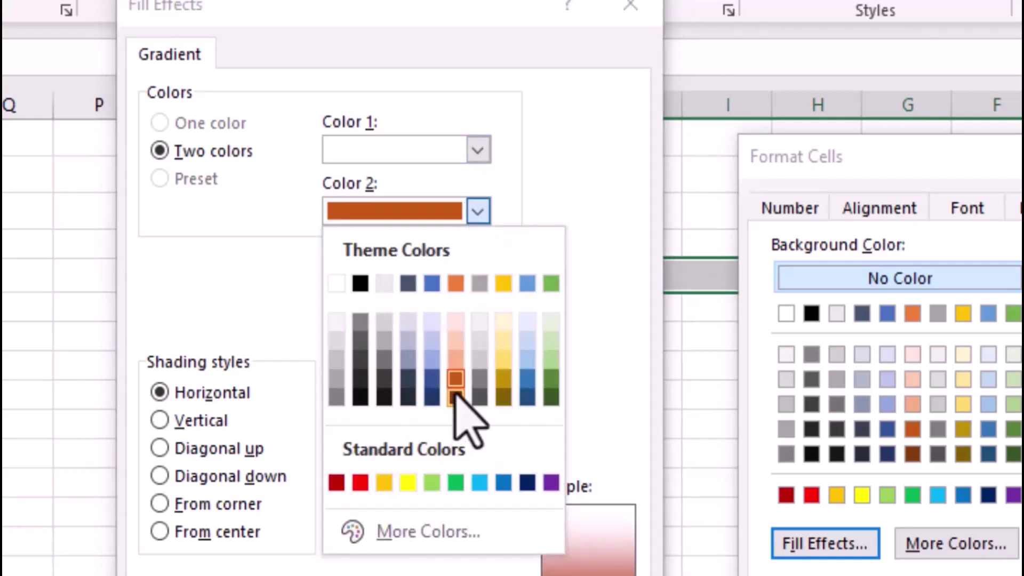
{"action": "left_click", "coordinate": [456, 357]}
{"action": "left_click", "coordinate": [477, 213]}
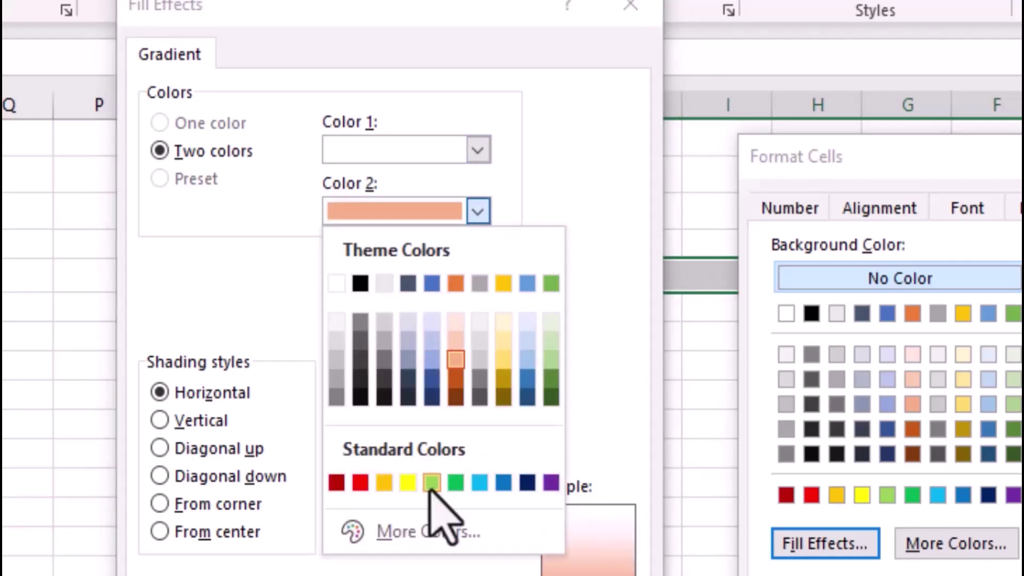
{"action": "left_click", "coordinate": [416, 486]}
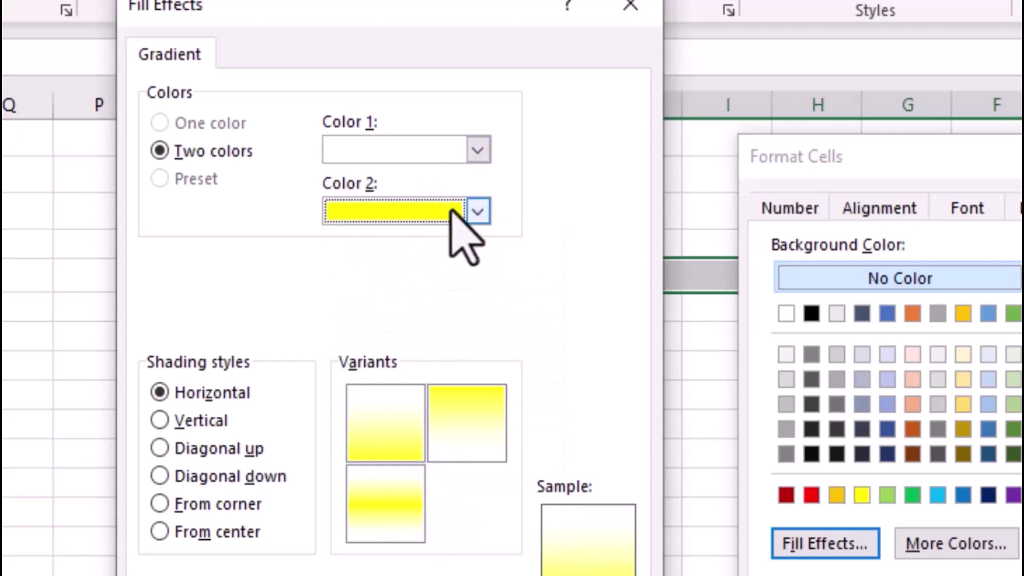
{"action": "left_click", "coordinate": [476, 158]}
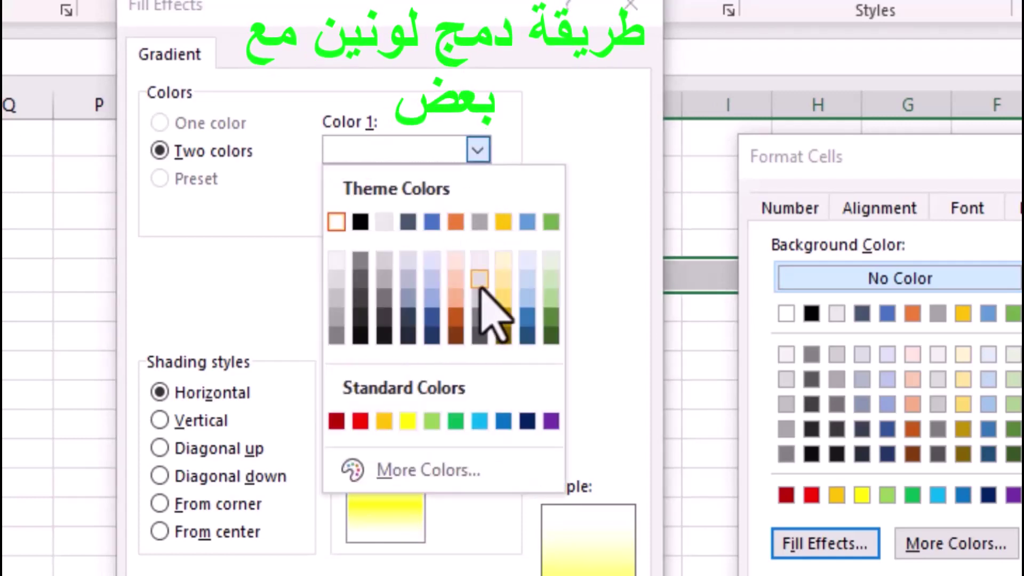
{"action": "left_click", "coordinate": [408, 422]}
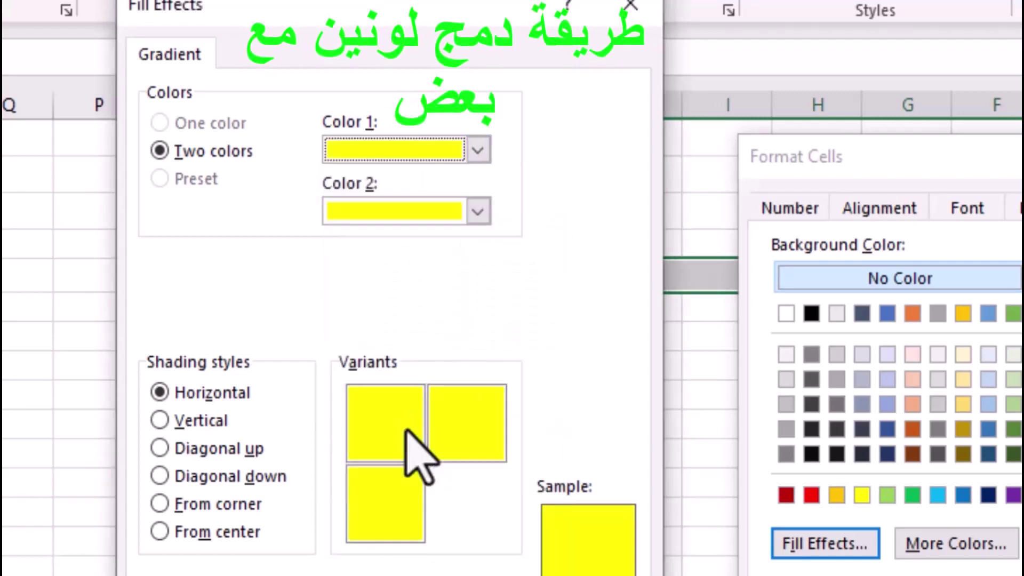
{"action": "left_click", "coordinate": [477, 212]}
{"action": "left_click", "coordinate": [455, 357]}
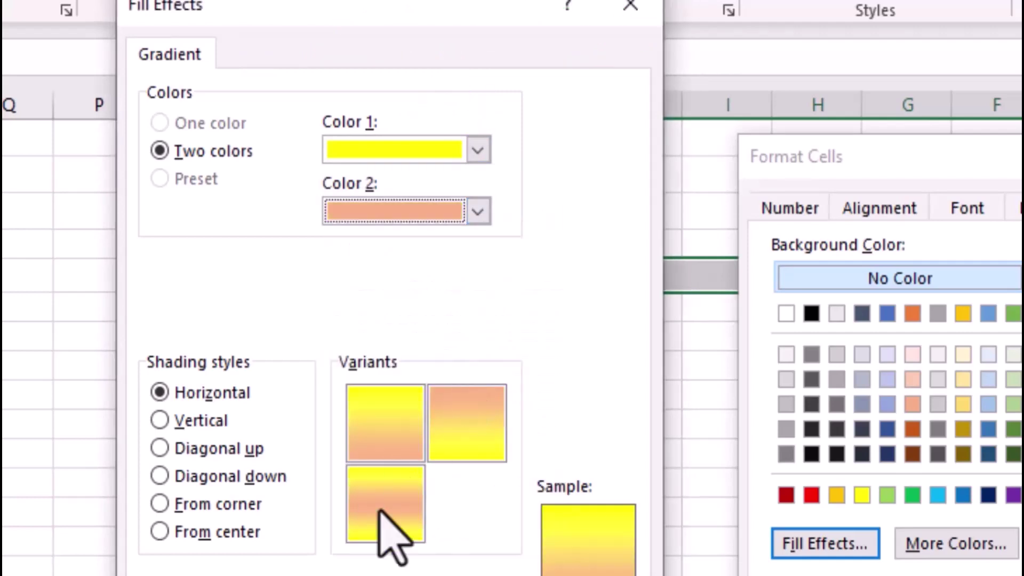
{"action": "left_click", "coordinate": [477, 213]}
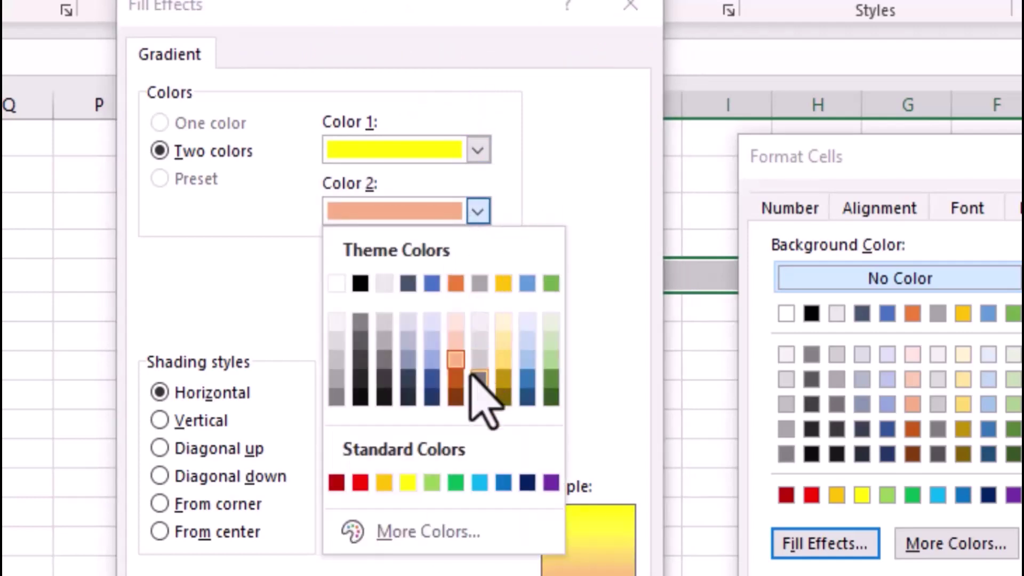
{"action": "left_click", "coordinate": [458, 393]}
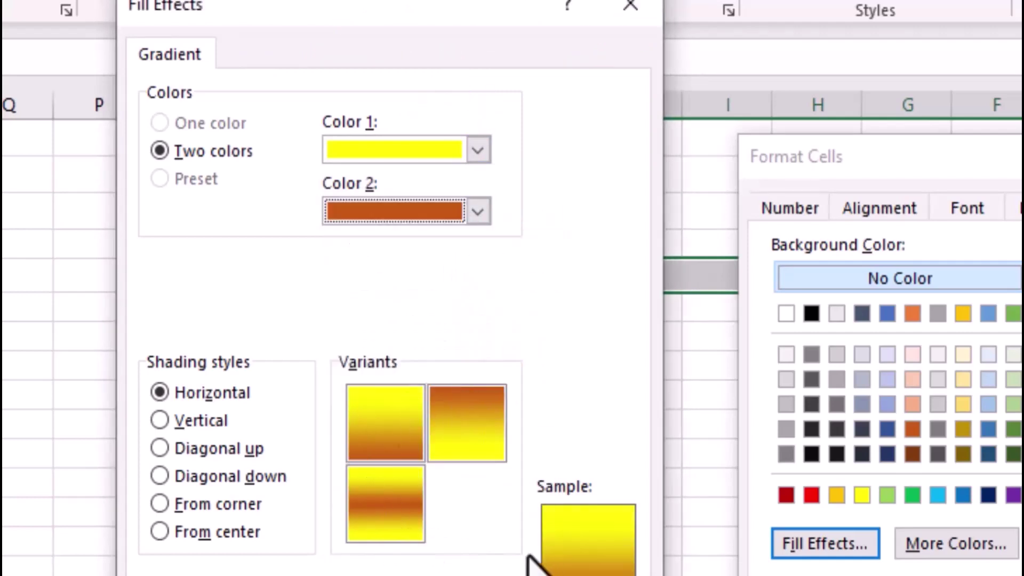
Step: Choose the yellow-top, orange-bottom horizontal shading variant
{"action": "left_click", "coordinate": [411, 427]}
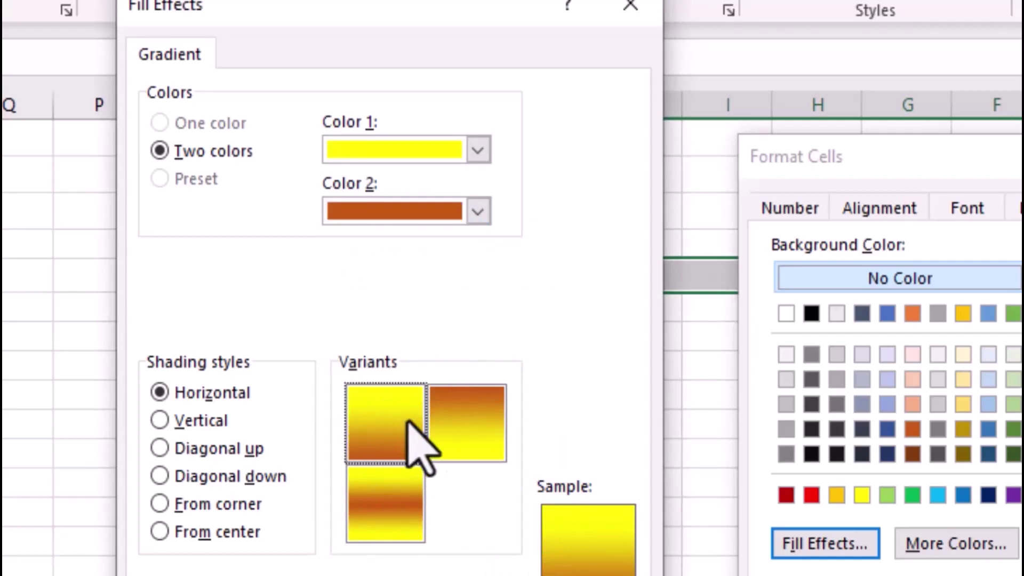
{"action": "left_click", "coordinate": [460, 450]}
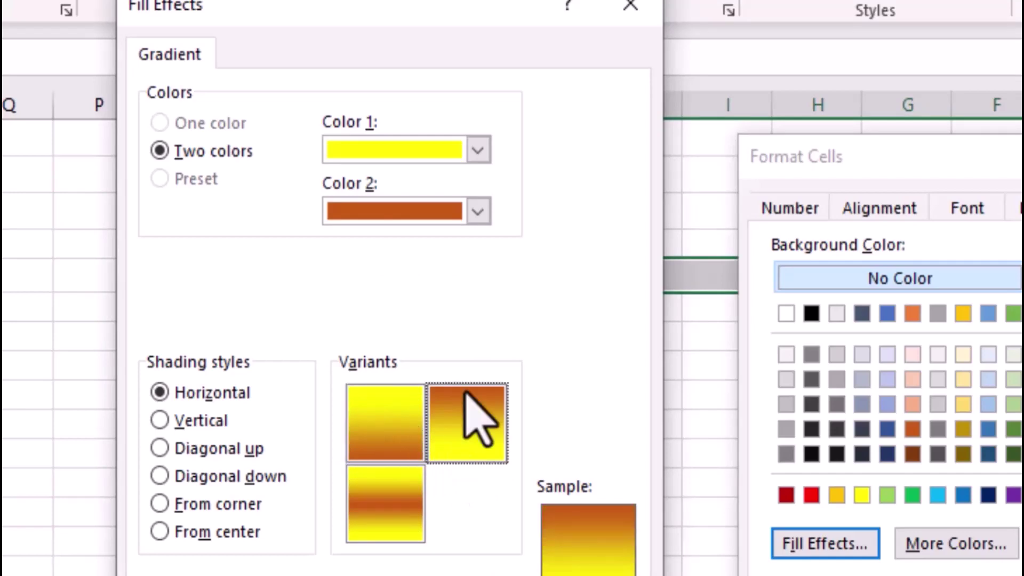
{"action": "left_click", "coordinate": [389, 410]}
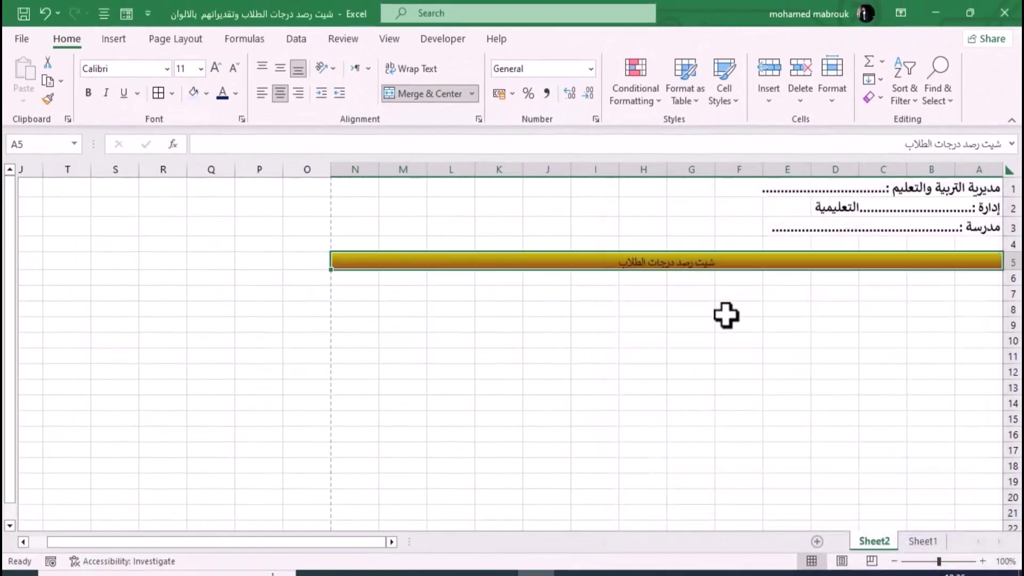
Step: Put a thick outside border around the merged title bar
{"action": "left_click", "coordinate": [726, 315]}
{"action": "left_click", "coordinate": [810, 259]}
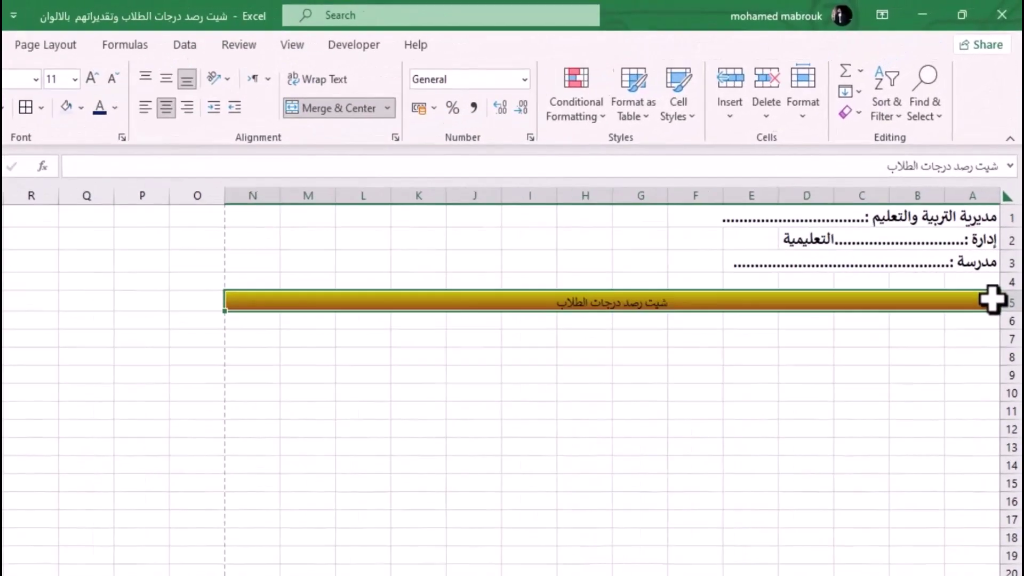
{"action": "left_click", "coordinate": [41, 107]}
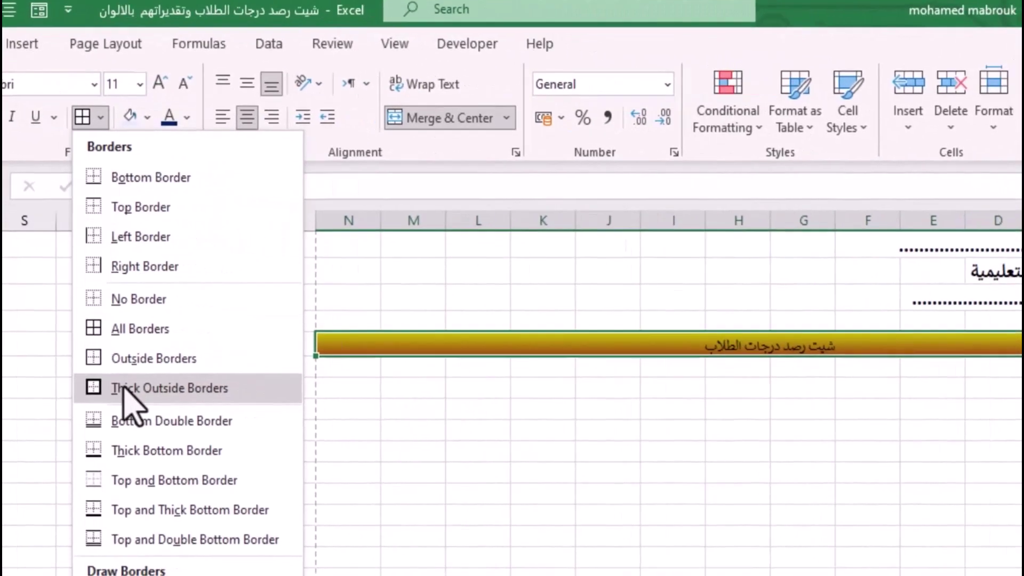
{"action": "left_click", "coordinate": [198, 396]}
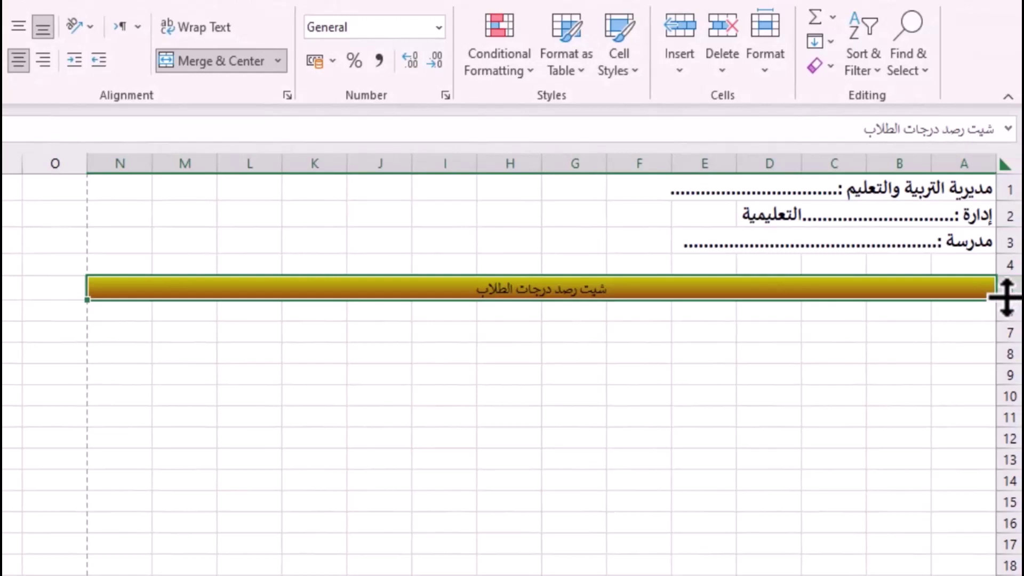
Step: Make row 5 taller, middle-align it, and enlarge the title to size 18
{"action": "left_click_drag", "start_coordinate": [1006, 299], "coordinate": [999, 316]}
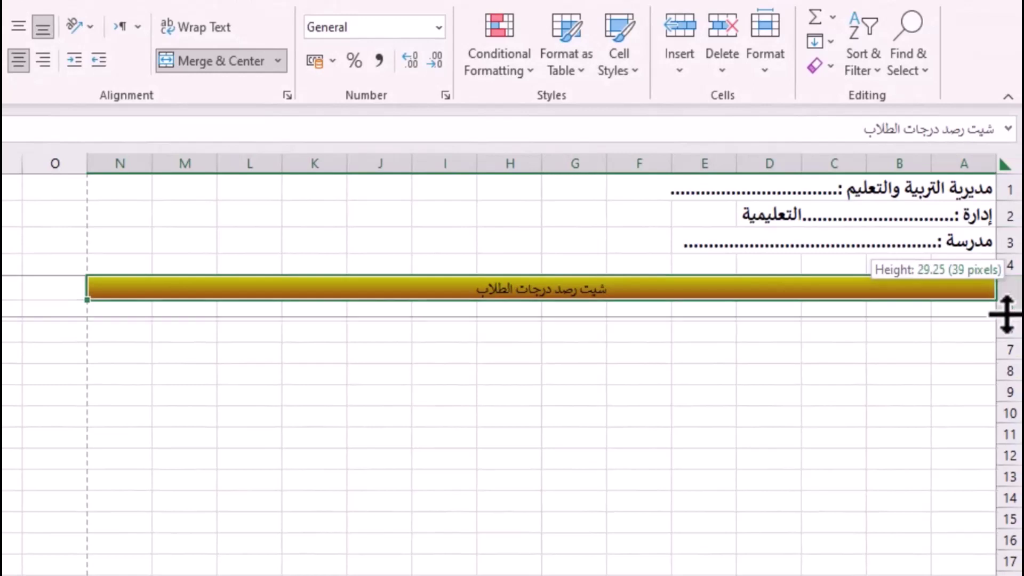
{"action": "left_click", "coordinate": [1010, 297]}
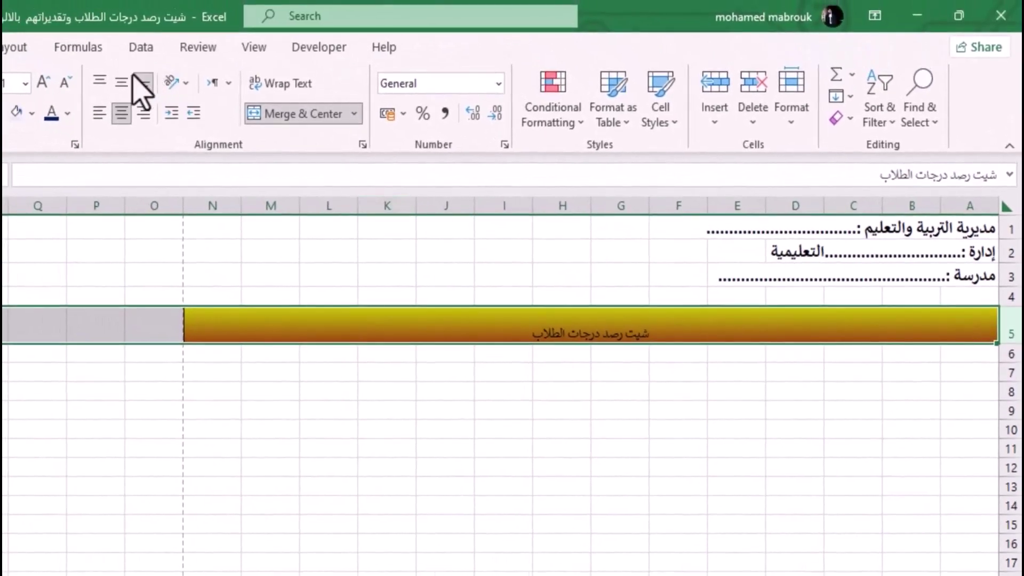
{"action": "left_click", "coordinate": [121, 83]}
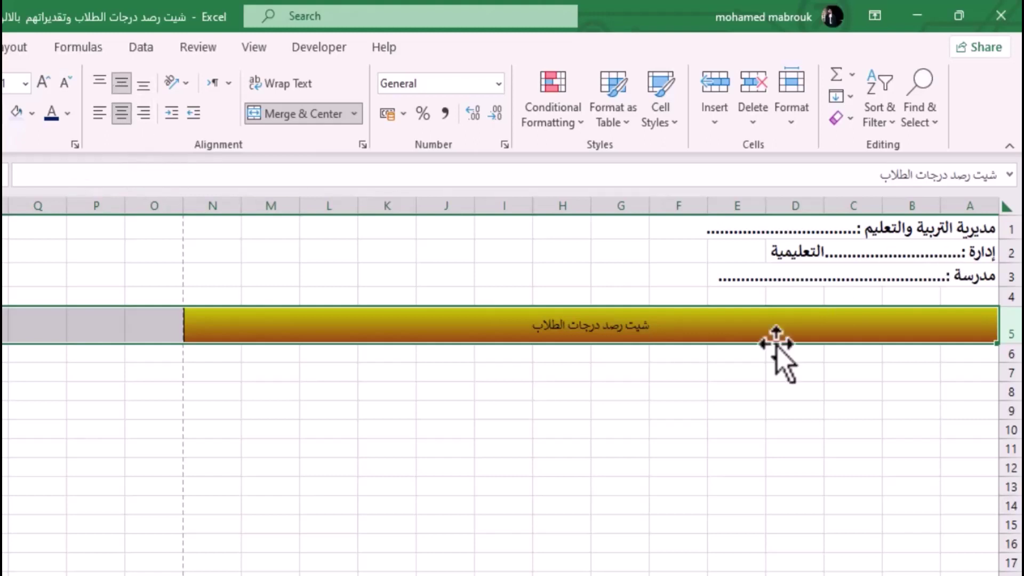
{"action": "left_click", "coordinate": [45, 88]}
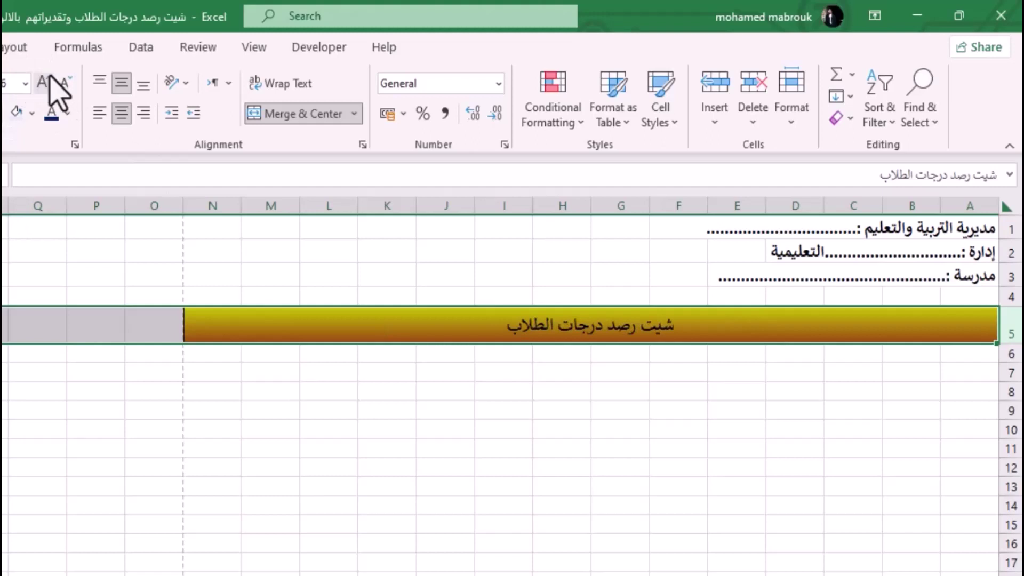
{"action": "left_click", "coordinate": [42, 82]}
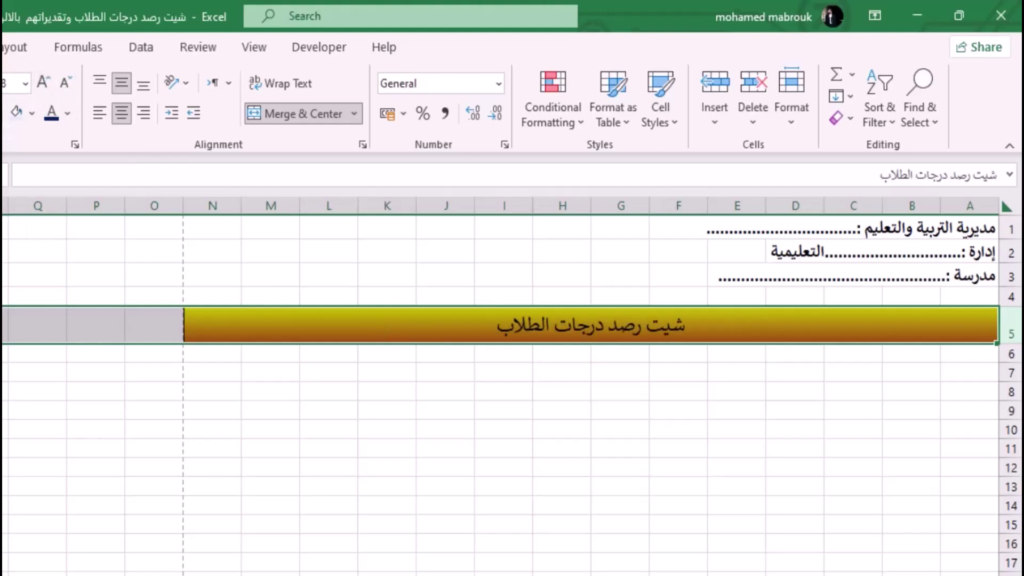
Step: Inspect the finished title bar and select A6 for the first heading
{"action": "left_click", "coordinate": [554, 547]}
{"action": "left_click", "coordinate": [535, 386]}
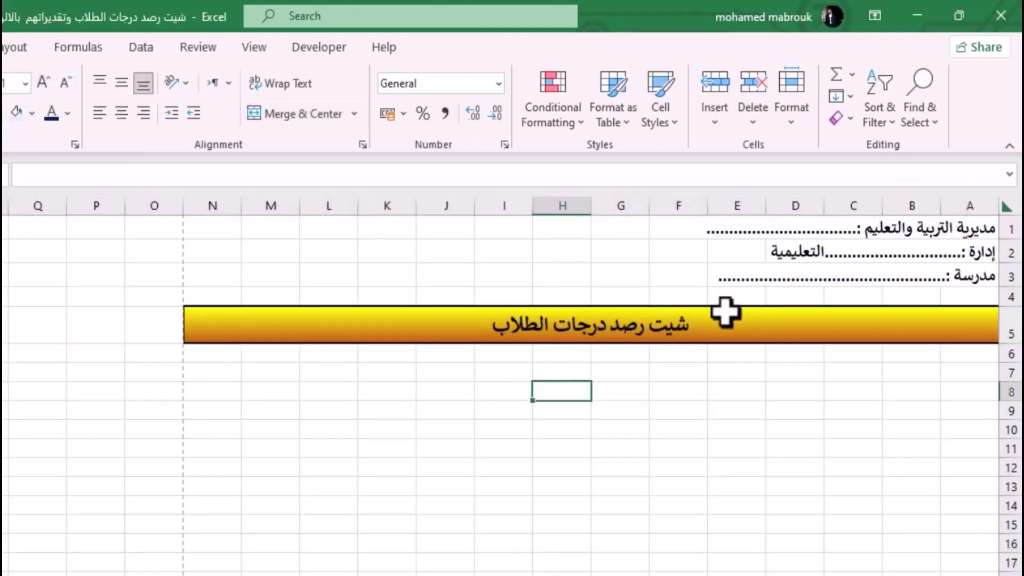
{"action": "left_click", "coordinate": [696, 325]}
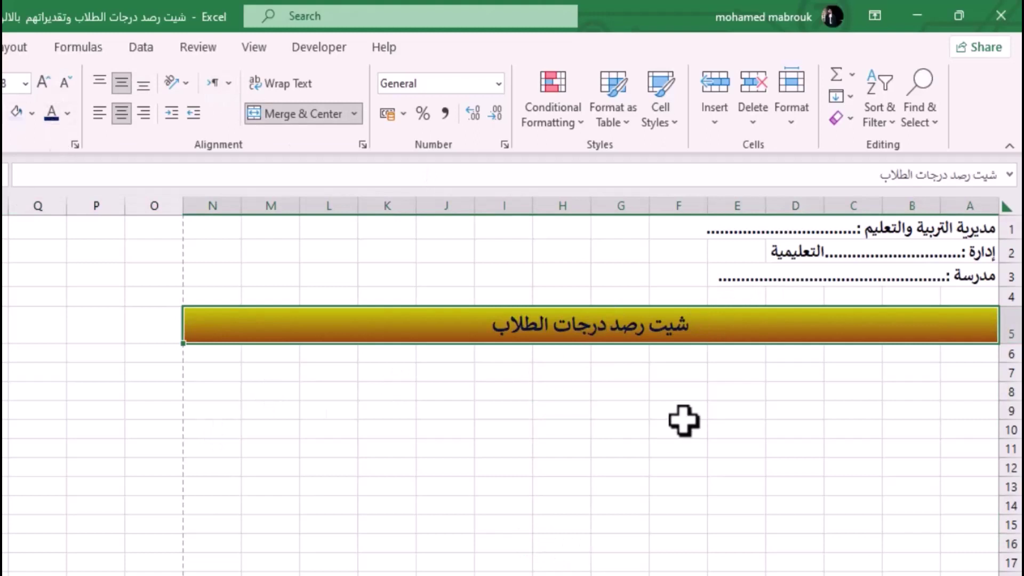
{"action": "left_click", "coordinate": [663, 372]}
{"action": "left_click", "coordinate": [651, 322]}
{"action": "left_click_drag", "start_coordinate": [664, 362], "coordinate": [504, 368]}
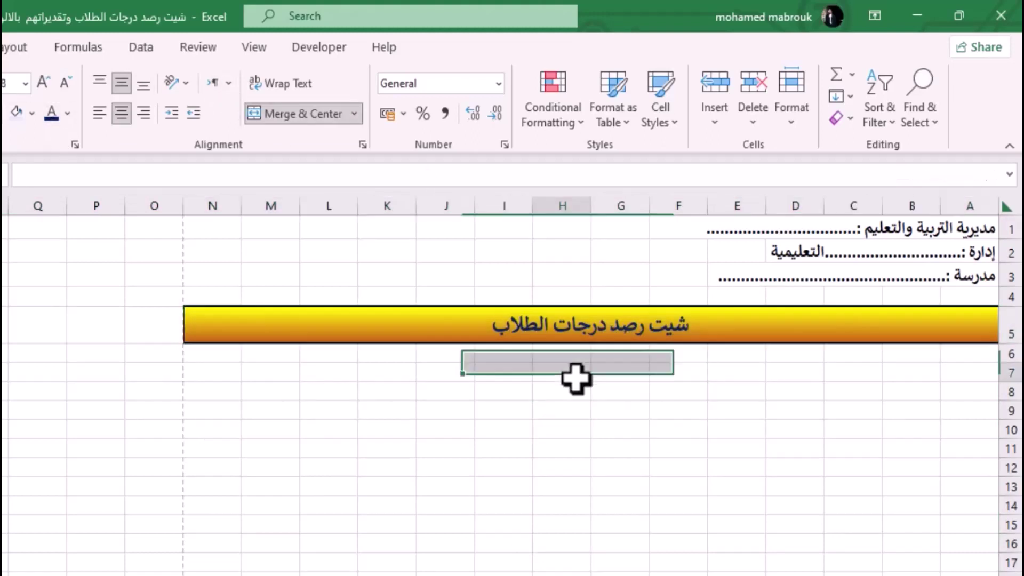
{"action": "left_click", "coordinate": [575, 377]}
{"action": "left_click", "coordinate": [868, 364]}
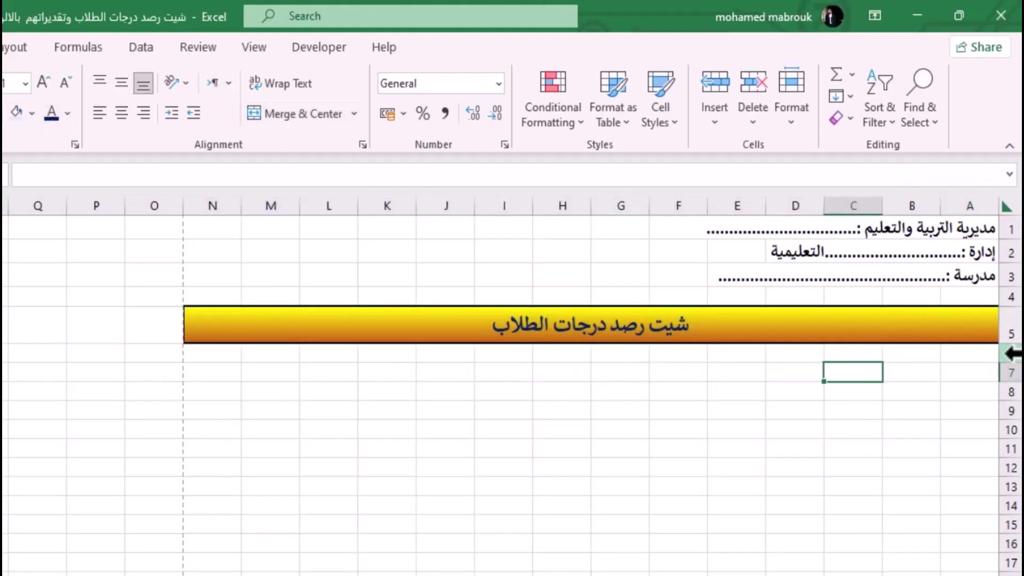
{"action": "left_click", "coordinate": [977, 353]}
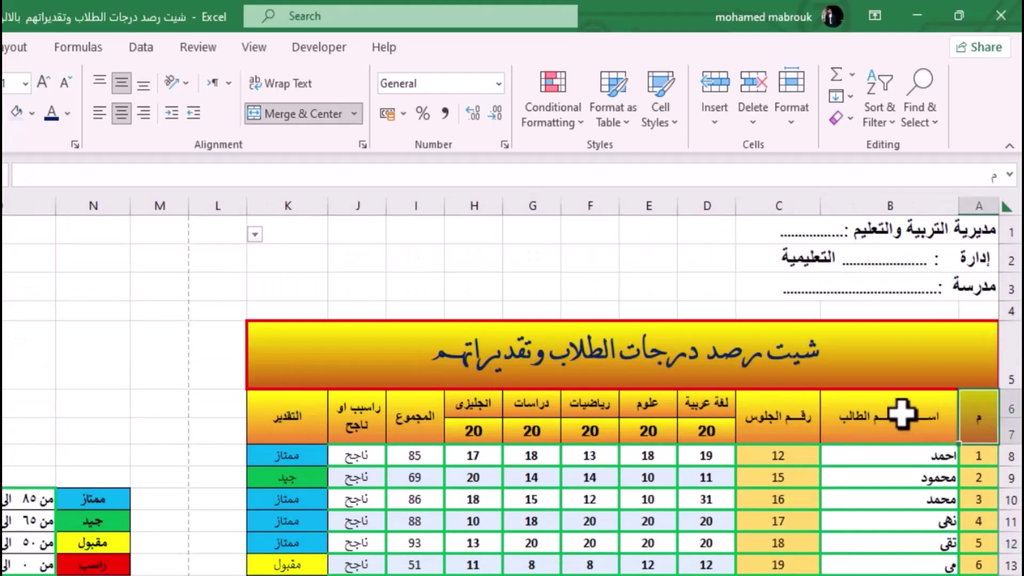
{"action": "left_click", "coordinate": [896, 416]}
{"action": "left_click", "coordinate": [800, 416]}
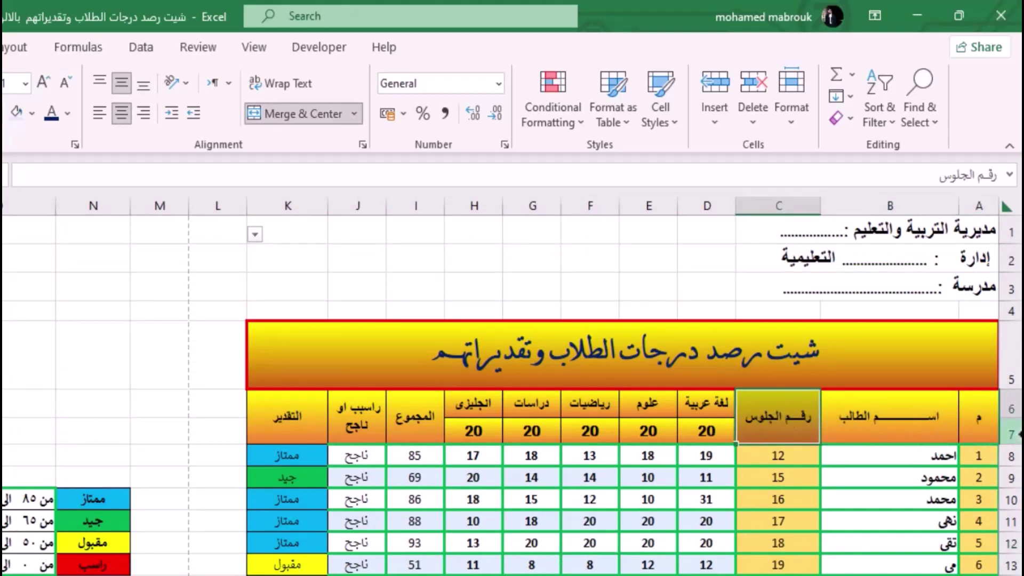
{"action": "left_click", "coordinate": [896, 416]}
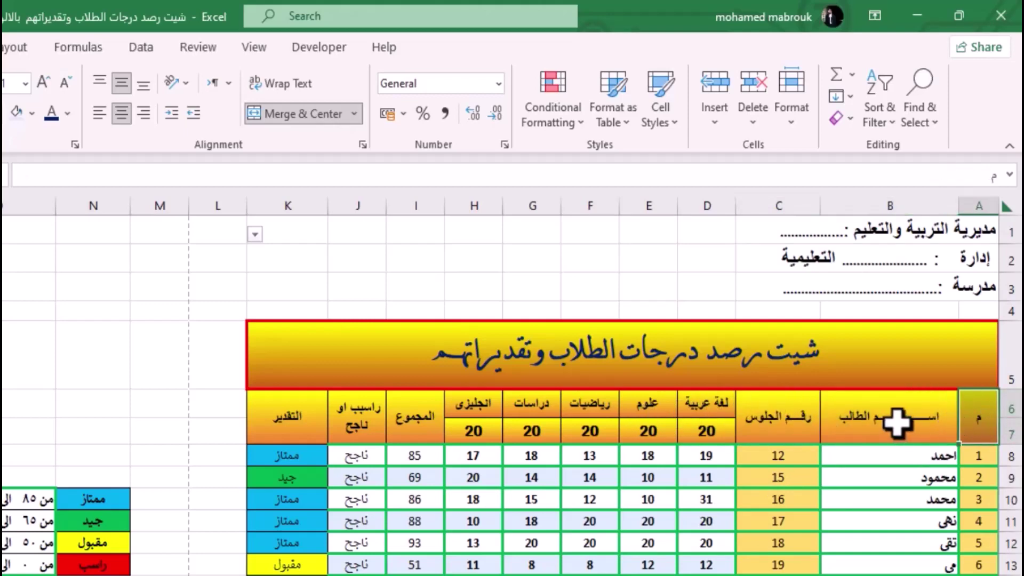
{"action": "left_click", "coordinate": [794, 426]}
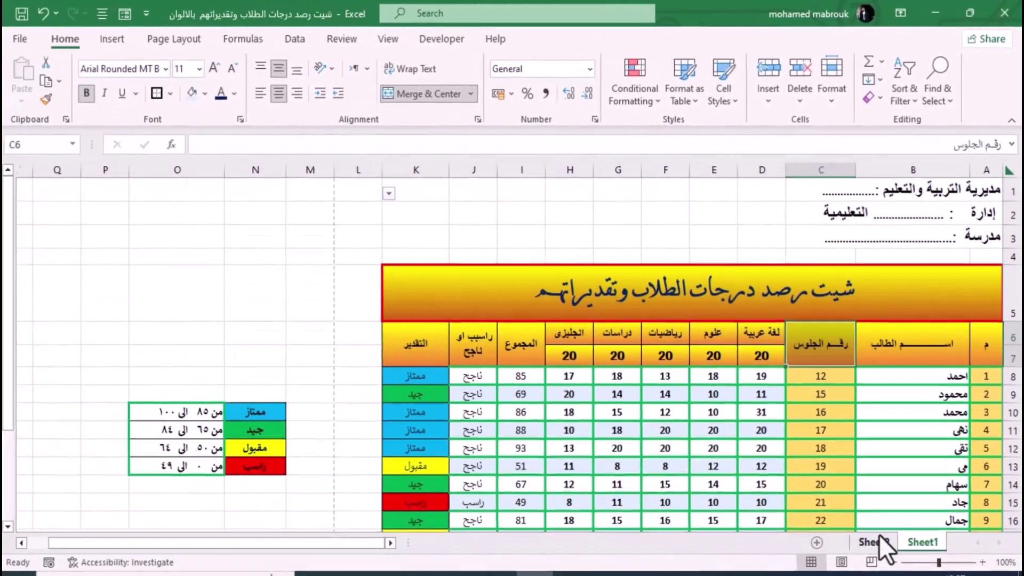
{"action": "left_click", "coordinate": [873, 540]}
Step: Enter the headings م, اسم الطالب and رقم الجلوس in A6:C6
{"action": "type", "text": "م"}
{"action": "key", "text": "Tab"}
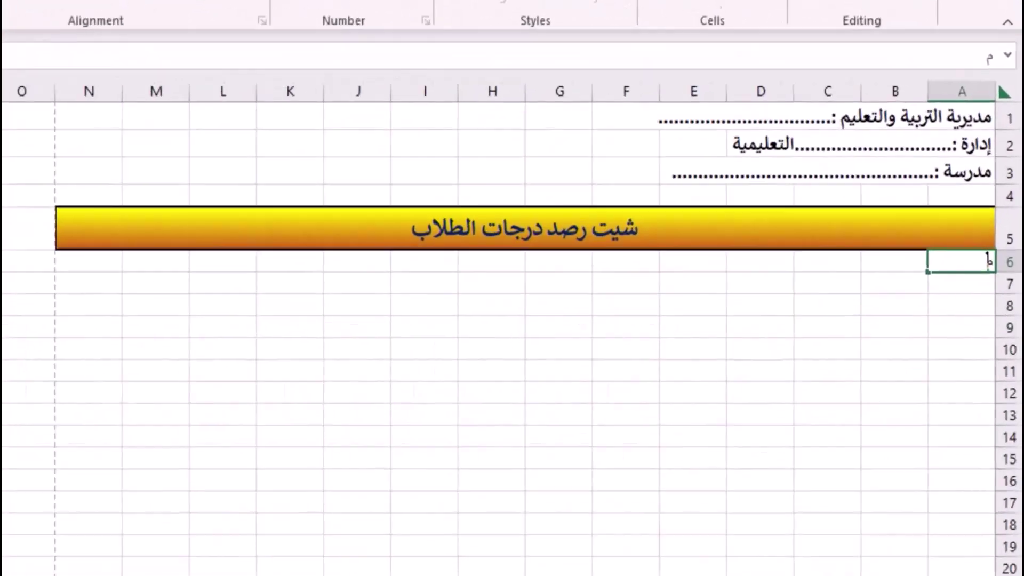
{"action": "type", "text": "اس"}
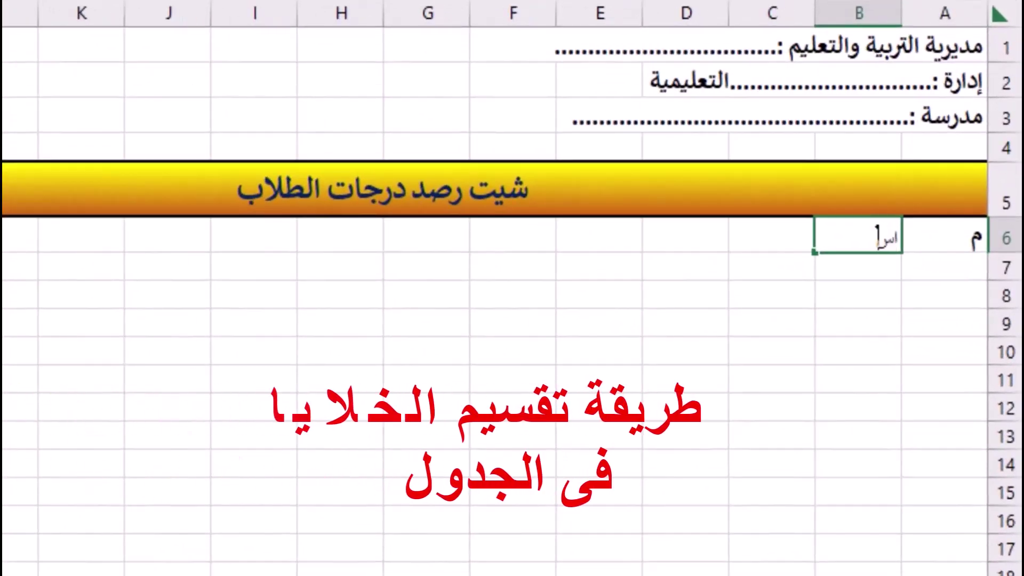
{"action": "type", "text": "م الطالب"}
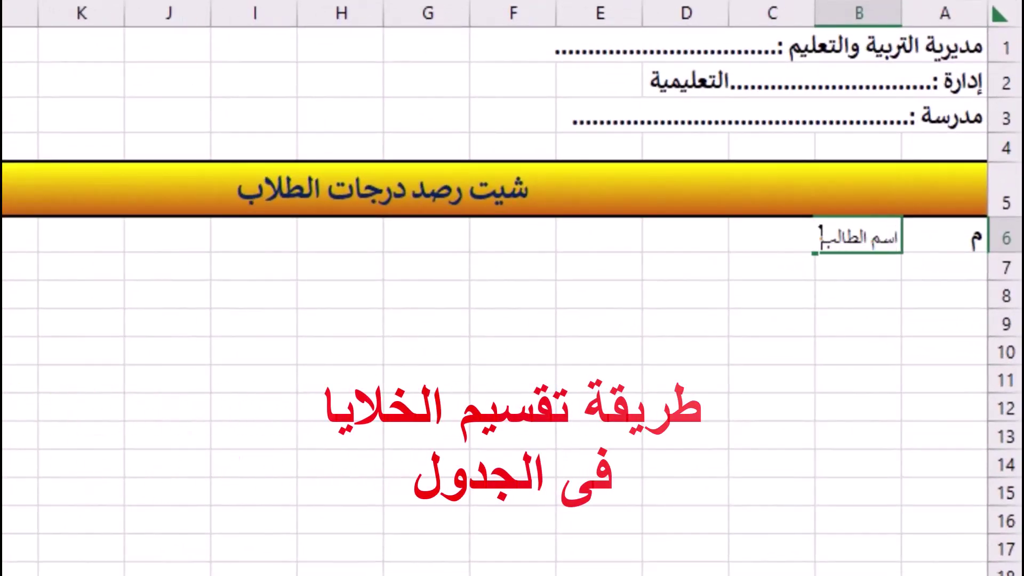
{"action": "key", "text": "Tab"}
{"action": "type", "text": "رقم"}
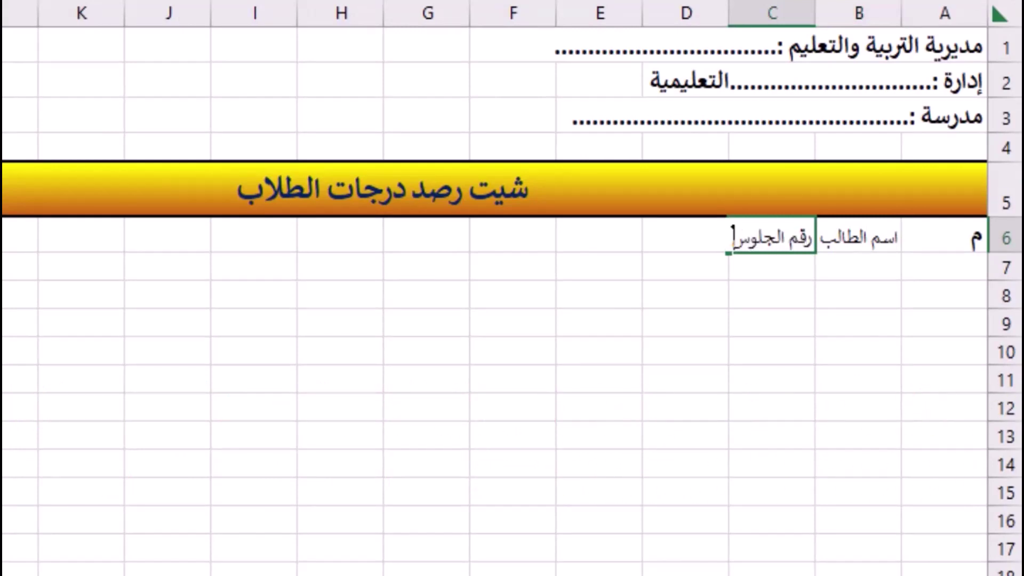
{"action": "left_click", "coordinate": [822, 377]}
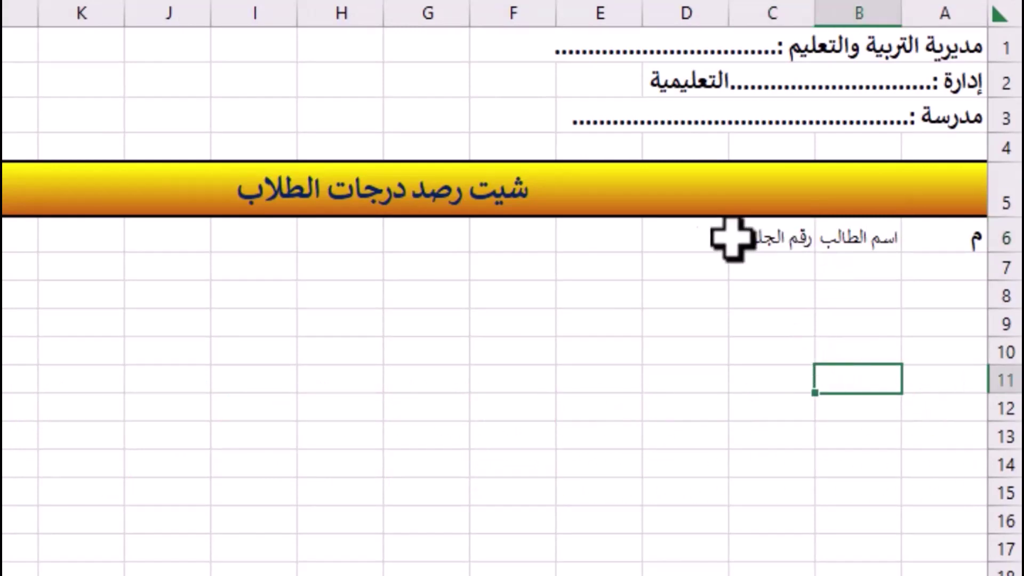
Step: Enter the subject headings لغة عربية, علوم, رياضيات and دراسات
{"action": "left_click", "coordinate": [698, 241]}
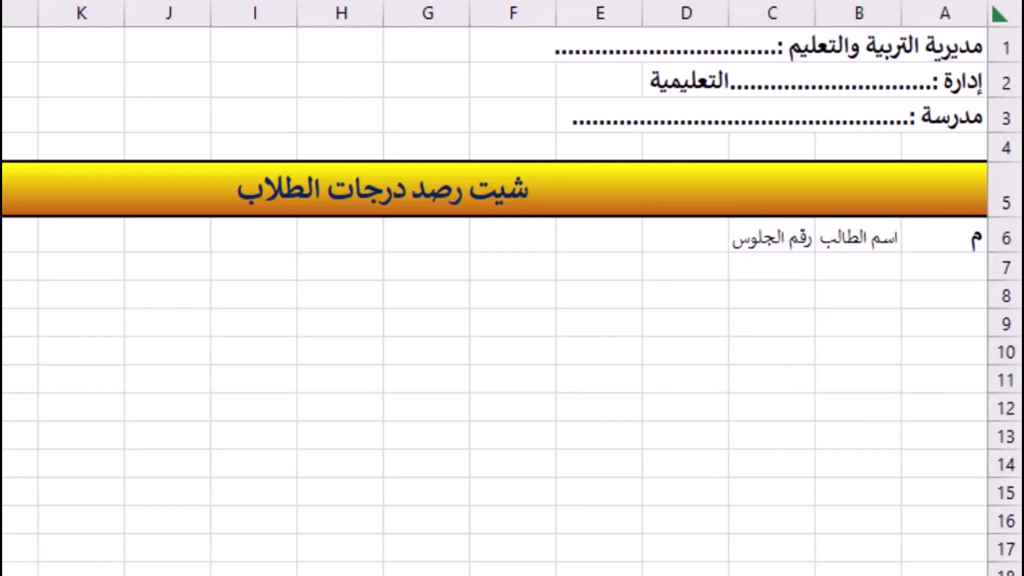
{"action": "left_click", "coordinate": [686, 235]}
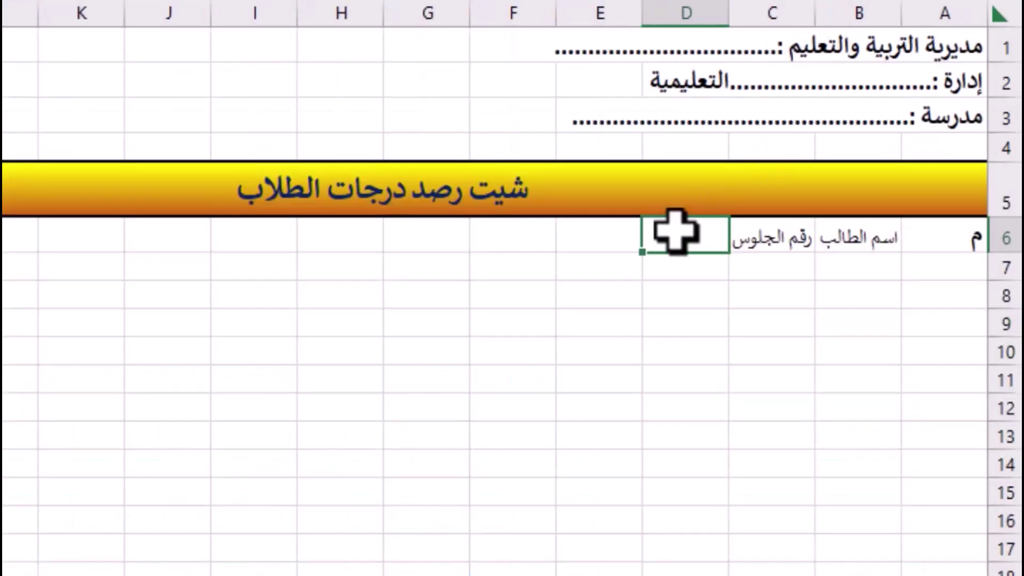
{"action": "type", "text": "لغ"}
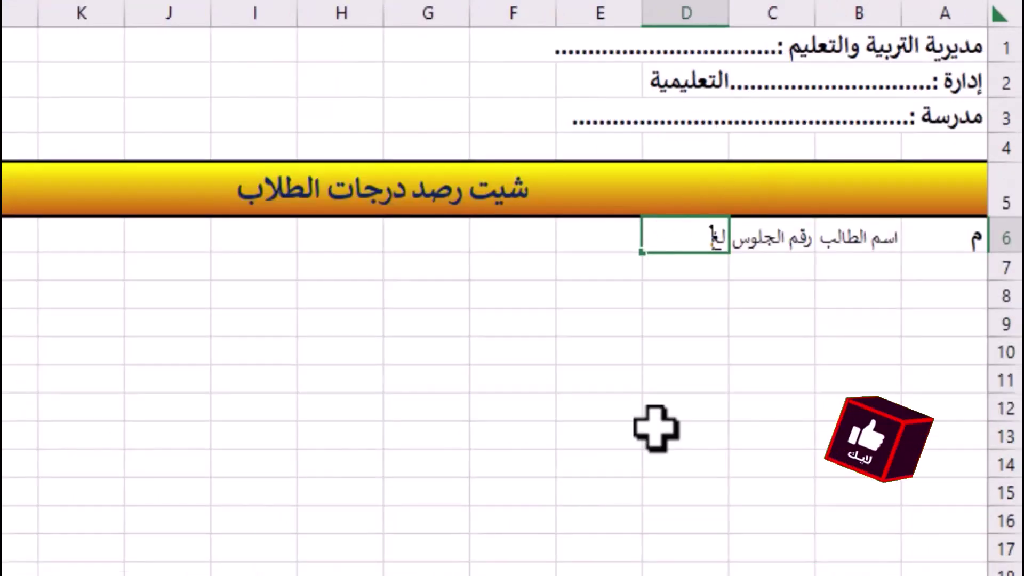
{"action": "type", "text": "ة ع"}
{"action": "type", "text": "ربية"}
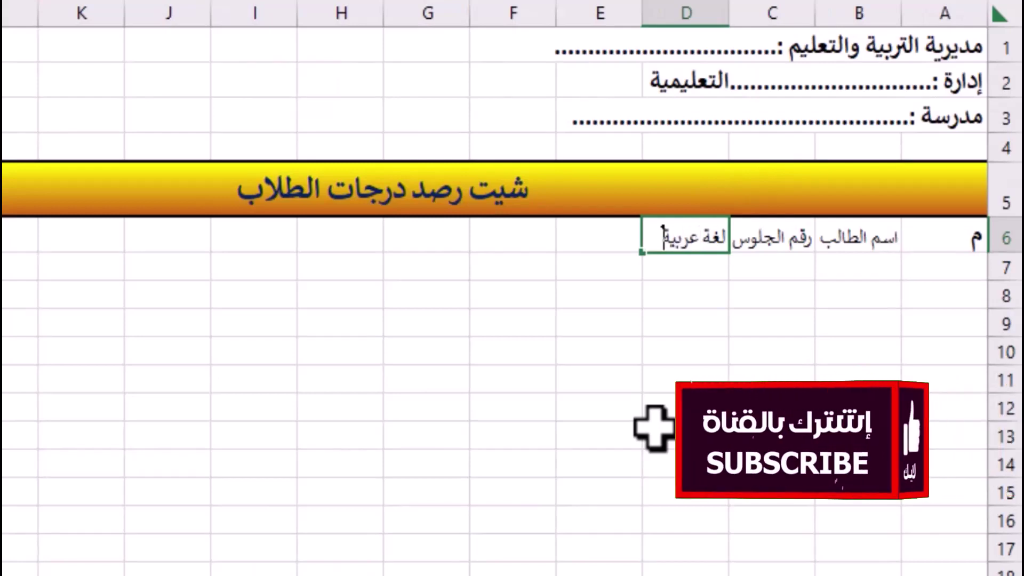
{"action": "key", "text": "Tab"}
{"action": "type", "text": "علو"}
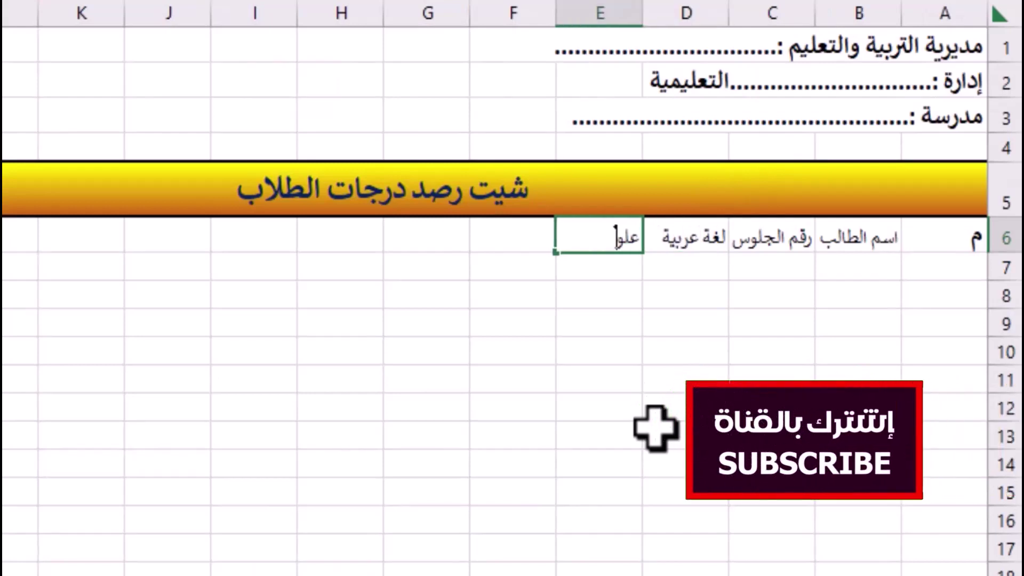
{"action": "type", "text": "م"}
{"action": "key", "text": "Tab"}
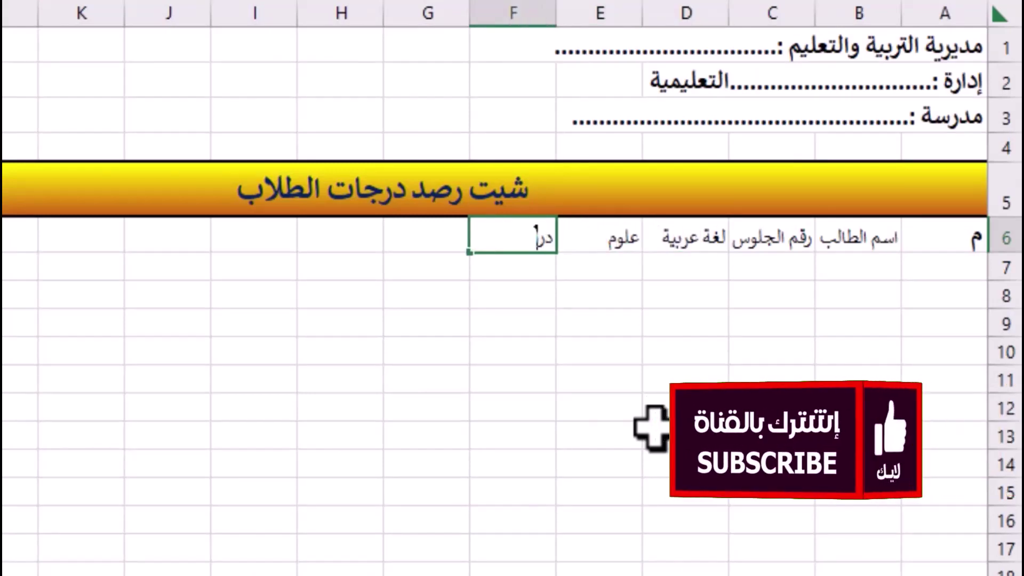
{"action": "type", "text": "اسات"}
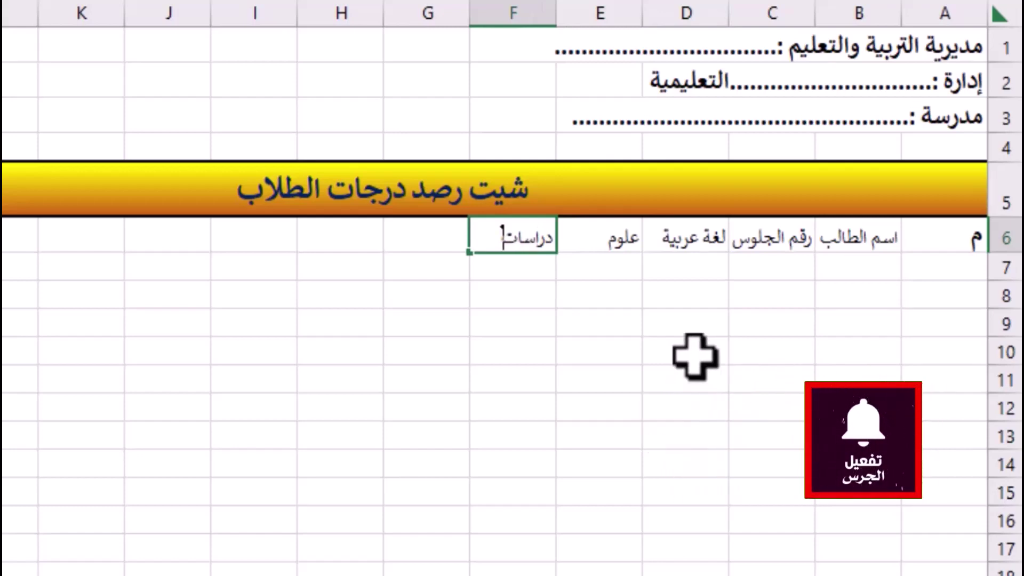
{"action": "left_click", "coordinate": [681, 356]}
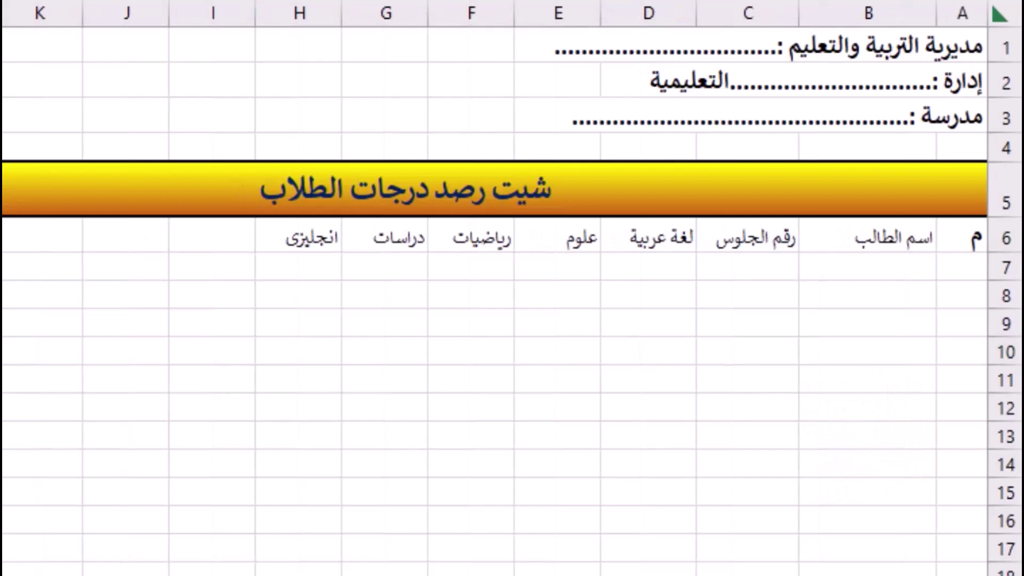
Step: Go over the row-6 subject headings from لغة عربية to انجليزى
{"action": "left_click", "coordinate": [618, 323]}
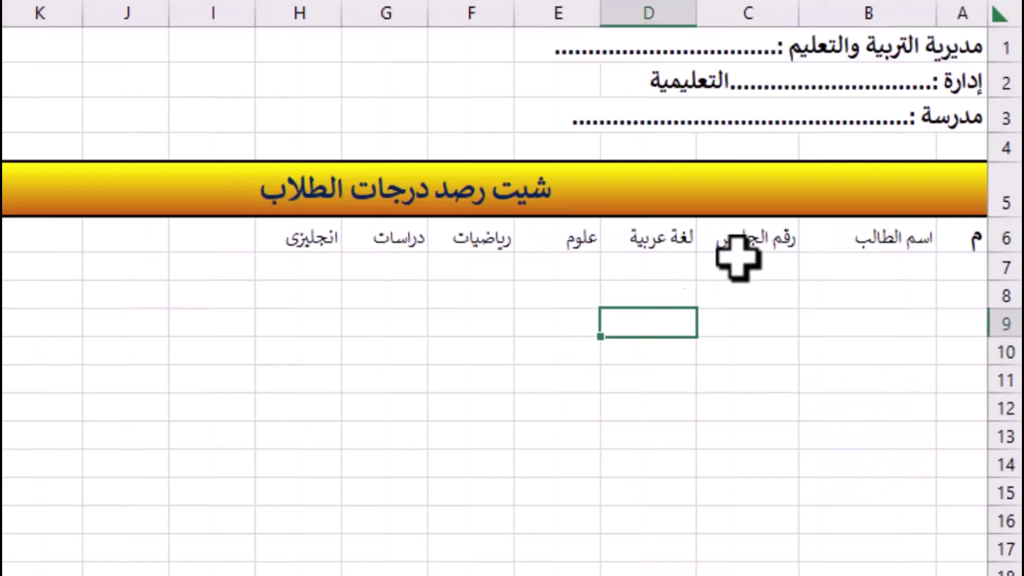
{"action": "left_click", "coordinate": [864, 248]}
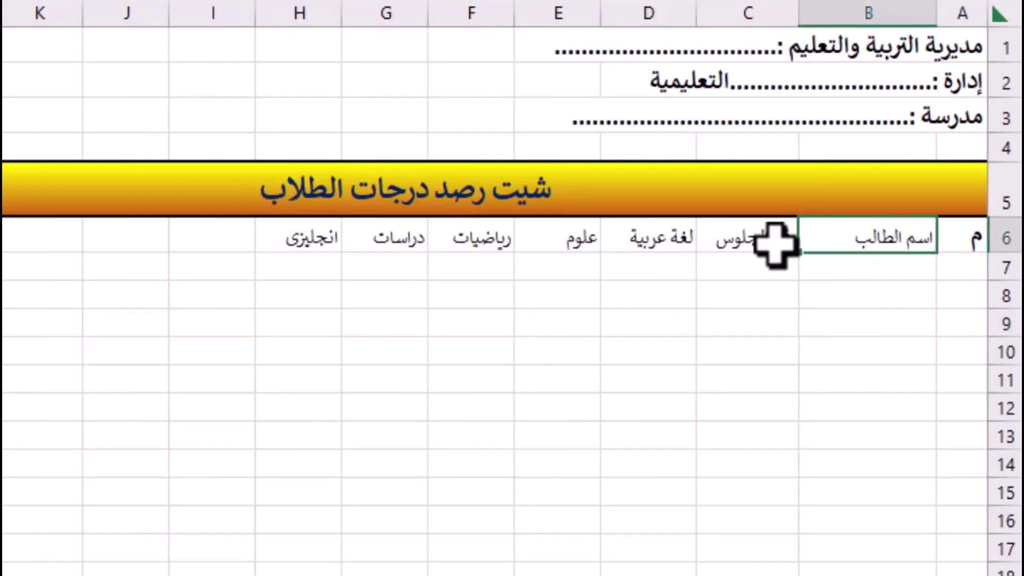
{"action": "left_click", "coordinate": [660, 232]}
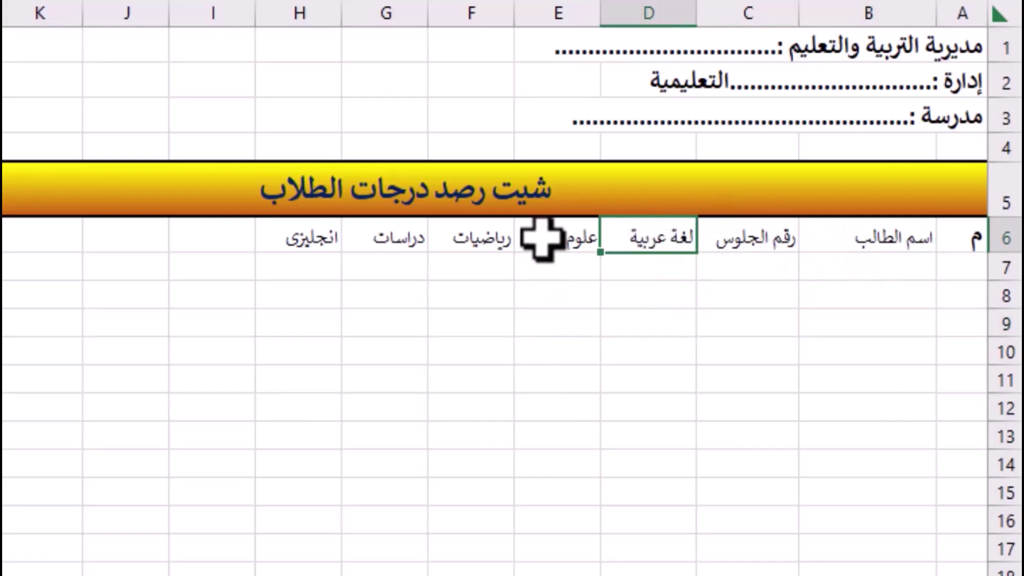
{"action": "left_click", "coordinate": [536, 236]}
{"action": "left_click", "coordinate": [459, 247]}
{"action": "left_click", "coordinate": [389, 232]}
{"action": "left_click", "coordinate": [331, 232]}
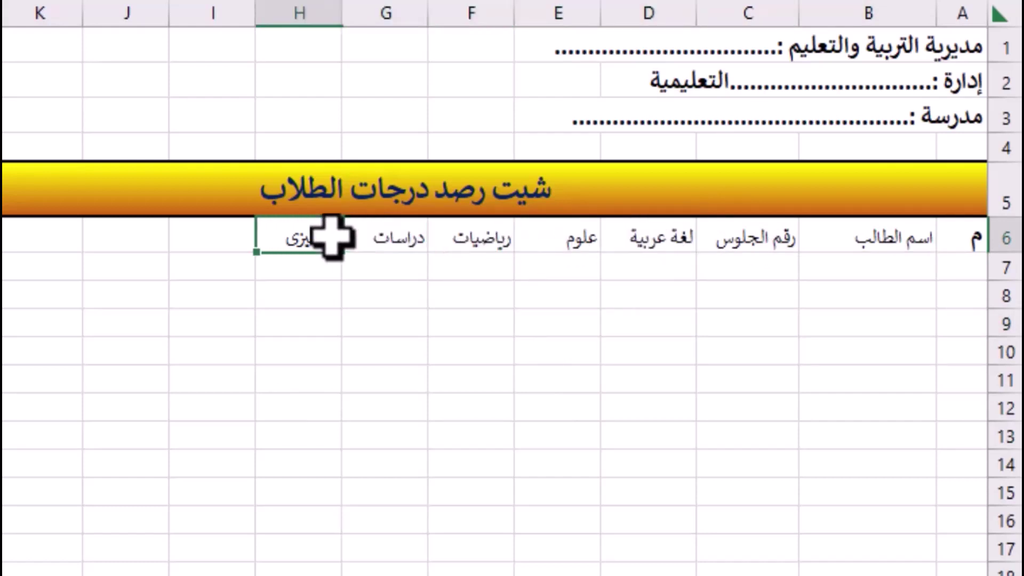
{"action": "left_click", "coordinate": [746, 264]}
Step: Merge A6:A7, B6:B7 and C6:C7 so م, اسم الطالب and رقم الجلوس span both header rows
{"action": "left_click_drag", "start_coordinate": [953, 233], "coordinate": [949, 274]}
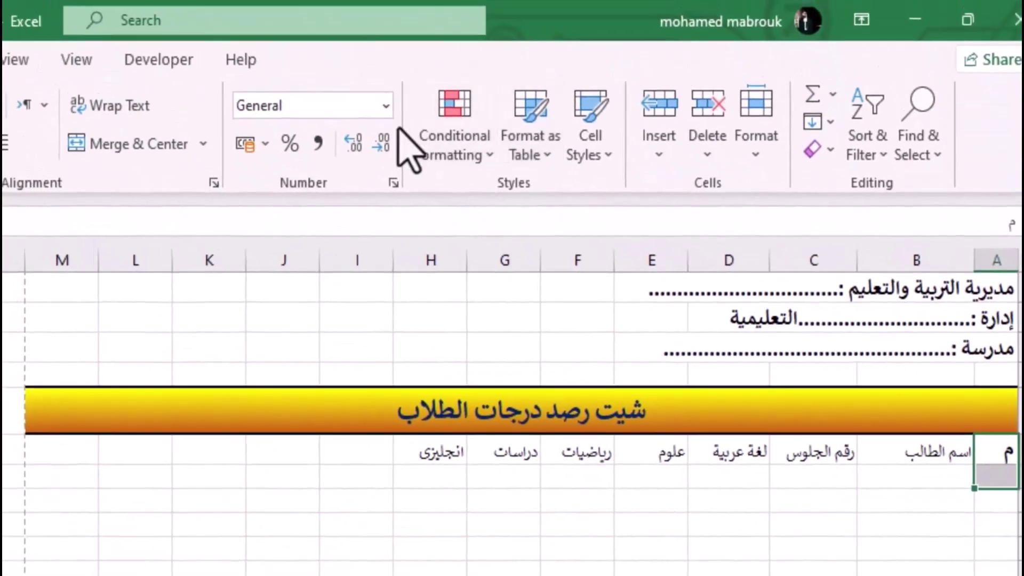
{"action": "left_click", "coordinate": [168, 145]}
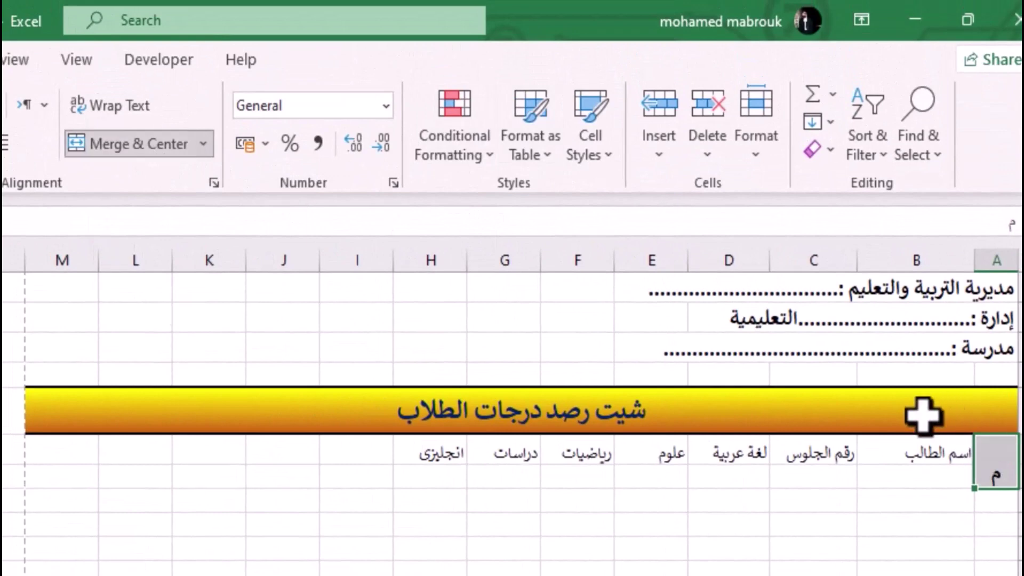
{"action": "left_click", "coordinate": [914, 459]}
{"action": "left_click_drag", "start_coordinate": [917, 460], "coordinate": [917, 480]}
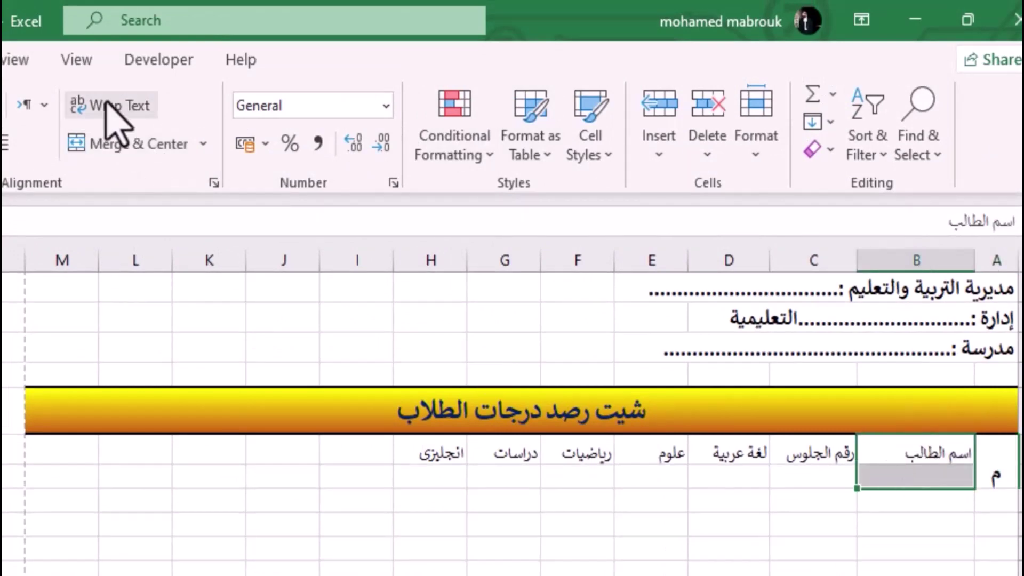
{"action": "left_click", "coordinate": [96, 145]}
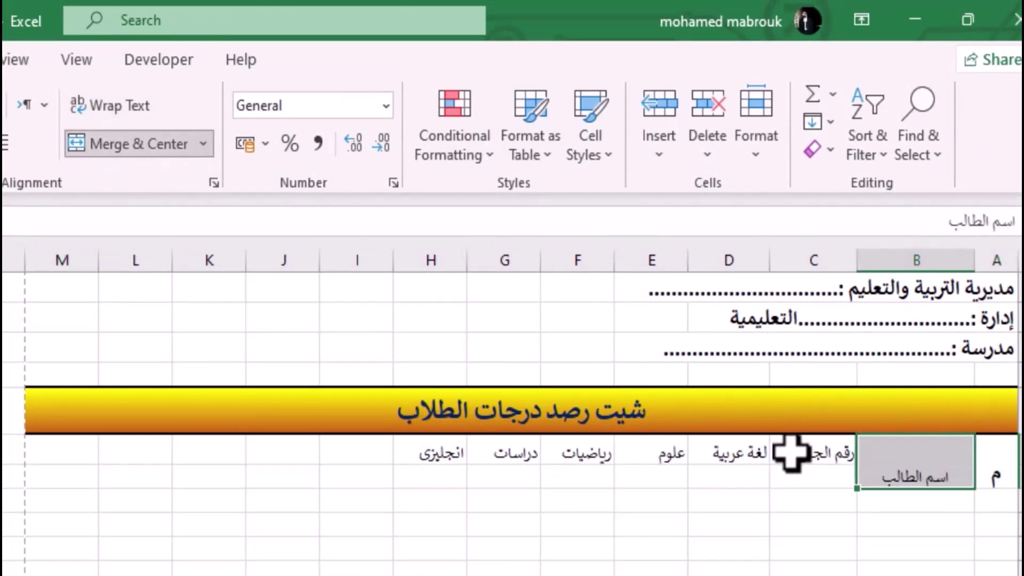
{"action": "left_click_drag", "start_coordinate": [800, 451], "coordinate": [804, 472]}
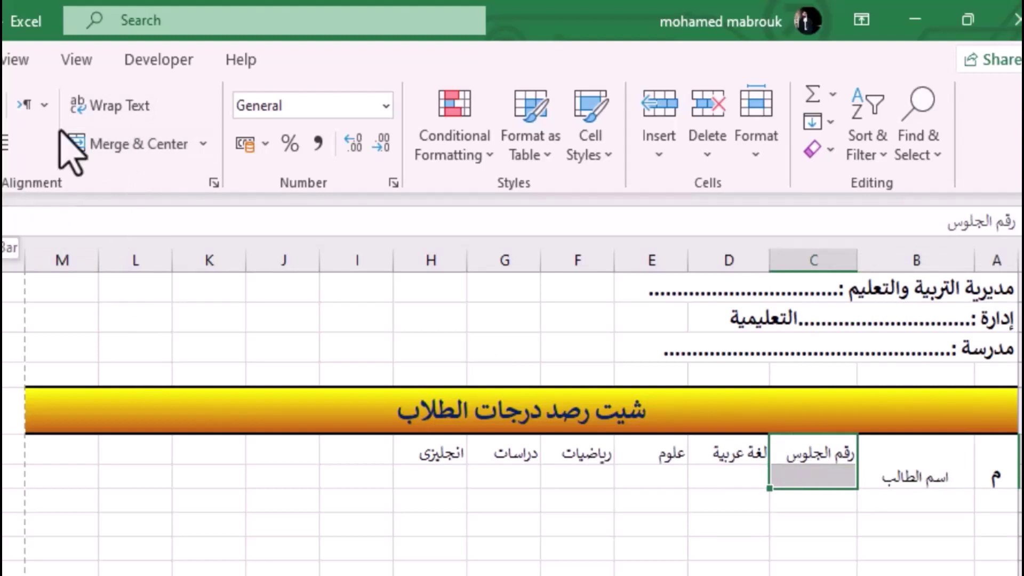
{"action": "left_click", "coordinate": [98, 145]}
{"action": "left_click", "coordinate": [578, 544]}
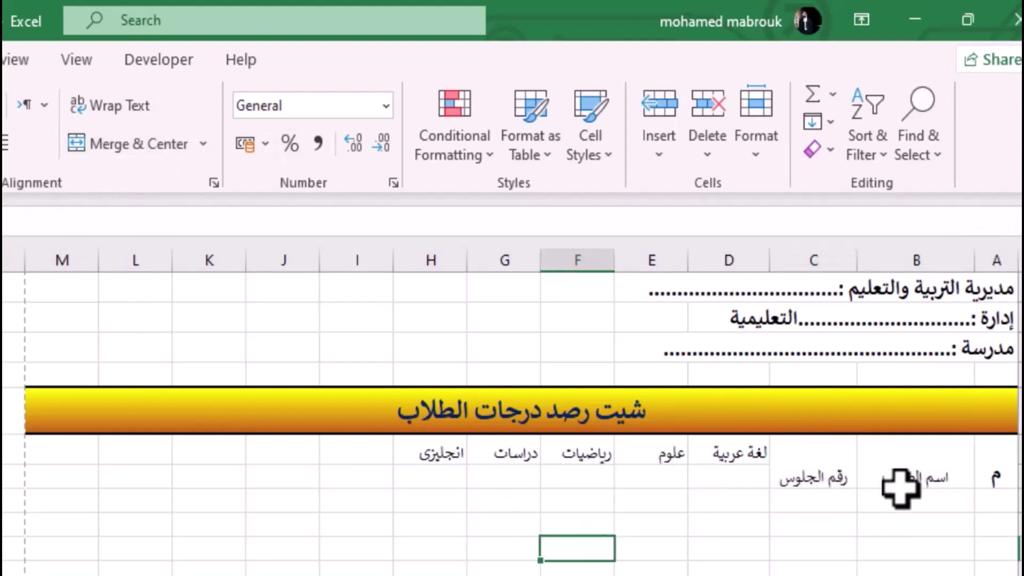
{"action": "left_click", "coordinate": [721, 477]}
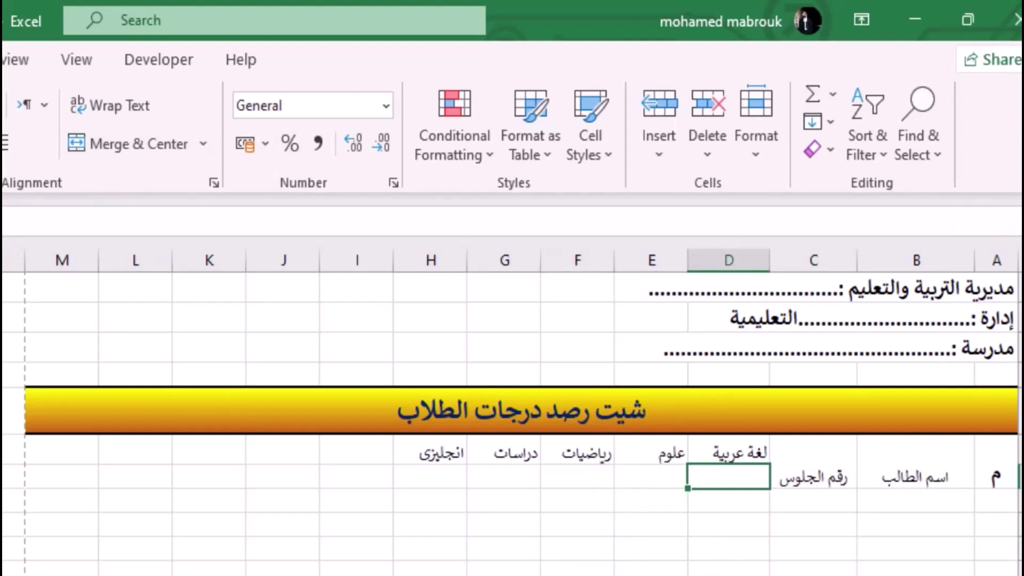
Step: Enter the full mark 20 under لغة عربية, علوم, رياضيات, دراسات and انجليزى in row 7
{"action": "type", "text": "20"}
{"action": "key", "text": "Return"}
{"action": "left_click", "coordinate": [650, 477]}
{"action": "type", "text": "20"}
{"action": "key", "text": "Tab"}
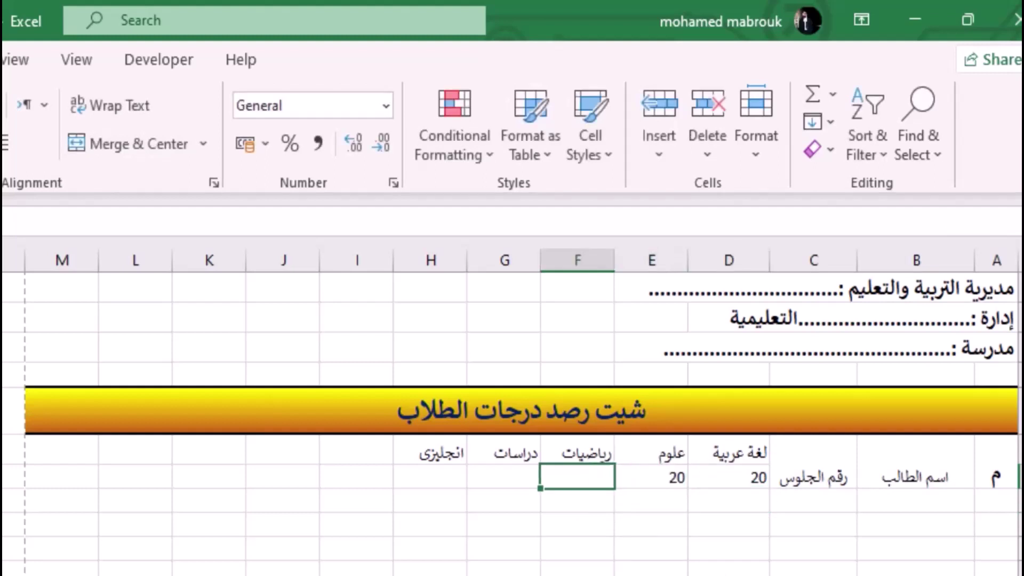
{"action": "type", "text": "20"}
{"action": "key", "text": "Tab"}
{"action": "type", "text": "0"}
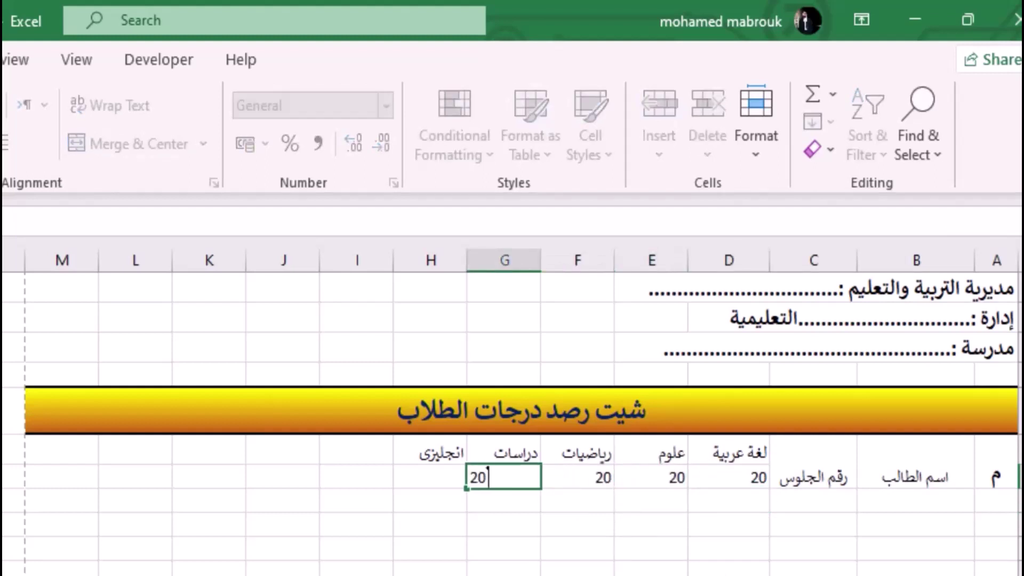
{"action": "key", "text": "Tab"}
{"action": "type", "text": "20"}
{"action": "key", "text": "Tab"}
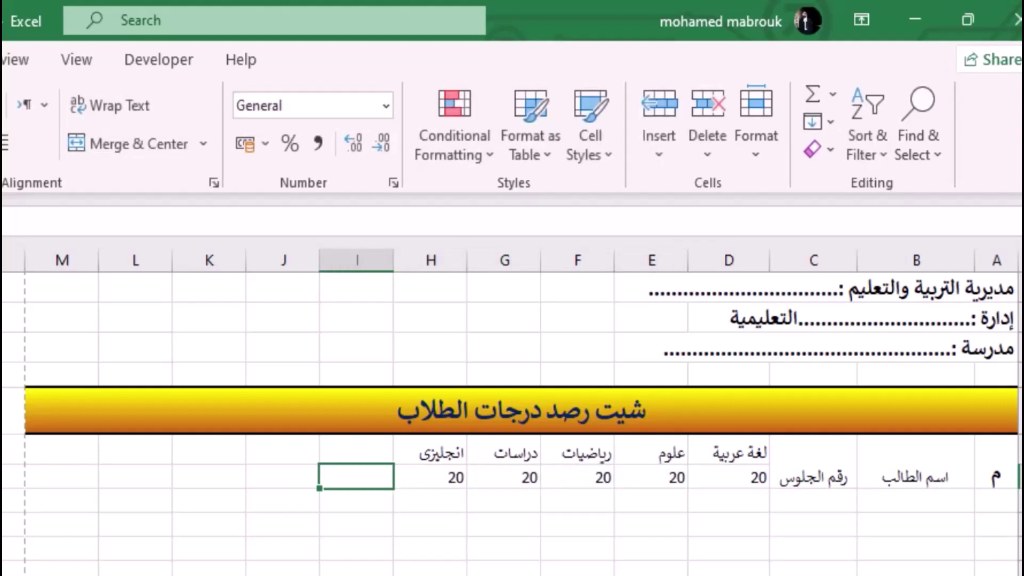
Step: Merge I6:I7 and J6:J7 into single two-row cells and select K6:K7
{"action": "left_click", "coordinate": [371, 449]}
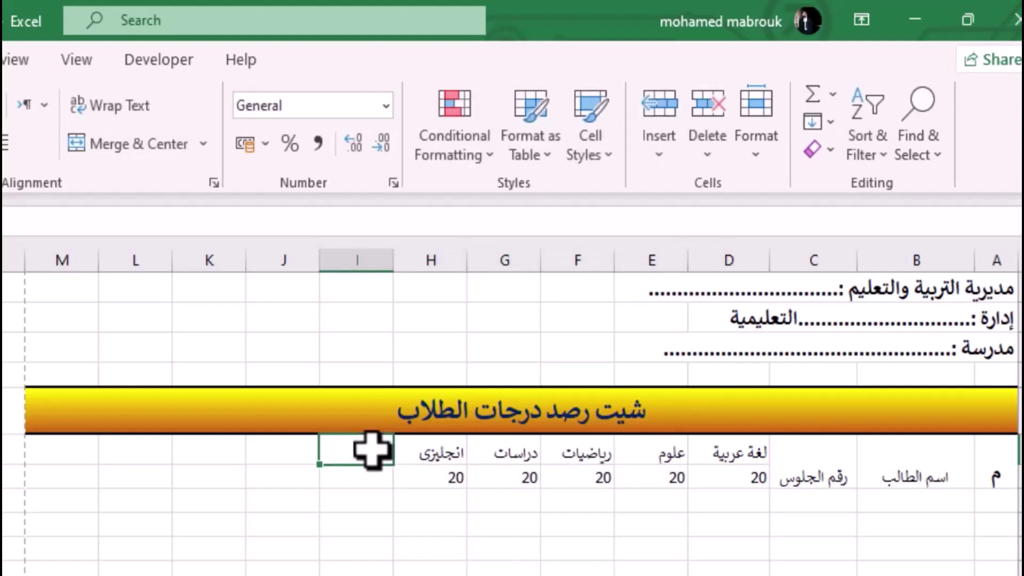
{"action": "left_click_drag", "start_coordinate": [359, 457], "coordinate": [359, 468]}
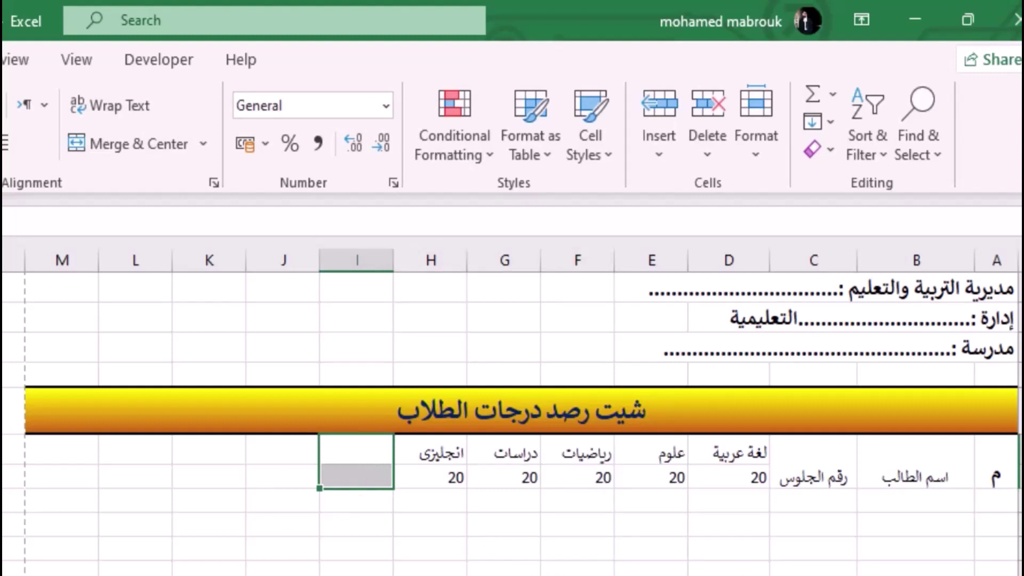
{"action": "left_click", "coordinate": [364, 452]}
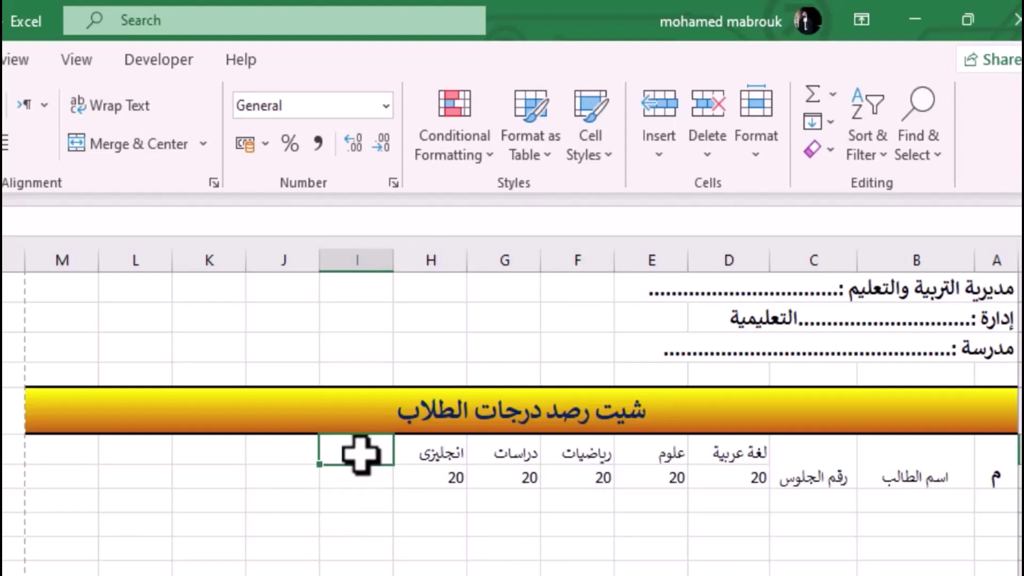
{"action": "left_click_drag", "start_coordinate": [364, 452], "coordinate": [362, 471]}
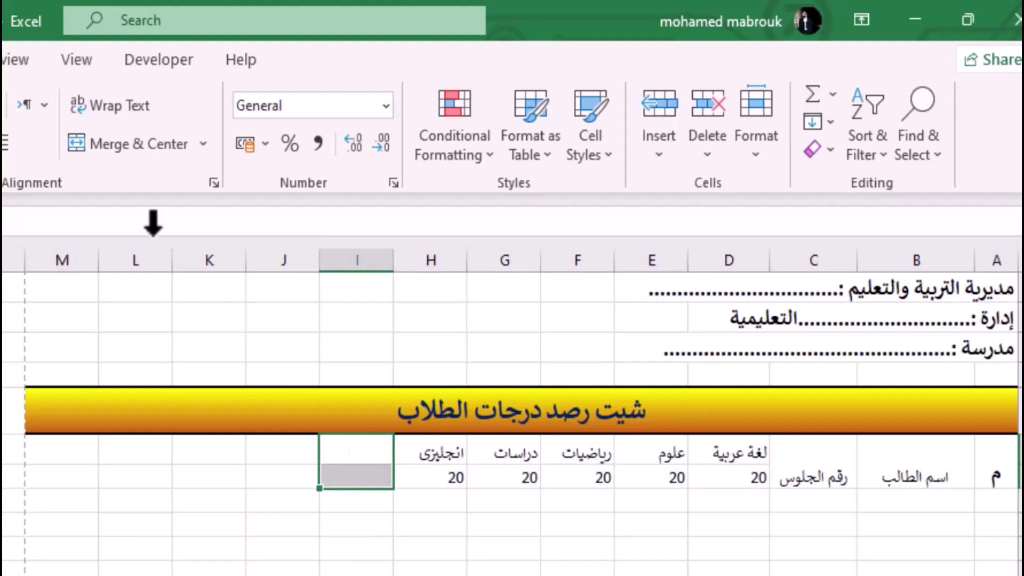
{"action": "left_click", "coordinate": [144, 145]}
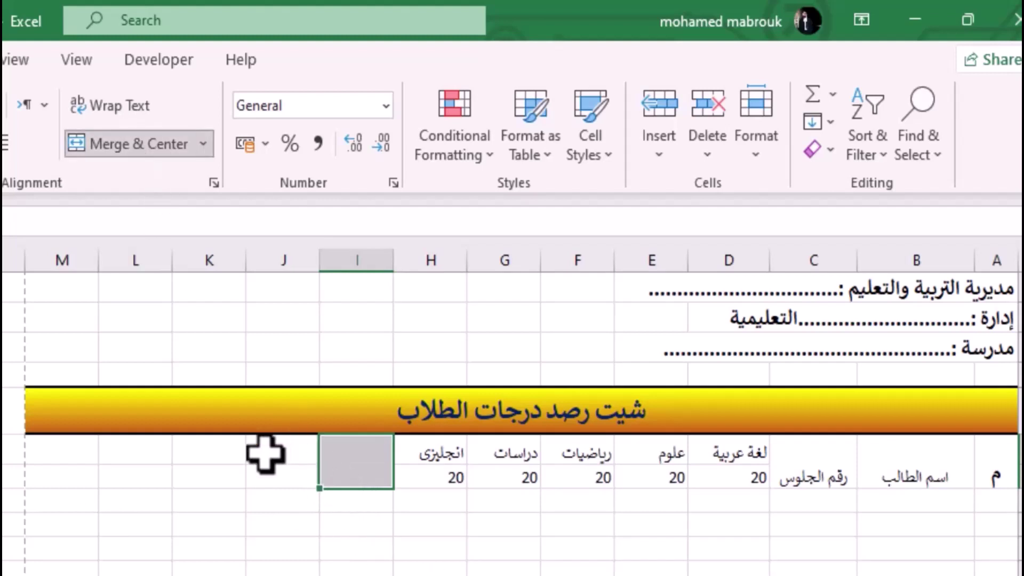
{"action": "left_click_drag", "start_coordinate": [267, 452], "coordinate": [268, 482]}
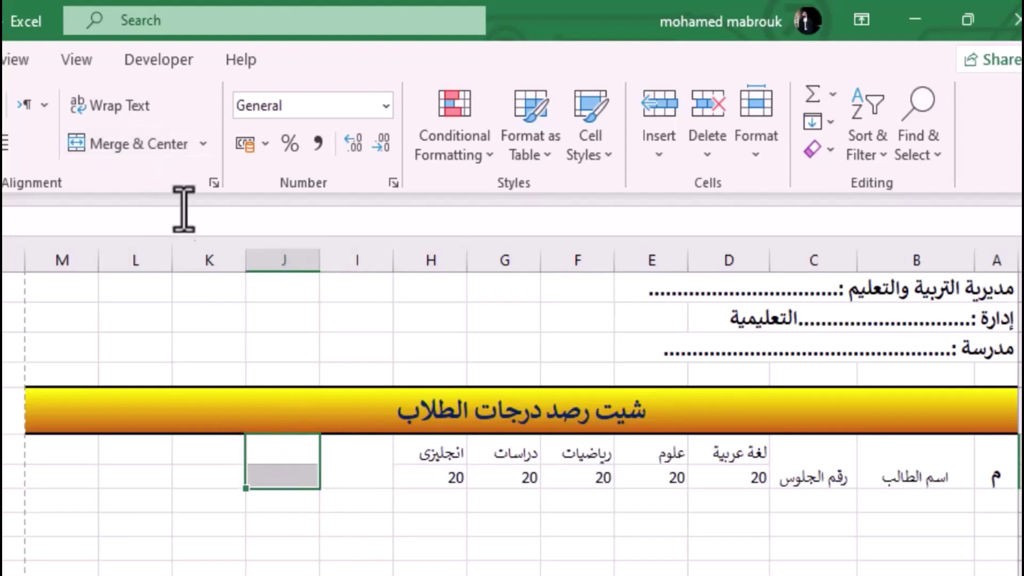
{"action": "left_click", "coordinate": [141, 155]}
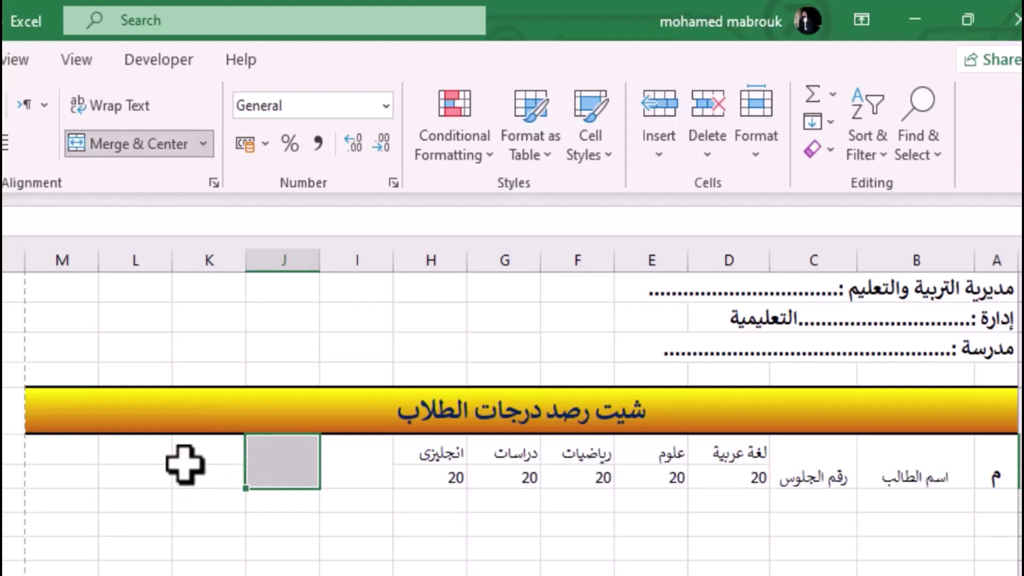
{"action": "left_click_drag", "start_coordinate": [201, 448], "coordinate": [201, 471]}
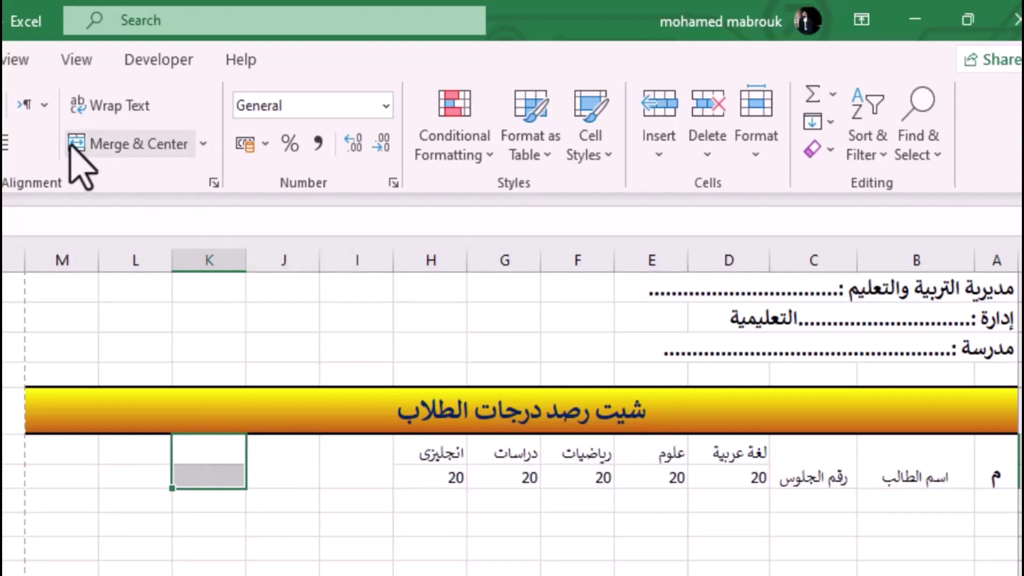
Step: Merge K6:K7 and enter the headings المجموع, ناجح او راسب and التقدير in I6, J6 and K6
{"action": "left_click", "coordinate": [112, 144]}
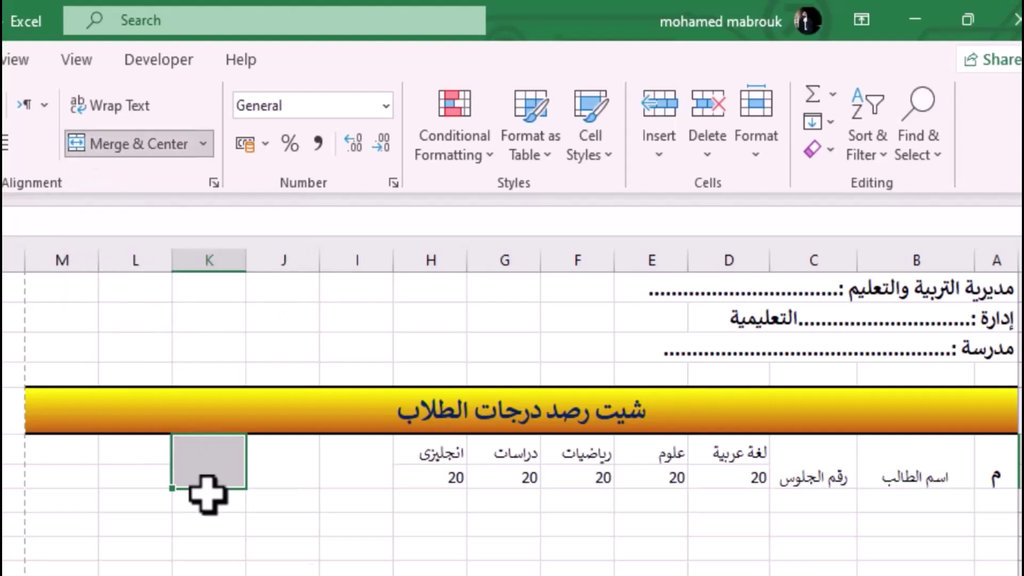
{"action": "left_click", "coordinate": [341, 453]}
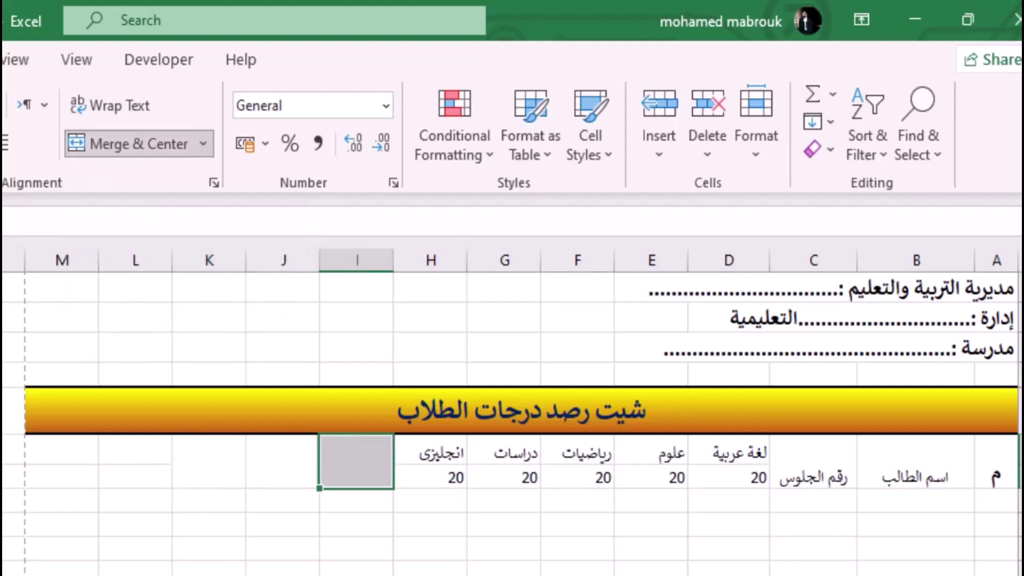
{"action": "type", "text": "المجموع"}
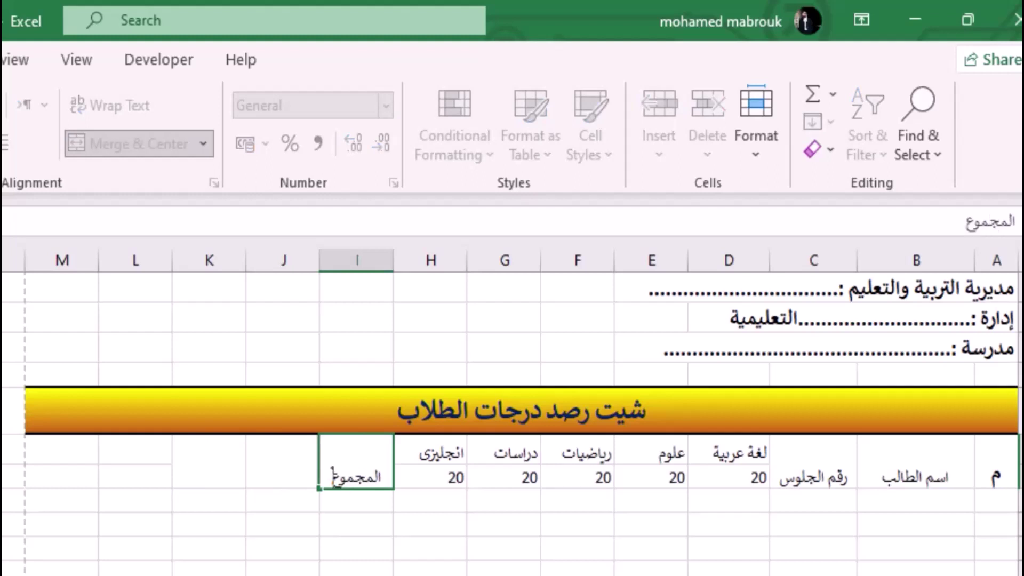
{"action": "key", "text": "Tab"}
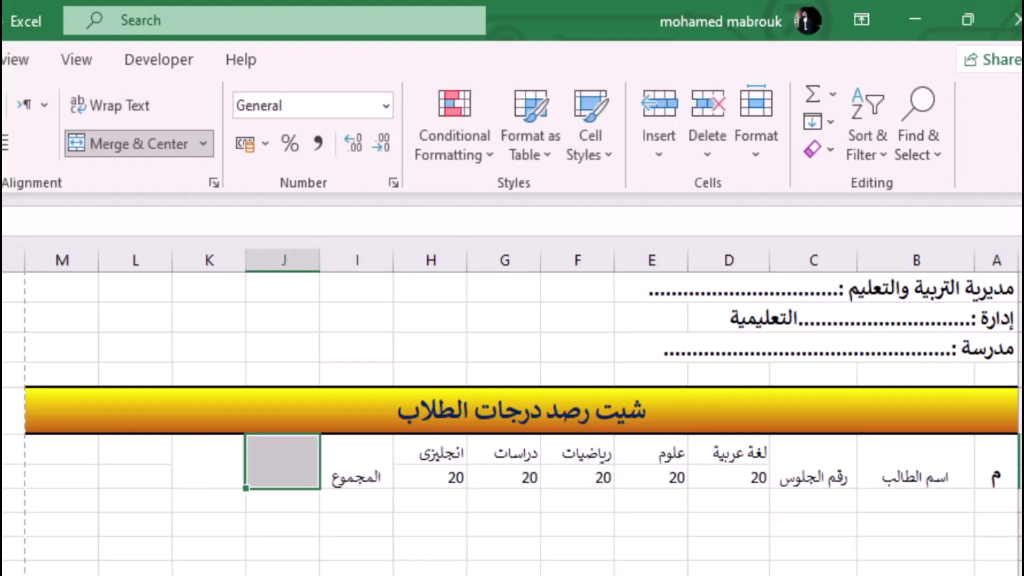
{"action": "type", "text": "را"}
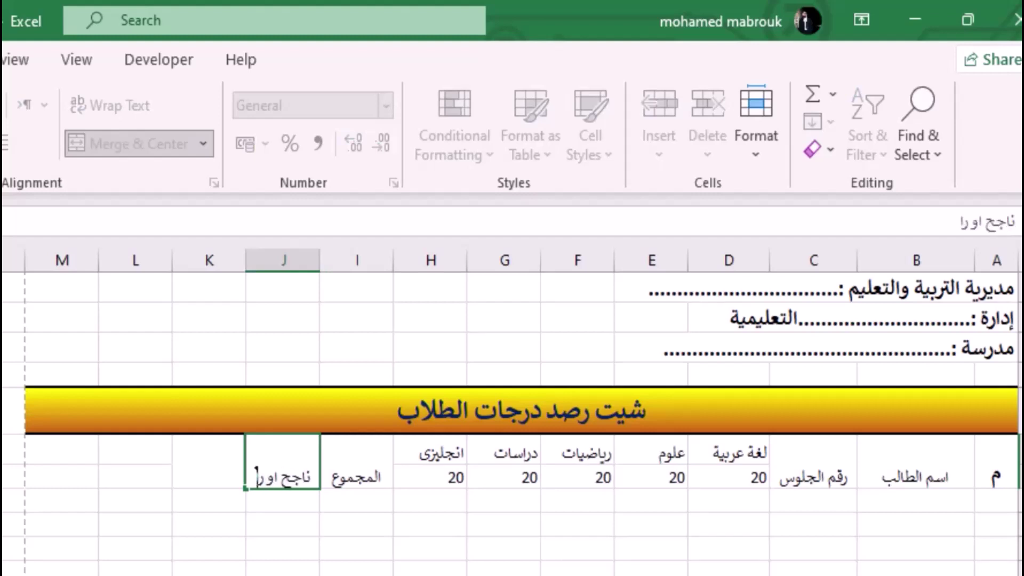
{"action": "type", "text": "سب"}
{"action": "key", "text": "Tab"}
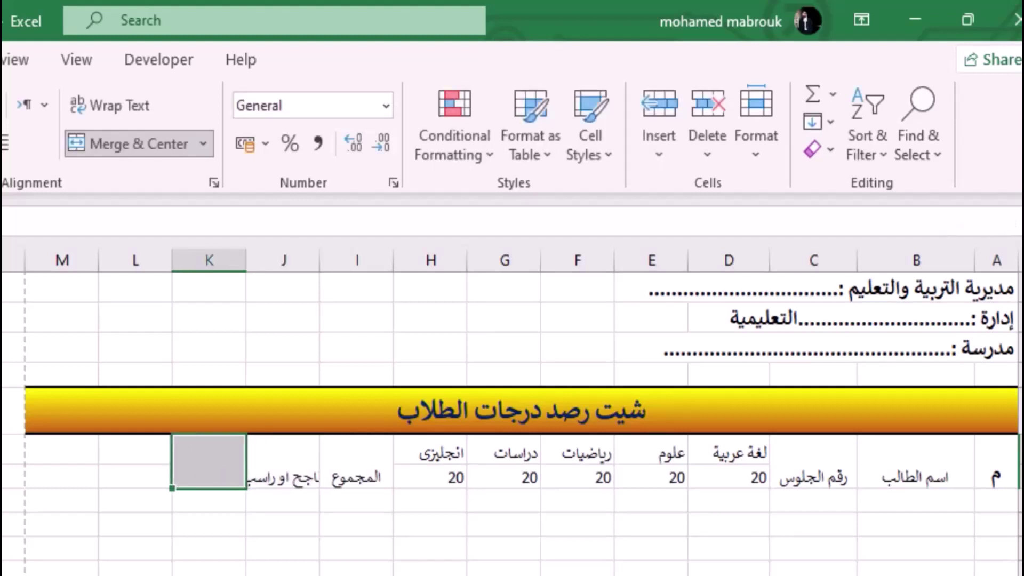
{"action": "type", "text": "التقدير"}
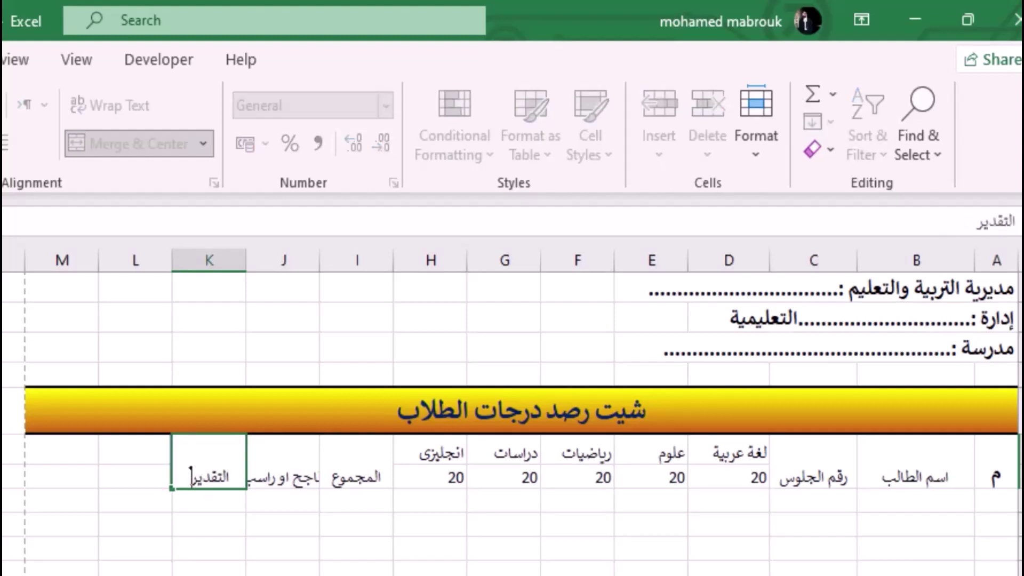
{"action": "left_click", "coordinate": [354, 568]}
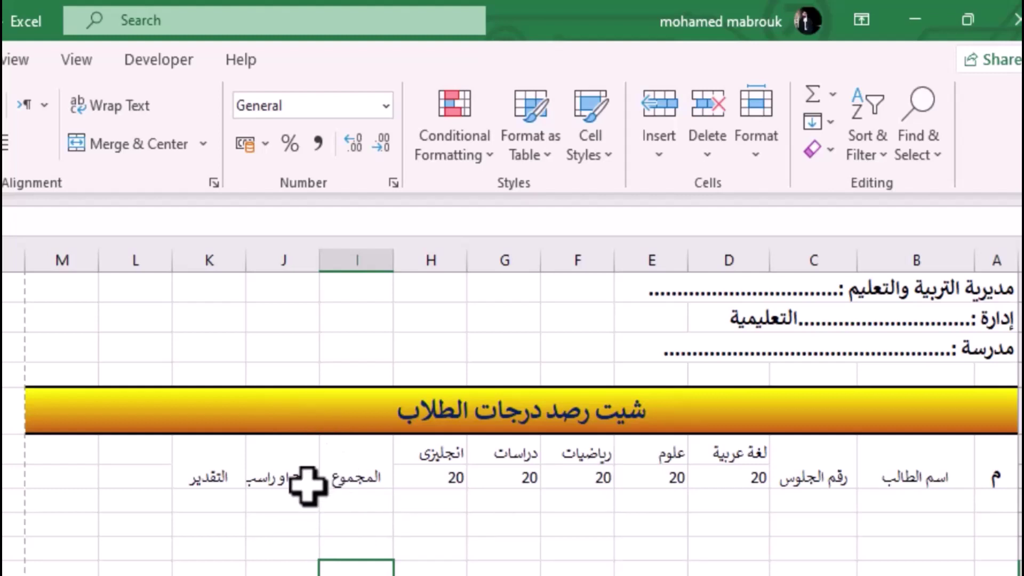
Step: Replace the manual line break in ناجح او راسب with Wrap Text so it fits on two lines
{"action": "left_click", "coordinate": [279, 472]}
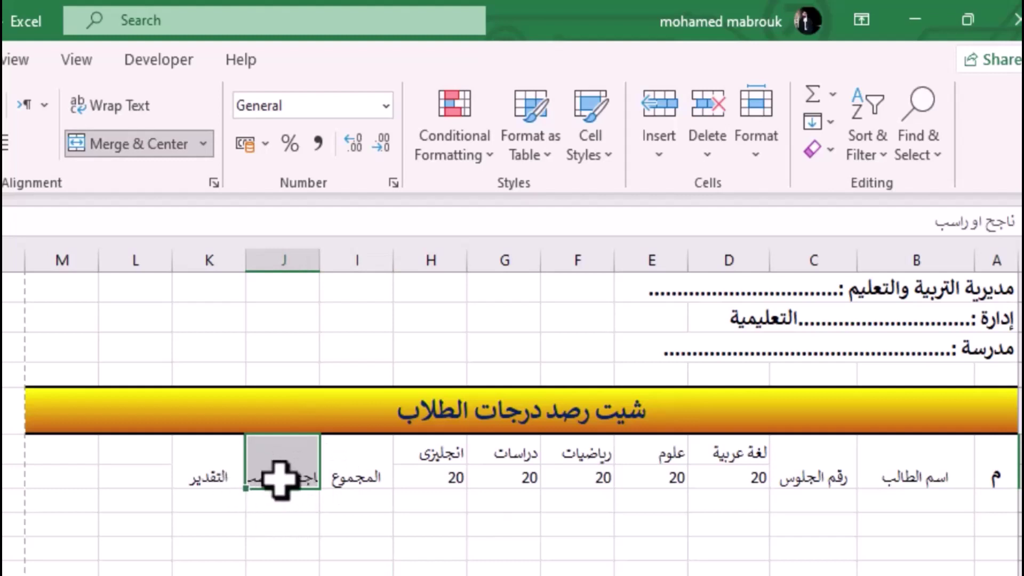
{"action": "double_click", "coordinate": [289, 474]}
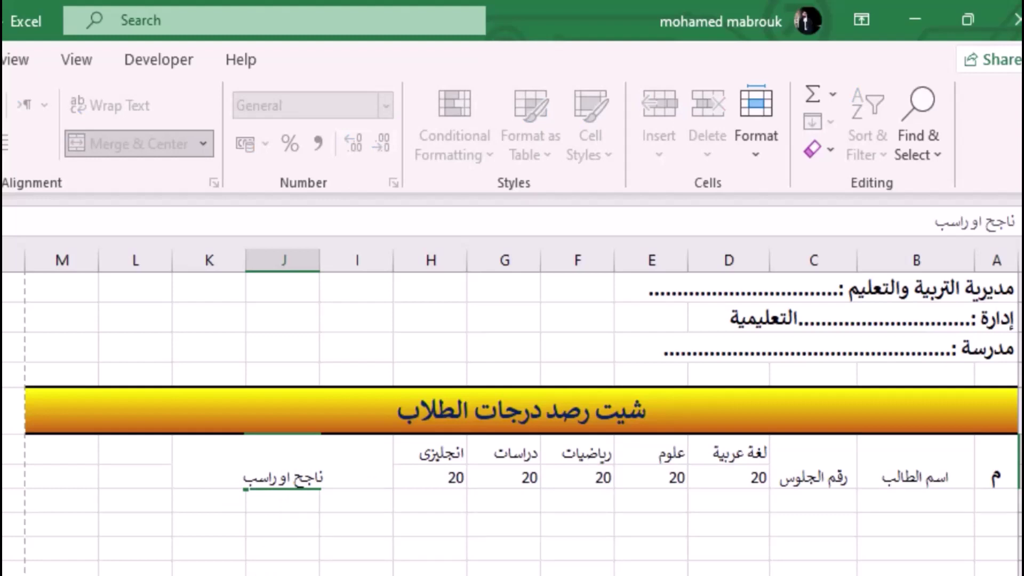
{"action": "key", "text": "alt+Return"}
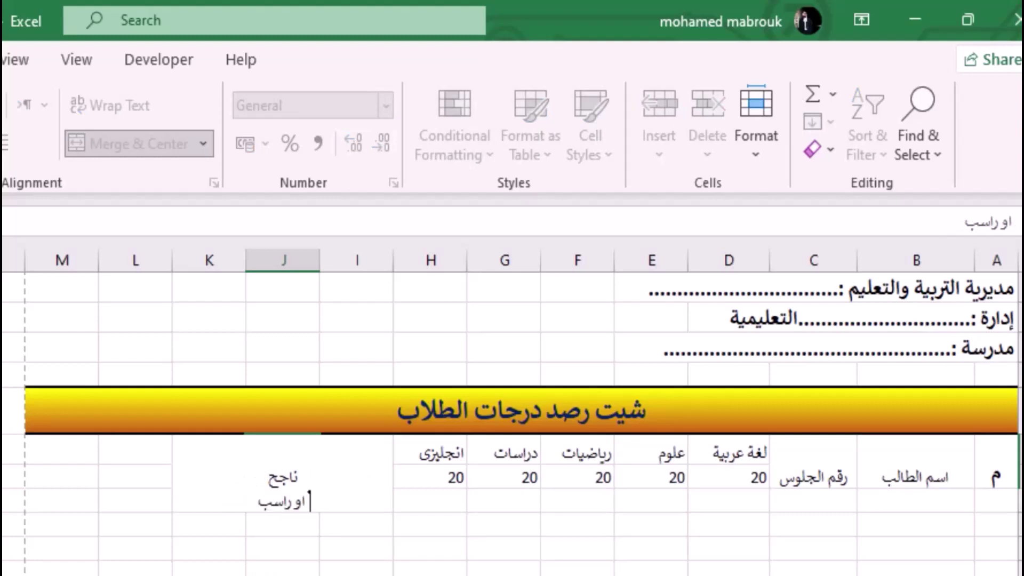
{"action": "left_click", "coordinate": [377, 573]}
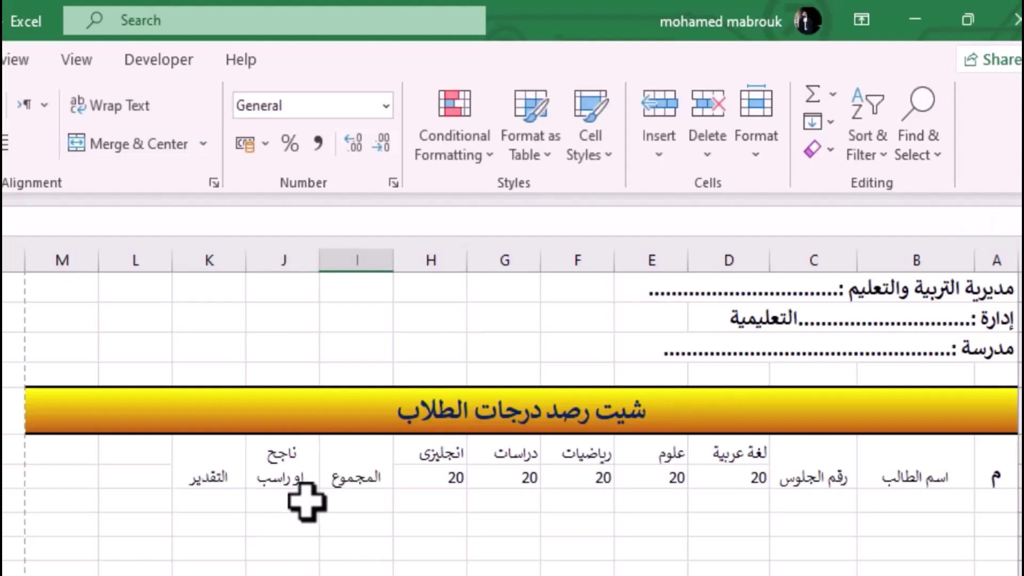
{"action": "left_click", "coordinate": [282, 483]}
{"action": "key", "text": "alt+h"}
{"action": "key", "text": "w"}
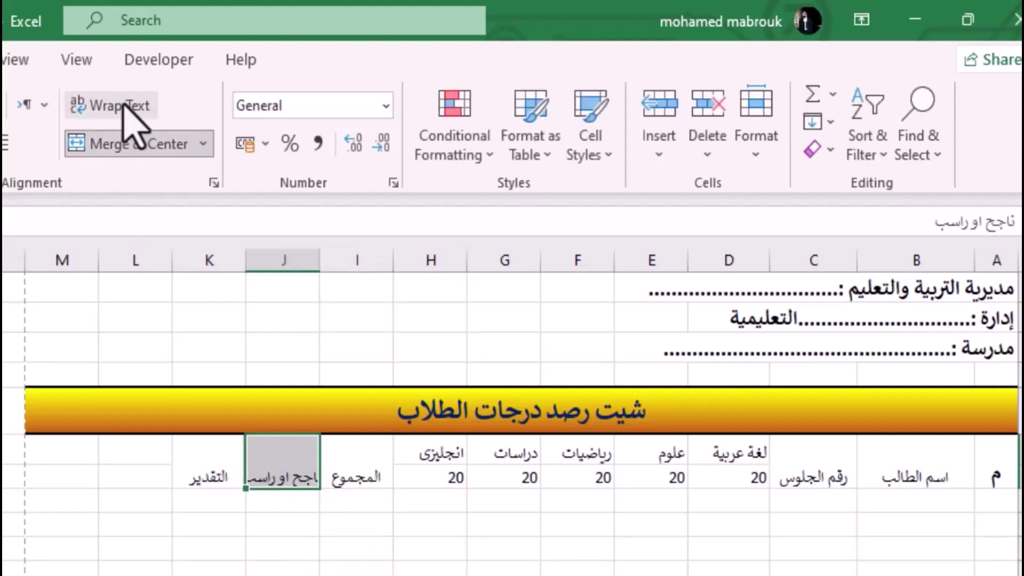
{"action": "left_click", "coordinate": [139, 109]}
{"action": "left_click", "coordinate": [357, 522]}
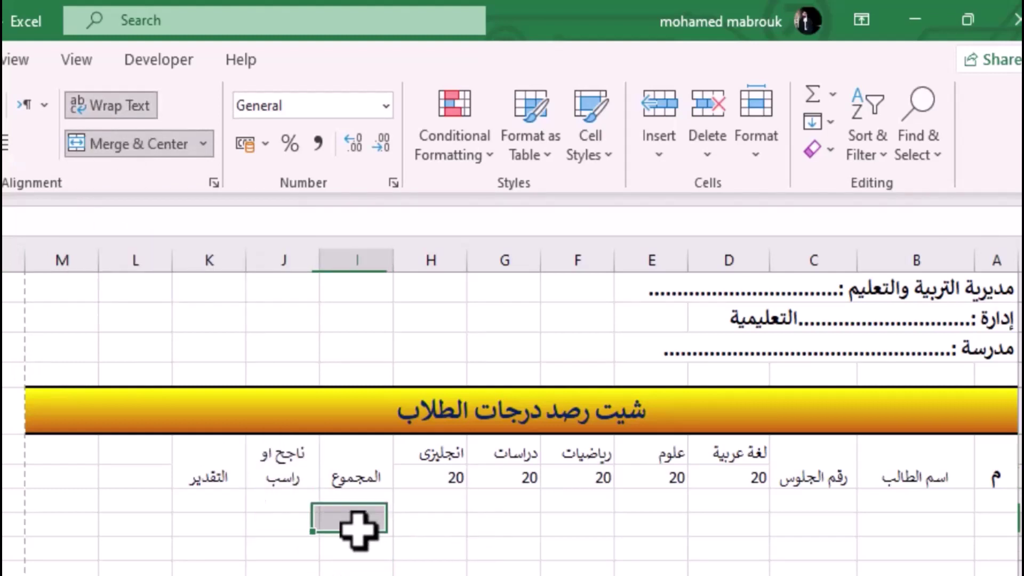
{"action": "left_click", "coordinate": [275, 464]}
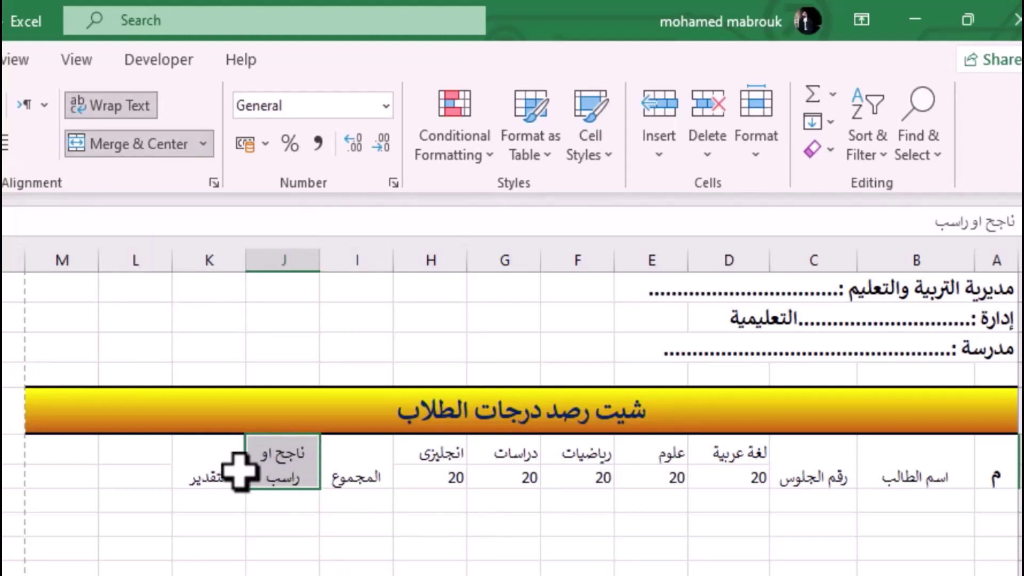
{"action": "left_click", "coordinate": [216, 469]}
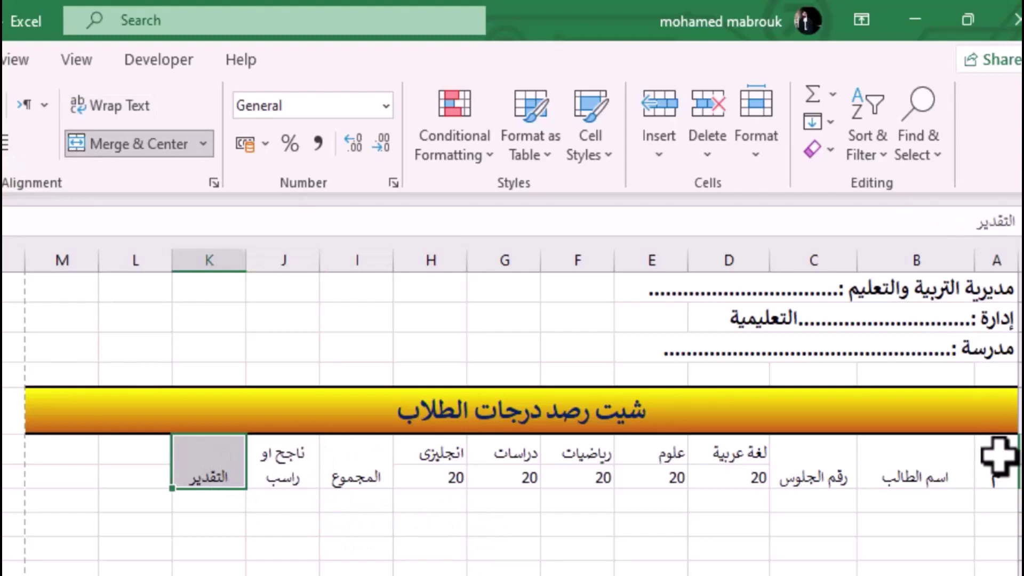
Step: Apply All Borders to the header cells from column A to K
{"action": "left_click_drag", "start_coordinate": [990, 446], "coordinate": [222, 452]}
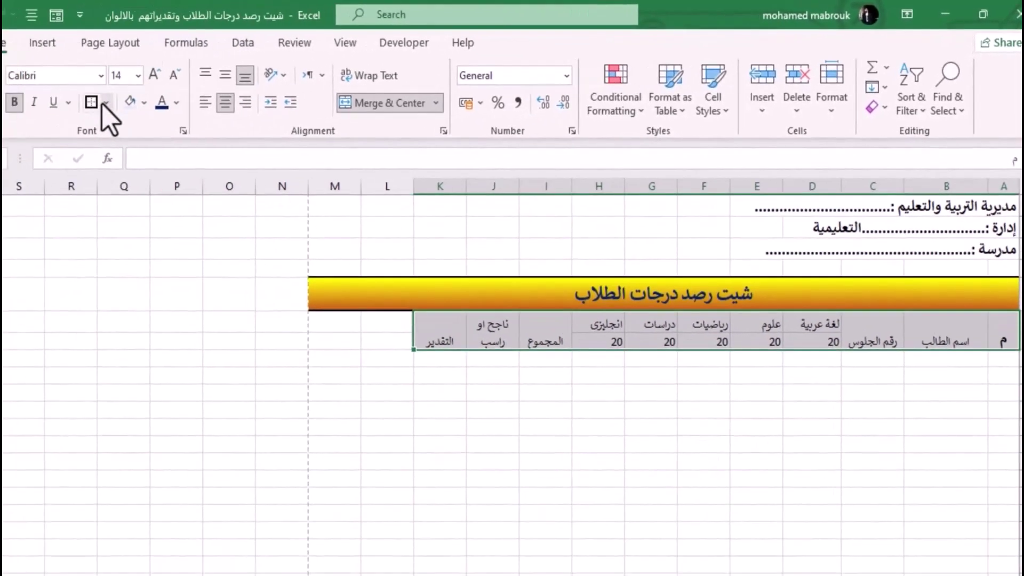
{"action": "left_click", "coordinate": [106, 102]}
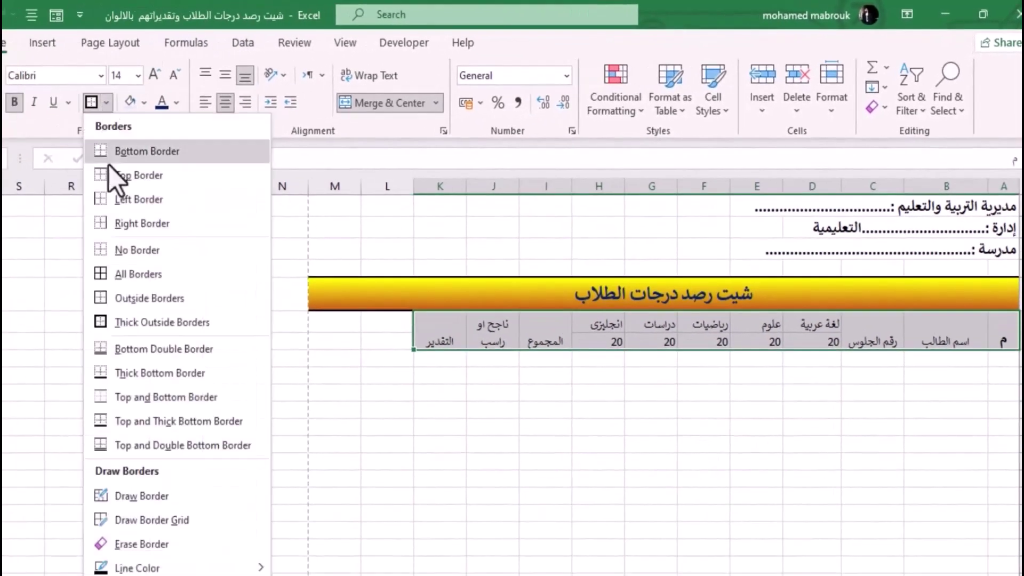
{"action": "left_click", "coordinate": [139, 274]}
{"action": "left_click", "coordinate": [506, 399]}
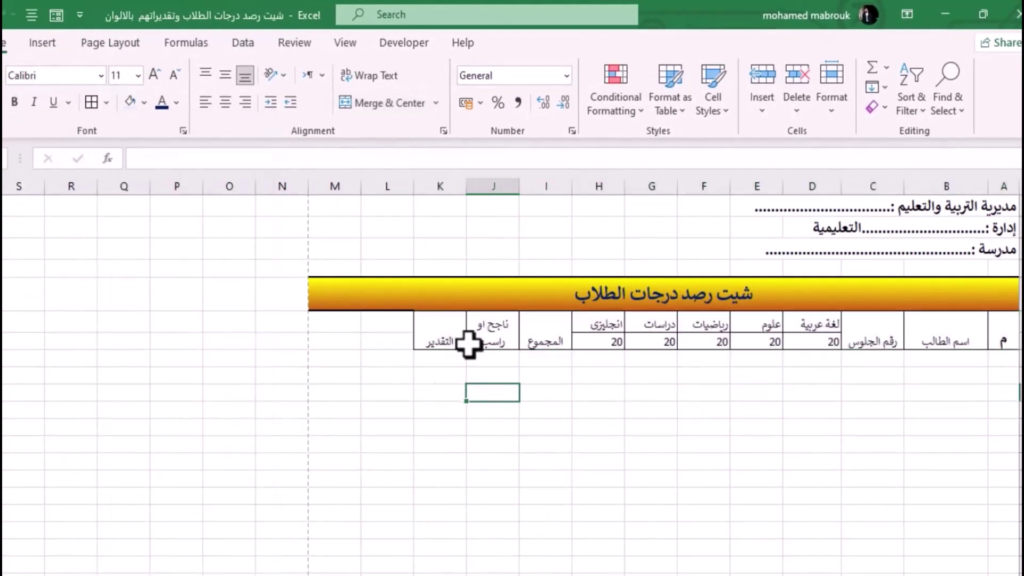
{"action": "left_click", "coordinate": [552, 322]}
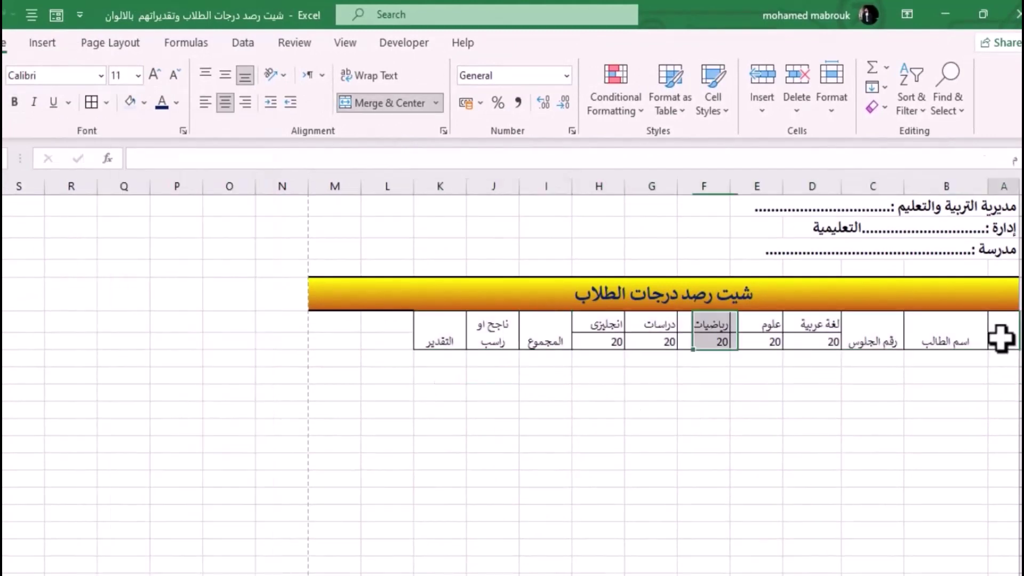
Step: Centre the header text vertically and horizontally across columns A to K
{"action": "left_click_drag", "start_coordinate": [1004, 336], "coordinate": [428, 333]}
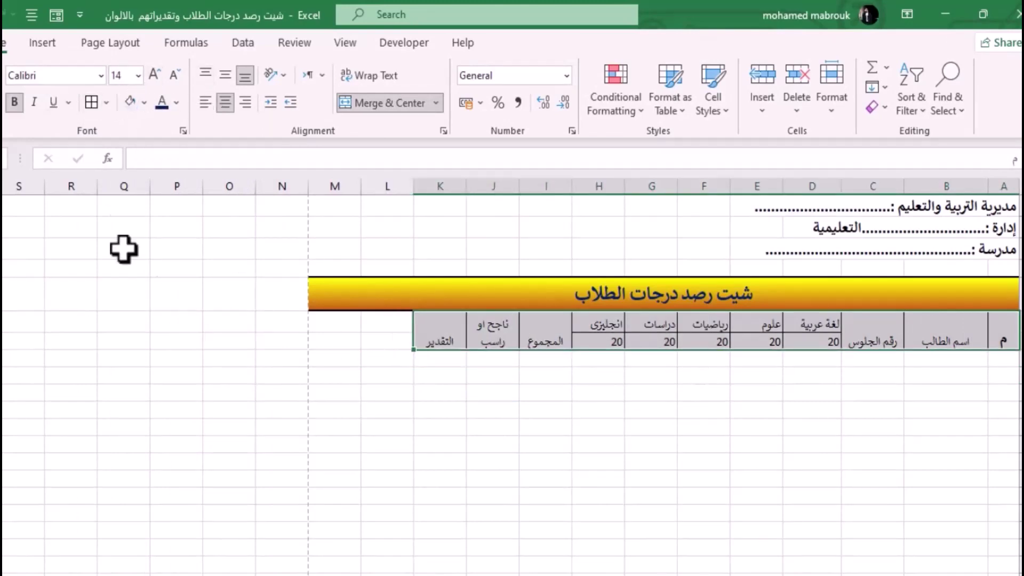
{"action": "left_click", "coordinate": [225, 78]}
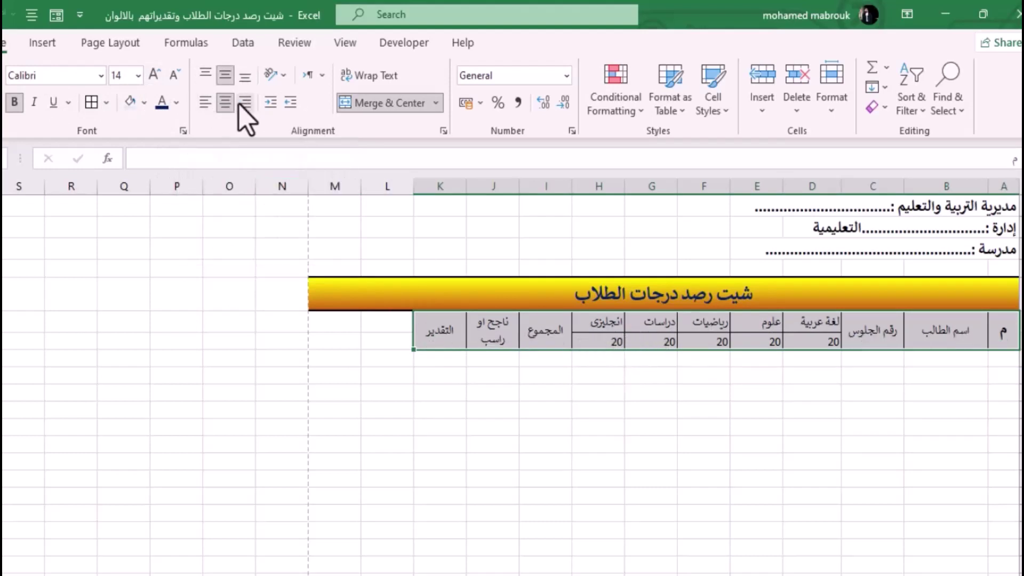
{"action": "left_click", "coordinate": [242, 102]}
{"action": "left_click", "coordinate": [228, 102]}
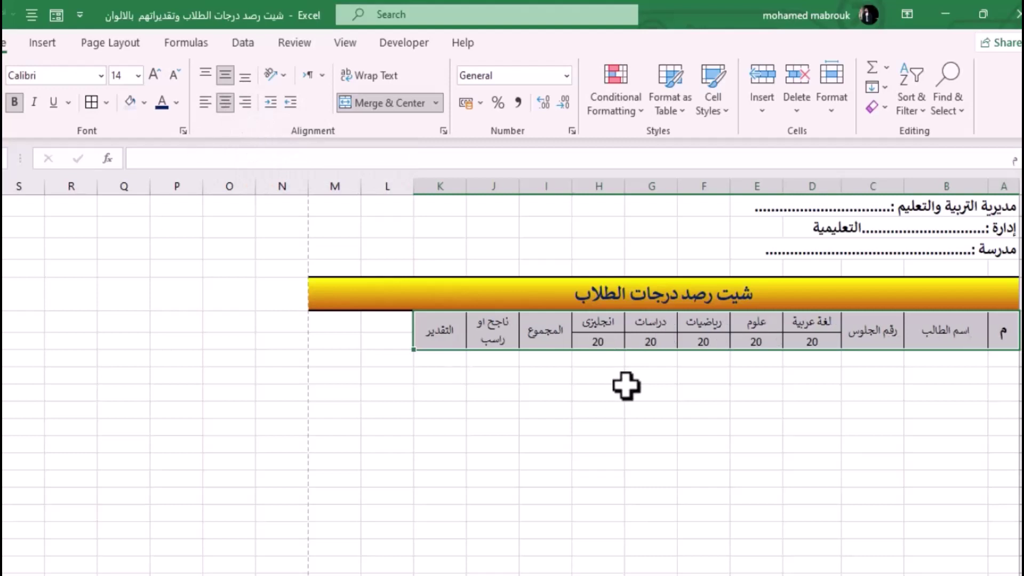
{"action": "left_click", "coordinate": [540, 402]}
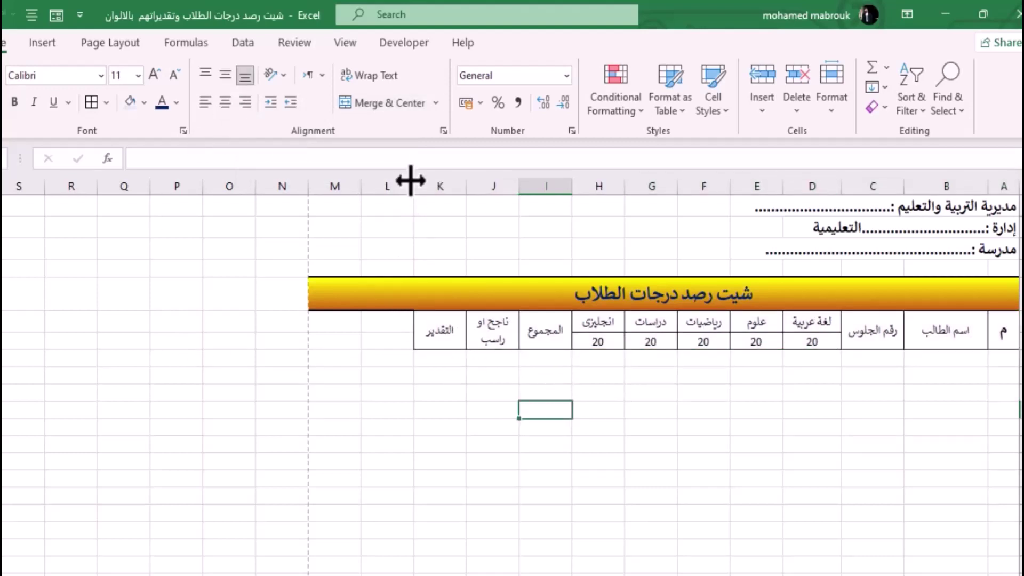
Step: Narrow column L and widen the student-name column B
{"action": "left_click_drag", "start_coordinate": [410, 181], "coordinate": [393, 186]}
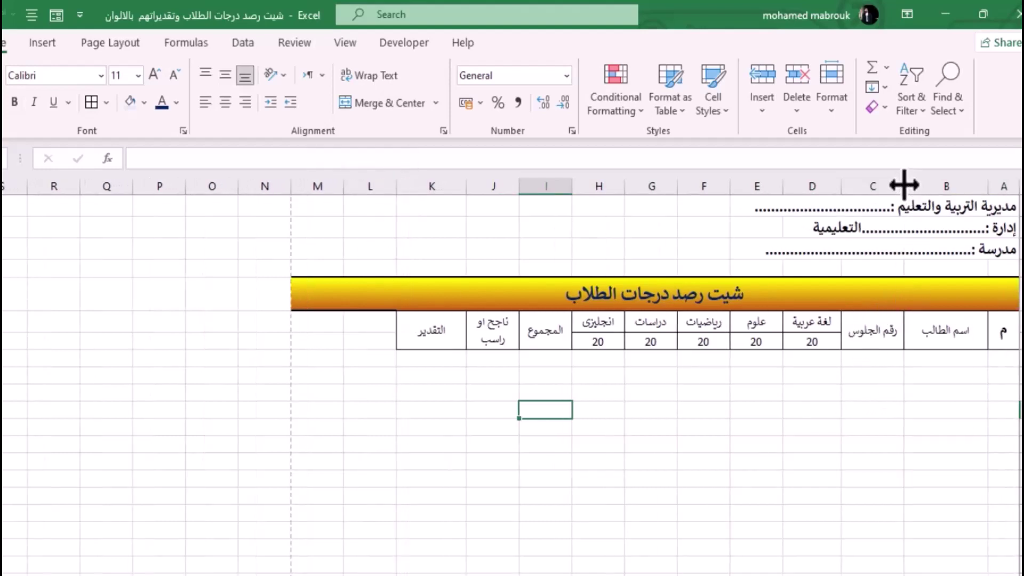
{"action": "left_click_drag", "start_coordinate": [903, 184], "coordinate": [884, 185]}
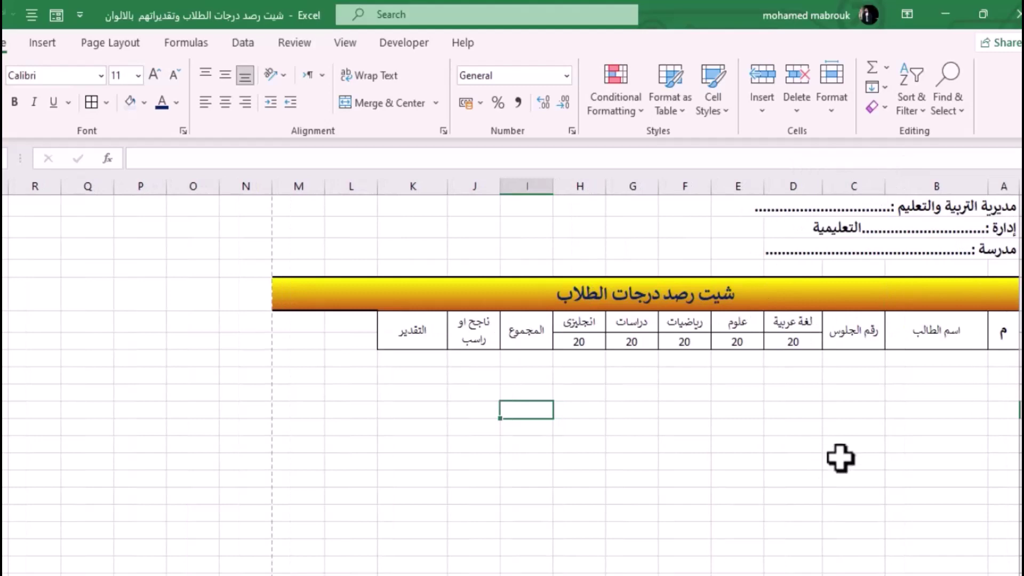
{"action": "left_click", "coordinate": [755, 460]}
{"action": "left_click", "coordinate": [533, 326]}
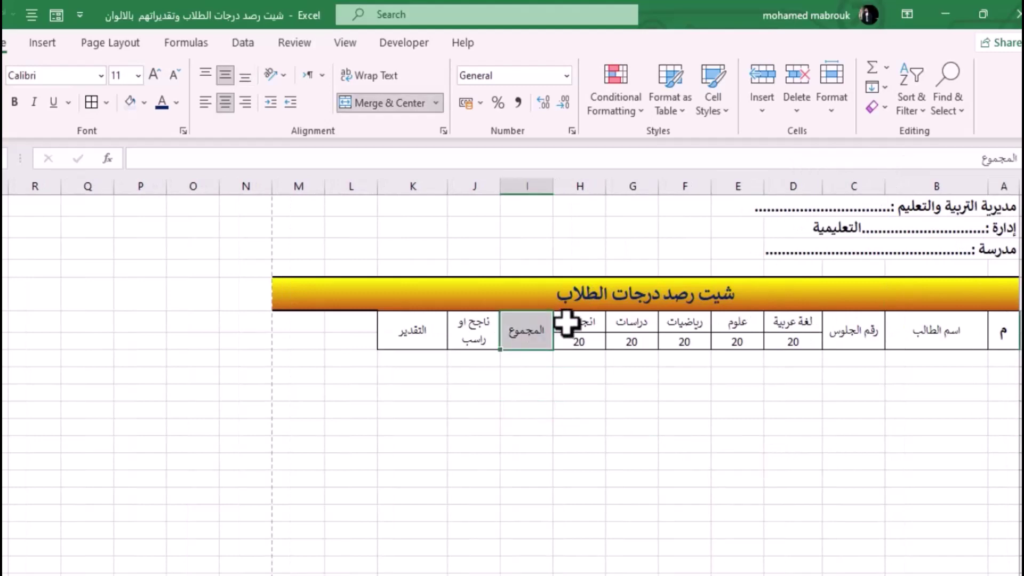
{"action": "left_click", "coordinate": [572, 343]}
{"action": "left_click", "coordinate": [464, 334]}
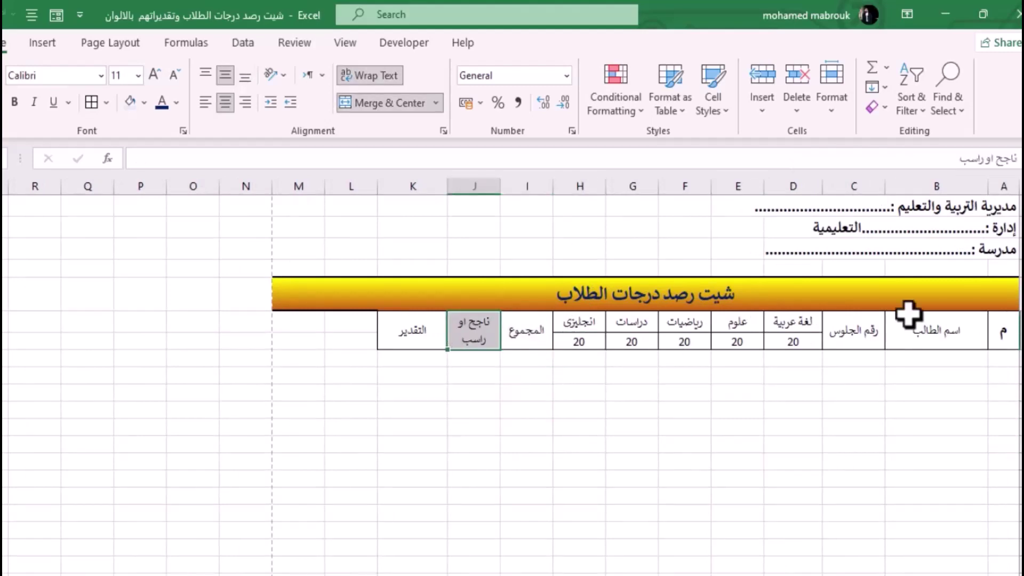
{"action": "left_click", "coordinate": [950, 319]}
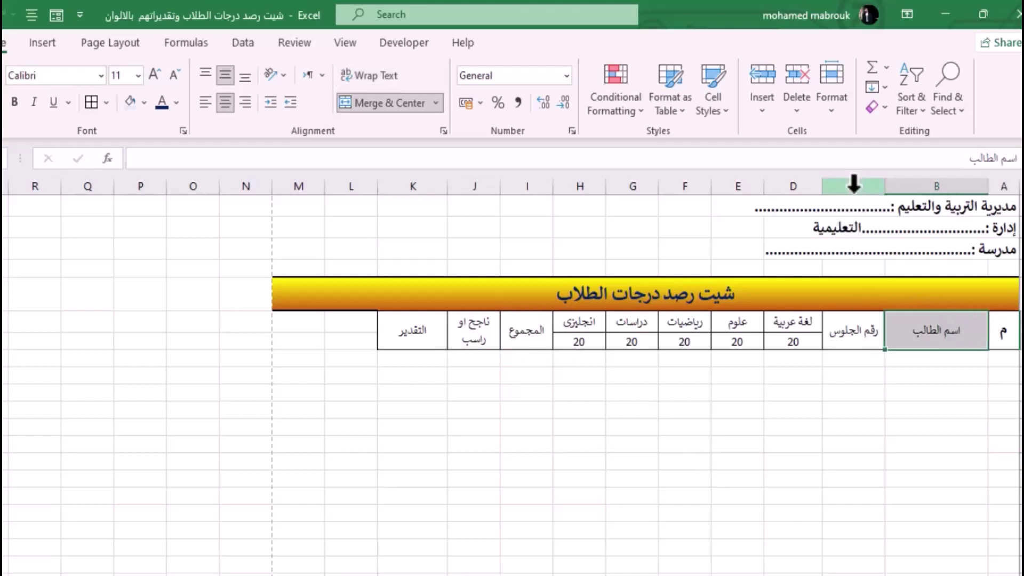
{"action": "left_click_drag", "start_coordinate": [891, 186], "coordinate": [853, 186]}
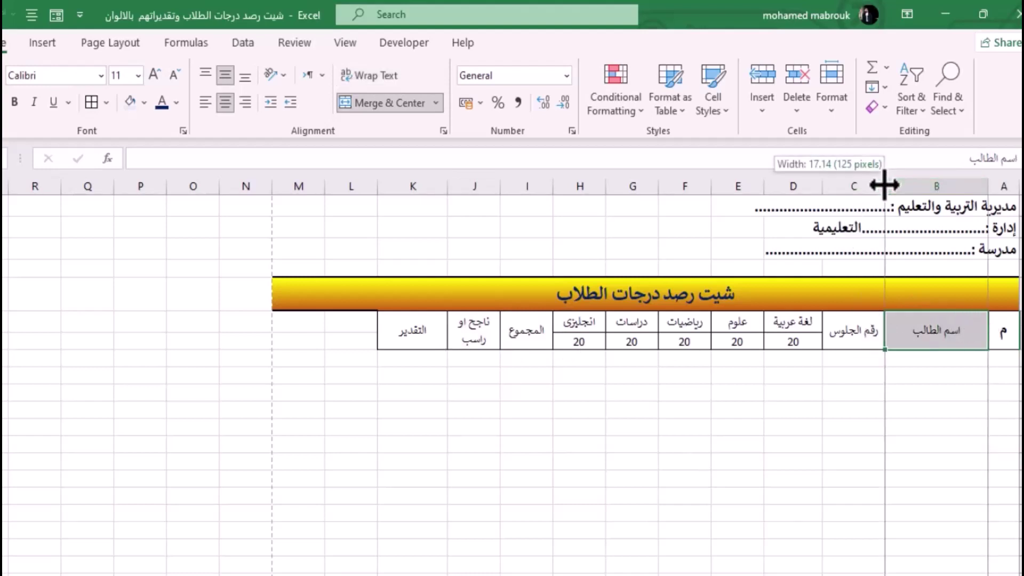
Step: Widen column I to fit المجموع and widen the seat-number column C
{"action": "left_click", "coordinate": [333, 328]}
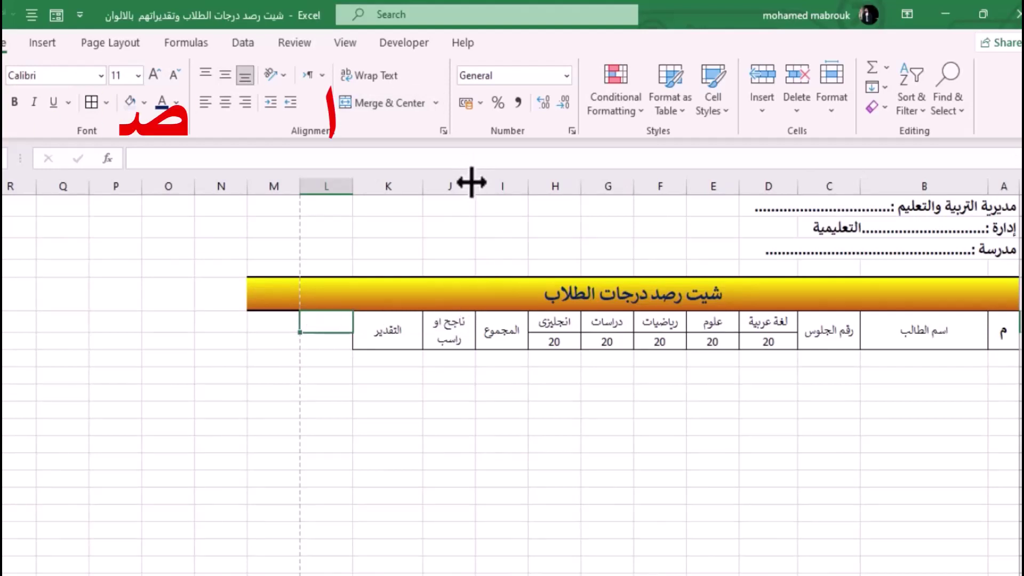
{"action": "left_click_drag", "start_coordinate": [469, 183], "coordinate": [459, 182]}
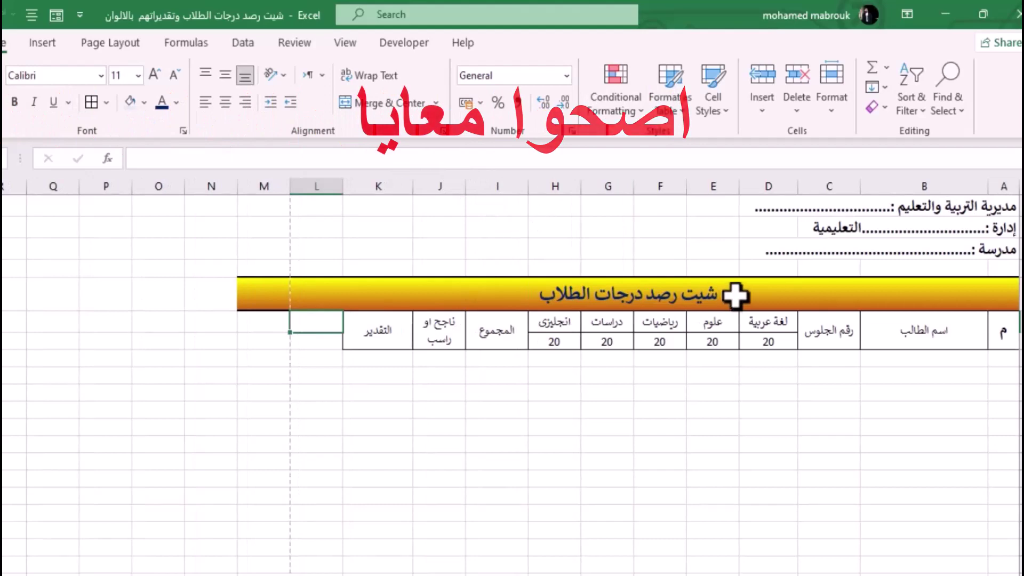
{"action": "left_click_drag", "start_coordinate": [792, 186], "coordinate": [775, 186]}
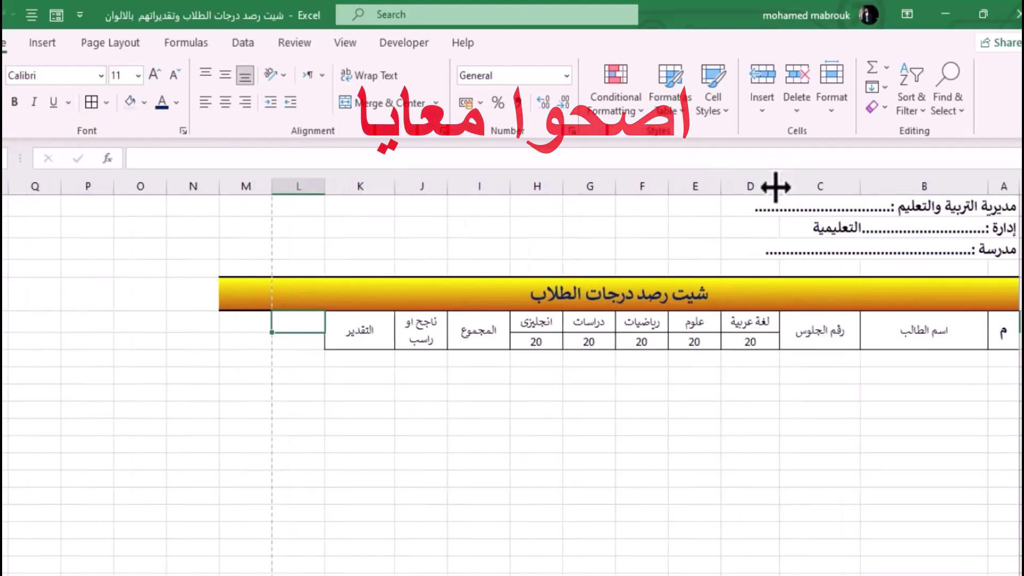
{"action": "left_click_drag", "start_coordinate": [774, 186], "coordinate": [750, 186]}
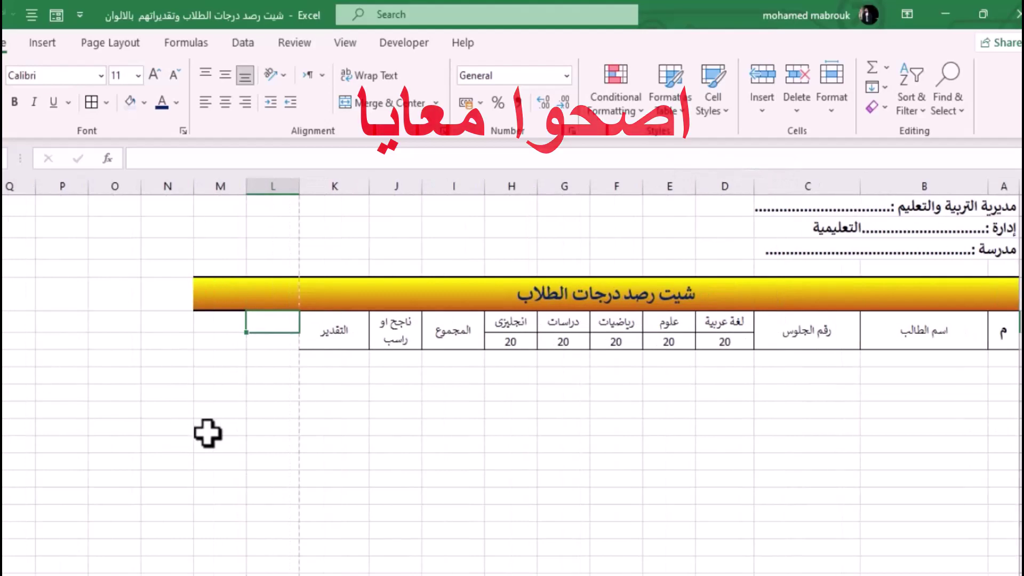
Step: Unmerge the title band and clear the yellow fill from L5:M5 using O5's formatting
{"action": "left_click", "coordinate": [472, 445]}
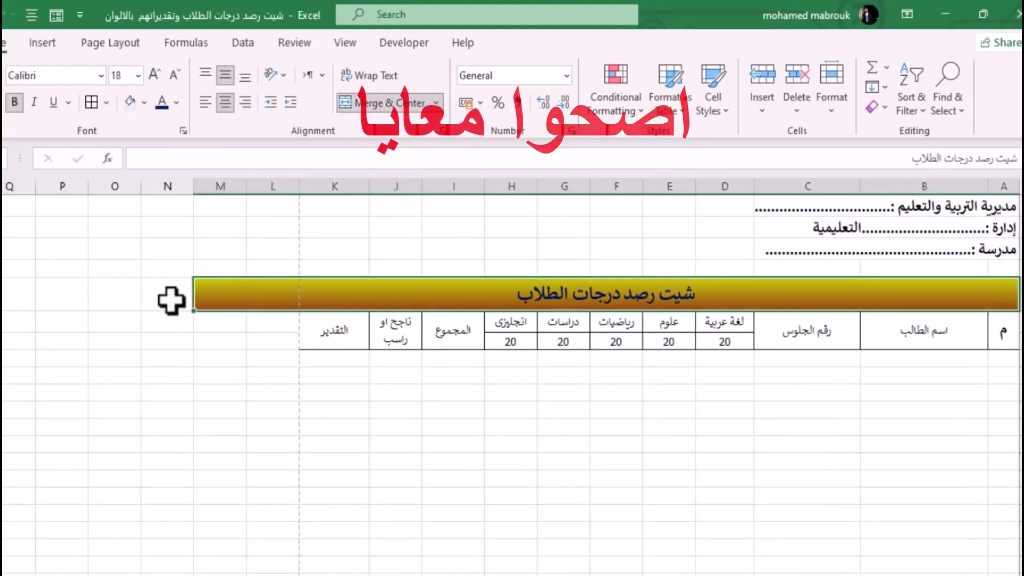
{"action": "left_click", "coordinate": [169, 294]}
{"action": "left_click", "coordinate": [1011, 290]}
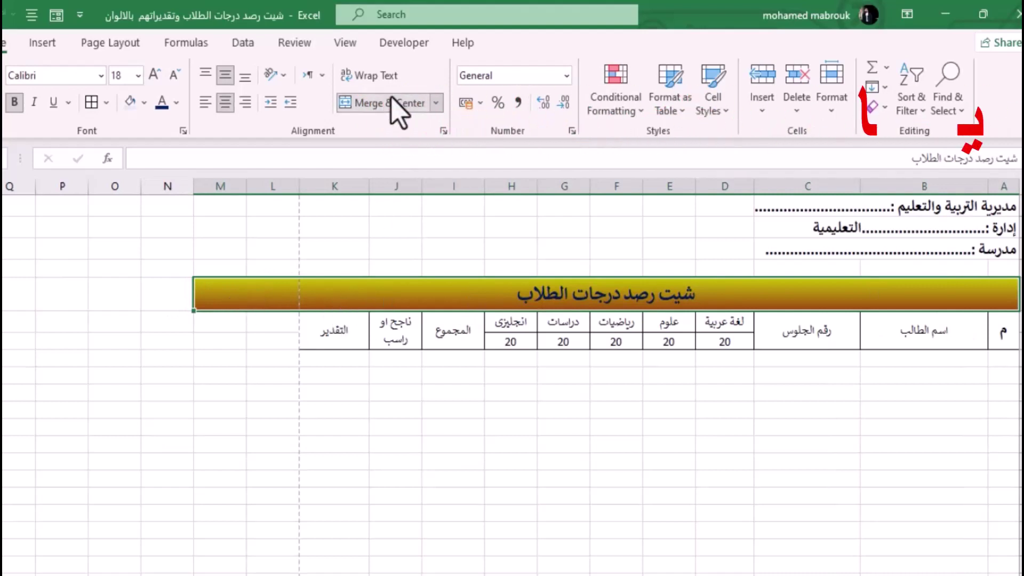
{"action": "left_click", "coordinate": [400, 105]}
{"action": "left_click", "coordinate": [136, 288]}
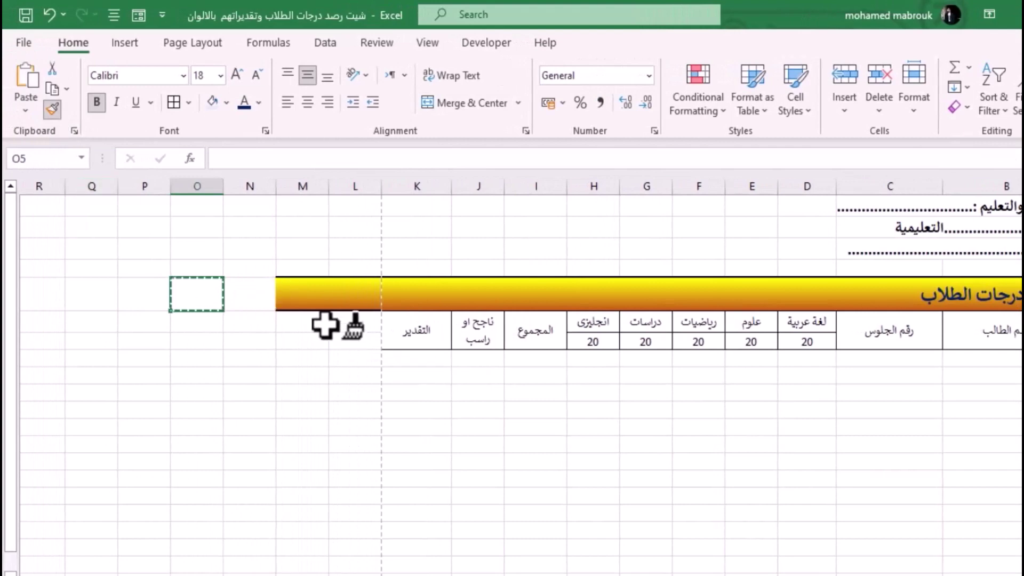
{"action": "left_click_drag", "start_coordinate": [286, 296], "coordinate": [373, 296]}
Step: Merge and centre the title شيت رصد درجات الطلاب across A5:K5
{"action": "left_click", "coordinate": [295, 368]}
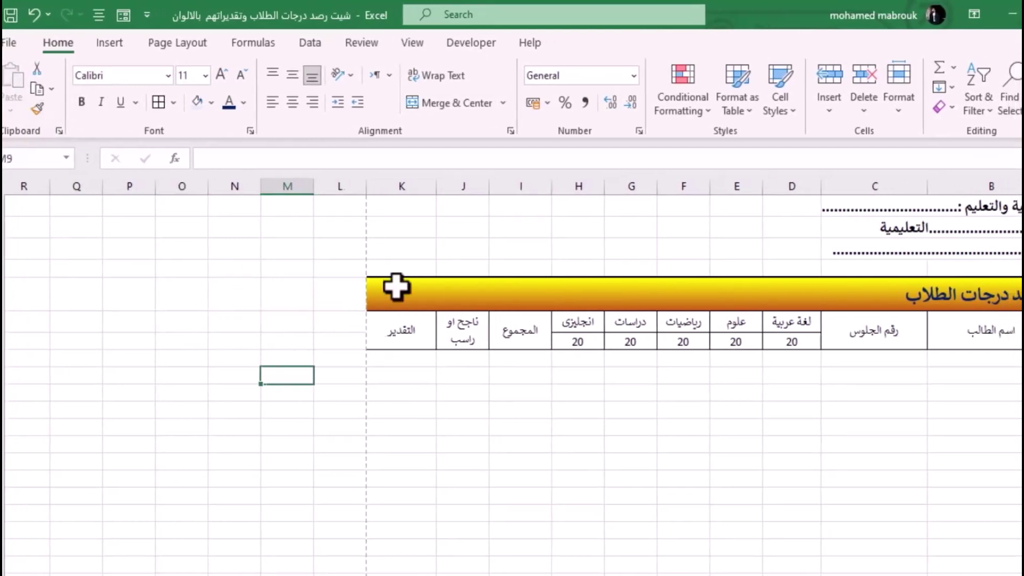
{"action": "left_click", "coordinate": [352, 295]}
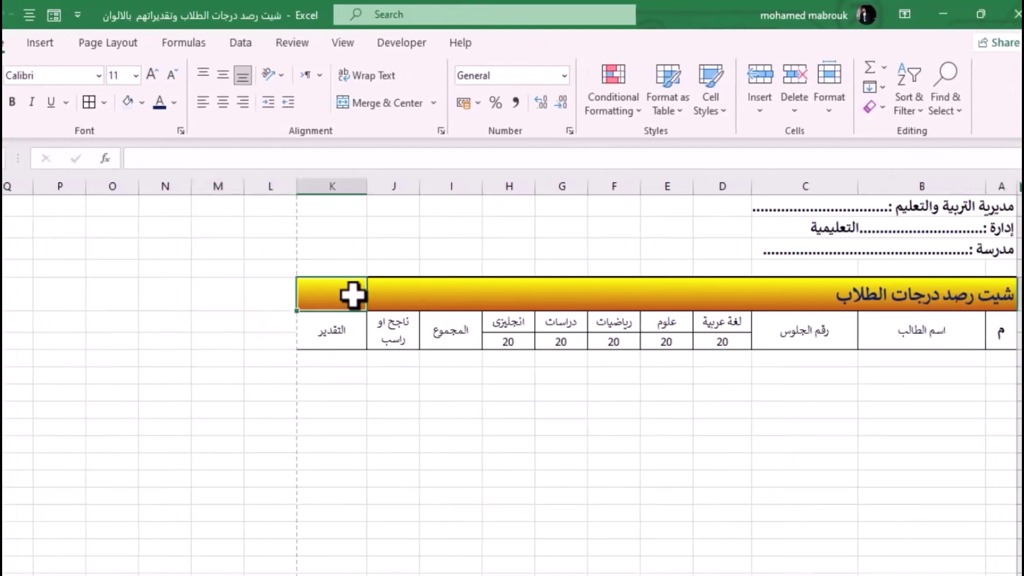
{"action": "left_click_drag", "start_coordinate": [352, 294], "coordinate": [1002, 295]}
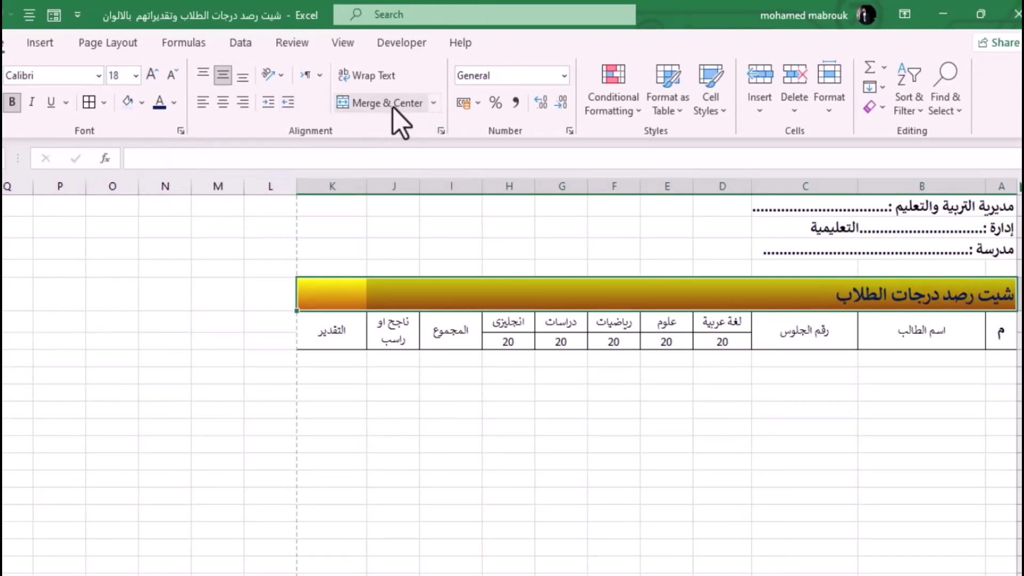
{"action": "left_click", "coordinate": [373, 104]}
{"action": "left_click", "coordinate": [722, 409]}
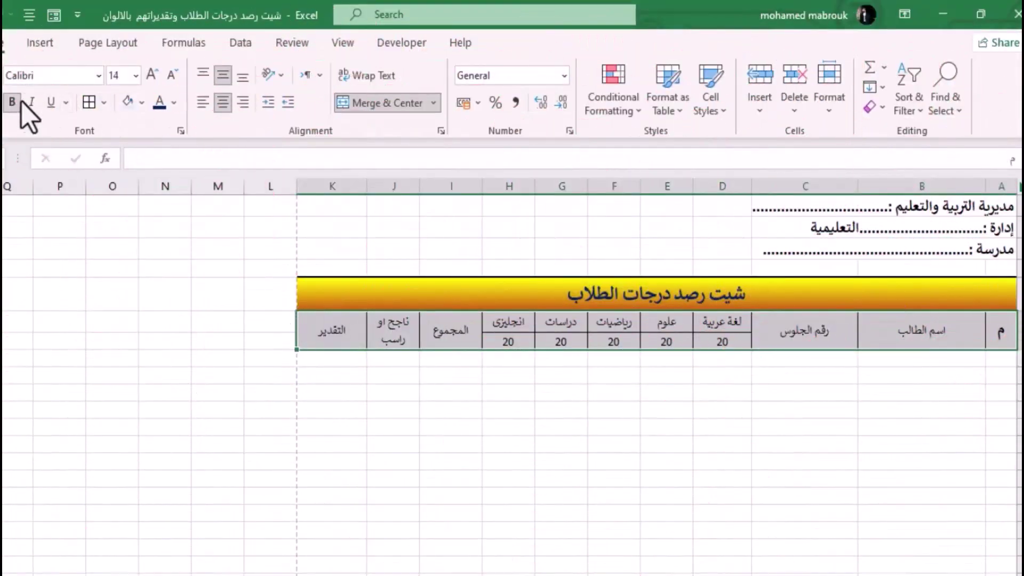
Step: Bold the header rows and begin a gradient fill with yellow as the first colour
{"action": "left_click", "coordinate": [10, 101]}
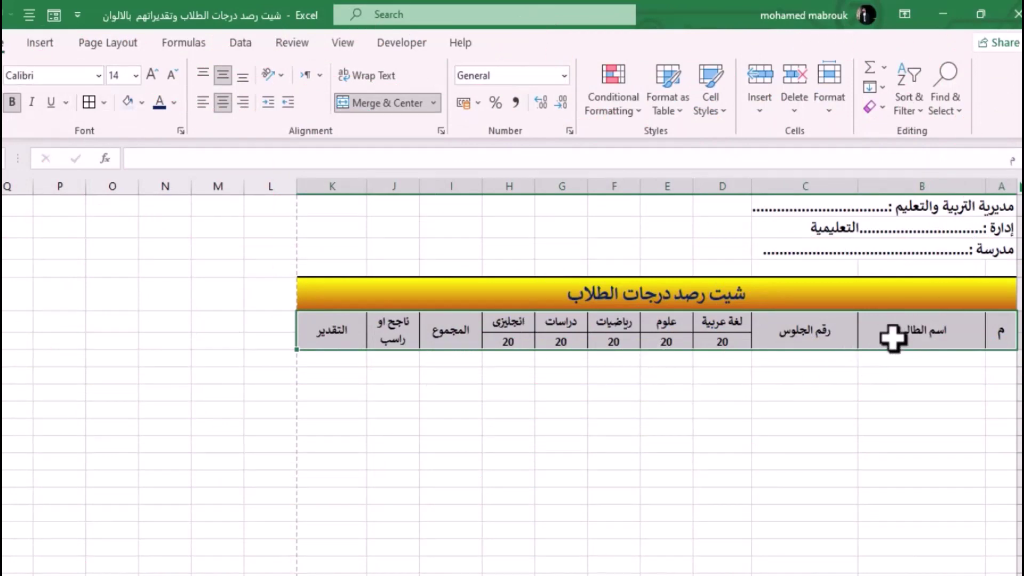
{"action": "right_click", "coordinate": [813, 324]}
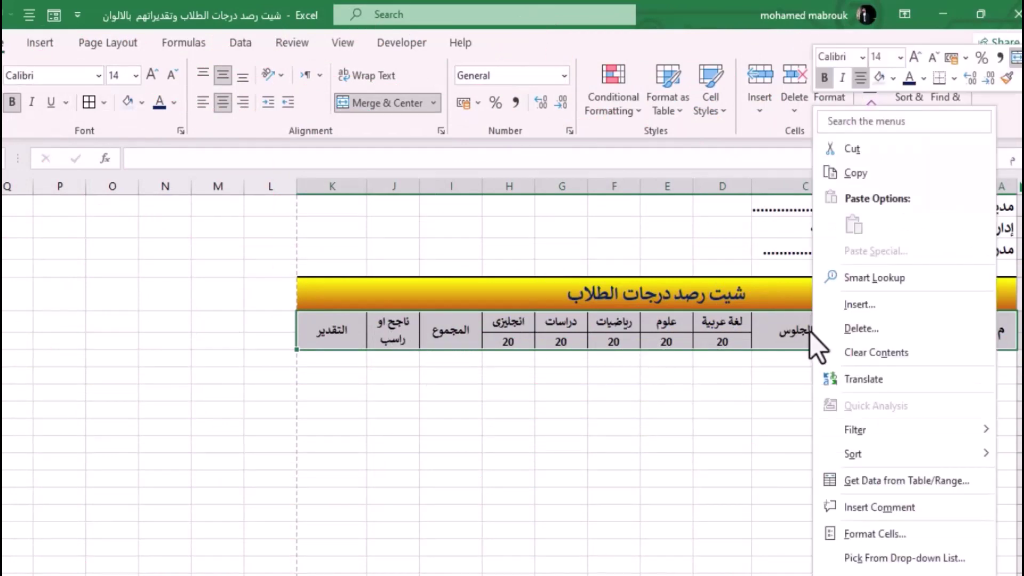
{"action": "left_click", "coordinate": [875, 534]}
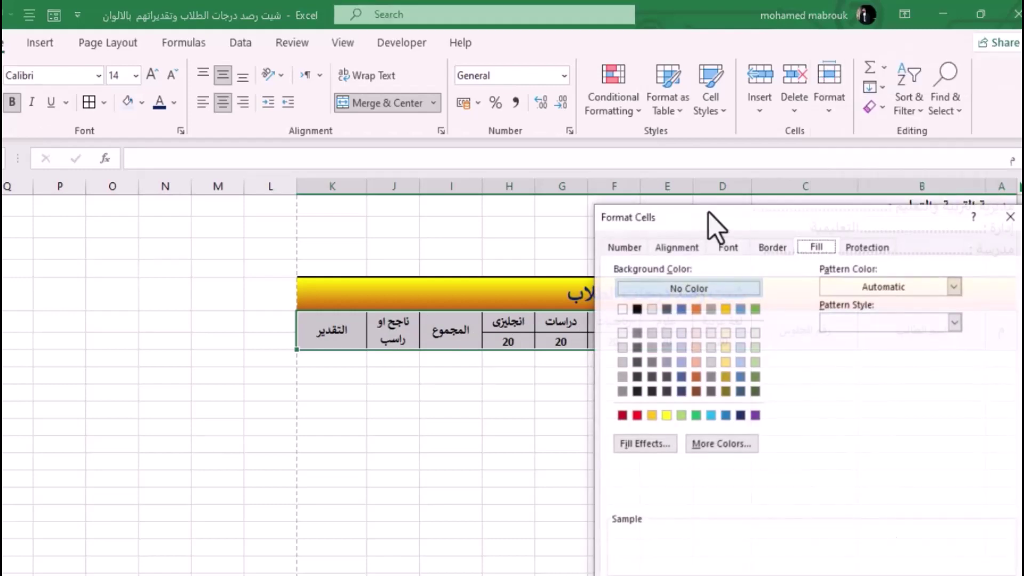
{"action": "left_click_drag", "start_coordinate": [690, 229], "coordinate": [336, 101]}
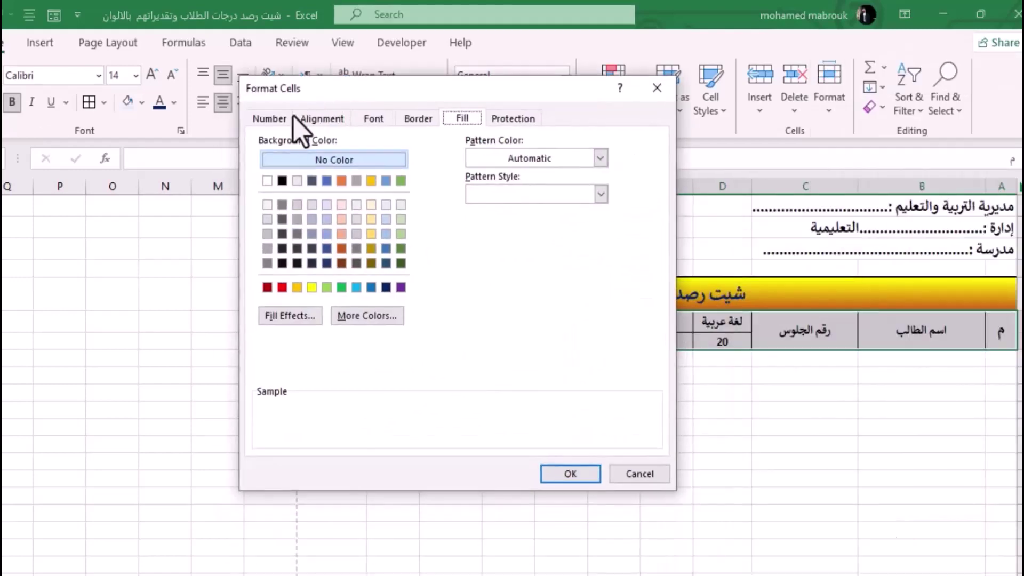
{"action": "left_click", "coordinate": [269, 119]}
{"action": "left_click", "coordinate": [463, 118]}
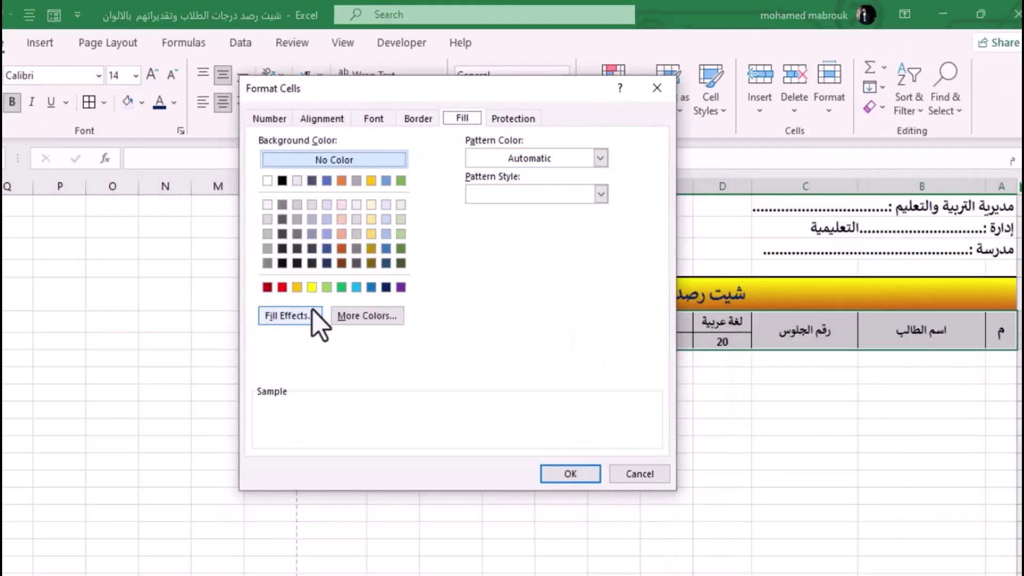
{"action": "left_click", "coordinate": [290, 315]}
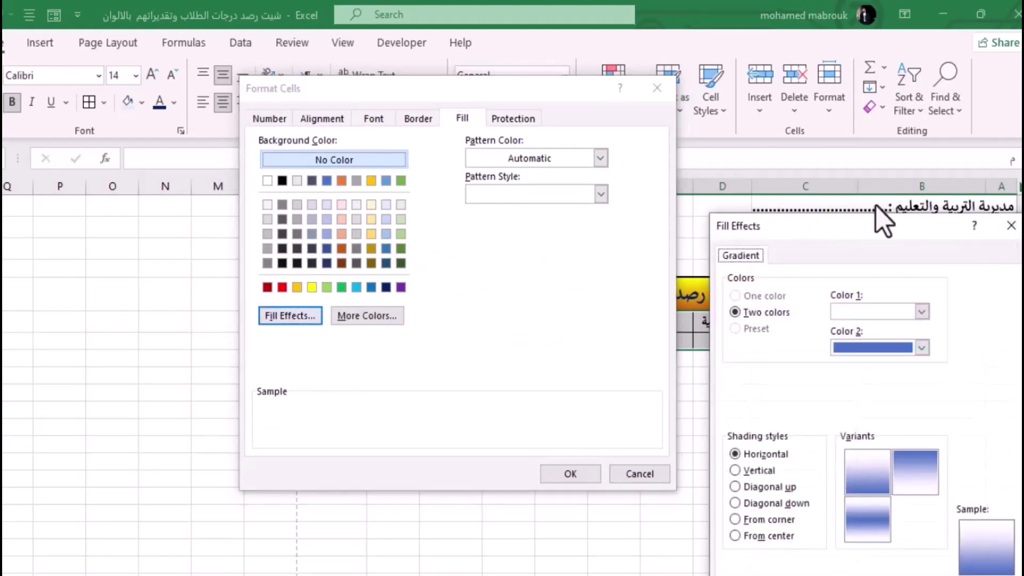
{"action": "mouse_move", "coordinate": [851, 230]}
{"action": "left_mouse_down"}
{"action": "mouse_move", "coordinate": [430, 137]}
{"action": "mouse_move", "coordinate": [454, 85]}
{"action": "left_mouse_up"}
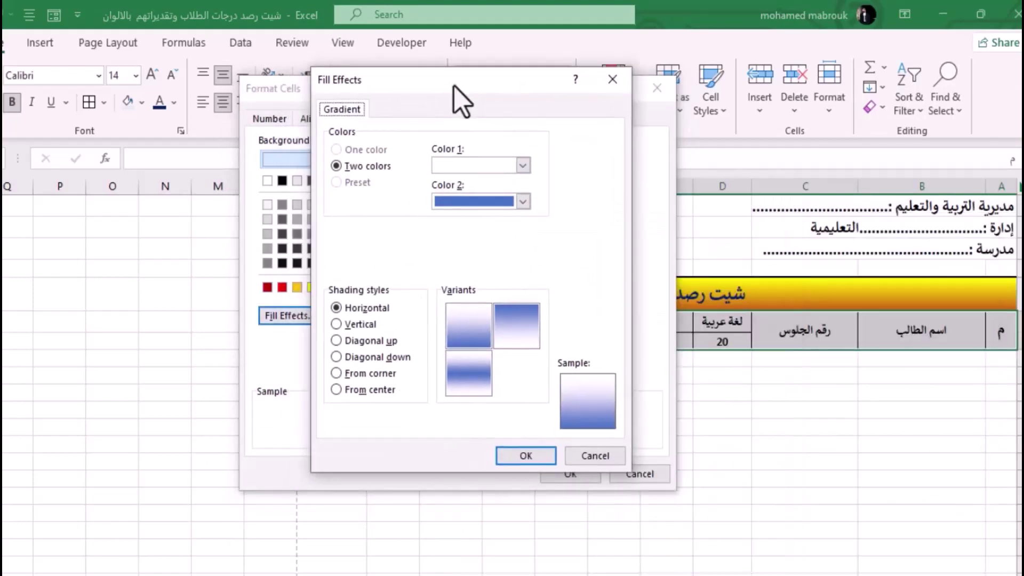
{"action": "left_click", "coordinate": [522, 202]}
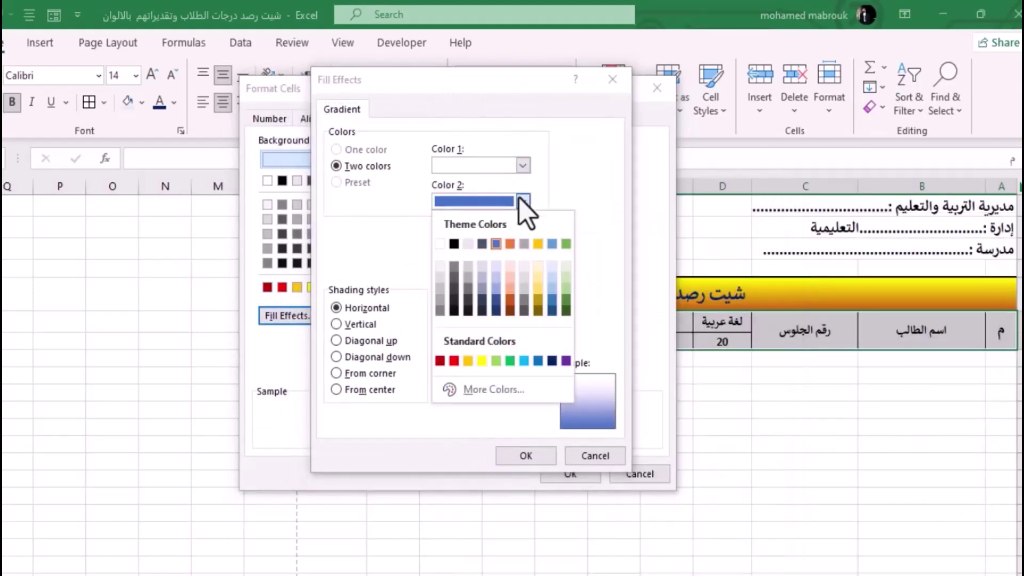
{"action": "left_click", "coordinate": [511, 297]}
{"action": "left_click", "coordinate": [523, 165]}
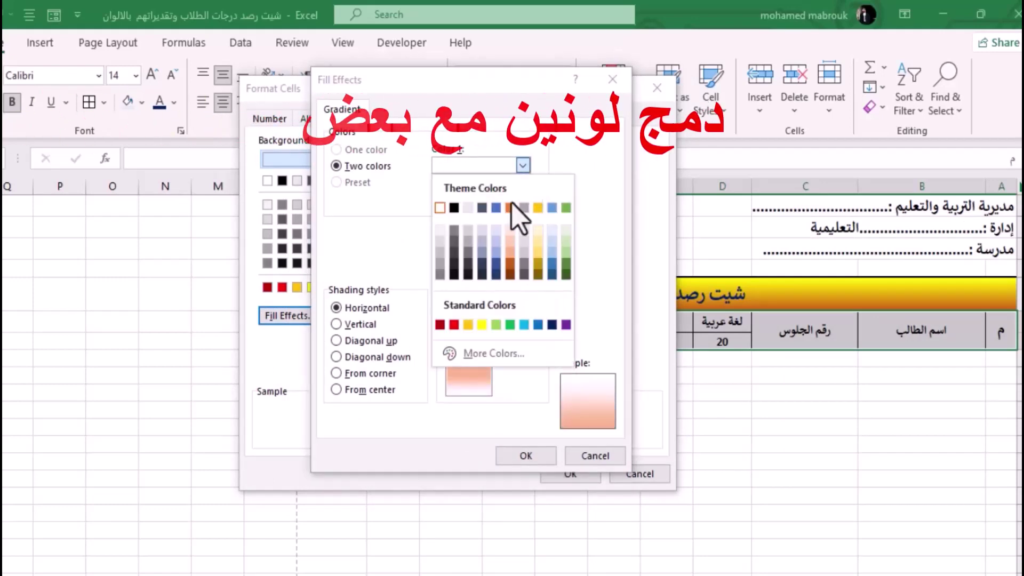
{"action": "left_click", "coordinate": [481, 324]}
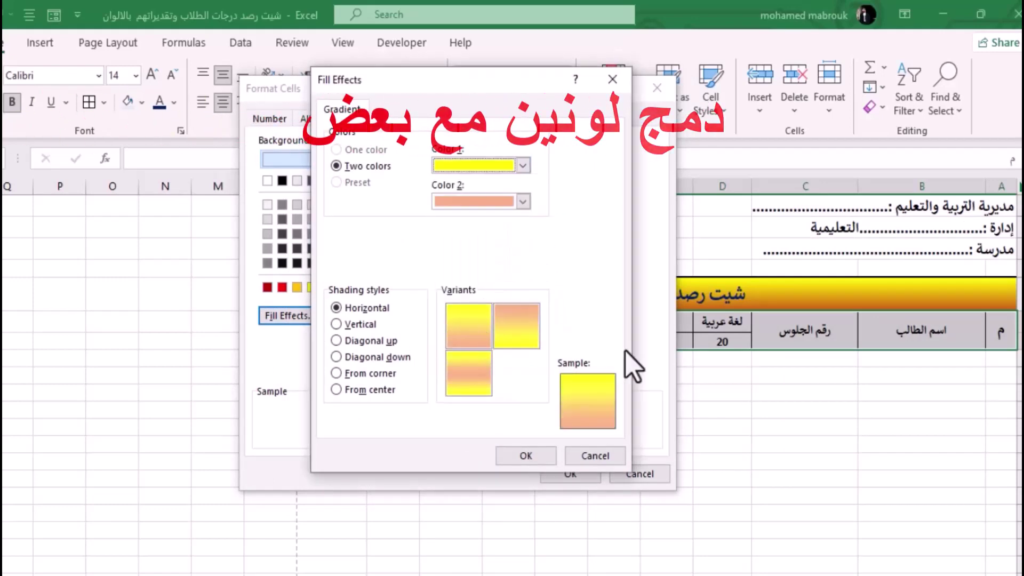
Step: Set the second gradient colour to dark brown, horizontal shading, and apply it to the header rows
{"action": "left_click", "coordinate": [522, 201]}
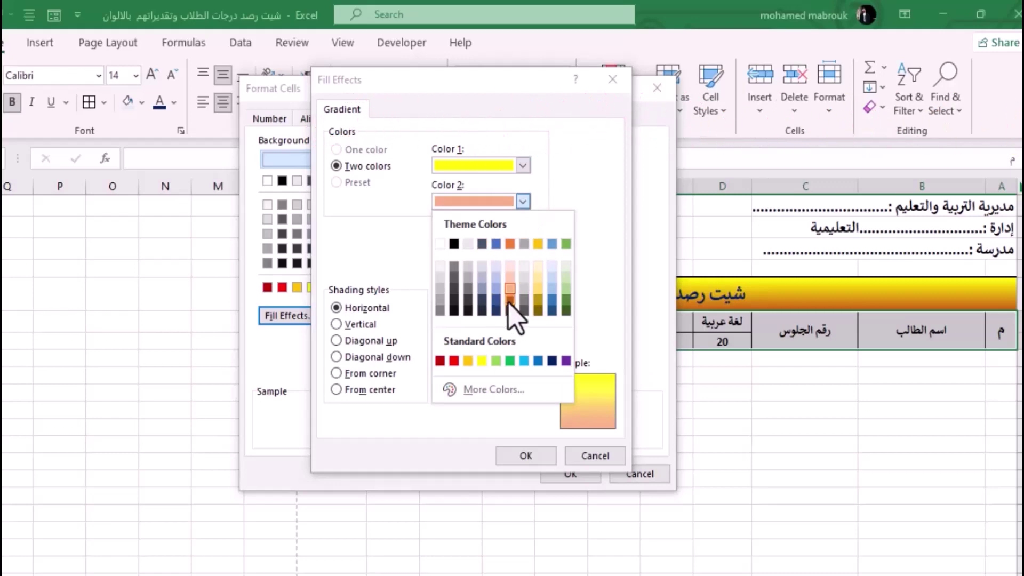
{"action": "left_click", "coordinate": [510, 301]}
{"action": "left_click", "coordinate": [523, 201]}
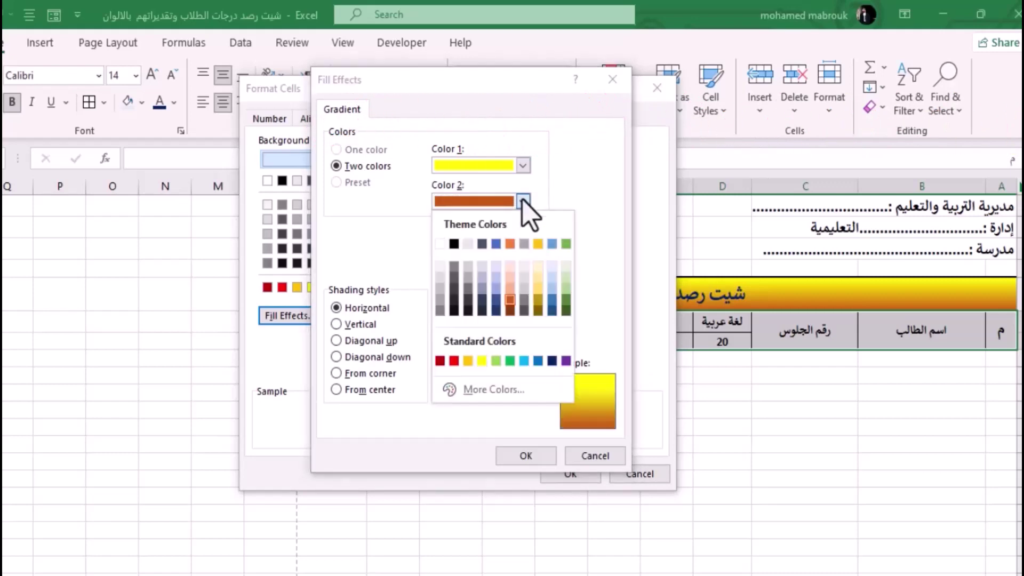
{"action": "left_click", "coordinate": [509, 311]}
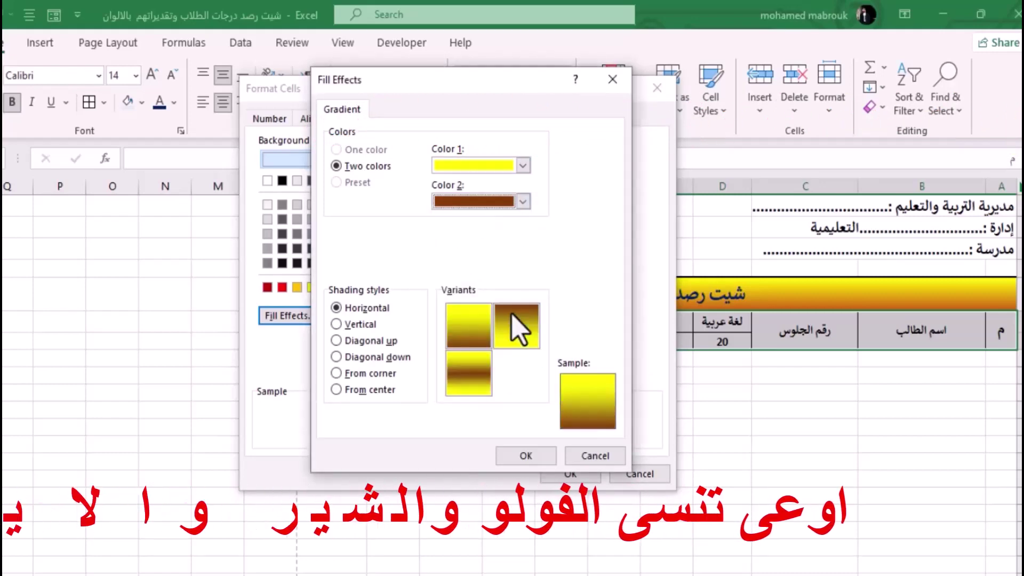
{"action": "left_click", "coordinate": [477, 341]}
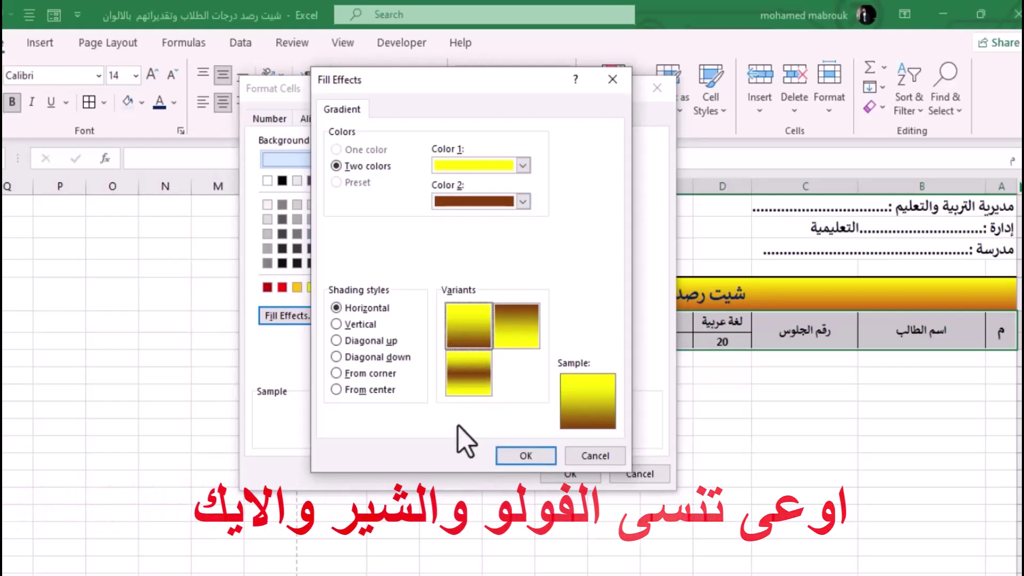
{"action": "left_click", "coordinate": [528, 460]}
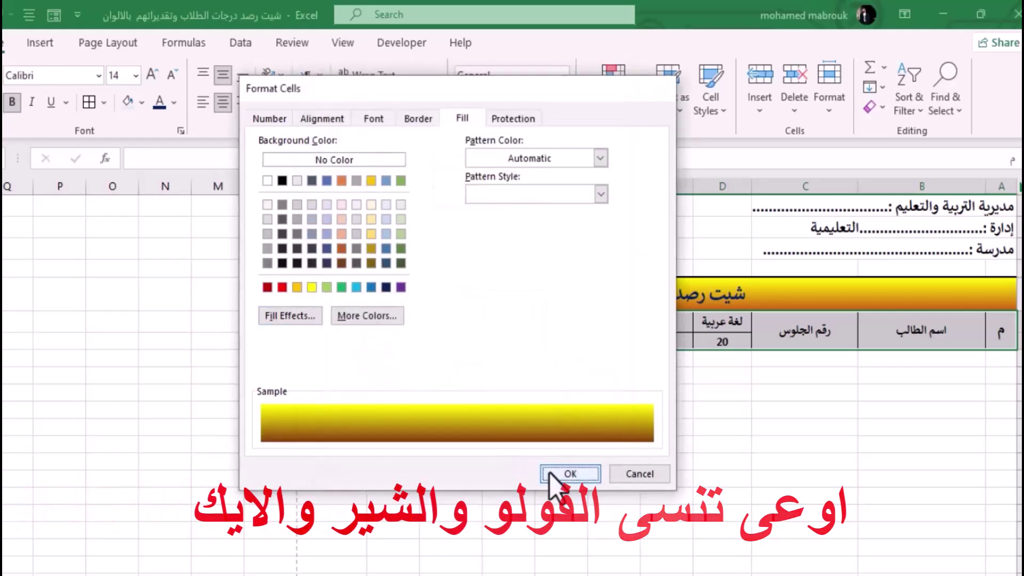
{"action": "left_click", "coordinate": [550, 472]}
{"action": "left_click", "coordinate": [658, 421]}
{"action": "left_click", "coordinate": [795, 333]}
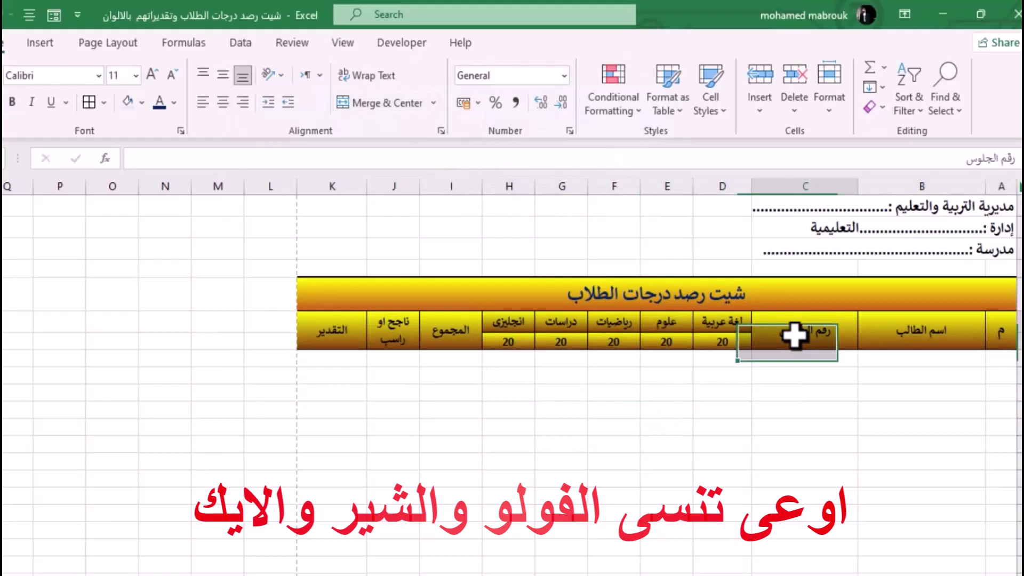
{"action": "left_click", "coordinate": [911, 328]}
{"action": "left_click", "coordinate": [619, 412]}
{"action": "left_click", "coordinate": [389, 331]}
{"action": "left_click", "coordinate": [342, 331]}
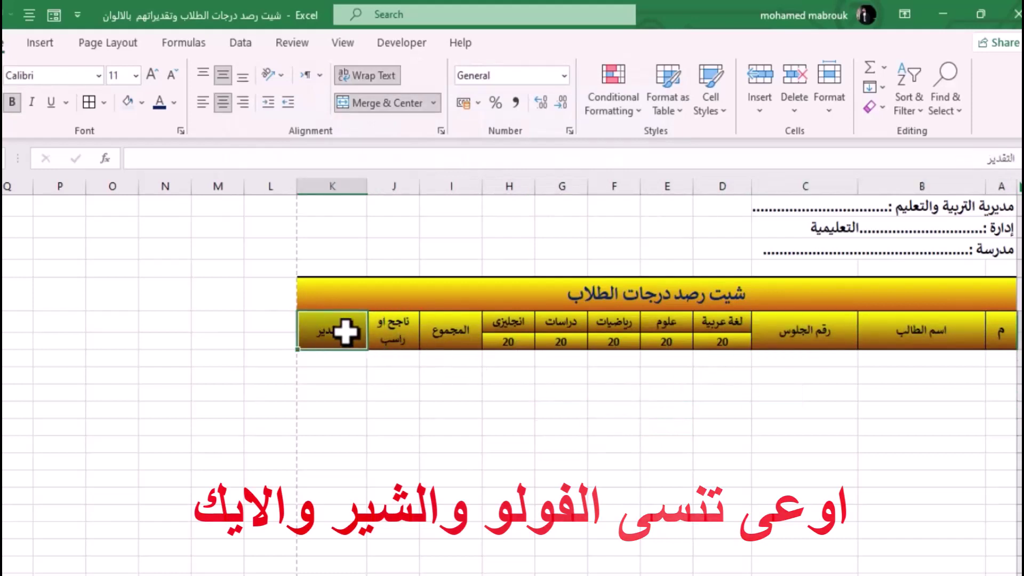
{"action": "left_click", "coordinate": [743, 339]}
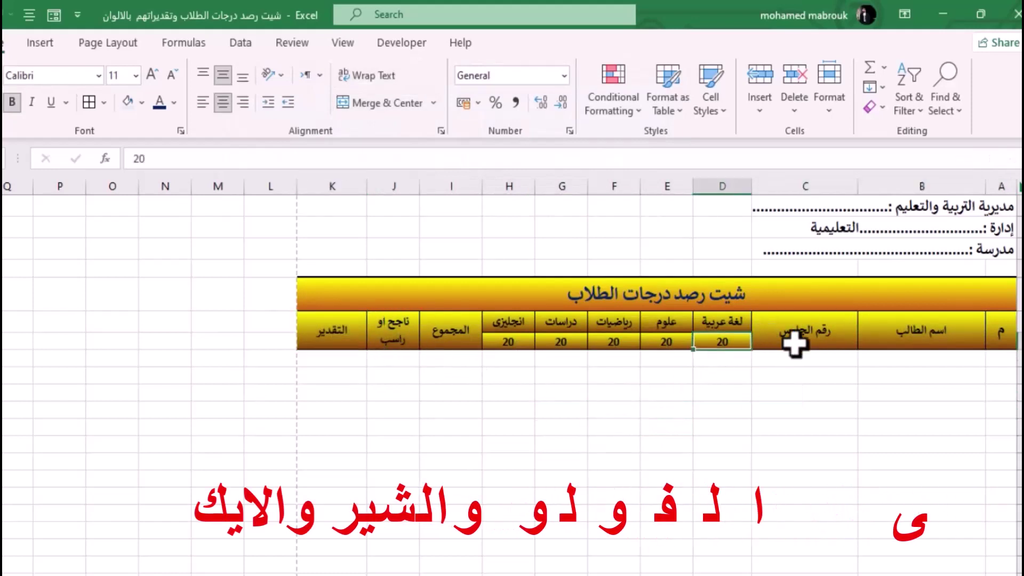
{"action": "left_click", "coordinate": [939, 336]}
{"action": "left_click", "coordinate": [1003, 362]}
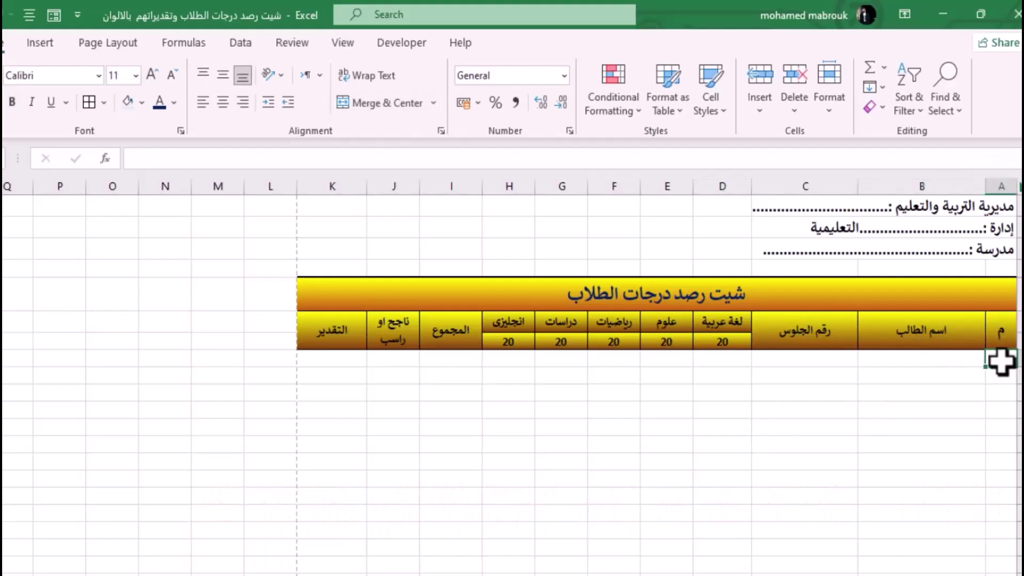
{"action": "mouse_move", "coordinate": [1001, 361]}
{"action": "left_mouse_down"}
{"action": "mouse_move", "coordinate": [996, 549]}
{"action": "mouse_move", "coordinate": [917, 275]}
{"action": "left_mouse_up"}
{"action": "left_click", "coordinate": [709, 410]}
{"action": "scroll", "coordinate": [771, 410], "scroll_direction": "up", "scroll_amount": 3}
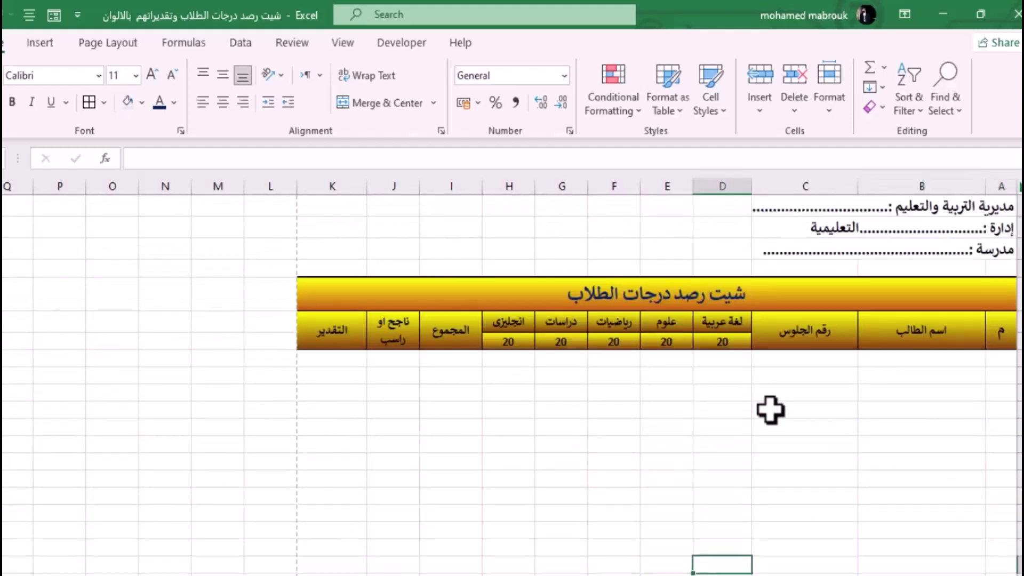
{"action": "left_click", "coordinate": [995, 362]}
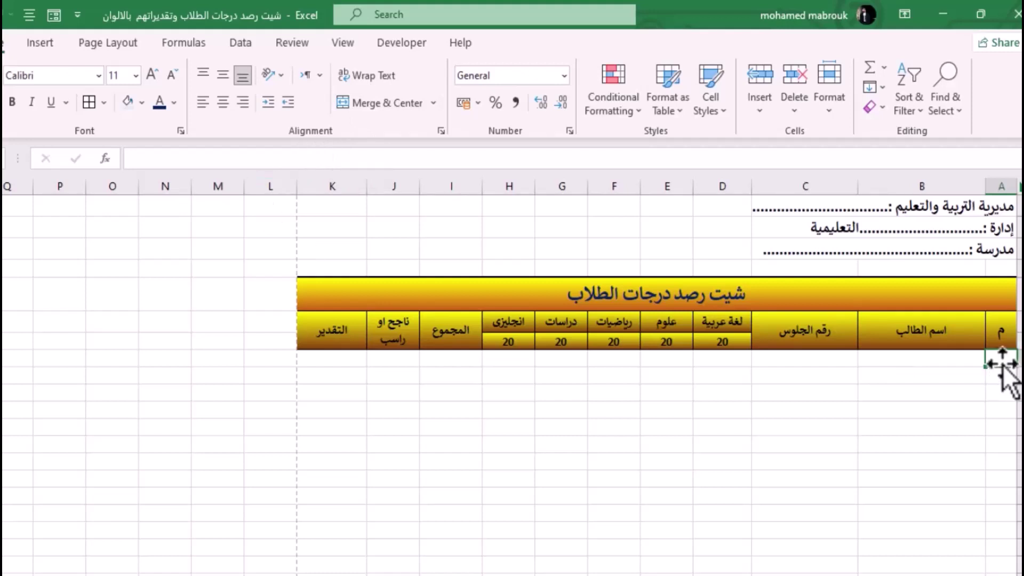
Step: Enter =SEQUENCE(10) in A8 to number the students 1 to 10
{"action": "left_click", "coordinate": [219, 155]}
{"action": "type", "text": "1"}
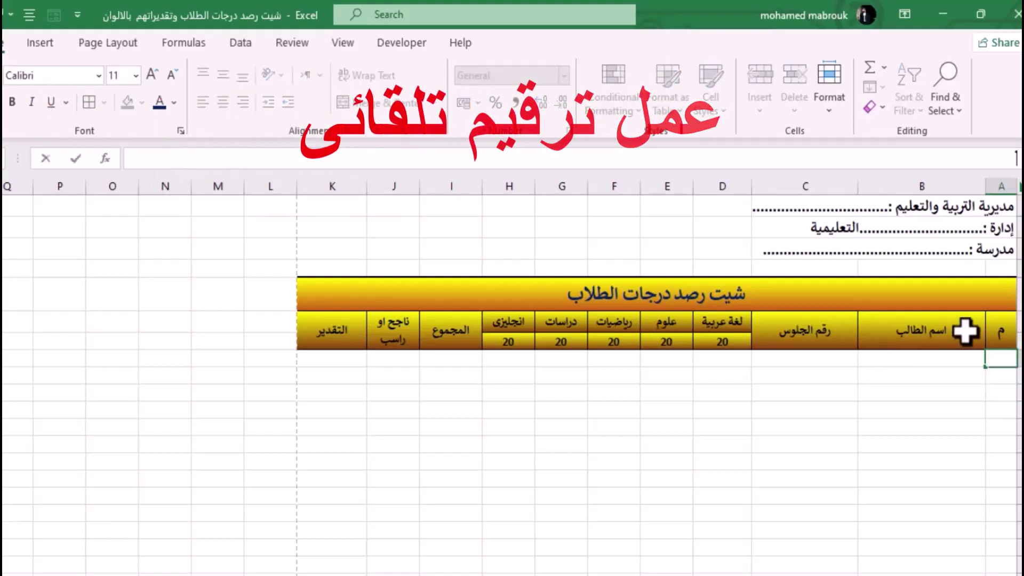
{"action": "key", "text": "Escape"}
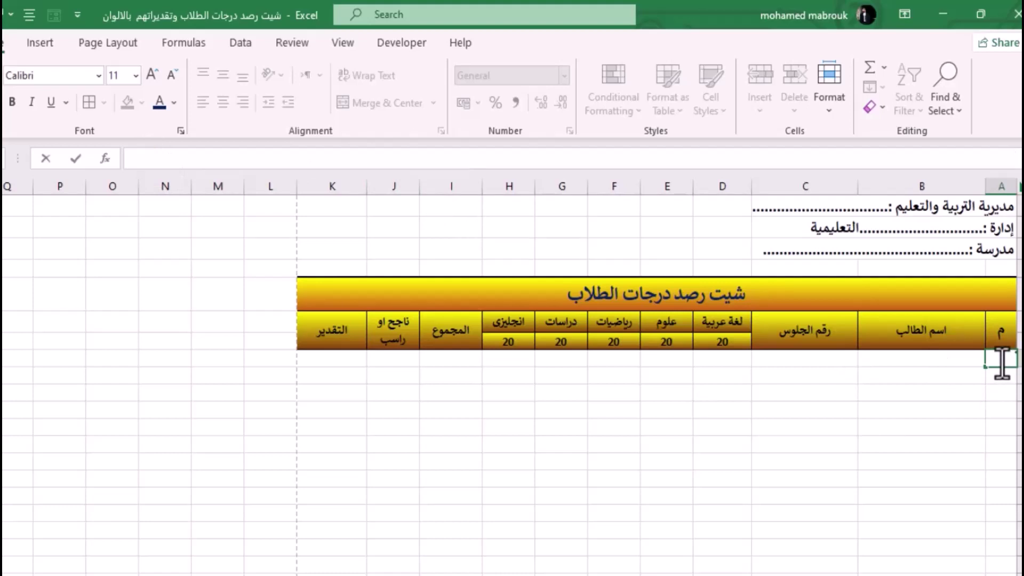
{"action": "type", "text": "="}
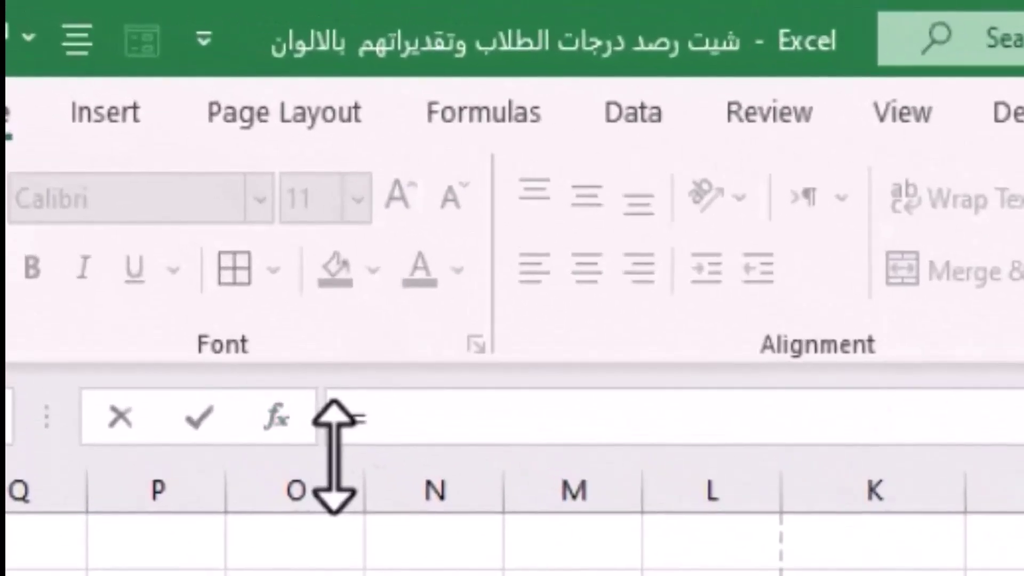
{"action": "left_click", "coordinate": [424, 421]}
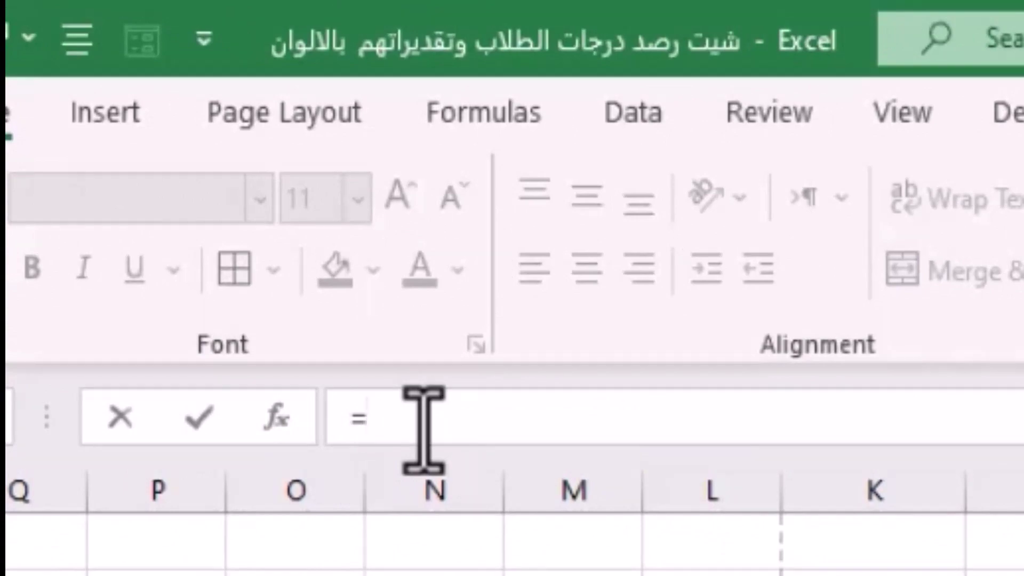
{"action": "type", "text": "se"}
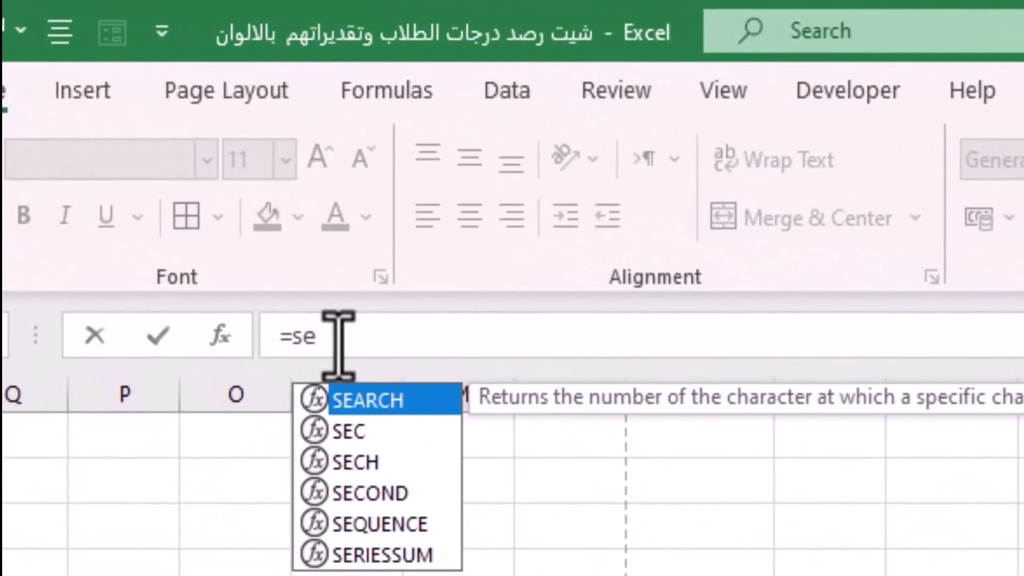
{"action": "type", "text": "q"}
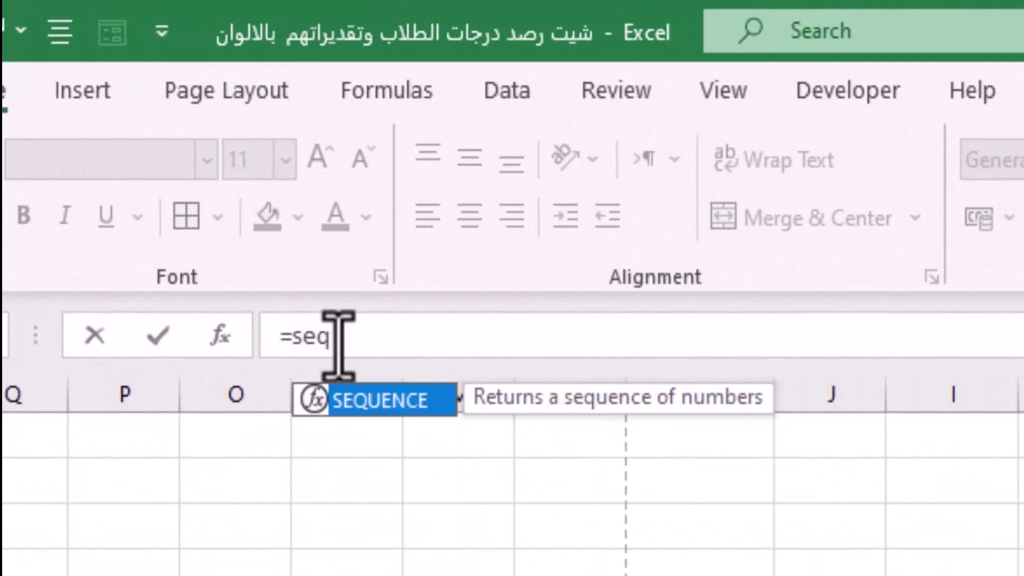
{"action": "double_click", "coordinate": [373, 404]}
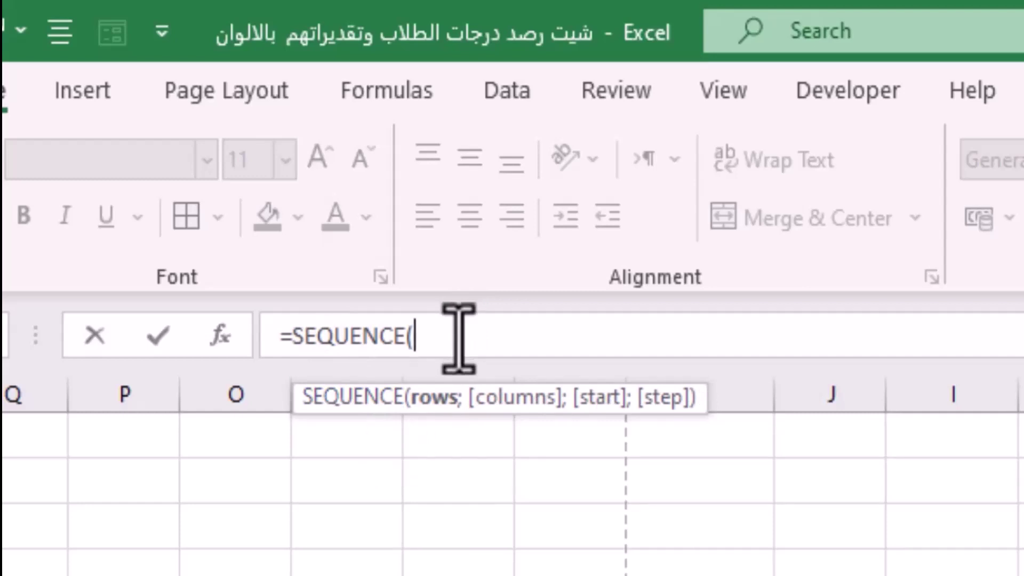
{"action": "type", "text": "10"}
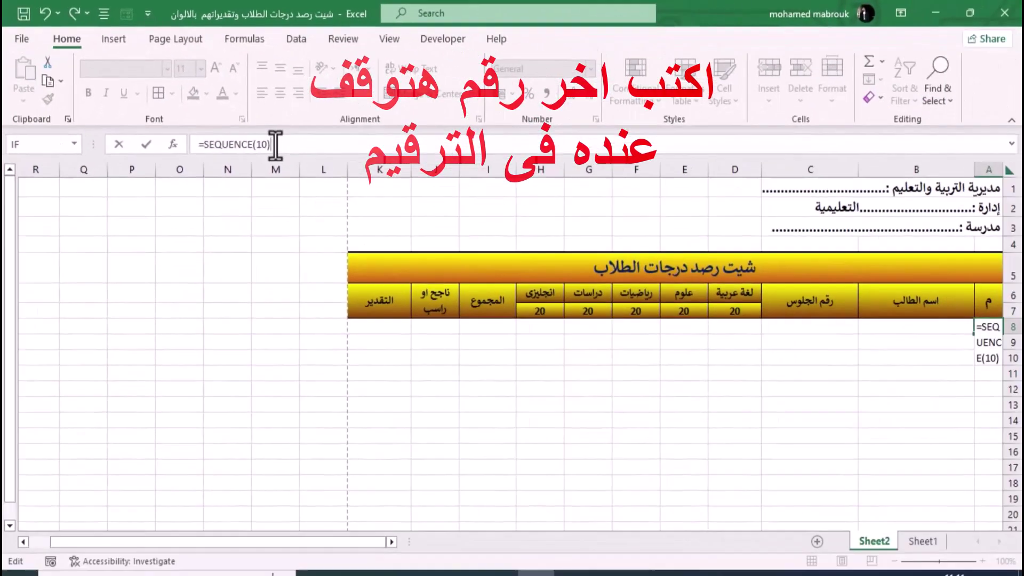
{"action": "key", "text": "Return"}
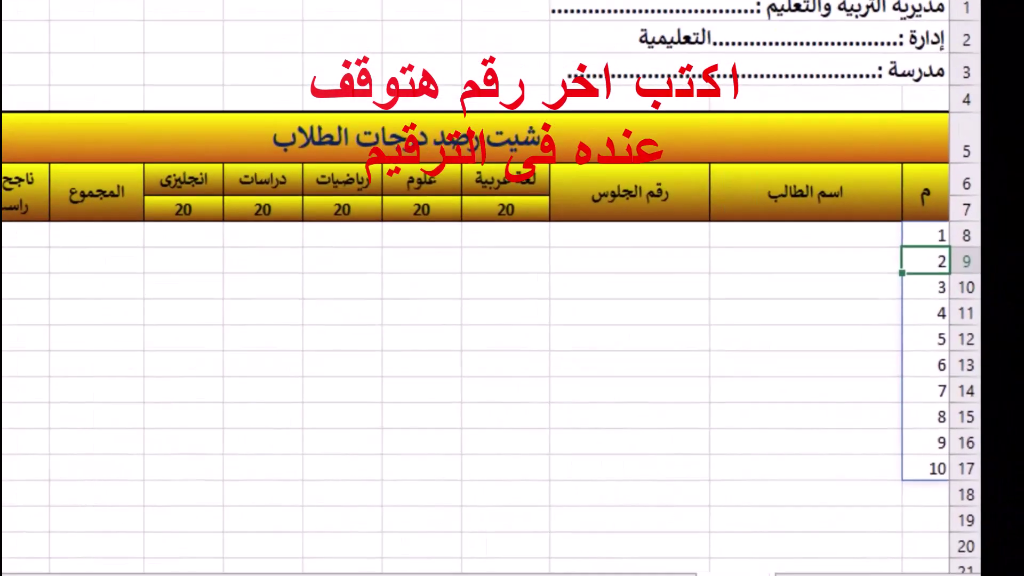
Step: Check the spilled serial numbers 1–10 in A8:A17
{"action": "left_click", "coordinate": [809, 342]}
{"action": "left_click", "coordinate": [964, 329]}
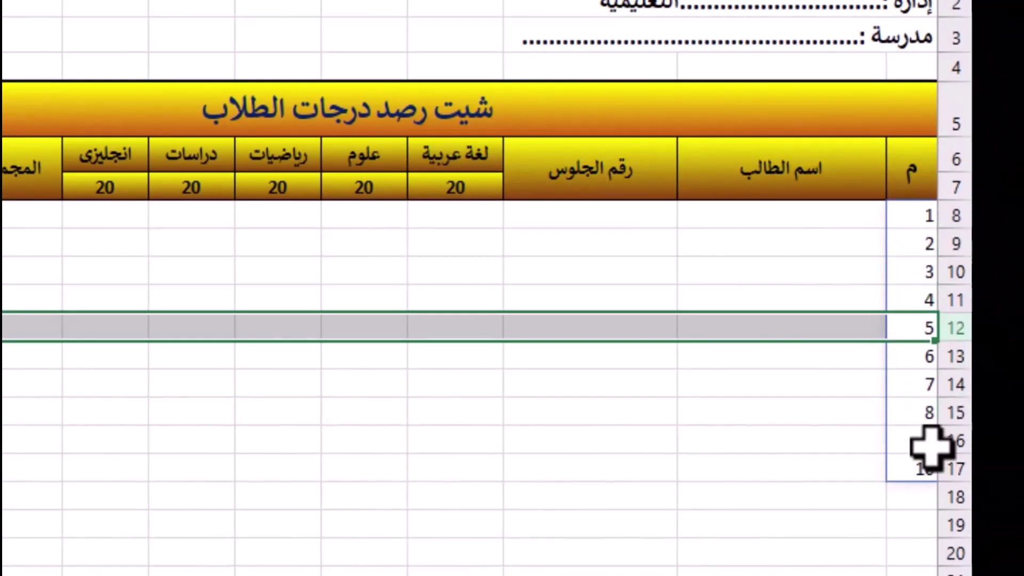
{"action": "left_click_drag", "start_coordinate": [910, 216], "coordinate": [912, 469]}
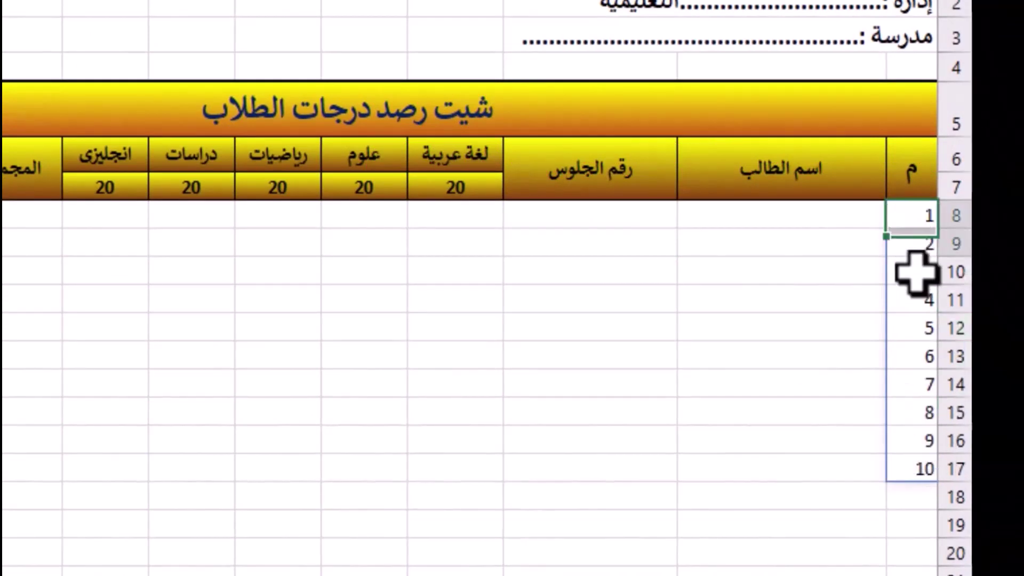
{"action": "left_click", "coordinate": [645, 427]}
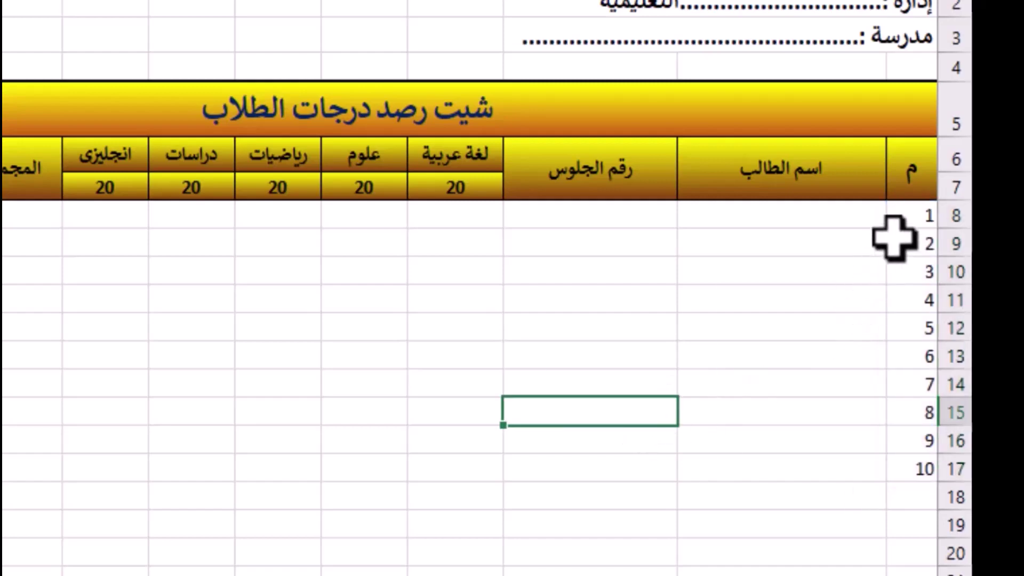
{"action": "left_click", "coordinate": [850, 217]}
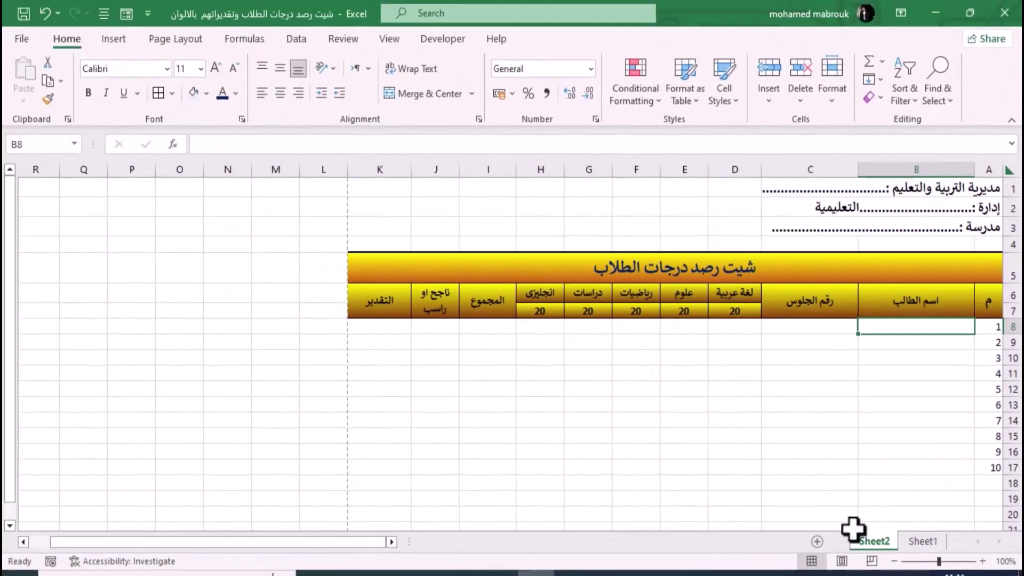
Step: Copy the ten student names from Sheet1 column B into Sheet2 B8:B17
{"action": "left_click", "coordinate": [922, 541]}
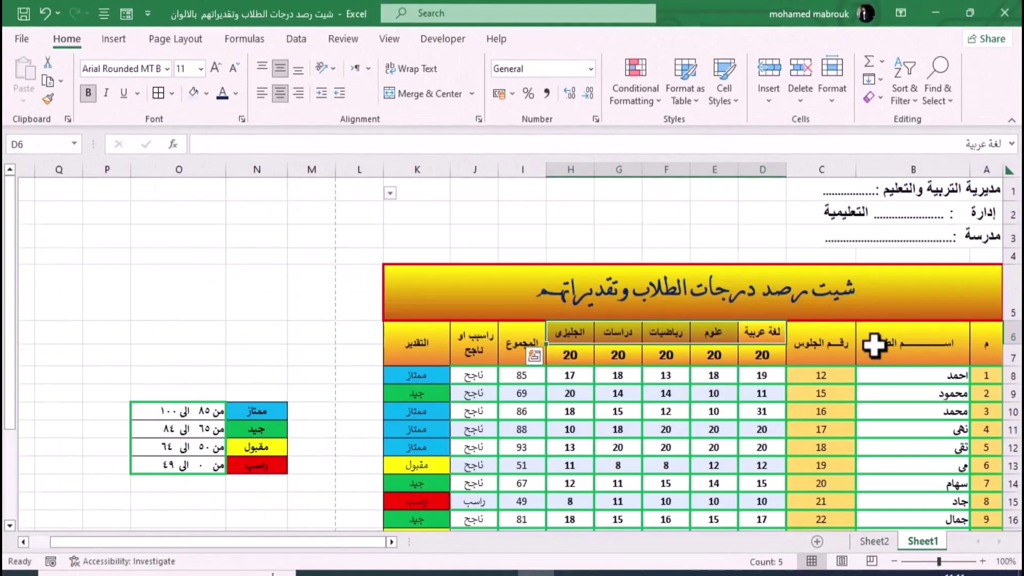
{"action": "scroll", "coordinate": [921, 363], "scroll_direction": "down", "scroll_amount": 2}
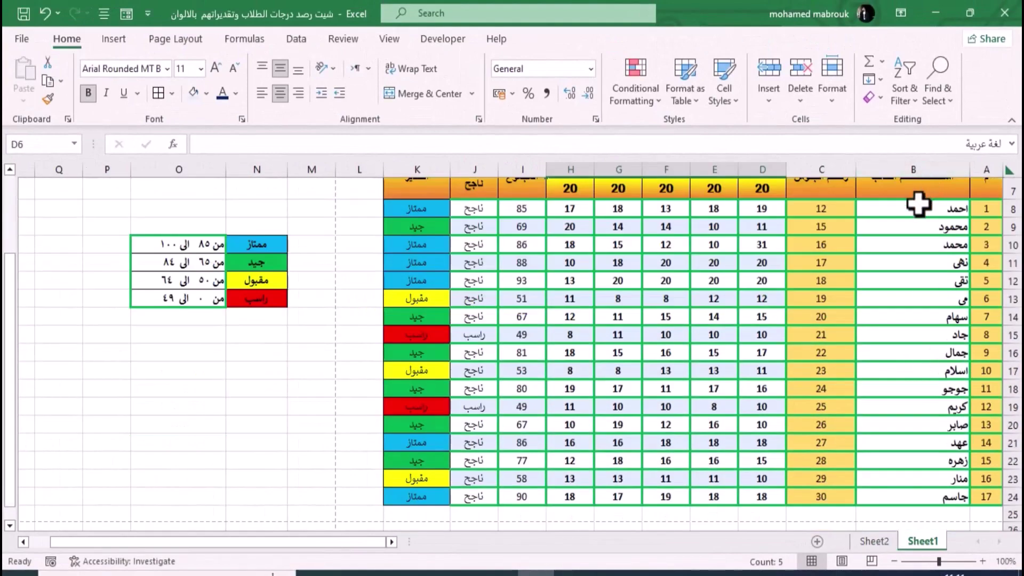
{"action": "left_click_drag", "start_coordinate": [913, 210], "coordinate": [907, 368]}
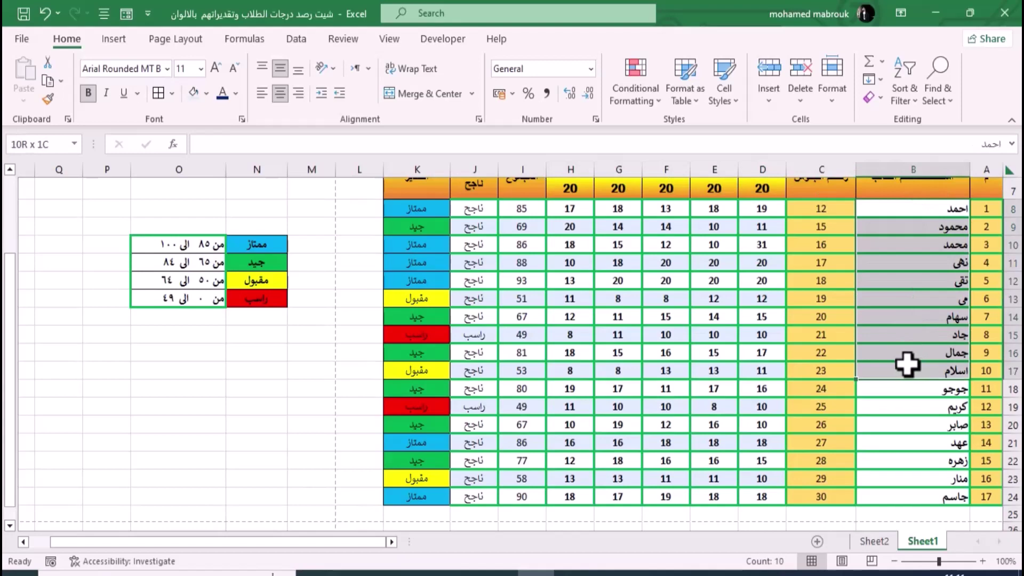
{"action": "key", "text": "ctrl+c"}
{"action": "left_click", "coordinate": [874, 541]}
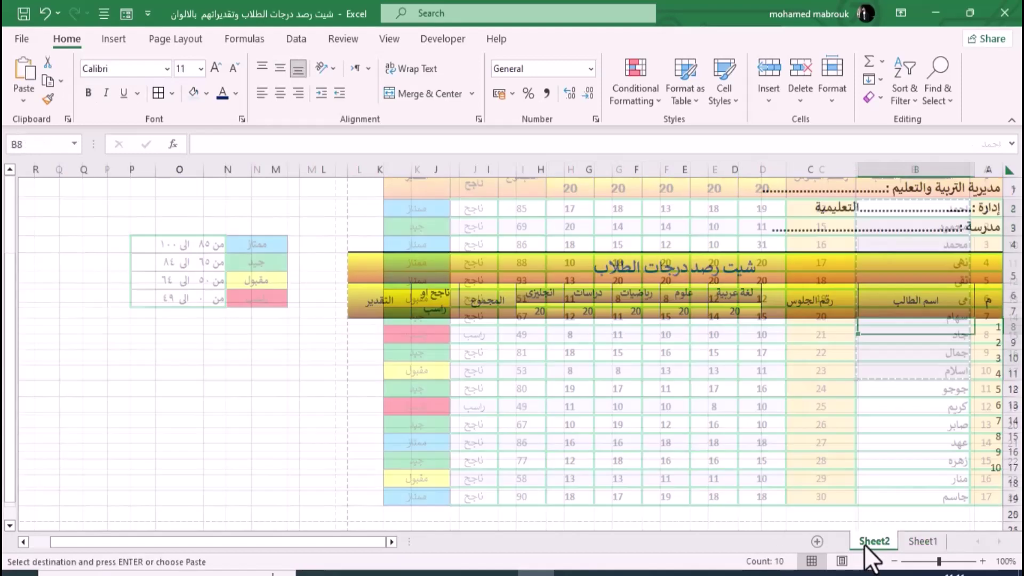
{"action": "key", "text": "ctrl+v"}
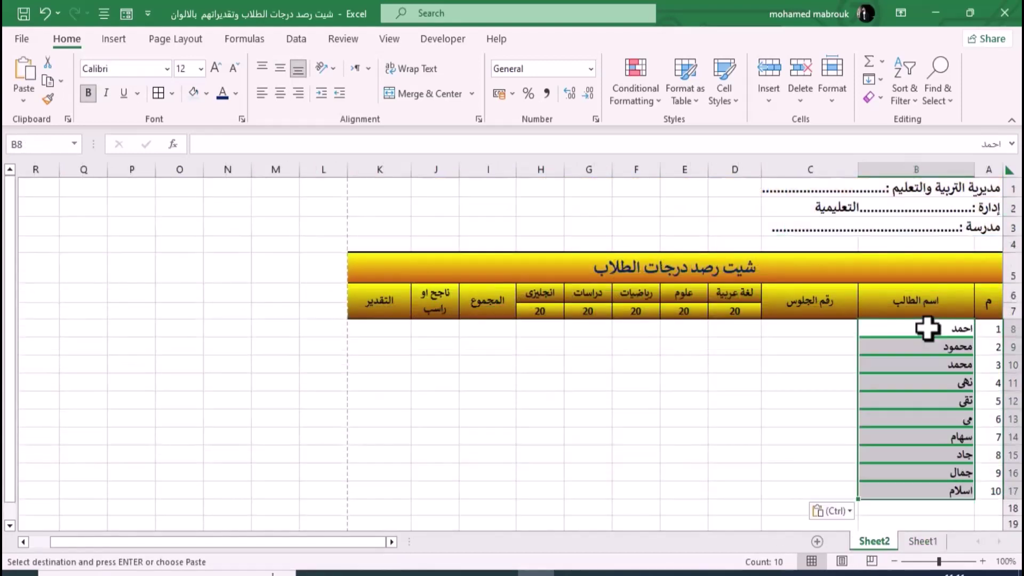
{"action": "left_click", "coordinate": [763, 372]}
{"action": "left_click", "coordinate": [983, 329]}
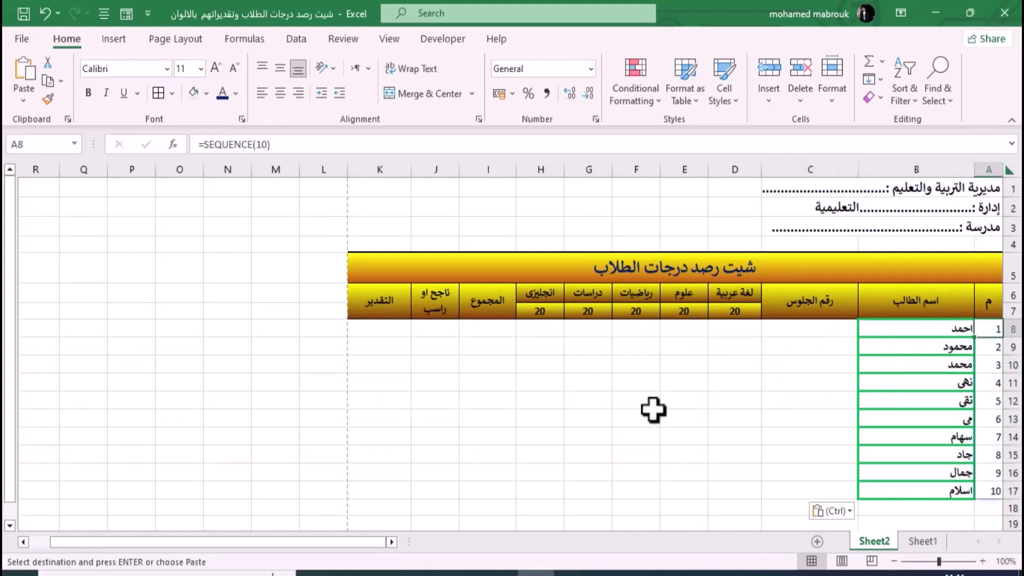
Step: Copy the seat numbers from Sheet1 into Sheet2 C8:C17 and select the grade grid A8:K17
{"action": "left_click", "coordinate": [806, 331]}
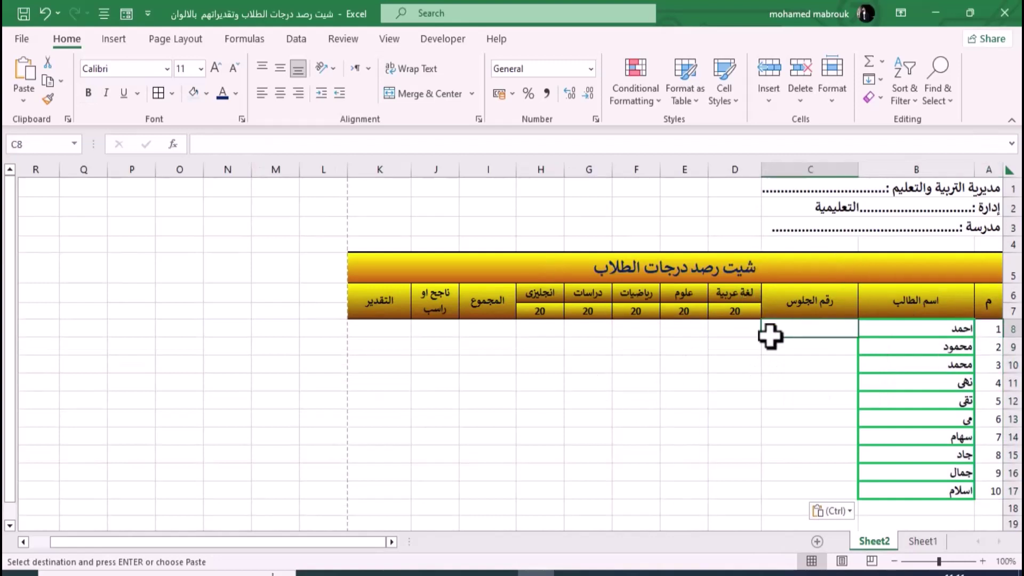
{"action": "left_click", "coordinate": [921, 541]}
{"action": "scroll", "coordinate": [789, 384], "scroll_direction": "up", "scroll_amount": 2}
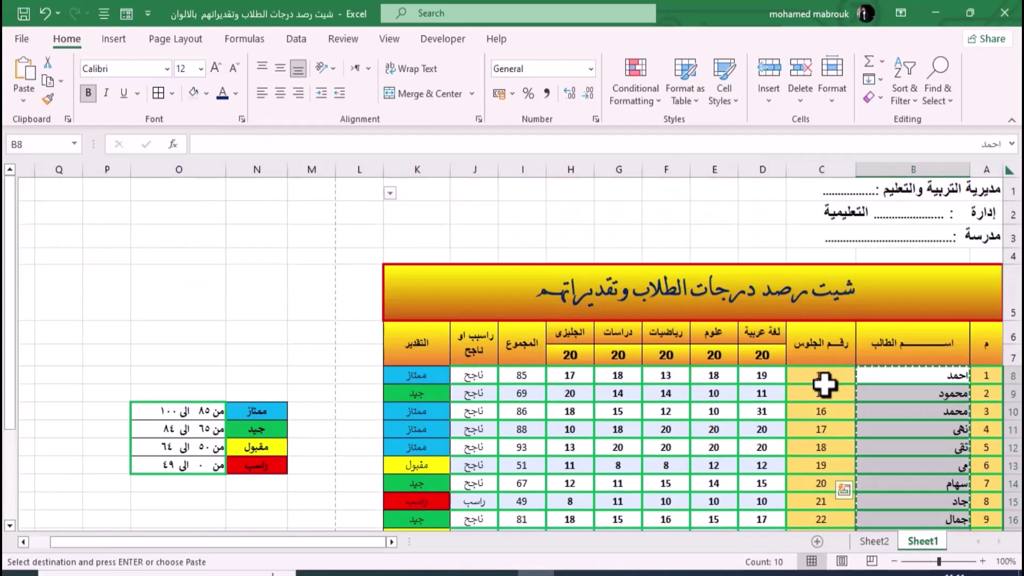
{"action": "mouse_move", "coordinate": [819, 374]}
{"action": "left_mouse_down"}
{"action": "mouse_move", "coordinate": [811, 436]}
{"action": "mouse_move", "coordinate": [819, 395]}
{"action": "left_mouse_up"}
{"action": "key", "text": "ctrl+c"}
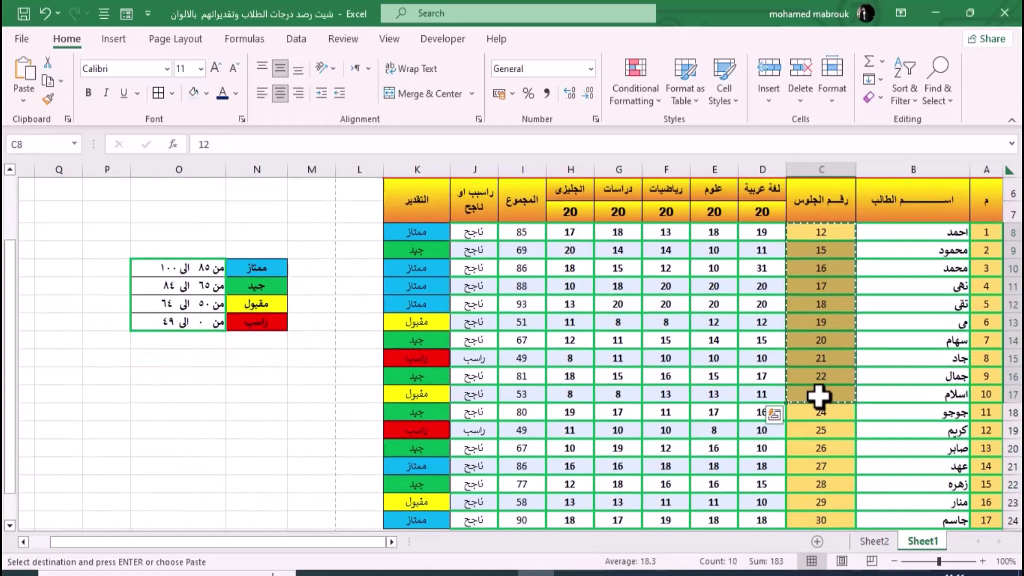
{"action": "left_click", "coordinate": [872, 540]}
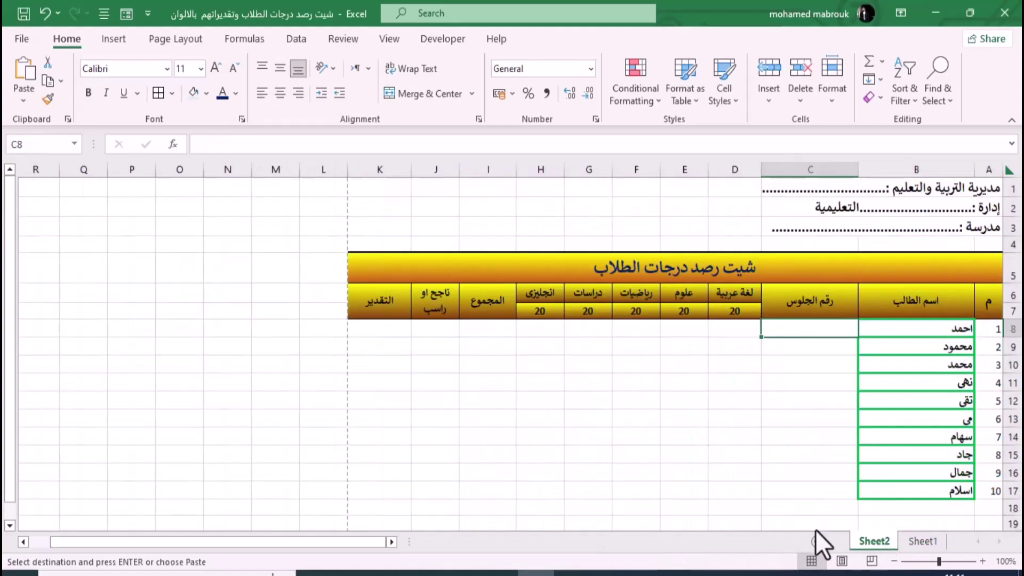
{"action": "key", "text": "ctrl+v"}
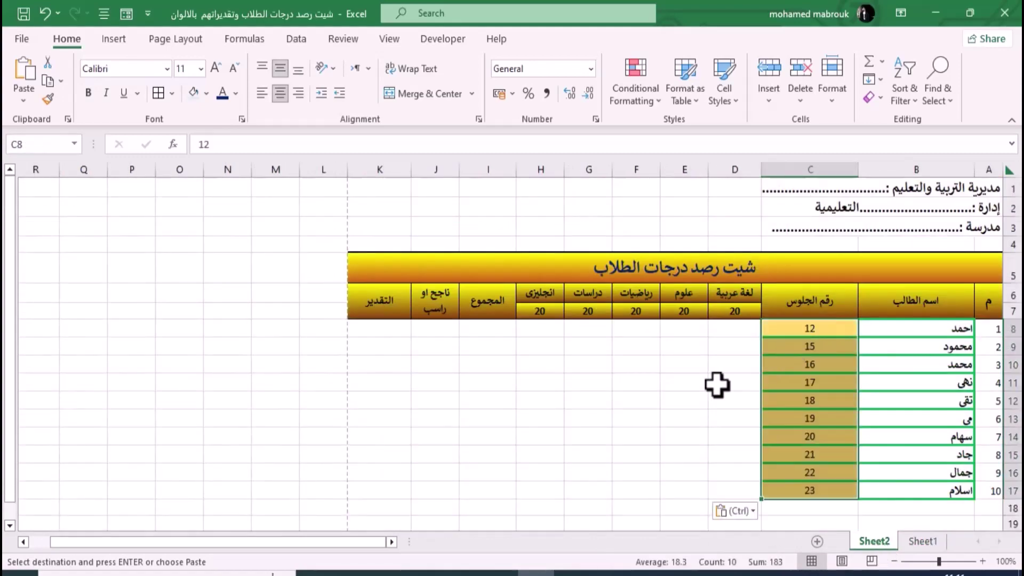
{"action": "left_click", "coordinate": [713, 384]}
{"action": "left_click_drag", "start_coordinate": [986, 328], "coordinate": [371, 493]}
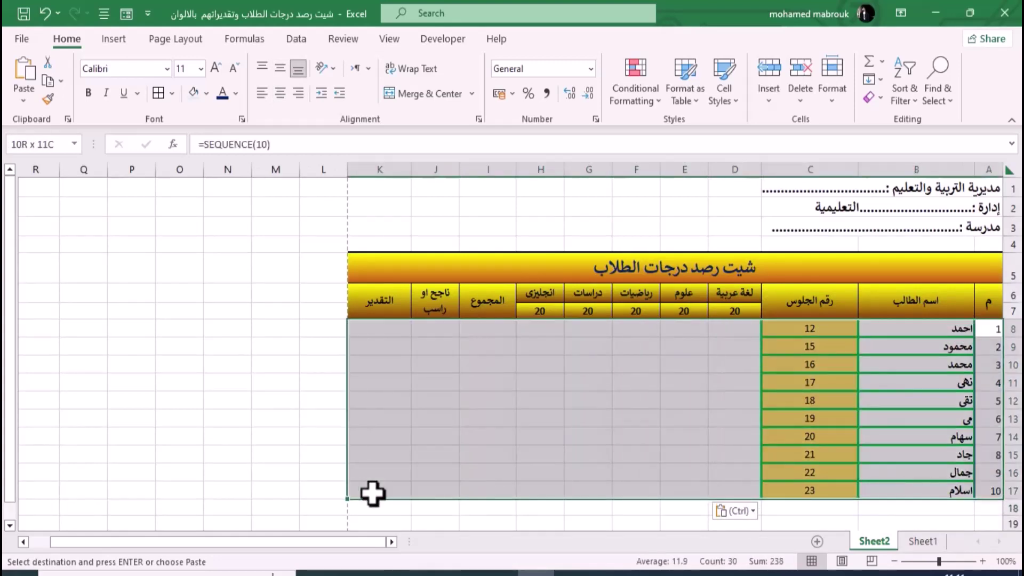
Step: Give the selected grade grid green outline and inside borders through Format Cells
{"action": "right_click", "coordinate": [544, 419]}
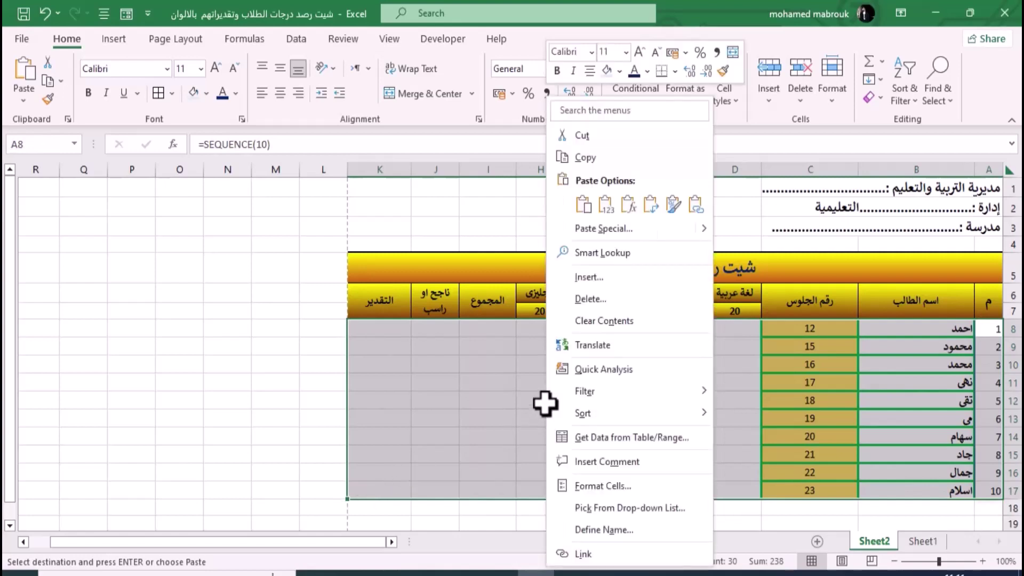
{"action": "left_click", "coordinate": [582, 485]}
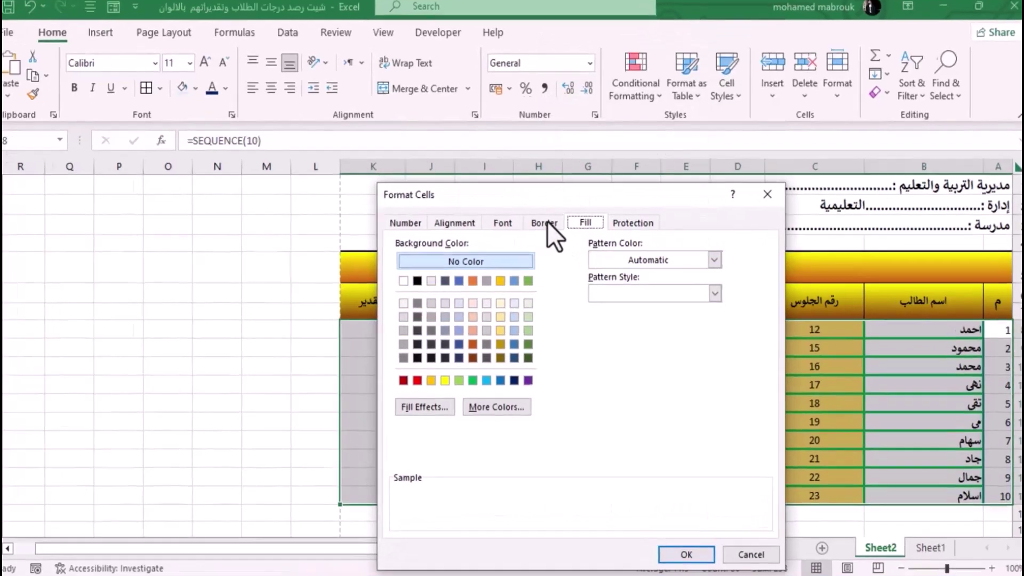
{"action": "left_click", "coordinate": [547, 222]}
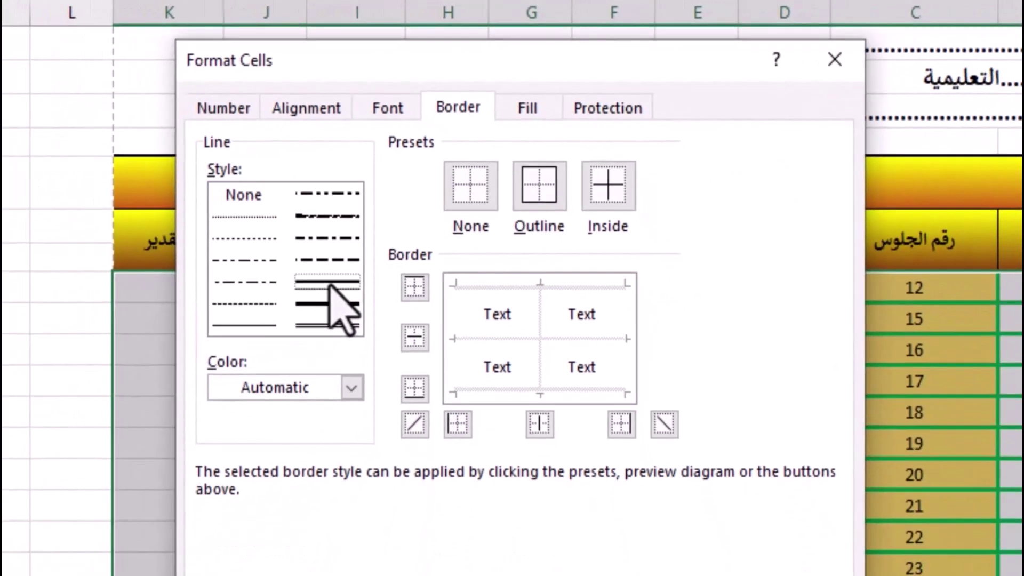
{"action": "left_click", "coordinate": [331, 435]}
{"action": "left_click", "coordinate": [331, 306]}
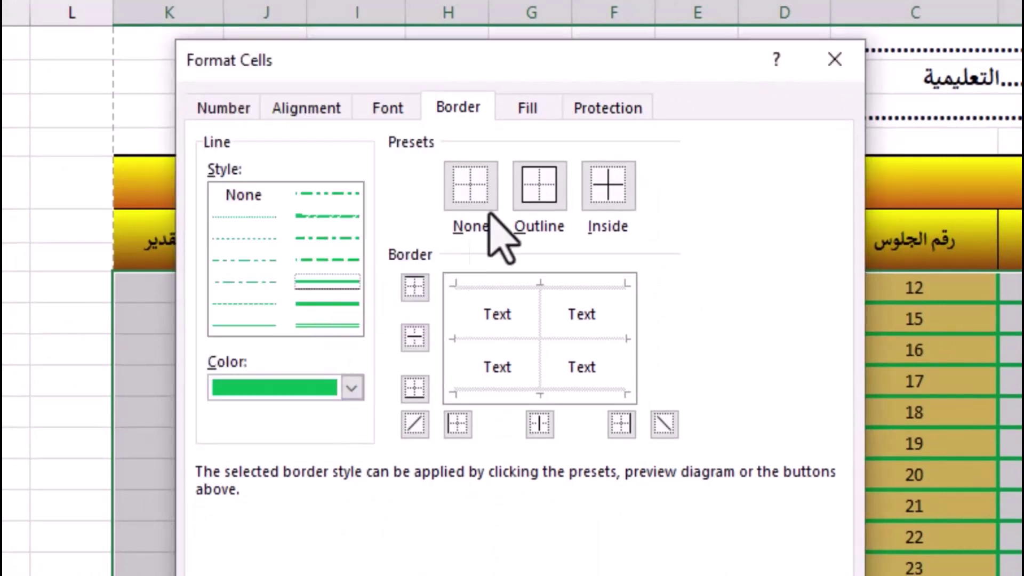
{"action": "left_click", "coordinate": [537, 184]}
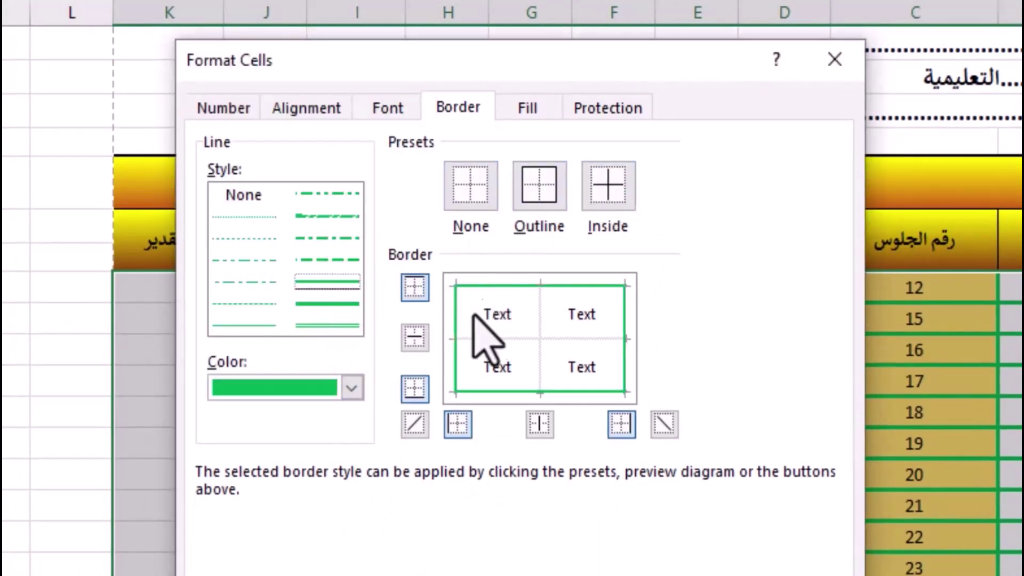
{"action": "left_click", "coordinate": [620, 185]}
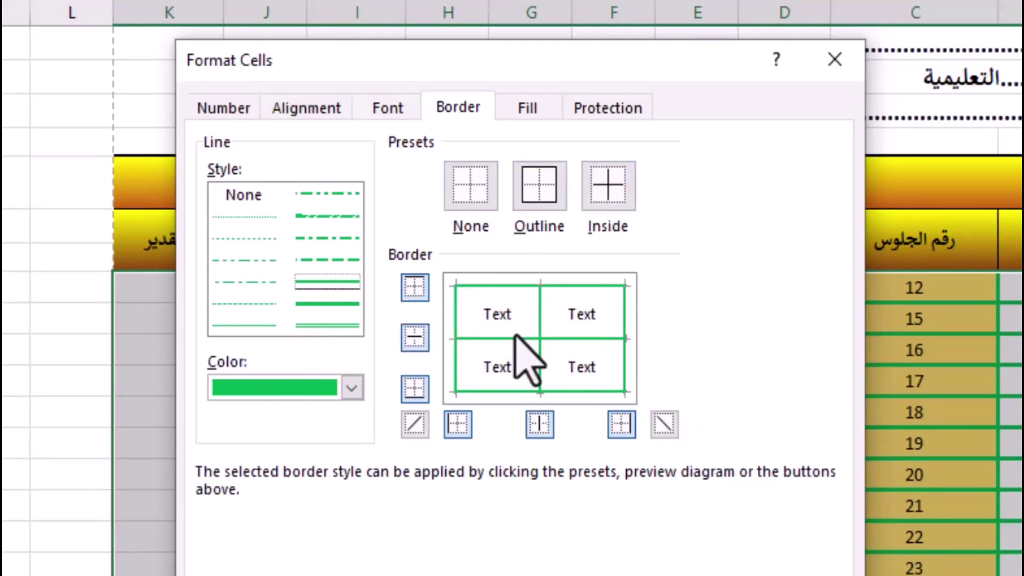
{"action": "key", "text": "Return"}
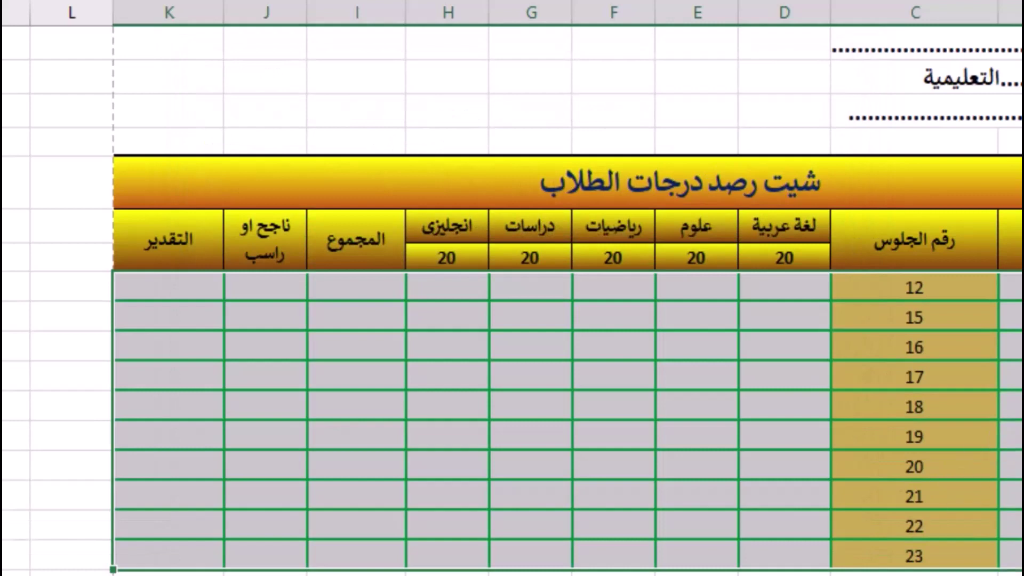
Step: Deselect the grid to check the borders, then select a yellow seat-number cell as a format source
{"action": "left_click", "coordinate": [450, 478]}
{"action": "left_click", "coordinate": [783, 376]}
{"action": "left_click", "coordinate": [1010, 376]}
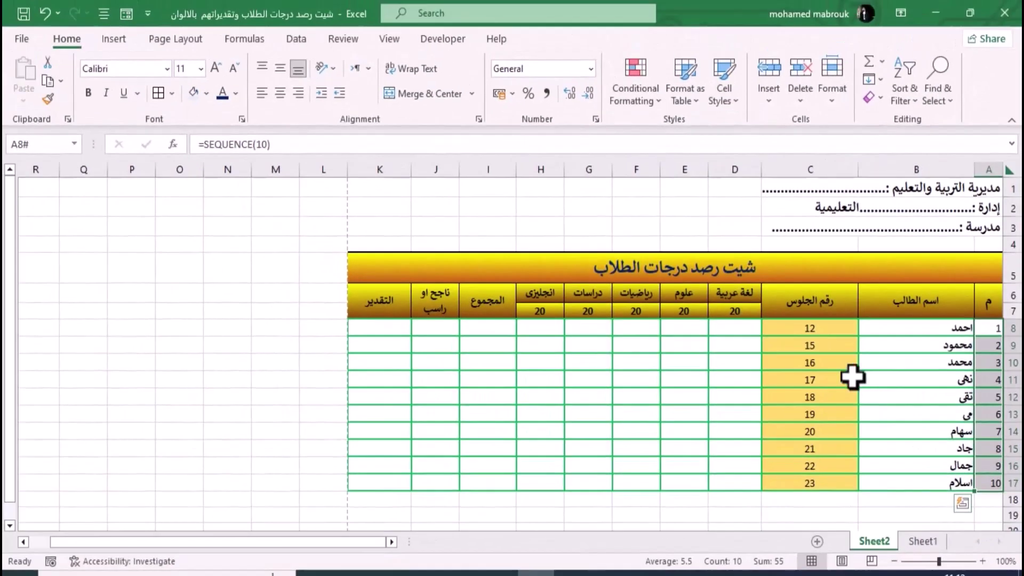
{"action": "left_click", "coordinate": [836, 365]}
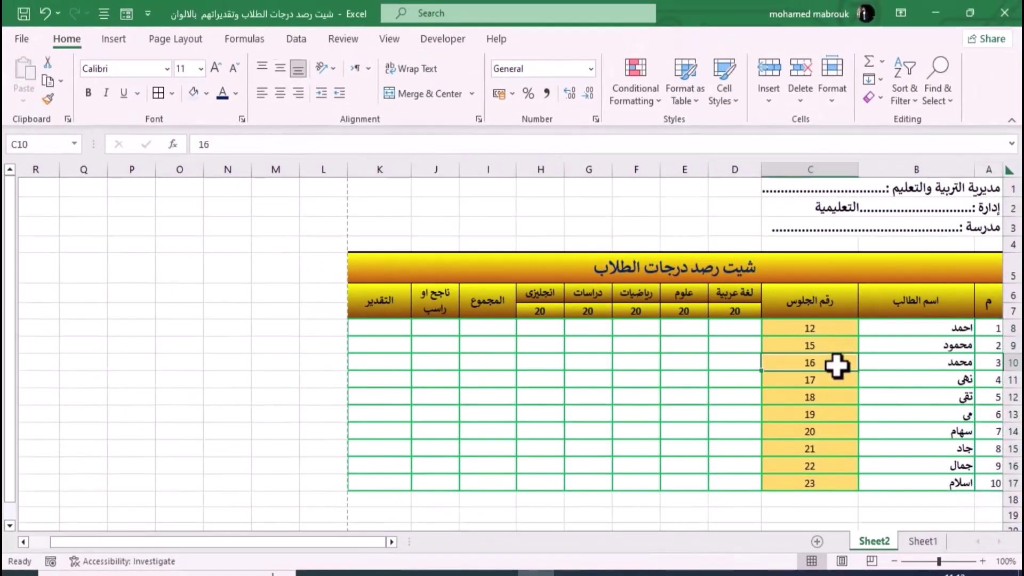
Step: Format Painter the student-name formatting onto serial numbers A8:A17, undoing a stray paste on B8
{"action": "left_click", "coordinate": [52, 96]}
{"action": "left_click", "coordinate": [904, 330]}
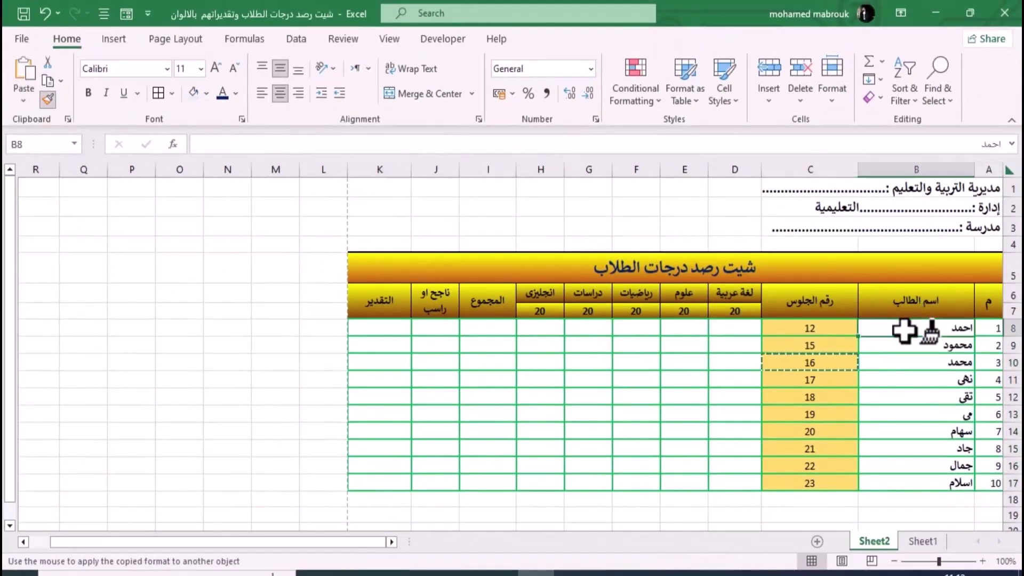
{"action": "key", "text": "ctrl+z"}
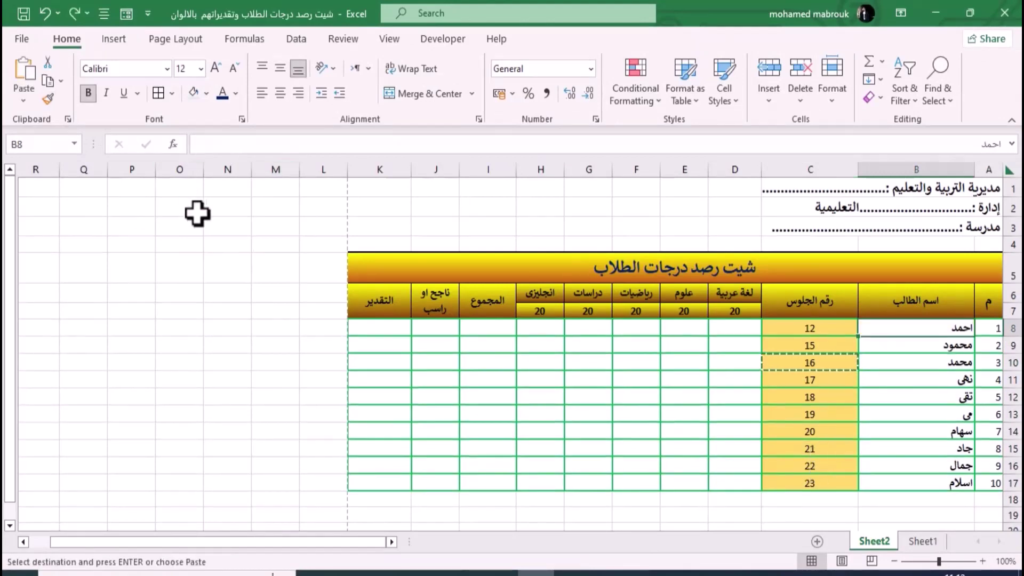
{"action": "left_click", "coordinate": [48, 98]}
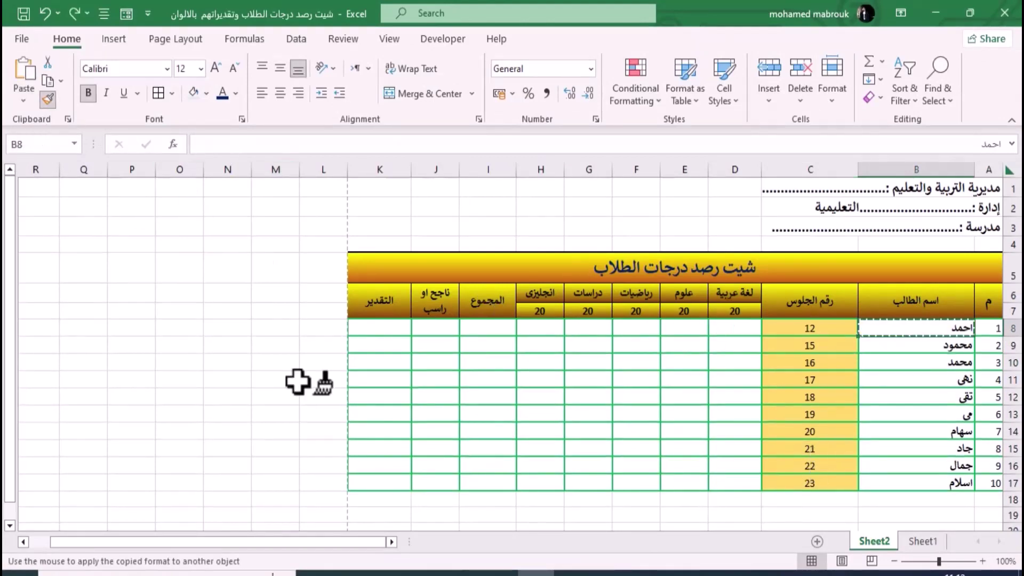
{"action": "left_click_drag", "start_coordinate": [990, 326], "coordinate": [992, 424]}
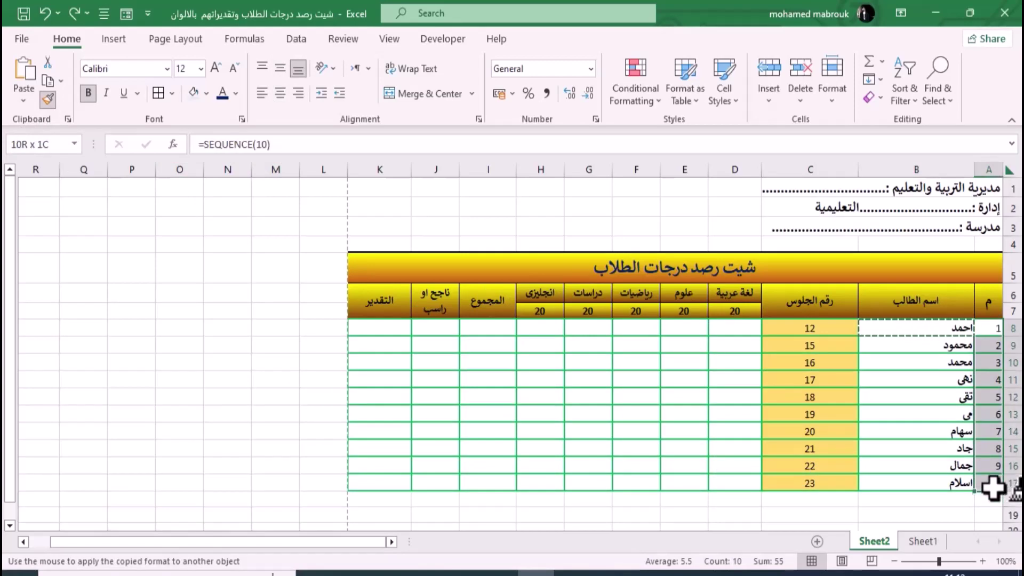
{"action": "left_click_drag", "start_coordinate": [992, 492], "coordinate": [993, 483]}
{"action": "left_click", "coordinate": [986, 362]}
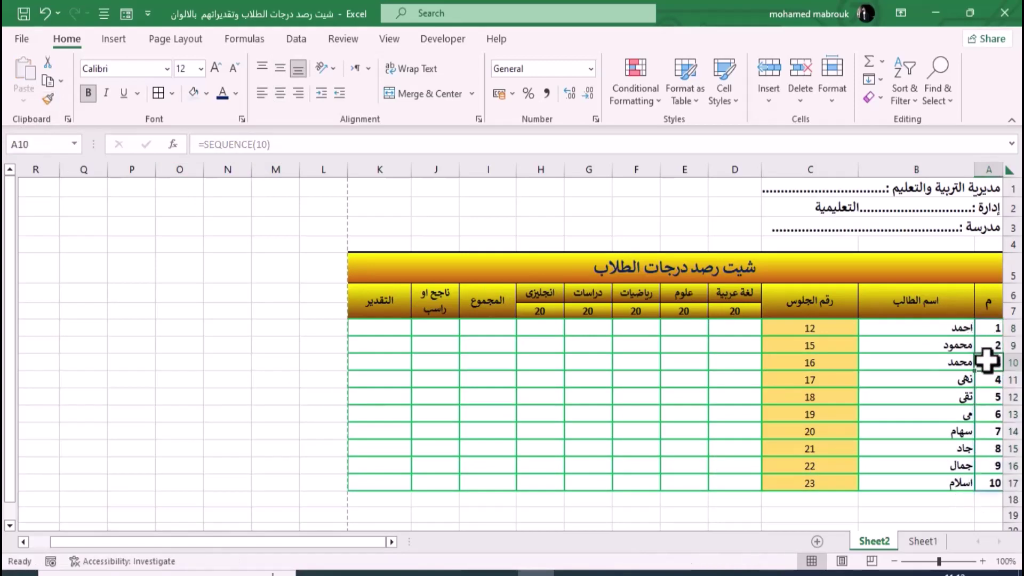
{"action": "left_click_drag", "start_coordinate": [988, 329], "coordinate": [988, 477]}
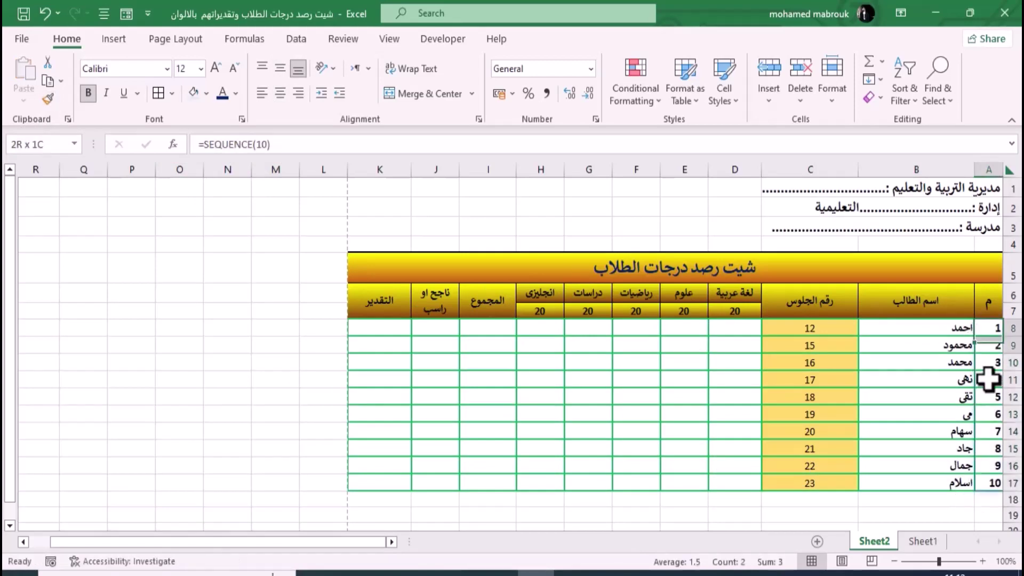
Step: Open the gradient Fill Effects settings for serial-number cells A8:A17
{"action": "right_click", "coordinate": [988, 477]}
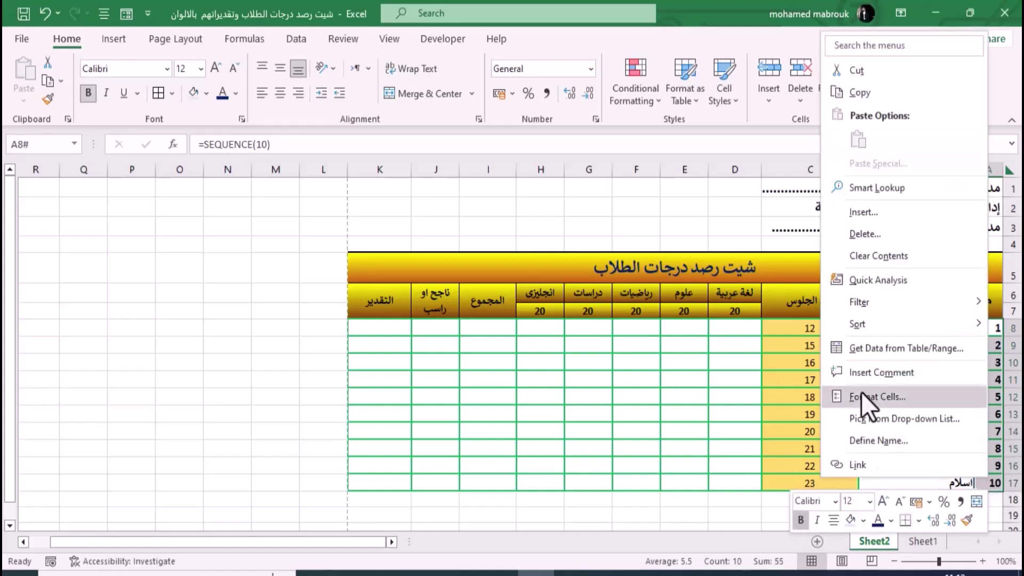
{"action": "left_click", "coordinate": [858, 396]}
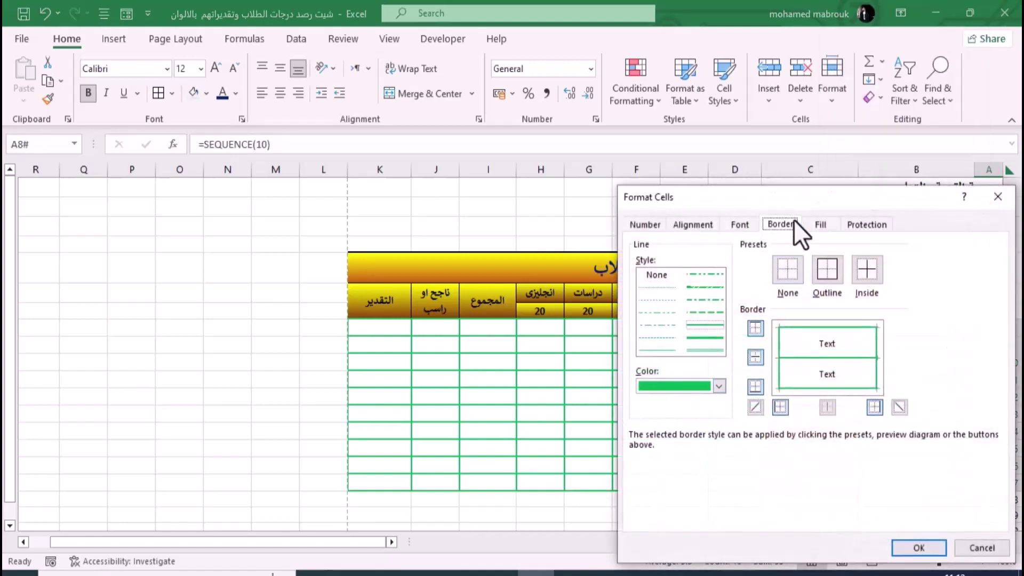
{"action": "left_click_drag", "start_coordinate": [795, 203], "coordinate": [444, 64]}
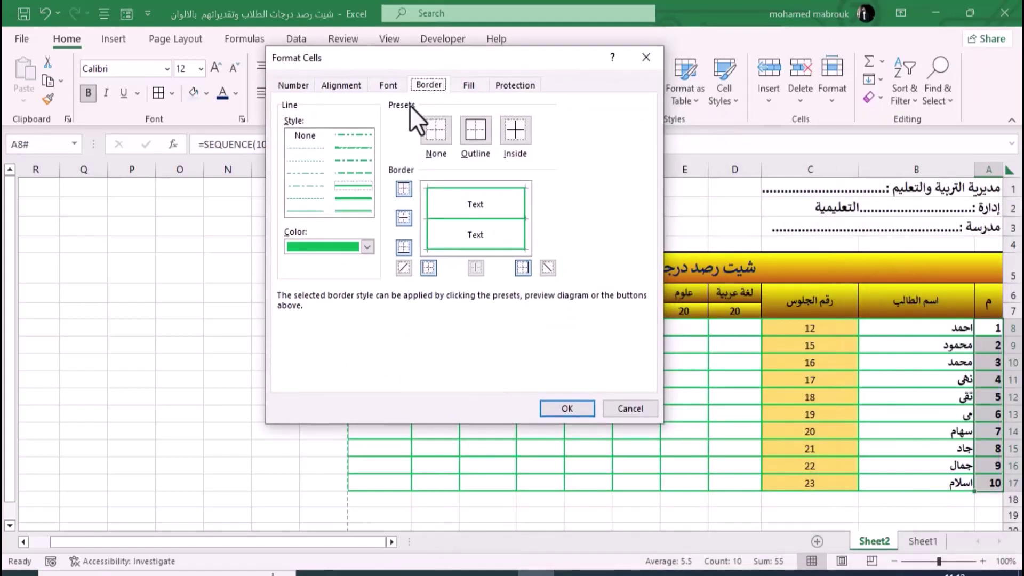
{"action": "left_click", "coordinate": [394, 86]}
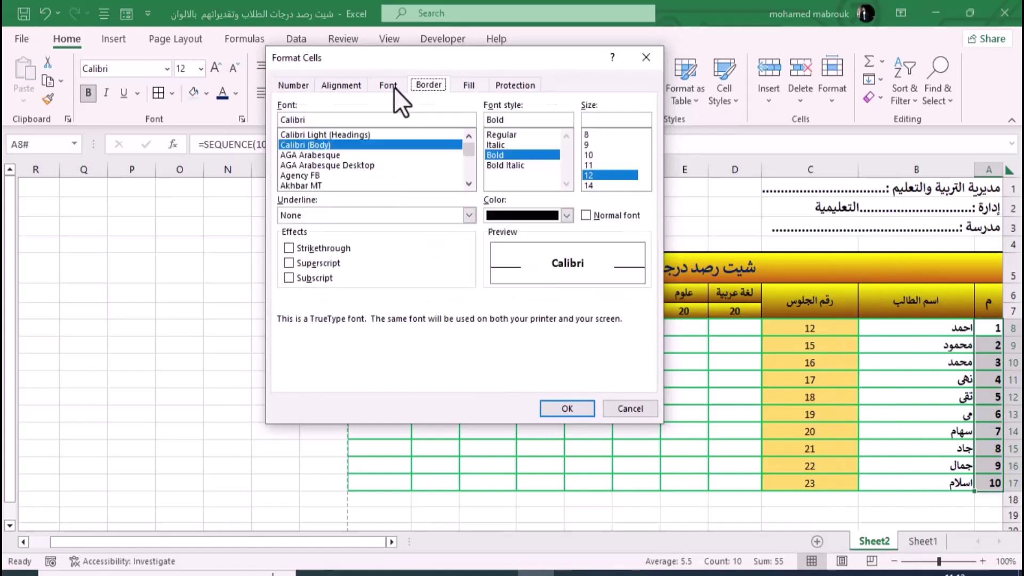
{"action": "left_click", "coordinate": [456, 85]}
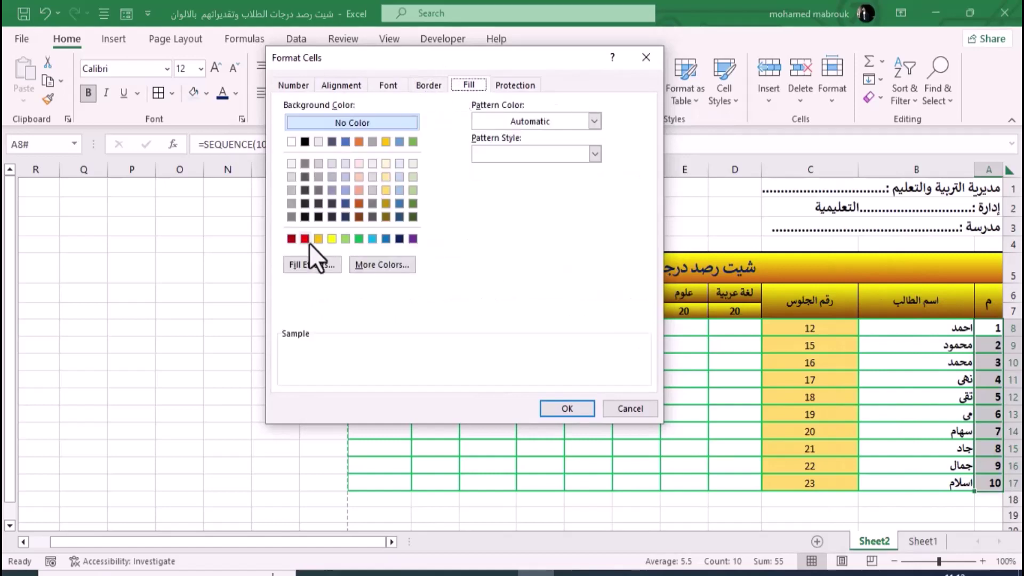
{"action": "left_click", "coordinate": [309, 265]}
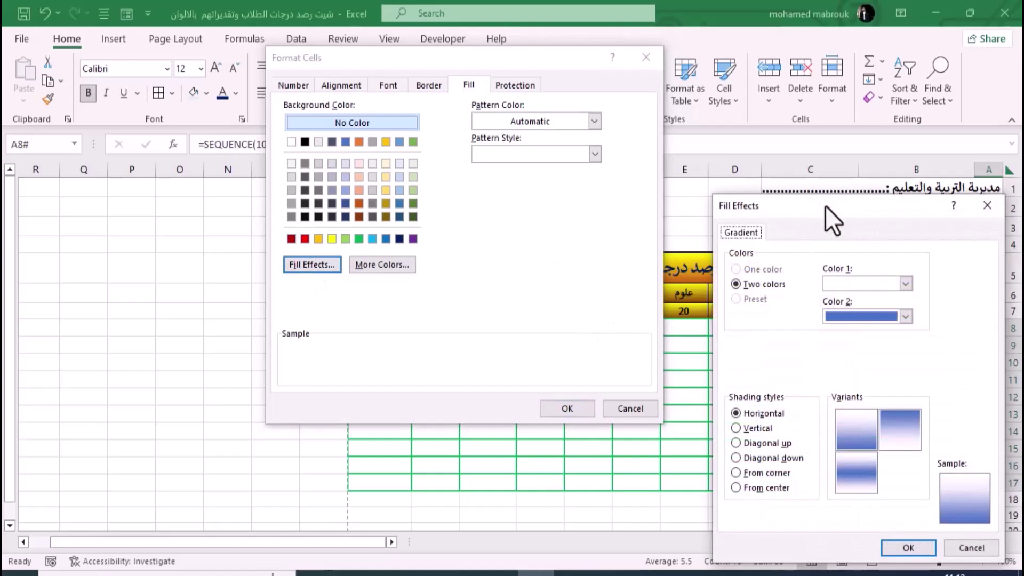
{"action": "mouse_move", "coordinate": [824, 206]}
{"action": "left_mouse_down"}
{"action": "mouse_move", "coordinate": [417, 107]}
{"action": "mouse_move", "coordinate": [369, 82]}
{"action": "left_mouse_up"}
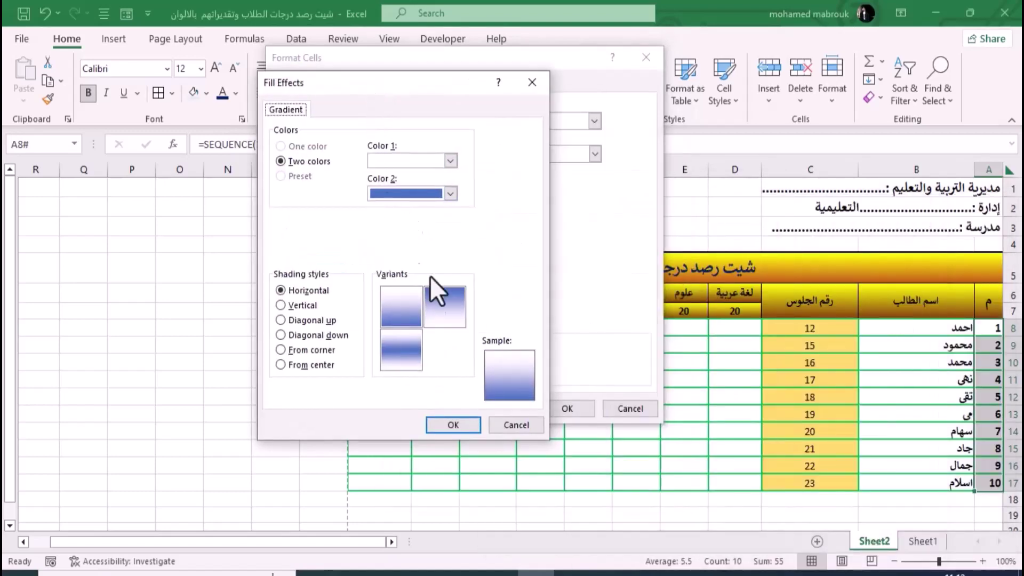
Step: Set a vertical gradient with yellow Color 1 and red Color 2, yellow-red-yellow variant
{"action": "left_click", "coordinate": [450, 193]}
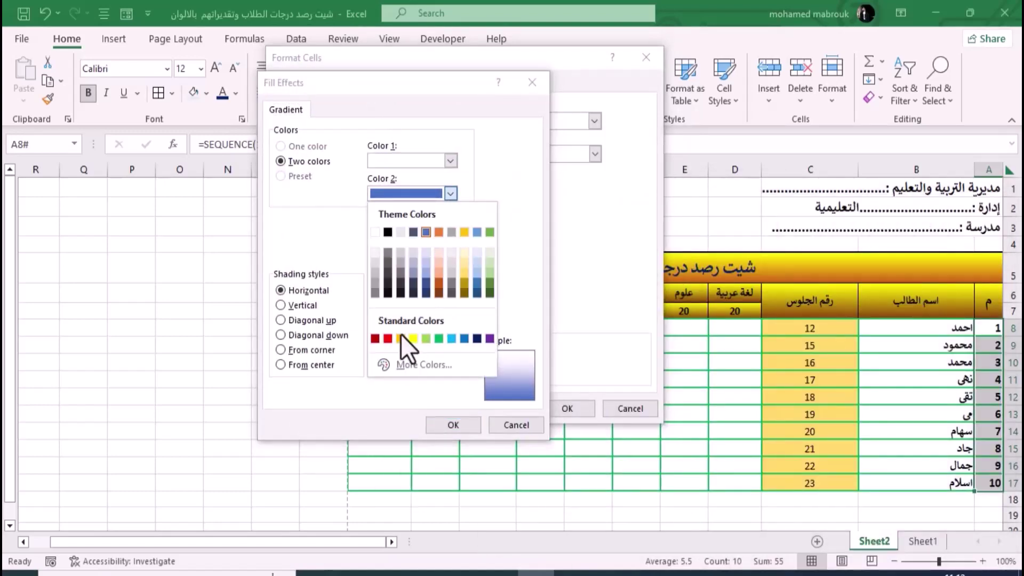
{"action": "left_click", "coordinate": [387, 339]}
{"action": "left_click", "coordinate": [451, 160]}
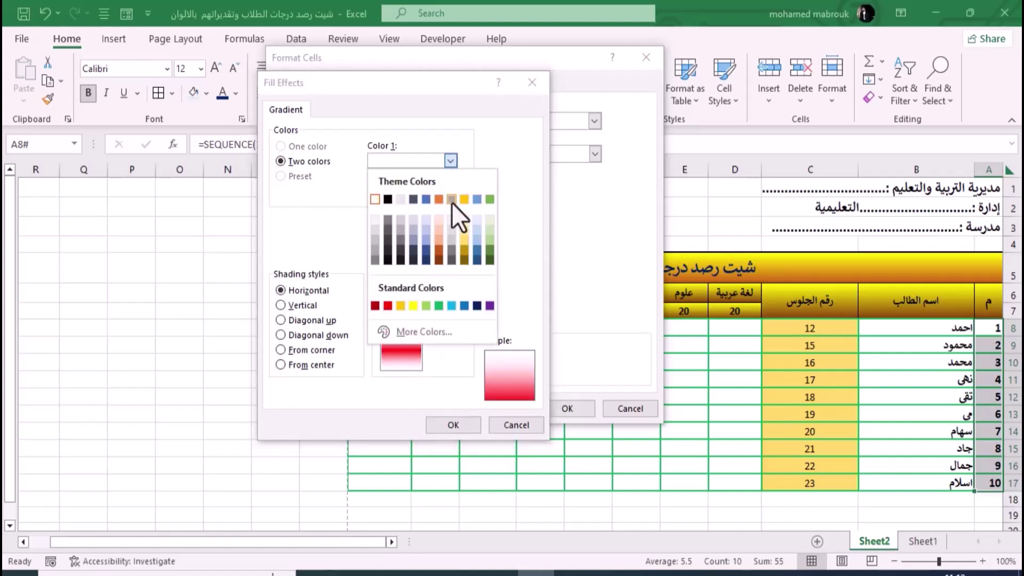
{"action": "left_click", "coordinate": [413, 304]}
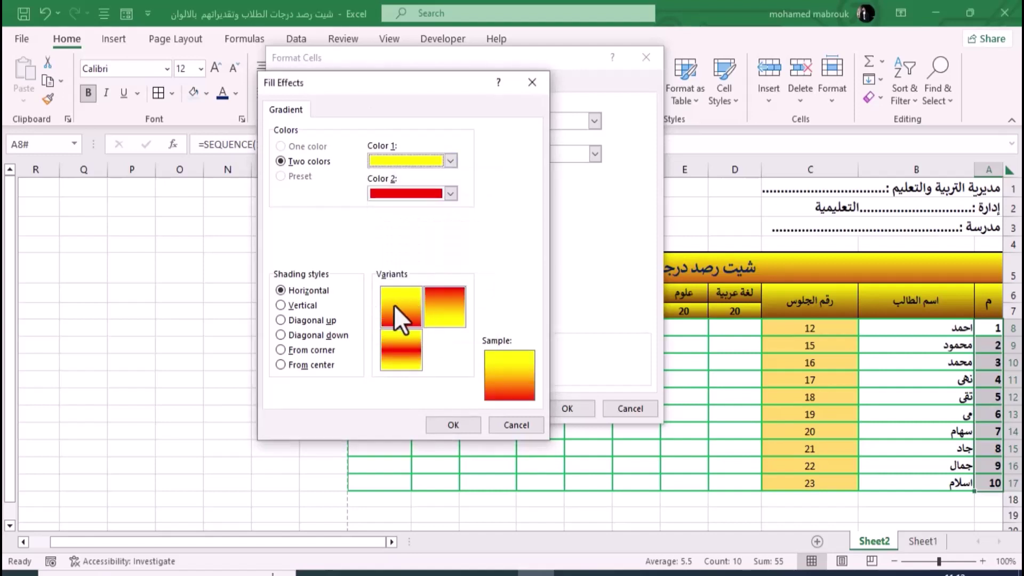
{"action": "left_click", "coordinate": [395, 307]}
{"action": "left_click", "coordinate": [302, 305]}
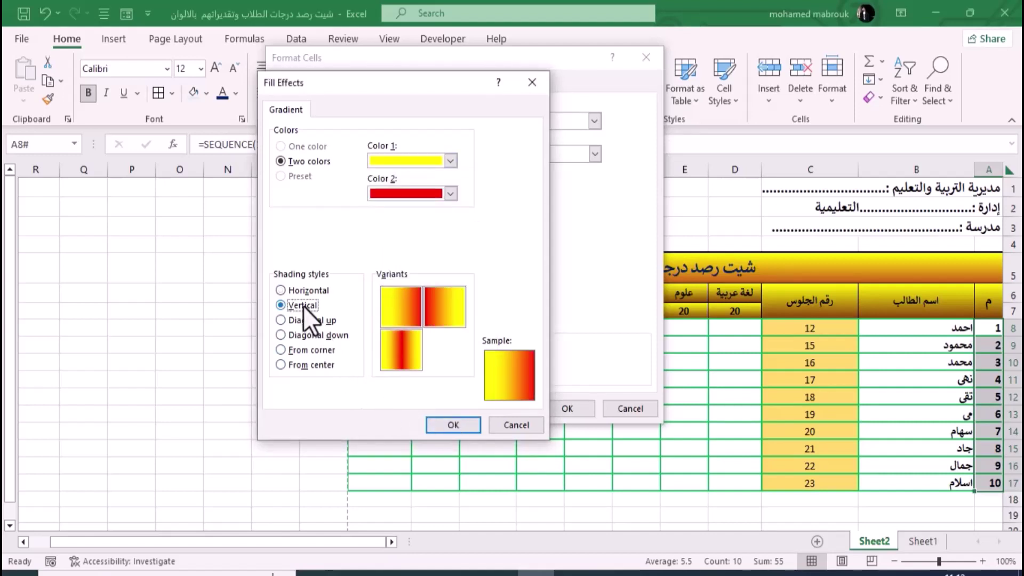
{"action": "left_click", "coordinate": [408, 347]}
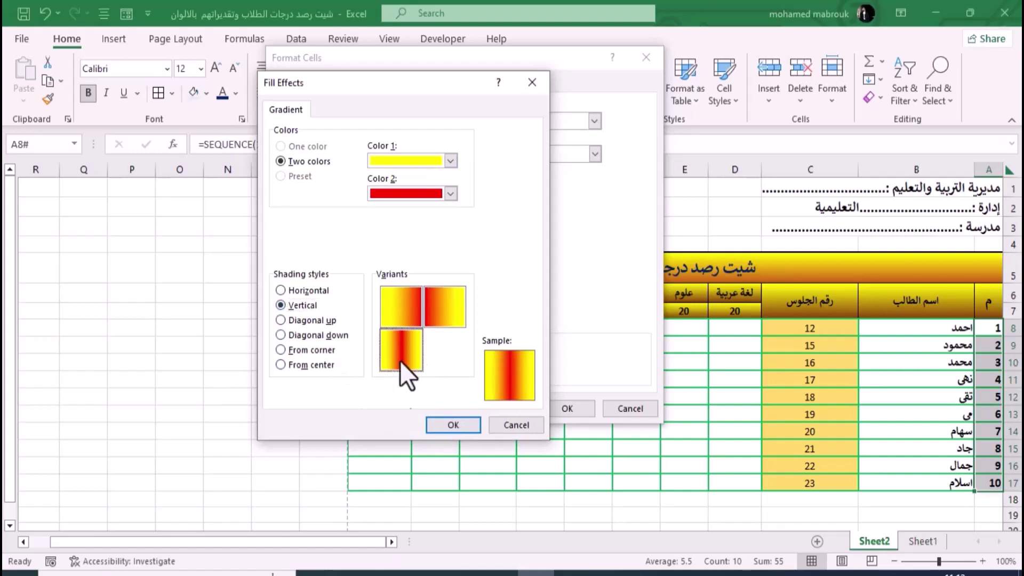
{"action": "left_click", "coordinate": [456, 430]}
Step: Apply the yellow-red gradient fill to the serial-number cells and check the result
{"action": "left_click", "coordinate": [554, 408]}
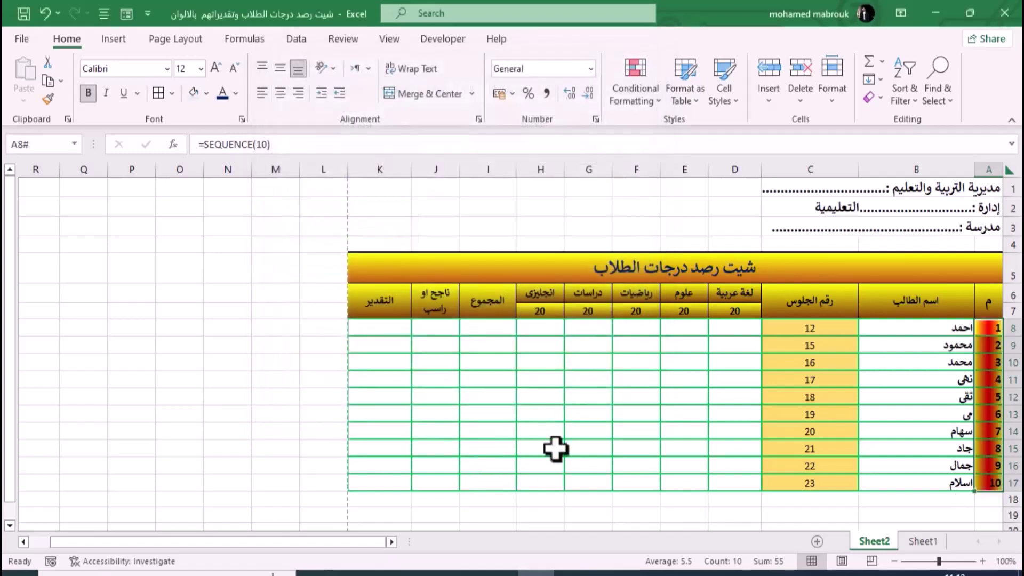
{"action": "left_click", "coordinate": [959, 416]}
{"action": "left_click", "coordinate": [992, 380]}
{"action": "left_click", "coordinate": [989, 414]}
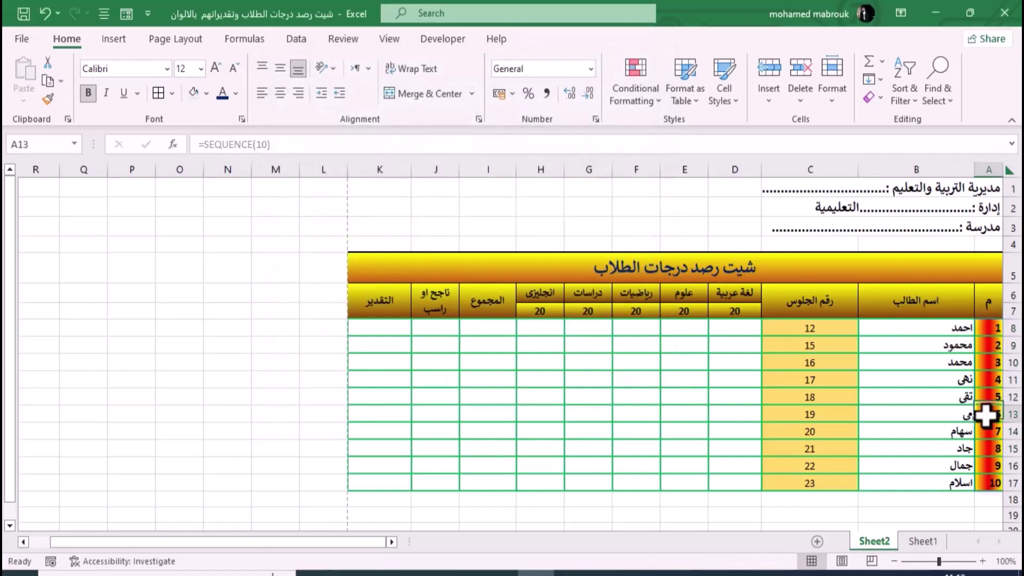
Step: Centre the serial numbers 1–10 in cells A8:A17
{"action": "left_click", "coordinate": [978, 465]}
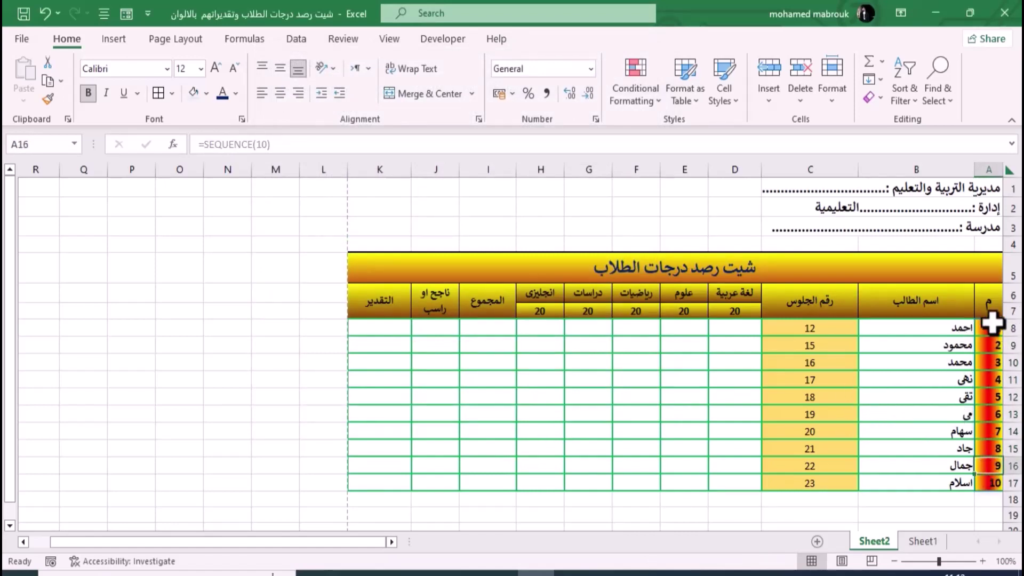
{"action": "left_click_drag", "start_coordinate": [992, 322], "coordinate": [974, 490]}
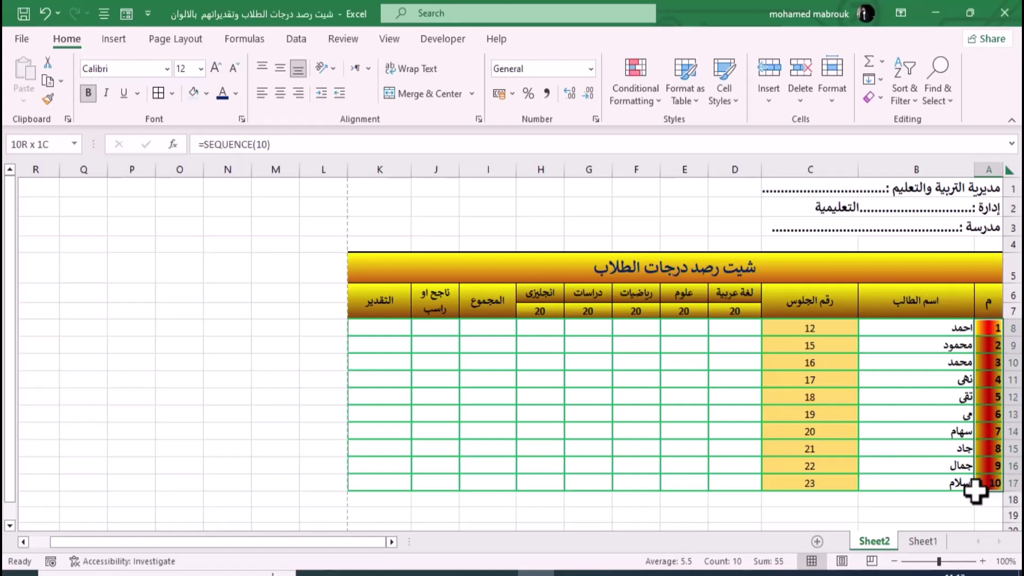
{"action": "left_click", "coordinate": [281, 94]}
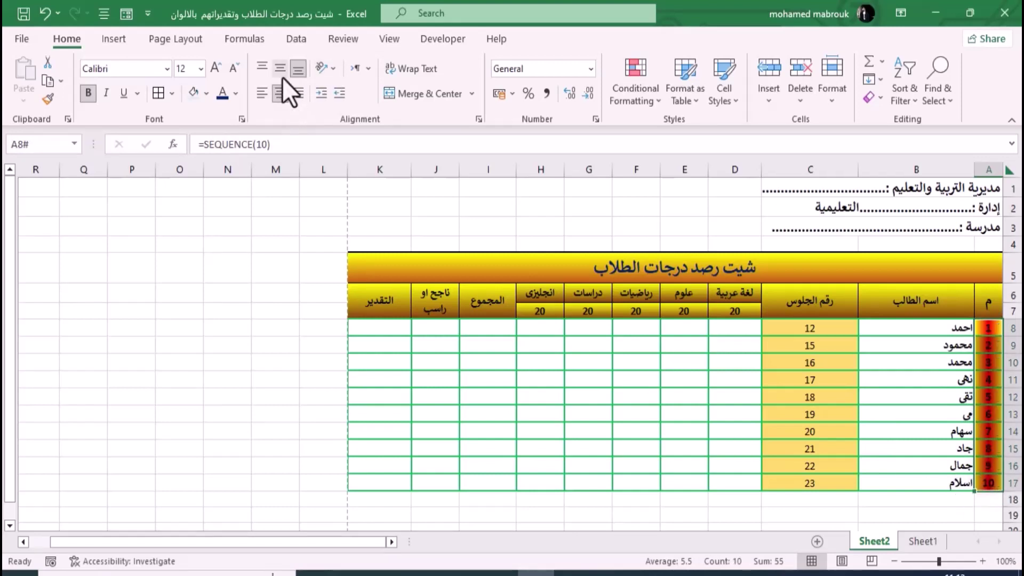
{"action": "left_click", "coordinate": [939, 416]}
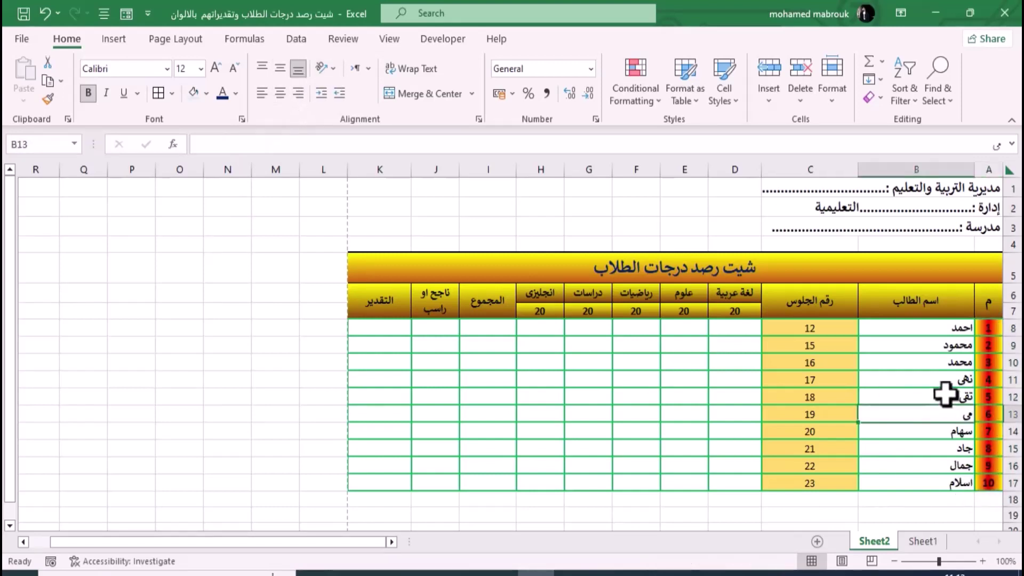
{"action": "left_click", "coordinate": [693, 347]}
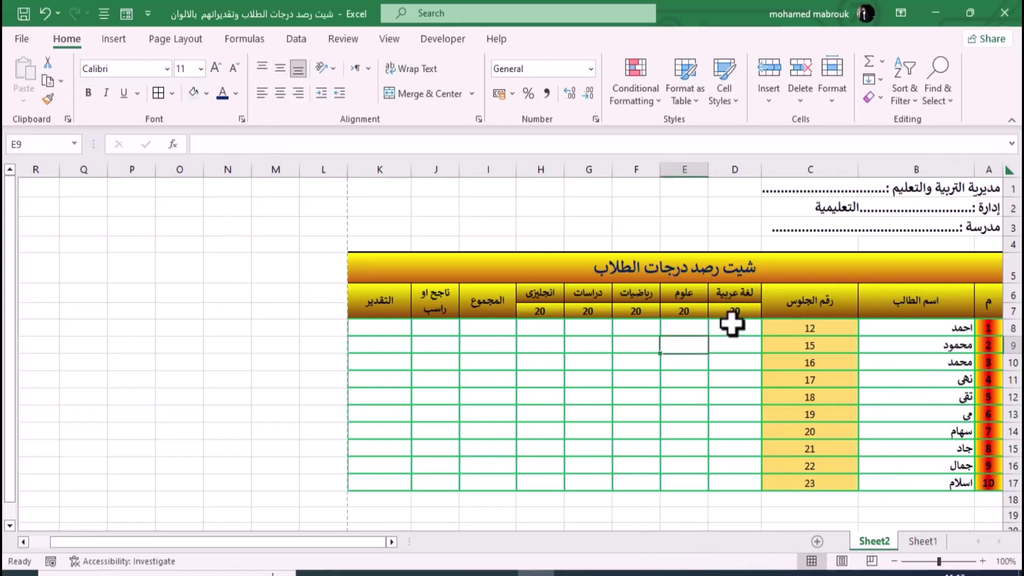
{"action": "left_click_drag", "start_coordinate": [732, 323], "coordinate": [536, 351]}
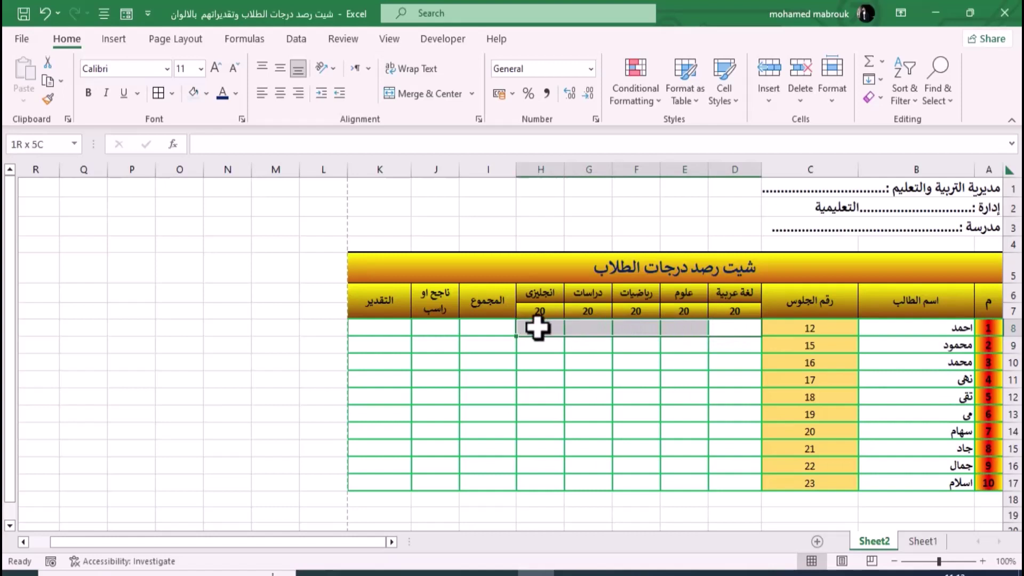
{"action": "left_click_drag", "start_coordinate": [536, 351], "coordinate": [535, 469]}
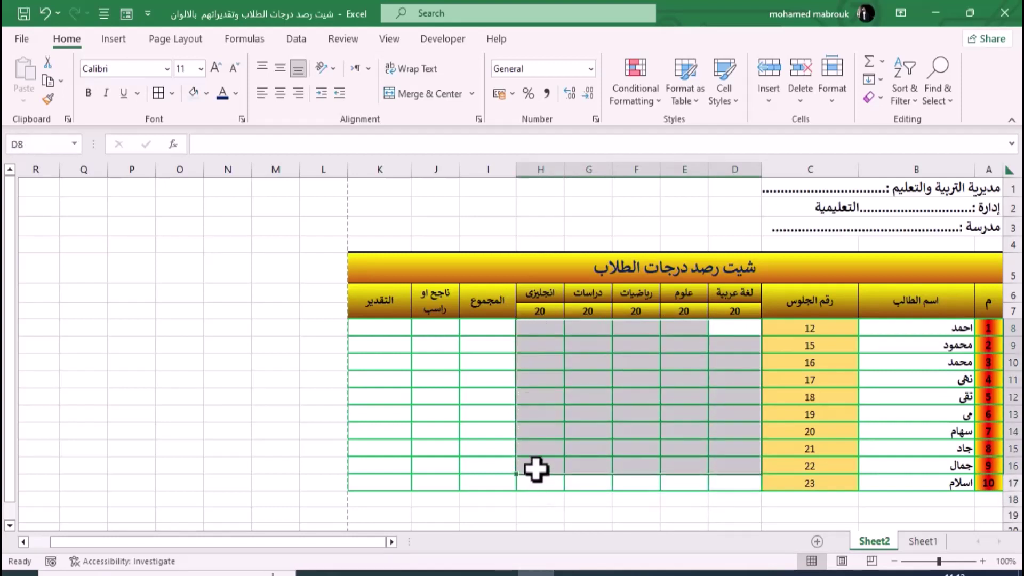
{"action": "left_click", "coordinate": [656, 395]}
{"action": "left_click_drag", "start_coordinate": [732, 324], "coordinate": [546, 476]}
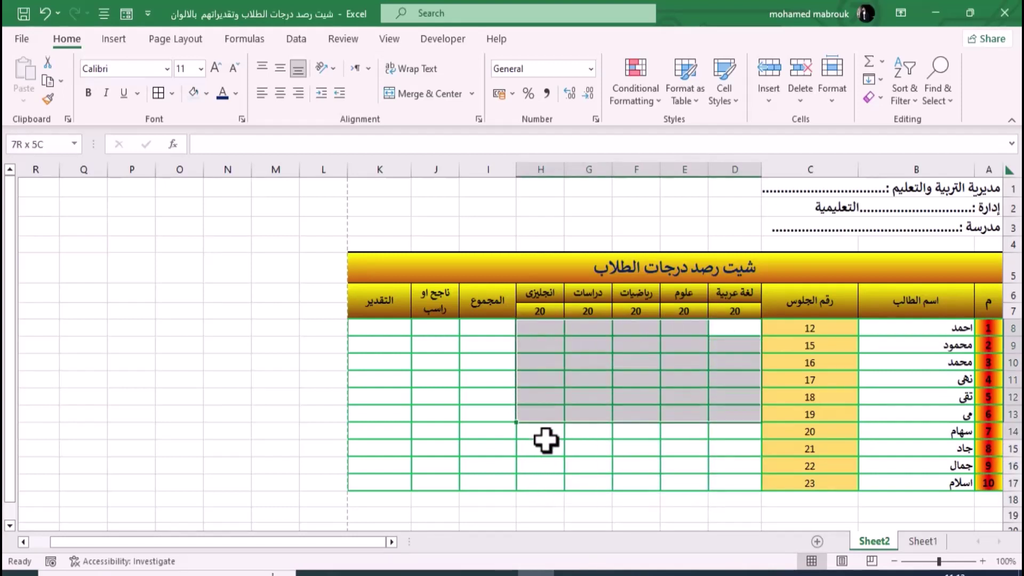
{"action": "left_click", "coordinate": [728, 331]}
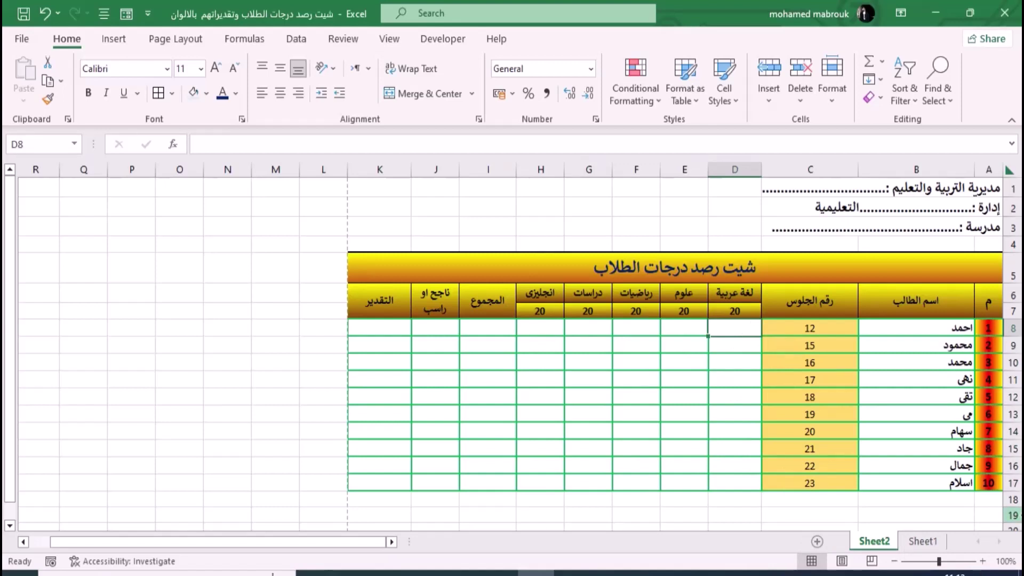
Step: Enter the first five Arabic grades in D8:D12: 15, 12, 17, 13, 11
{"action": "type", "text": "15"}
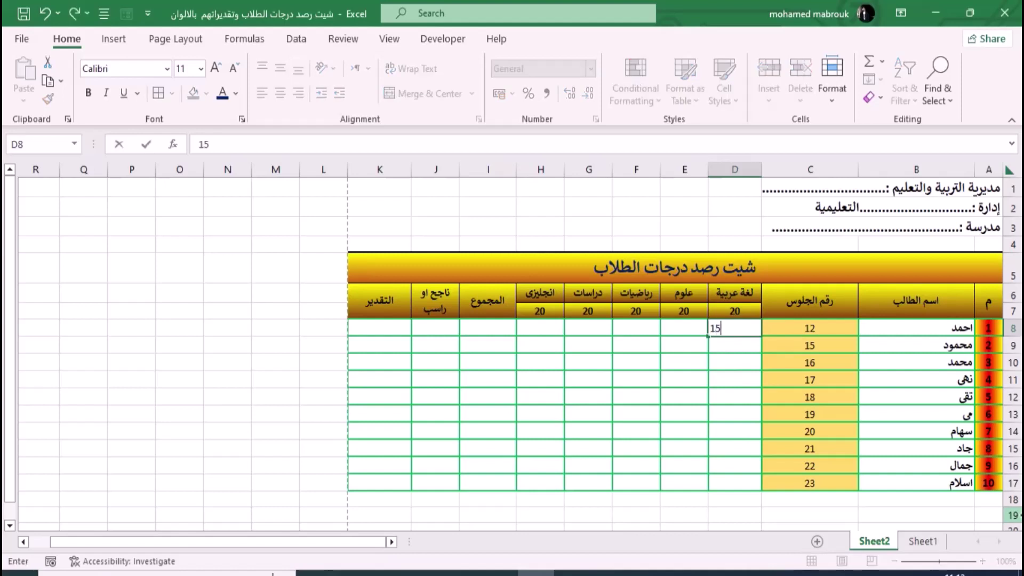
{"action": "key", "text": "Return"}
{"action": "type", "text": "12"}
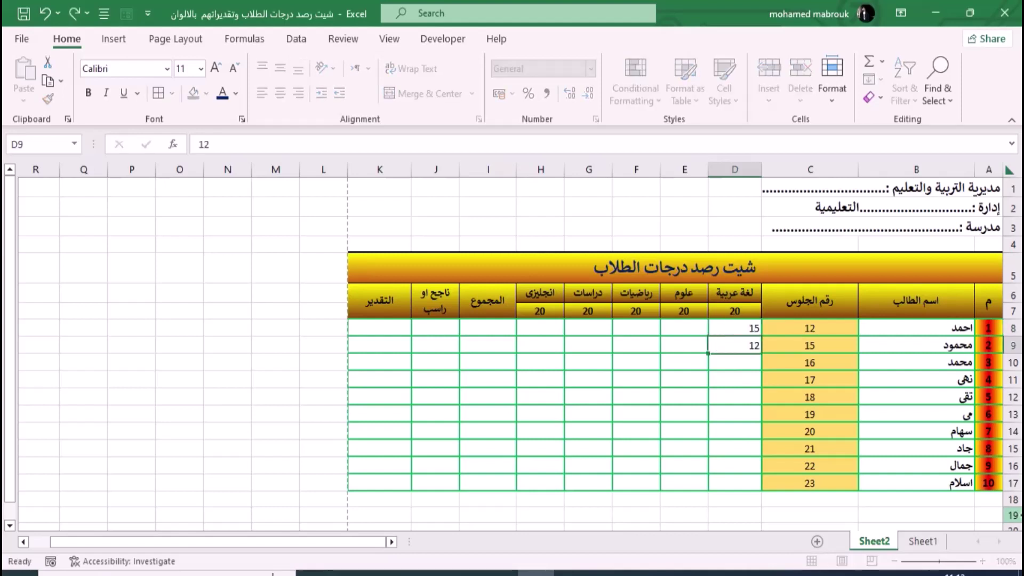
{"action": "key", "text": "Return"}
{"action": "type", "text": "17"}
{"action": "key", "text": "Return"}
{"action": "type", "text": "13"}
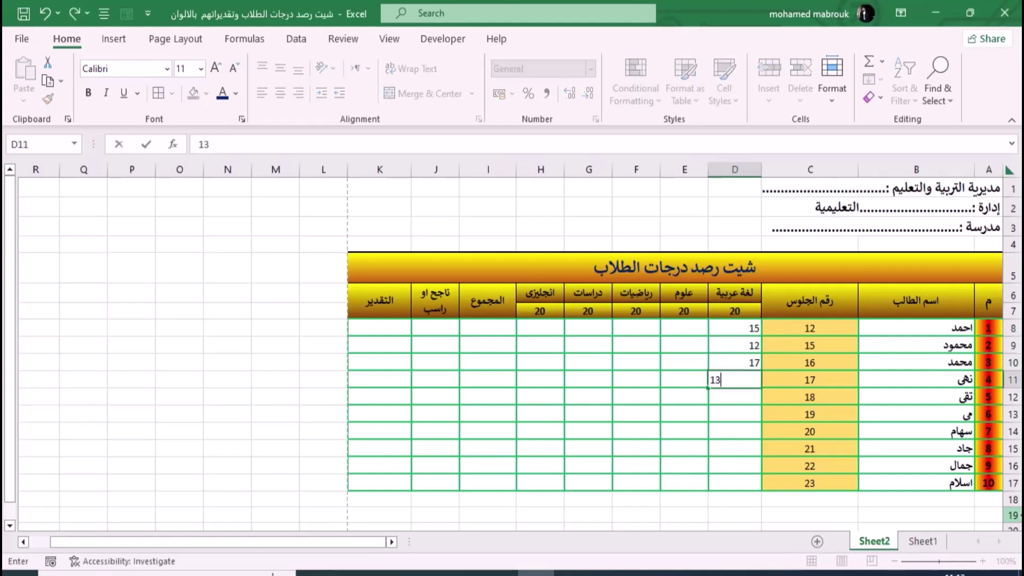
{"action": "key", "text": "Return"}
{"action": "type", "text": "11"}
{"action": "key", "text": "Return"}
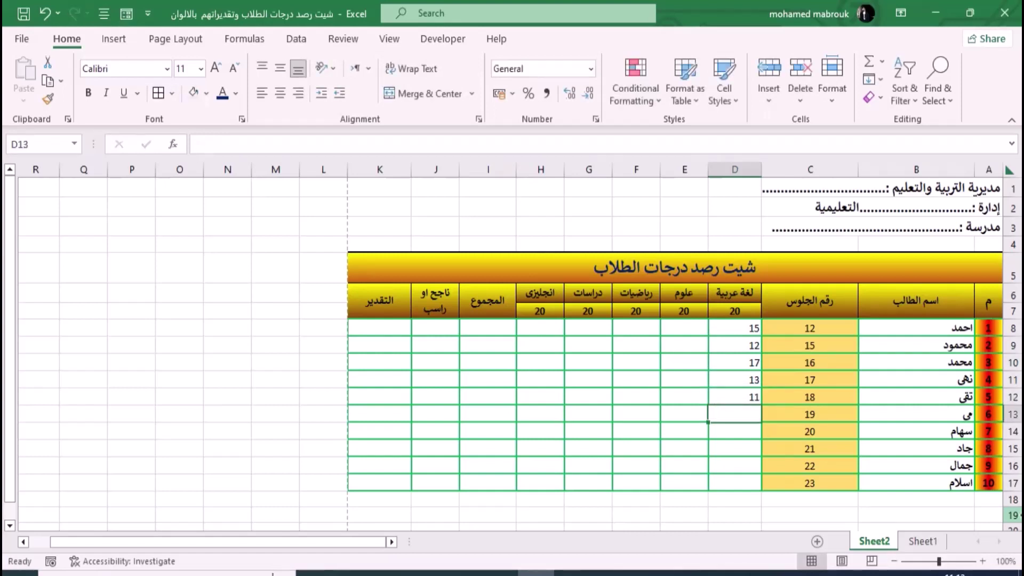
Step: Enter the remaining Arabic grades in D13:D17: 15, 18, 20, 16, 5
{"action": "type", "text": "15"}
{"action": "key", "text": "Return"}
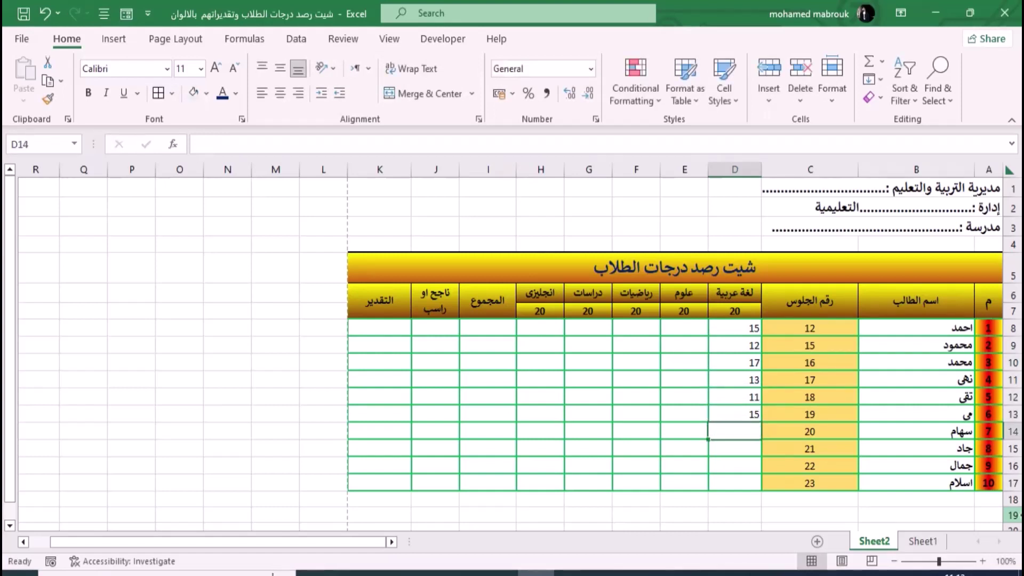
{"action": "type", "text": "18"}
{"action": "key", "text": "Return"}
{"action": "type", "text": "2"}
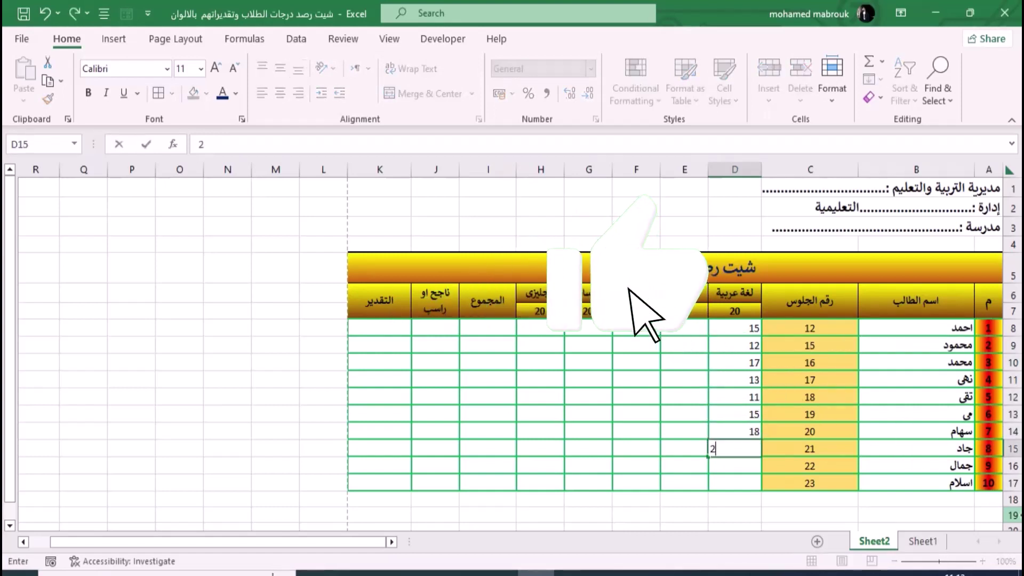
{"action": "type", "text": "0"}
{"action": "key", "text": "Return"}
{"action": "type", "text": "16"}
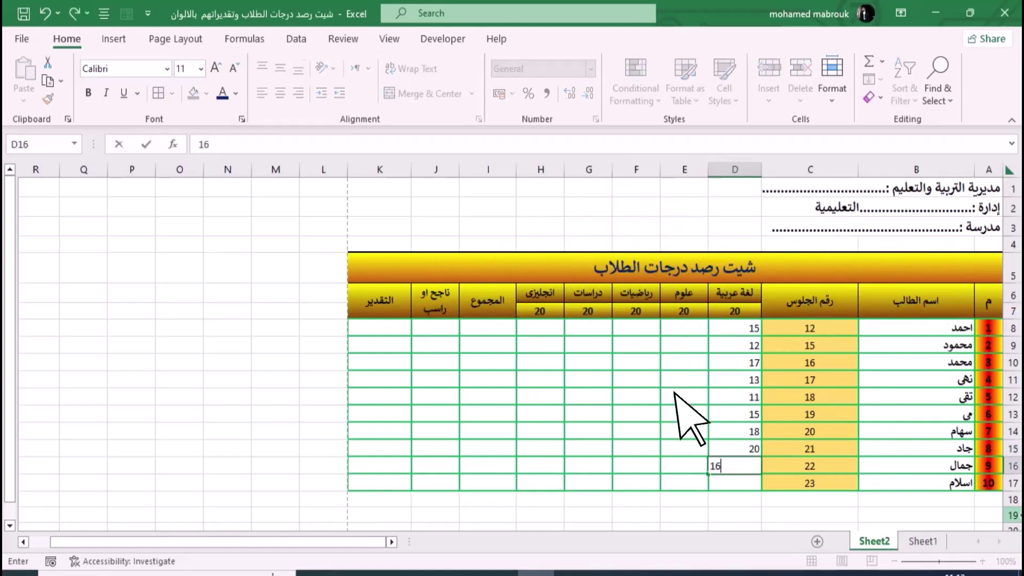
{"action": "key", "text": "Return"}
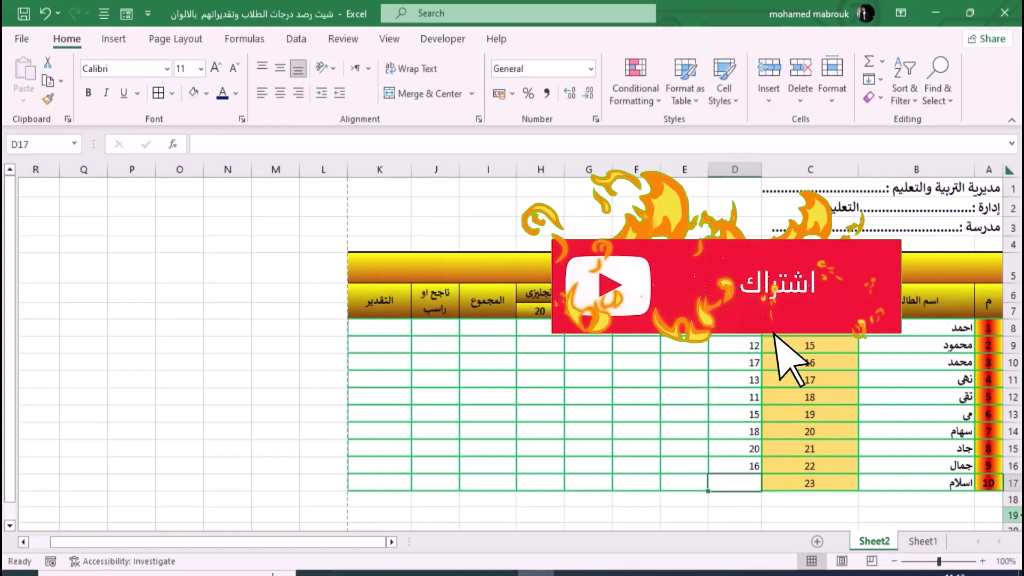
{"action": "type", "text": "5"}
{"action": "key", "text": "Tab"}
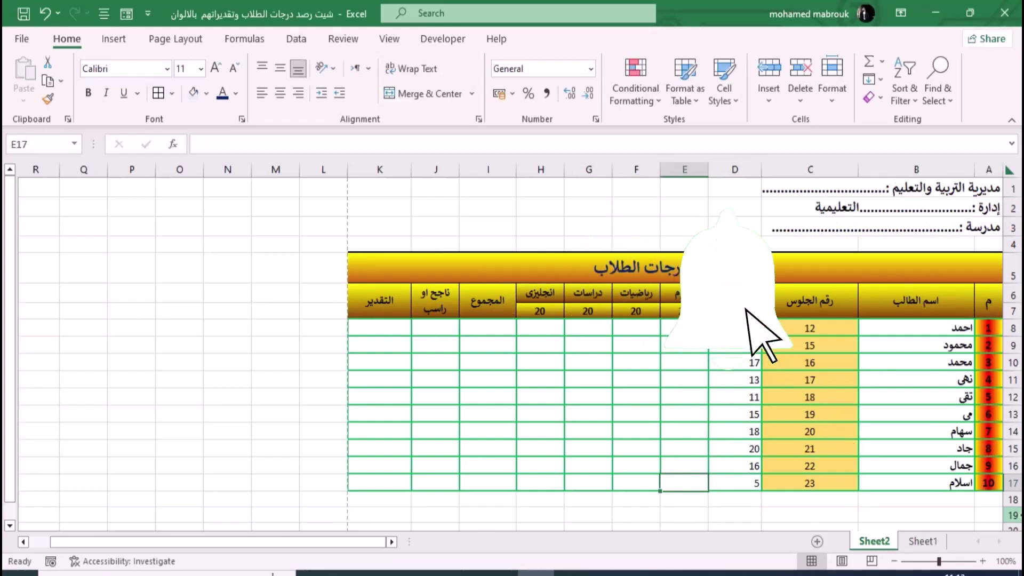
{"action": "key", "text": "Up"}
{"action": "key", "text": "Up"}
{"action": "key", "text": "Up"}
{"action": "key", "text": "Up"}
{"action": "key", "text": "Up"}
{"action": "key", "text": "Up"}
{"action": "key", "text": "Up"}
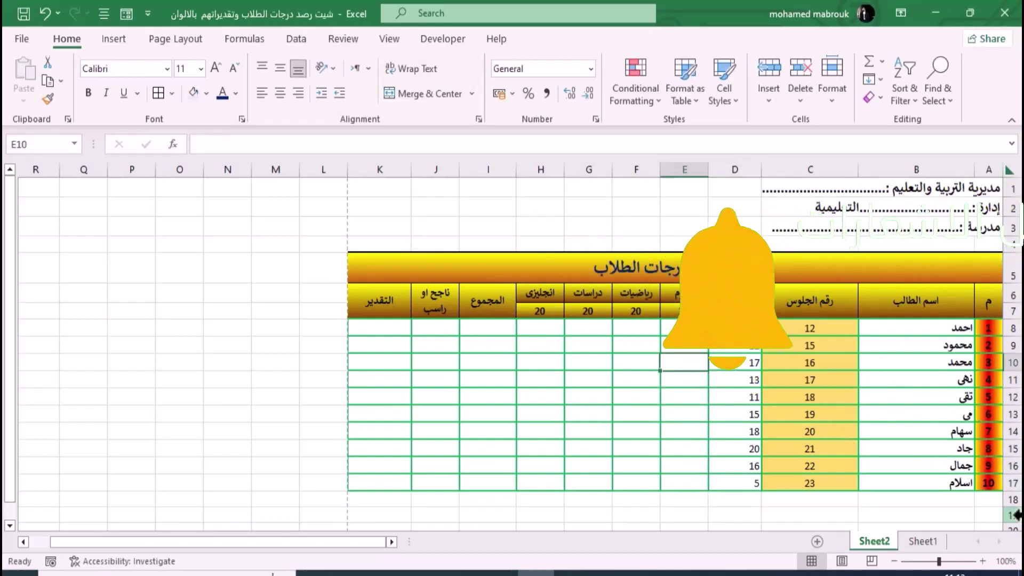
{"action": "key", "text": "Up"}
{"action": "key", "text": "Up"}
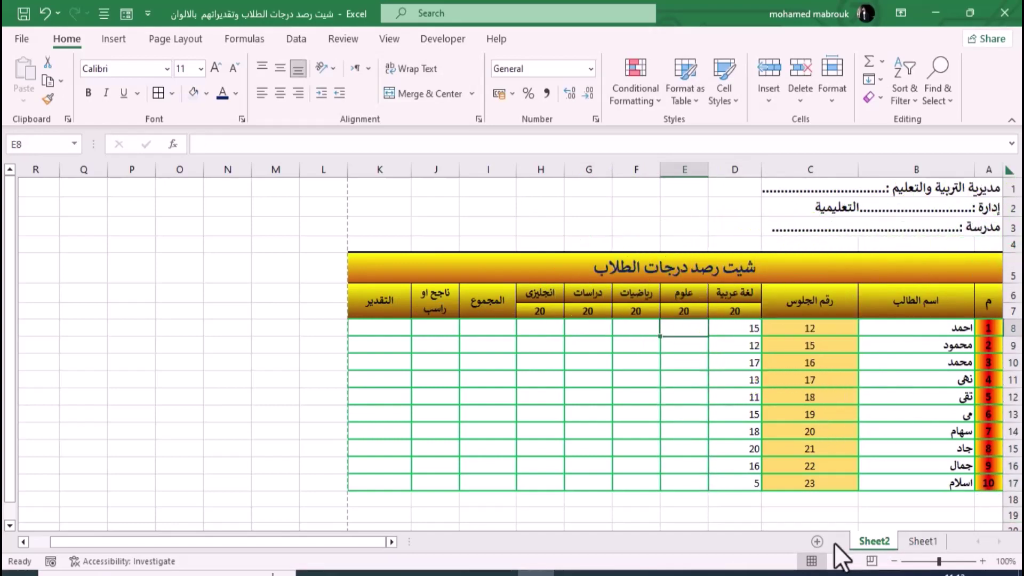
Step: Copy the science-to-English grades E8:H17 from Sheet1
{"action": "left_click", "coordinate": [919, 542]}
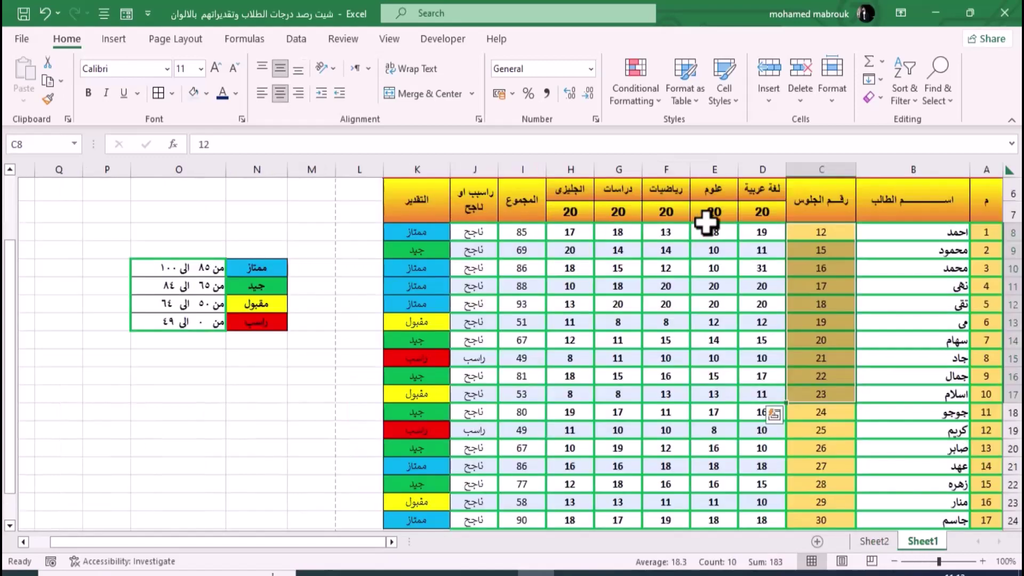
{"action": "mouse_move", "coordinate": [748, 233]}
{"action": "left_mouse_down"}
{"action": "mouse_move", "coordinate": [585, 267]}
{"action": "mouse_move", "coordinate": [587, 360]}
{"action": "left_mouse_up"}
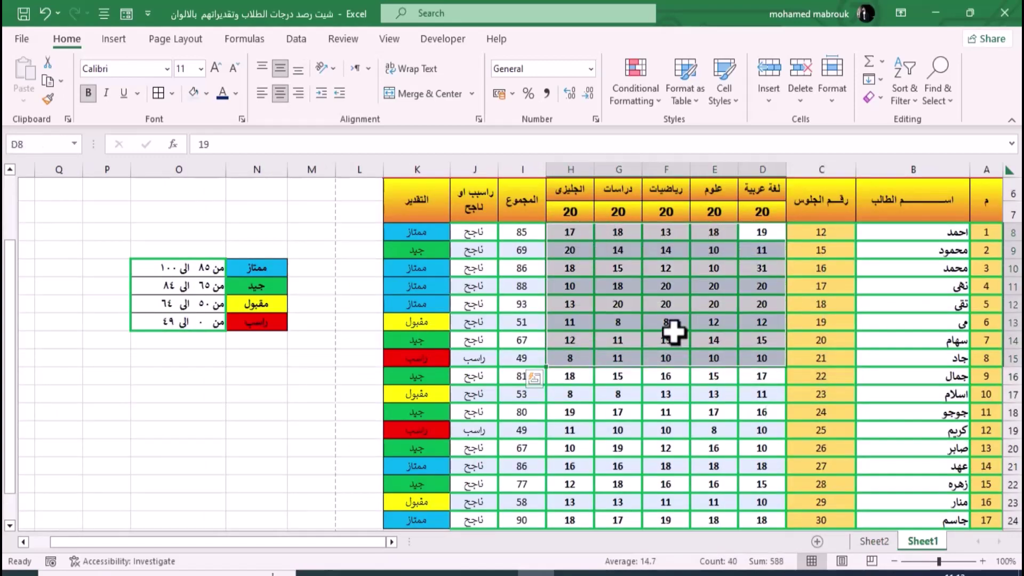
{"action": "left_click", "coordinate": [667, 339]}
{"action": "mouse_move", "coordinate": [712, 229]}
{"action": "left_mouse_down"}
{"action": "mouse_move", "coordinate": [698, 395]}
{"action": "mouse_move", "coordinate": [577, 400]}
{"action": "left_mouse_up"}
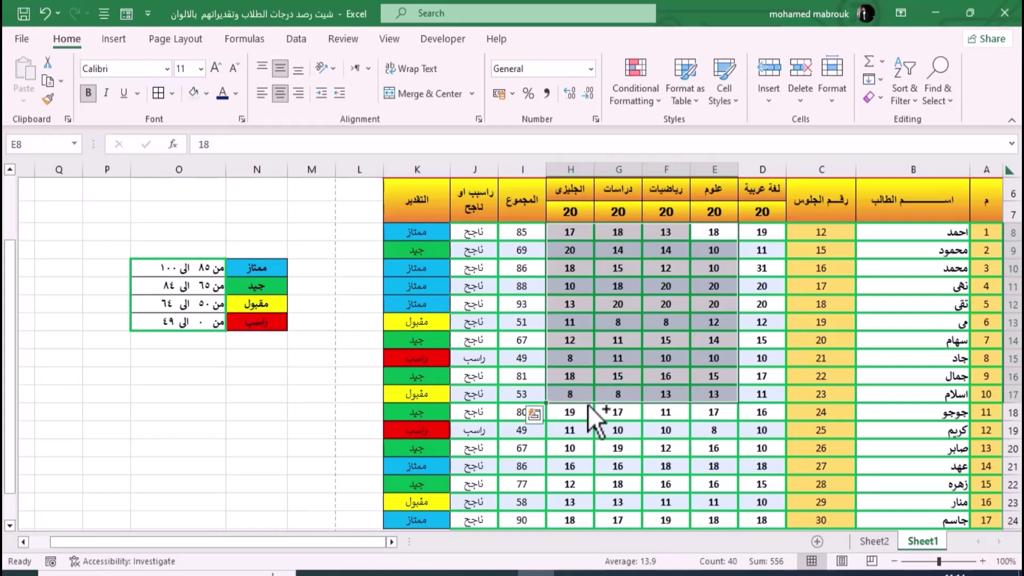
{"action": "key", "text": "ctrl+c"}
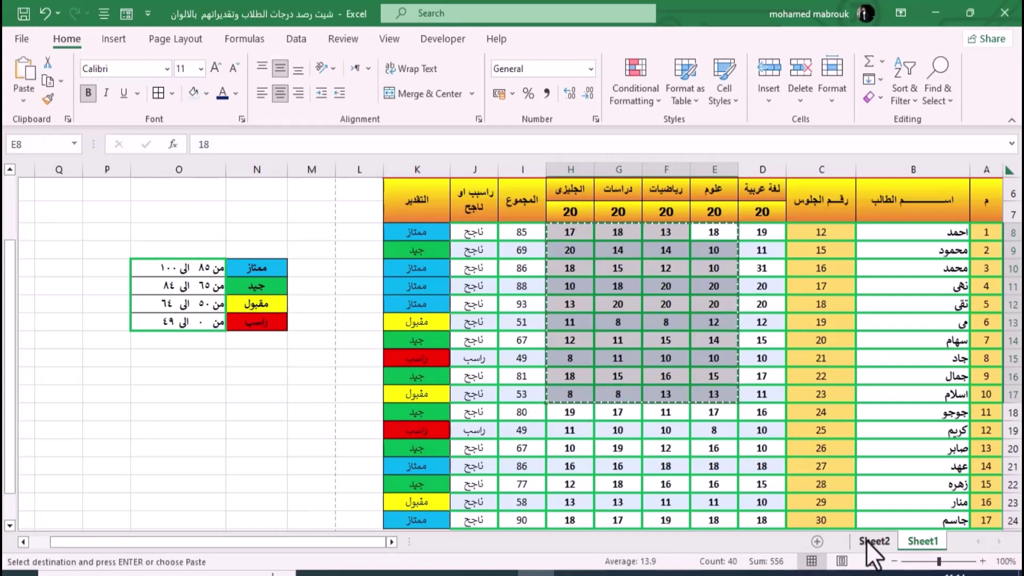
Step: Paste the copied grades into E8:H17 on Sheet2
{"action": "left_click", "coordinate": [872, 541]}
{"action": "left_click_drag", "start_coordinate": [685, 329], "coordinate": [556, 481]}
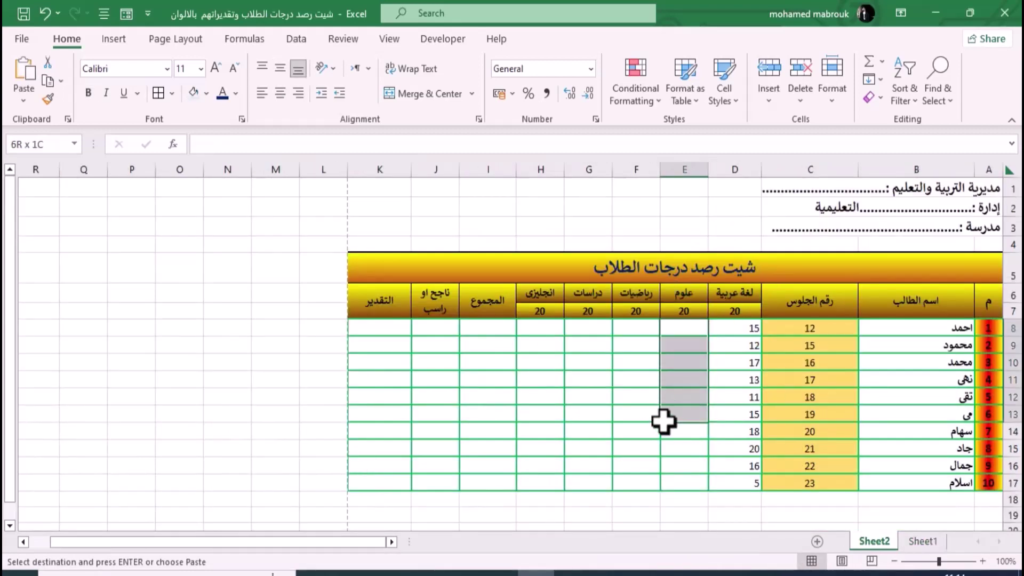
{"action": "key", "text": "ctrl+v"}
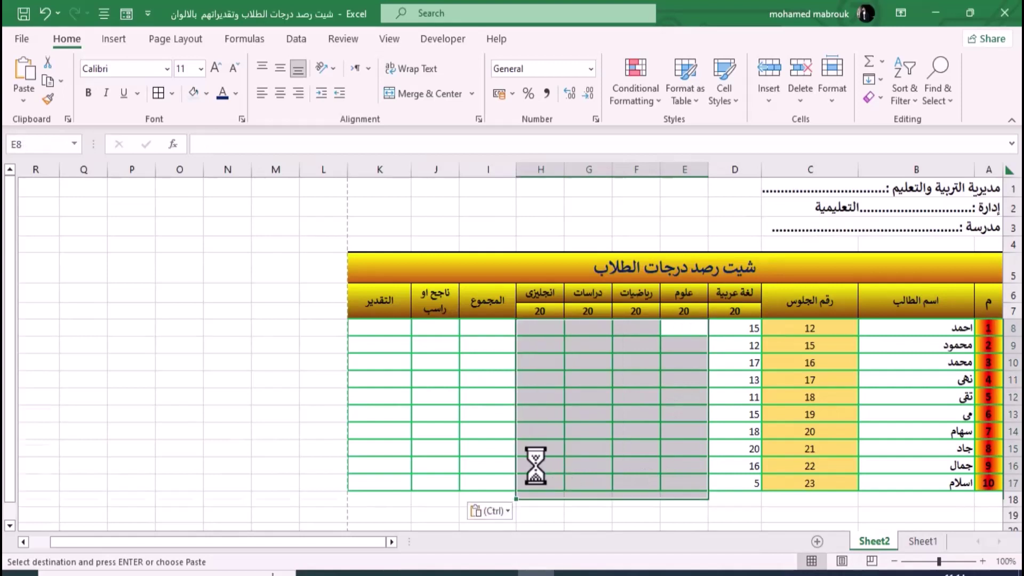
{"action": "left_click", "coordinate": [360, 424]}
{"action": "left_click", "coordinate": [638, 389]}
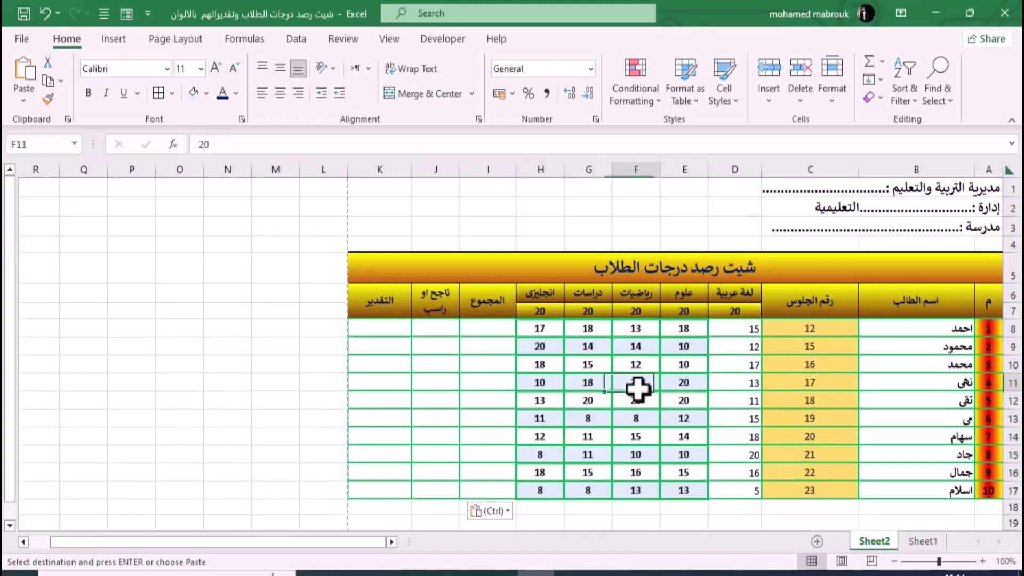
Step: Format Painter the science grade cell's formatting onto the Arabic grades D8:D17
{"action": "left_click", "coordinate": [688, 330]}
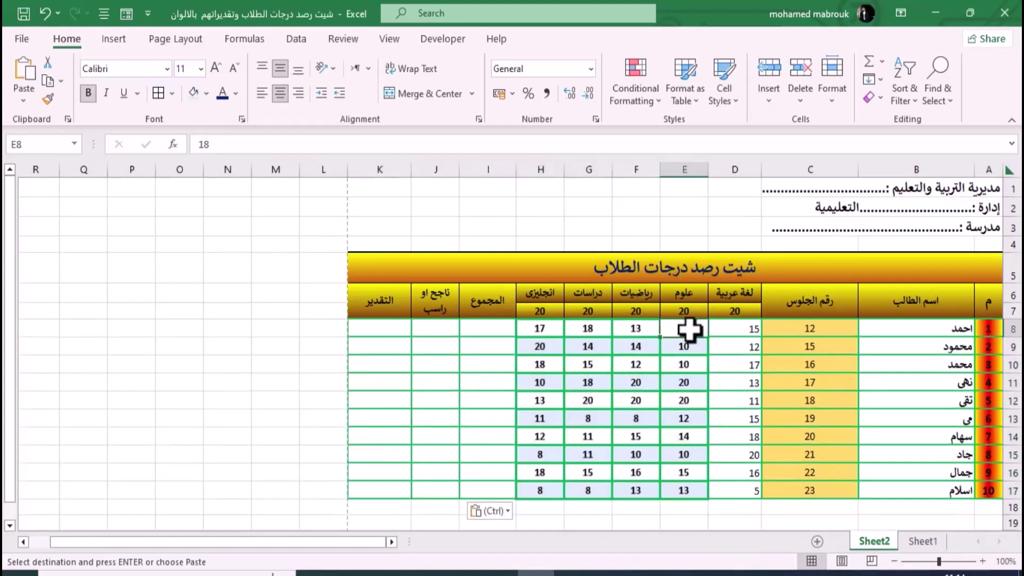
{"action": "left_click", "coordinate": [653, 405]}
{"action": "left_click", "coordinate": [737, 326]}
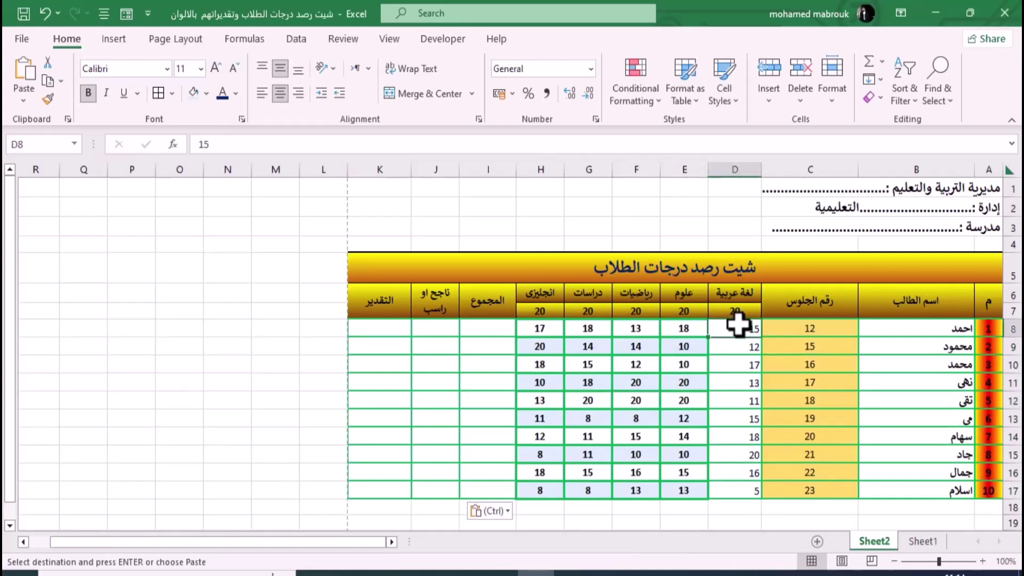
{"action": "left_click", "coordinate": [608, 397]}
{"action": "left_click", "coordinate": [682, 328]}
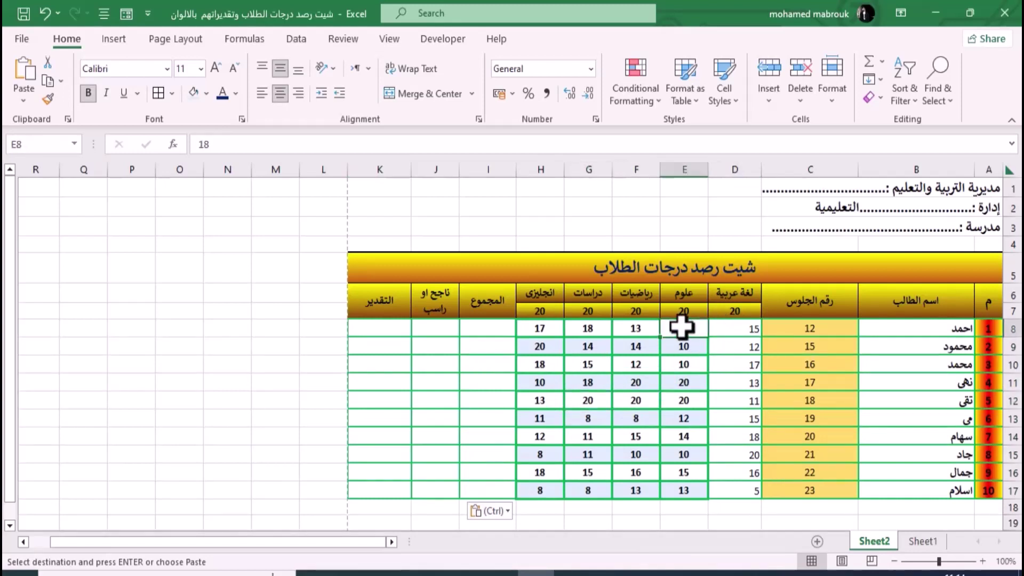
{"action": "left_click", "coordinate": [48, 98]}
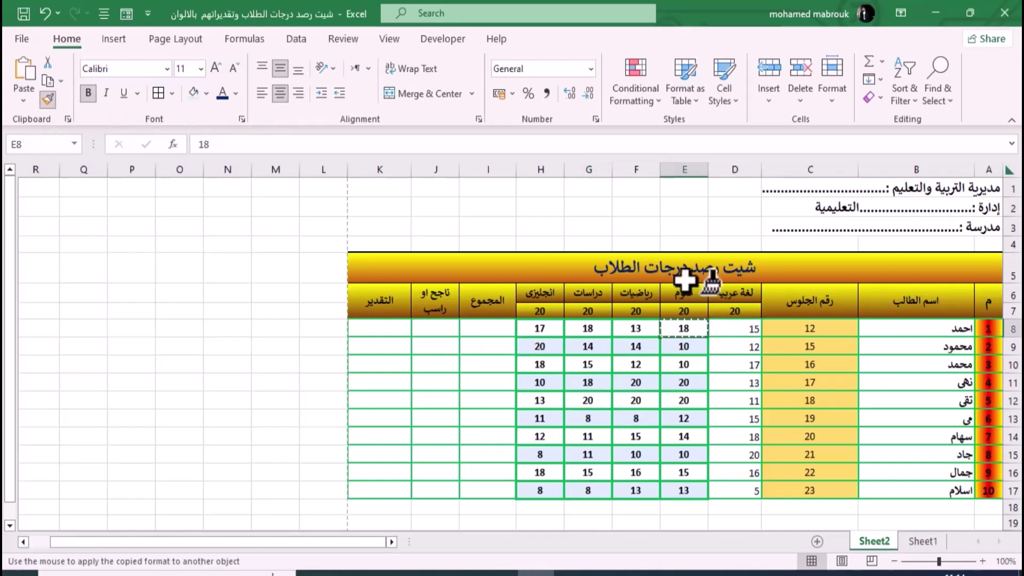
{"action": "left_click_drag", "start_coordinate": [736, 333], "coordinate": [738, 492]}
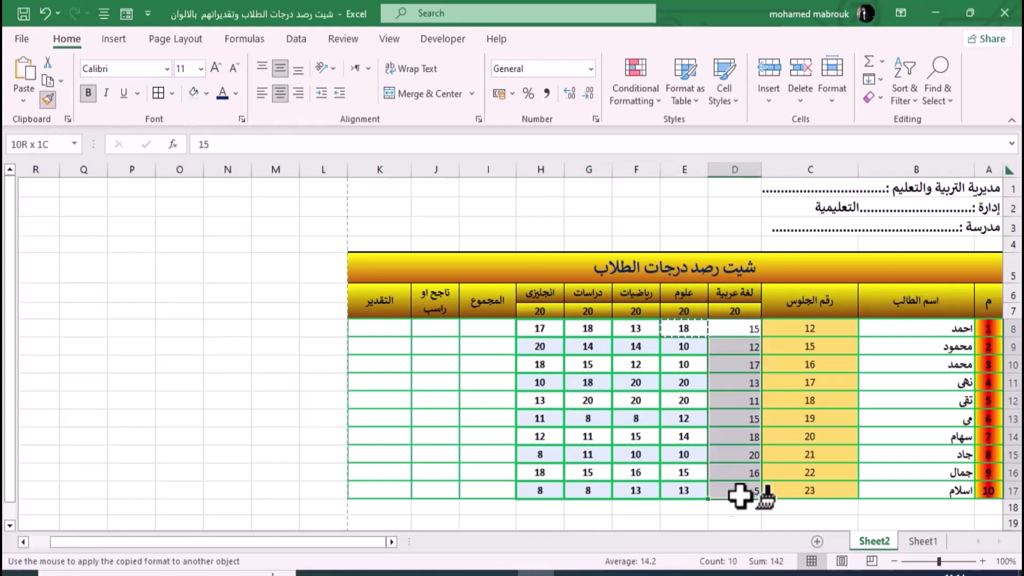
{"action": "left_click", "coordinate": [728, 381]}
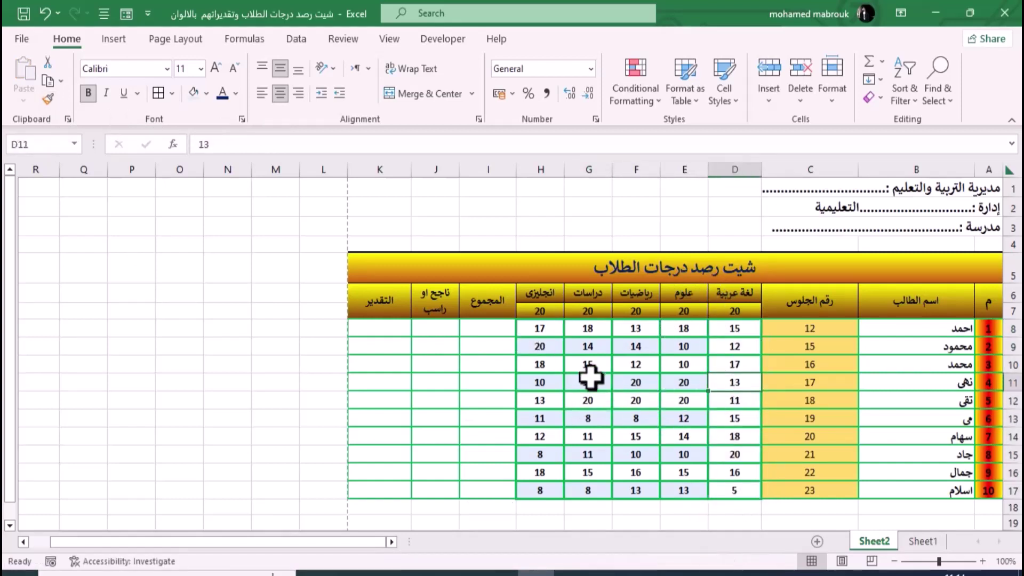
{"action": "left_click", "coordinate": [596, 418]}
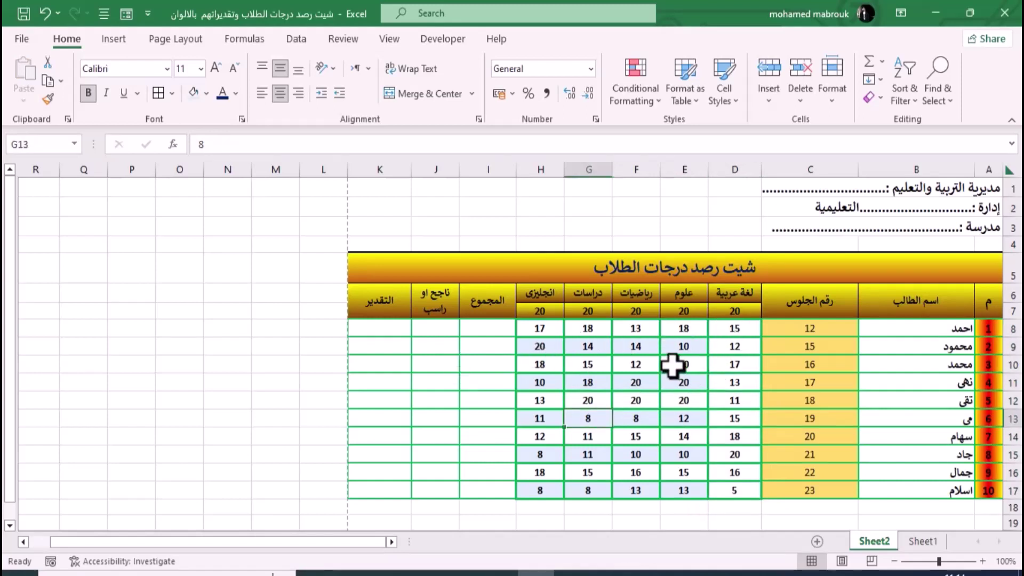
Step: Select the first two students' grade rows in the table
{"action": "left_click_drag", "start_coordinate": [733, 331], "coordinate": [549, 341]}
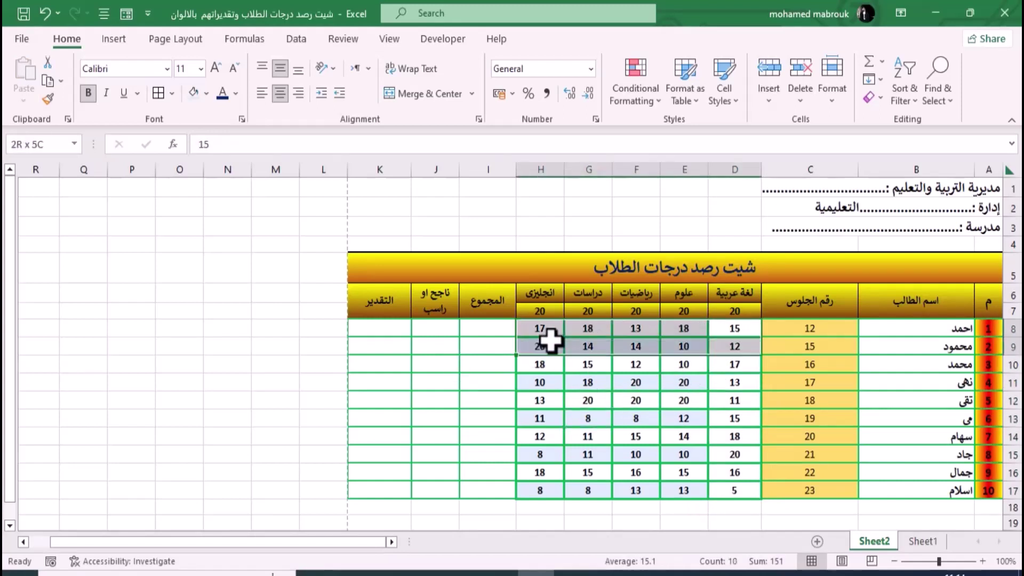
{"action": "left_click", "coordinate": [653, 417]}
{"action": "left_click_drag", "start_coordinate": [745, 332], "coordinate": [540, 328]}
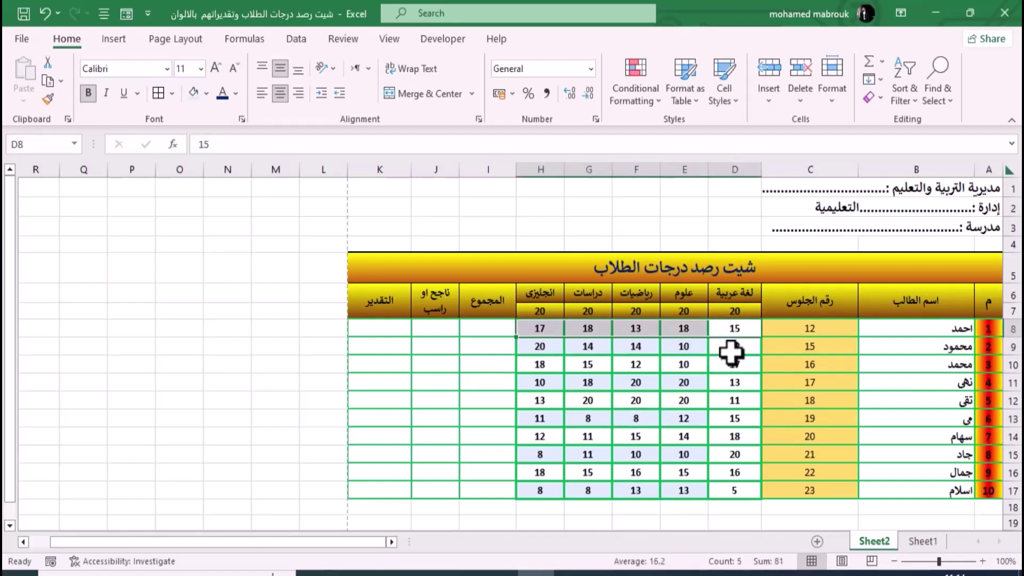
{"action": "left_click_drag", "start_coordinate": [730, 348], "coordinate": [539, 346]}
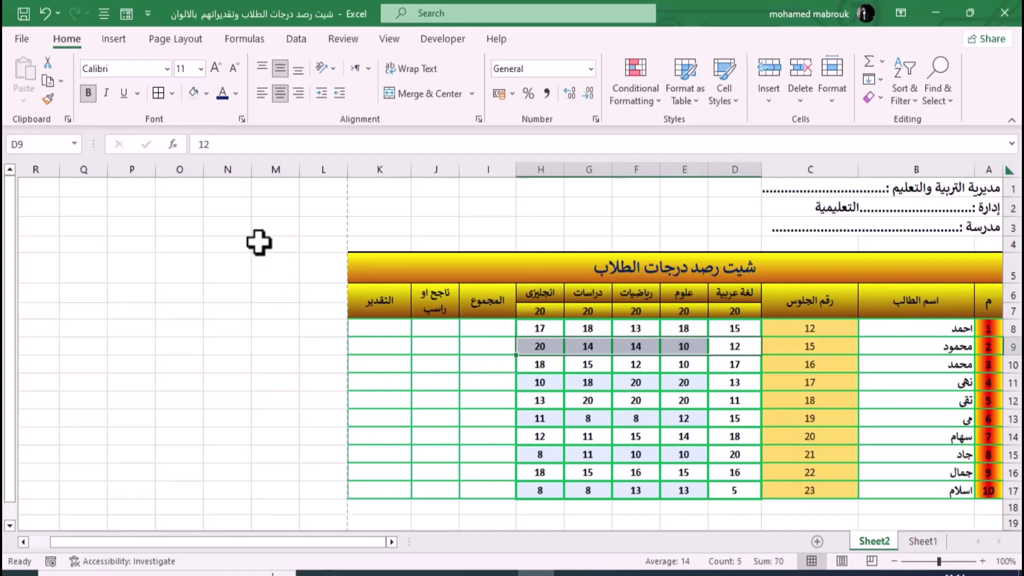
Step: Give the second student's grade row a pale gold fill
{"action": "left_click", "coordinate": [205, 94]}
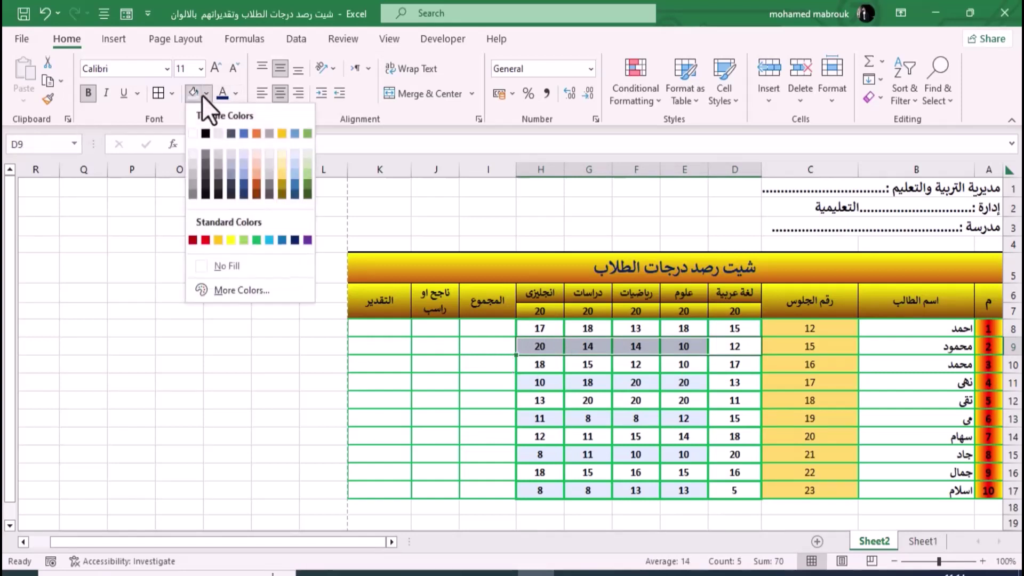
{"action": "left_click", "coordinate": [282, 167]}
{"action": "left_click", "coordinate": [592, 401]}
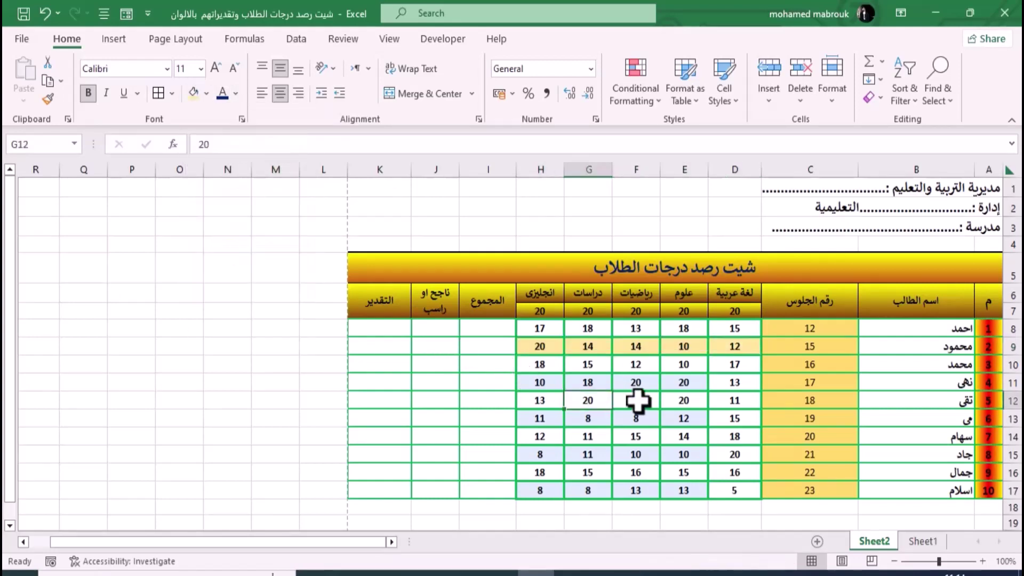
Step: Format Painter the D8:H9 alternating shading onto rows D10:H17
{"action": "left_click_drag", "start_coordinate": [732, 328], "coordinate": [555, 346]}
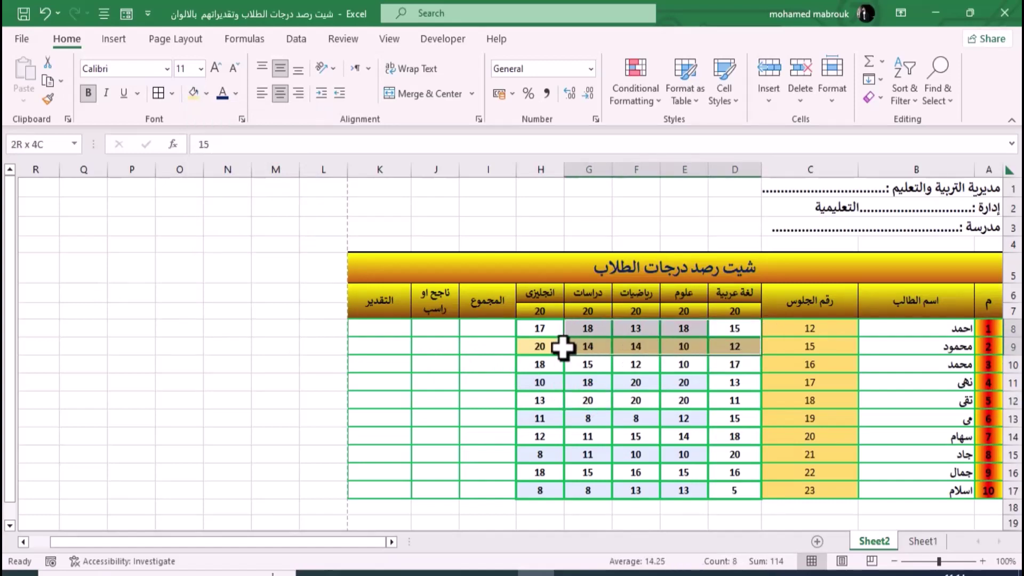
{"action": "left_click", "coordinate": [46, 101]}
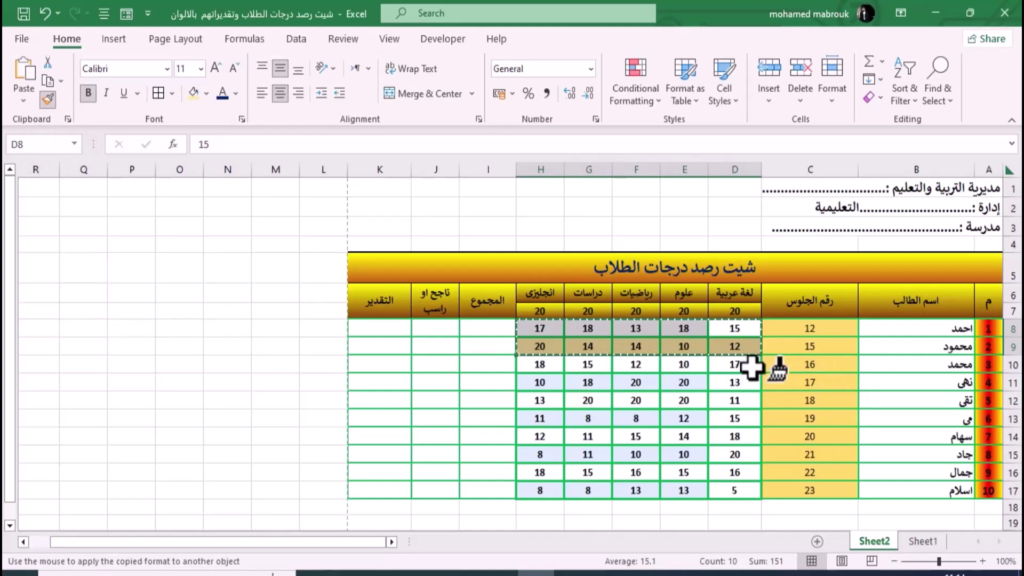
{"action": "left_click_drag", "start_coordinate": [751, 367], "coordinate": [541, 494]}
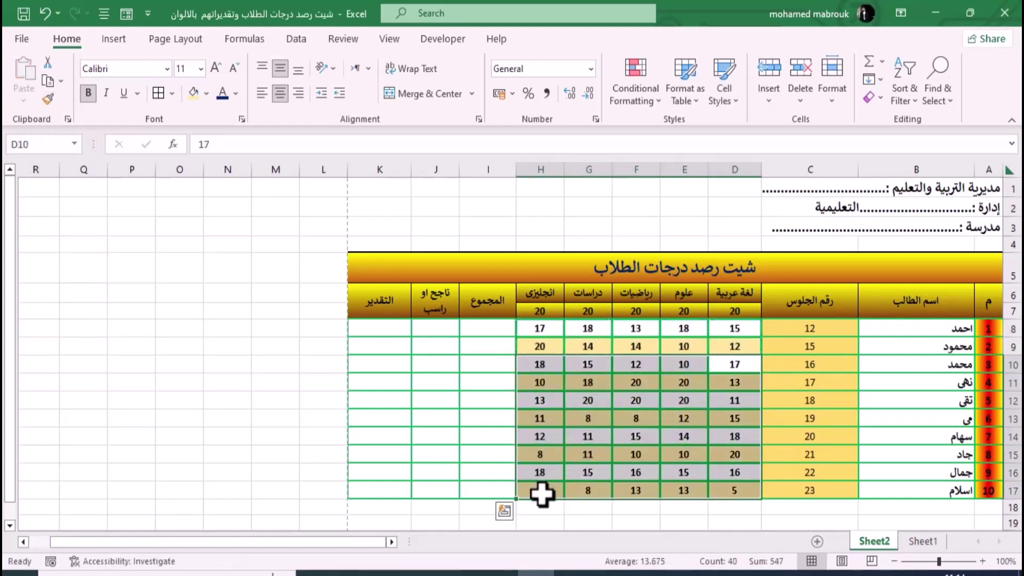
{"action": "left_click_drag", "start_coordinate": [685, 414], "coordinate": [684, 401]}
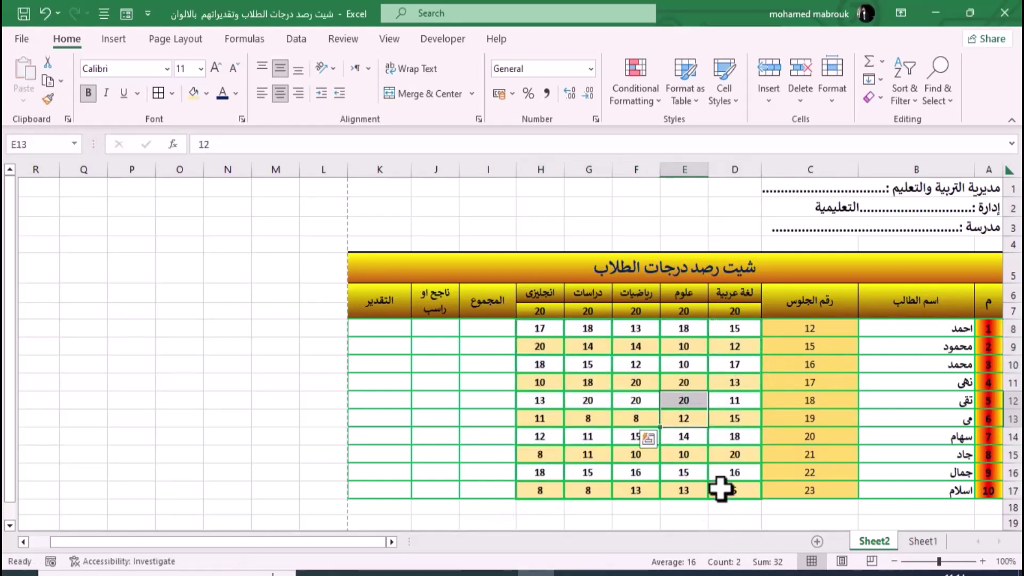
{"action": "left_click", "coordinate": [541, 420]}
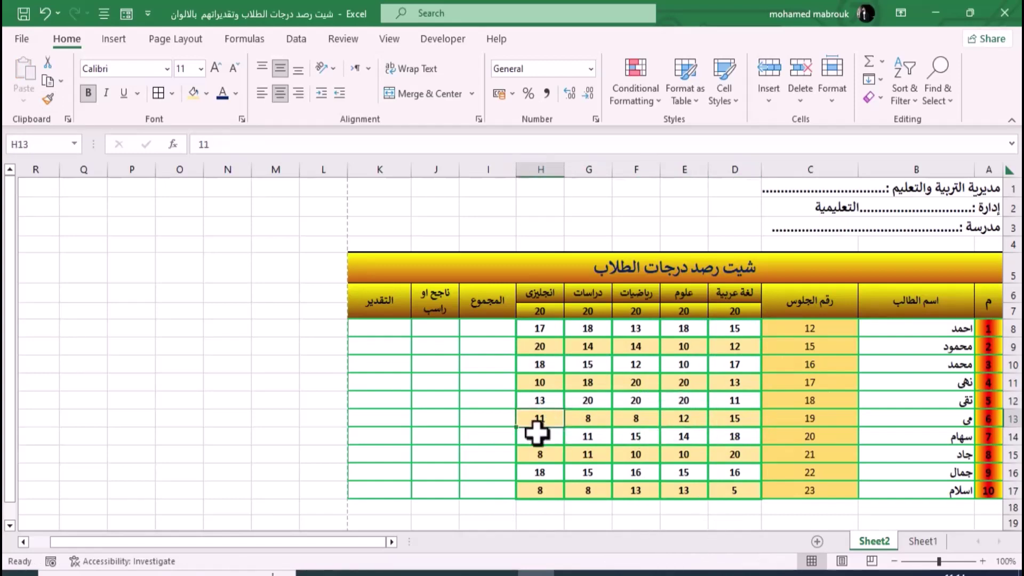
{"action": "scroll", "coordinate": [536, 433], "scroll_direction": "down", "scroll_amount": 1}
{"action": "scroll", "coordinate": [533, 431], "scroll_direction": "up", "scroll_amount": 1}
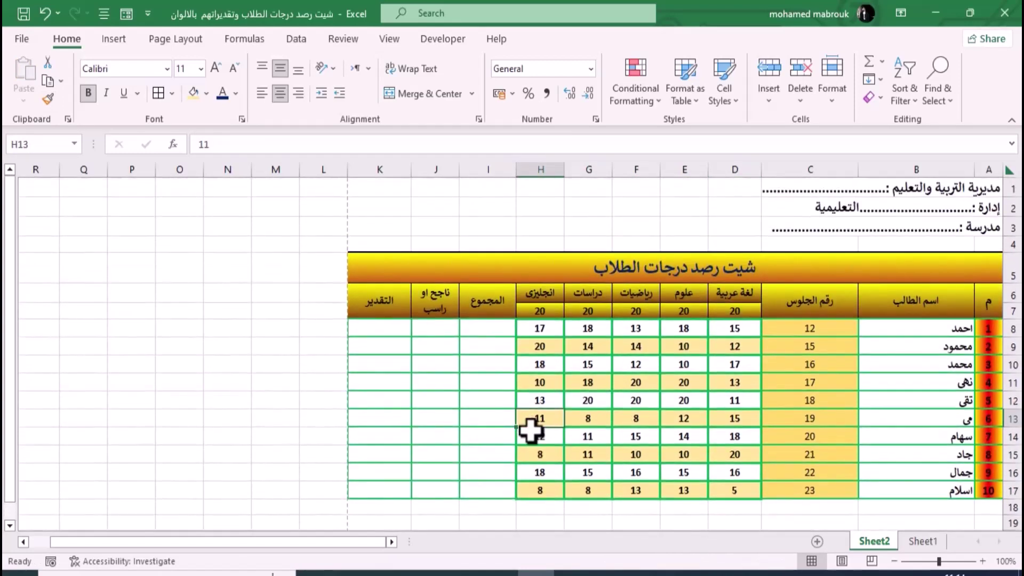
Step: Enter =SUM(D8:H8) in I8 to total the first student's scores, giving 81
{"action": "left_click", "coordinate": [503, 328]}
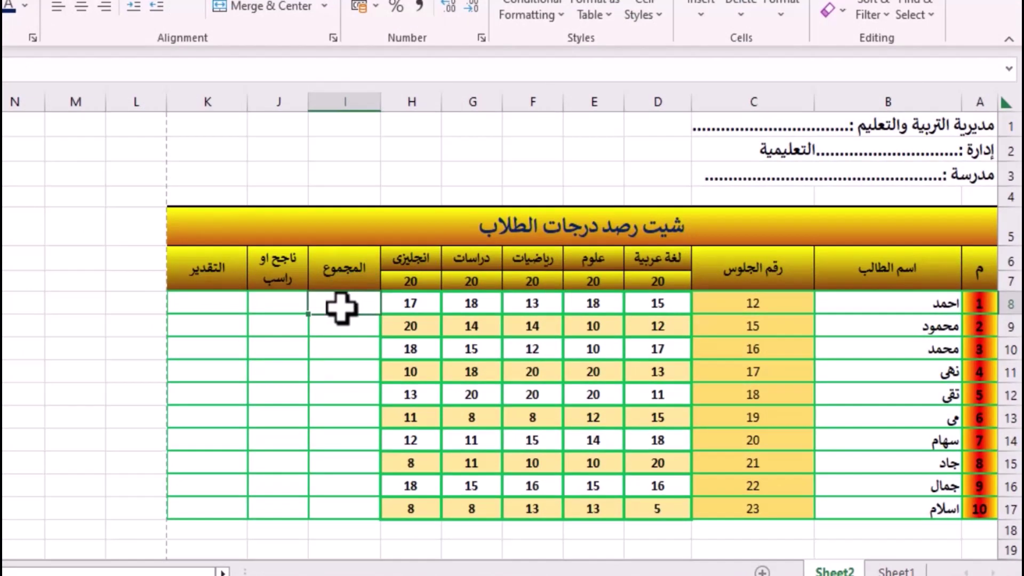
{"action": "type", "text": "="}
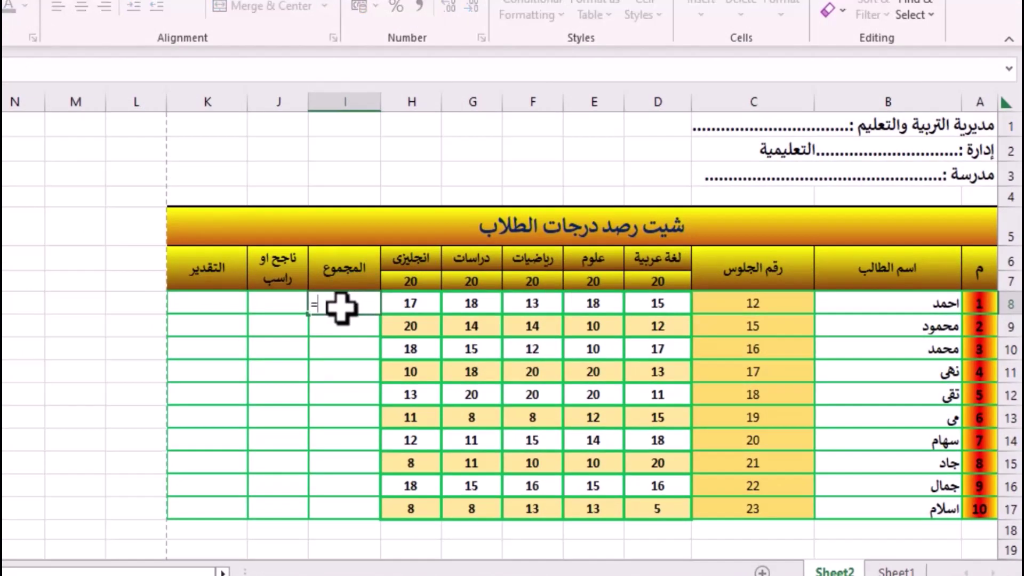
{"action": "type", "text": "s"}
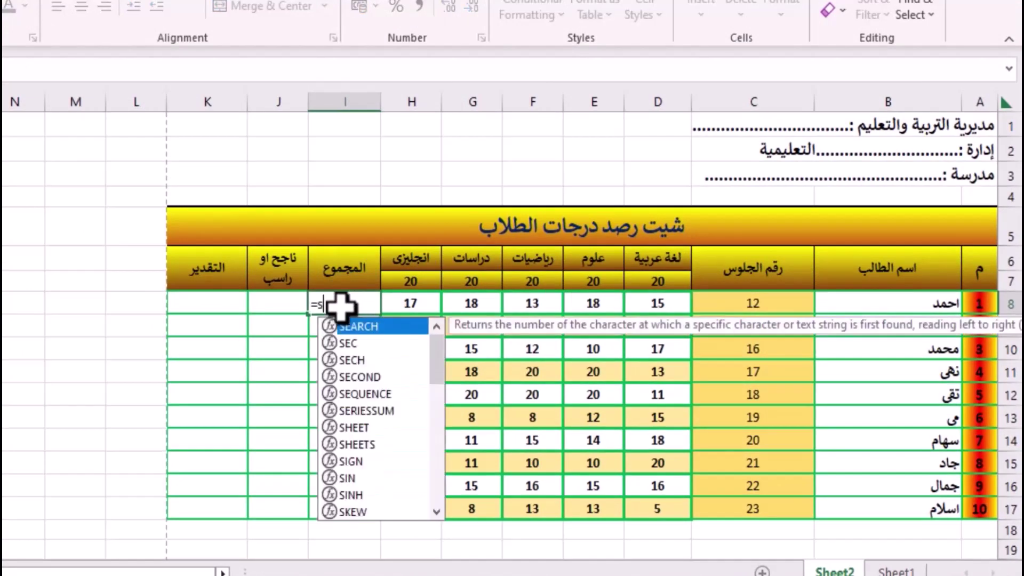
{"action": "type", "text": "u"}
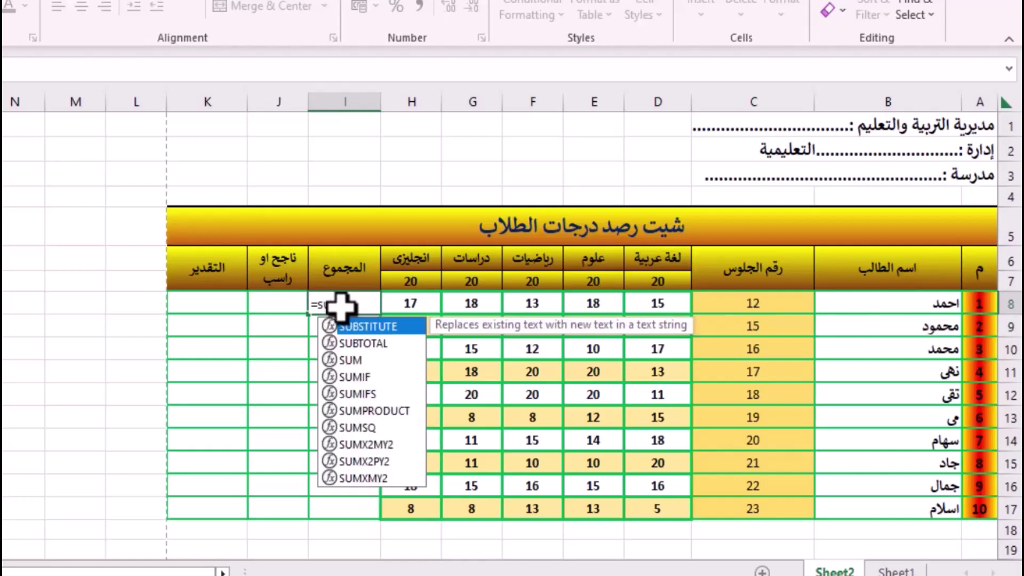
{"action": "left_click", "coordinate": [356, 360]}
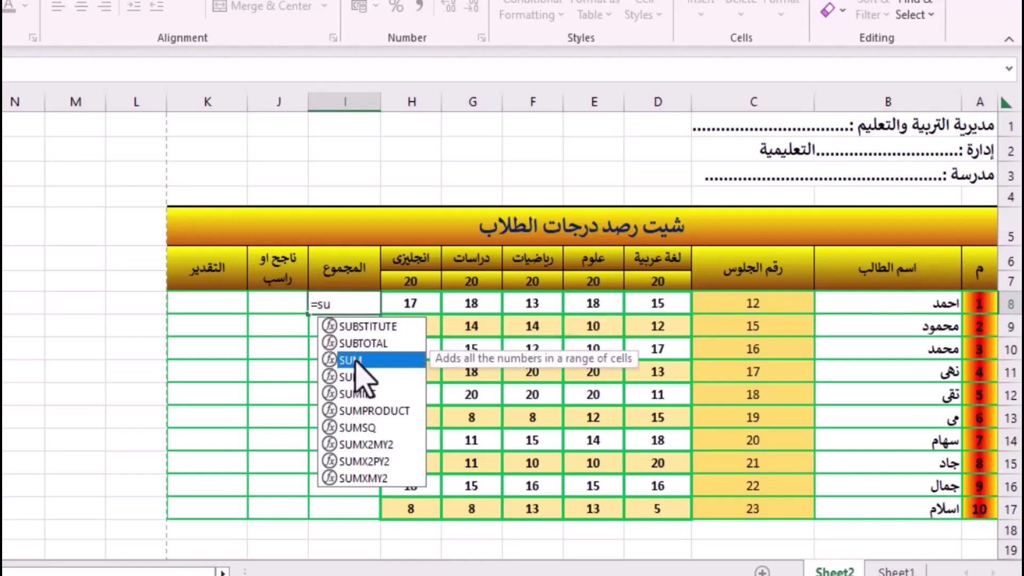
{"action": "double_click", "coordinate": [356, 362]}
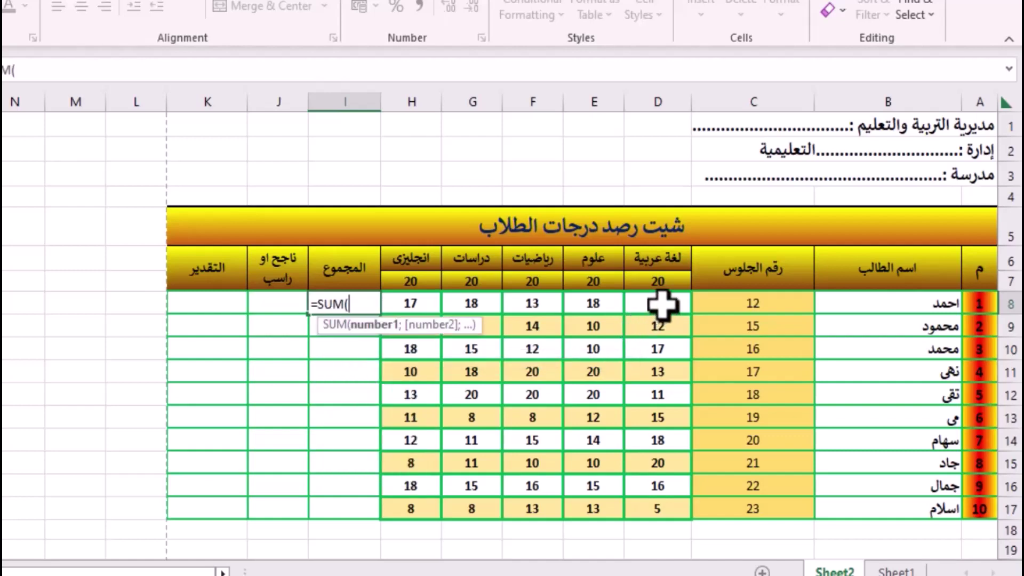
{"action": "left_click_drag", "start_coordinate": [661, 304], "coordinate": [419, 304]}
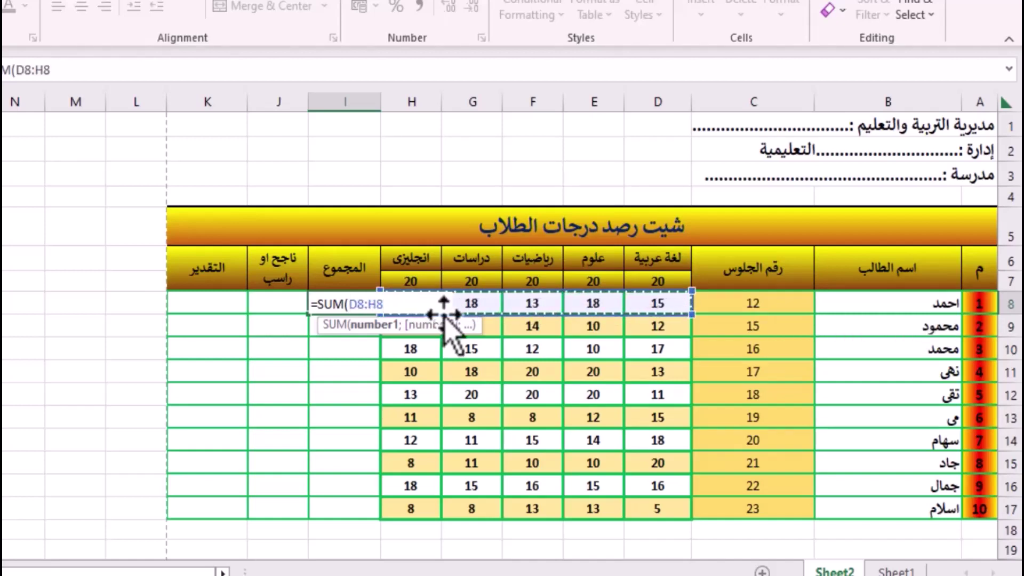
{"action": "key", "text": "Return"}
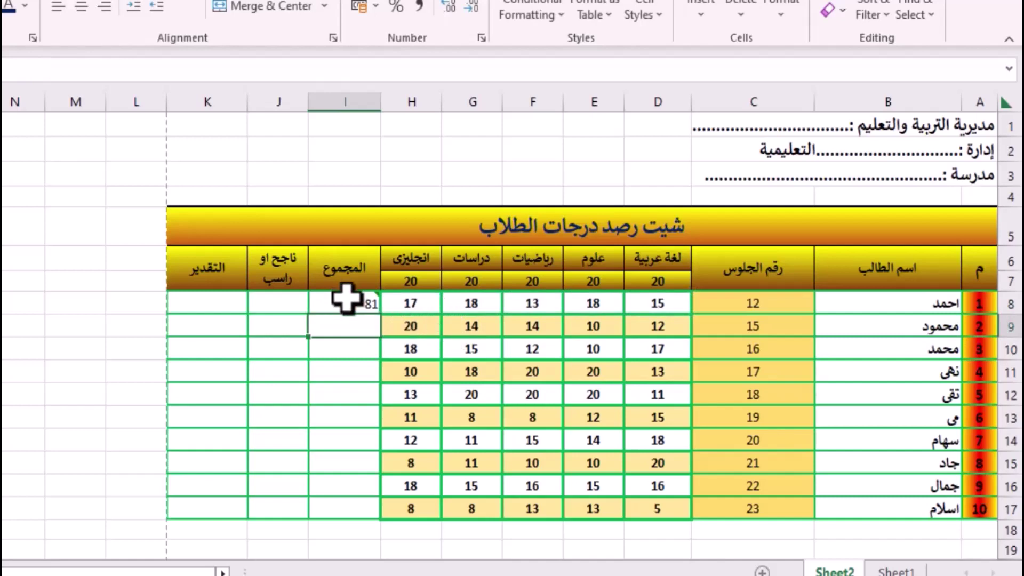
Step: Centre the total, result and grade columns I8:K17
{"action": "left_click", "coordinate": [341, 300]}
{"action": "left_click_drag", "start_coordinate": [338, 301], "coordinate": [223, 500]}
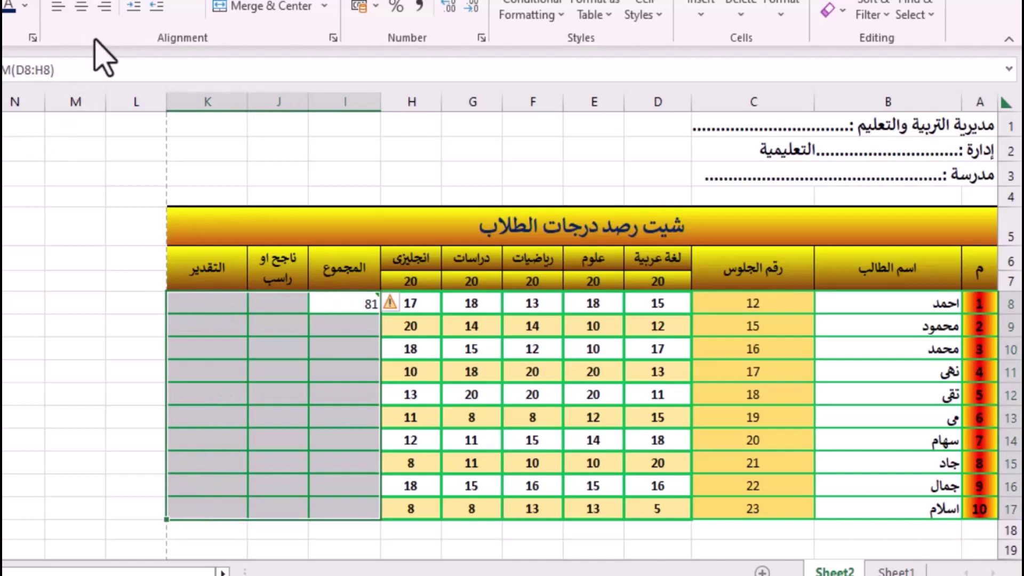
{"action": "left_click", "coordinate": [81, 6]}
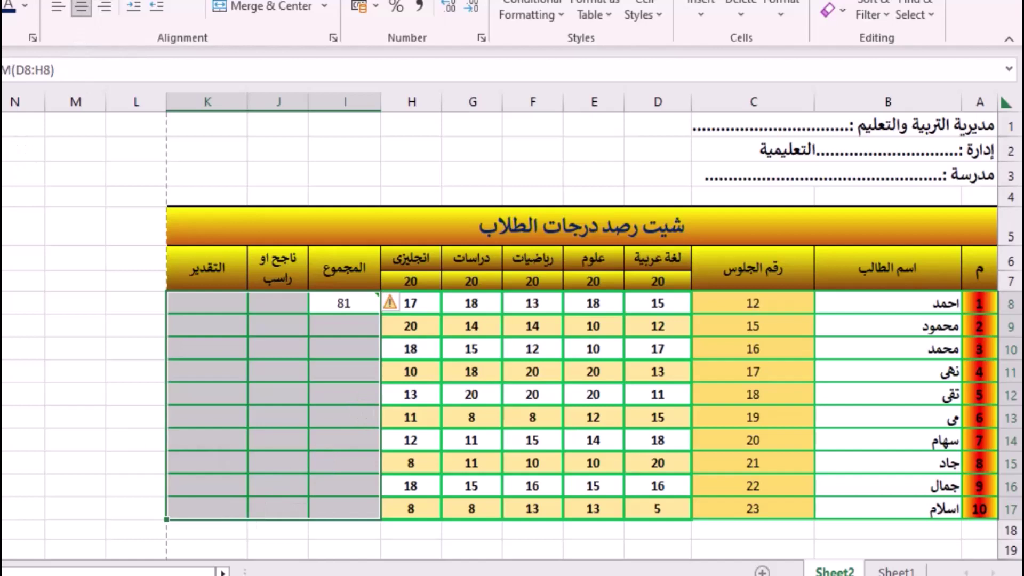
{"action": "left_click", "coordinate": [359, 409]}
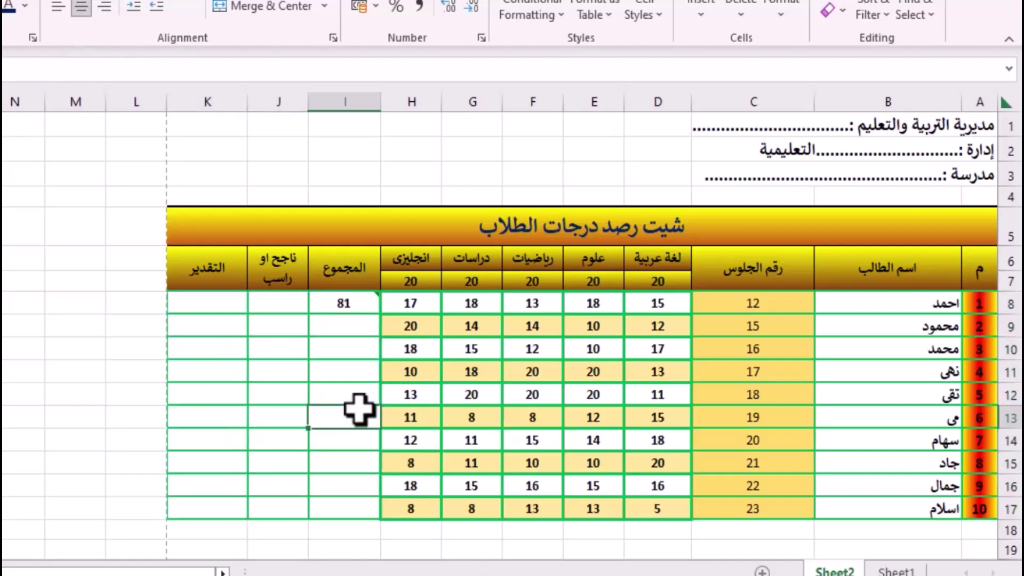
{"action": "left_click", "coordinate": [58, 300]}
Step: Copy the legend's score ranges O10:O13 from Sheet1
{"action": "left_click", "coordinate": [38, 283]}
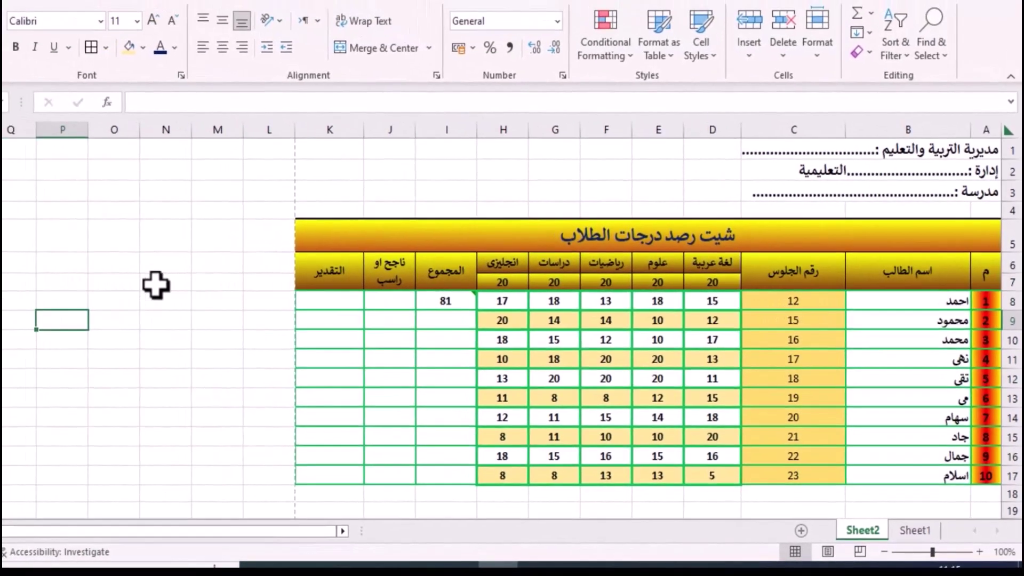
{"action": "left_click_drag", "start_coordinate": [156, 285], "coordinate": [73, 292]}
{"action": "left_click", "coordinate": [68, 298]}
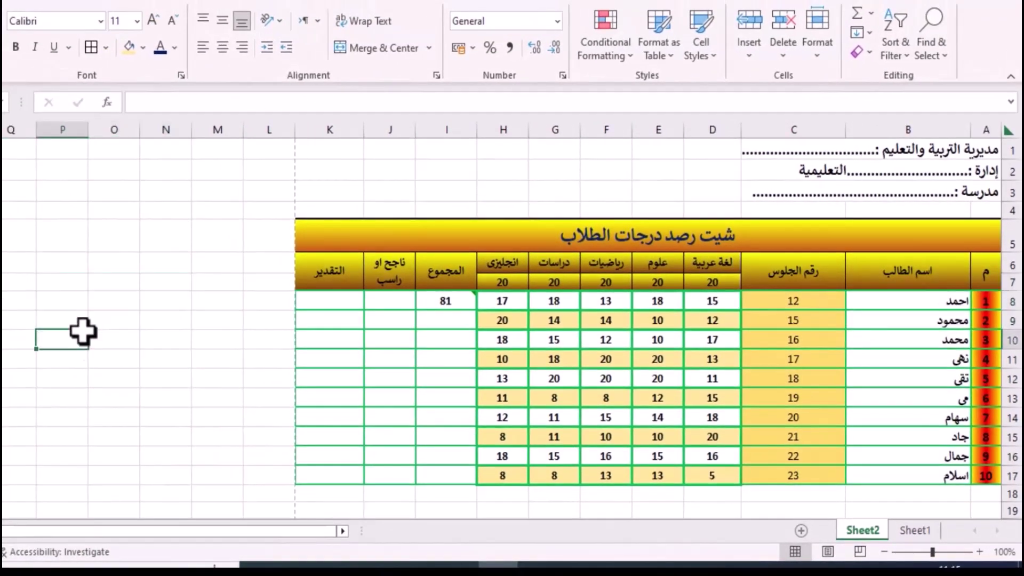
{"action": "left_click", "coordinate": [142, 282]}
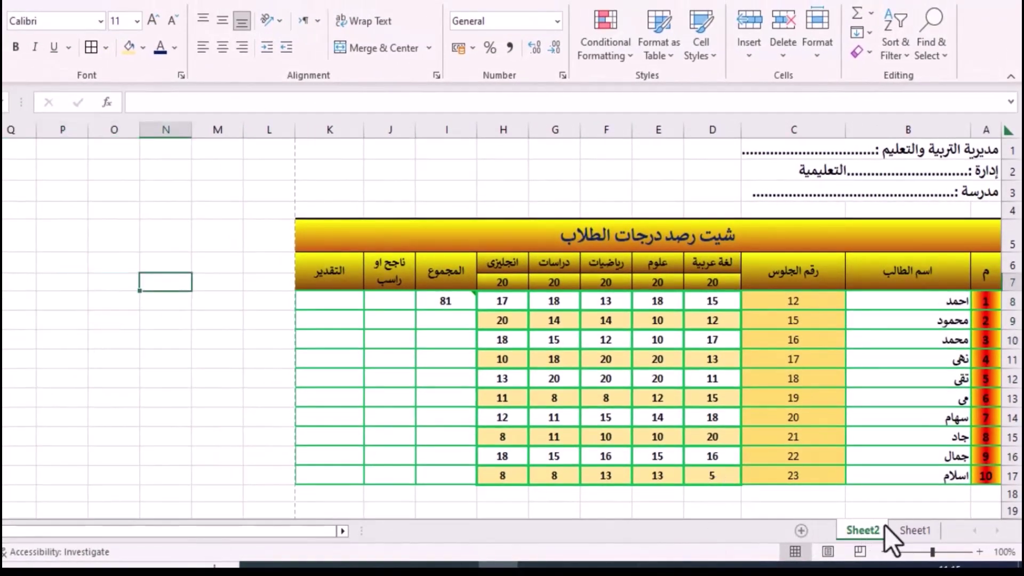
{"action": "left_click", "coordinate": [912, 530]}
{"action": "mouse_move", "coordinate": [199, 235]}
{"action": "left_mouse_down"}
{"action": "mouse_move", "coordinate": [113, 255]}
{"action": "mouse_move", "coordinate": [110, 296]}
{"action": "left_mouse_up"}
{"action": "key", "text": "ctrl+c"}
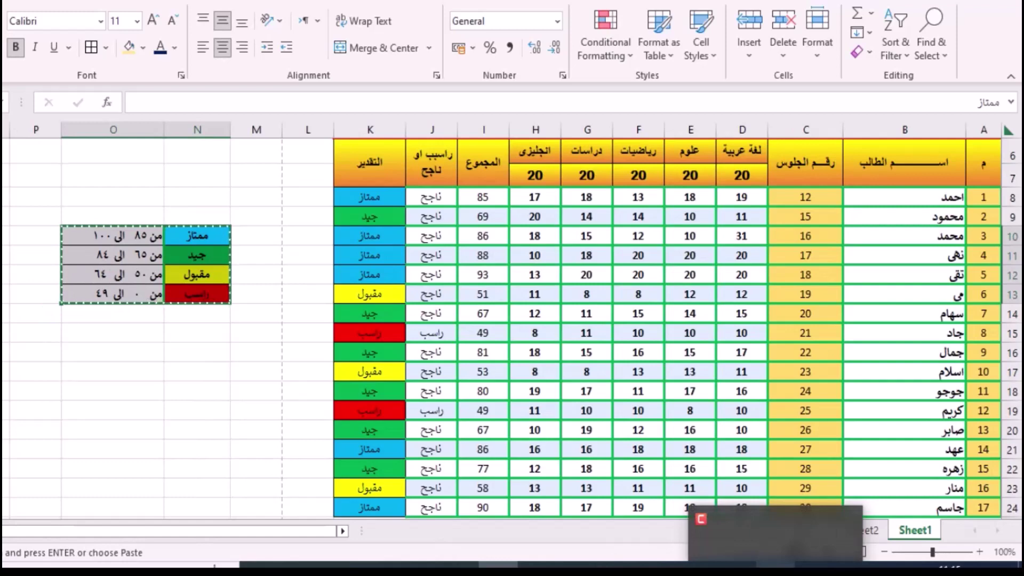
{"action": "left_click", "coordinate": [141, 373]}
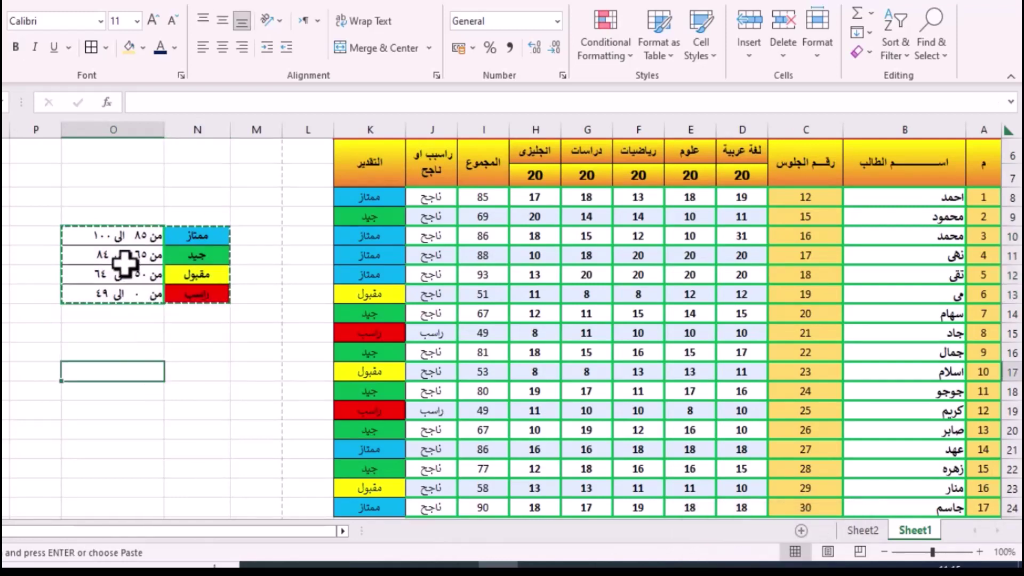
{"action": "left_click_drag", "start_coordinate": [118, 236], "coordinate": [124, 292]}
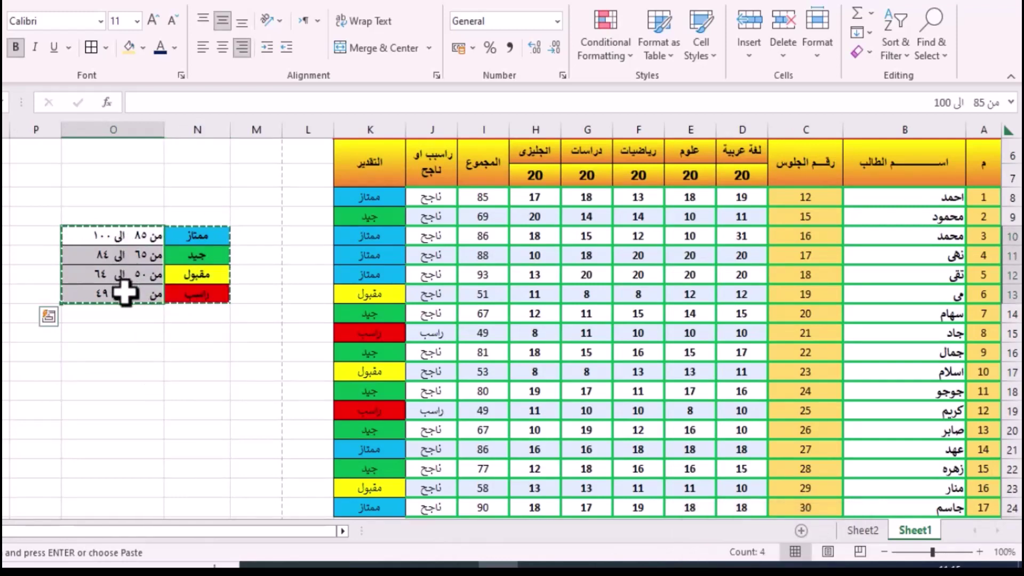
{"action": "key", "text": "ctrl+c"}
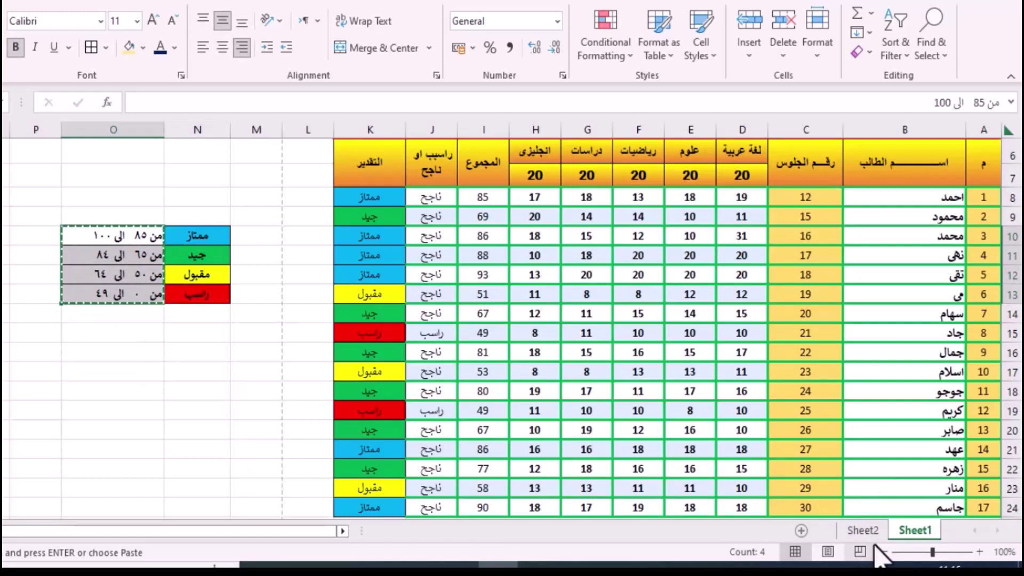
Step: Paste the score ranges at O6 on Sheet2 and widen column O
{"action": "left_click", "coordinate": [864, 531]}
{"action": "left_click", "coordinate": [118, 265]}
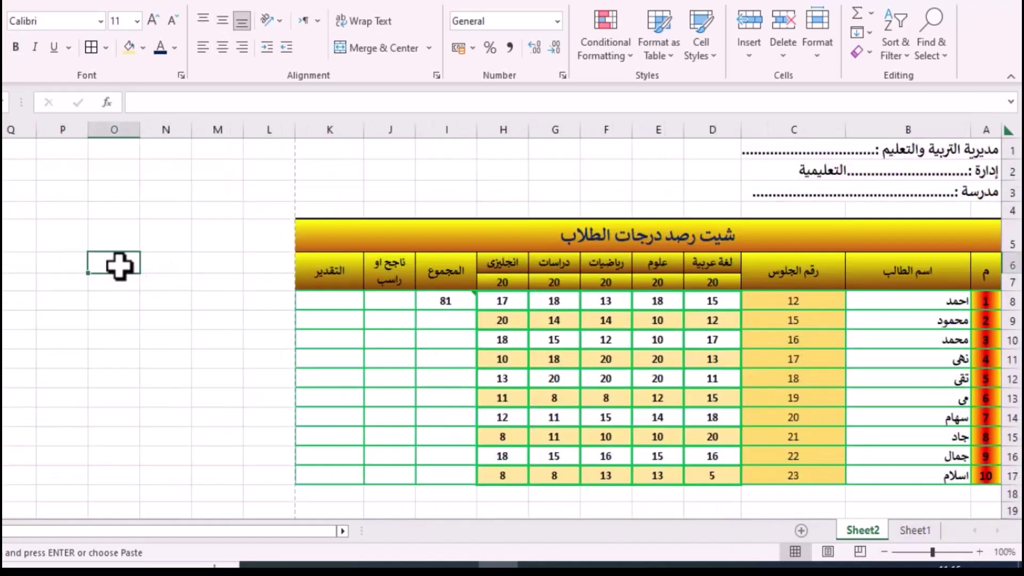
{"action": "key", "text": "ctrl+v"}
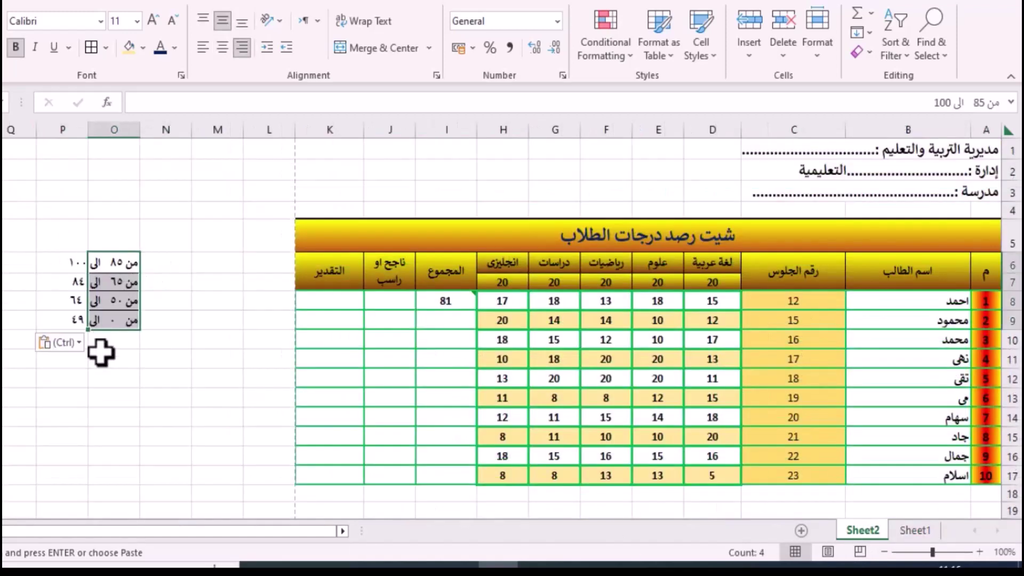
{"action": "left_click_drag", "start_coordinate": [88, 130], "coordinate": [54, 138]}
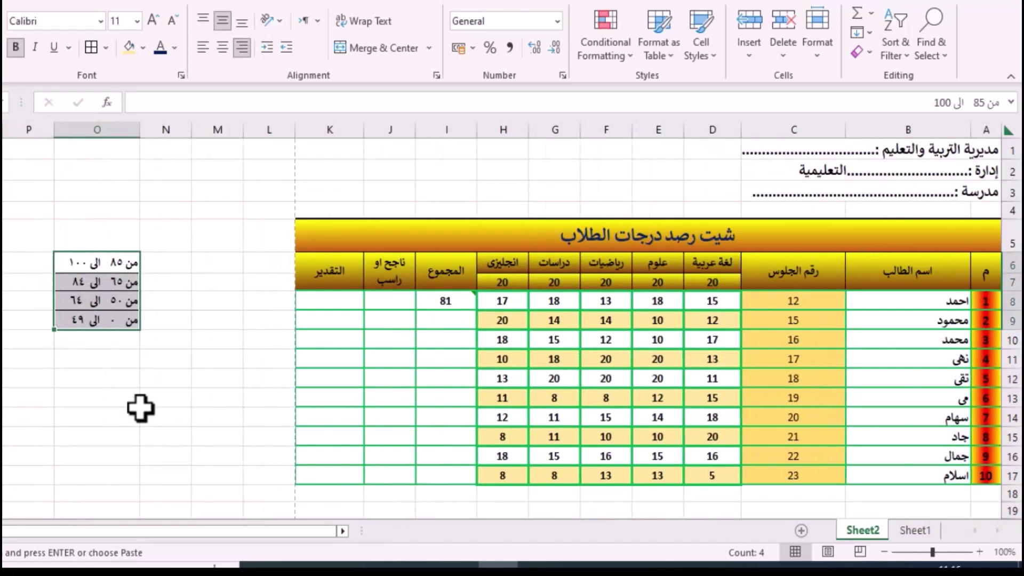
{"action": "left_click", "coordinate": [160, 417]}
{"action": "left_click", "coordinate": [166, 261]}
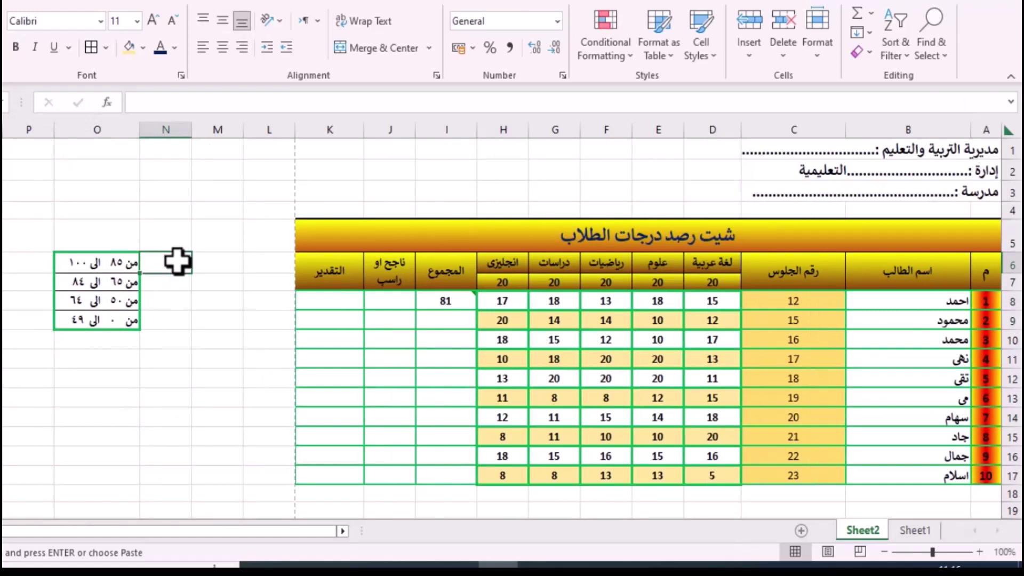
Step: Enter the grade label ممتاز in N6
{"action": "type", "text": "ll"}
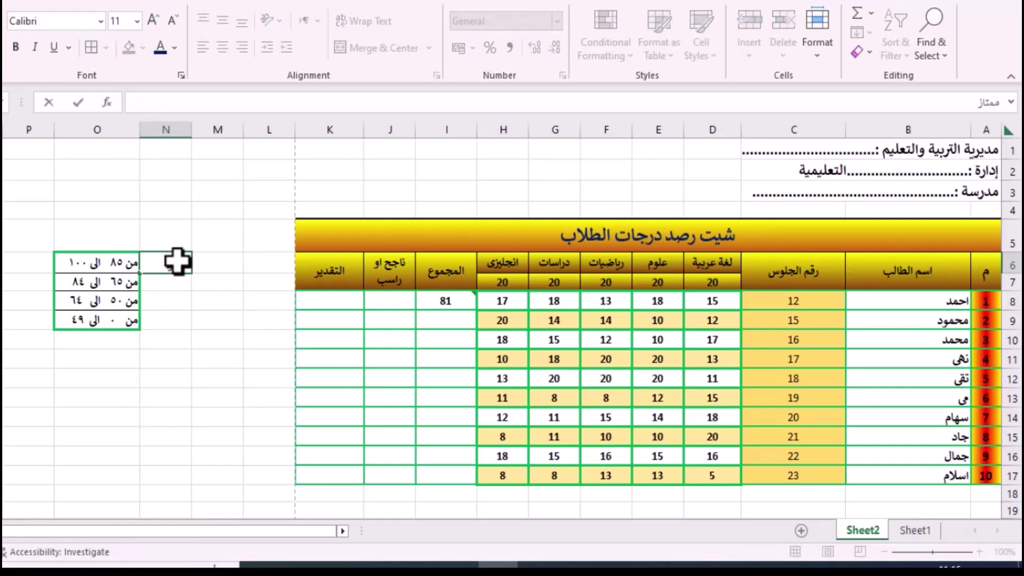
{"action": "left_click", "coordinate": [215, 400]}
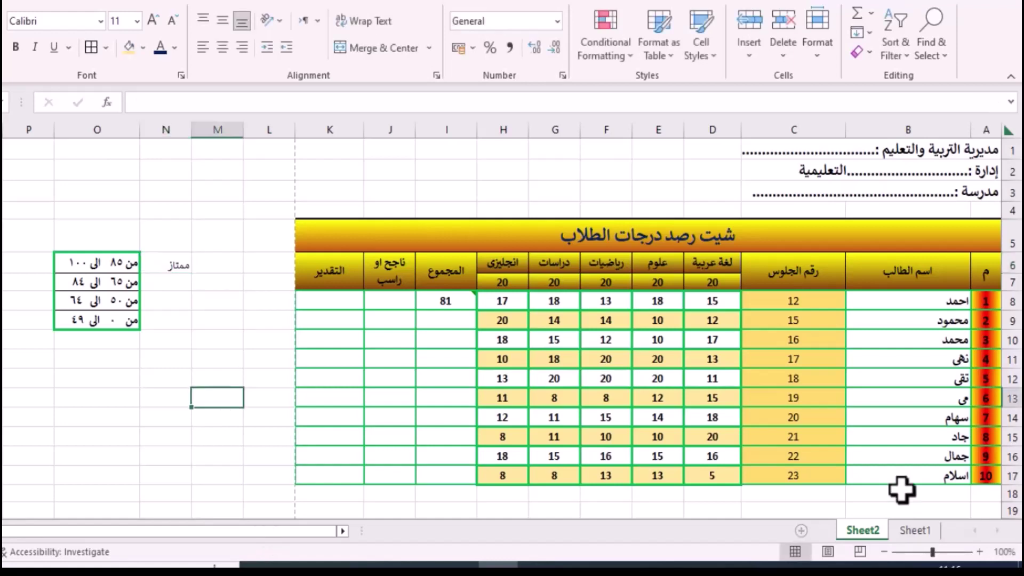
{"action": "left_click", "coordinate": [899, 539]}
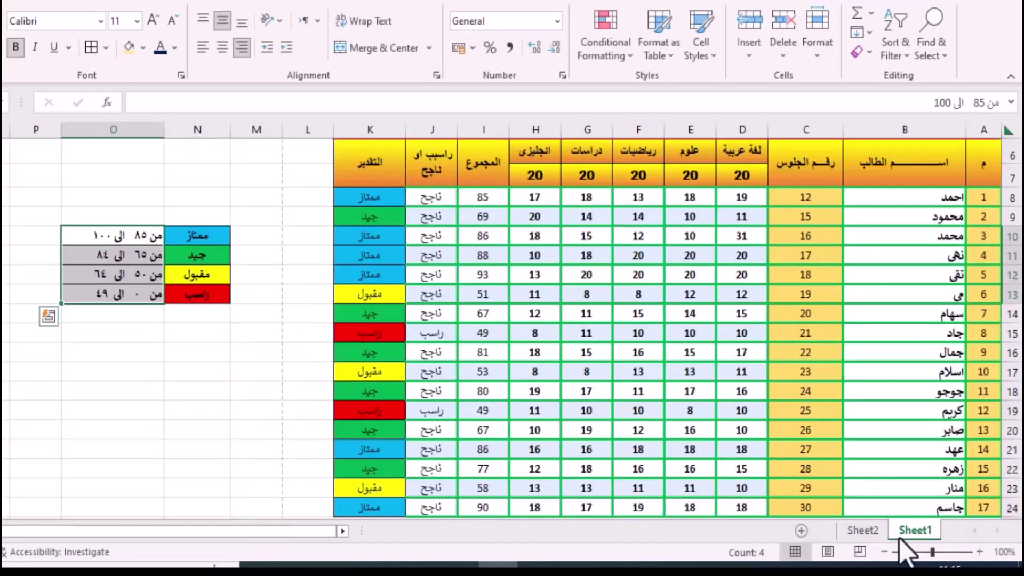
{"action": "left_click", "coordinate": [864, 530]}
{"action": "left_click", "coordinate": [181, 283]}
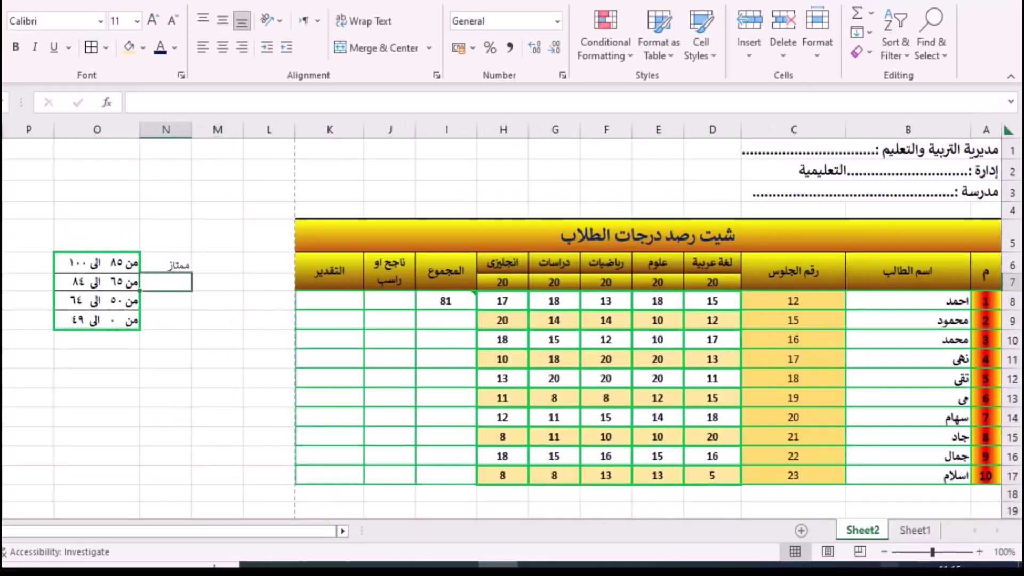
Step: Enter جيد, مقبول and راسب in N7:N9, then select the four labels
{"action": "type", "text": "جيد"}
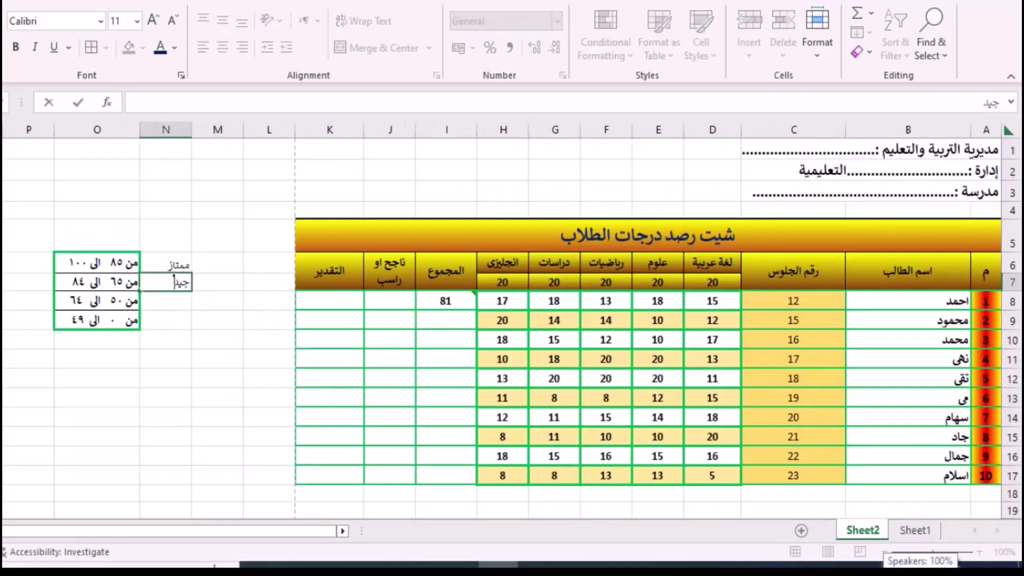
{"action": "key", "text": "Return"}
{"action": "type", "text": "مقبول"}
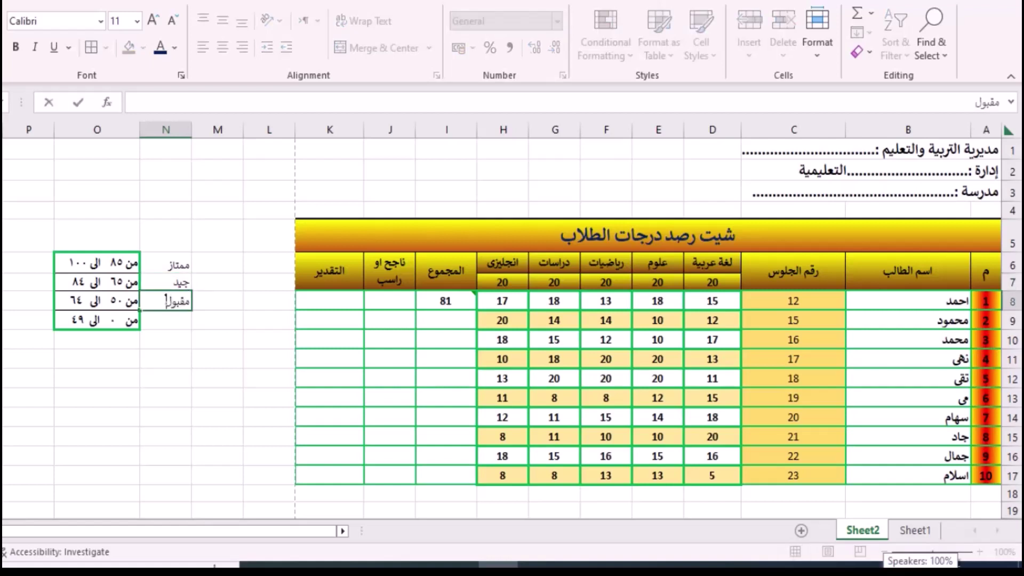
{"action": "key", "text": "Return"}
{"action": "type", "text": "راسب"}
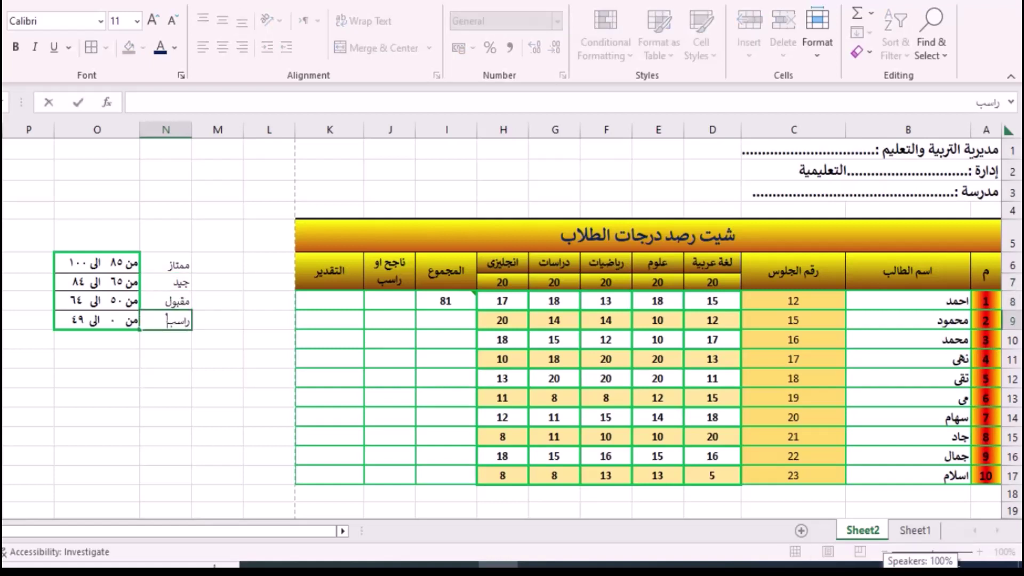
{"action": "left_click", "coordinate": [253, 379]}
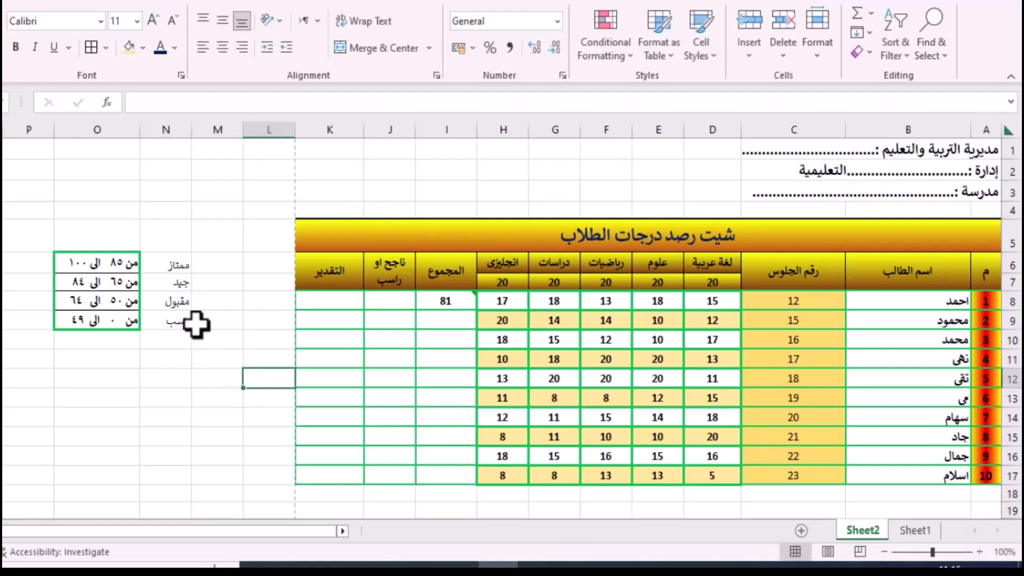
{"action": "left_click_drag", "start_coordinate": [180, 265], "coordinate": [167, 319]}
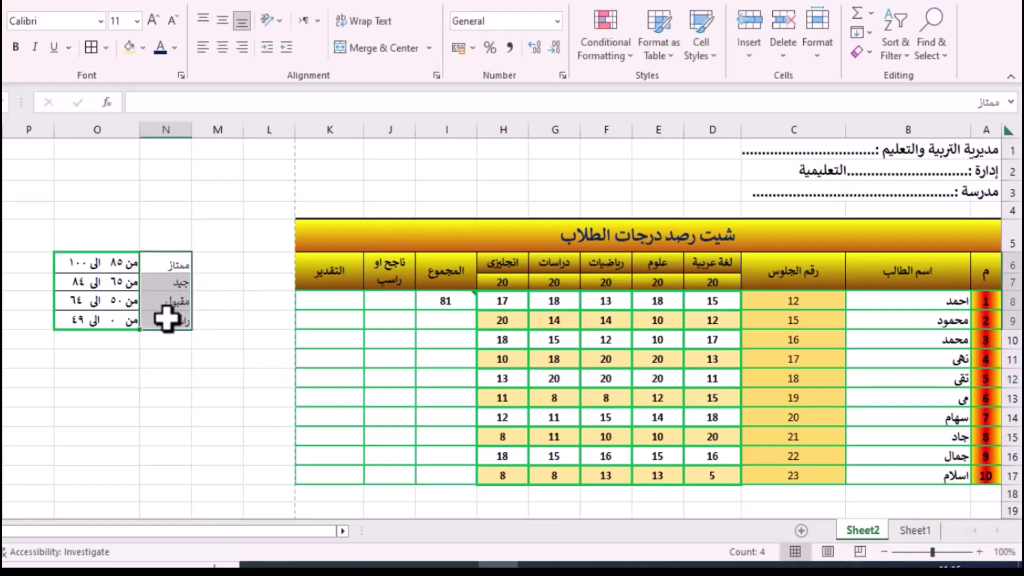
{"action": "left_click", "coordinate": [155, 421]}
Step: Copy the score ranges' bold bordered formatting onto N6:N9 and centre those labels
{"action": "left_click", "coordinate": [176, 265]}
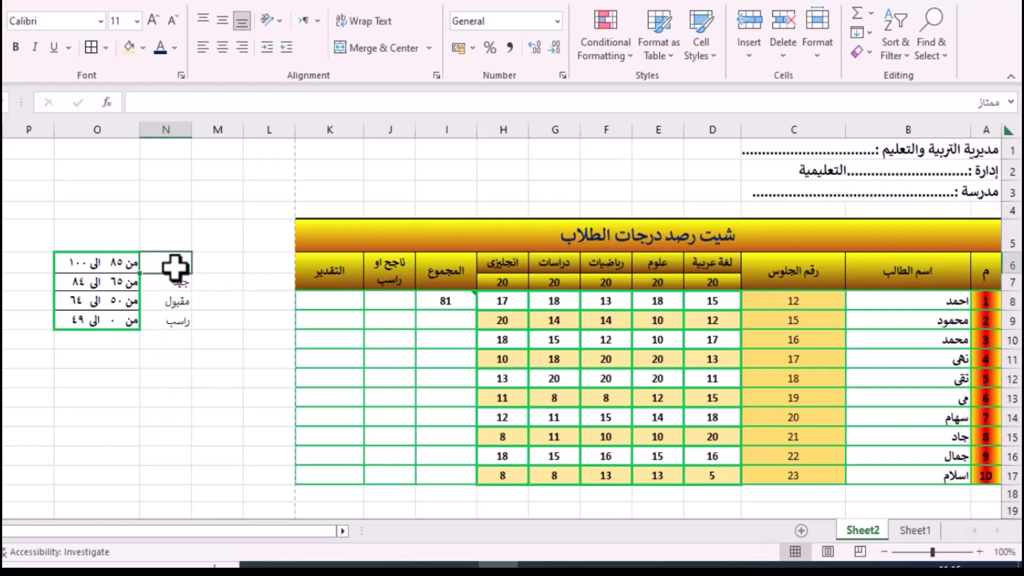
{"action": "left_click_drag", "start_coordinate": [176, 265], "coordinate": [174, 319]}
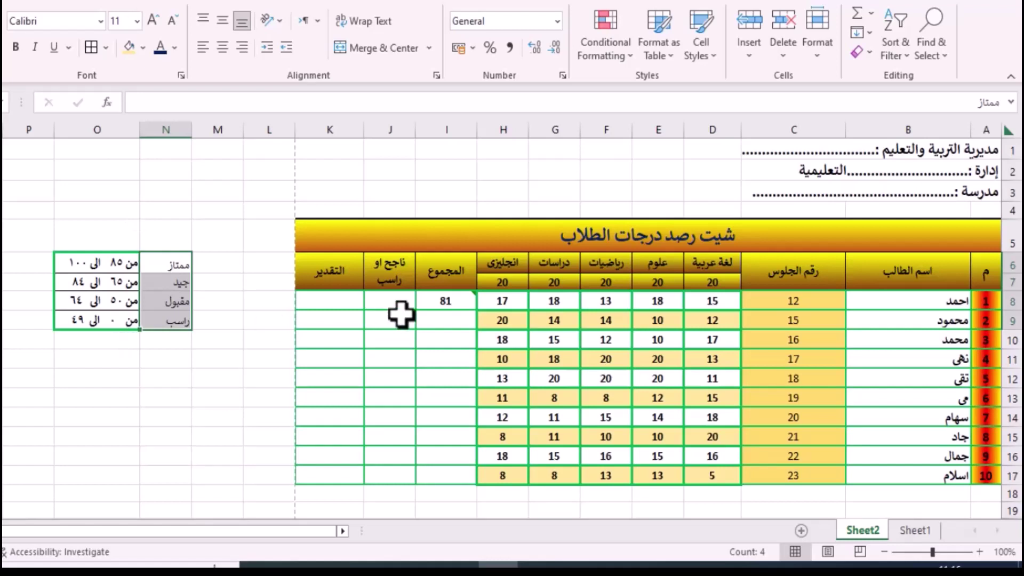
{"action": "left_click", "coordinate": [217, 354]}
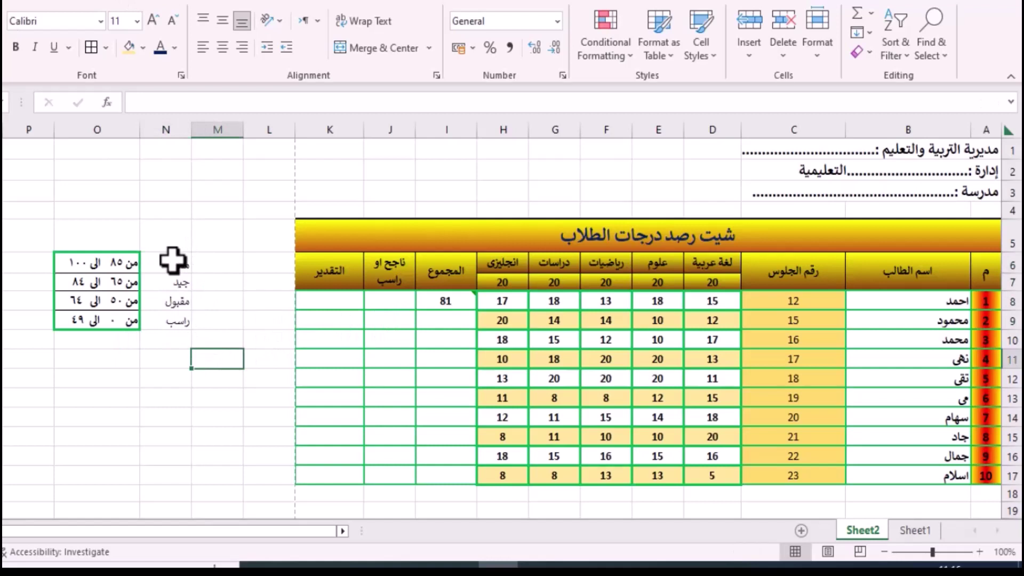
{"action": "left_click", "coordinate": [91, 263]}
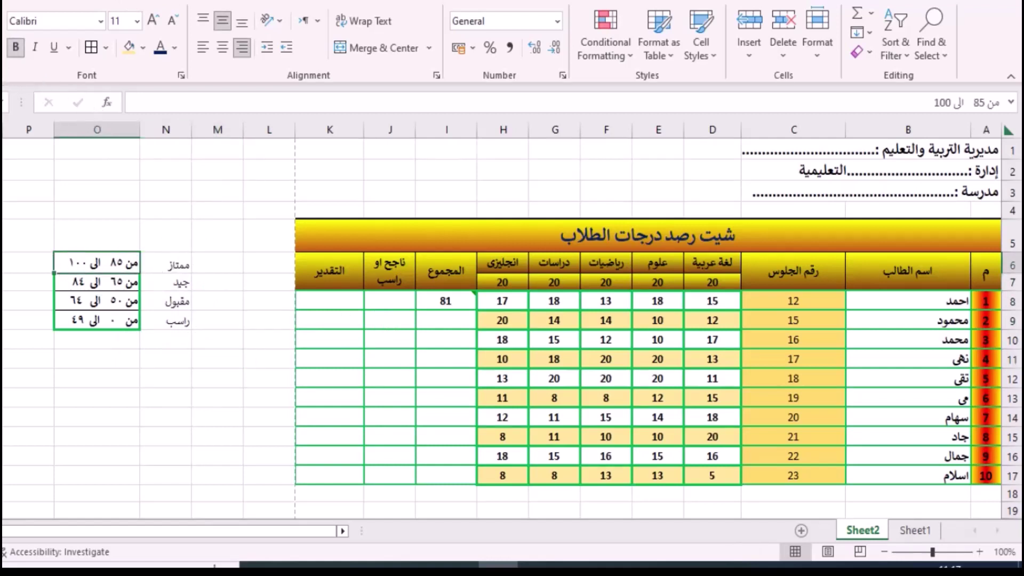
{"action": "left_click_drag", "start_coordinate": [176, 267], "coordinate": [166, 320]}
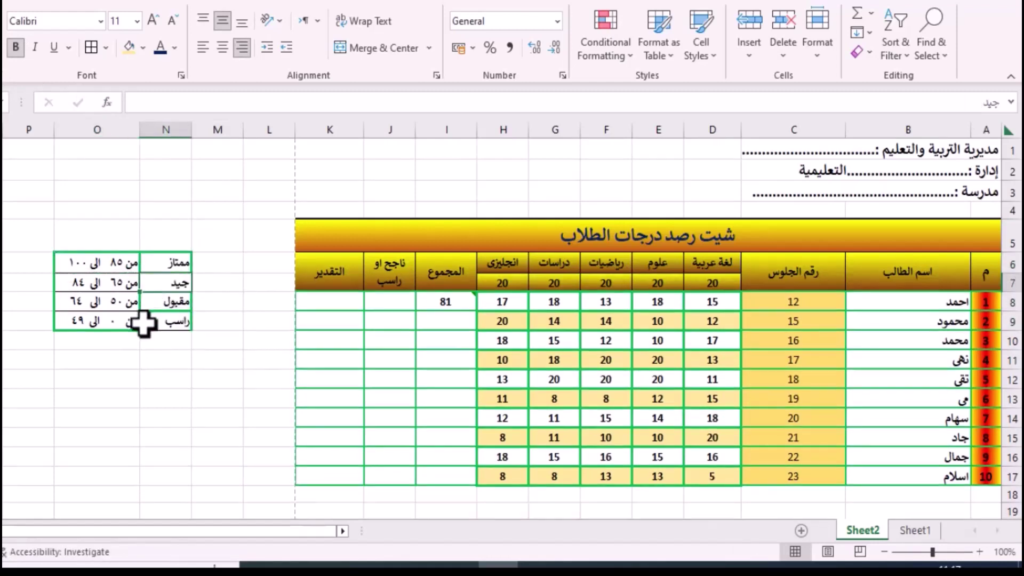
{"action": "left_click", "coordinate": [156, 339]}
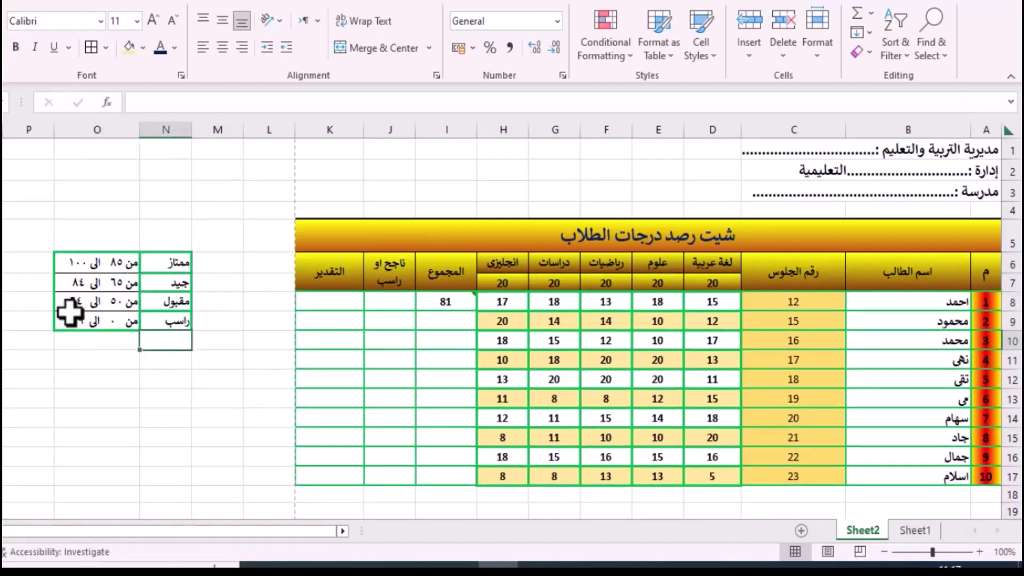
{"action": "left_click_drag", "start_coordinate": [171, 262], "coordinate": [170, 320]}
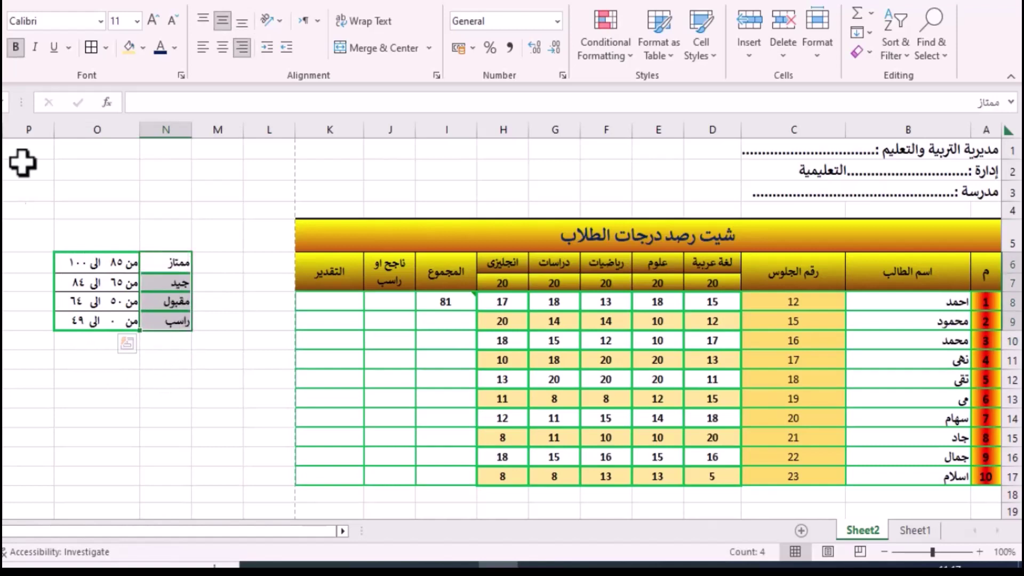
{"action": "left_click", "coordinate": [223, 47]}
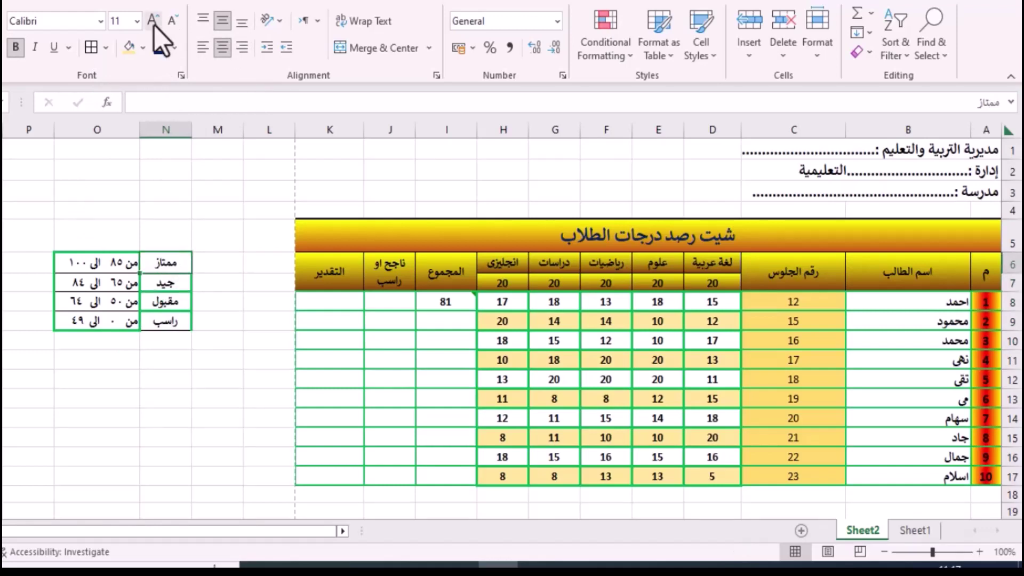
Step: Fill ممتاز blue, جيد green, مقبول yellow and راسب red
{"action": "left_click", "coordinate": [144, 48]}
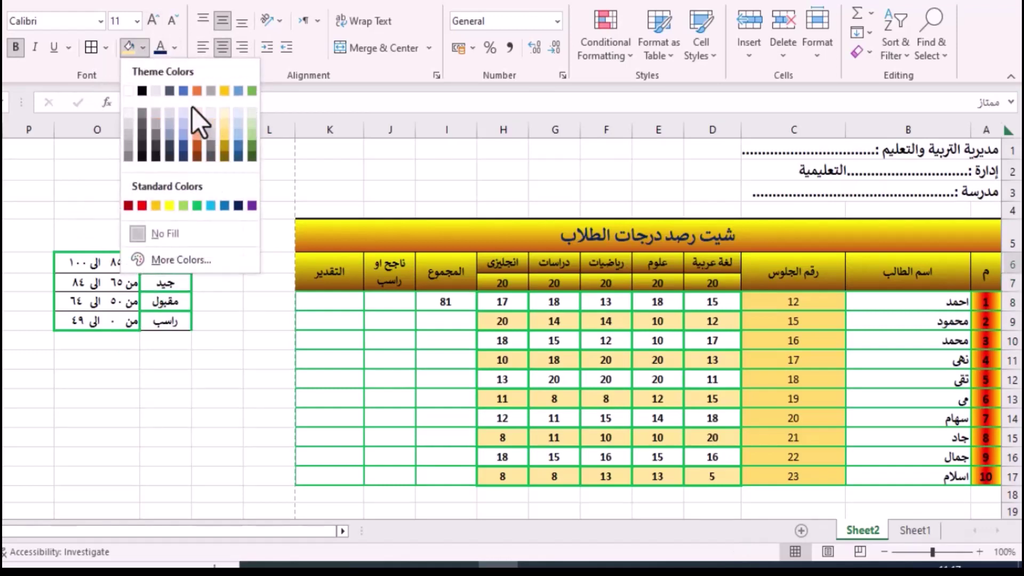
{"action": "left_click", "coordinate": [184, 91]}
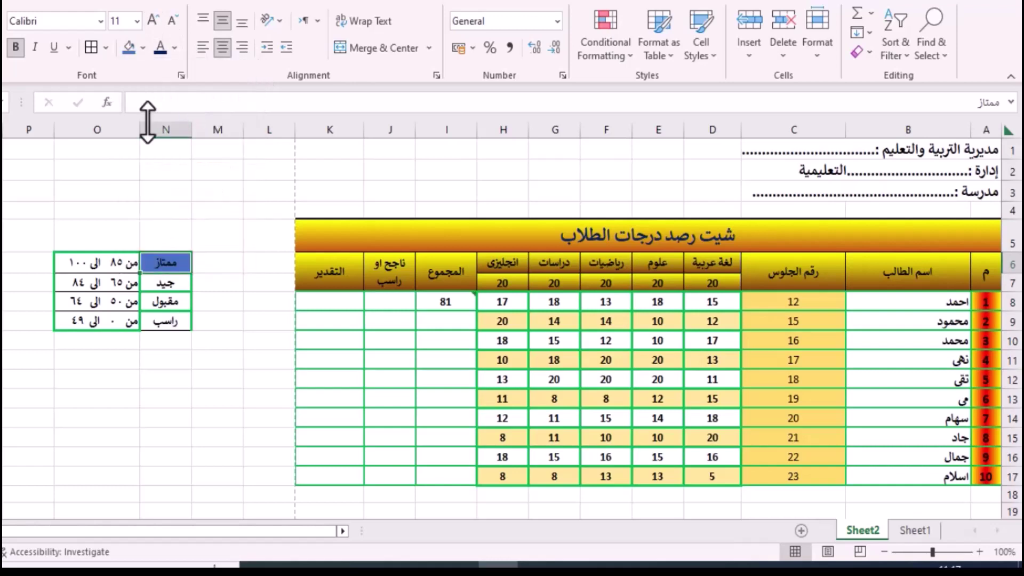
{"action": "left_click", "coordinate": [165, 281]}
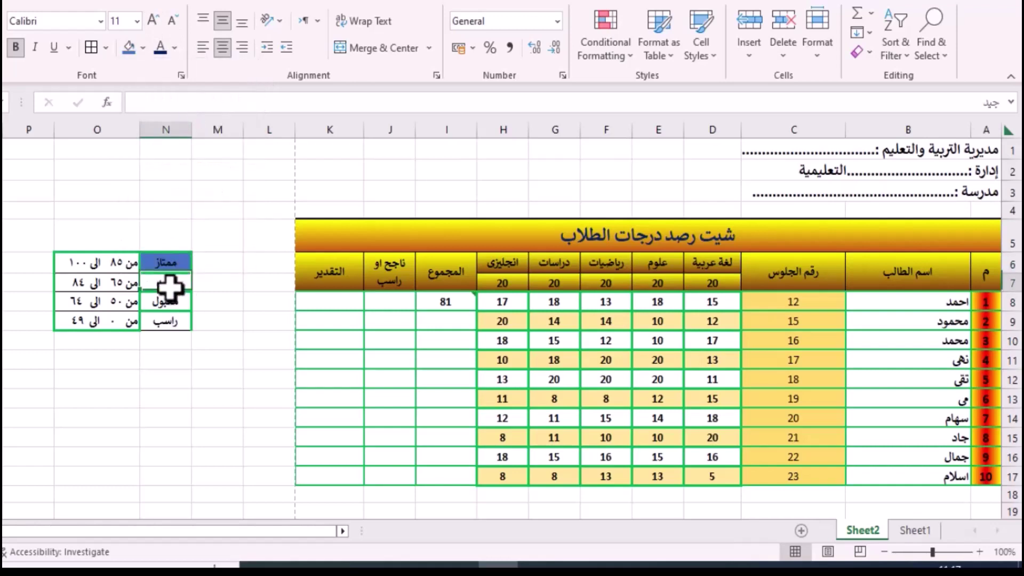
{"action": "left_click", "coordinate": [144, 52]}
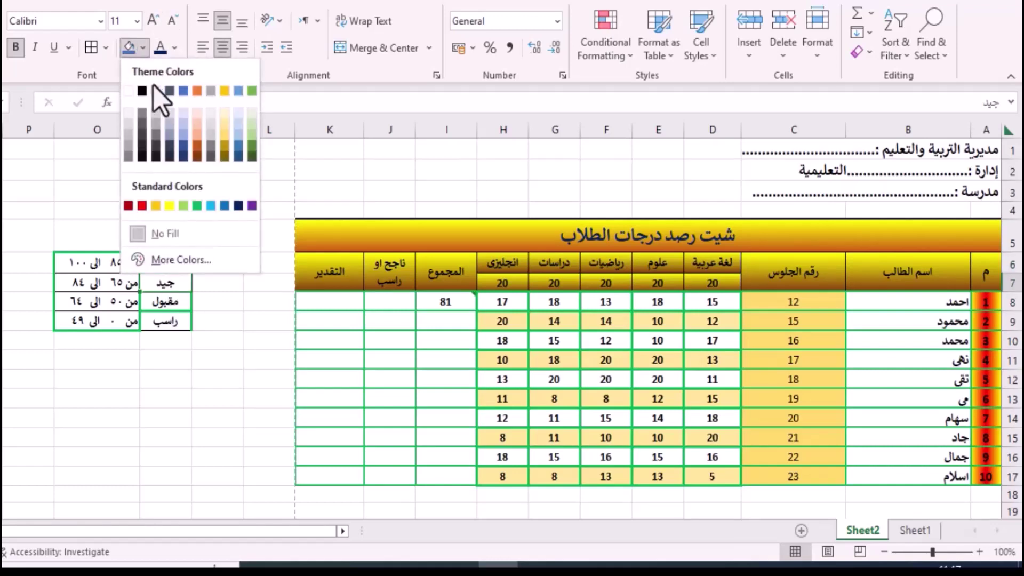
{"action": "left_click", "coordinate": [254, 96]}
{"action": "left_click", "coordinate": [166, 303]}
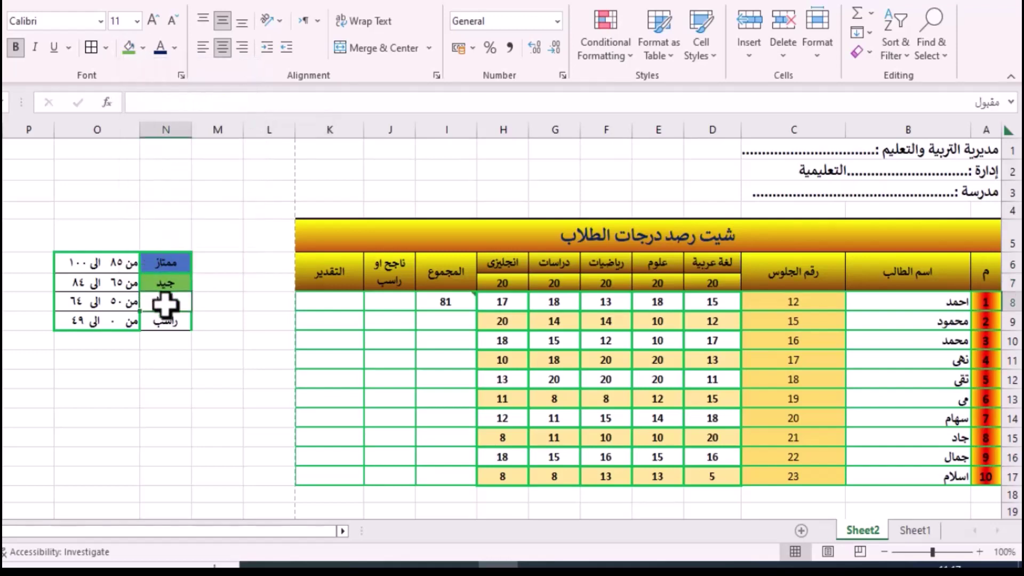
{"action": "left_click", "coordinate": [143, 48]}
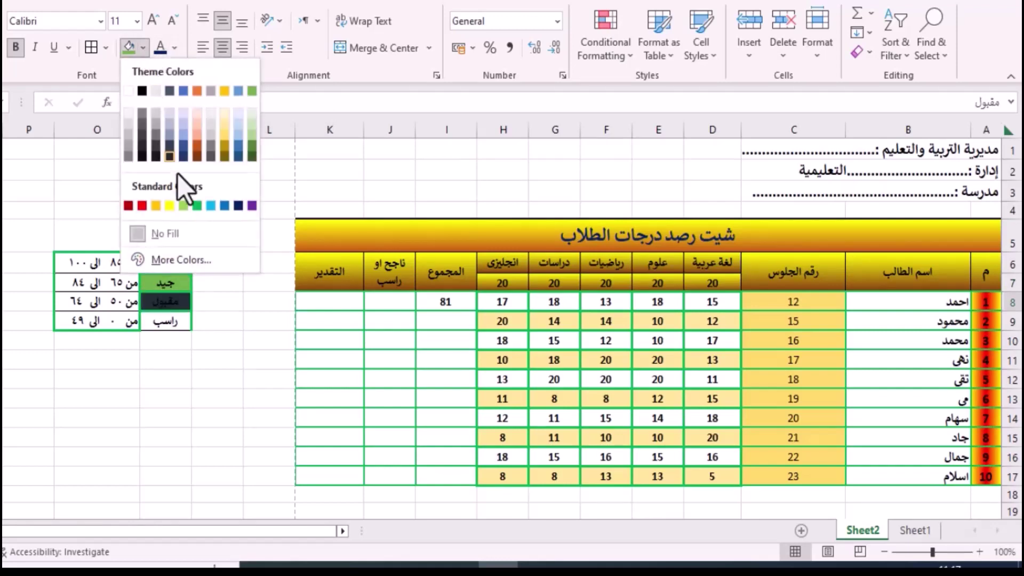
{"action": "left_click", "coordinate": [167, 204]}
{"action": "left_click", "coordinate": [163, 321]}
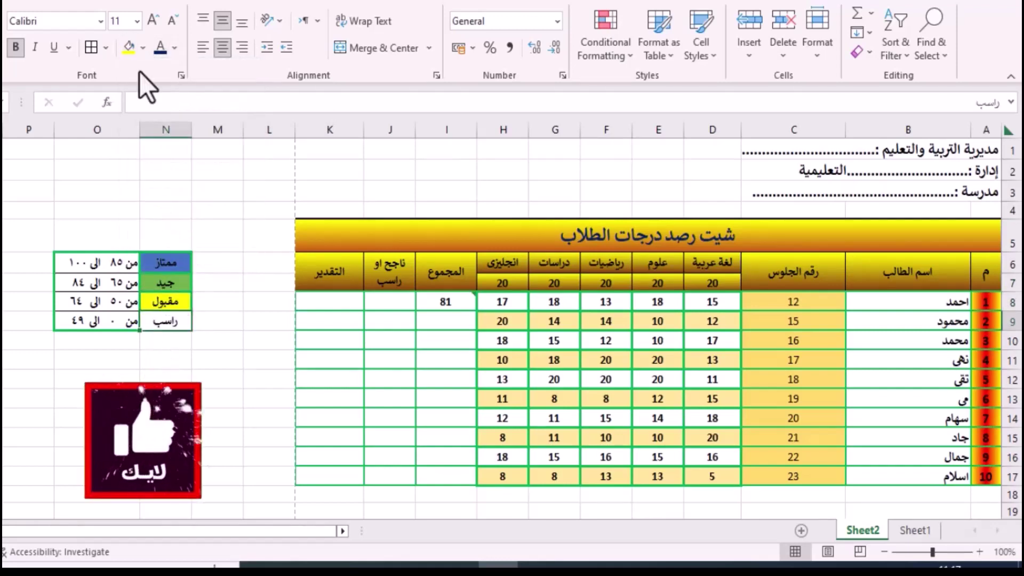
{"action": "left_click", "coordinate": [143, 48]}
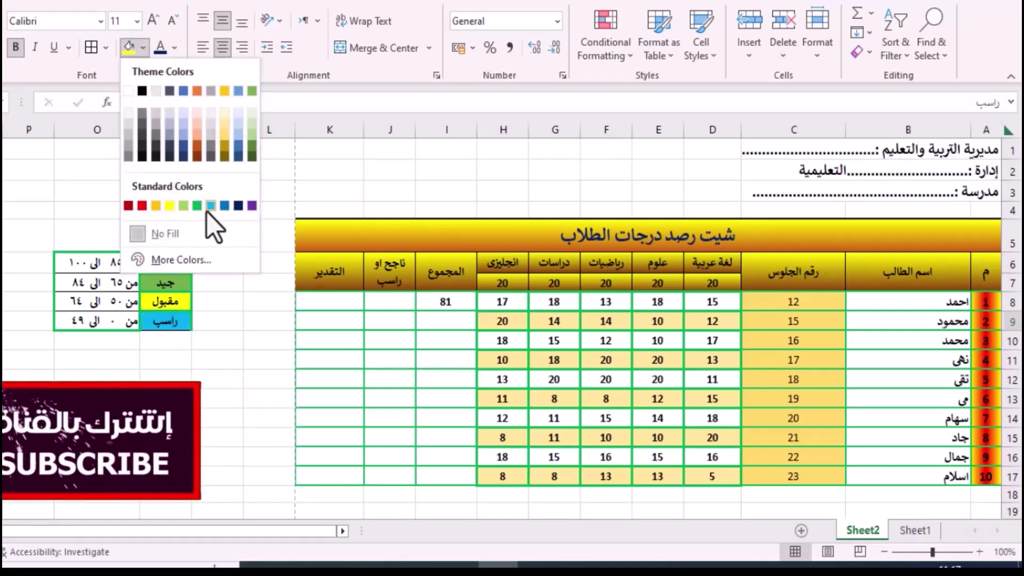
{"action": "left_click", "coordinate": [142, 206]}
Step: Change جيد to a brighter green and ممتاز to light blue, and widen column N
{"action": "left_click", "coordinate": [165, 283]}
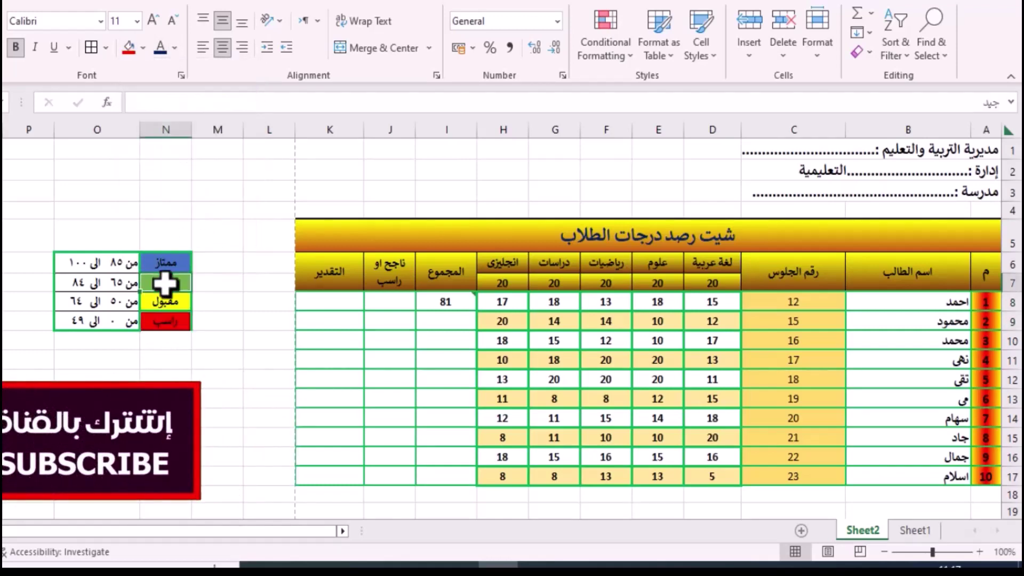
{"action": "left_click", "coordinate": [141, 49]}
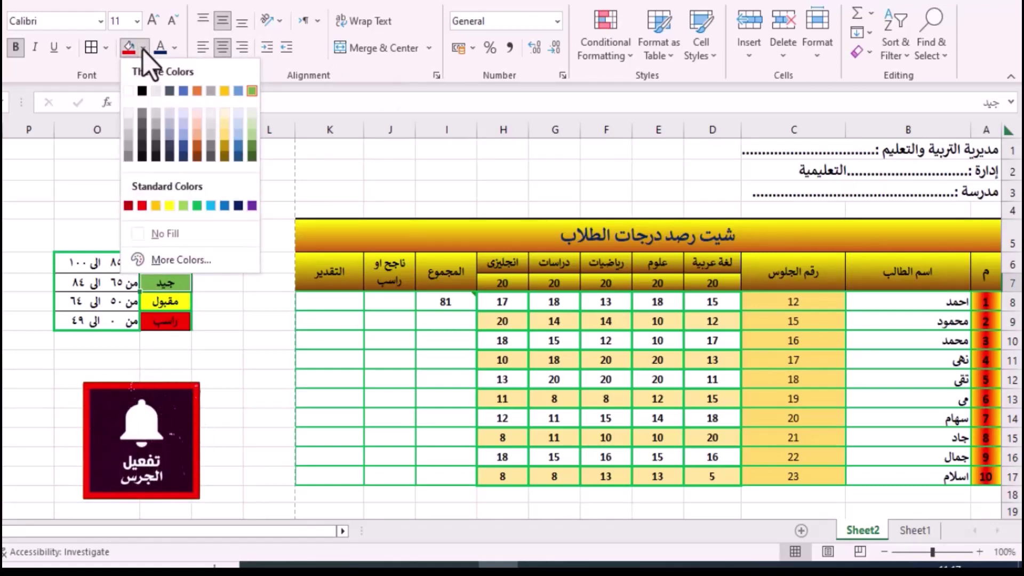
{"action": "left_click", "coordinate": [194, 206]}
{"action": "left_click", "coordinate": [165, 262]}
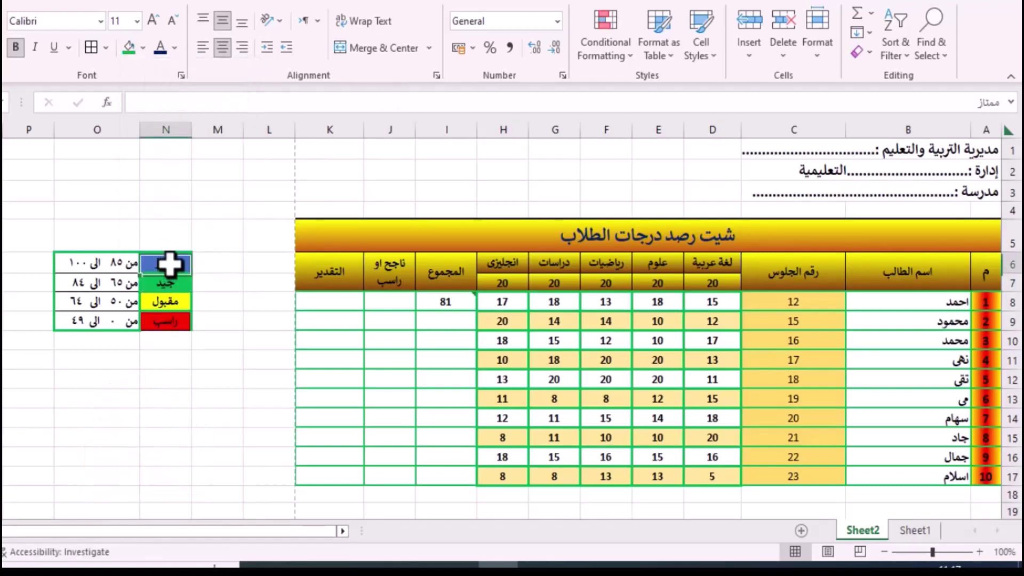
{"action": "left_click", "coordinate": [143, 48]}
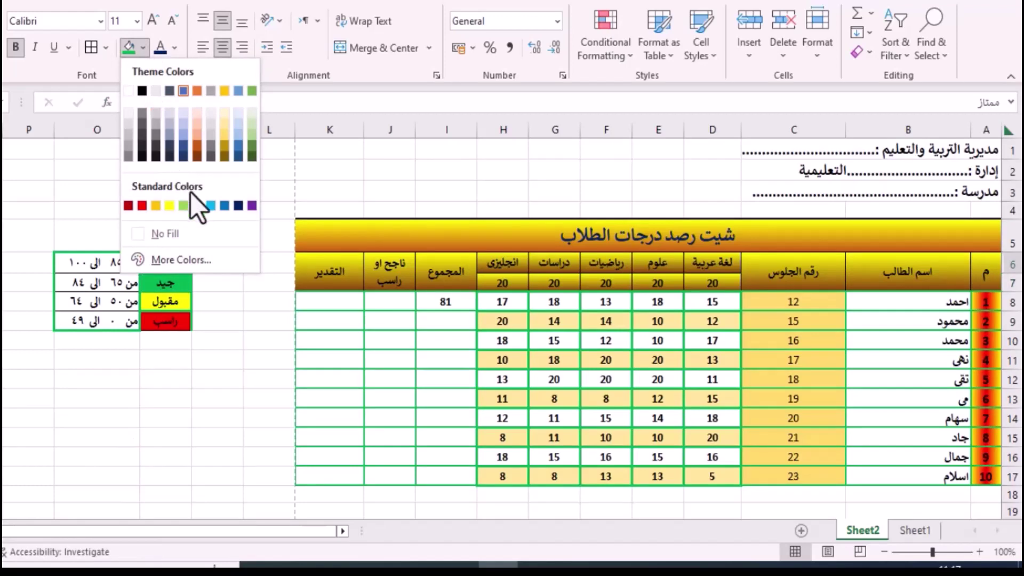
{"action": "left_click", "coordinate": [210, 206]}
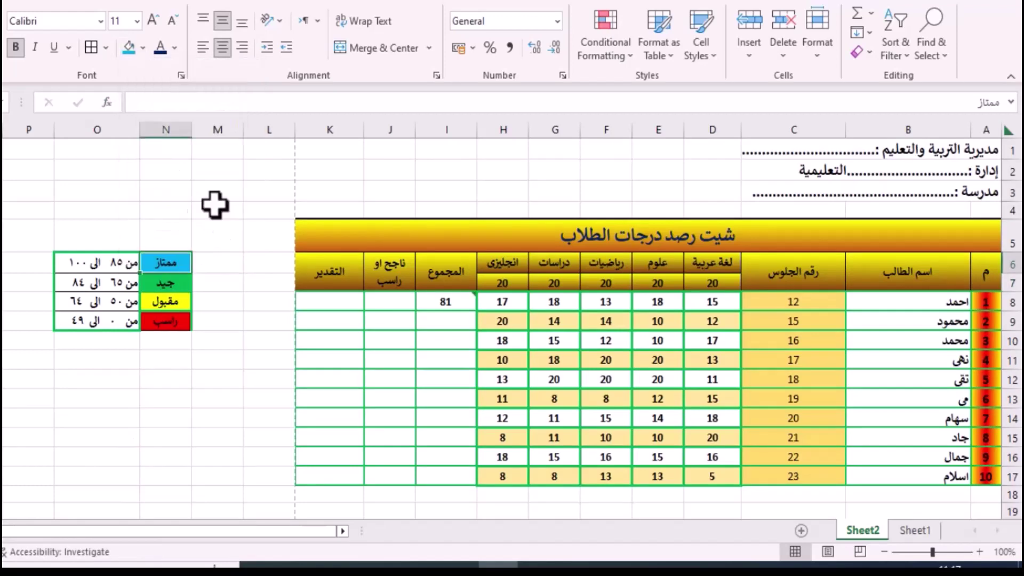
{"action": "left_click", "coordinate": [178, 283]}
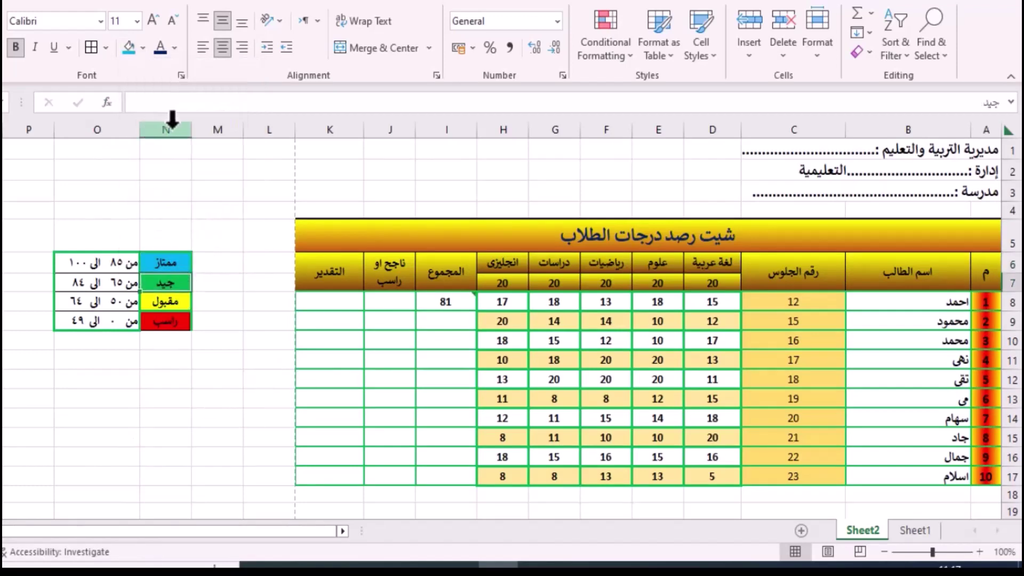
{"action": "mouse_move", "coordinate": [190, 130]}
{"action": "left_mouse_down"}
{"action": "mouse_move", "coordinate": [221, 130]}
{"action": "mouse_move", "coordinate": [141, 127]}
{"action": "left_mouse_up"}
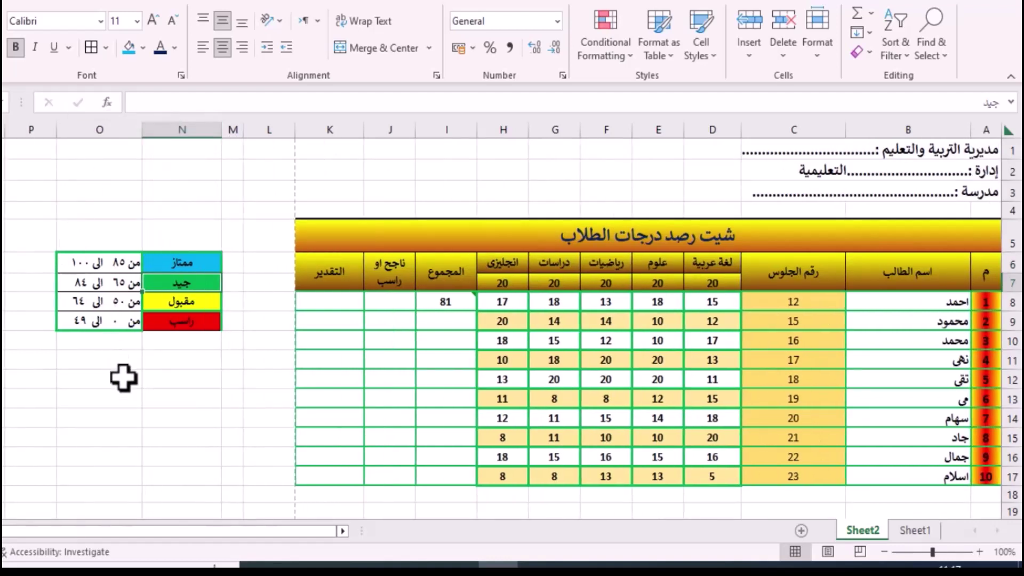
{"action": "left_click", "coordinate": [121, 377]}
{"action": "left_click", "coordinate": [175, 269]}
{"action": "left_click", "coordinate": [151, 415]}
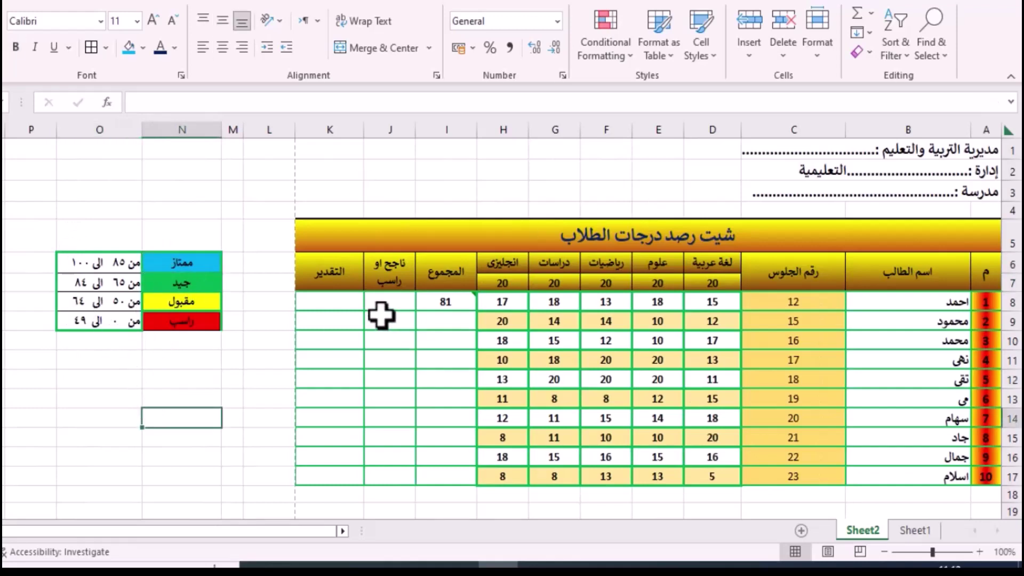
Step: Hide legend columns N and O
{"action": "left_click_drag", "start_coordinate": [202, 127], "coordinate": [115, 128]}
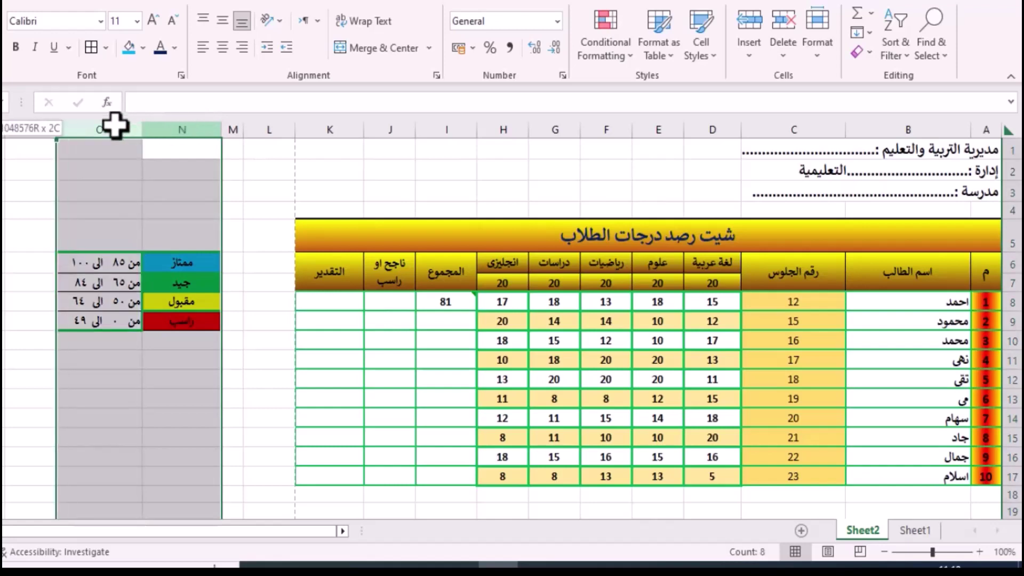
{"action": "right_click", "coordinate": [154, 140]}
{"action": "key", "text": "Escape"}
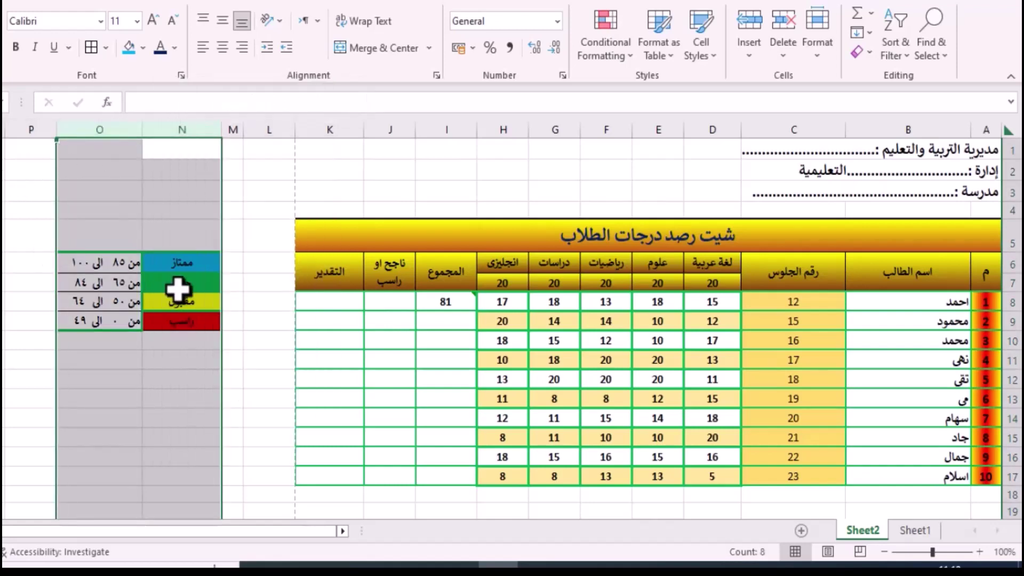
{"action": "left_click", "coordinate": [268, 210]}
{"action": "left_click_drag", "start_coordinate": [182, 130], "coordinate": [112, 131]}
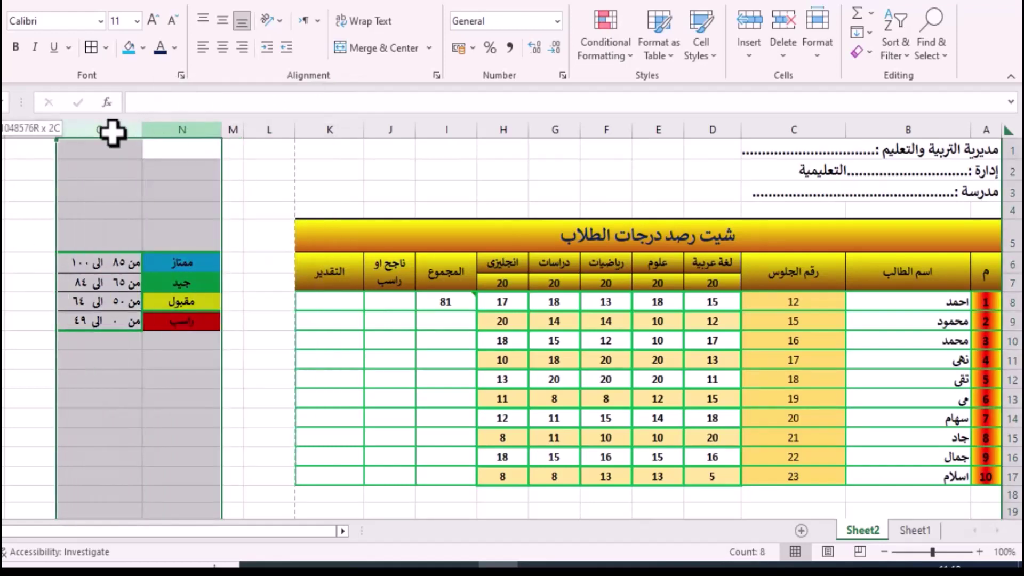
{"action": "right_click", "coordinate": [113, 136]}
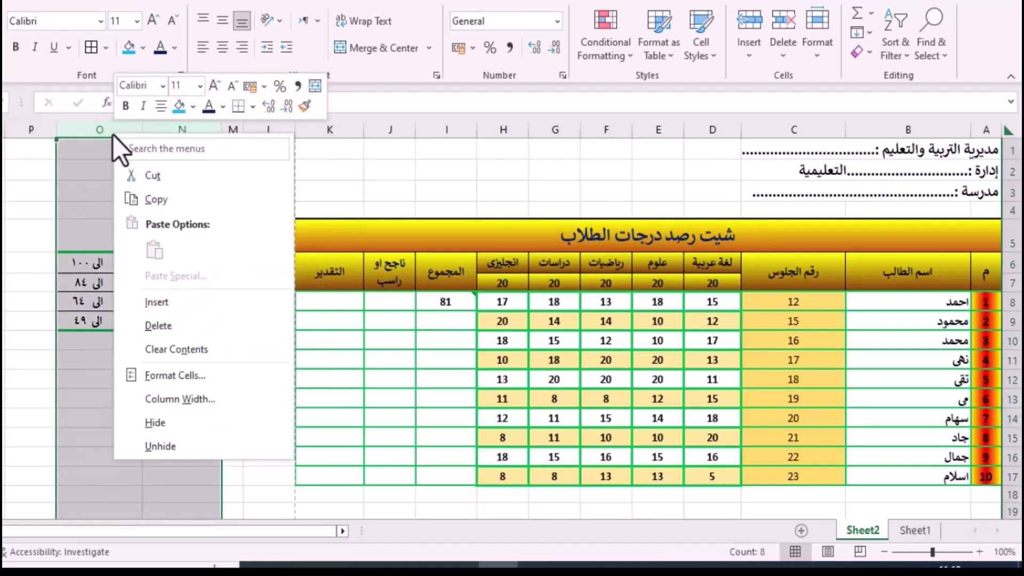
{"action": "left_click", "coordinate": [168, 424]}
{"action": "left_click", "coordinate": [78, 340]}
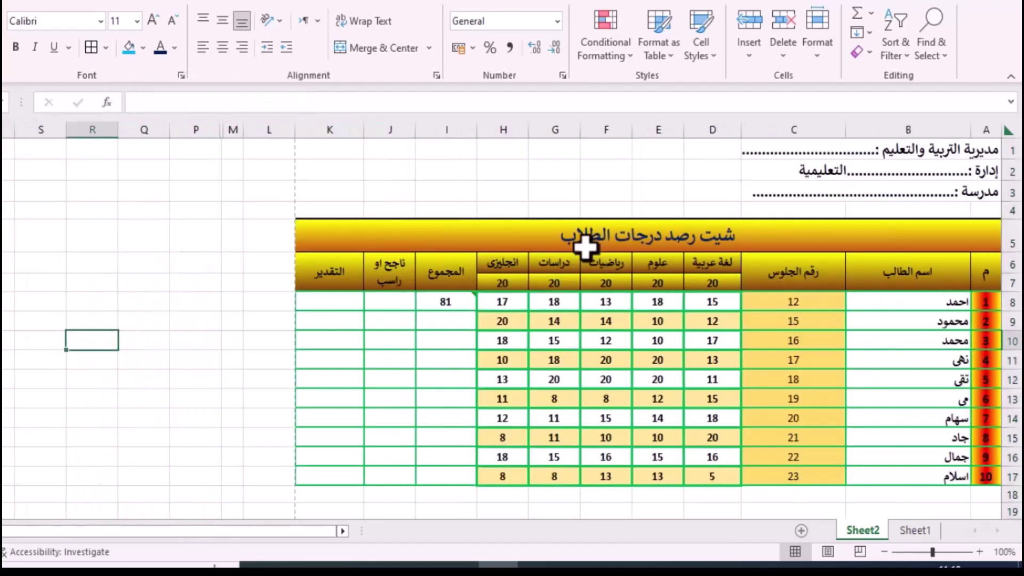
{"action": "left_click", "coordinate": [101, 323]}
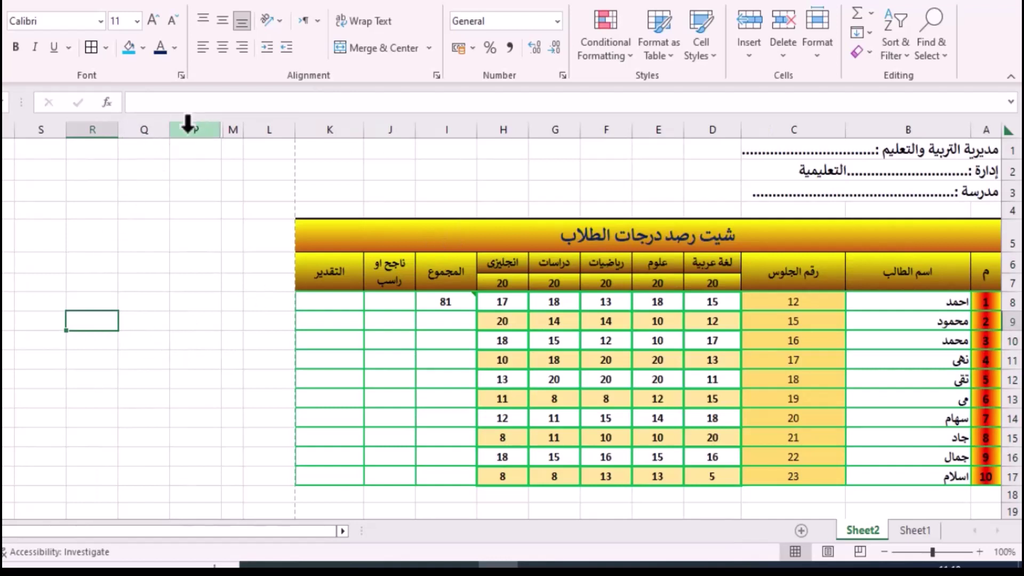
Step: Unhide columns N and O to show the grade legend again
{"action": "right_click", "coordinate": [190, 128]}
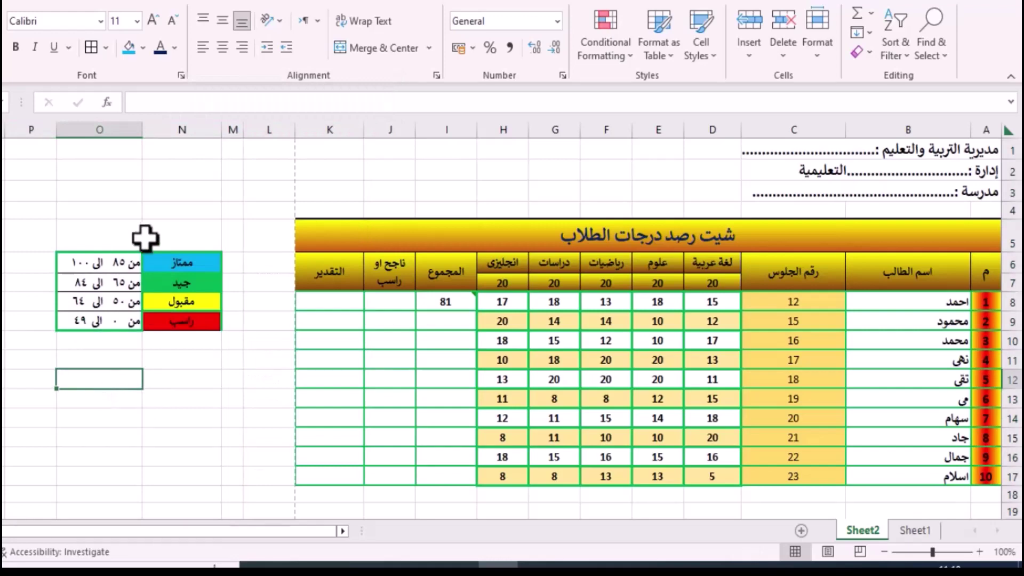
{"action": "left_click", "coordinate": [150, 229]}
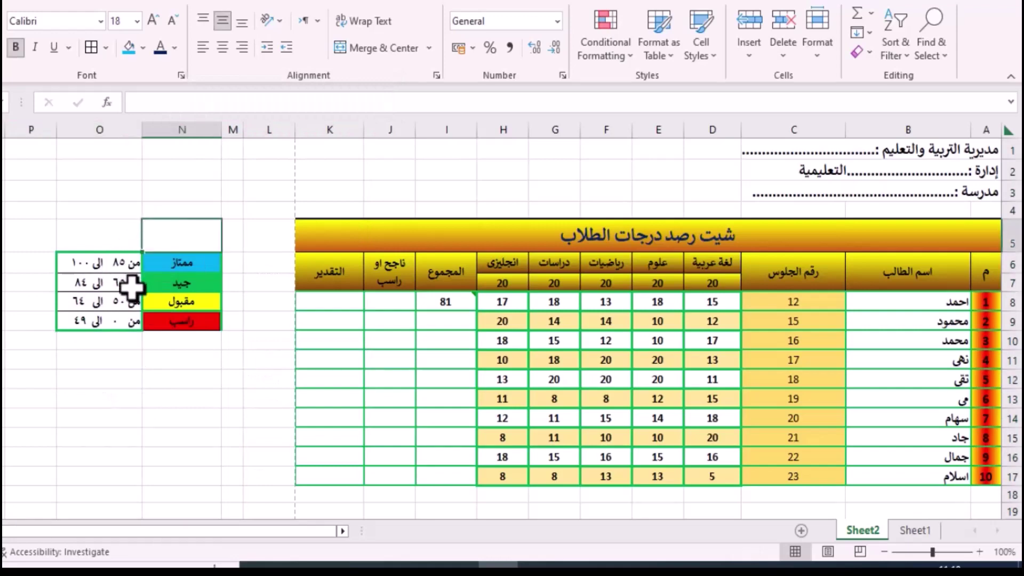
{"action": "left_click", "coordinate": [184, 400]}
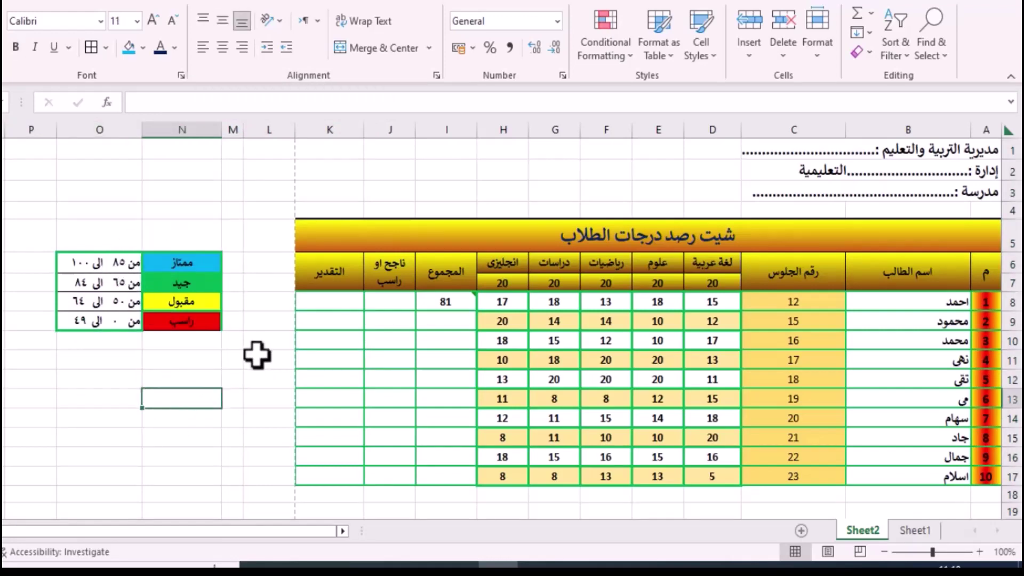
{"action": "left_click", "coordinate": [450, 321]}
Step: Copy the =SUM(D8:H8) total from I8 down to row 17, giving totals from 81 to 47
{"action": "left_click", "coordinate": [455, 302]}
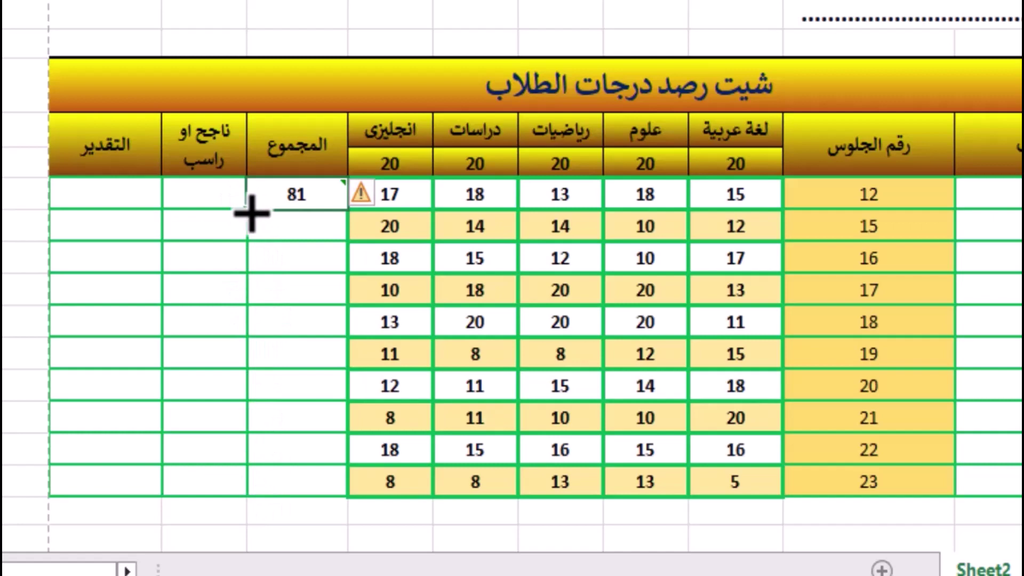
{"action": "double_click", "coordinate": [250, 212]}
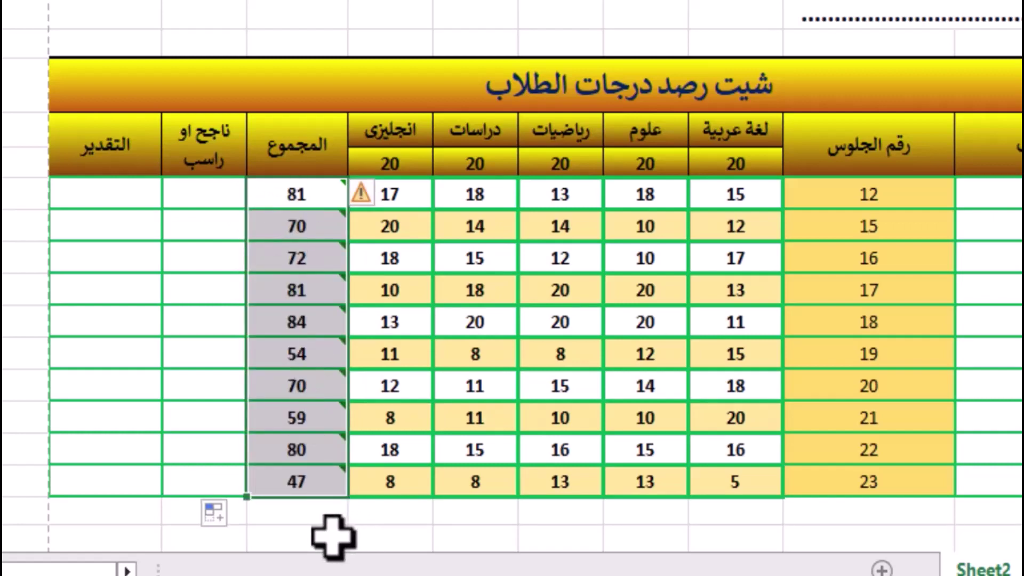
{"action": "left_click", "coordinate": [198, 195]}
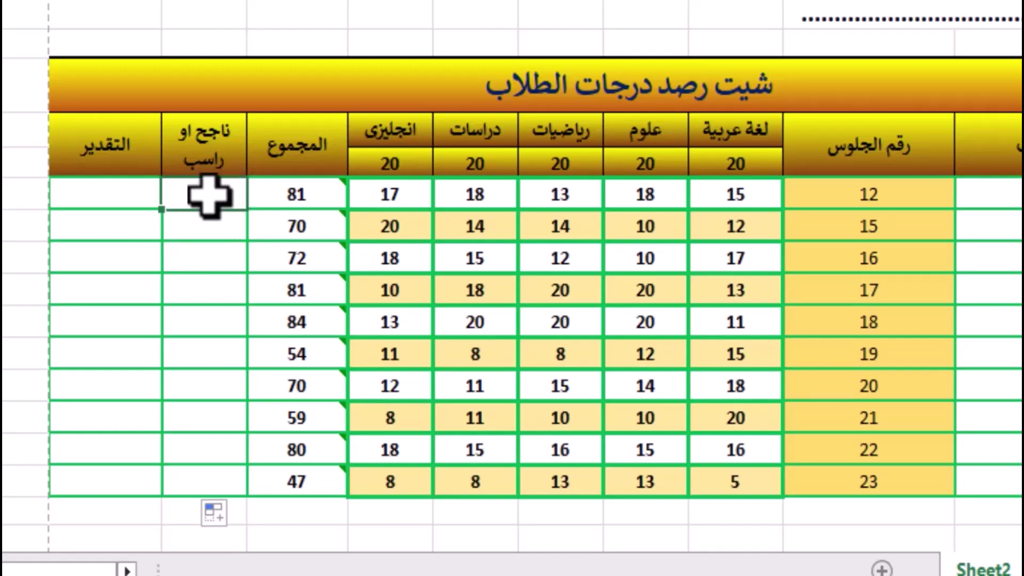
Step: Start an =IF formula in J8 and bring up its Function Arguments dialog
{"action": "type", "text": "="}
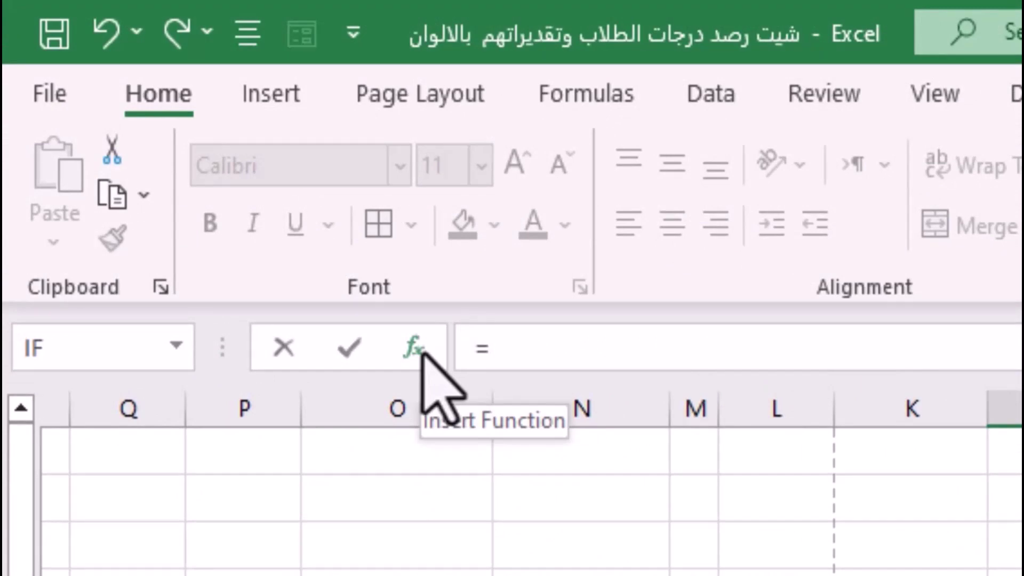
{"action": "type", "text": "هب"}
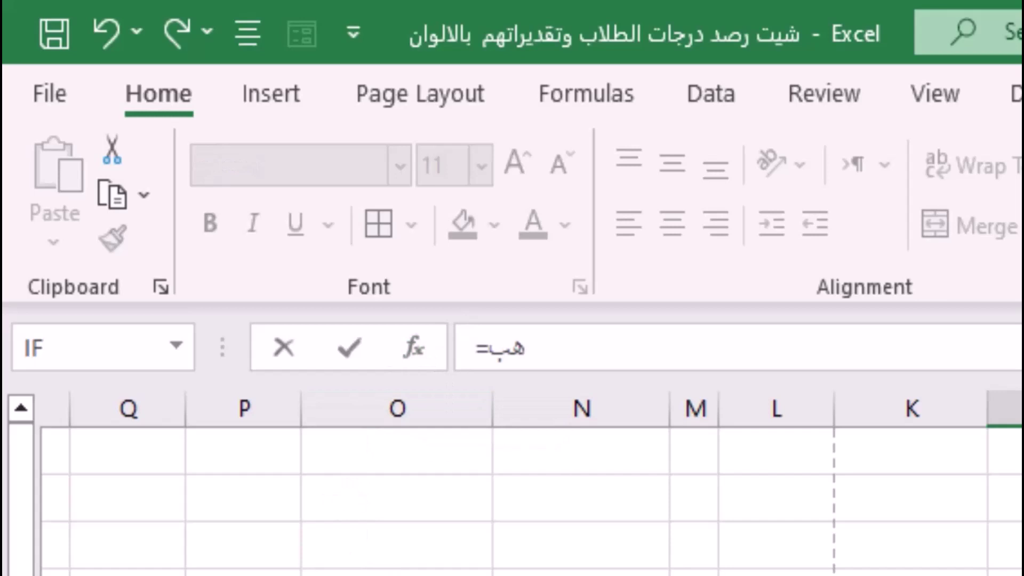
{"action": "key", "text": "BackSpace"}
{"action": "key", "text": "BackSpace"}
{"action": "type", "text": "if"}
{"action": "key", "text": "Tab"}
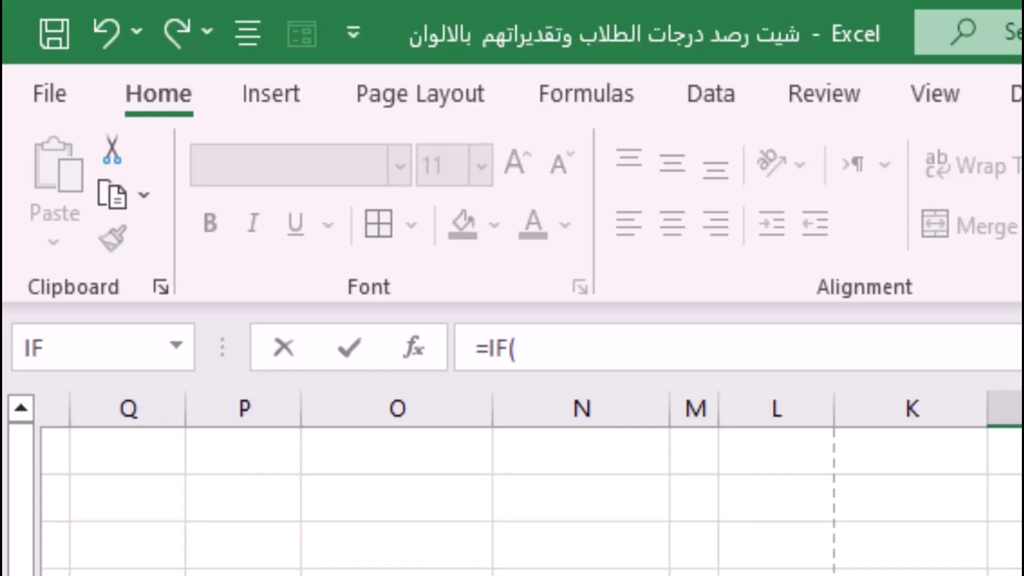
{"action": "left_click", "coordinate": [414, 349]}
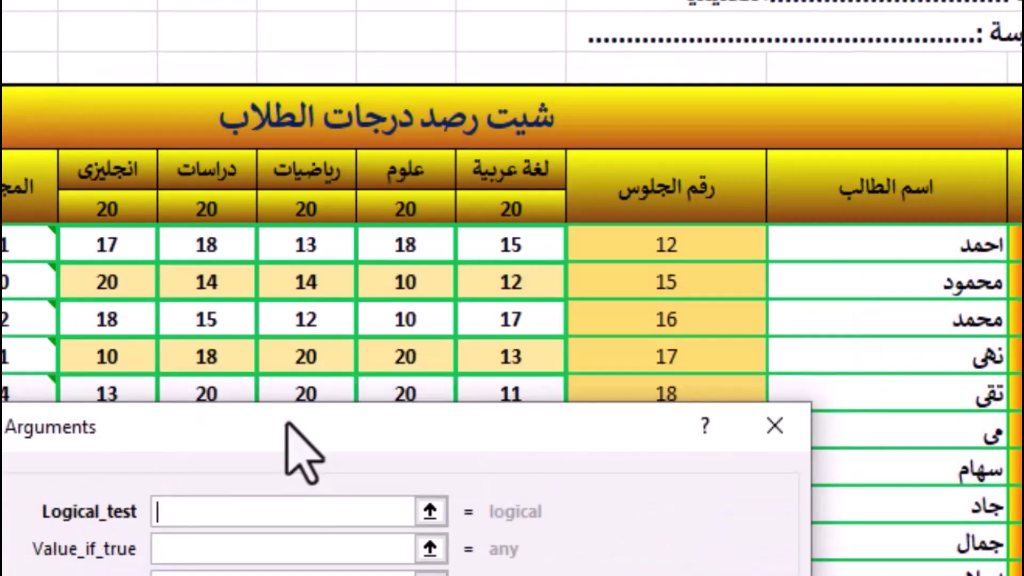
Step: Set the IF logical test to I8>=50
{"action": "left_click_drag", "start_coordinate": [927, 442], "coordinate": [907, 160]}
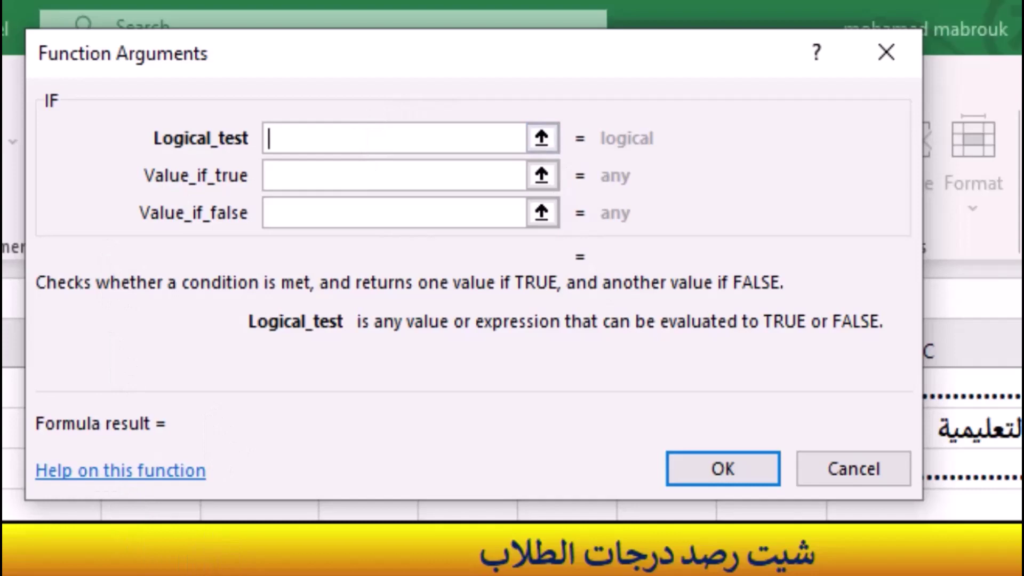
{"action": "left_click", "coordinate": [541, 138]}
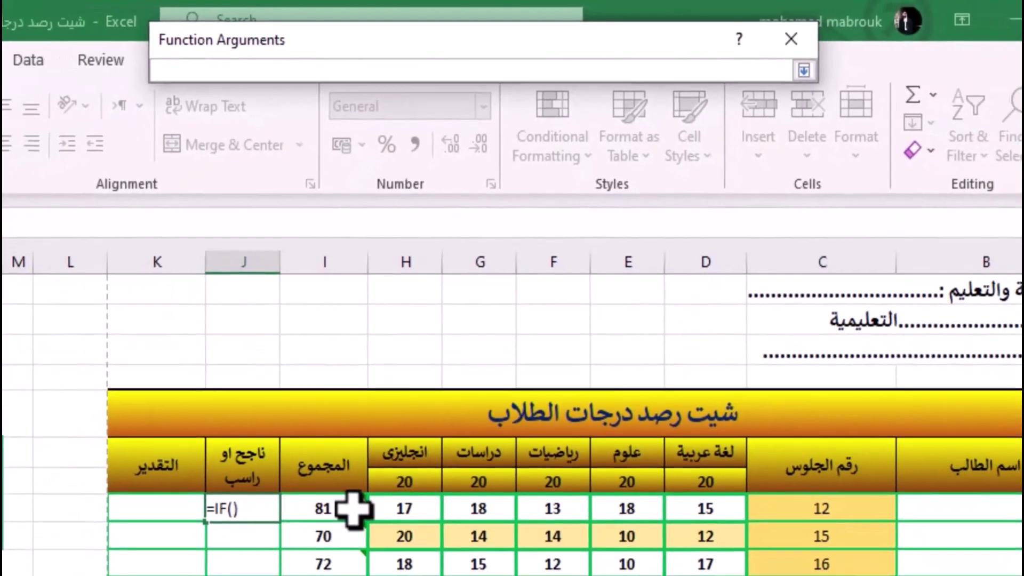
{"action": "left_click", "coordinate": [331, 504]}
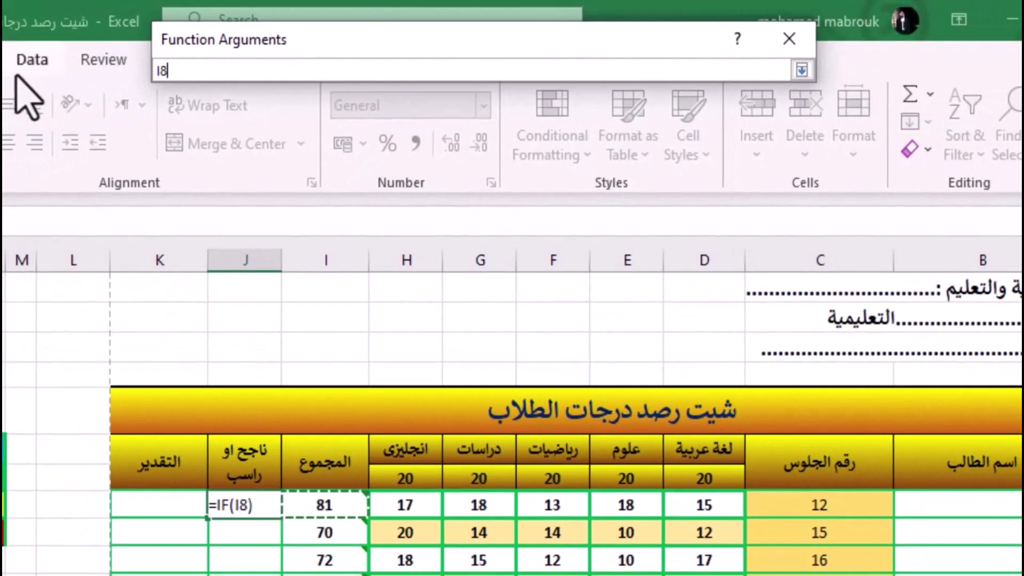
{"action": "left_click", "coordinate": [801, 70]}
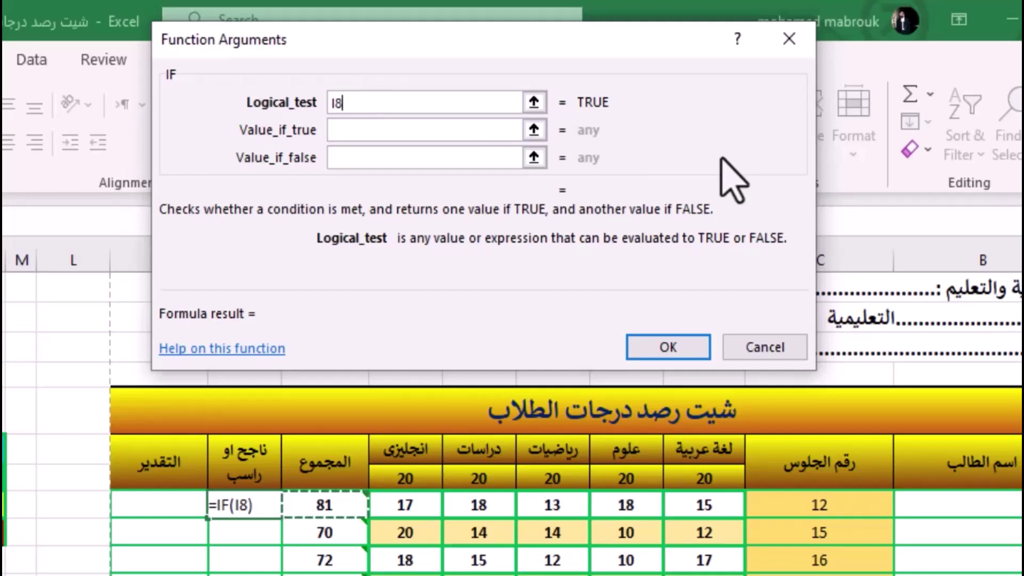
{"action": "type", "text": ">"}
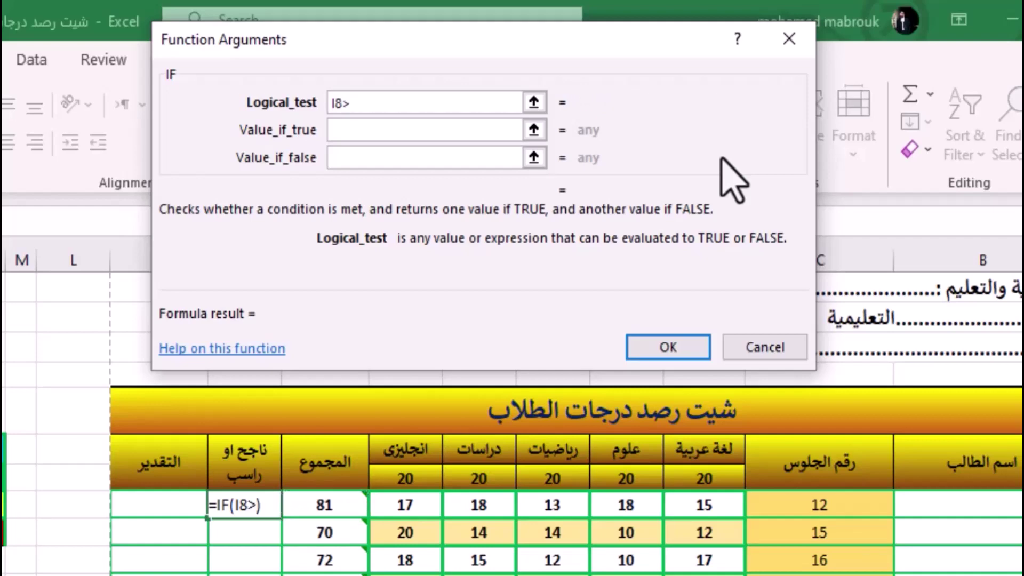
{"action": "type", "text": "="}
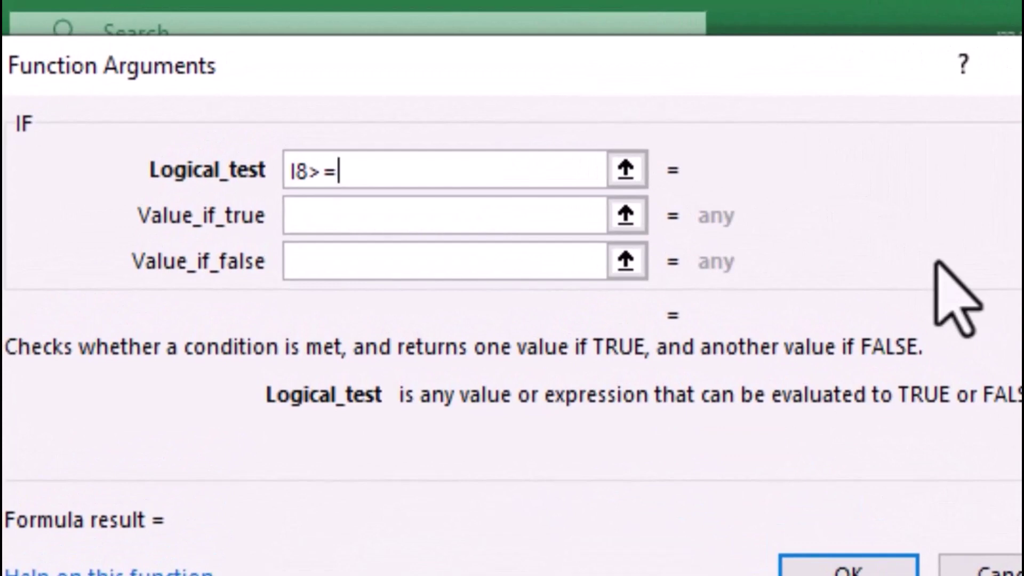
{"action": "type", "text": "50"}
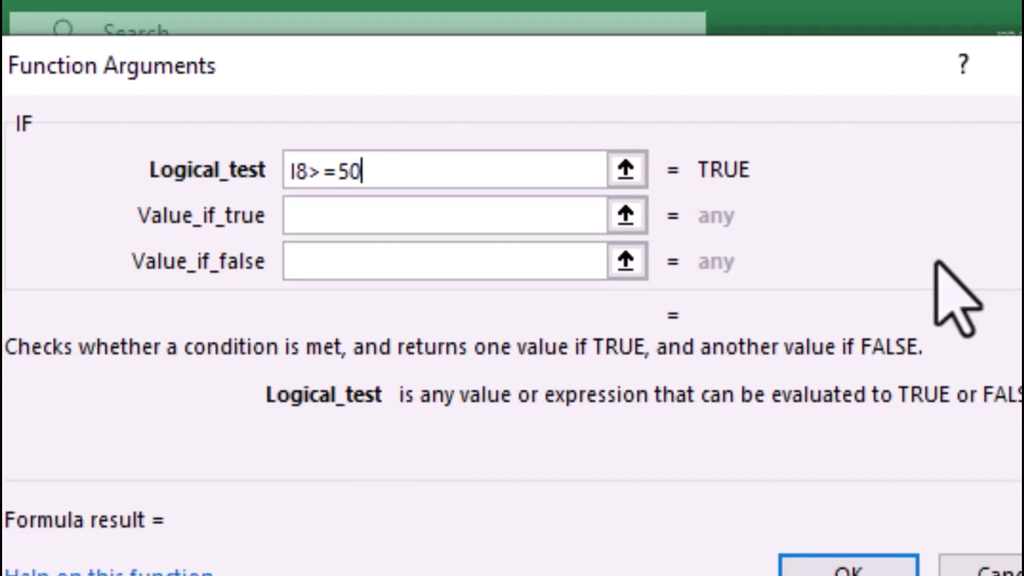
{"action": "key", "text": "Tab"}
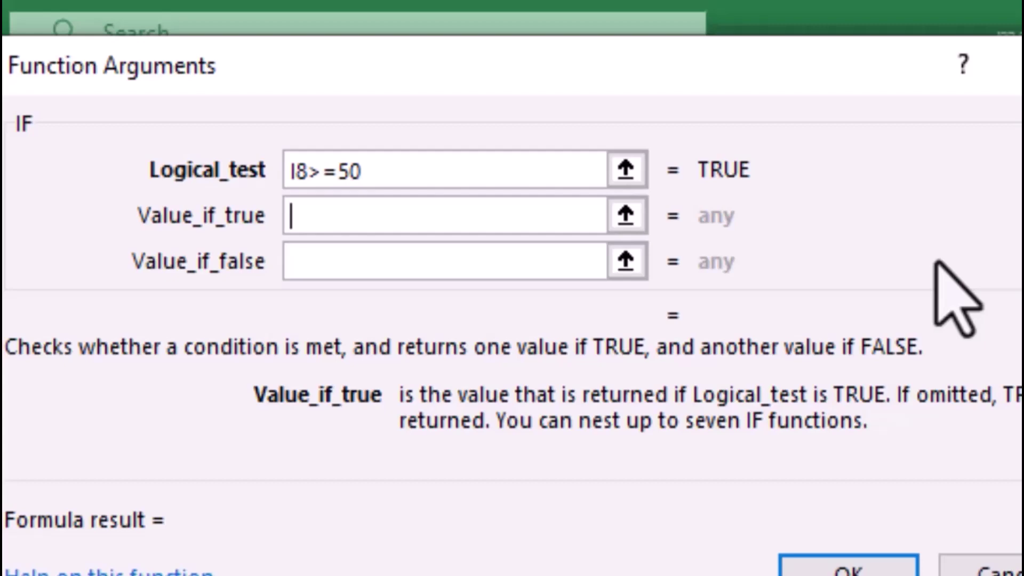
Step: Return "ناجح" when true and "راسب" when false, and confirm the formula in J8
{"action": "type", "text": "\"\""}
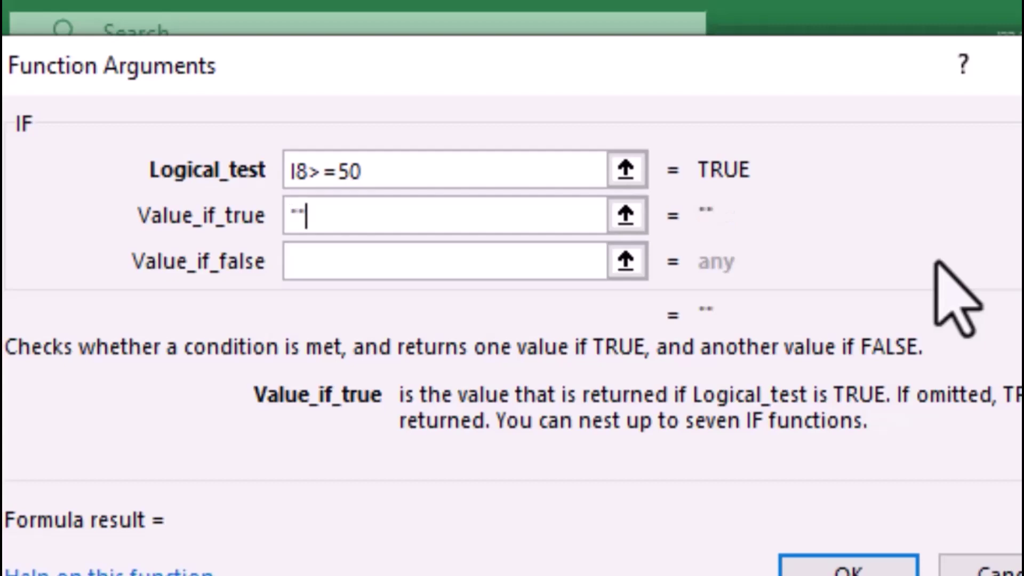
{"action": "key", "text": "Left"}
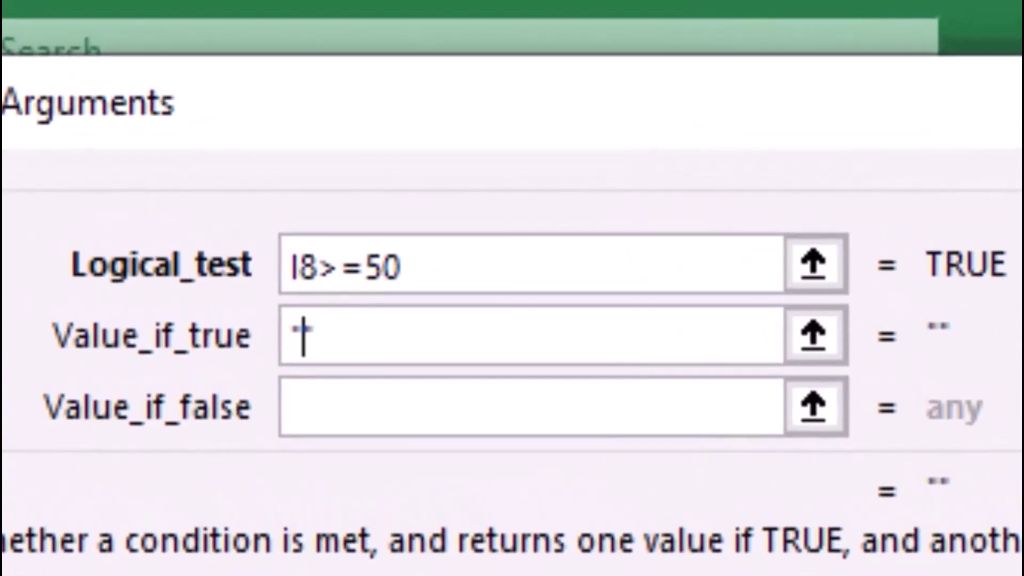
{"action": "type", "text": "Üجح"}
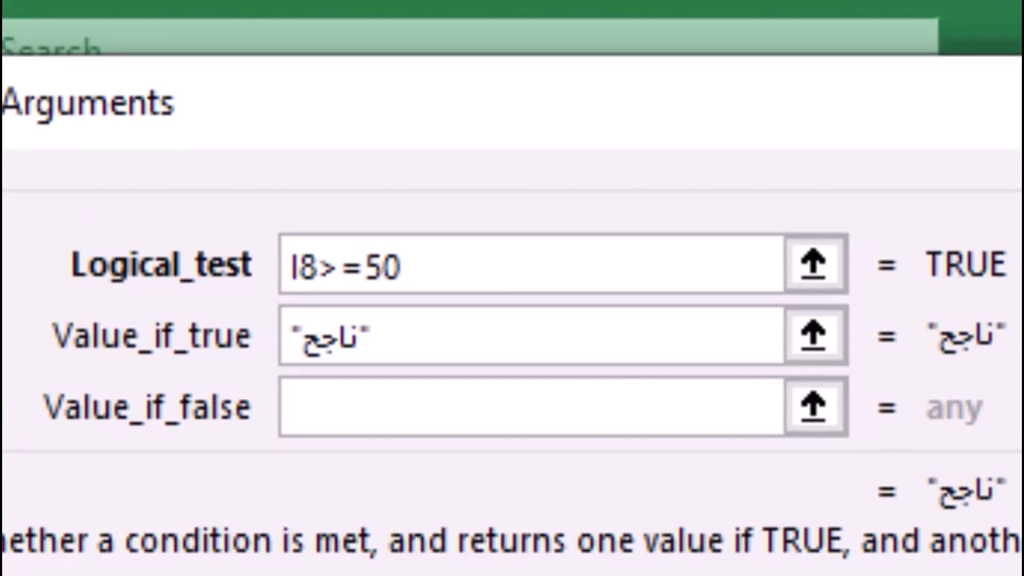
{"action": "left_click", "coordinate": [764, 408]}
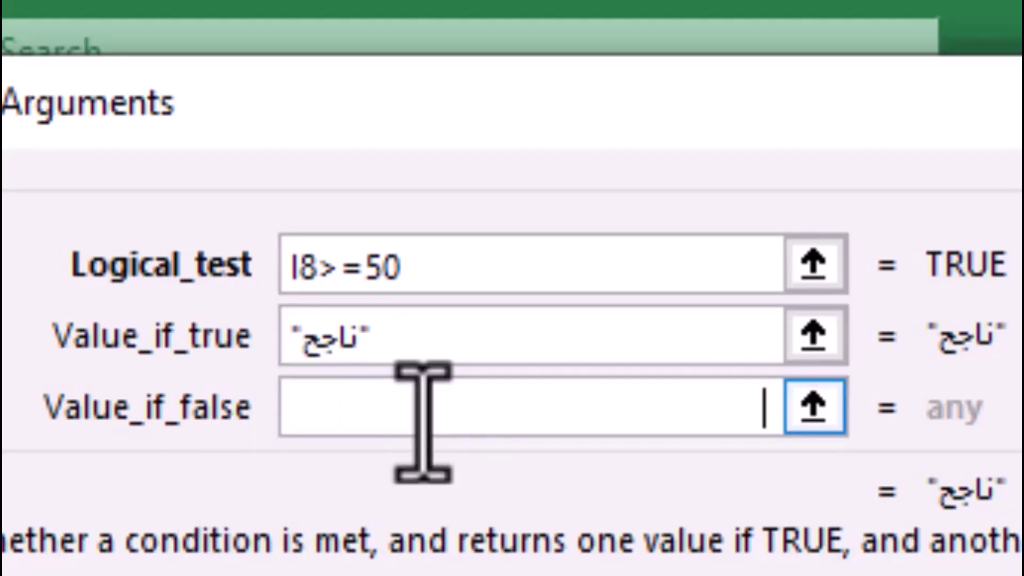
{"action": "type", "text": "\"\""}
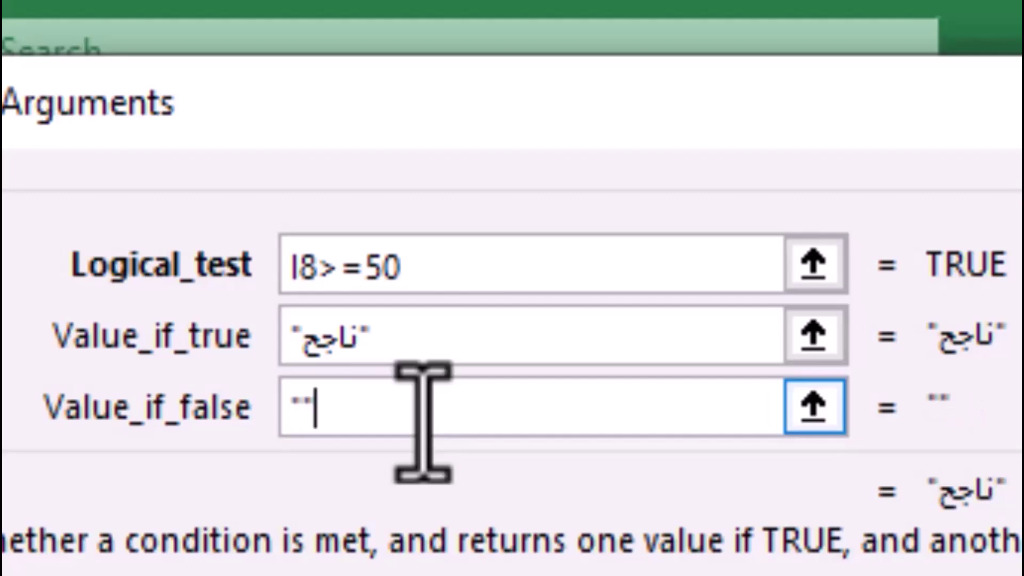
{"action": "key", "text": "Left"}
{"action": "type", "text": "راسب"}
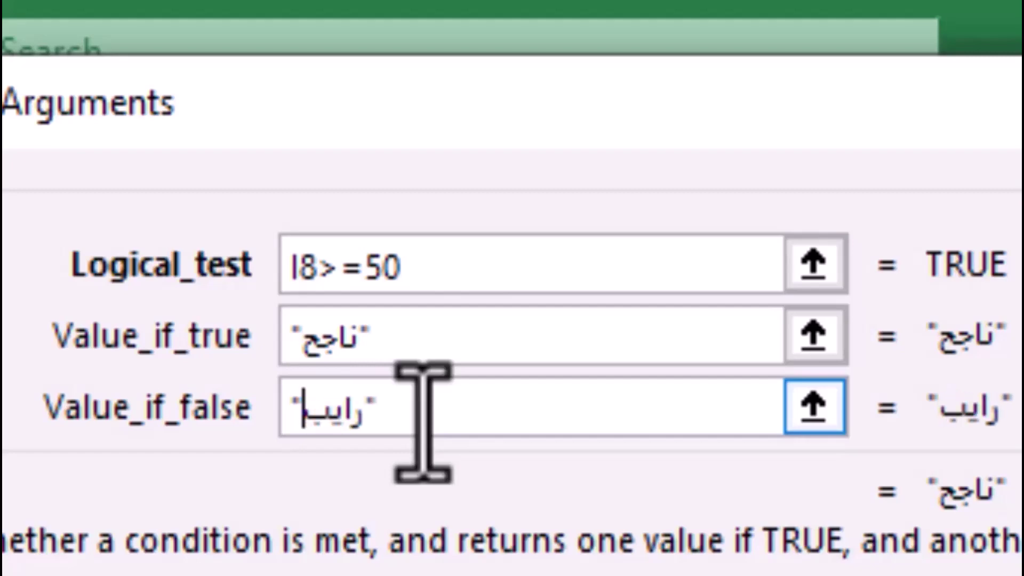
{"action": "key", "text": "BackSpace"}
{"action": "key", "text": "BackSpace"}
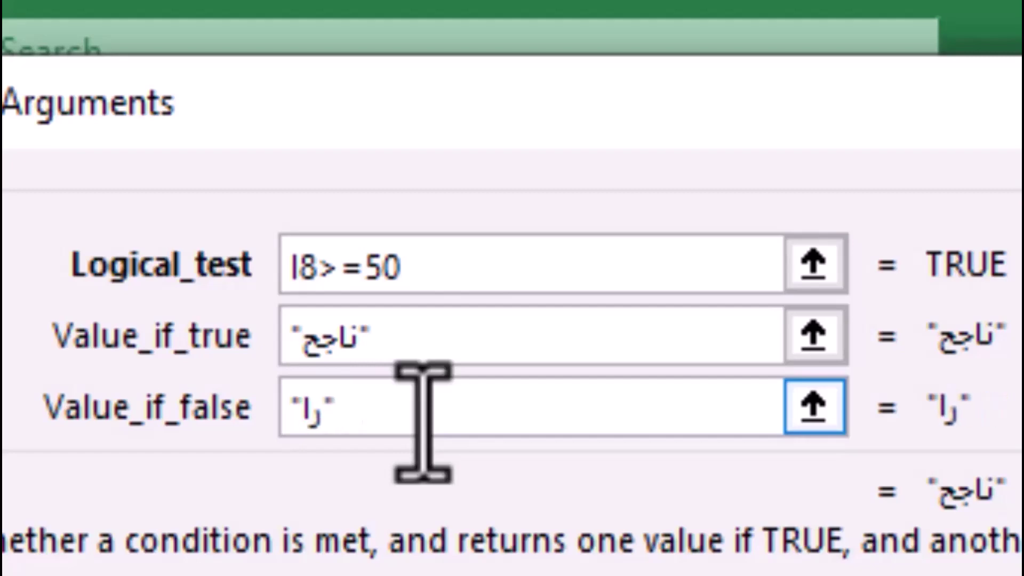
{"action": "type", "text": "سب"}
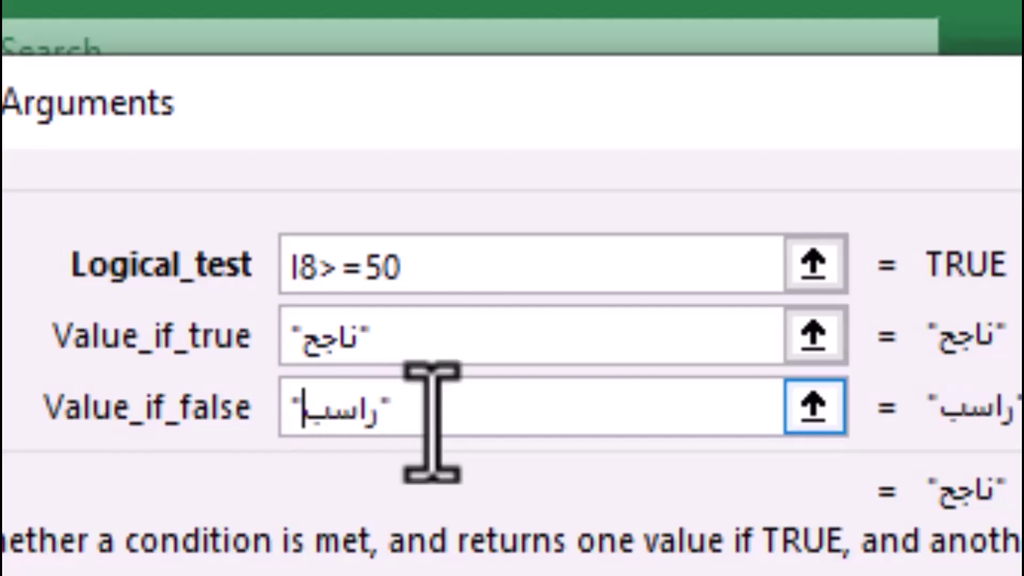
{"action": "key", "text": "Return"}
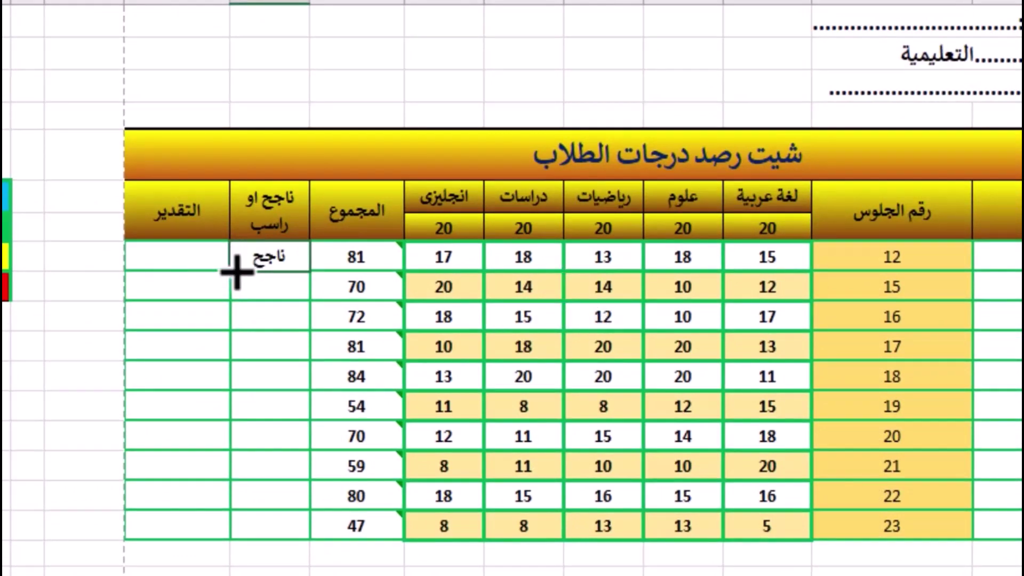
Step: Fill the pass/fail formula down to every student and change the last student's Arabic mark to 20
{"action": "double_click", "coordinate": [236, 272]}
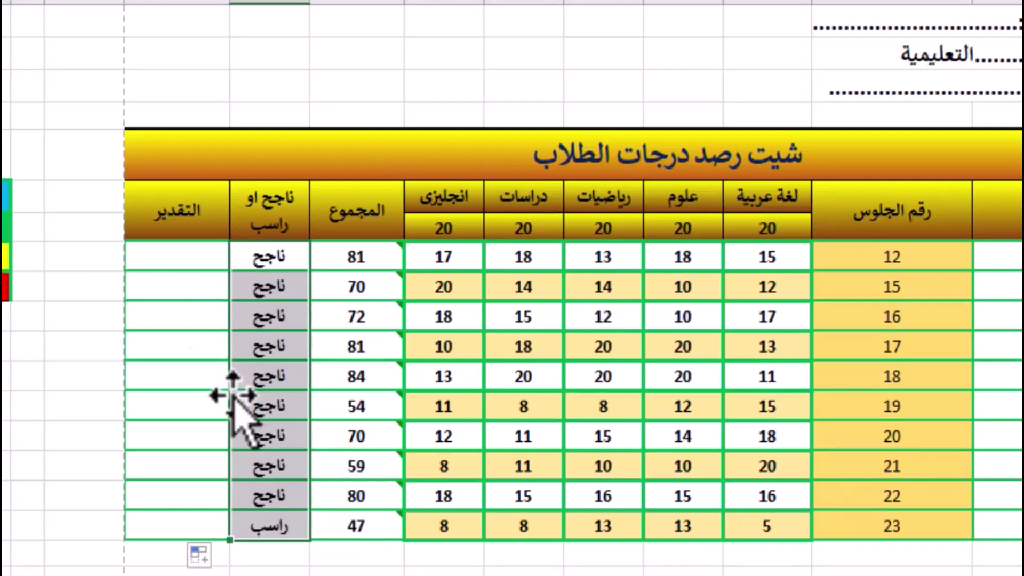
{"action": "left_click", "coordinate": [996, 524]}
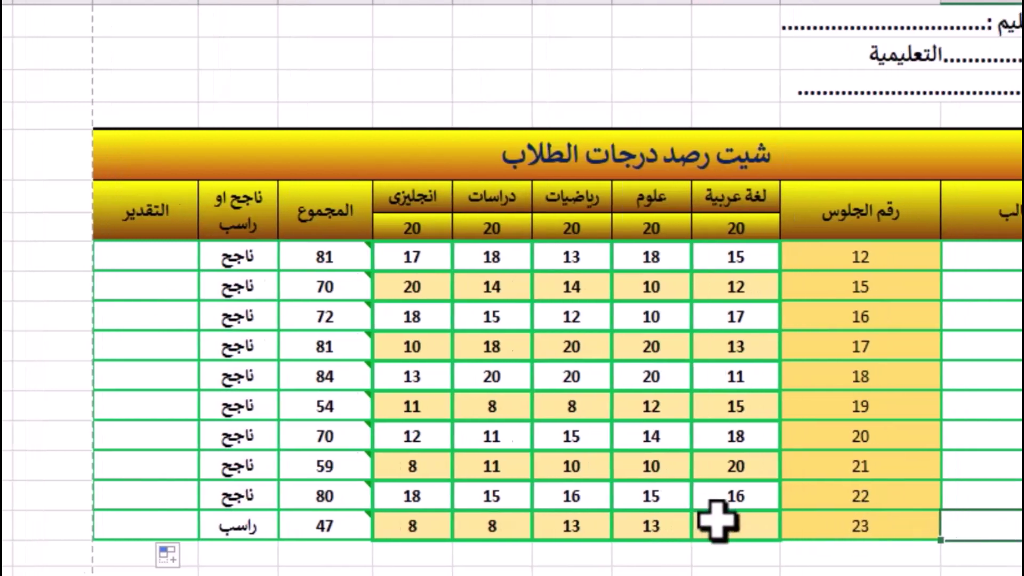
{"action": "left_click", "coordinate": [717, 519]}
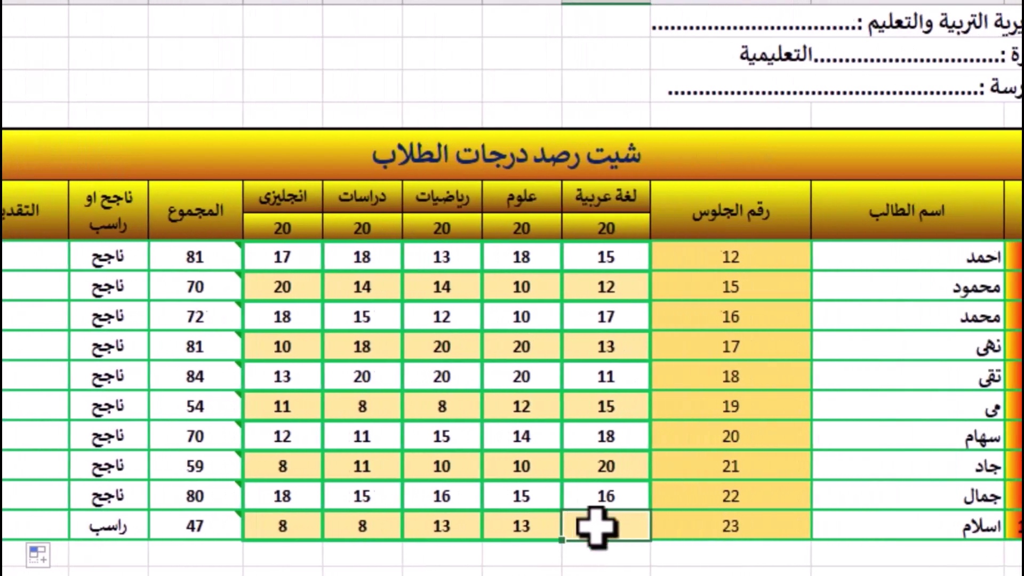
{"action": "type", "text": "20"}
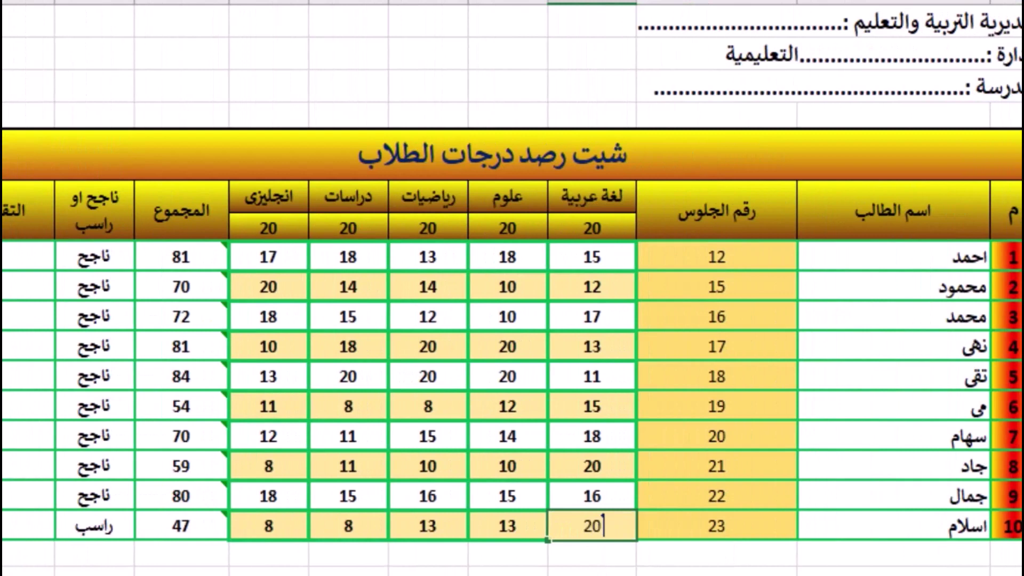
{"action": "key", "text": "Return"}
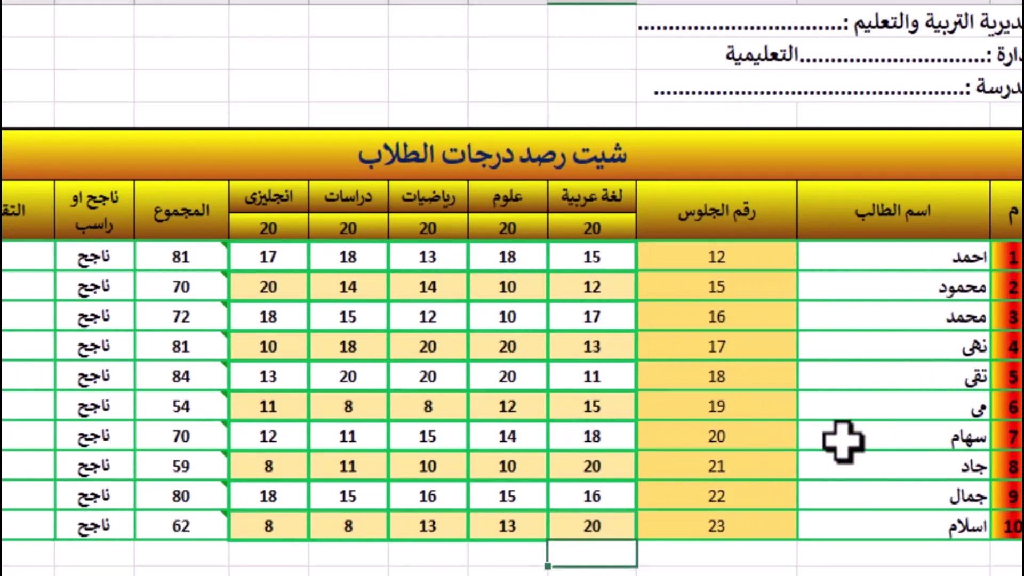
Step: Enter the seventh student's marks as 8, 10, 10, 10, 10, dropping the total to 48
{"action": "left_click", "coordinate": [599, 443]}
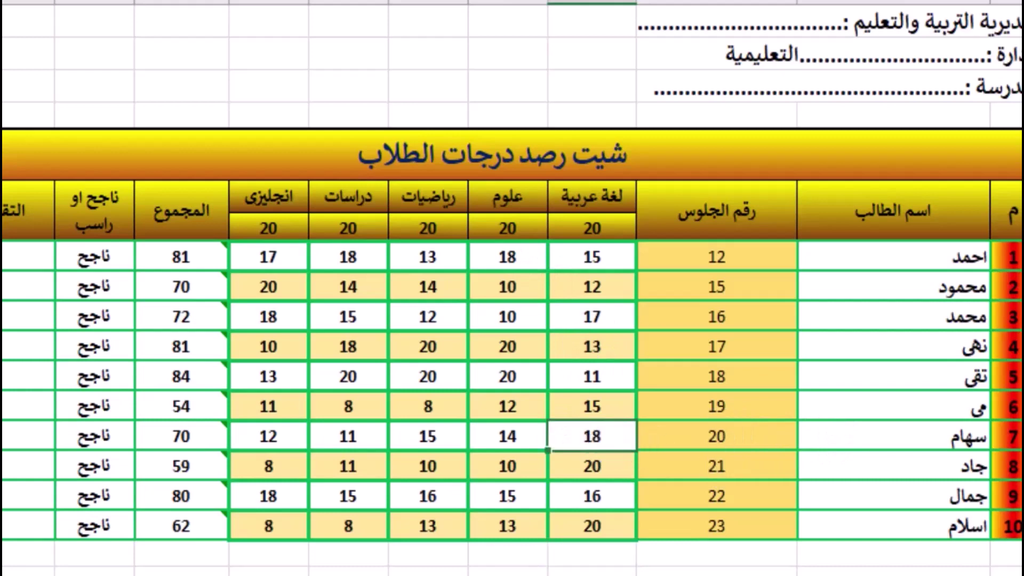
{"action": "key", "text": "BackSpace"}
{"action": "type", "text": "8"}
{"action": "key", "text": "Tab"}
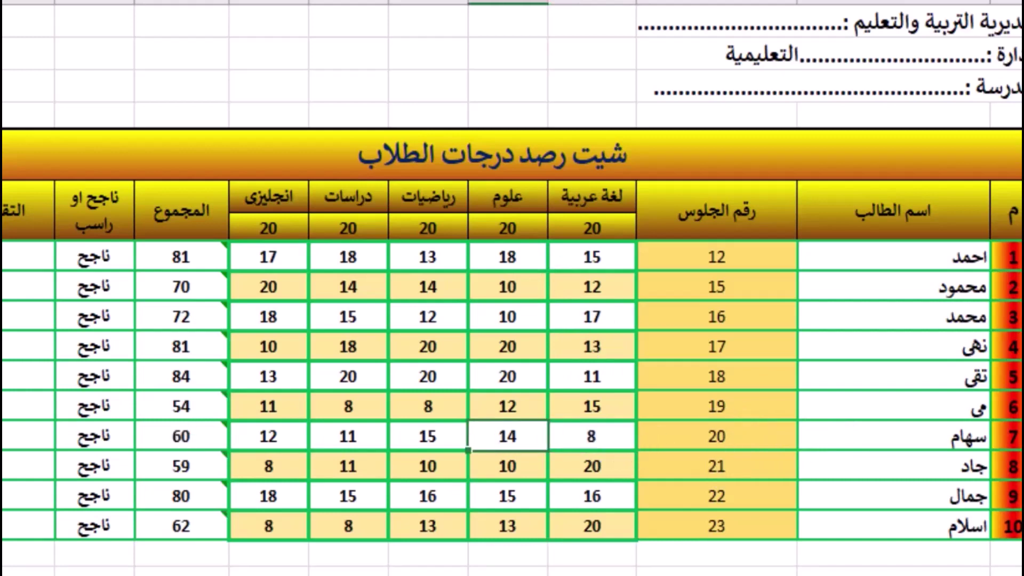
{"action": "type", "text": "8"}
{"action": "key", "text": "BackSpace"}
{"action": "type", "text": "10"}
{"action": "key", "text": "Tab"}
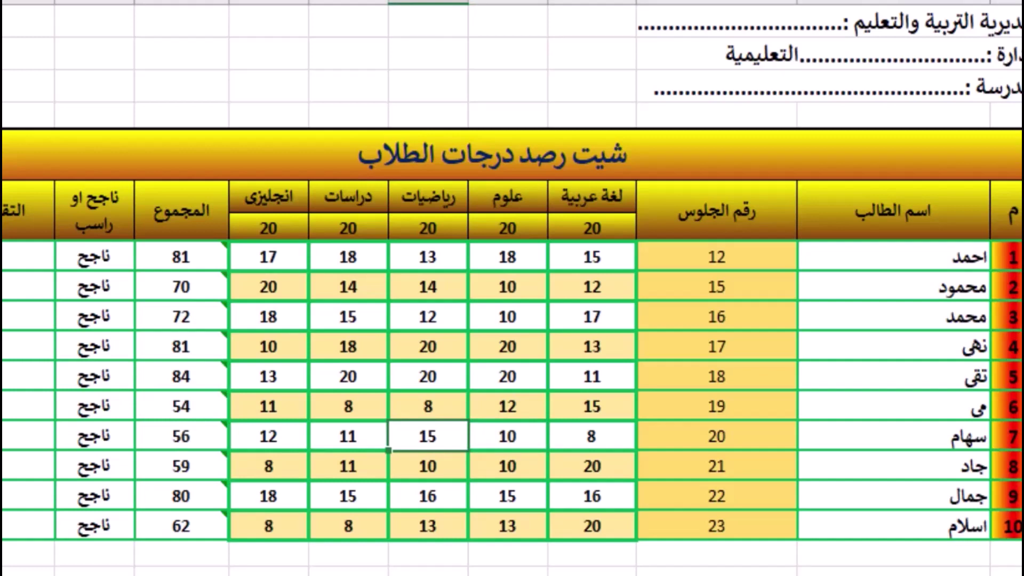
{"action": "type", "text": "10"}
{"action": "key", "text": "Tab"}
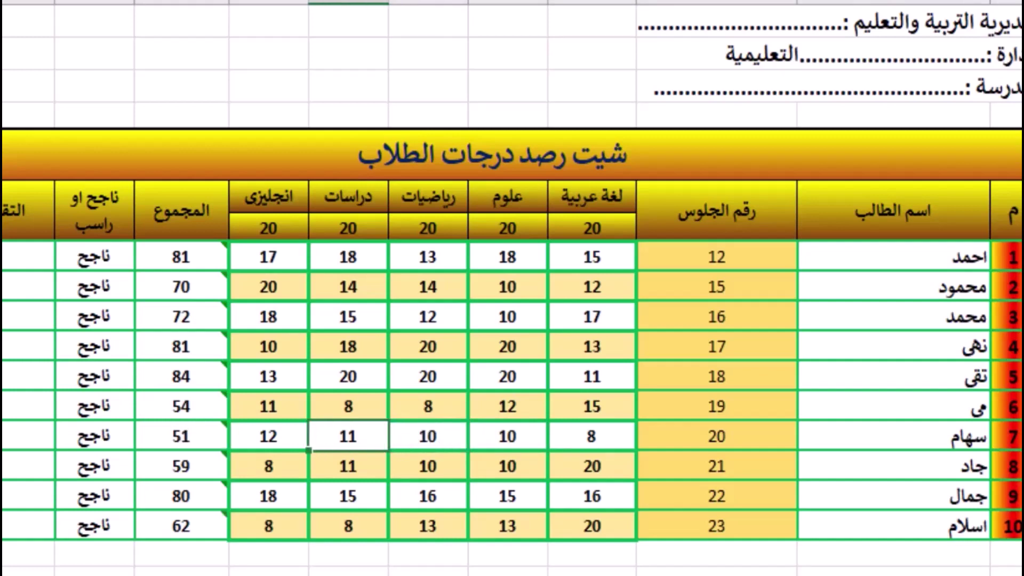
{"action": "type", "text": "10"}
{"action": "key", "text": "Tab"}
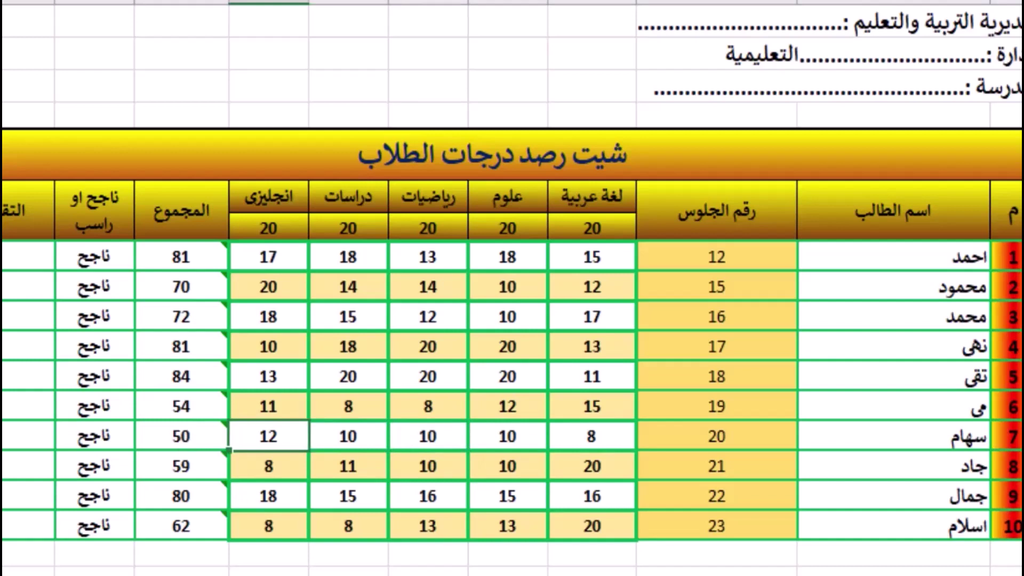
{"action": "type", "text": "1"}
{"action": "type", "text": "0"}
{"action": "key", "text": "Return"}
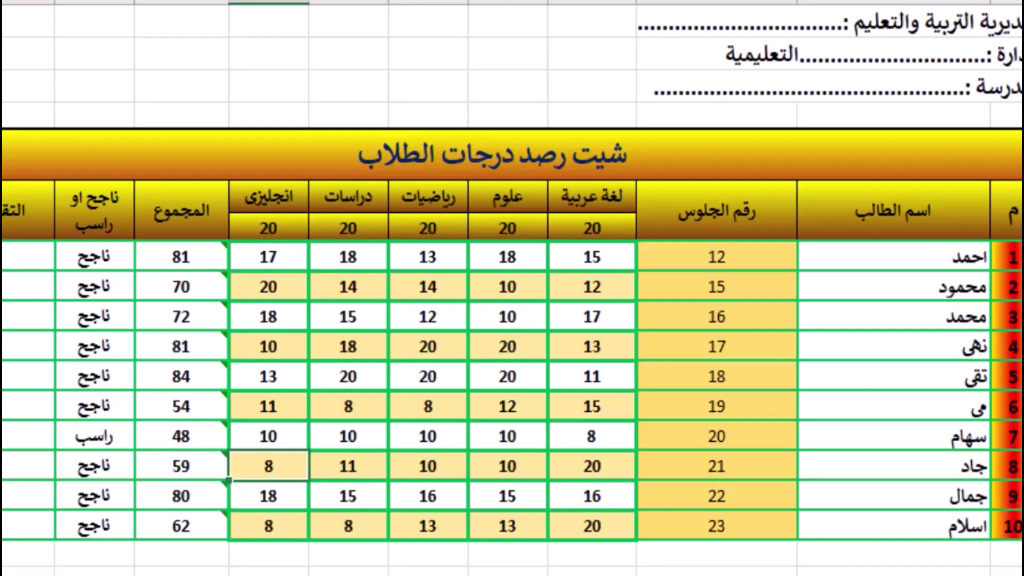
{"action": "left_click_drag", "start_coordinate": [107, 282], "coordinate": [103, 523]}
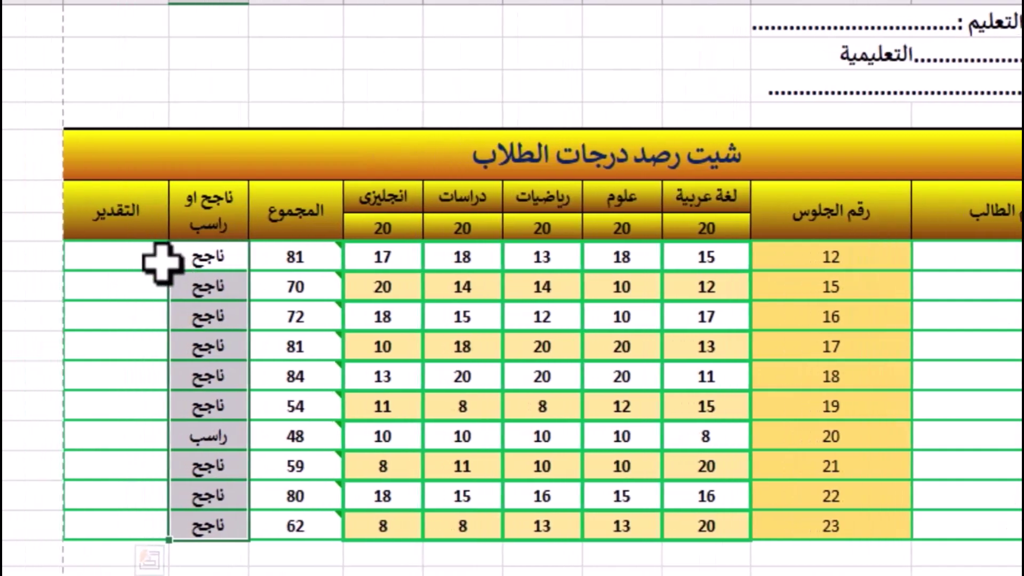
{"action": "left_click_drag", "start_coordinate": [155, 283], "coordinate": [152, 493]}
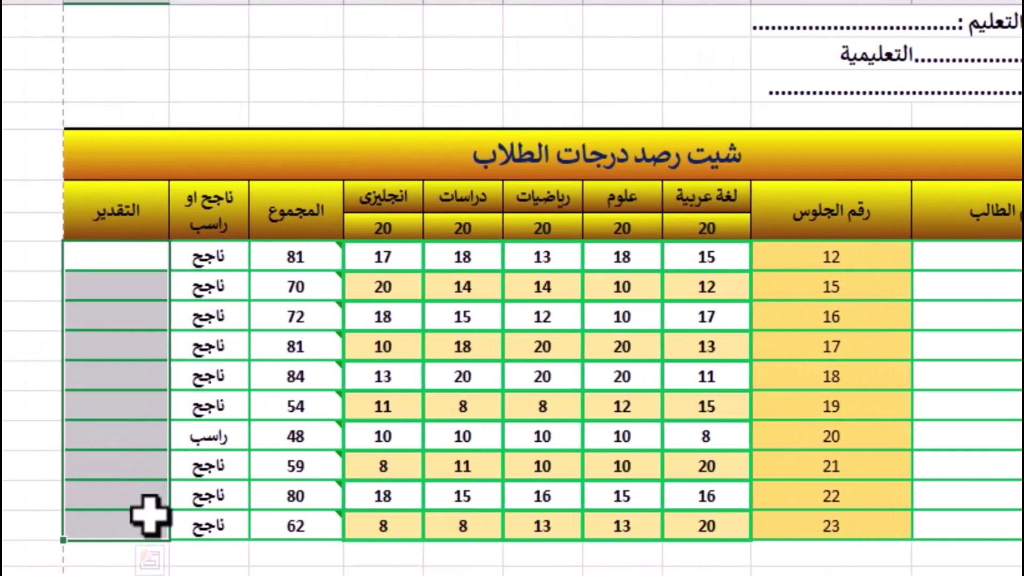
{"action": "left_click", "coordinate": [150, 288]}
{"action": "left_click", "coordinate": [146, 259]}
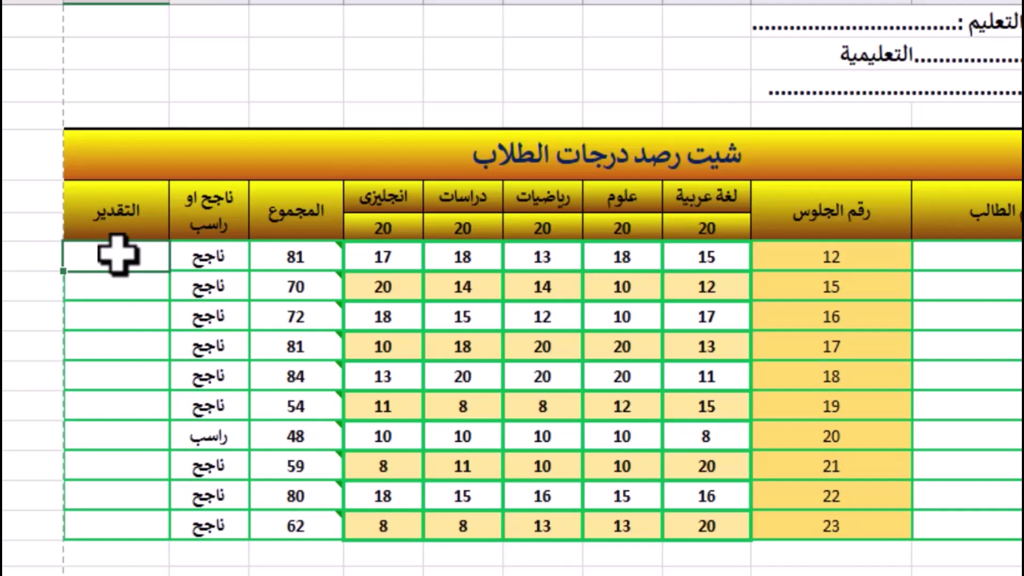
Step: Begin an =IF formula in K8 and open its Function Arguments window beside the table
{"action": "type", "text": "="}
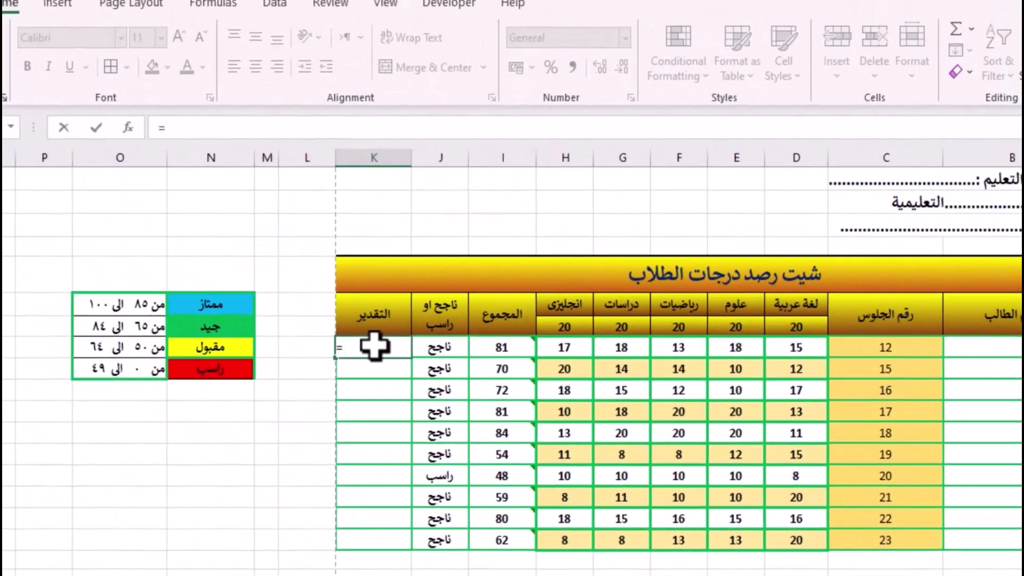
{"action": "type", "text": "if"}
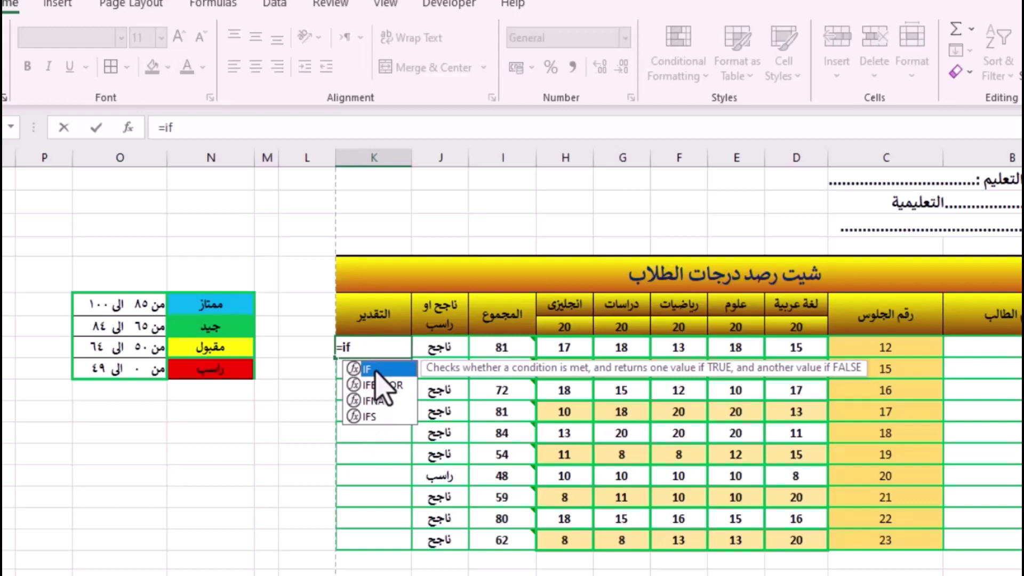
{"action": "double_click", "coordinate": [376, 369]}
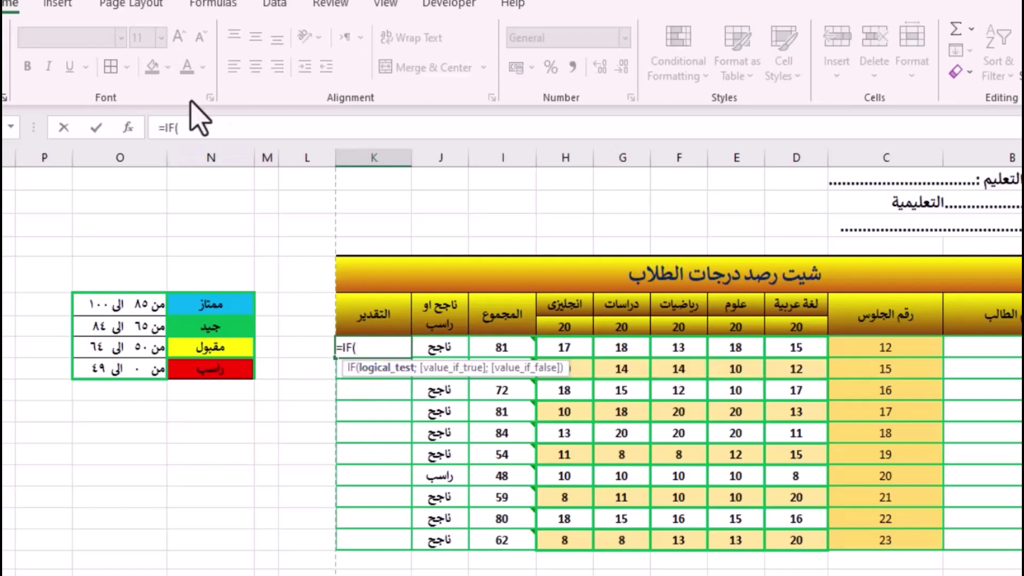
{"action": "left_click", "coordinate": [129, 130]}
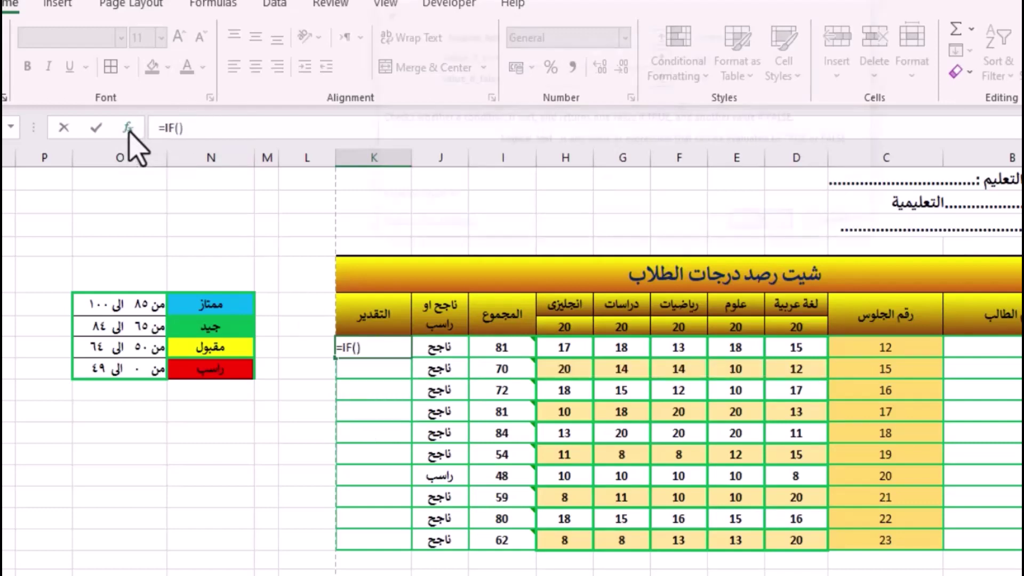
{"action": "mouse_move", "coordinate": [618, 2]}
{"action": "left_mouse_down"}
{"action": "mouse_move", "coordinate": [720, 45]}
{"action": "mouse_move", "coordinate": [701, 10]}
{"action": "left_mouse_up"}
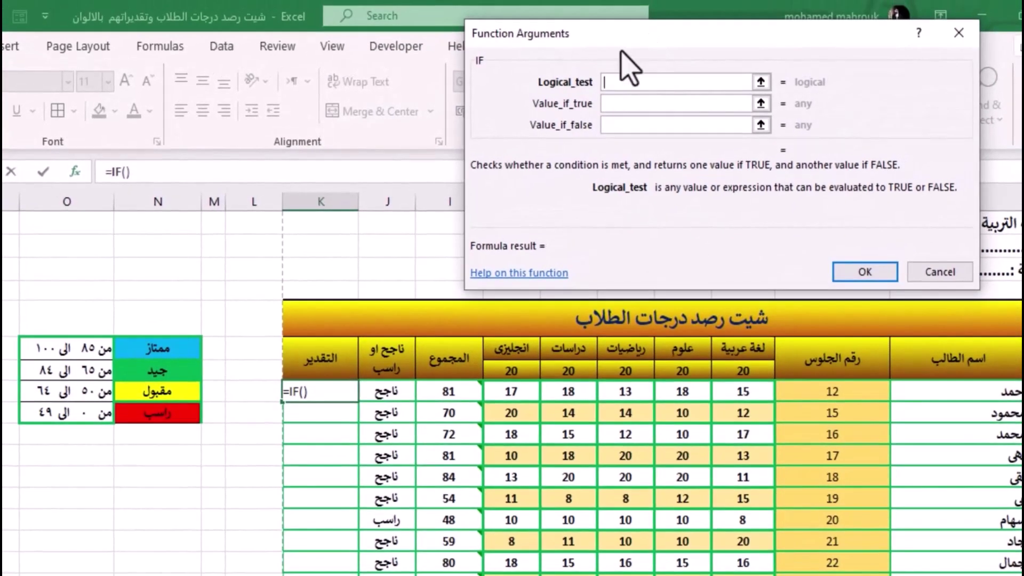
Step: Set the first grade condition to I8>=85 with "ممتاز" as the true result
{"action": "left_click", "coordinate": [761, 83]}
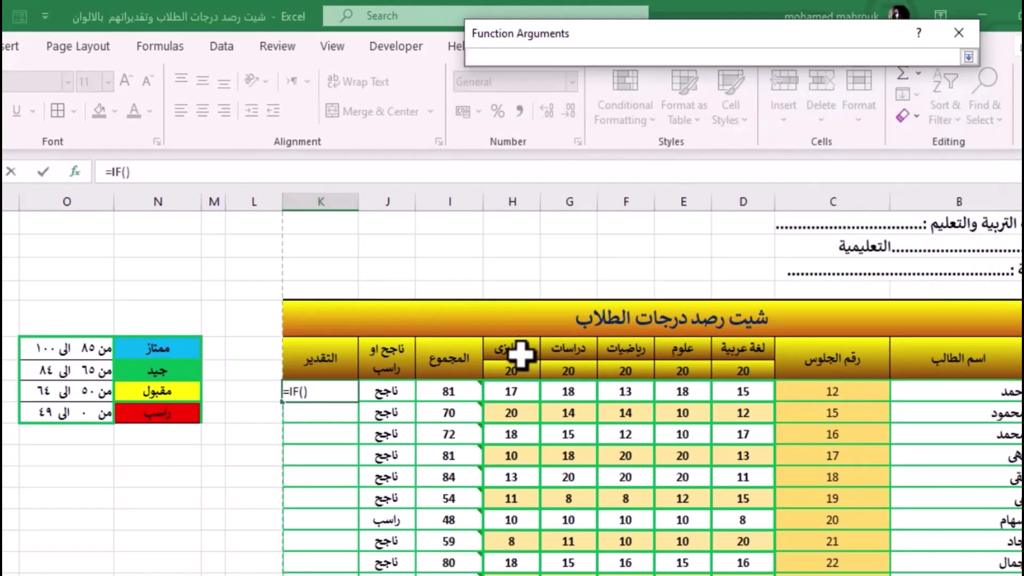
{"action": "left_click", "coordinate": [449, 391]}
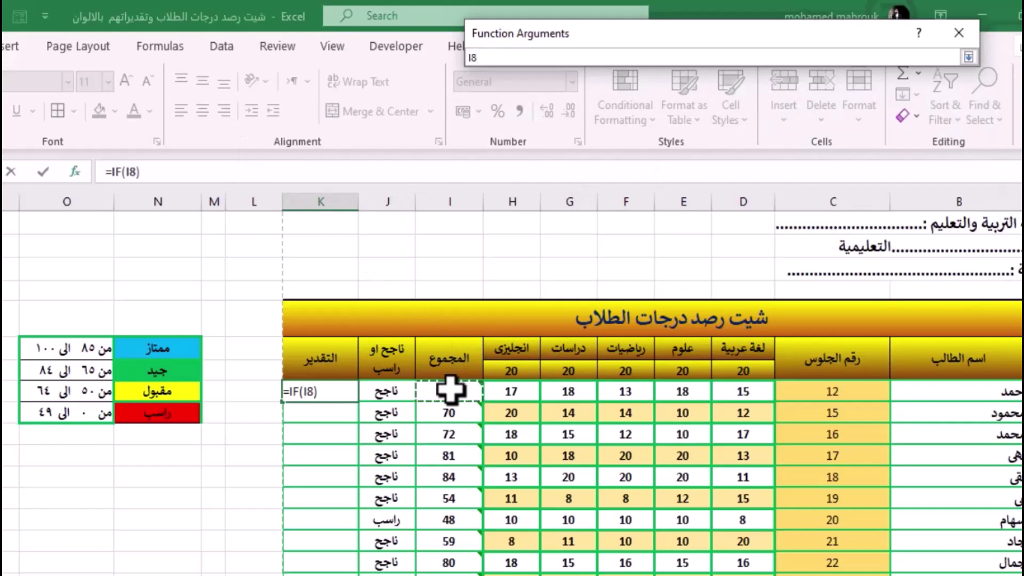
{"action": "left_click", "coordinate": [968, 57]}
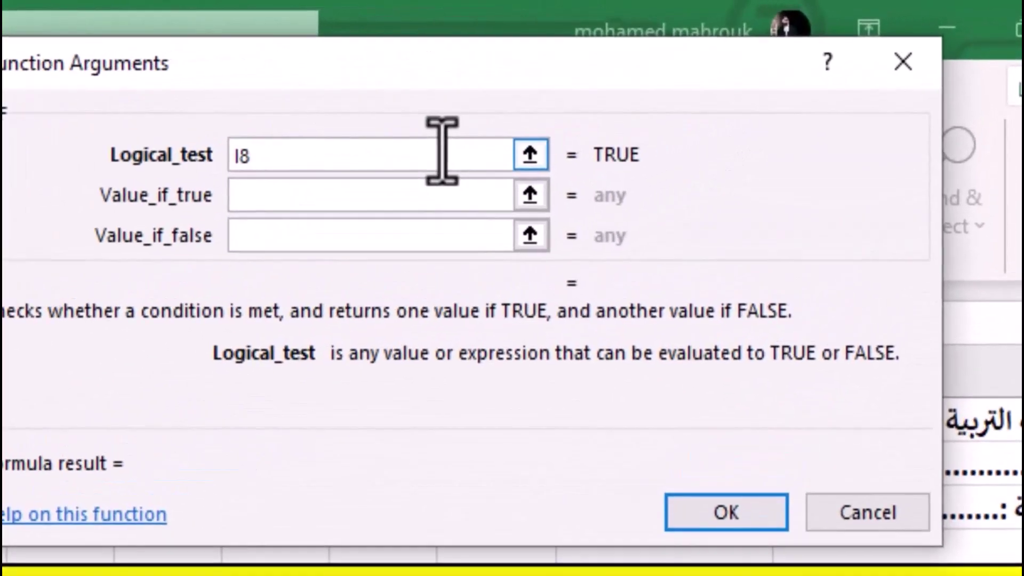
{"action": "type", "text": ">"}
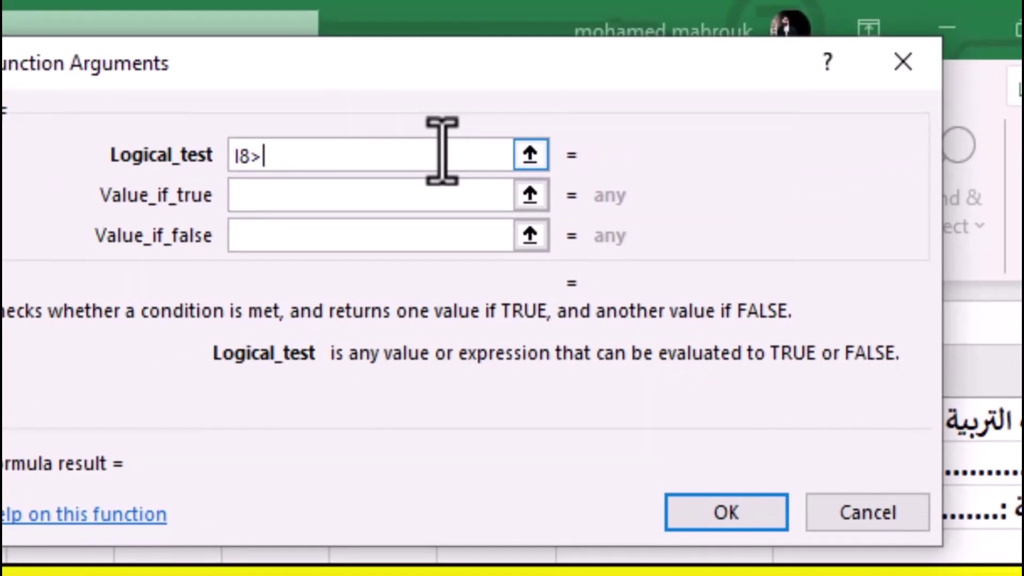
{"action": "type", "text": " ="}
{"action": "type", "text": "85"}
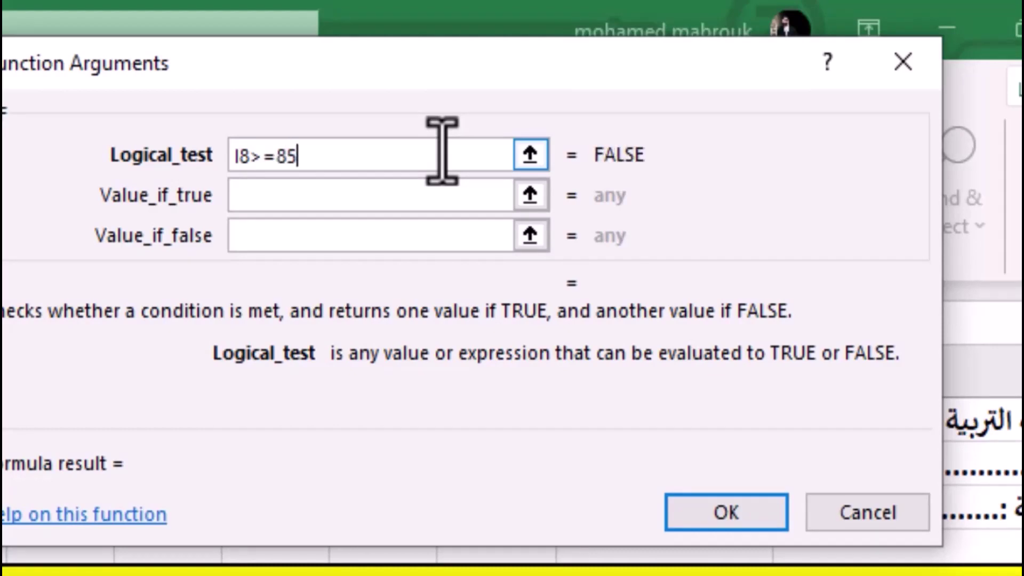
{"action": "key", "text": "Tab"}
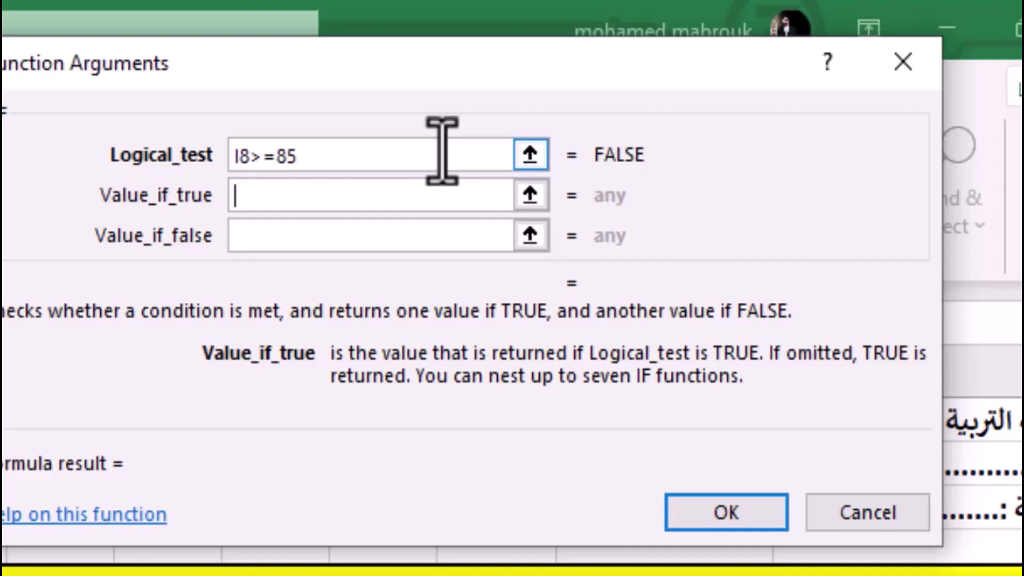
{"action": "type", "text": "\""}
{"action": "type", "text": "\""}
{"action": "key", "text": "Left"}
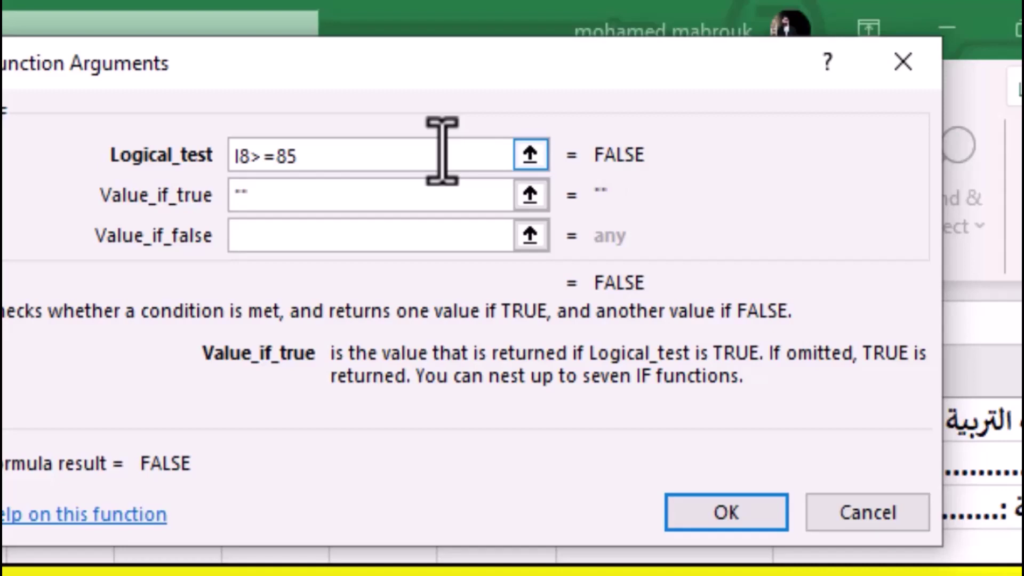
{"action": "type", "text": "اlj"}
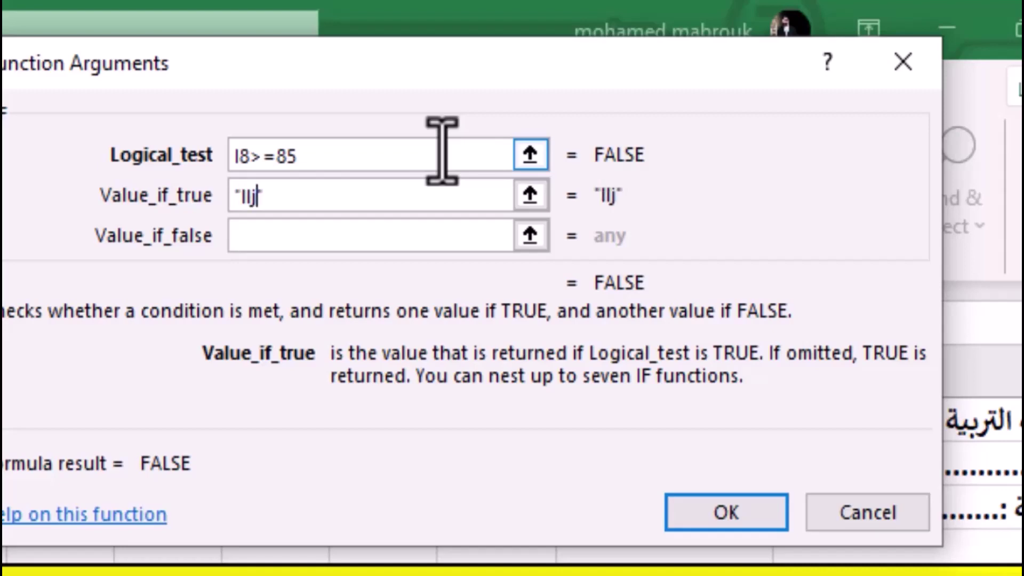
{"action": "type", "text": "h"}
{"action": "key", "text": "BackSpace"}
{"action": "key", "text": "BackSpace"}
{"action": "key", "text": "BackSpace"}
{"action": "key", "text": "BackSpace"}
{"action": "type", "text": "م"}
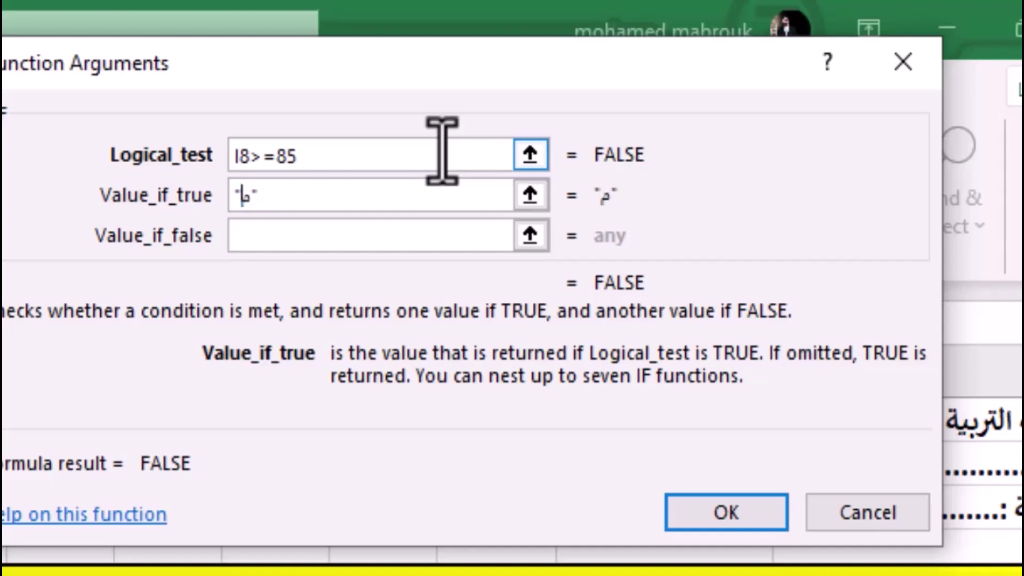
{"action": "type", "text": "متاز"}
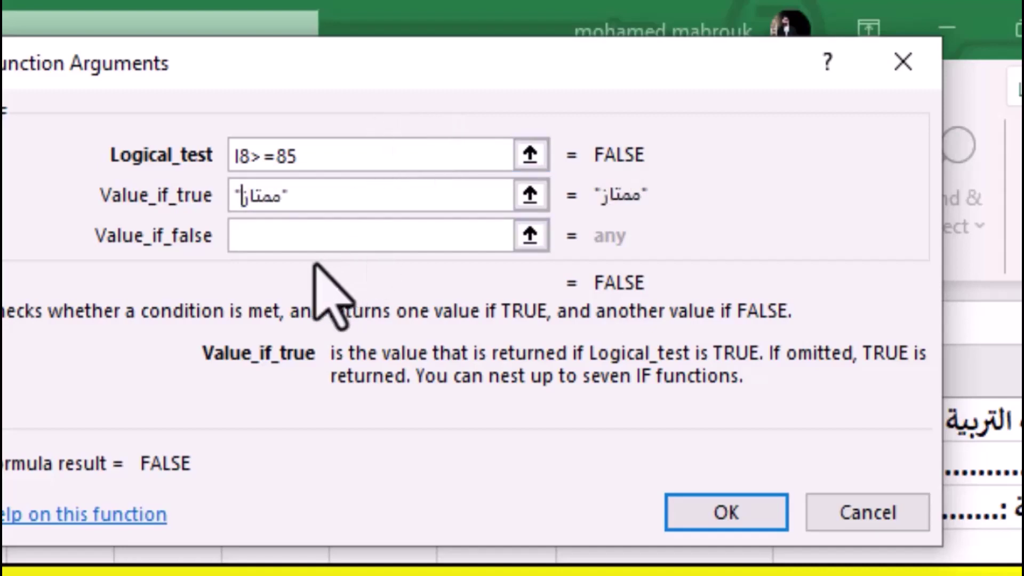
{"action": "left_click", "coordinate": [295, 234]}
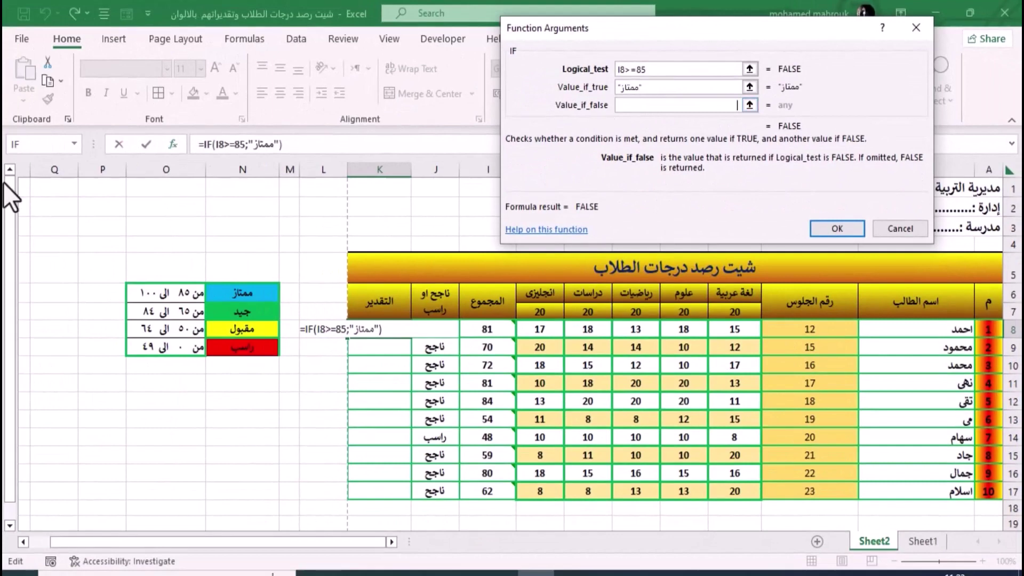
Step: Nest a second IF in the false branch and pick I8 as its test cell
{"action": "left_click", "coordinate": [74, 143]}
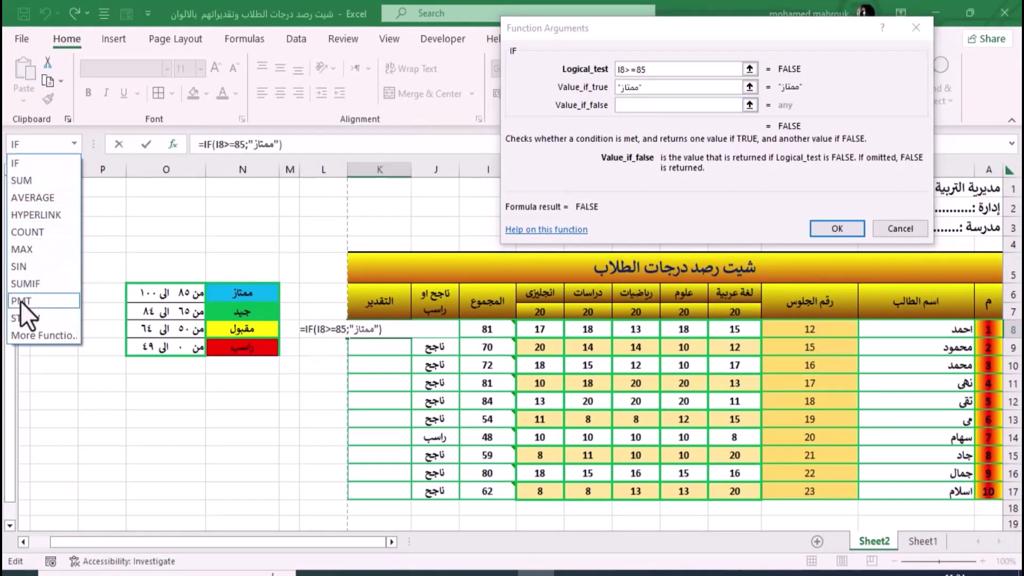
{"action": "left_click", "coordinate": [22, 266]}
{"action": "left_click", "coordinate": [72, 143]}
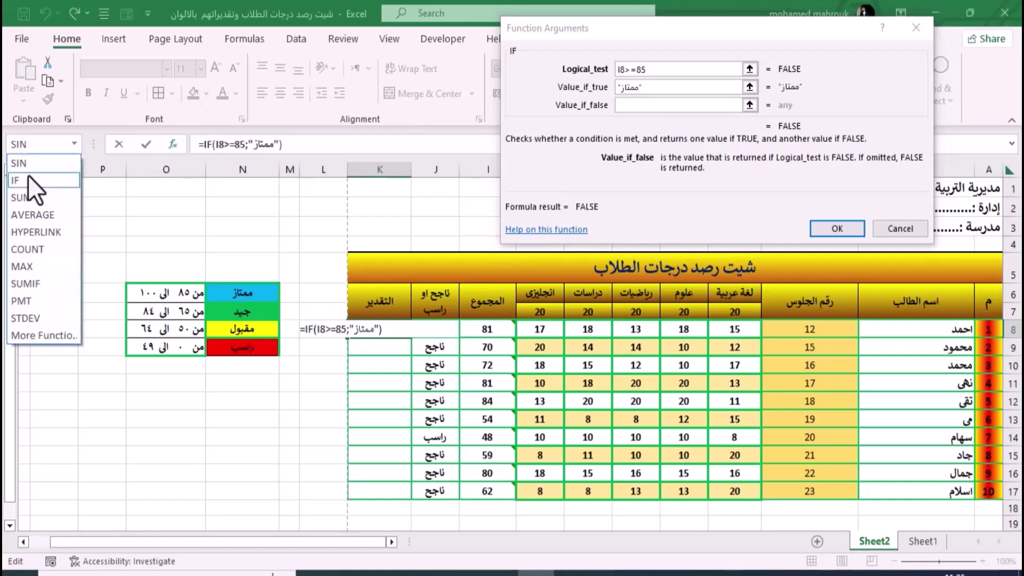
{"action": "left_click", "coordinate": [28, 176]}
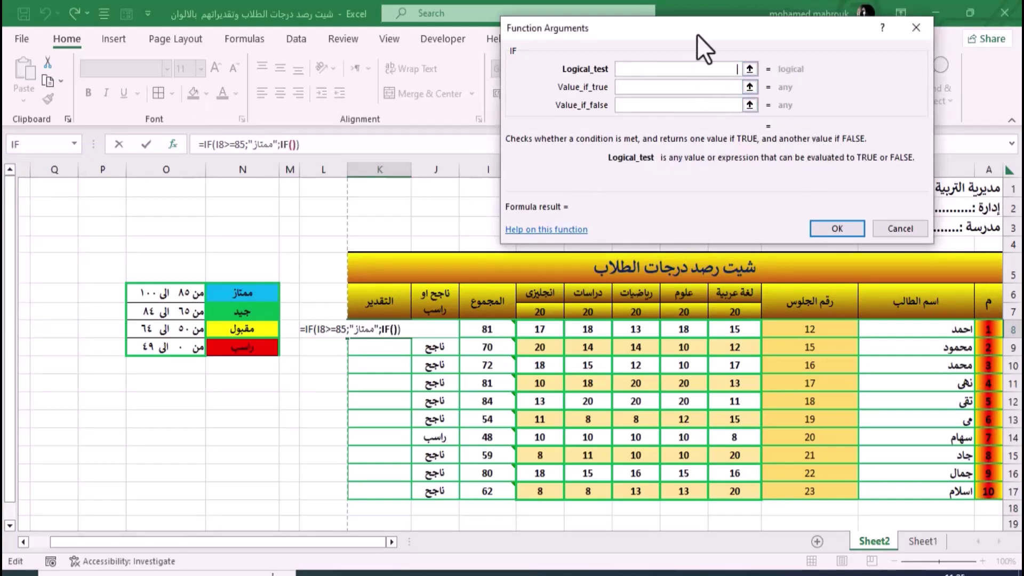
{"action": "left_click_drag", "start_coordinate": [696, 23], "coordinate": [599, 37]}
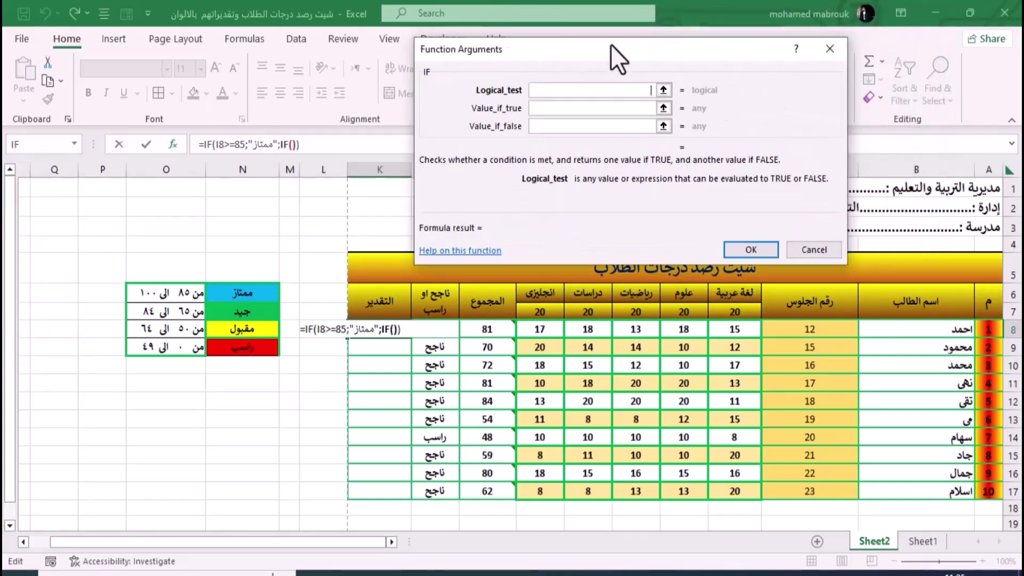
{"action": "left_click", "coordinate": [647, 87]}
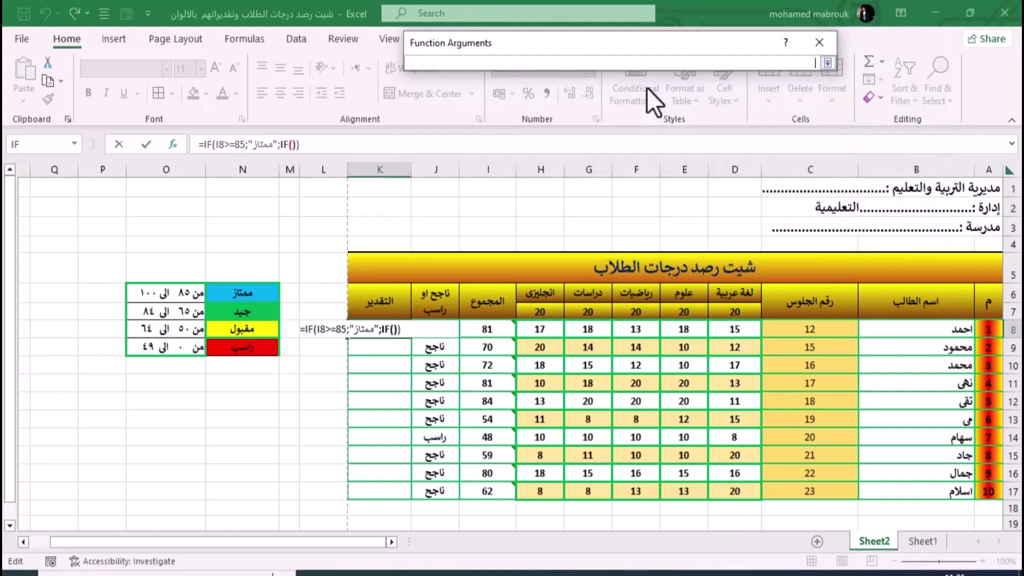
{"action": "left_click", "coordinate": [483, 329]}
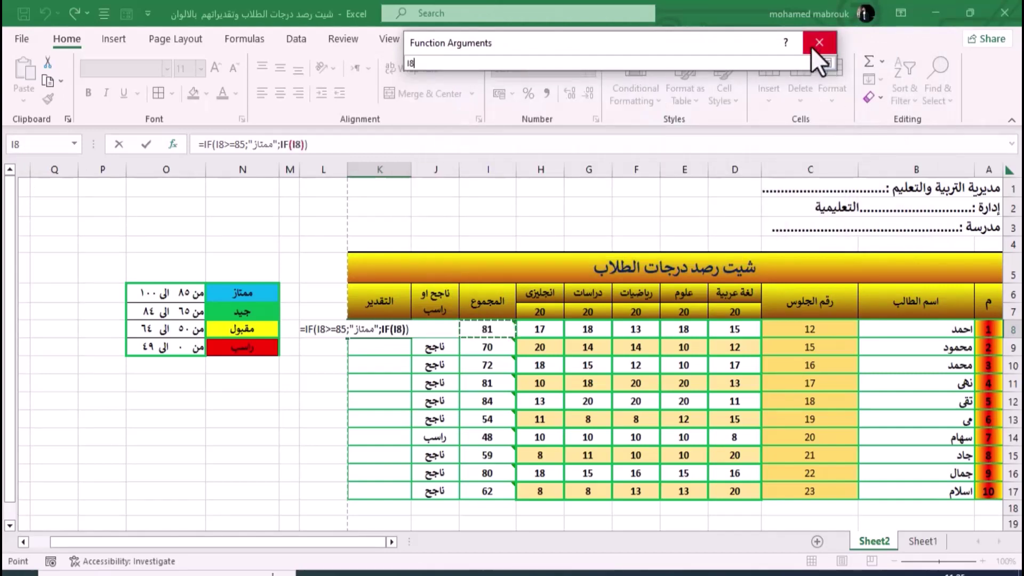
{"action": "left_click", "coordinate": [827, 63]}
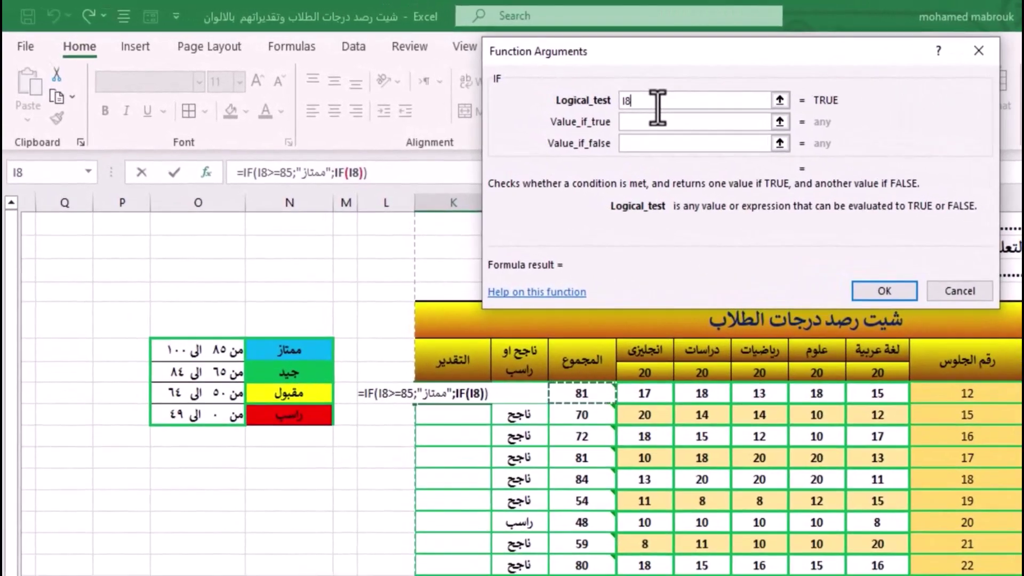
Step: Complete the nested condition as I8>=65, returning "جيد" when true
{"action": "type", "text": ">"}
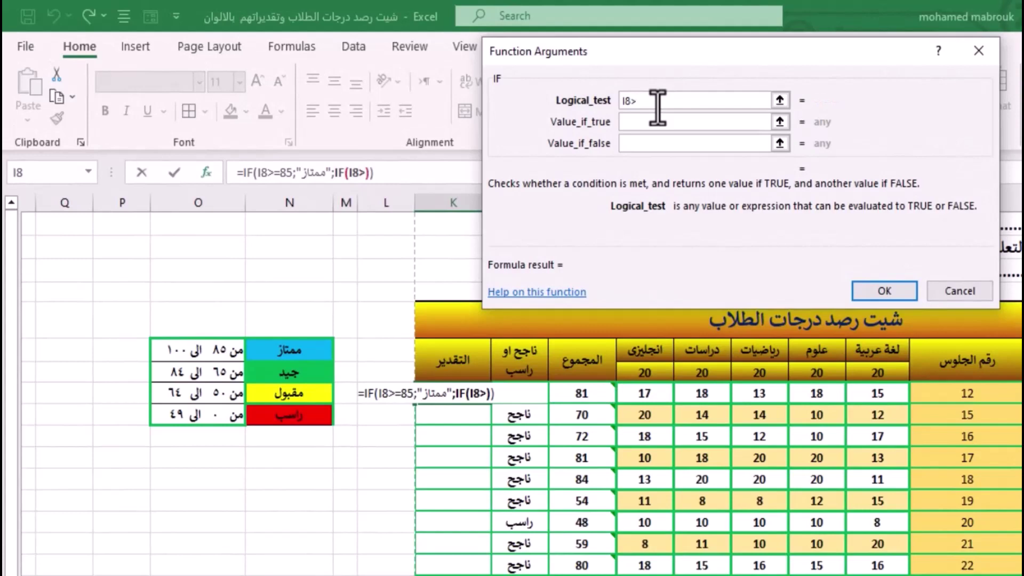
{"action": "type", "text": "="}
{"action": "type", "text": "65"}
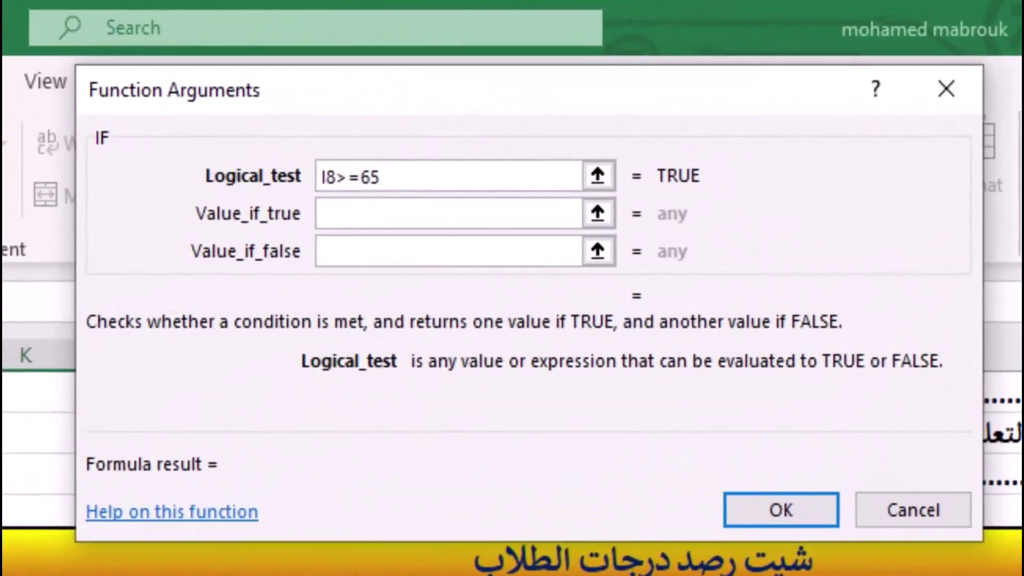
{"action": "left_click", "coordinate": [322, 213]}
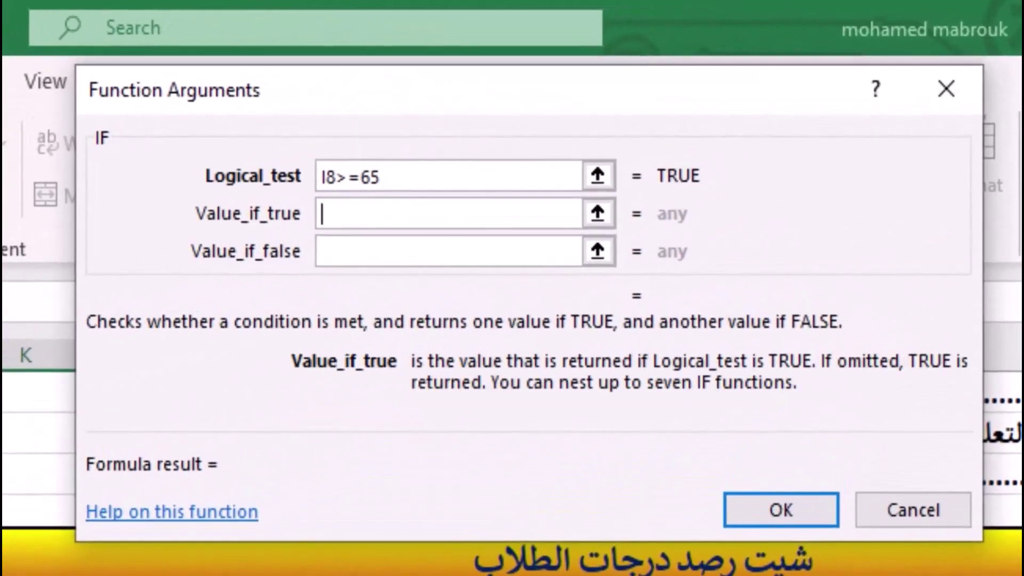
{"action": "type", "text": "\"\""}
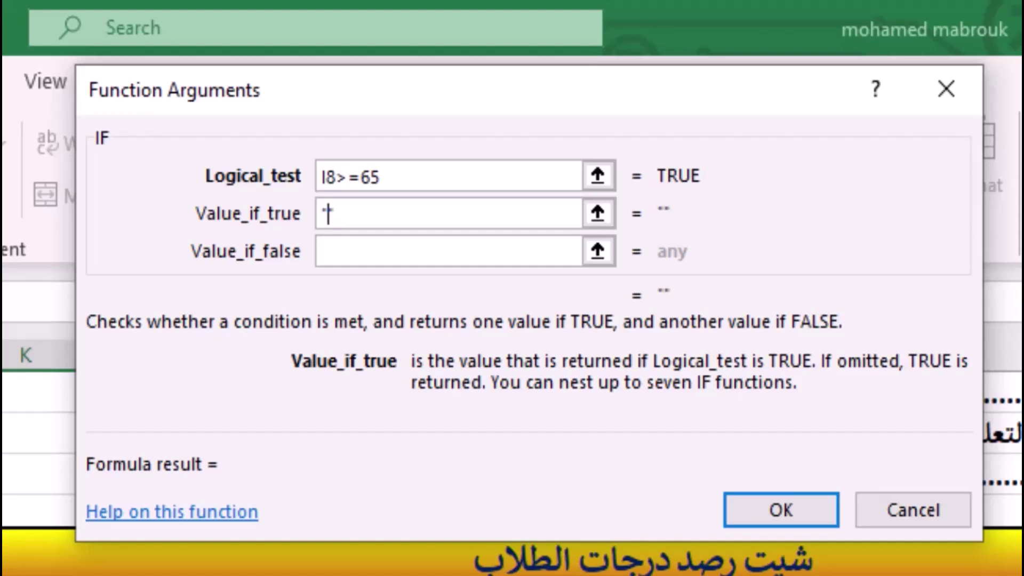
{"action": "type", "text": "[d]"}
{"action": "key", "text": "BackSpace"}
{"action": "key", "text": "BackSpace"}
{"action": "key", "text": "BackSpace"}
{"action": "type", "text": "جيد"}
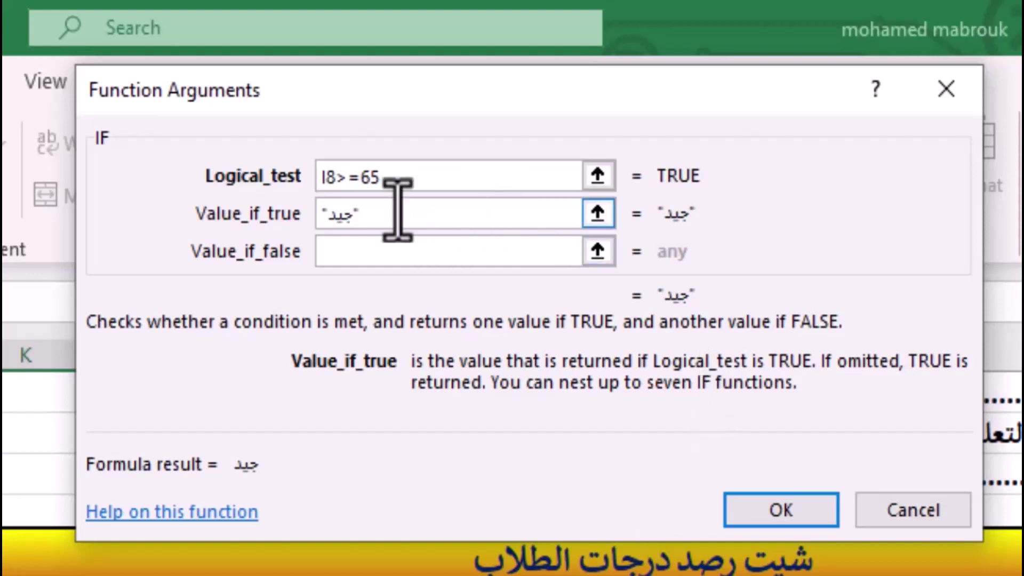
{"action": "left_click", "coordinate": [359, 255]}
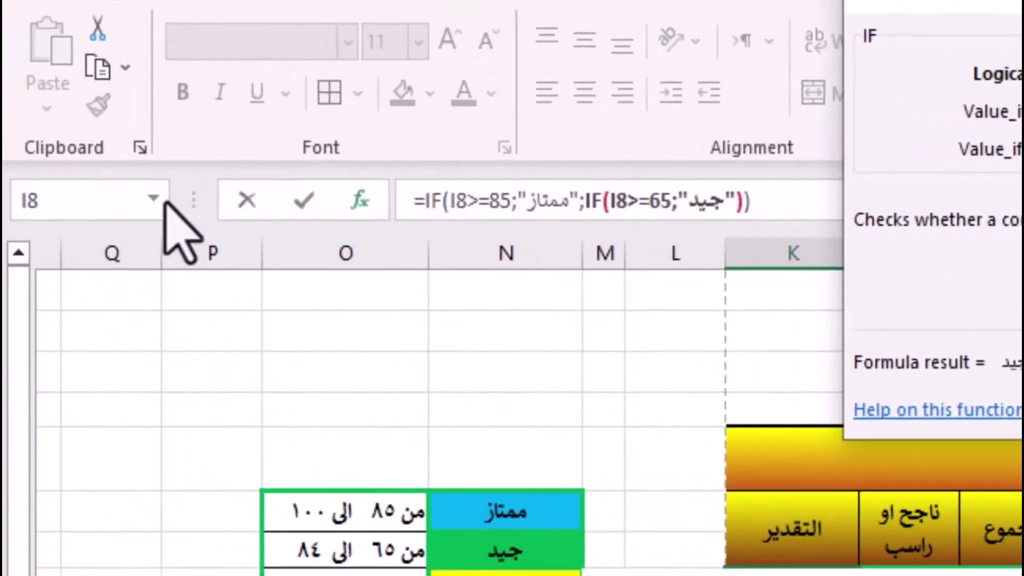
Step: Nest a third IF testing I8>=50 that returns "مقبول"
{"action": "left_click", "coordinate": [15, 216]}
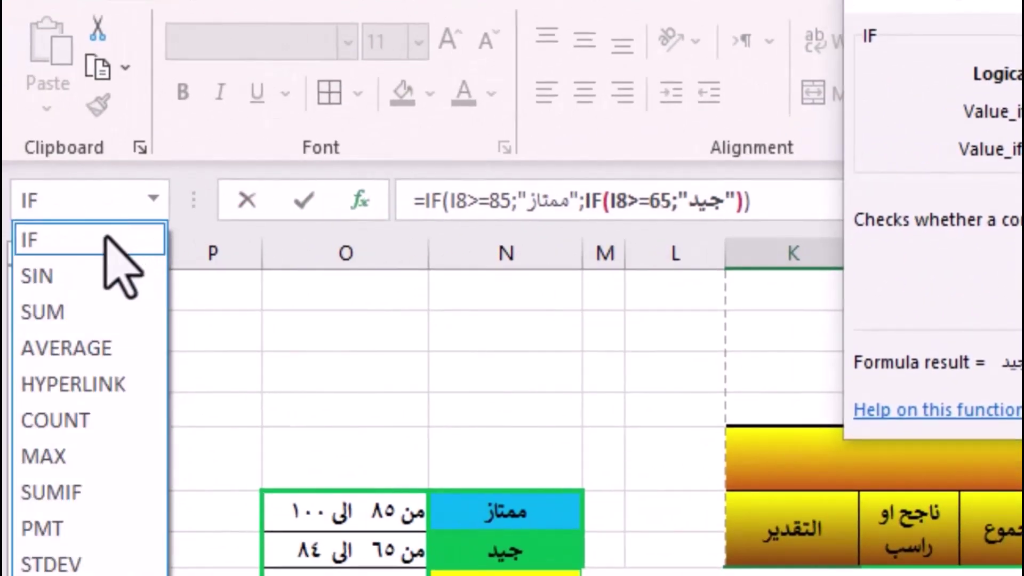
{"action": "left_click", "coordinate": [104, 237]}
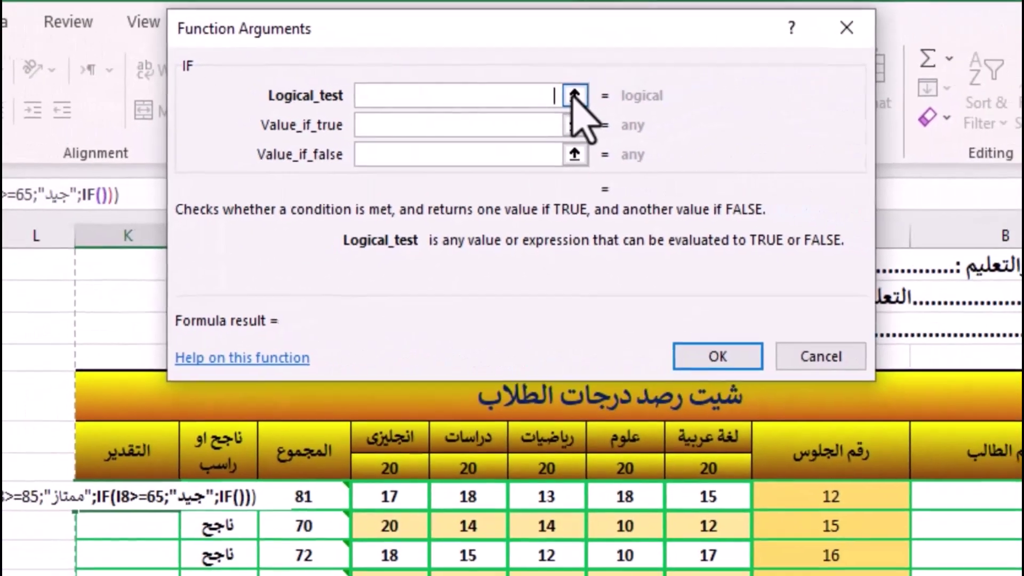
{"action": "left_click", "coordinate": [571, 97]}
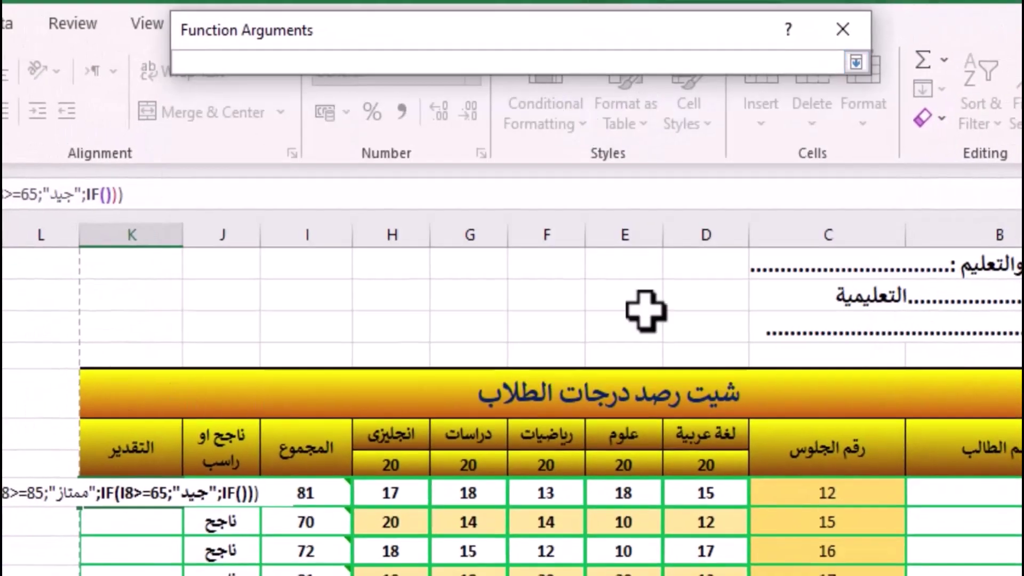
{"action": "left_click", "coordinate": [326, 496]}
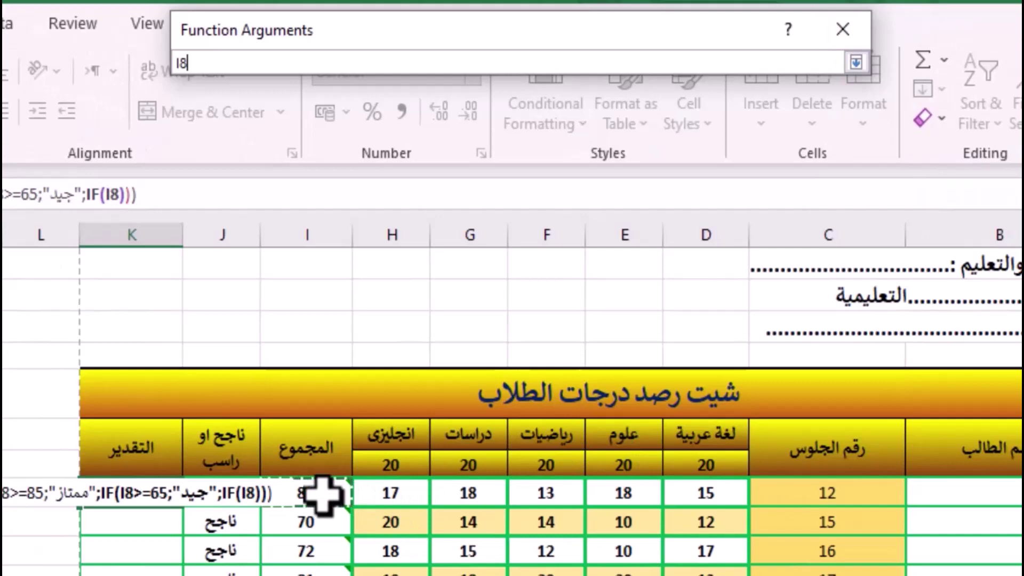
{"action": "left_click", "coordinate": [856, 62]}
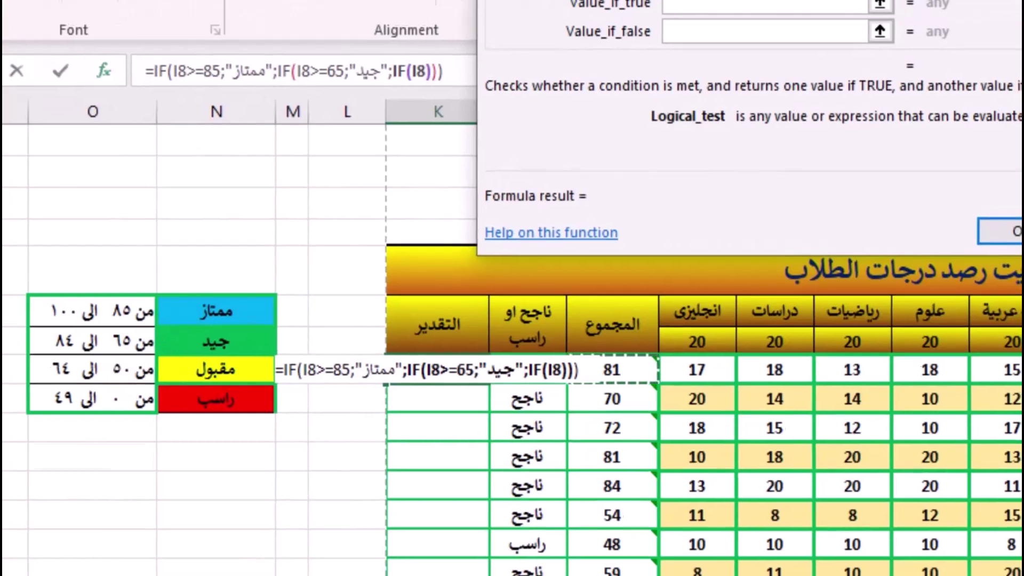
{"action": "type", "text": "I8"}
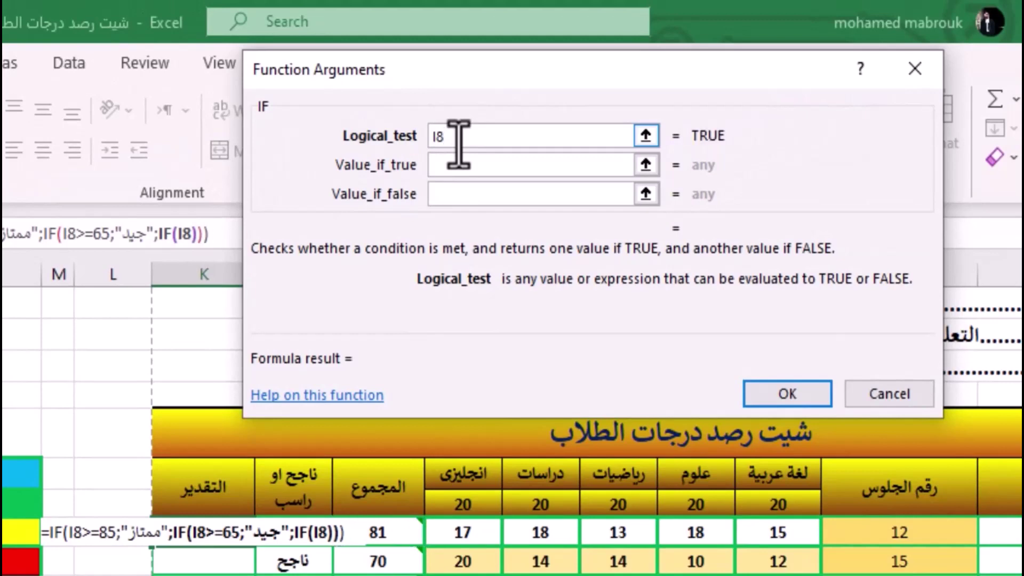
{"action": "type", "text": ">"}
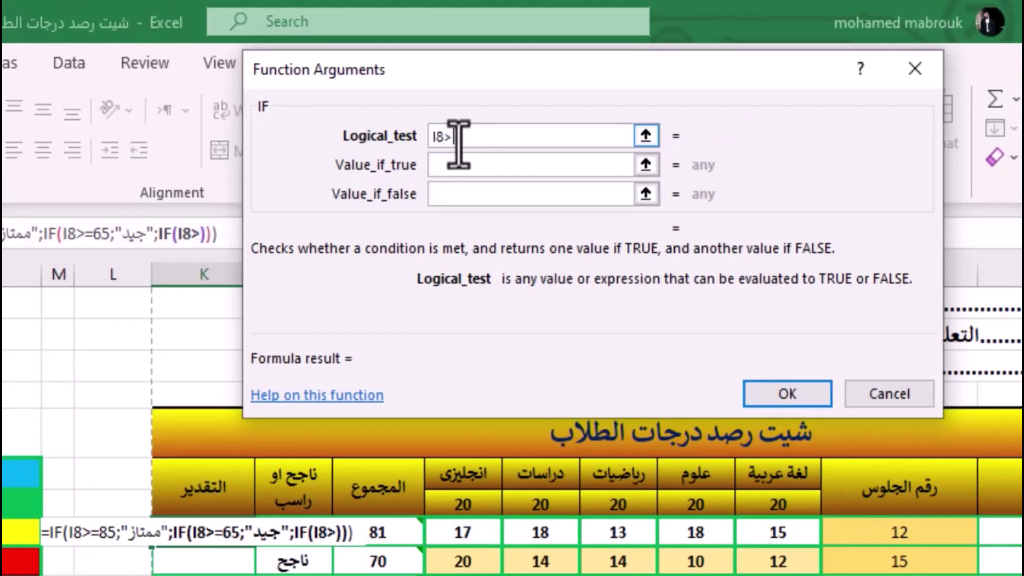
{"action": "type", "text": "="}
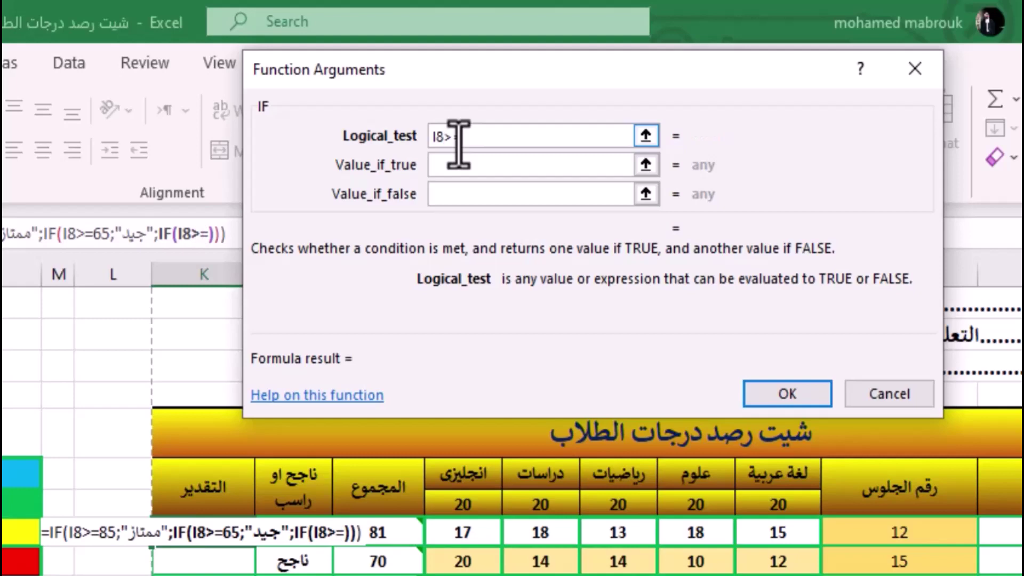
{"action": "type", "text": "50"}
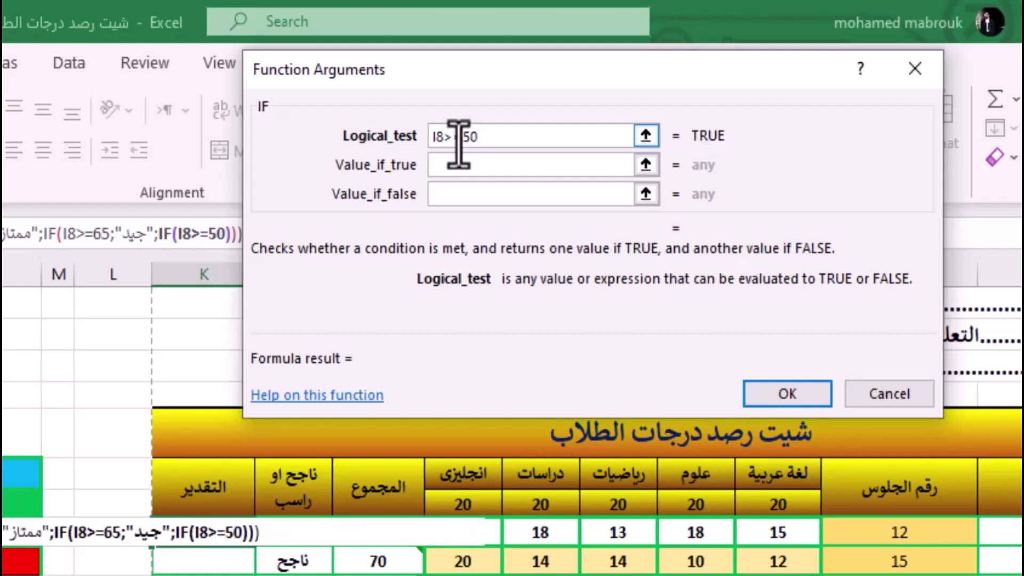
{"action": "key", "text": "Tab"}
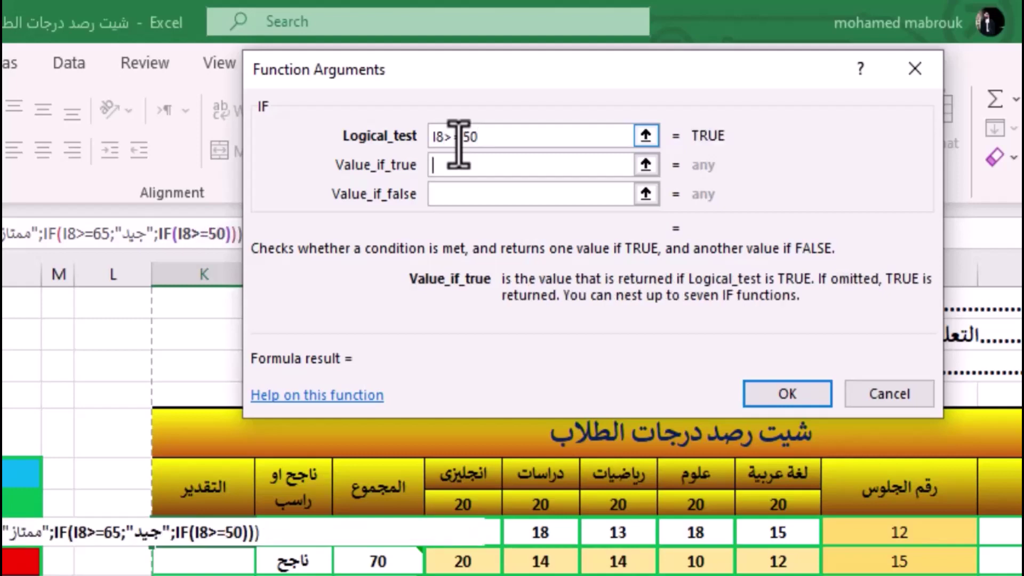
{"action": "type", "text": "\""}
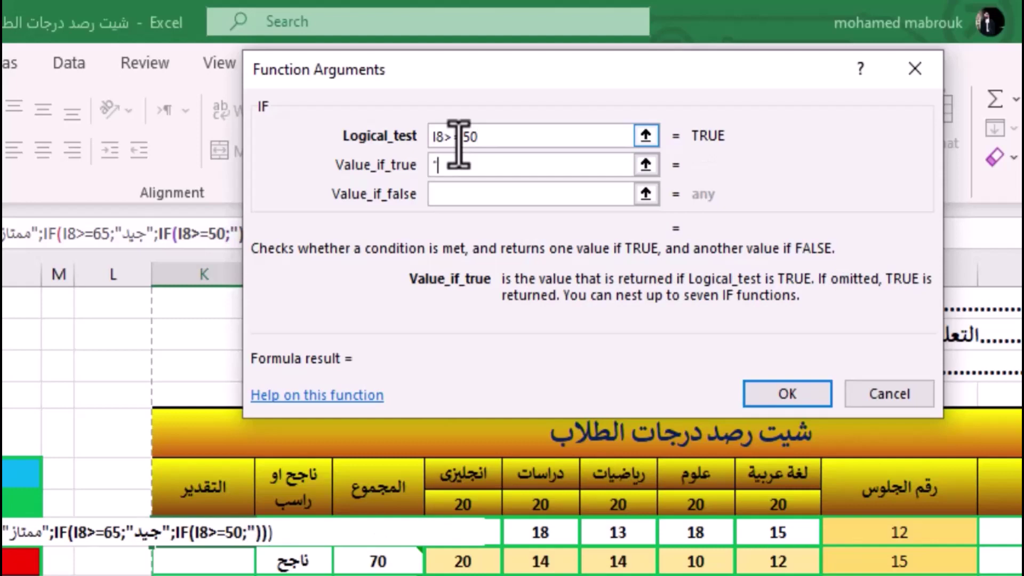
{"action": "type", "text": "\""}
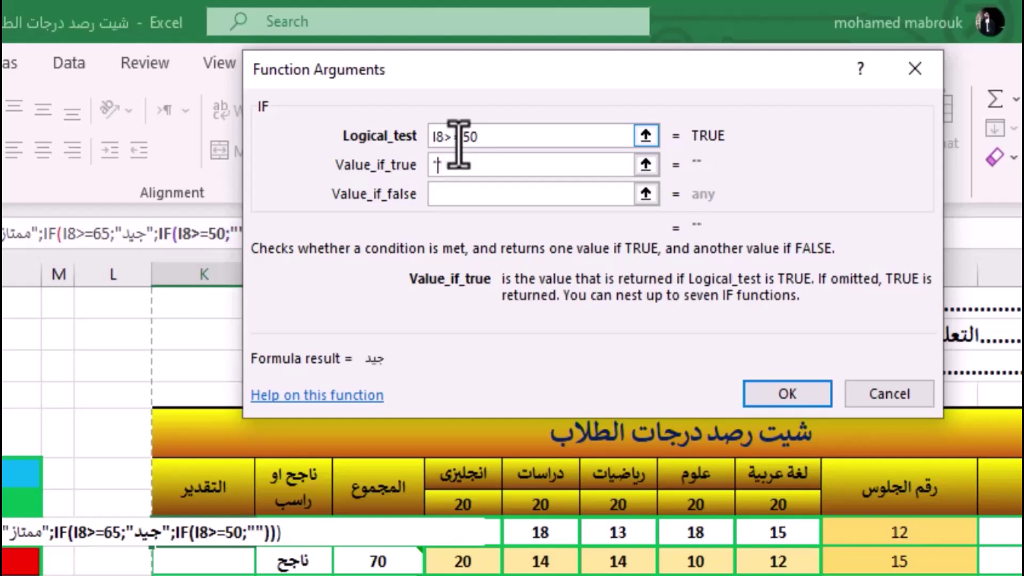
{"action": "type", "text": "مقبول"}
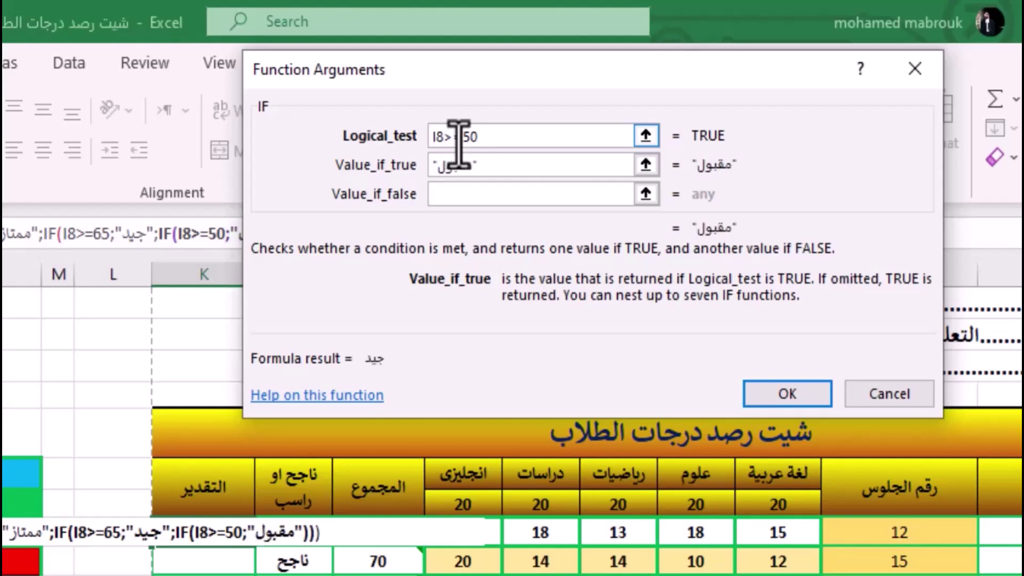
{"action": "left_click", "coordinate": [519, 193]}
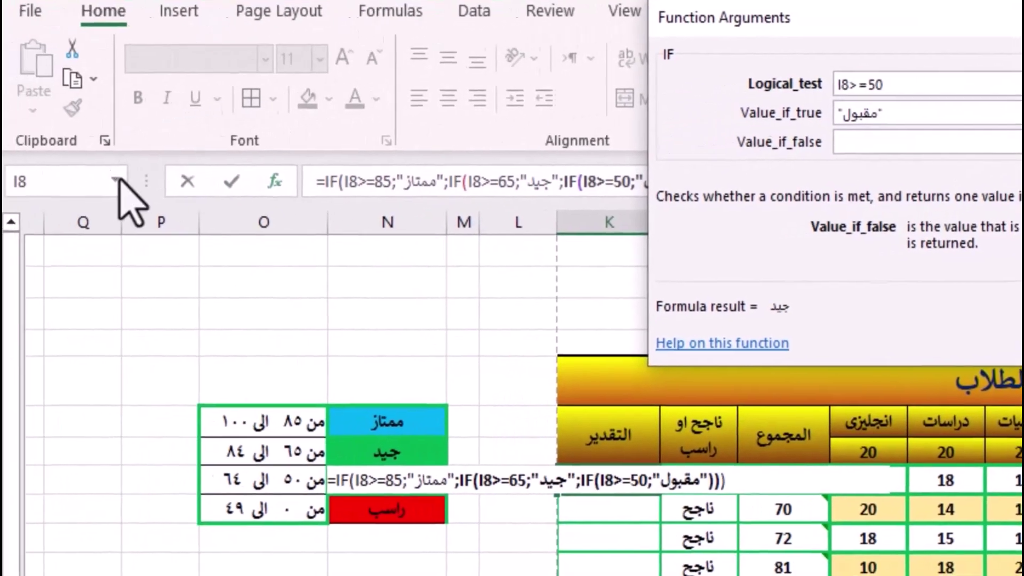
Step: Nest a final IF testing I8<=49 that returns "راسب", and confirm the formula
{"action": "left_click", "coordinate": [118, 180]}
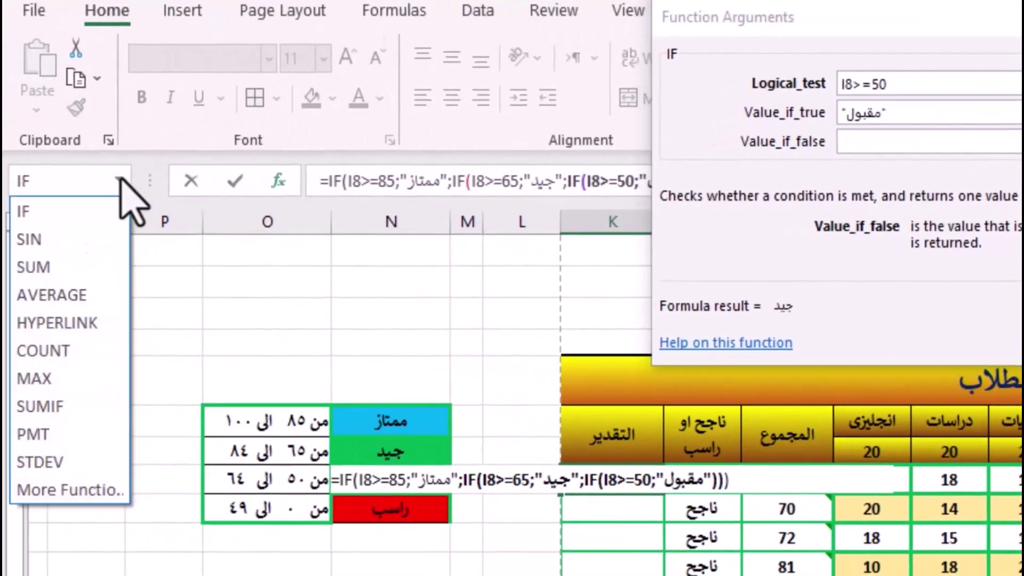
{"action": "left_click", "coordinate": [80, 215]}
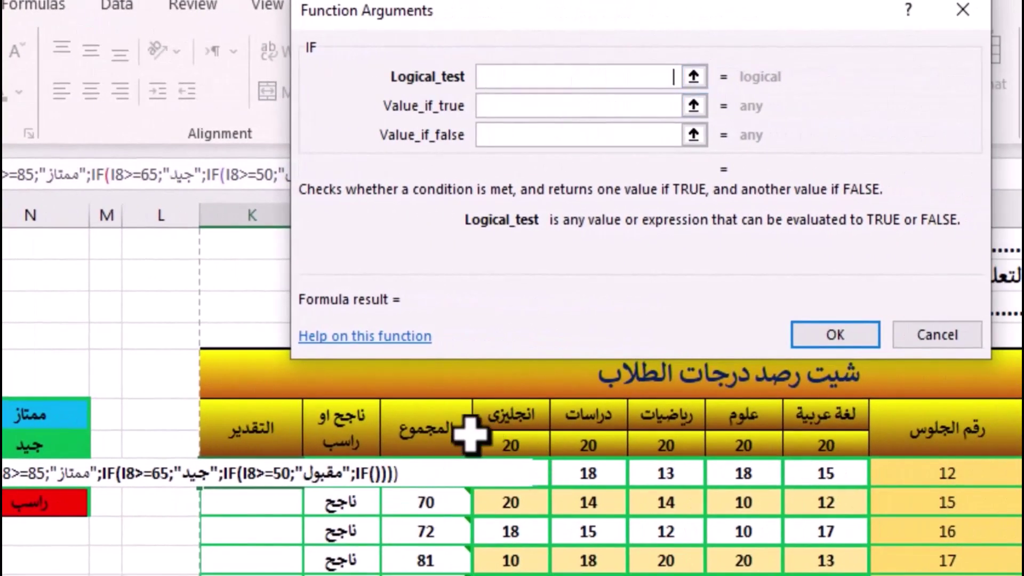
{"action": "left_click", "coordinate": [414, 472]}
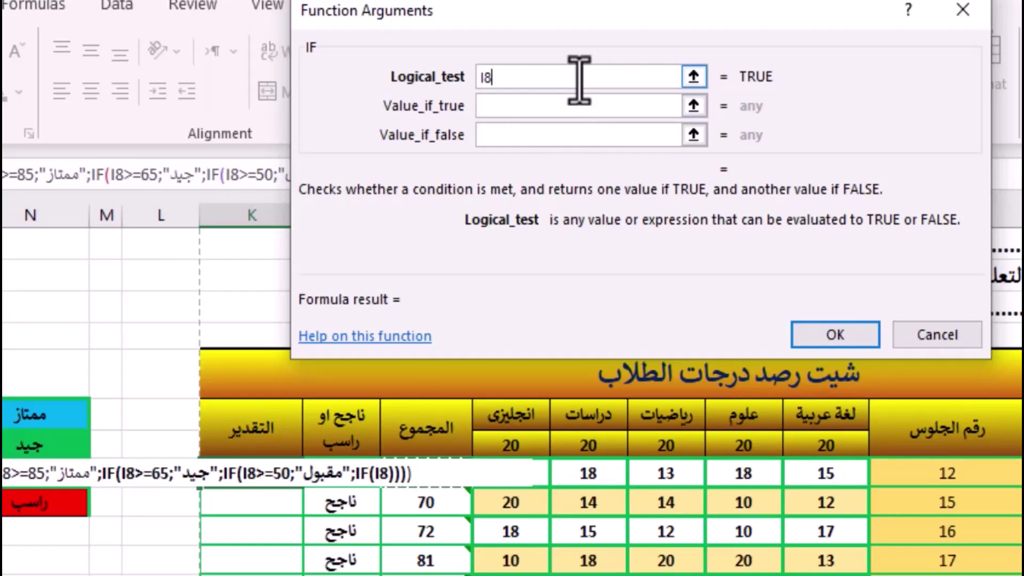
{"action": "type", "text": ","}
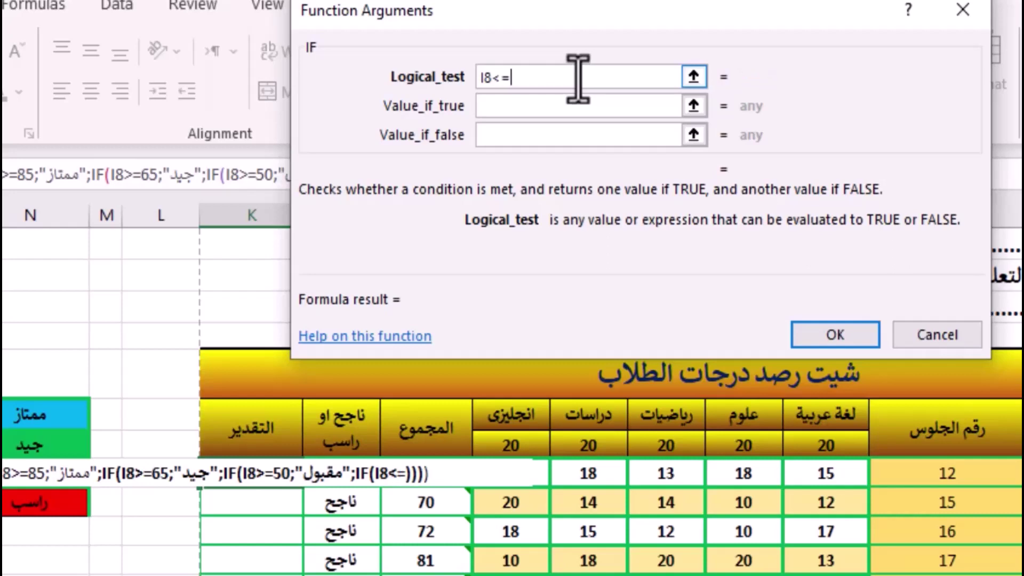
{"action": "type", "text": "4"}
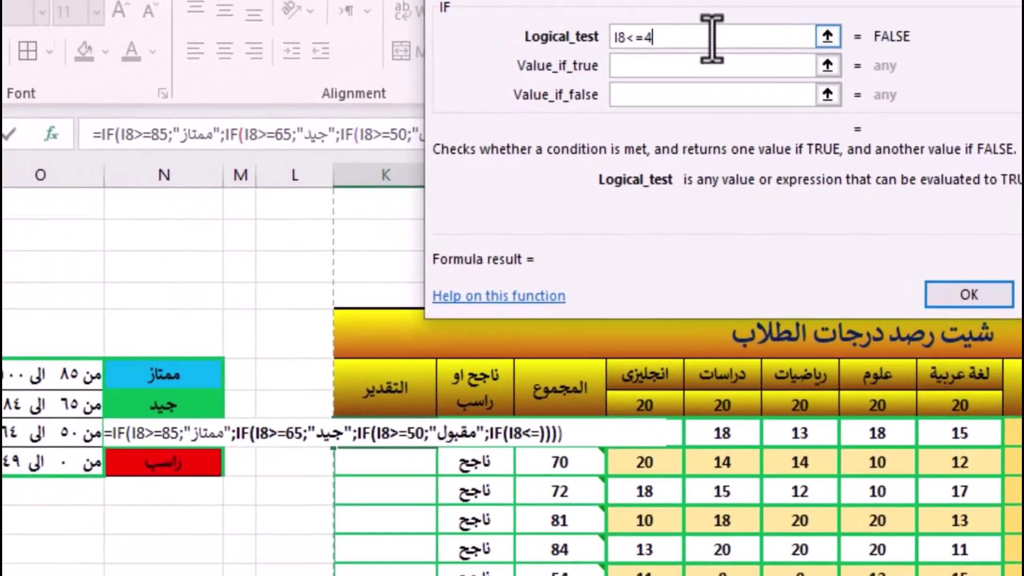
{"action": "type", "text": "9"}
{"action": "key", "text": "Tab"}
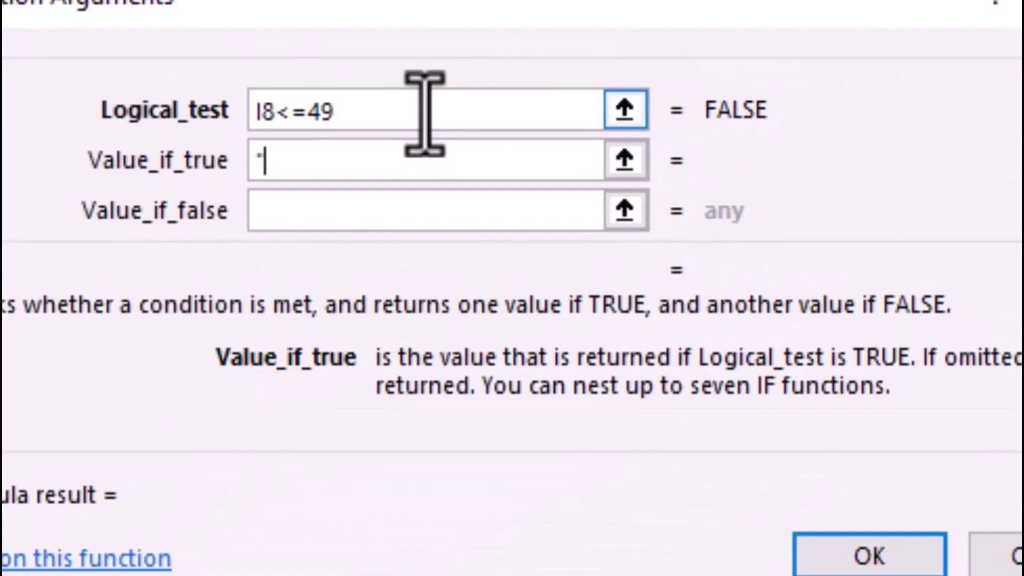
{"action": "type", "text": "\"ر"}
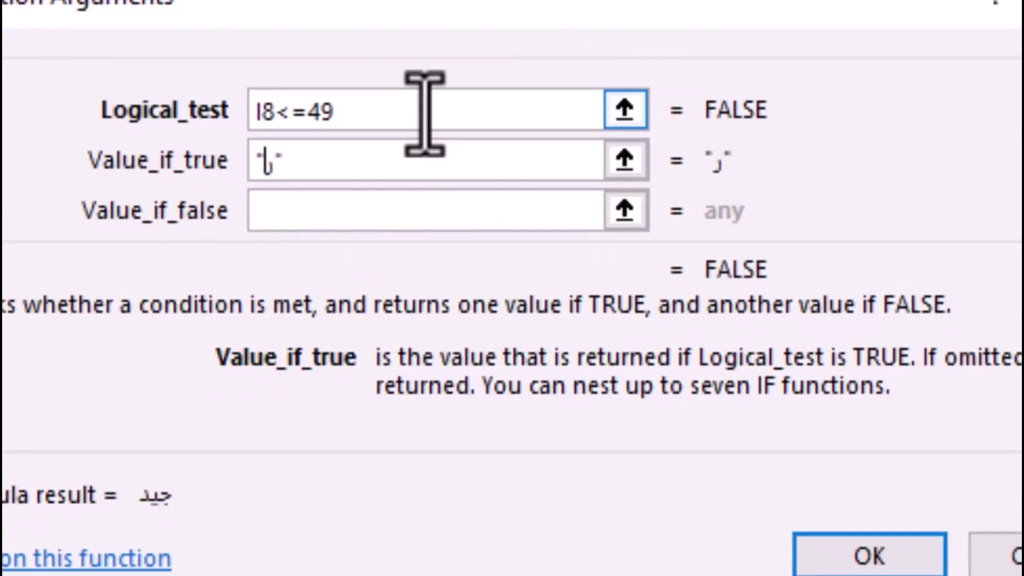
{"action": "type", "text": "اسب"}
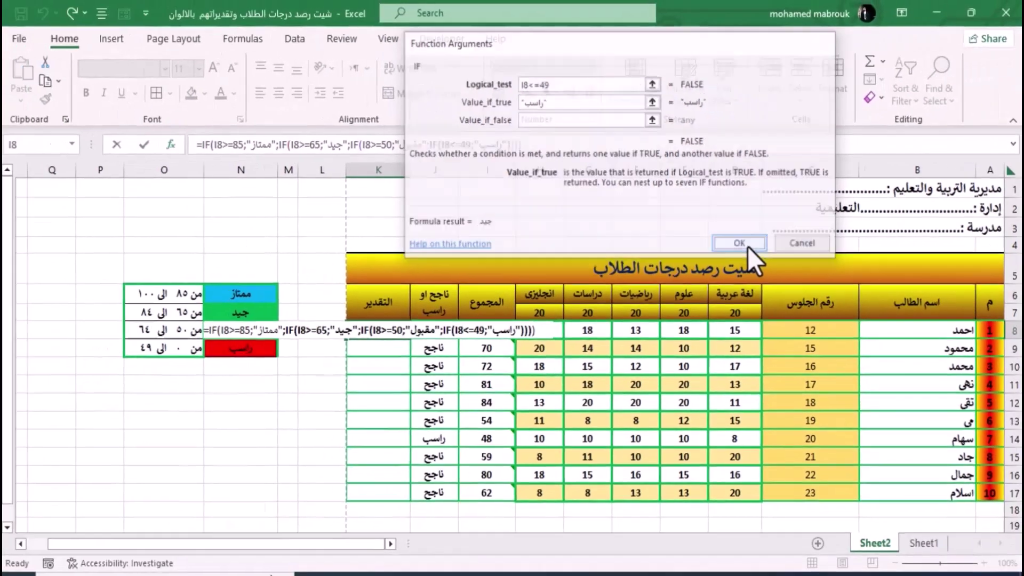
{"action": "left_click", "coordinate": [875, 558]}
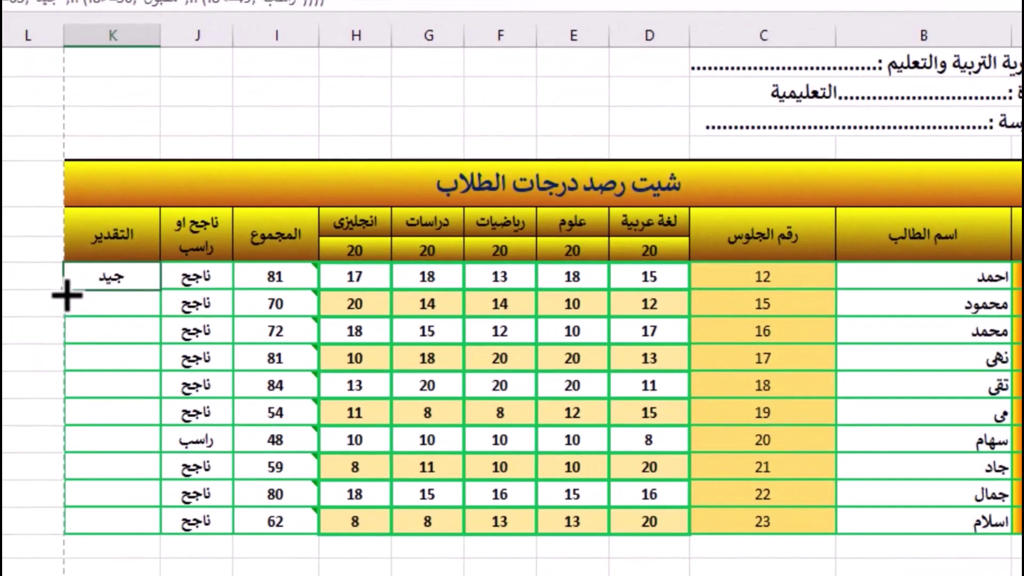
Step: Copy the grade formula down to all students and set the first student's Arabic mark to 20
{"action": "double_click", "coordinate": [65, 292]}
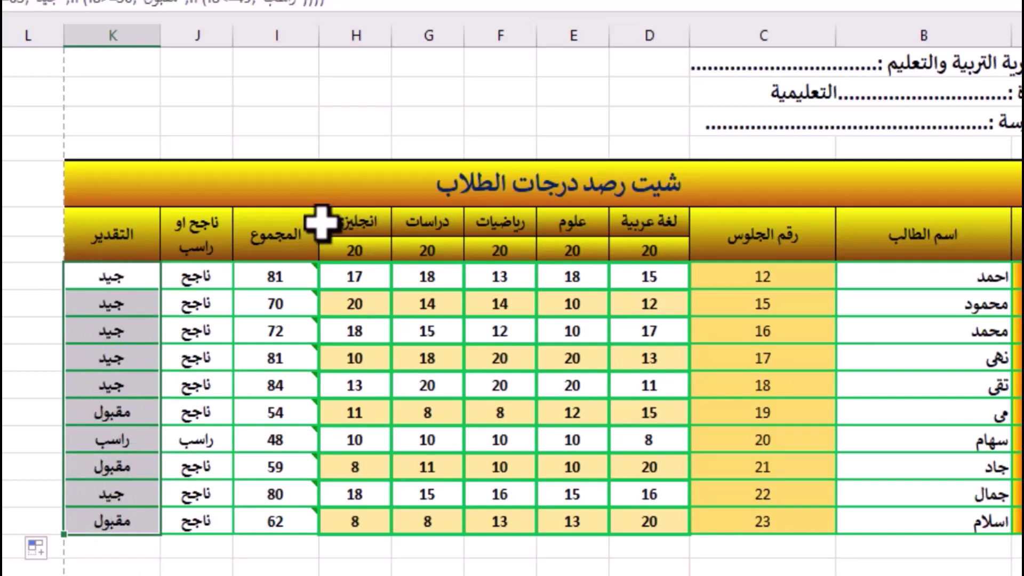
{"action": "left_click", "coordinate": [653, 273]}
{"action": "type", "text": "20"}
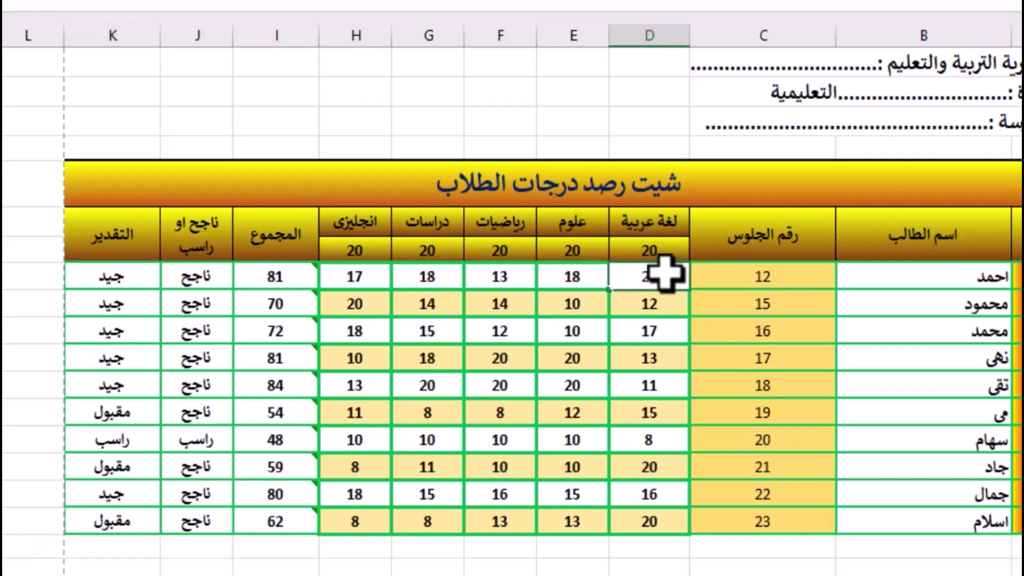
{"action": "left_click", "coordinate": [586, 273]}
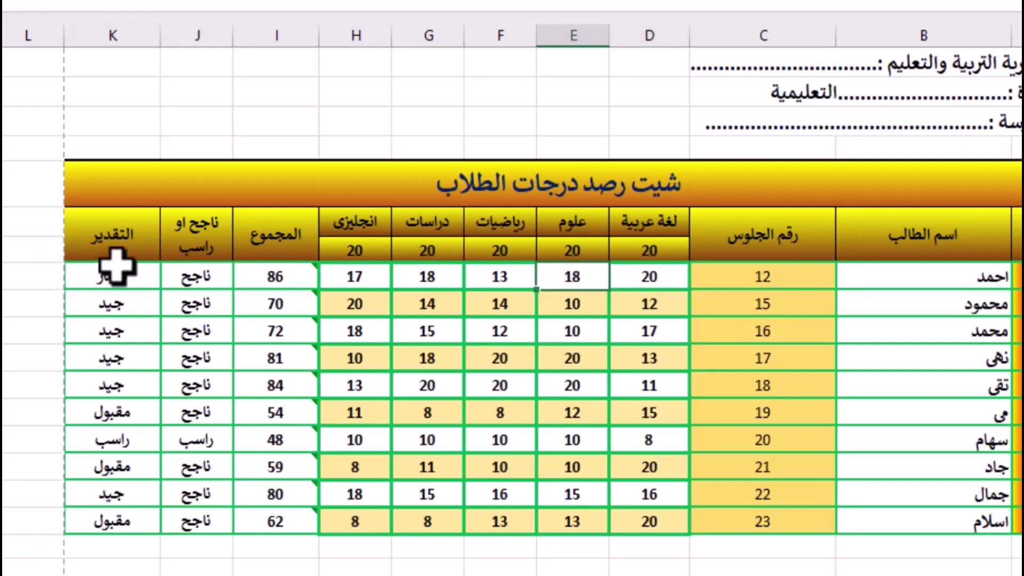
{"action": "left_click", "coordinate": [107, 355]}
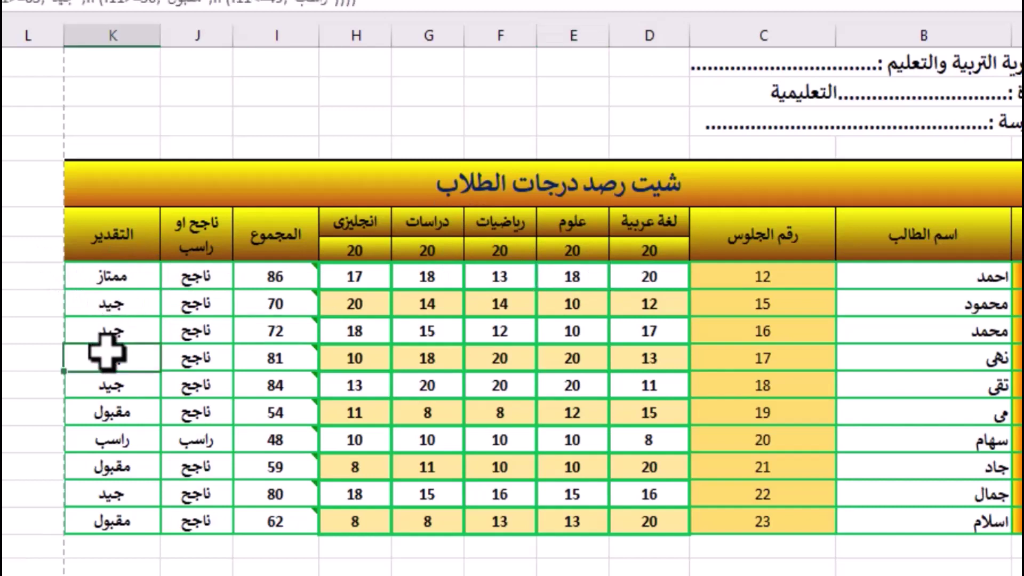
Step: Change the fourth student's Arabic mark to 19 so both grades become ممتاز
{"action": "left_click", "coordinate": [646, 351]}
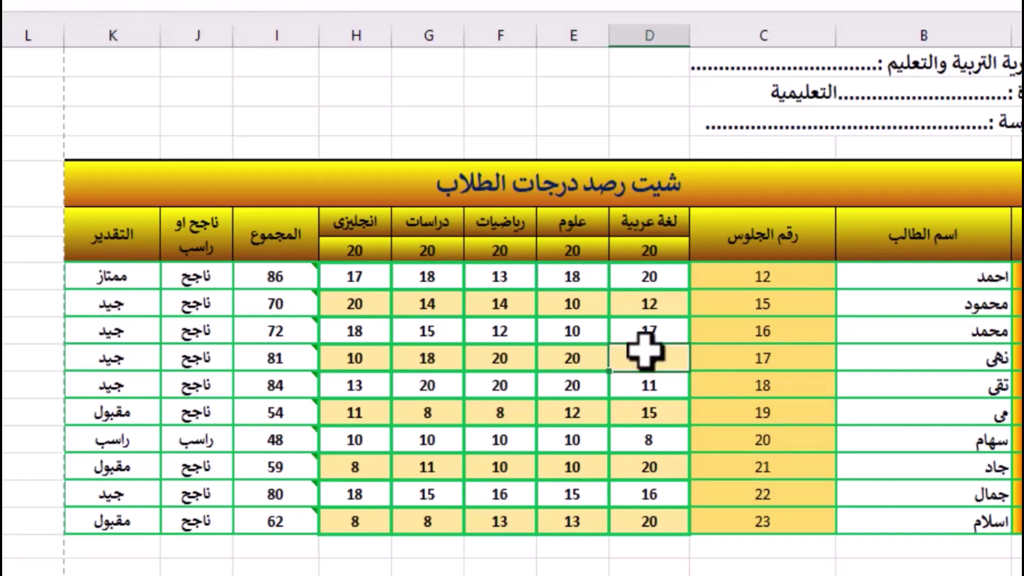
{"action": "type", "text": "19"}
{"action": "left_click", "coordinate": [565, 410]}
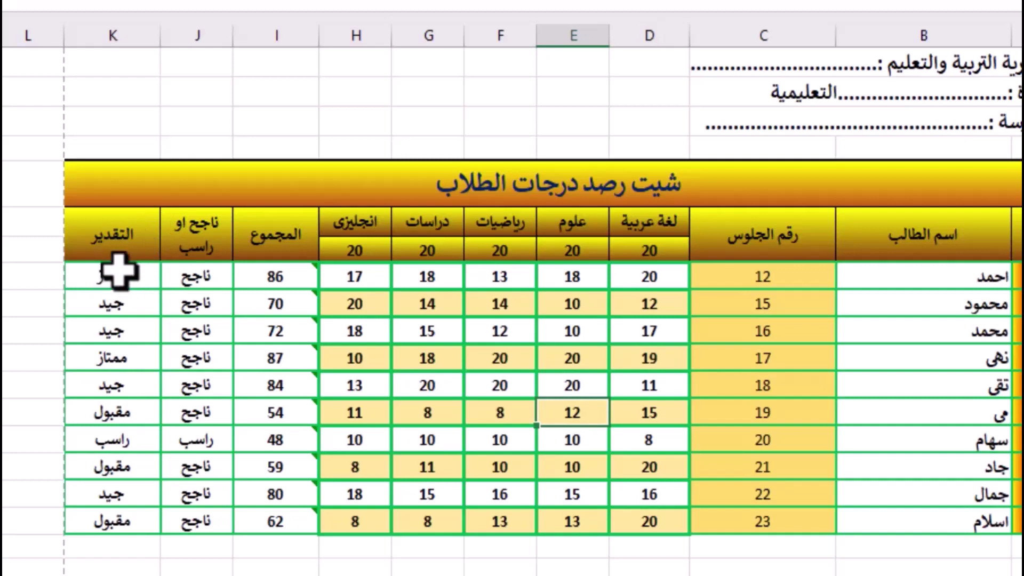
{"action": "left_click_drag", "start_coordinate": [112, 276], "coordinate": [104, 517]}
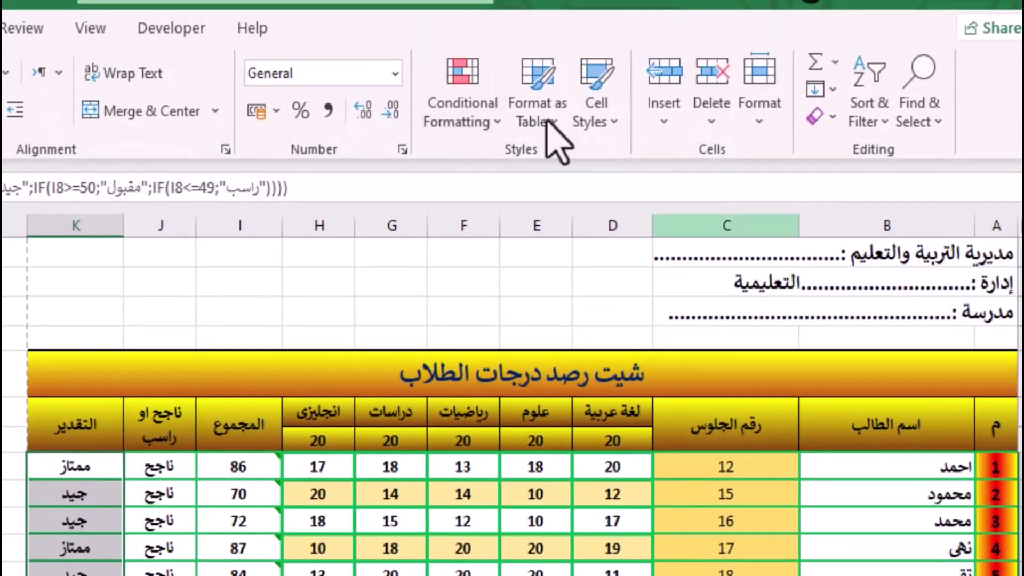
Step: Add a Text that Contains rule for ممتاز with a light blue custom fill
{"action": "left_click", "coordinate": [484, 114]}
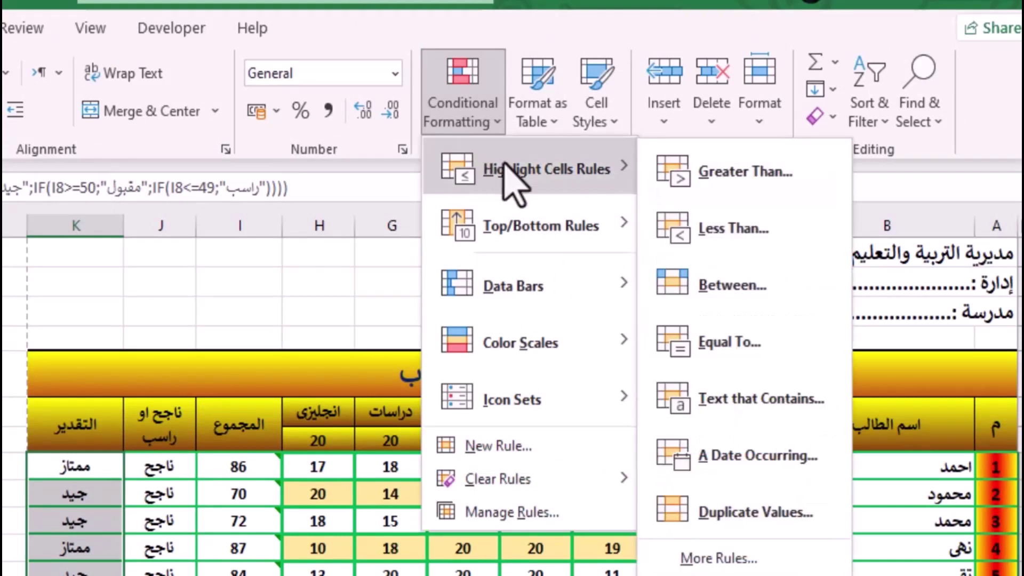
{"action": "mouse_move", "coordinate": [544, 168]}
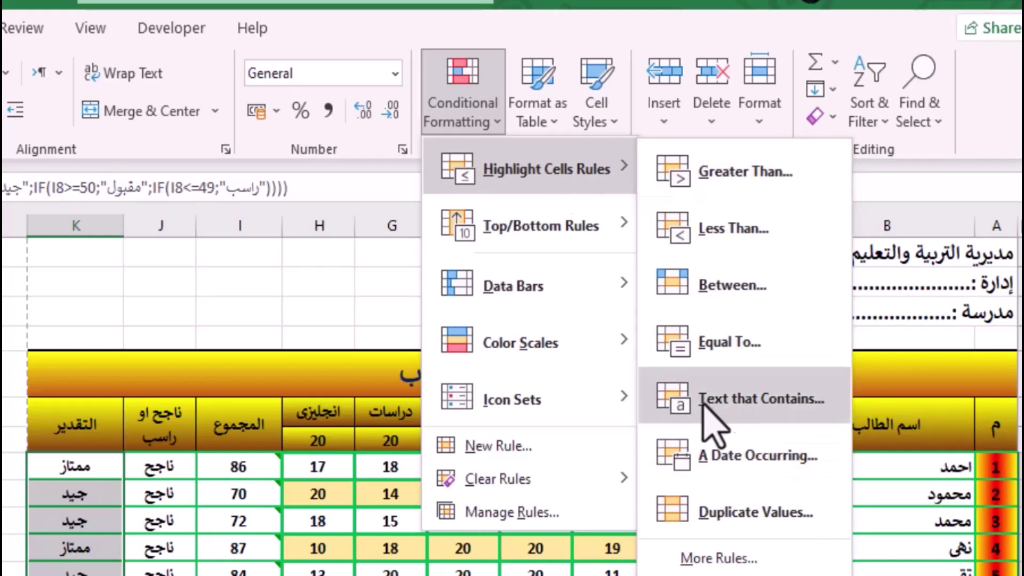
{"action": "left_click", "coordinate": [744, 406]}
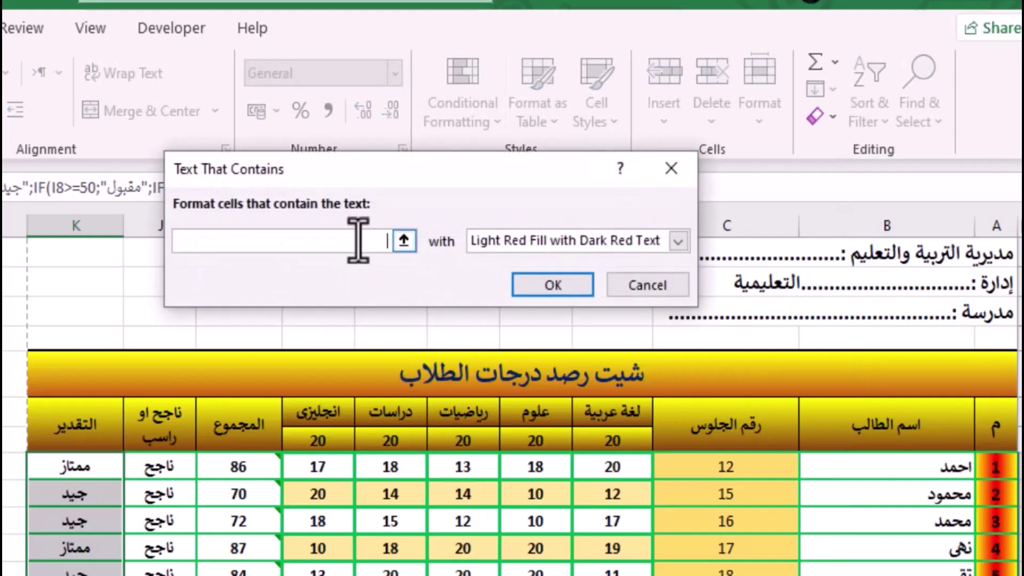
{"action": "type", "text": "ممتاز"}
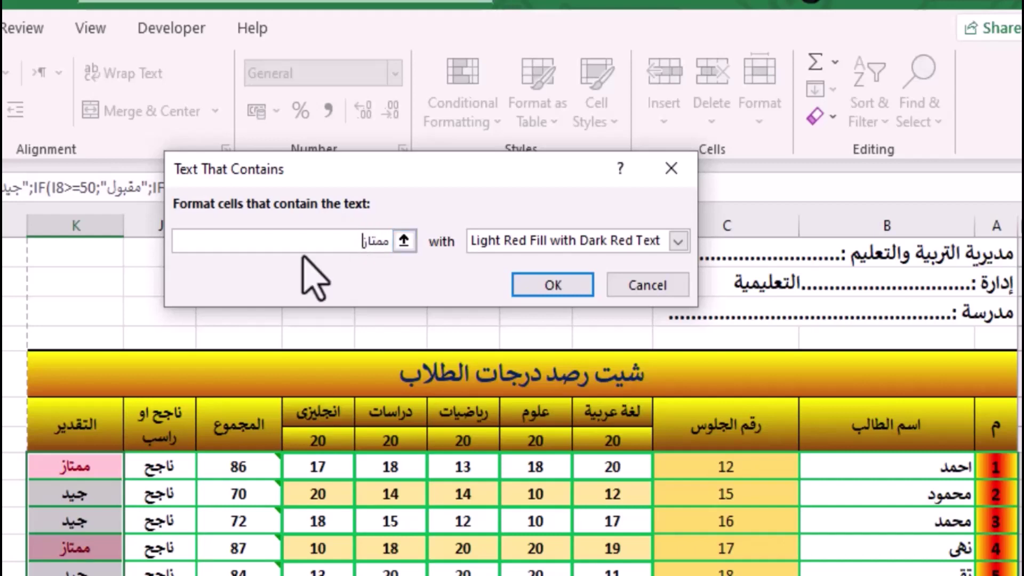
{"action": "left_click", "coordinate": [677, 241]}
{"action": "left_click", "coordinate": [549, 380]}
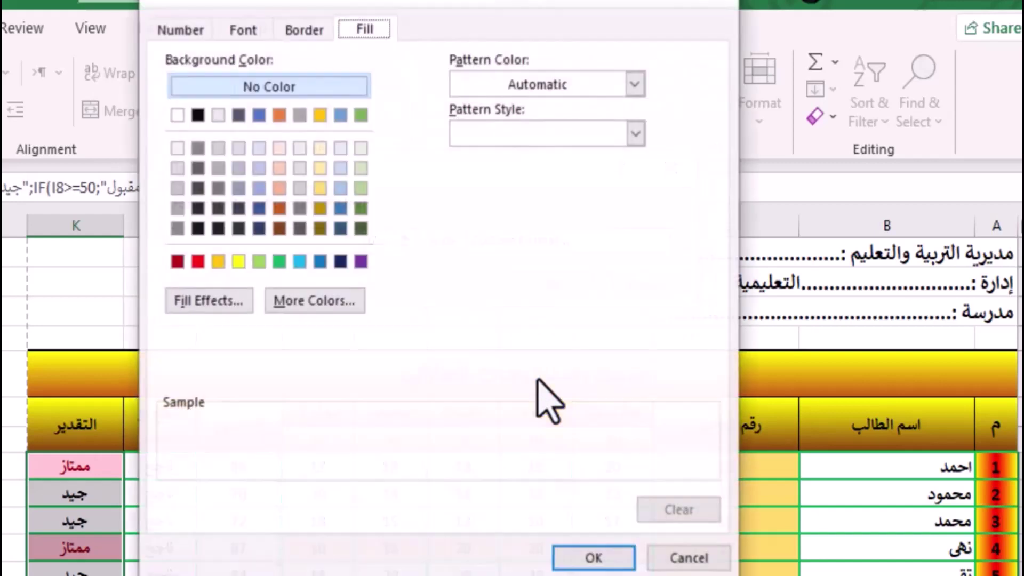
{"action": "left_click", "coordinate": [299, 262]}
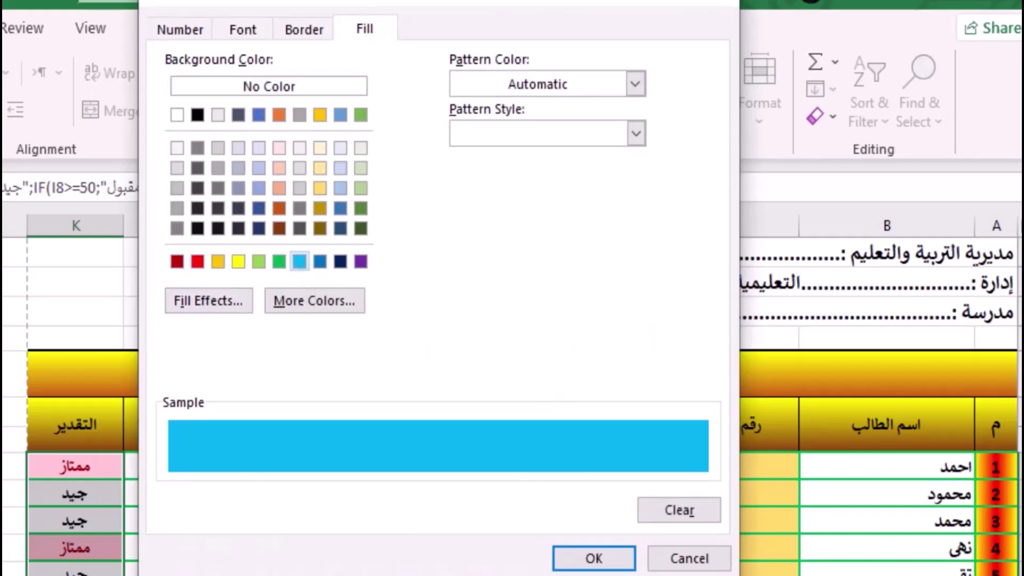
{"action": "left_click", "coordinate": [592, 557]}
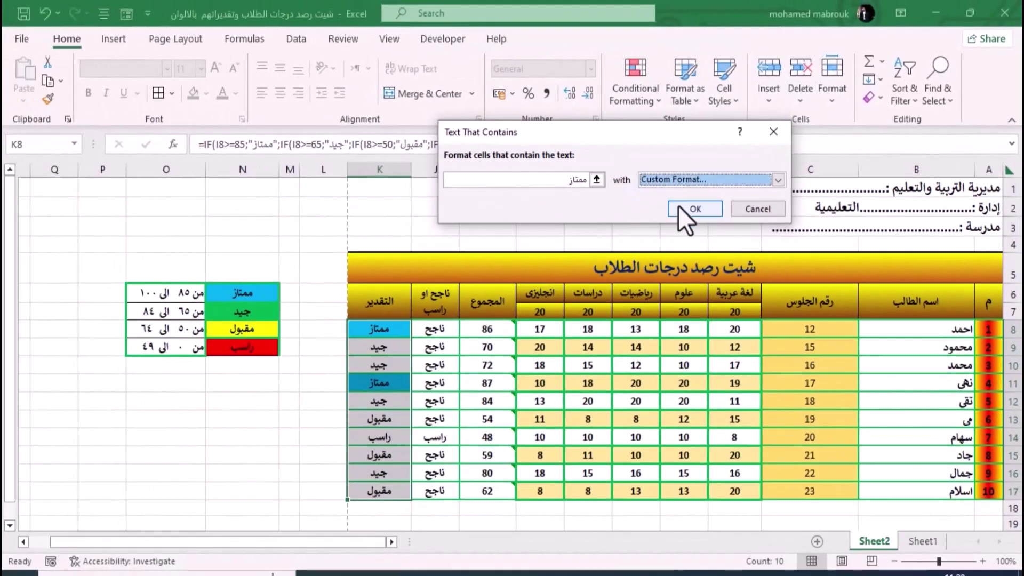
{"action": "left_click", "coordinate": [672, 209]}
Step: Reselect the ten grade cells K8:K17
{"action": "left_click", "coordinate": [397, 384]}
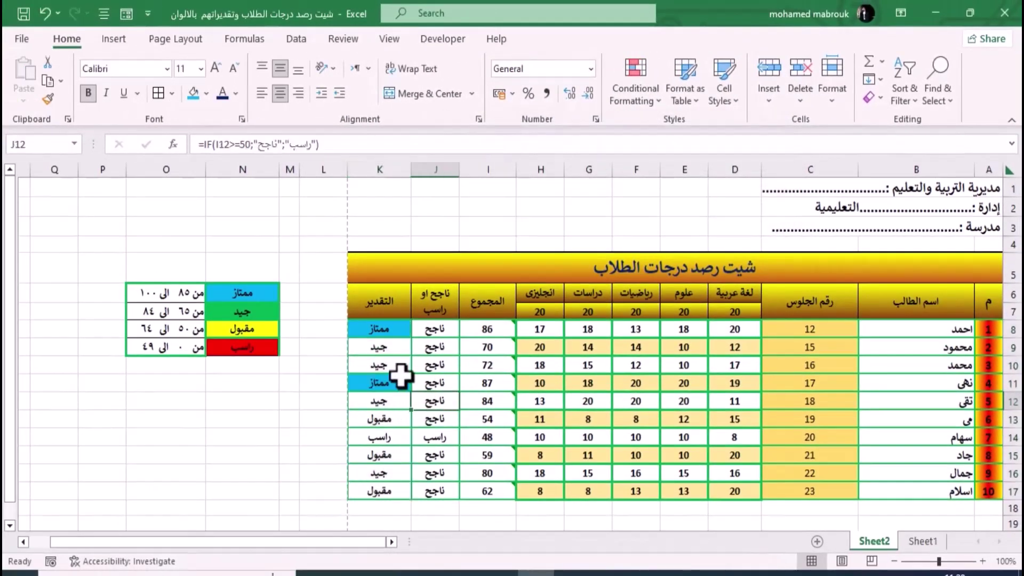
{"action": "left_click", "coordinate": [383, 326]}
{"action": "left_click_drag", "start_coordinate": [383, 323], "coordinate": [379, 490]}
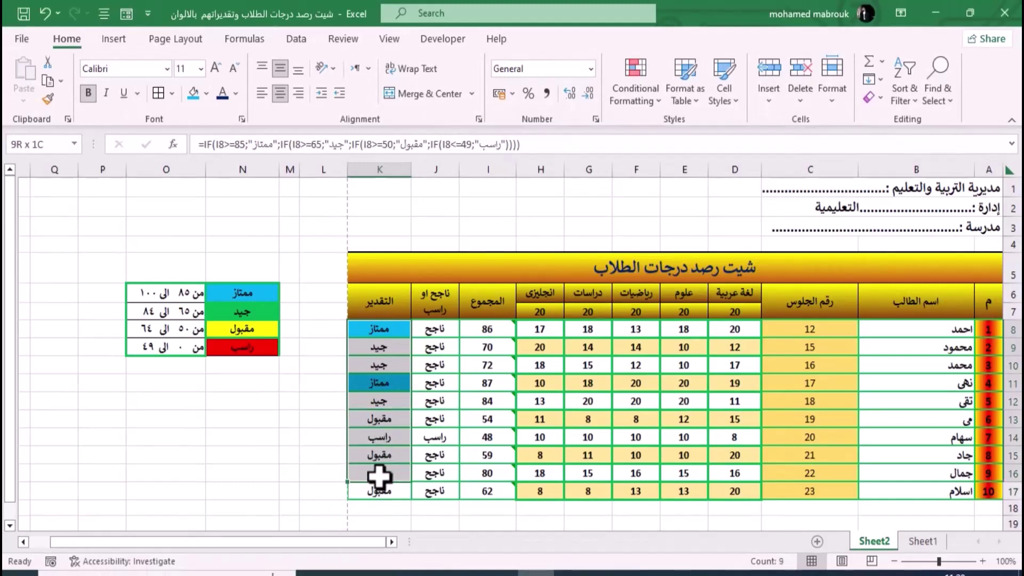
Step: Add a Text that Contains rule for جيد with a green custom fill
{"action": "left_click", "coordinate": [651, 98]}
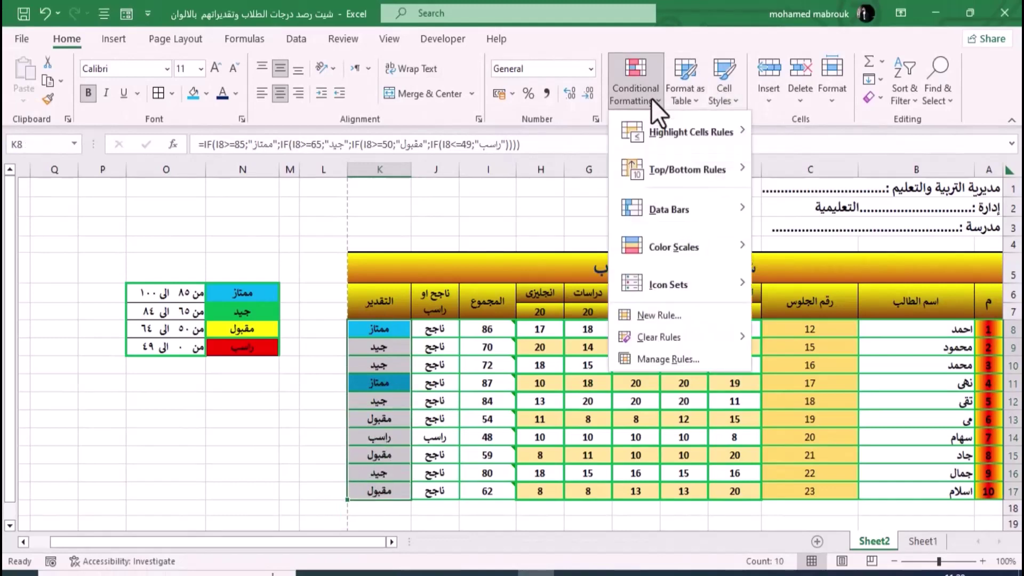
{"action": "mouse_move", "coordinate": [690, 133]}
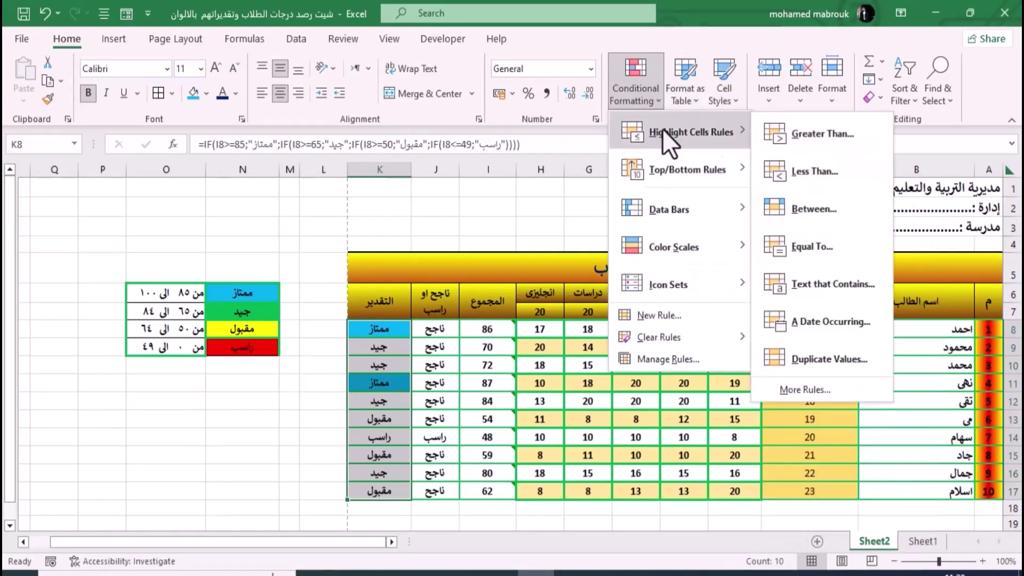
{"action": "left_click", "coordinate": [831, 286]}
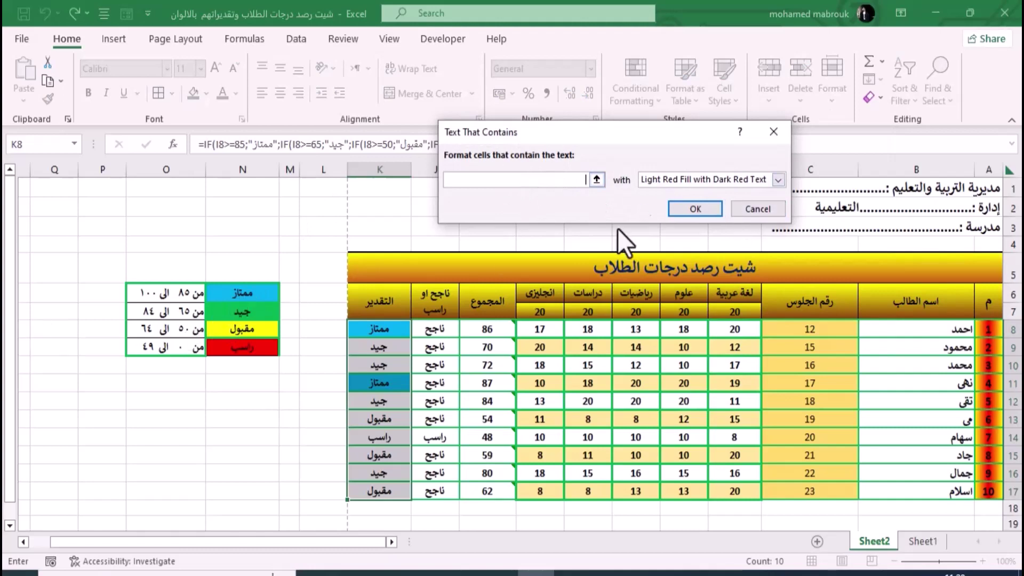
{"action": "type", "text": "جيد"}
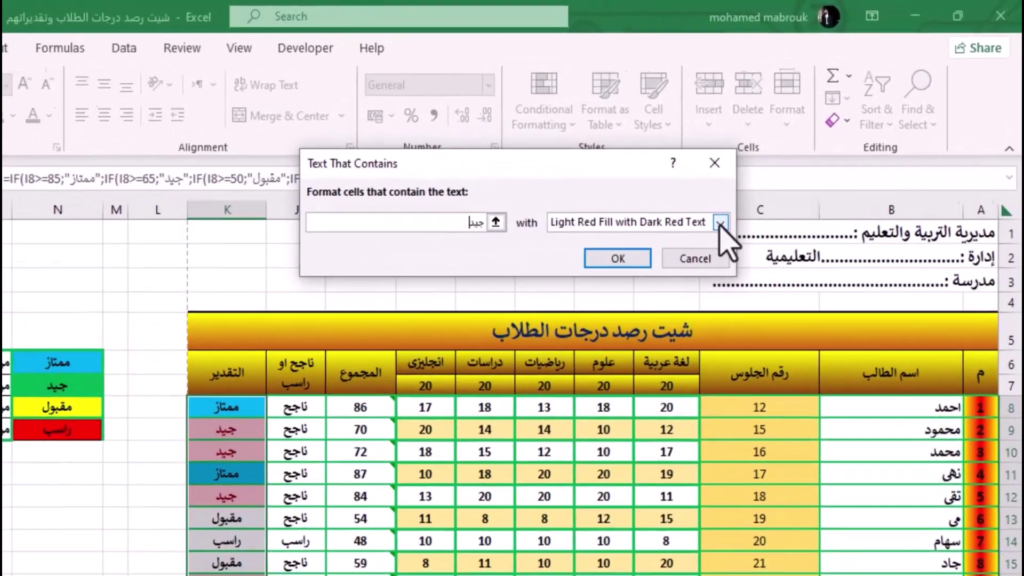
{"action": "left_click", "coordinate": [778, 179]}
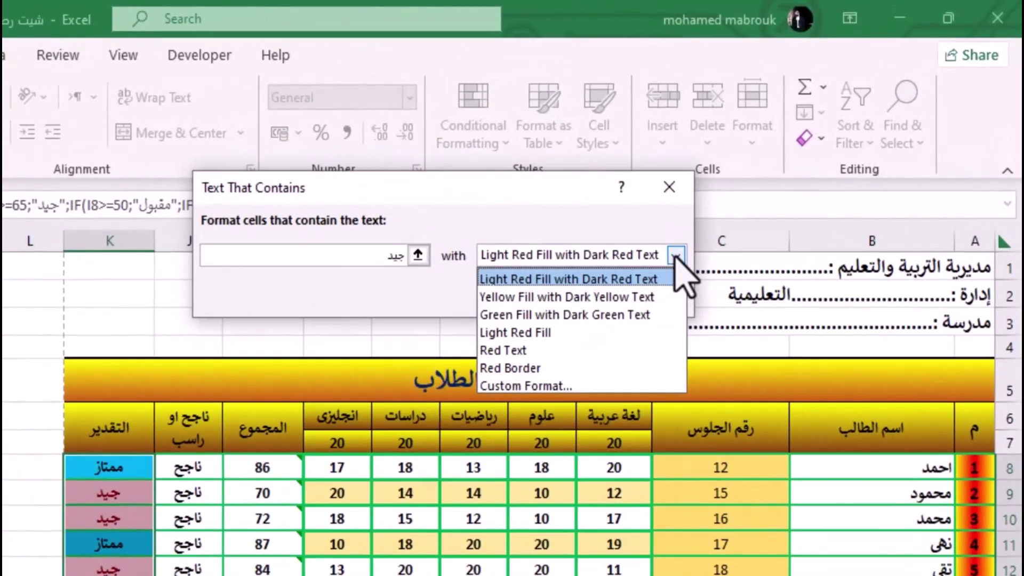
{"action": "left_click", "coordinate": [547, 382]}
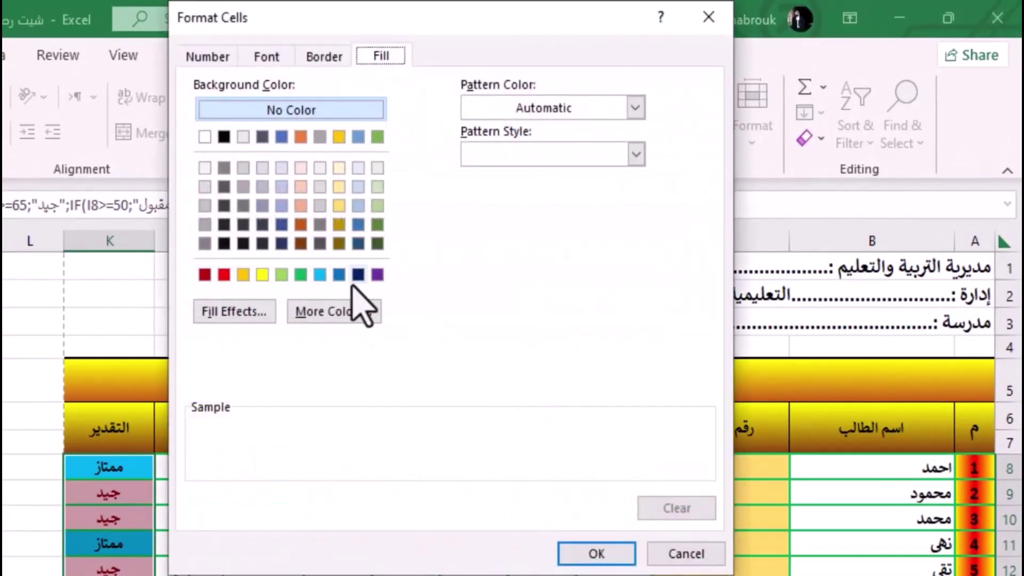
{"action": "left_click", "coordinate": [300, 275]}
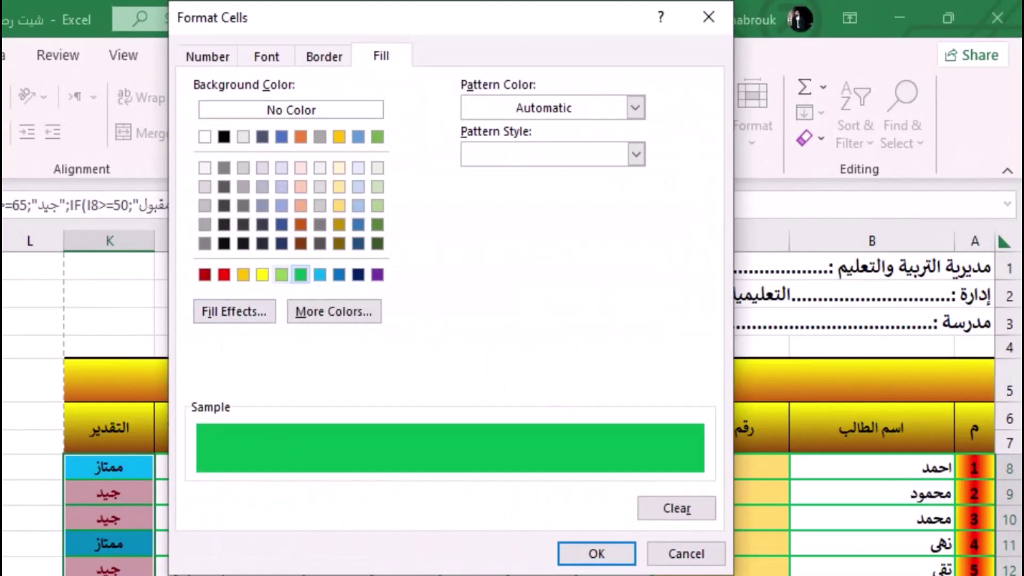
{"action": "left_click", "coordinate": [596, 553]}
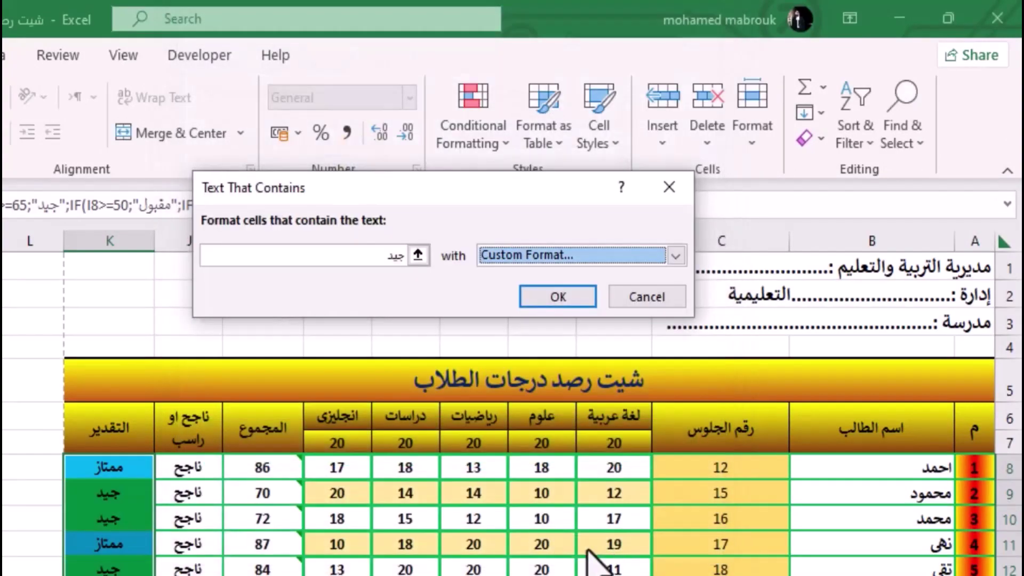
{"action": "left_click", "coordinate": [534, 302]}
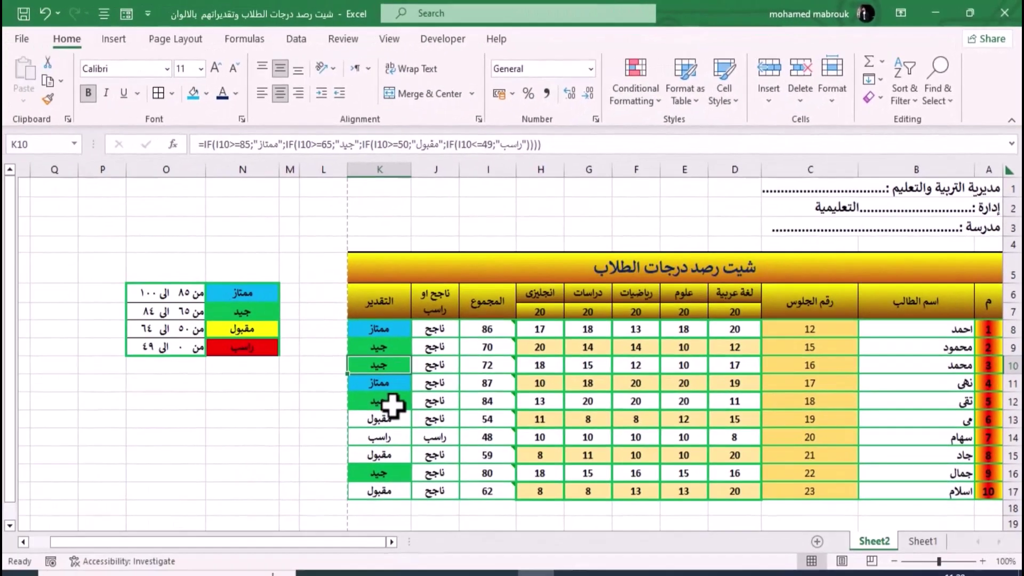
{"action": "left_click", "coordinate": [392, 406]}
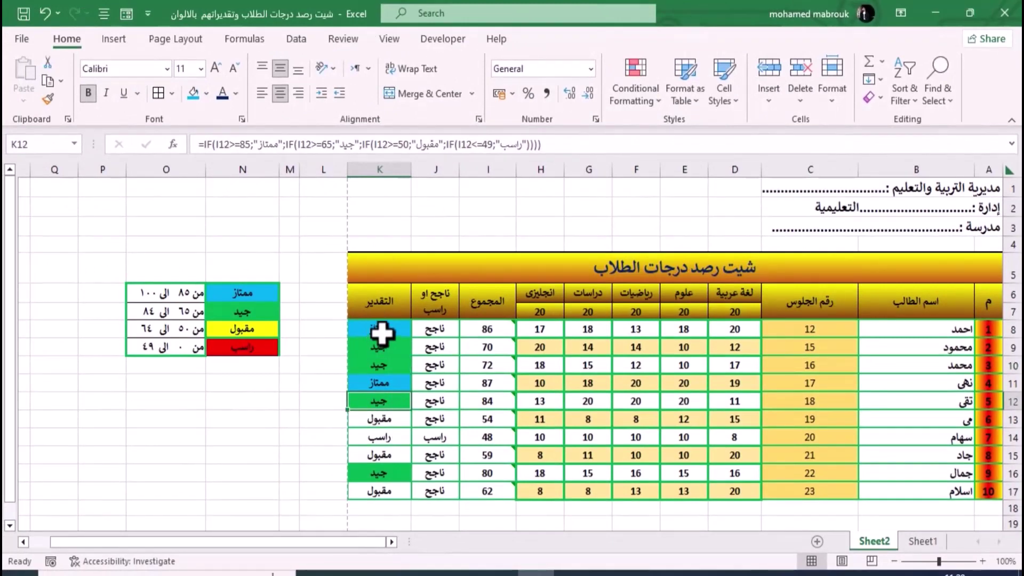
{"action": "left_click_drag", "start_coordinate": [384, 324], "coordinate": [378, 489]}
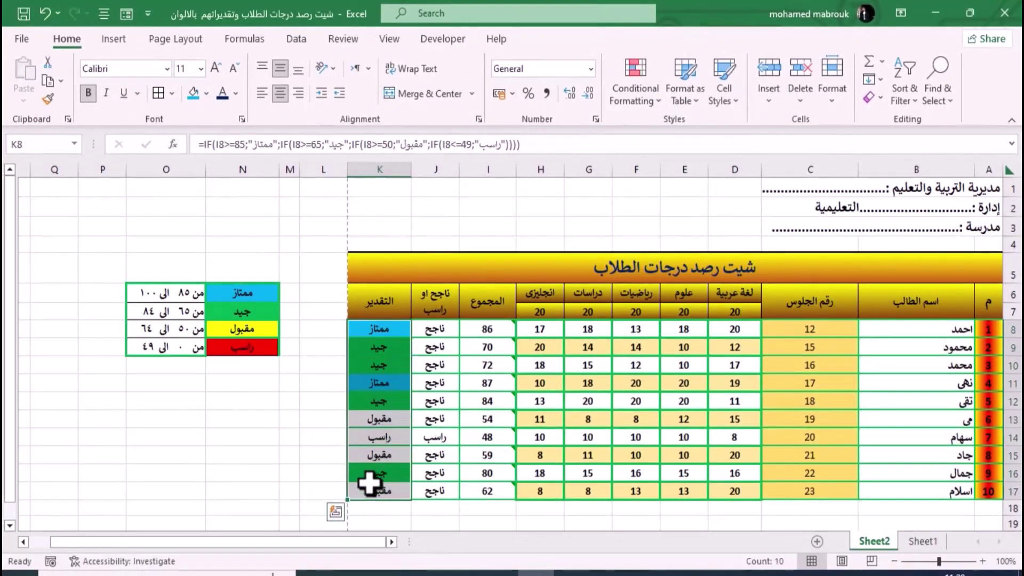
Step: Start a Text that Contains rule for مقبول using a custom format
{"action": "left_click", "coordinate": [618, 104]}
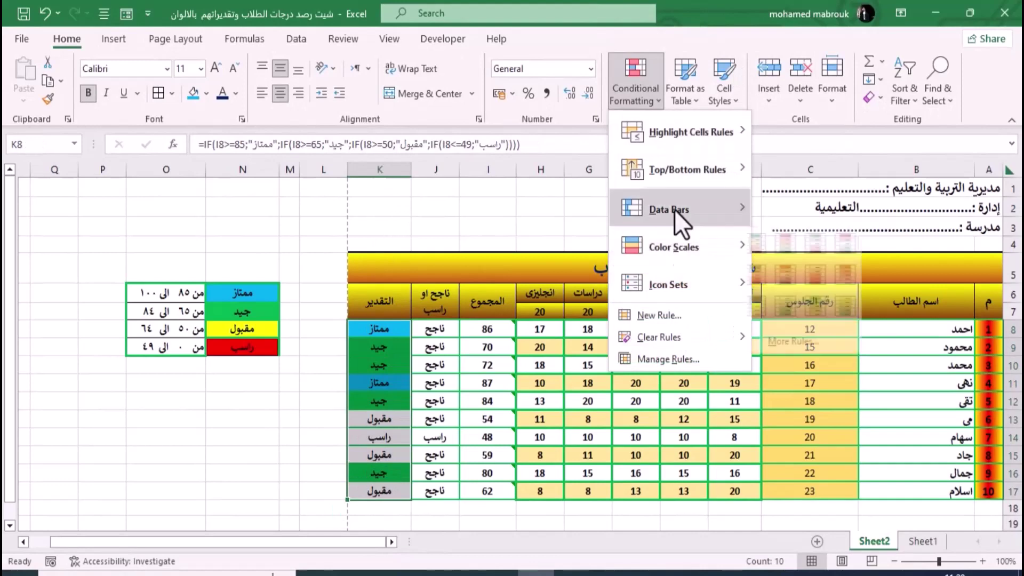
{"action": "mouse_move", "coordinate": [689, 133]}
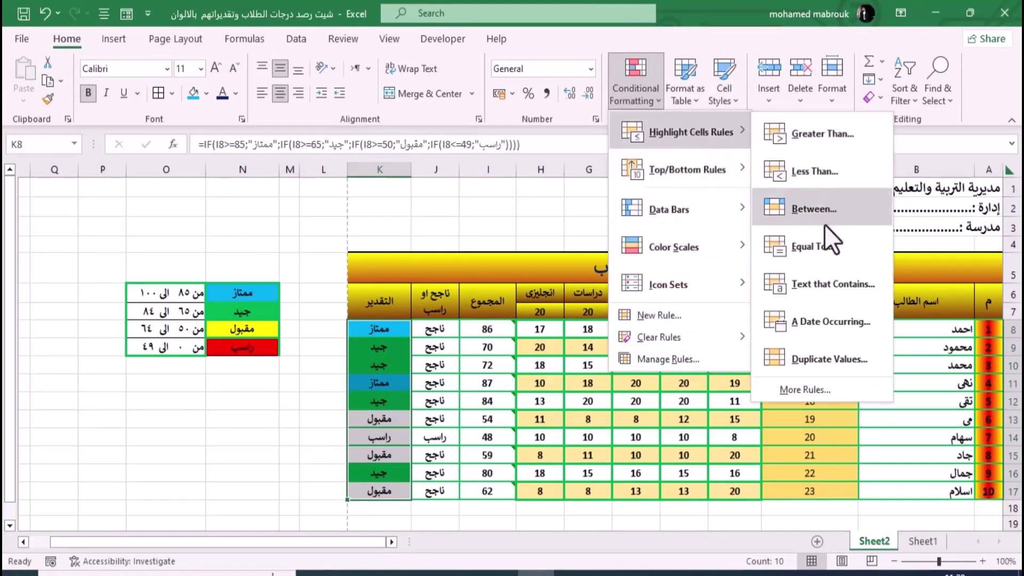
{"action": "left_click", "coordinate": [849, 277]}
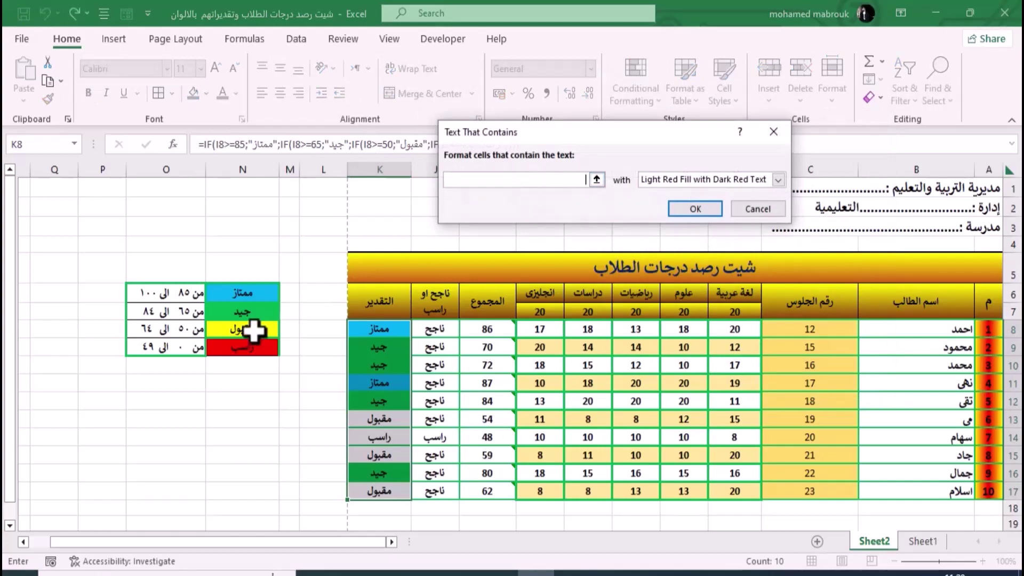
{"action": "type", "text": "مق"}
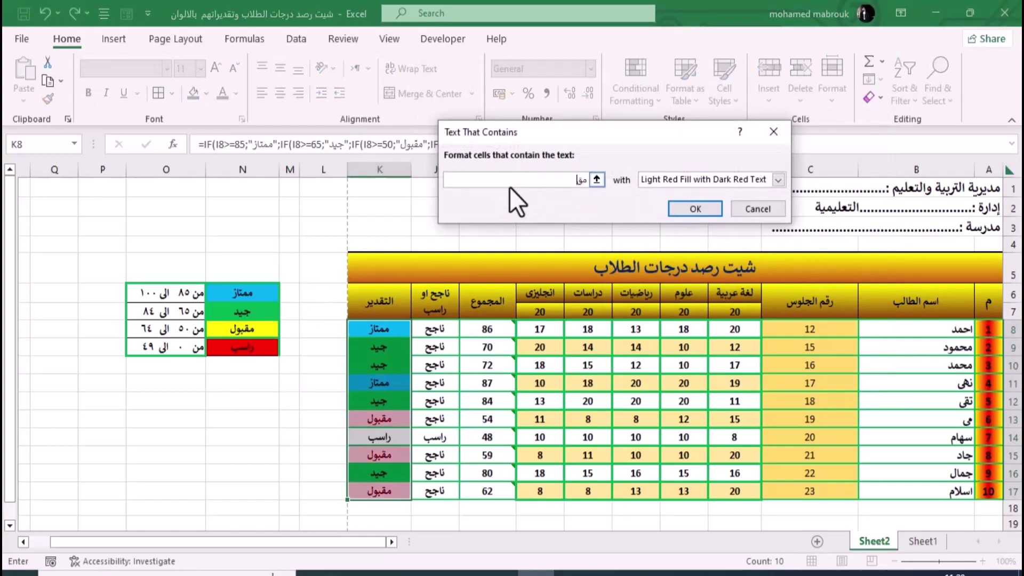
{"action": "type", "text": "بول"}
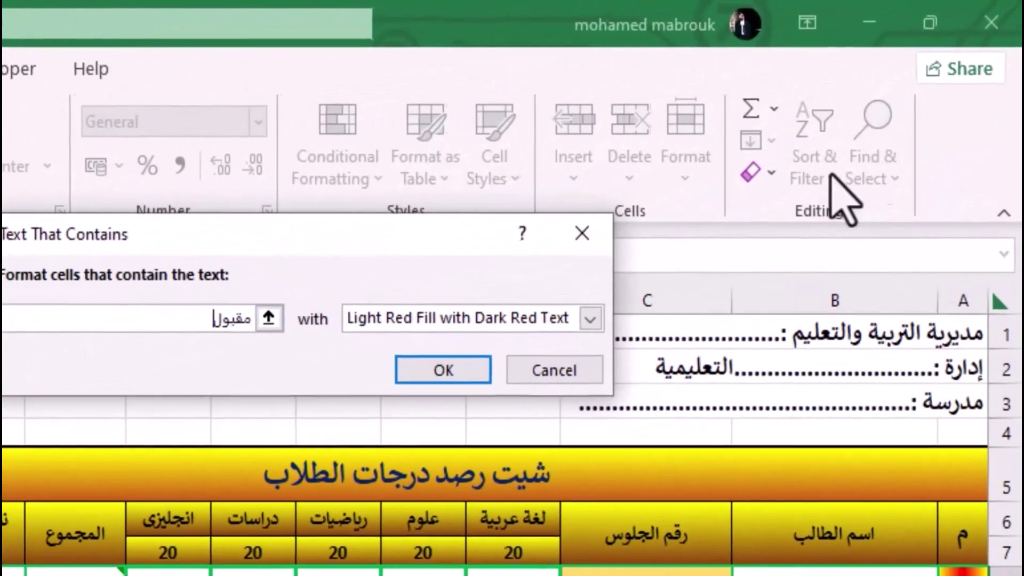
{"action": "left_click", "coordinate": [592, 321]}
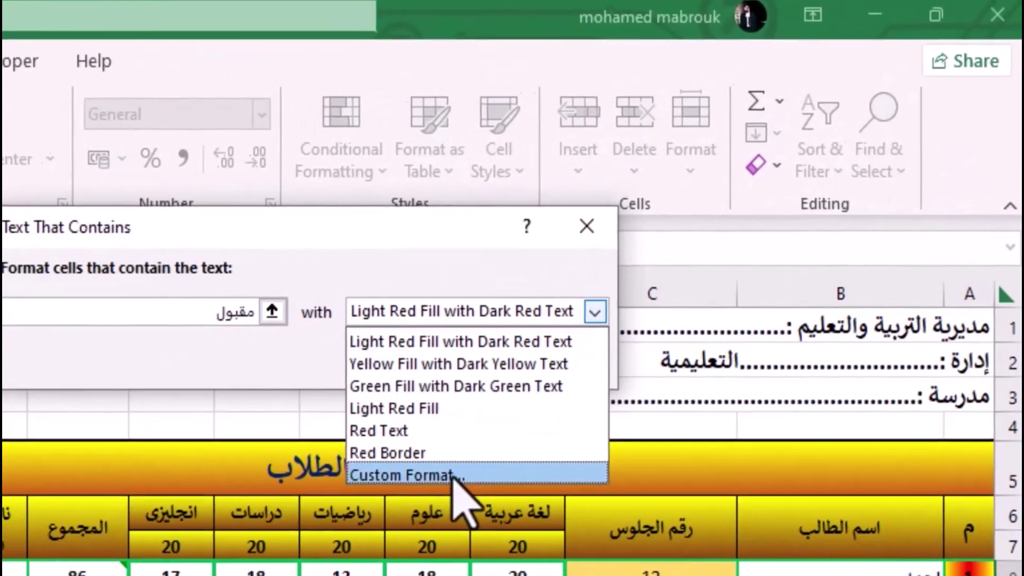
{"action": "left_click", "coordinate": [453, 474]}
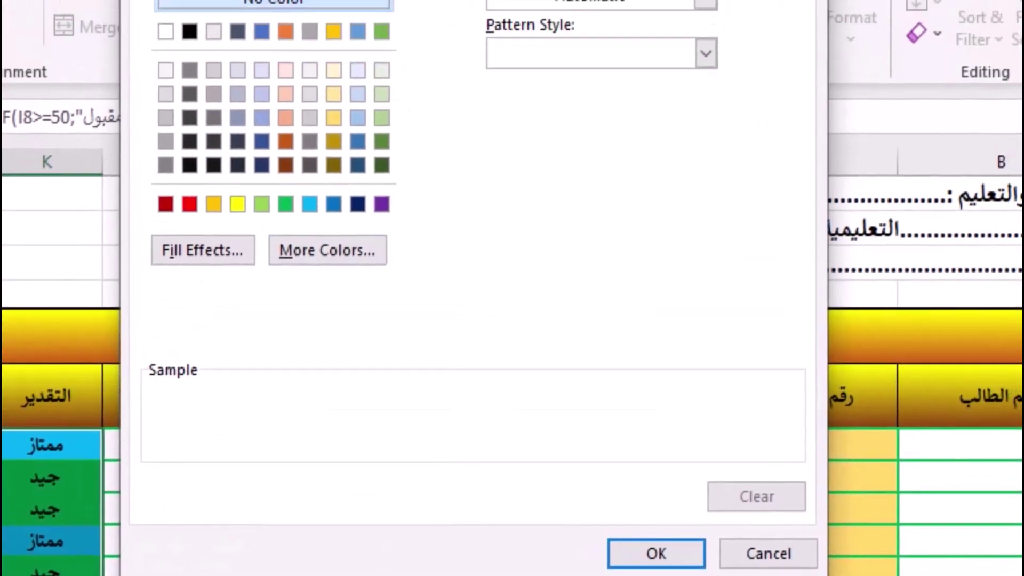
Step: Give the مقبول rule a yellow fill and apply it
{"action": "left_click", "coordinate": [221, 68]}
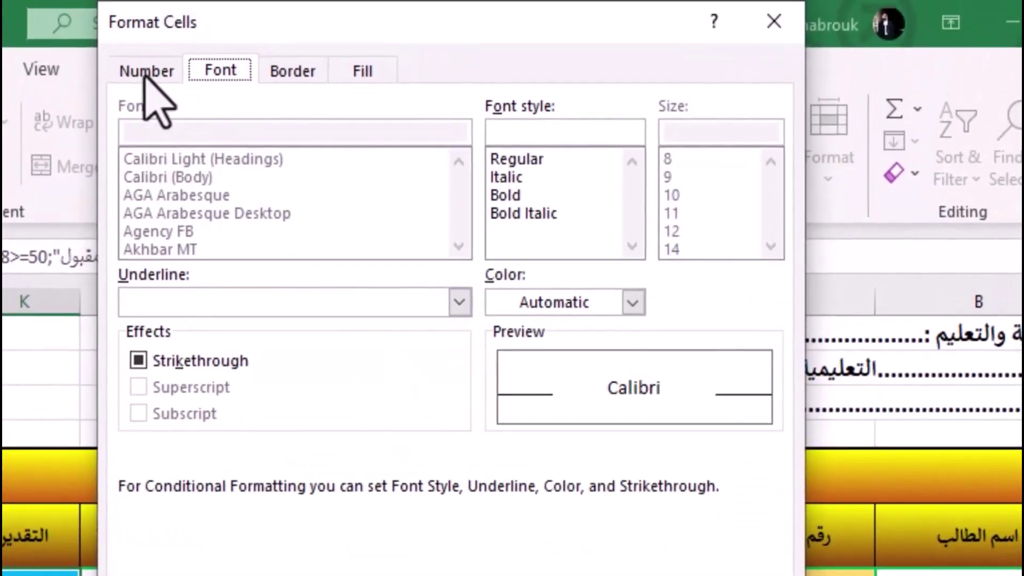
{"action": "left_click", "coordinate": [144, 74]}
{"action": "left_click", "coordinate": [220, 72]}
{"action": "left_click", "coordinate": [292, 71]}
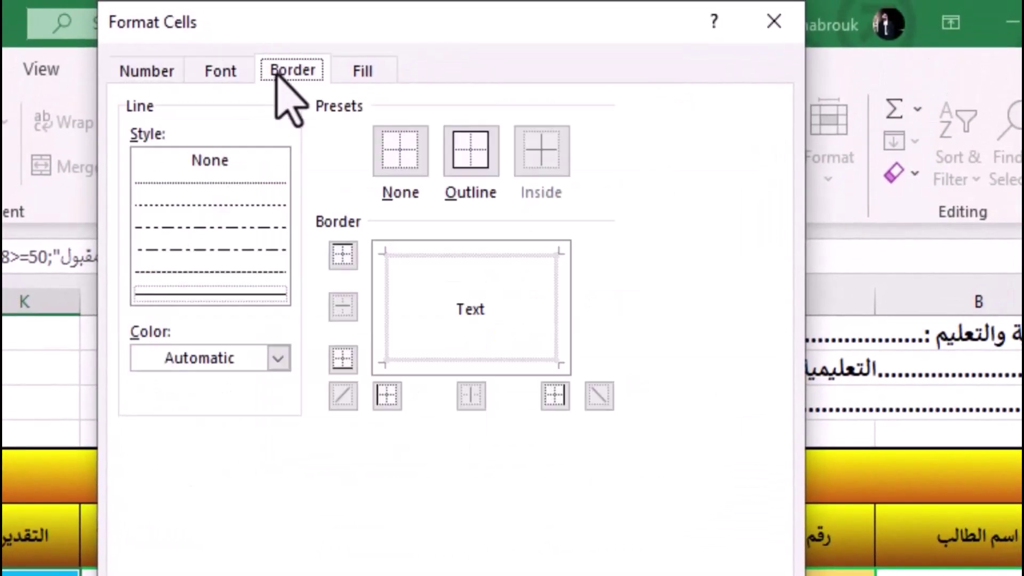
{"action": "left_click", "coordinate": [358, 71]}
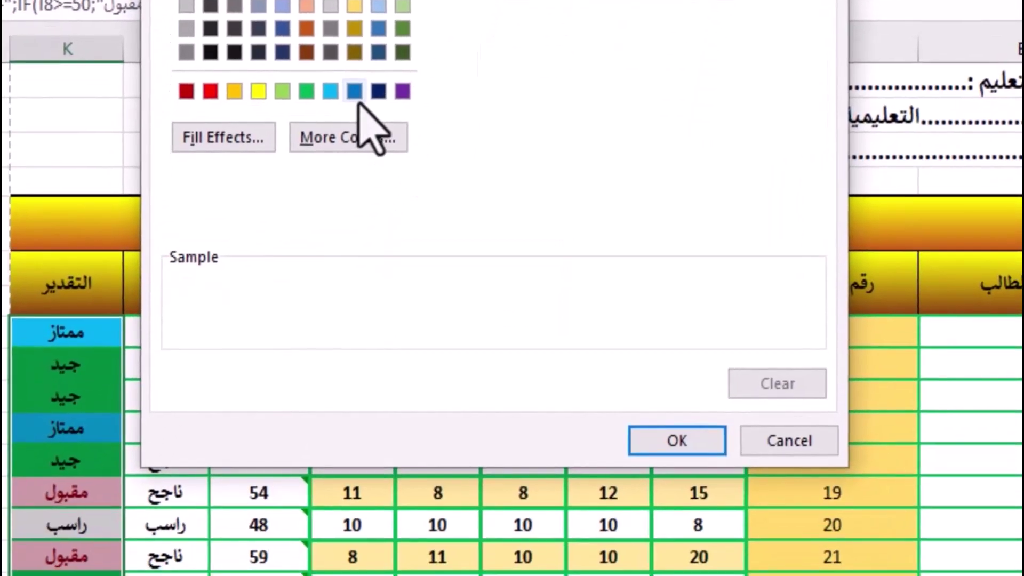
{"action": "left_click", "coordinate": [258, 91]}
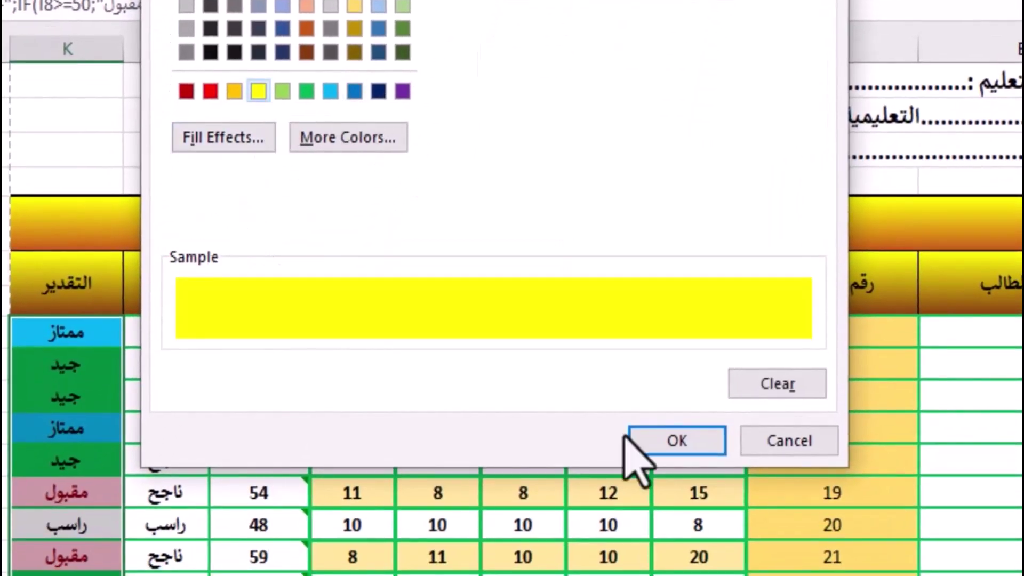
{"action": "left_click", "coordinate": [640, 442]}
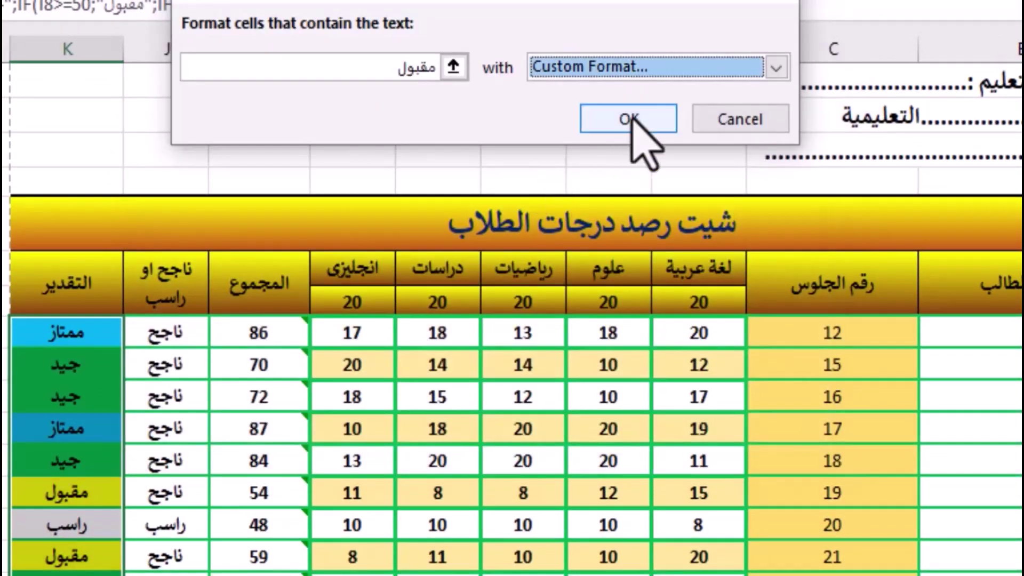
{"action": "key", "text": "Return"}
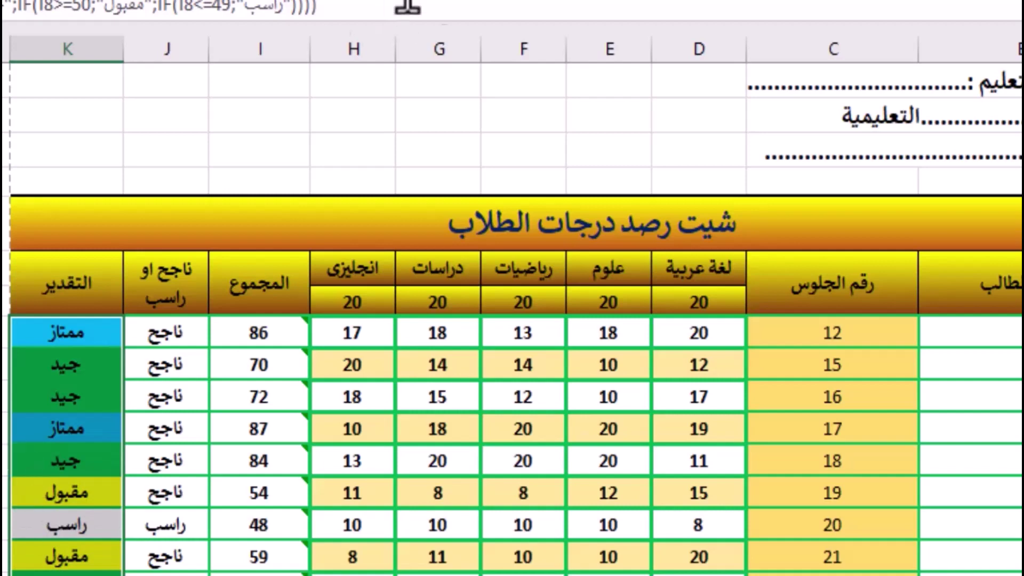
Step: Add a Text that Contains rule for راسب with a bright red custom fill
{"action": "left_click", "coordinate": [511, 1]}
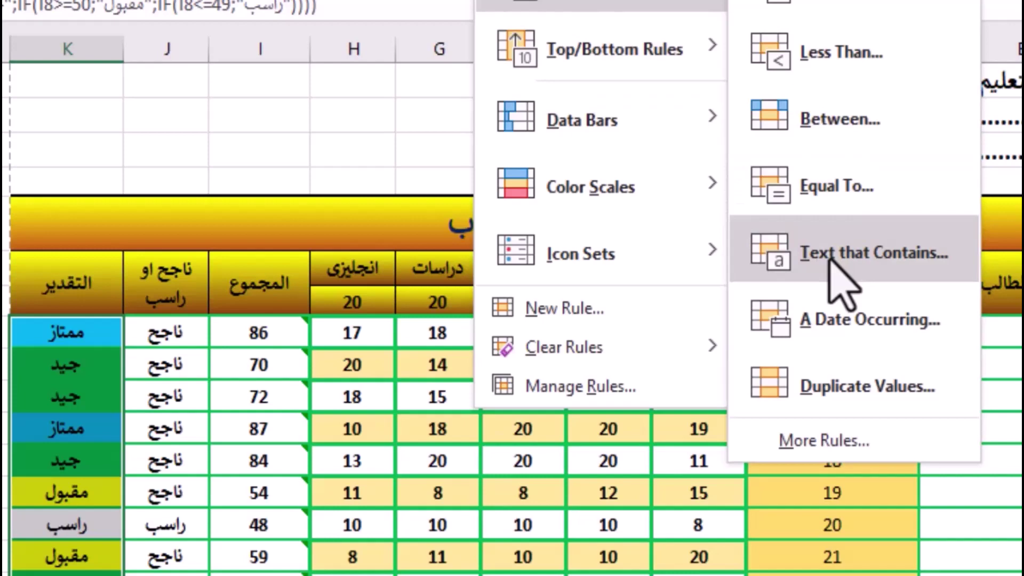
{"action": "left_click", "coordinate": [865, 253]}
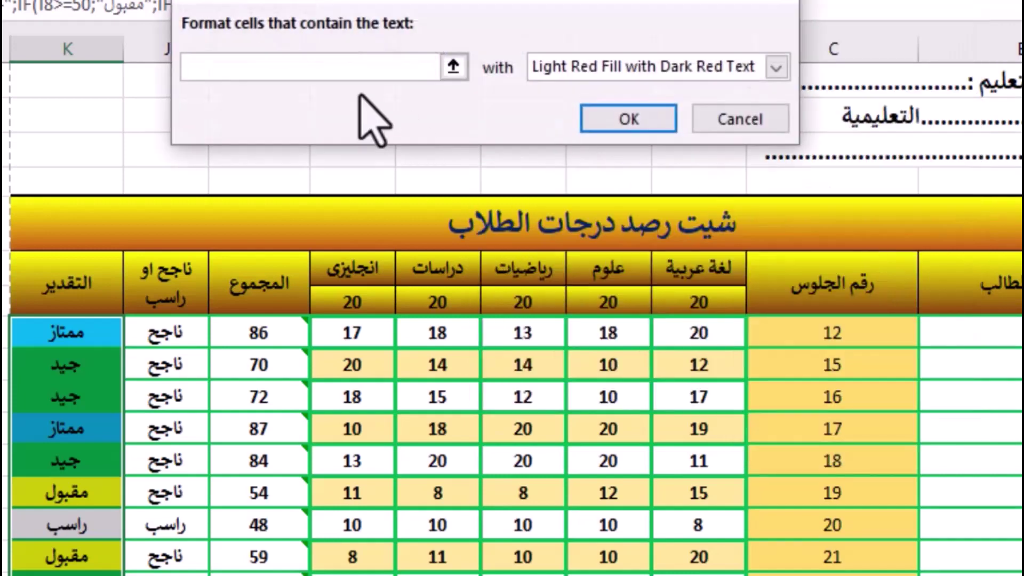
{"action": "type", "text": "راسب"}
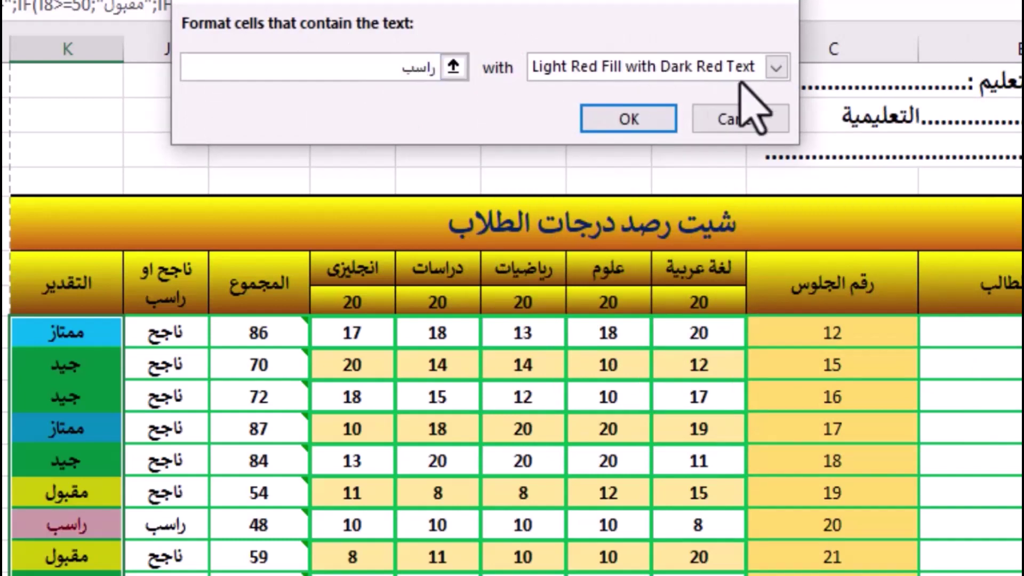
{"action": "left_click", "coordinate": [776, 68]}
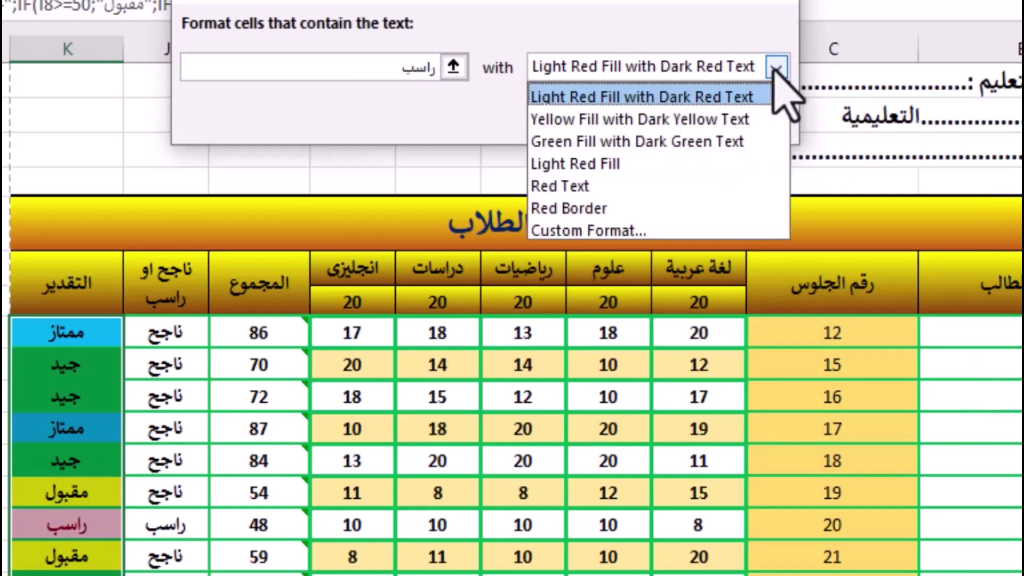
{"action": "left_click", "coordinate": [597, 231]}
{"action": "left_click", "coordinate": [211, 91]}
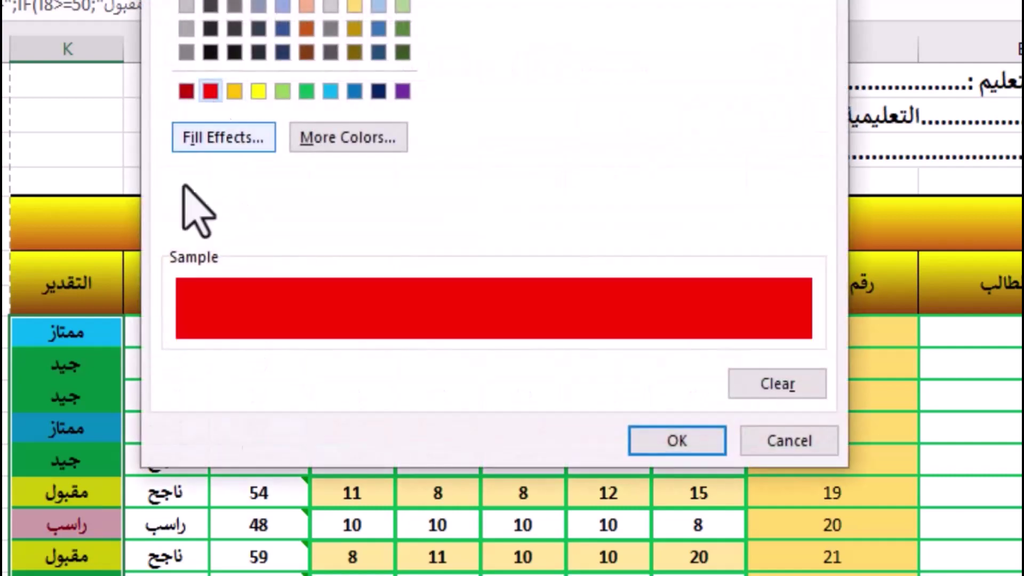
{"action": "left_click", "coordinate": [710, 438]}
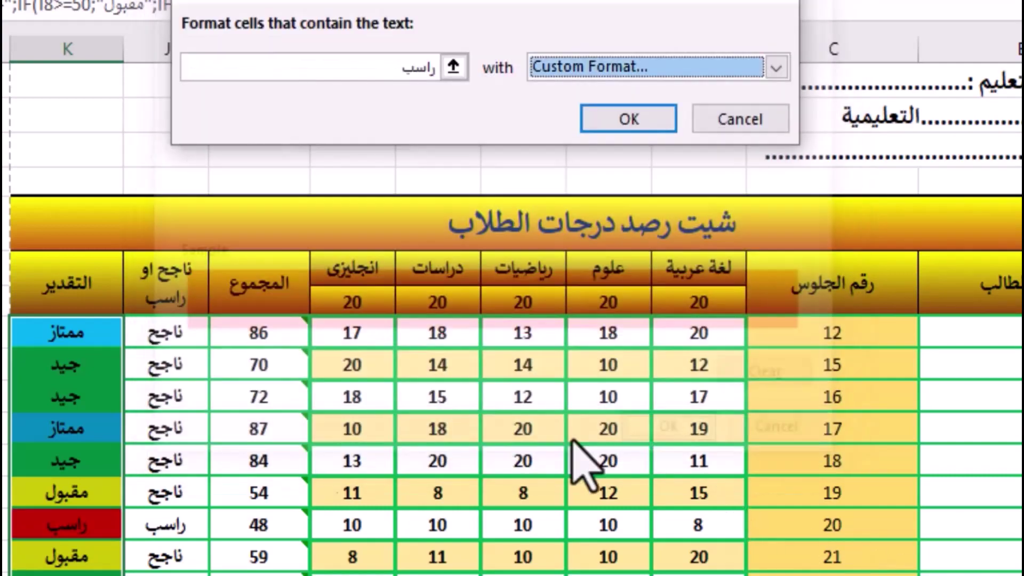
{"action": "left_click", "coordinate": [608, 120]}
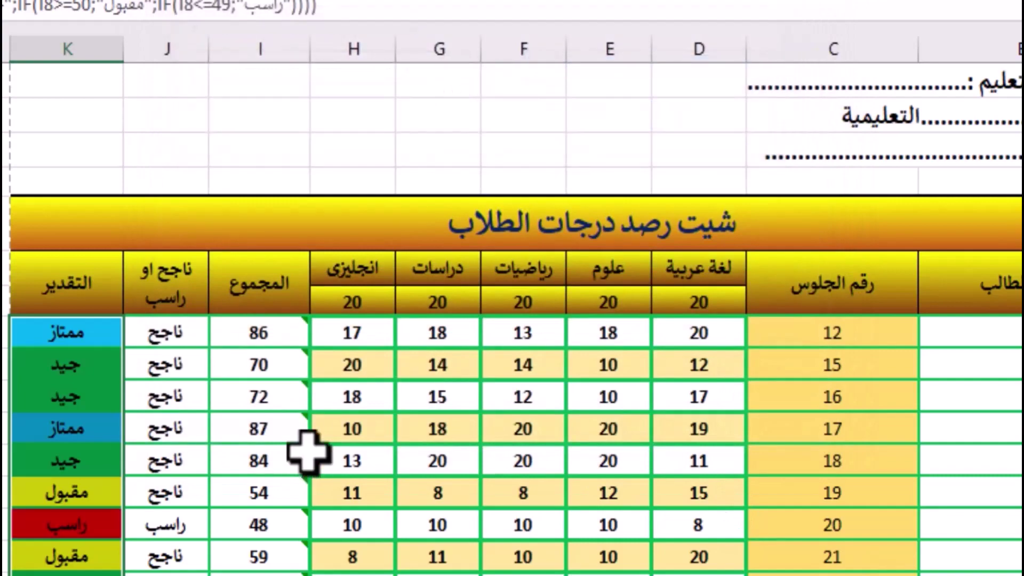
{"action": "left_click", "coordinate": [307, 454]}
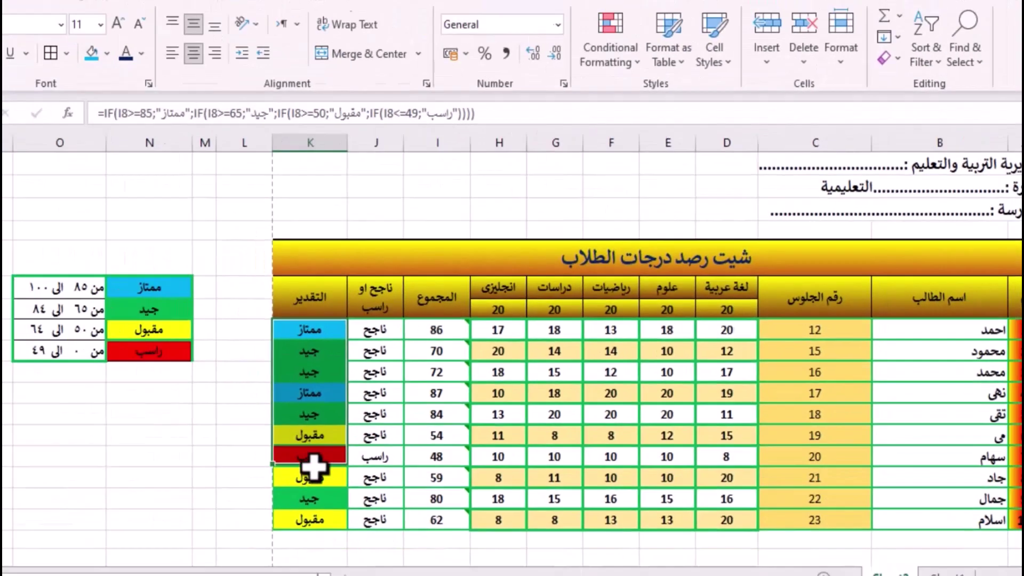
{"action": "left_click_drag", "start_coordinate": [379, 329], "coordinate": [379, 491]}
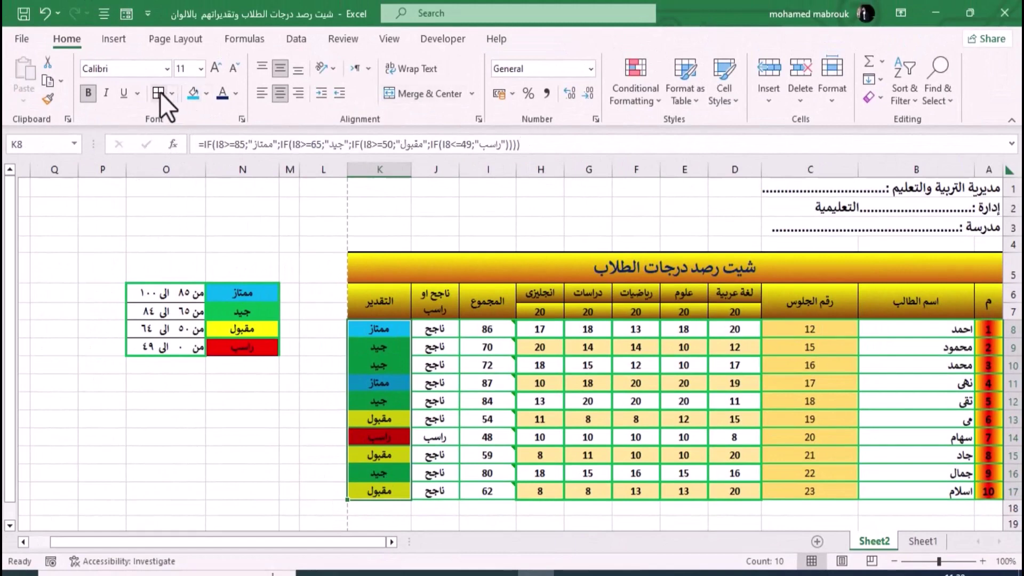
{"action": "left_click", "coordinate": [487, 401]}
{"action": "left_click", "coordinate": [635, 437]}
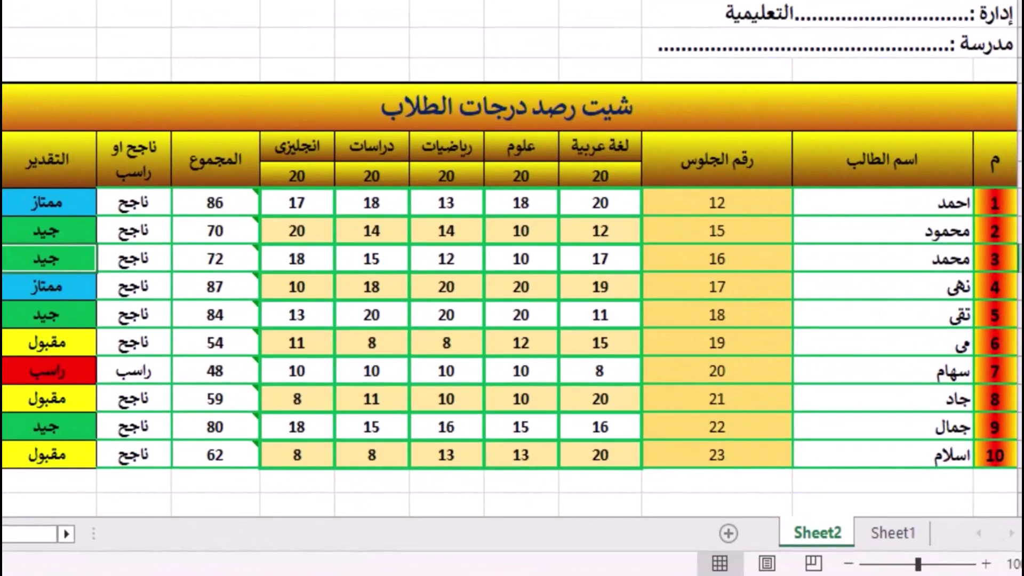
{"action": "left_click", "coordinate": [1019, 259]}
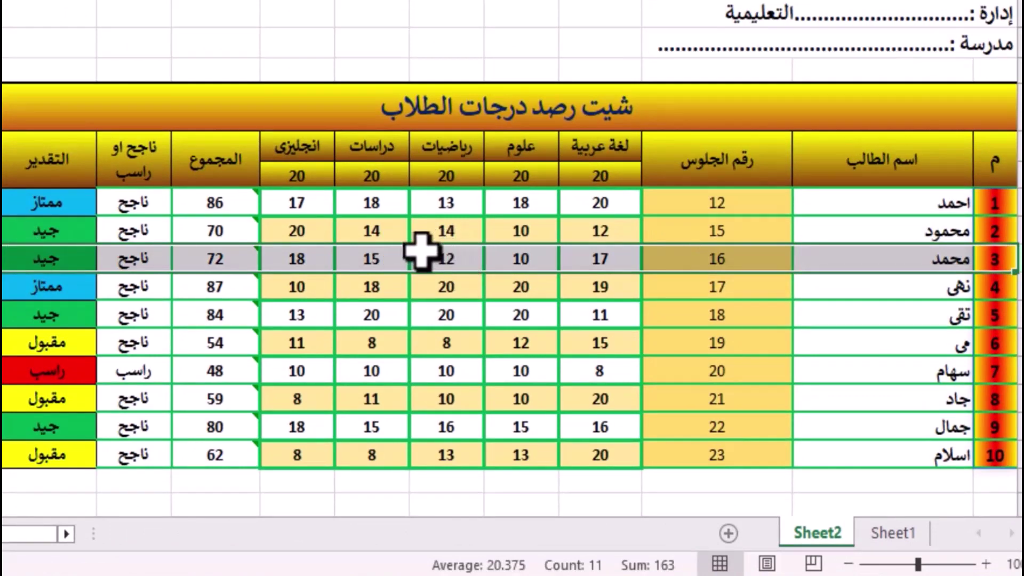
Step: Change the seat-16 student's Arabic mark to 10 and math mark to 10
{"action": "left_click", "coordinate": [588, 257]}
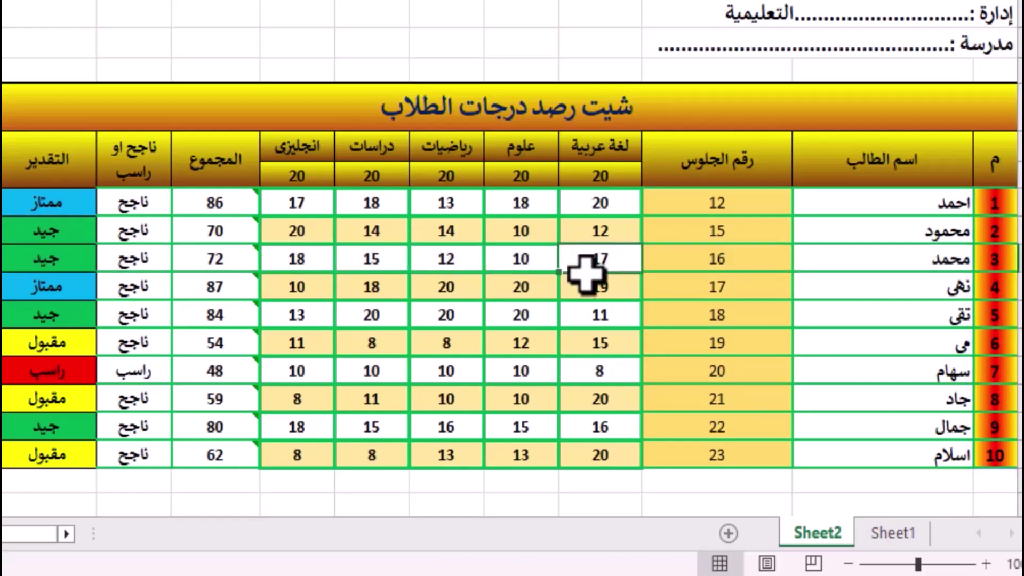
{"action": "type", "text": "17"}
{"action": "key", "text": "BackSpace"}
{"action": "type", "text": "0"}
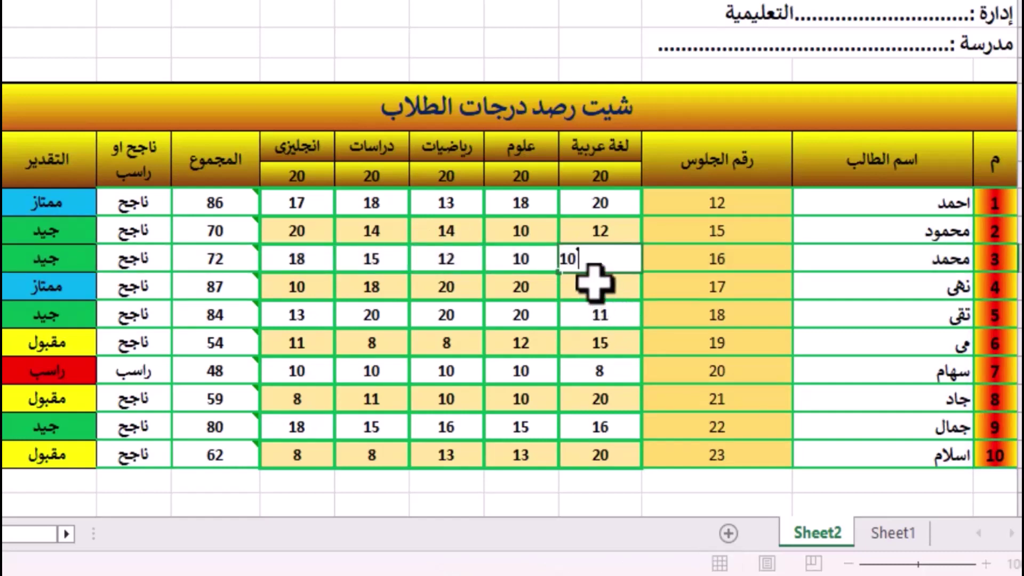
{"action": "left_click", "coordinate": [519, 258]}
{"action": "left_click", "coordinate": [450, 258]}
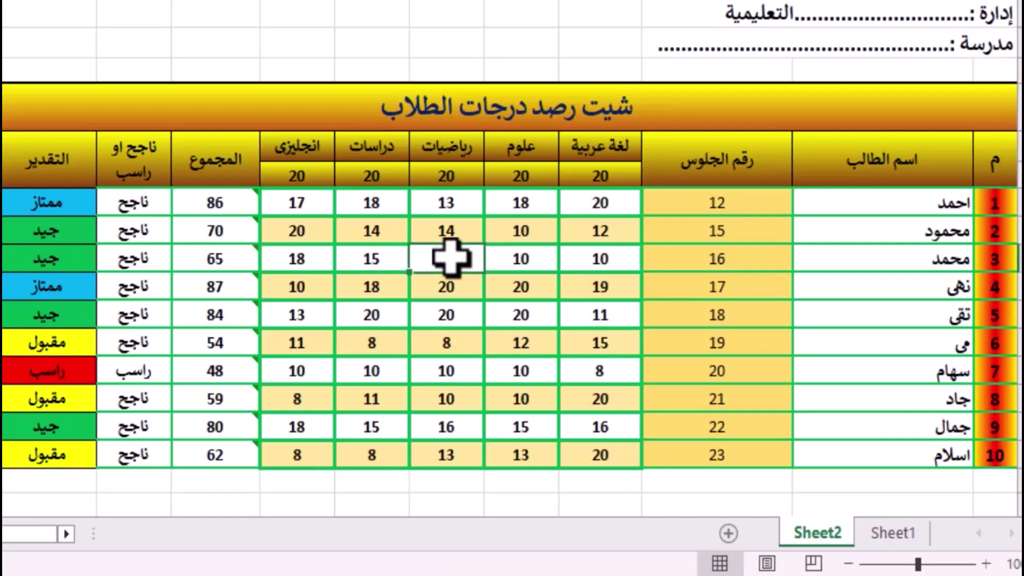
{"action": "type", "text": "10"}
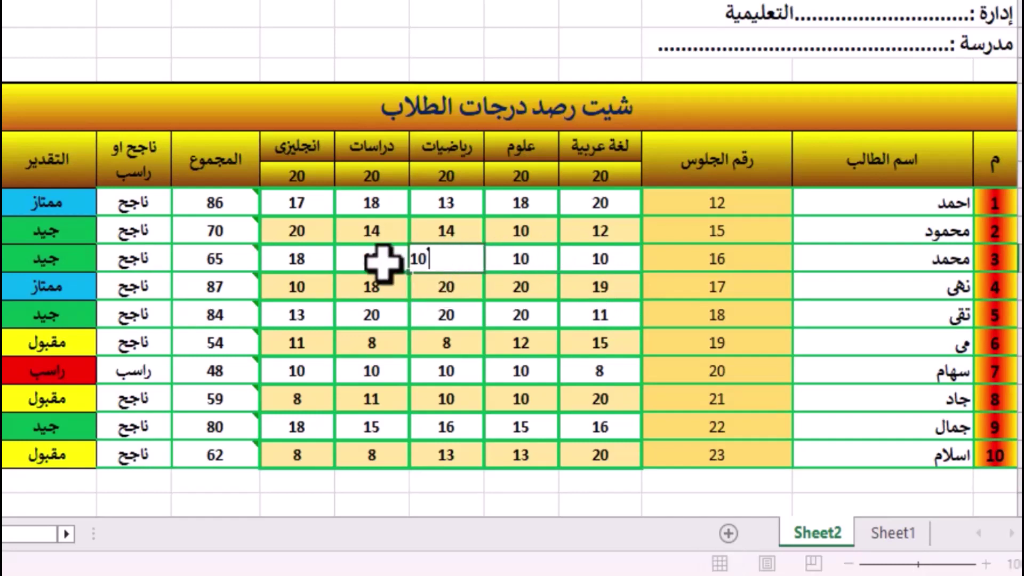
Step: Enter 8 for دراسات and 9 for English, then check the راسب result
{"action": "left_click", "coordinate": [383, 261]}
{"action": "type", "text": "8"}
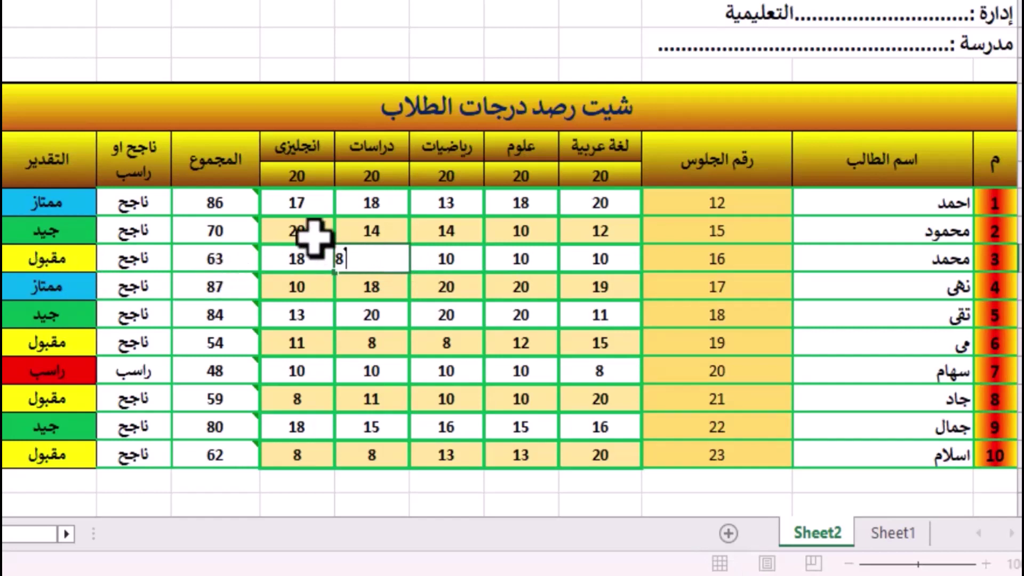
{"action": "left_click", "coordinate": [300, 258]}
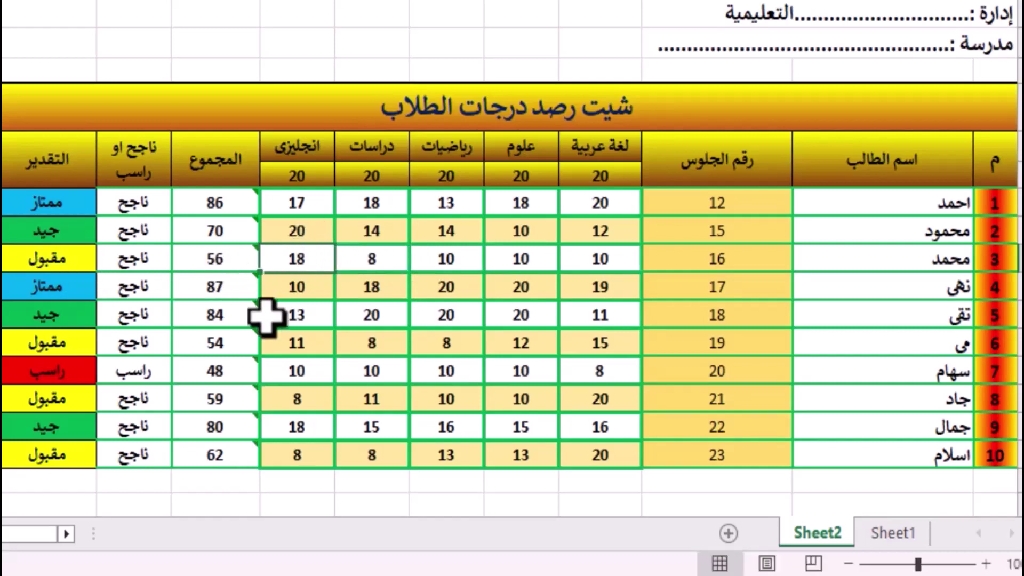
{"action": "type", "text": "9"}
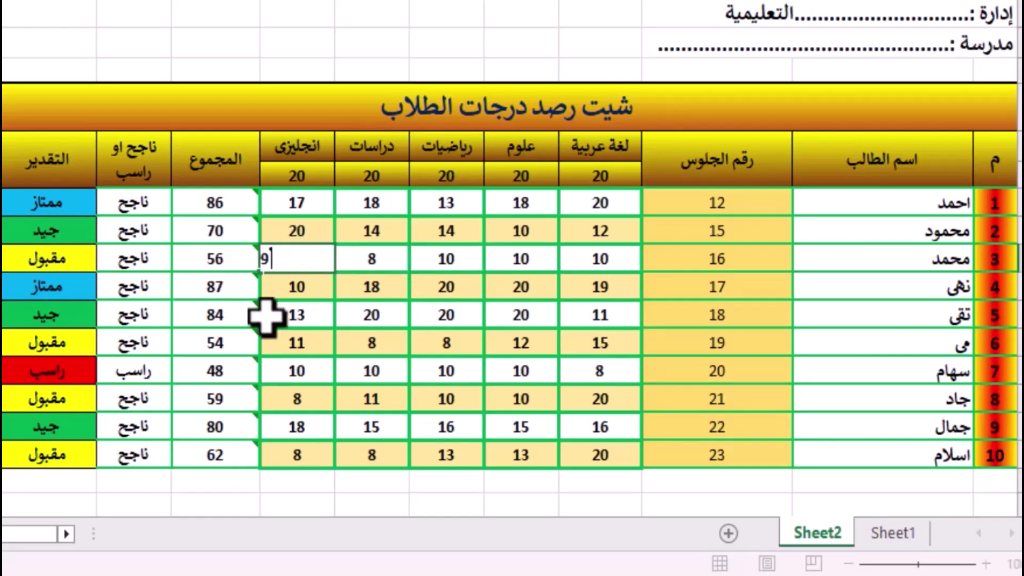
{"action": "key", "text": "Return"}
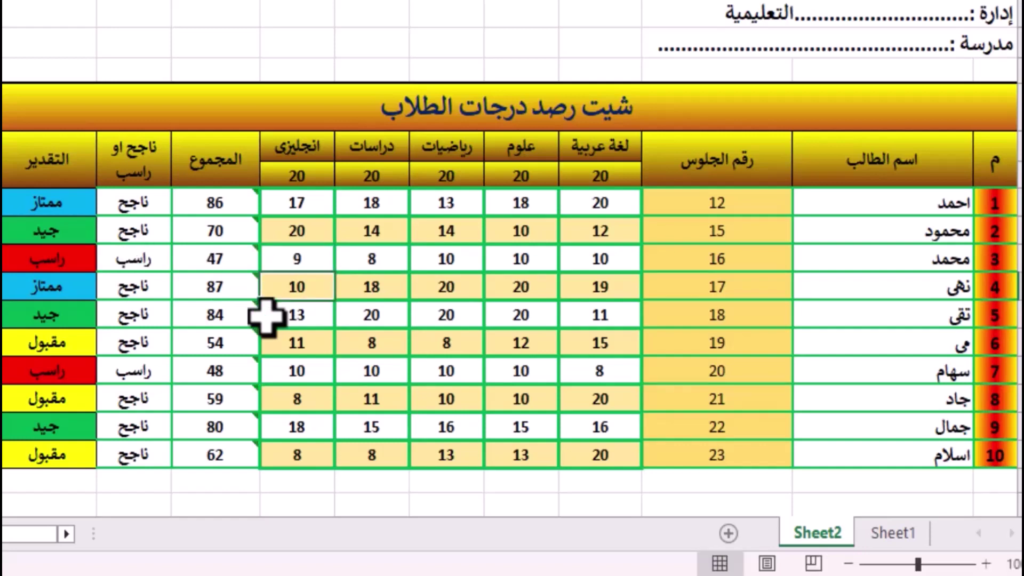
{"action": "left_click", "coordinate": [141, 259]}
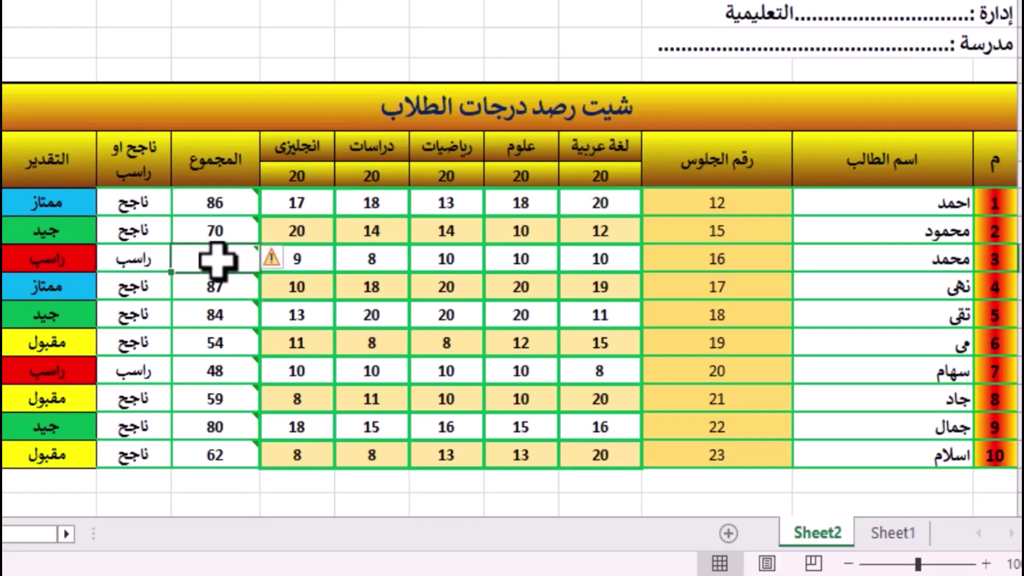
{"action": "left_click", "coordinate": [392, 426]}
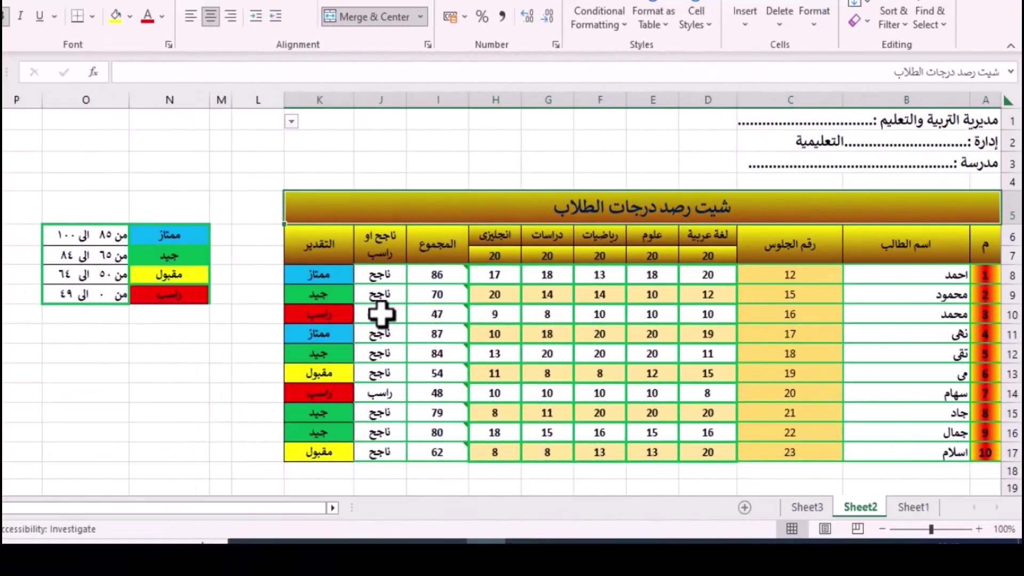
Step: Inspect grade column K, the ممتاز legend entry and the first grade cell's formula
{"action": "left_click", "coordinate": [267, 335]}
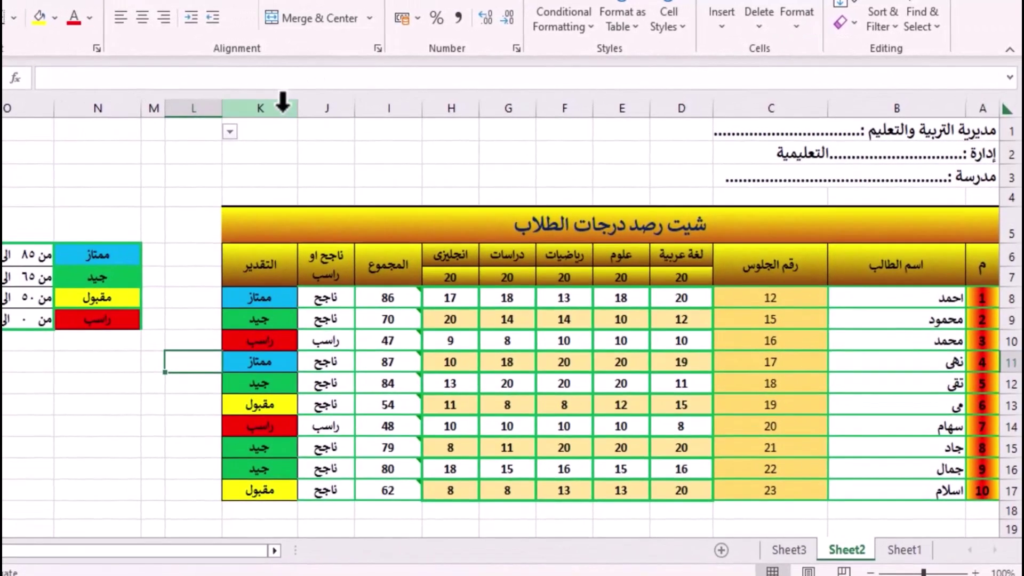
{"action": "left_click", "coordinate": [316, 100]}
{"action": "left_click", "coordinate": [132, 404]}
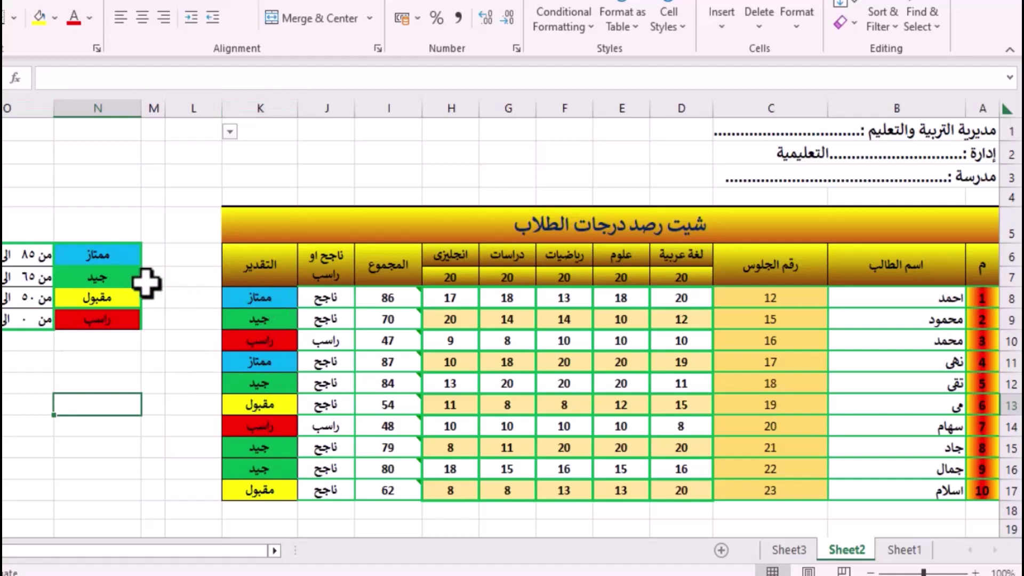
{"action": "key", "text": "Up"}
{"action": "key", "text": "Up"}
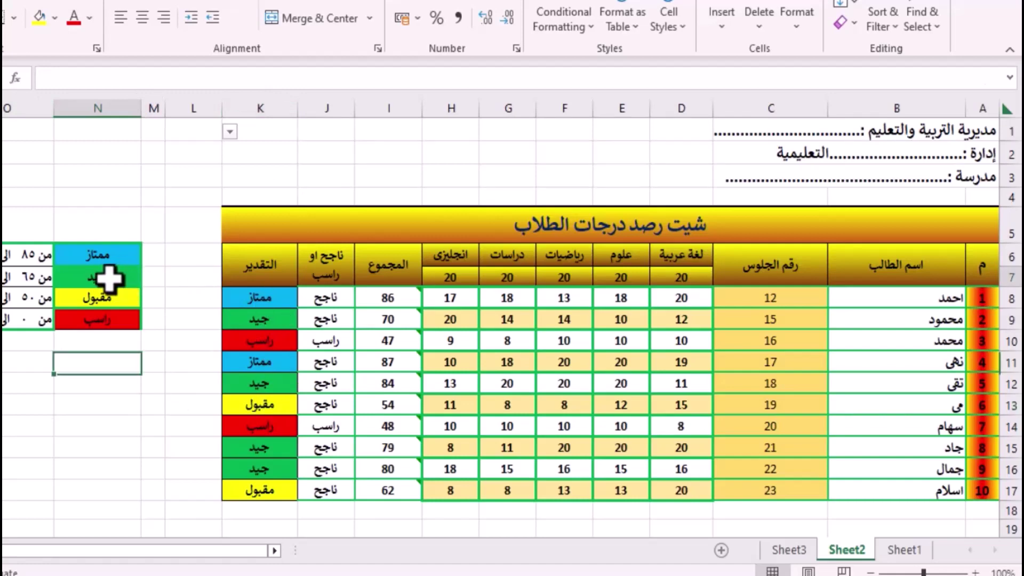
{"action": "key", "text": "Up"}
{"action": "key", "text": "Up"}
{"action": "key", "text": "Up"}
{"action": "key", "text": "Up"}
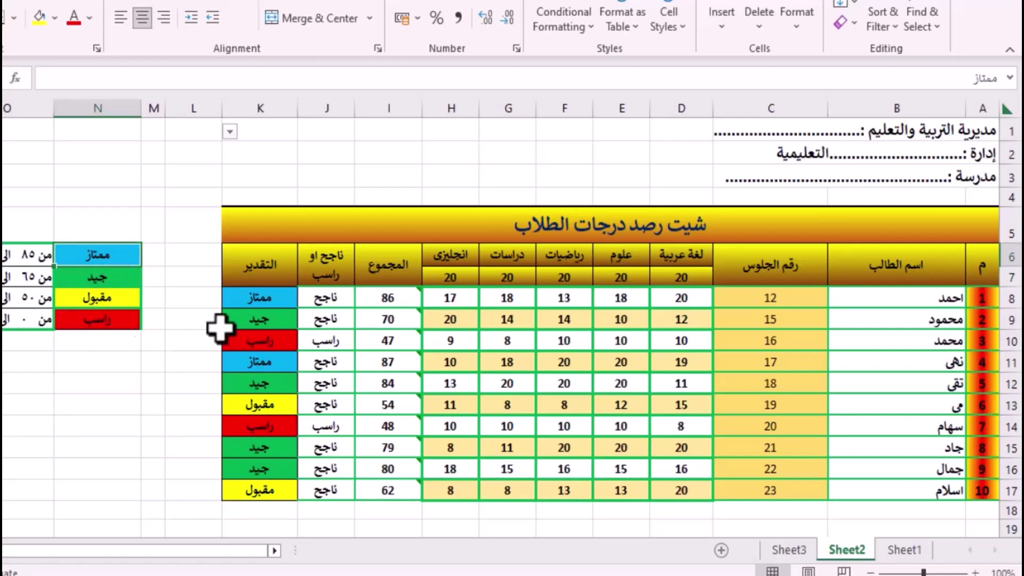
{"action": "left_click", "coordinate": [286, 302]}
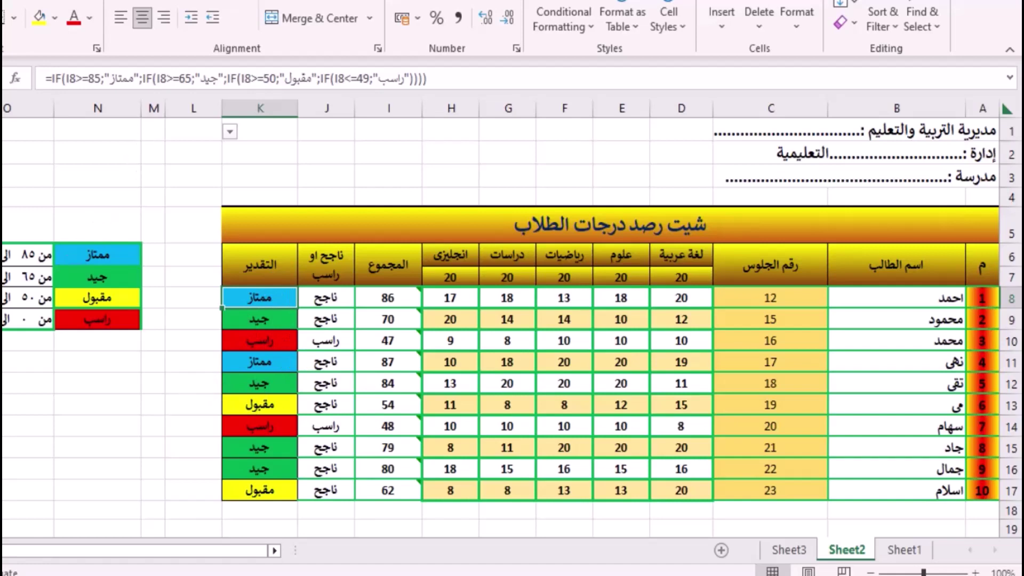
Step: Delete the empty column L between the student grades table and the grade legend
{"action": "left_click", "coordinate": [256, 107]}
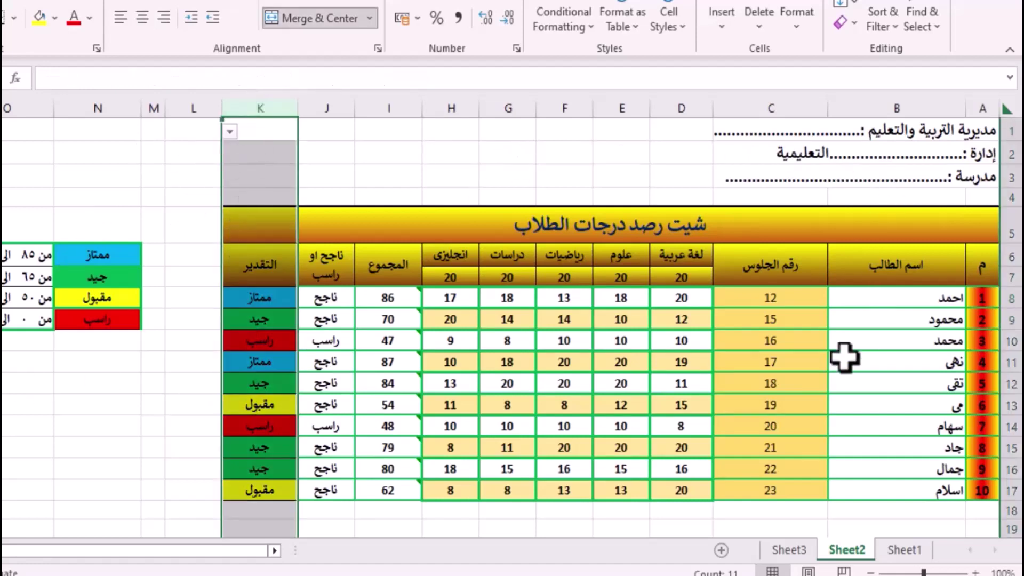
{"action": "left_click", "coordinate": [507, 192]}
{"action": "left_click", "coordinate": [511, 221]}
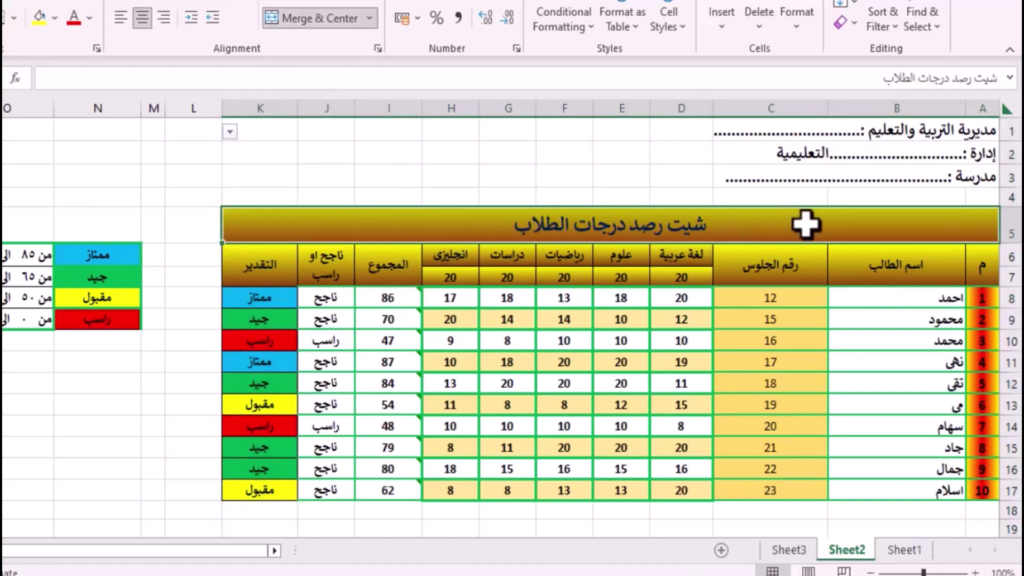
{"action": "left_click", "coordinate": [280, 168]}
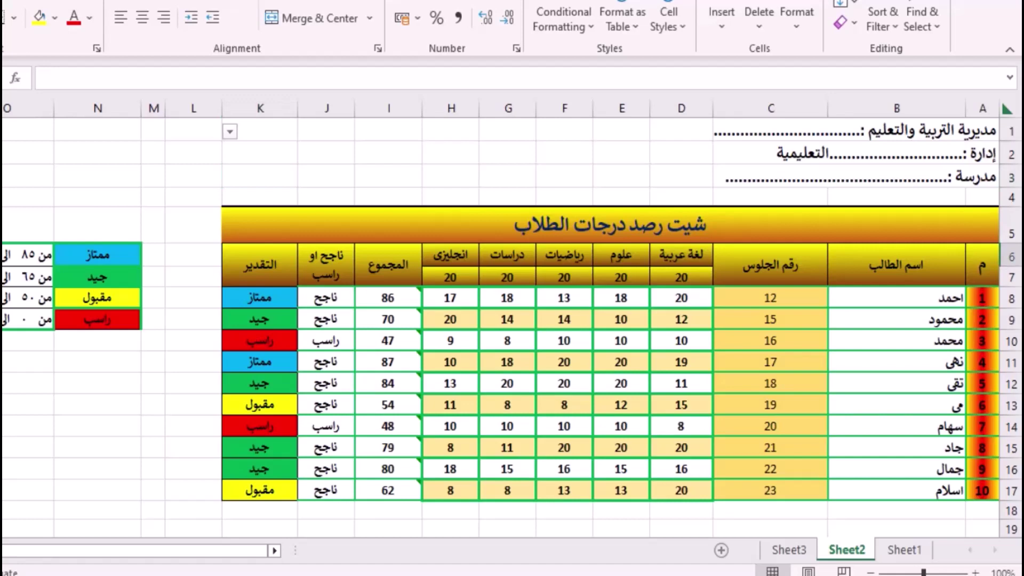
{"action": "left_click", "coordinate": [186, 107]}
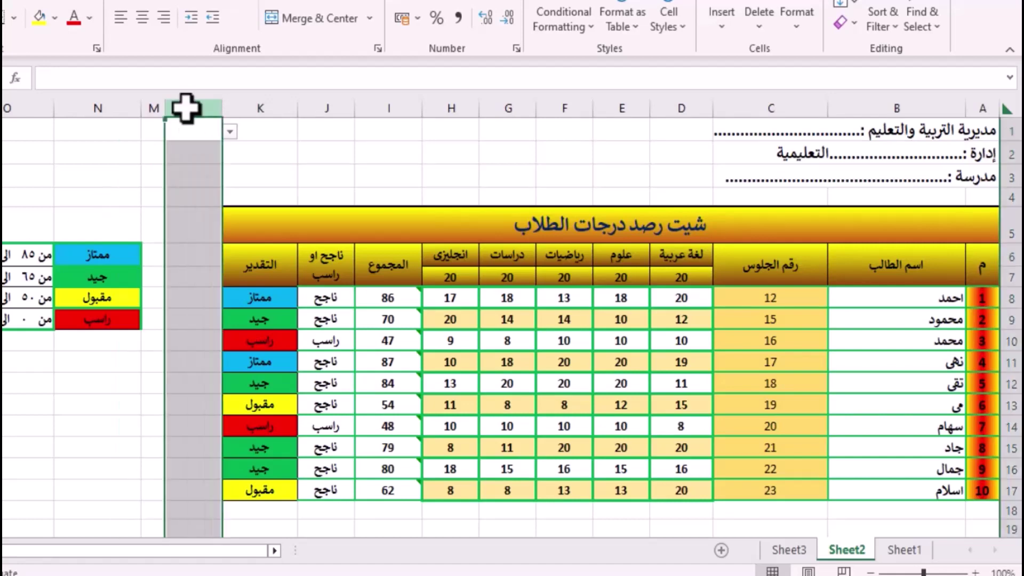
{"action": "key", "text": "ctrl+minus"}
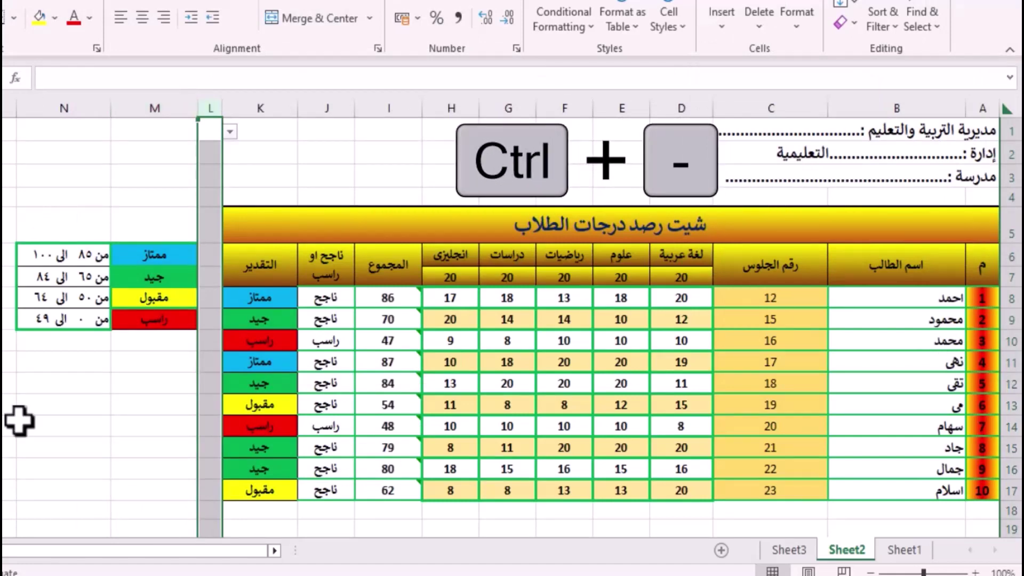
{"action": "left_click", "coordinate": [9, 361]}
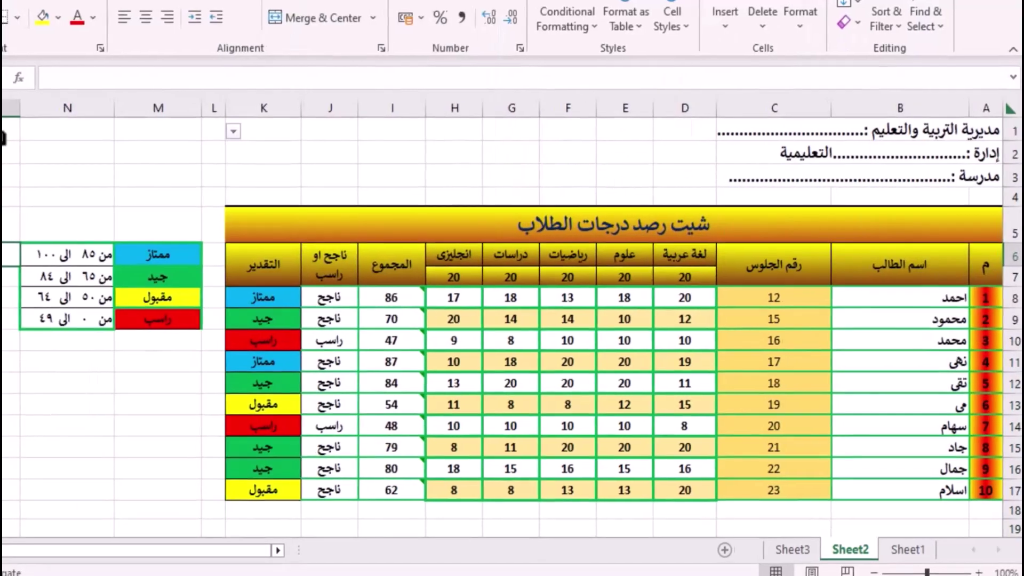
{"action": "left_click", "coordinate": [160, 240]}
Step: Type the legend headings التقدير, المستوى and المجموع into M5, N5 and O5
{"action": "left_click_drag", "start_coordinate": [121, 94], "coordinate": [79, 94]}
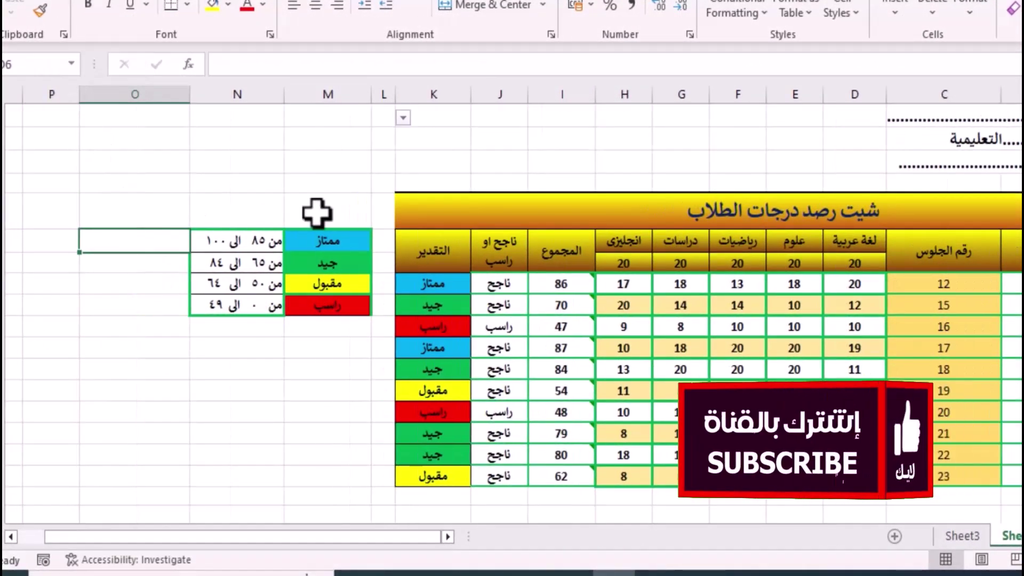
{"action": "left_click_drag", "start_coordinate": [320, 210], "coordinate": [176, 213]}
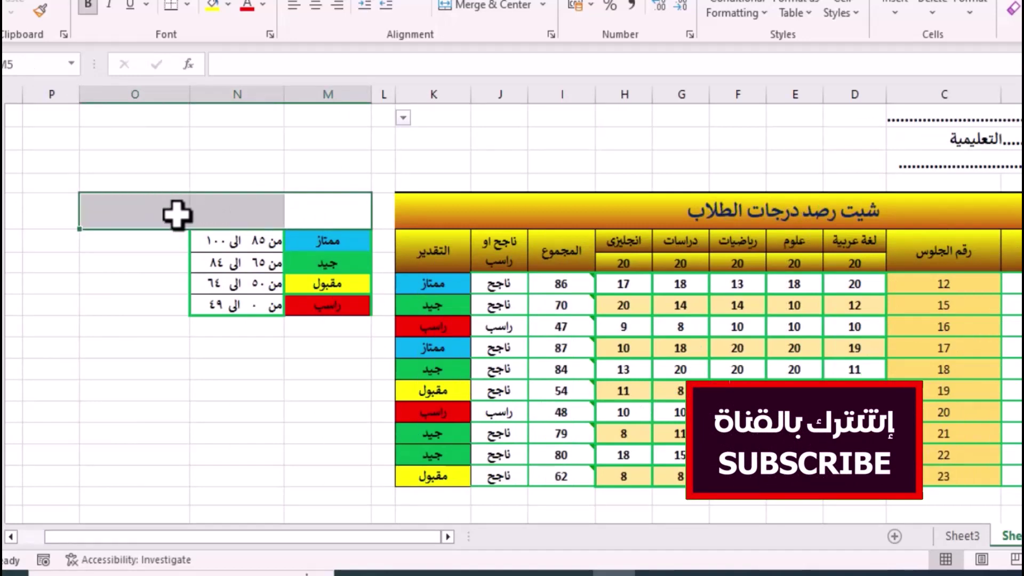
{"action": "left_click", "coordinate": [177, 213]}
{"action": "left_click", "coordinate": [266, 209]}
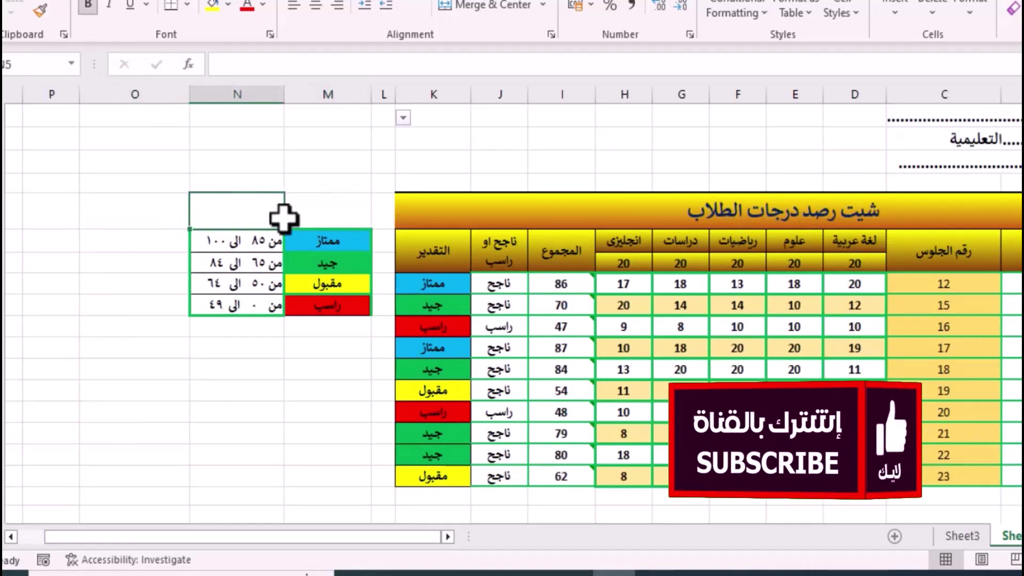
{"action": "left_click", "coordinate": [314, 216]}
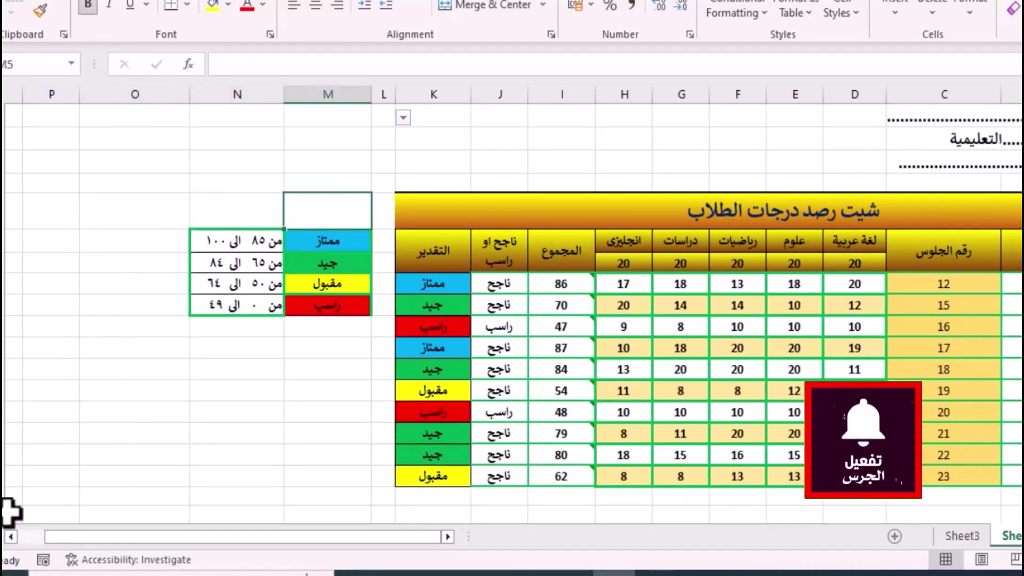
{"action": "type", "text": "hgjrr"}
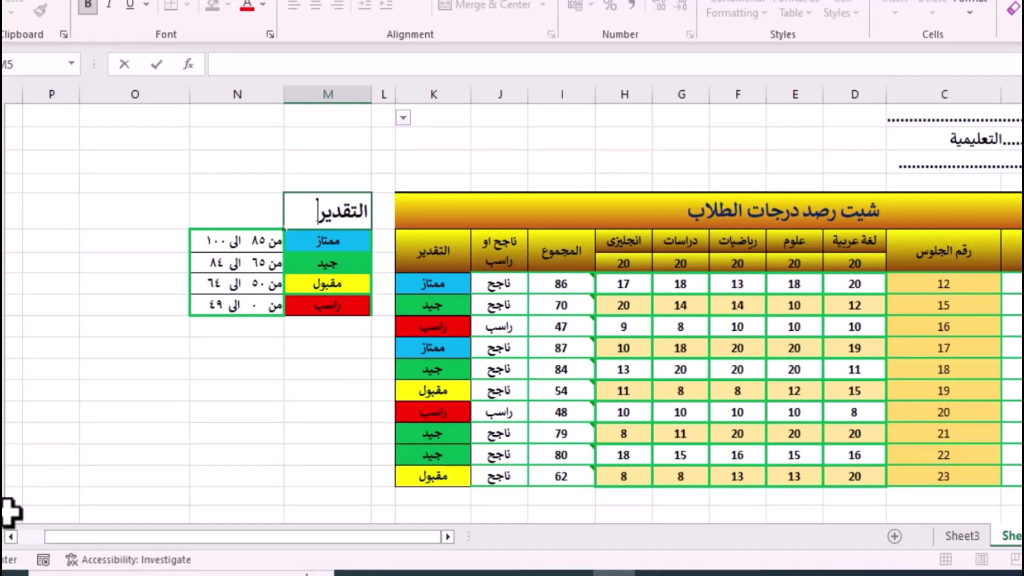
{"action": "key", "text": "Left"}
{"action": "key", "text": "Left"}
{"action": "key", "text": "Right"}
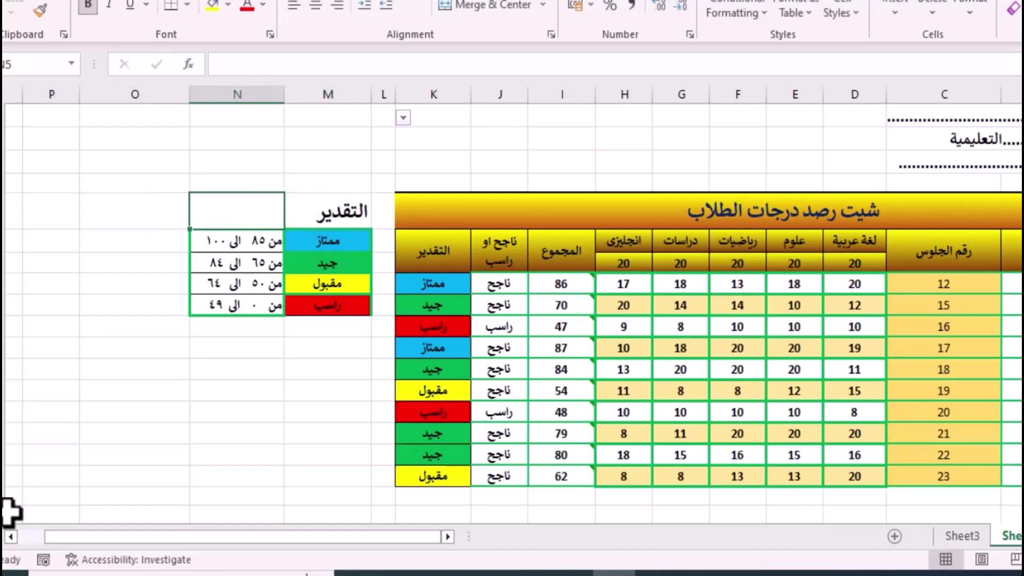
{"action": "type", "text": "المستوى"}
{"action": "key", "text": "Left"}
{"action": "type", "text": "ال"}
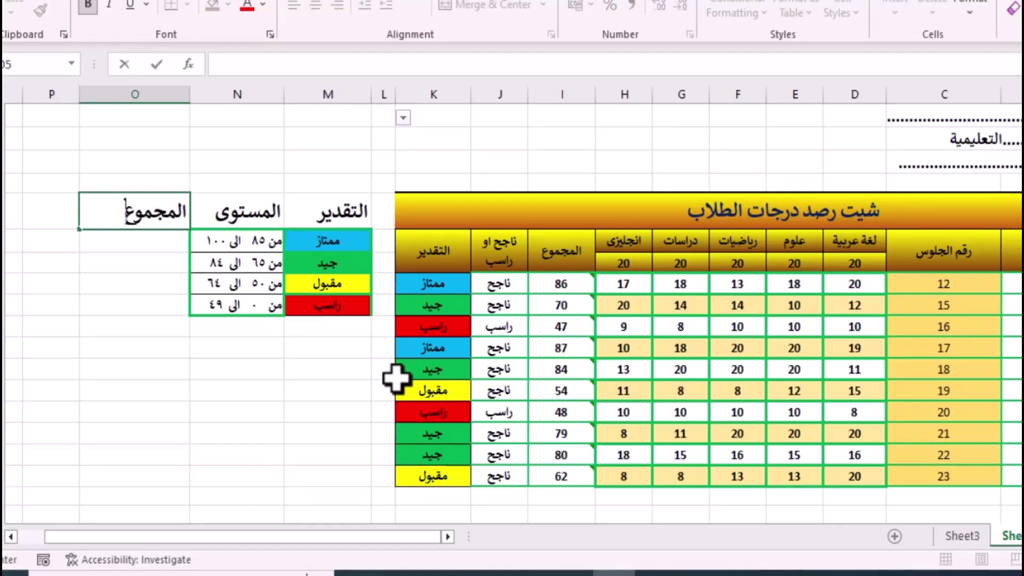
{"action": "left_click", "coordinate": [269, 411]}
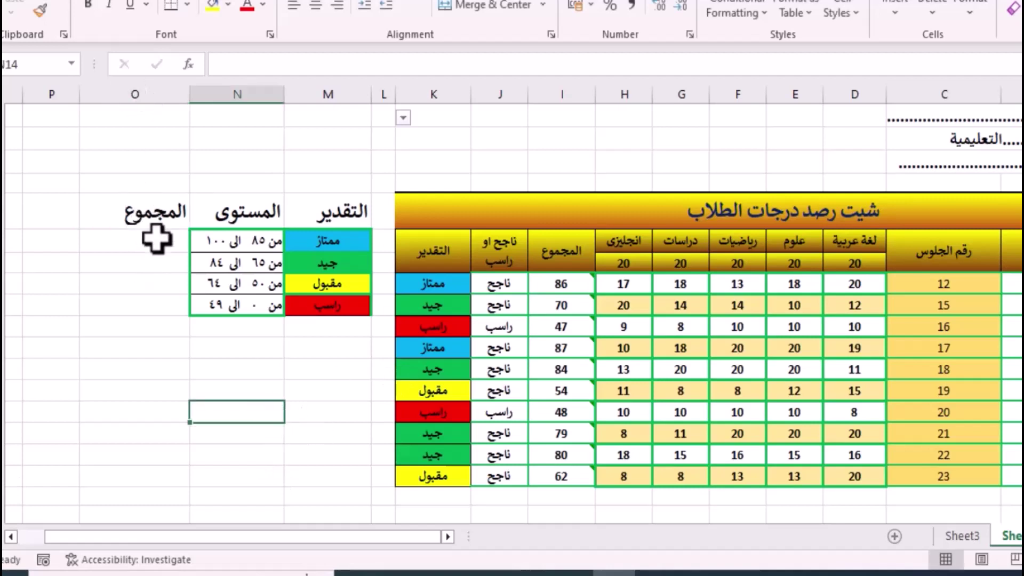
Step: Review the coloured legend grades and subject scores, then select the headings M5:O5
{"action": "left_click", "coordinate": [157, 238]}
{"action": "left_click", "coordinate": [349, 241]}
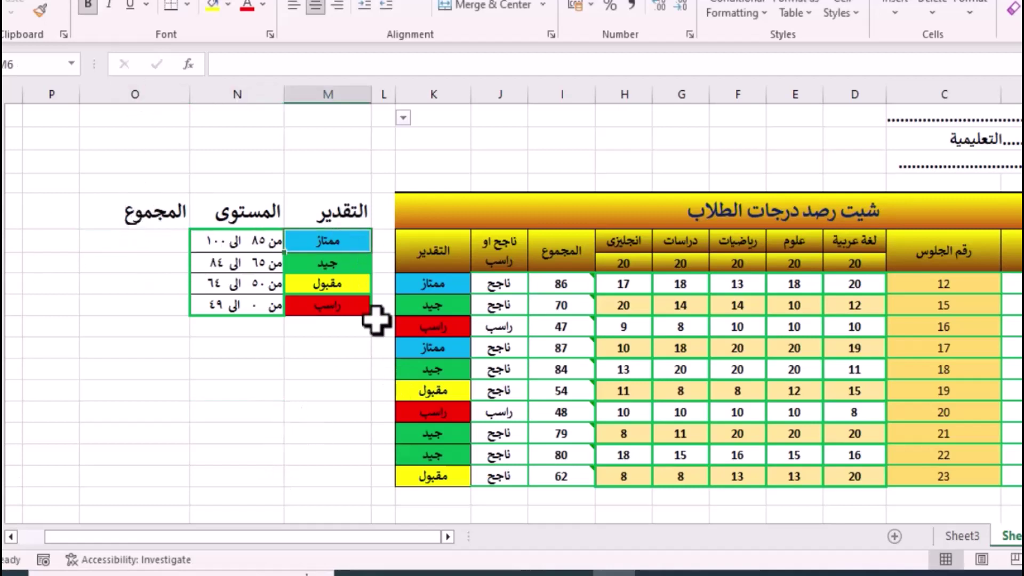
{"action": "left_click", "coordinate": [330, 263]}
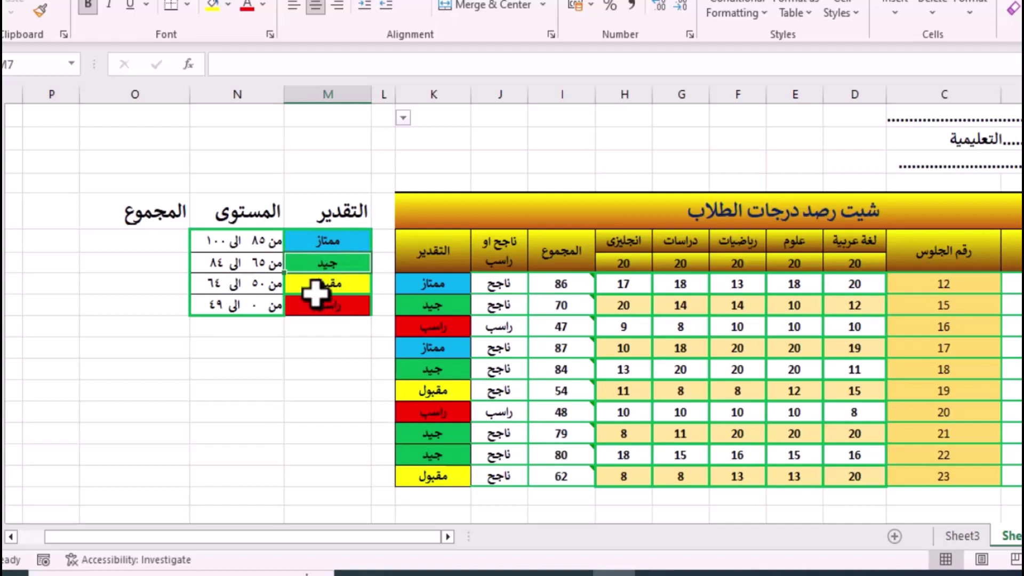
{"action": "left_click", "coordinate": [315, 285]}
{"action": "left_click", "coordinate": [320, 310]}
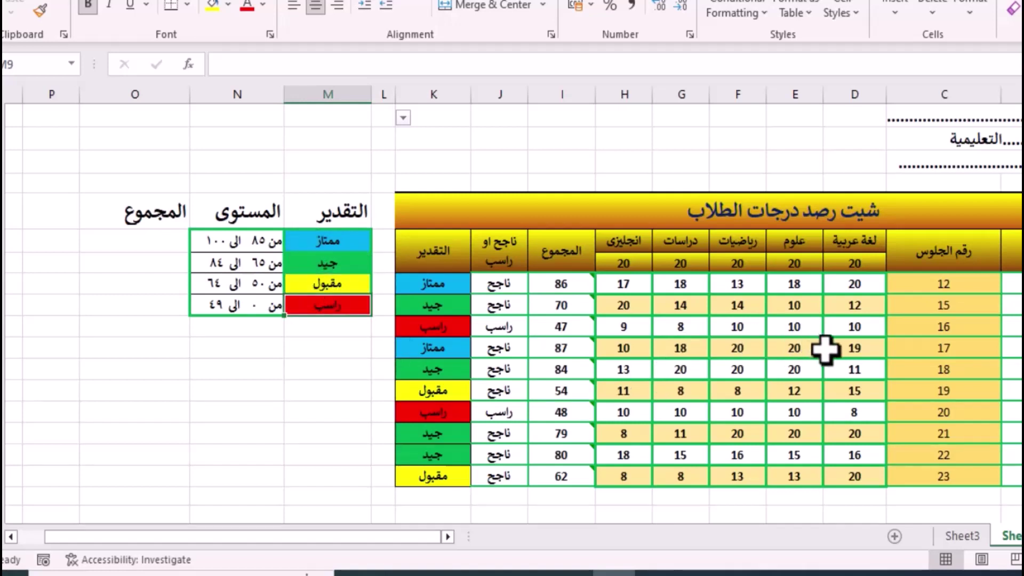
{"action": "left_click", "coordinate": [827, 349]}
{"action": "left_click", "coordinate": [779, 348]}
{"action": "left_click", "coordinate": [757, 352]}
{"action": "left_click", "coordinate": [751, 331]}
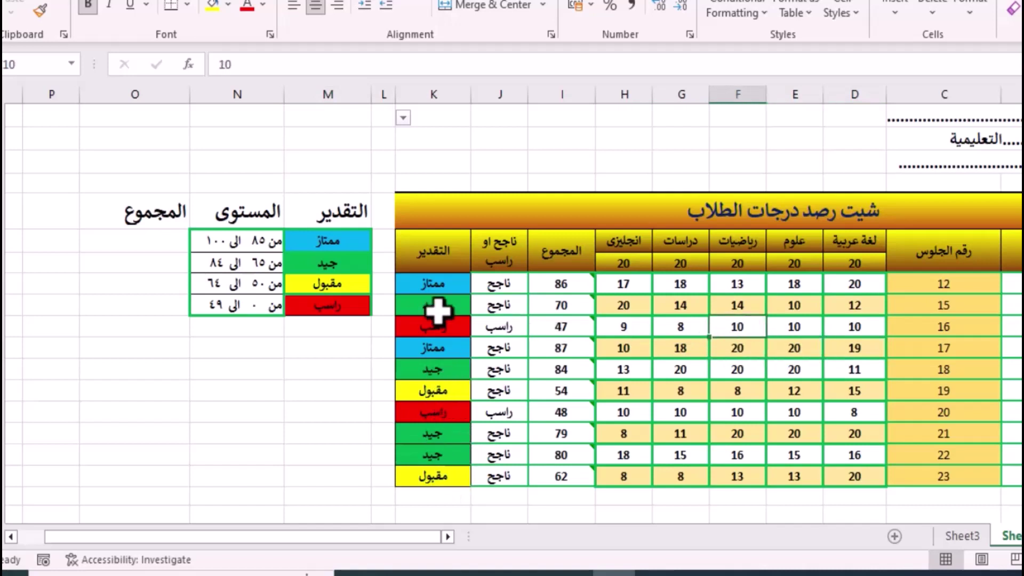
{"action": "left_click", "coordinate": [168, 242]}
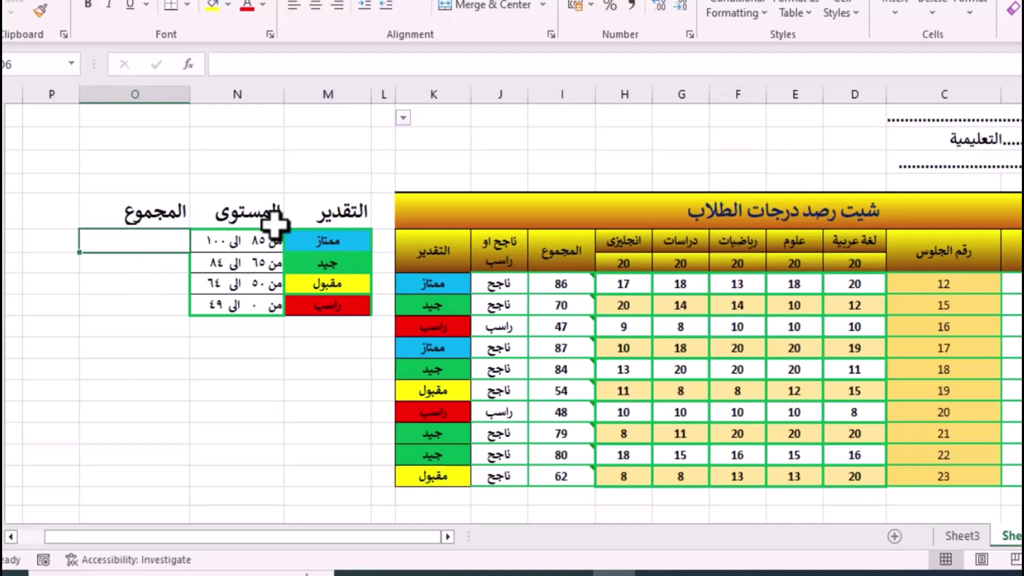
{"action": "left_click_drag", "start_coordinate": [320, 209], "coordinate": [165, 210]}
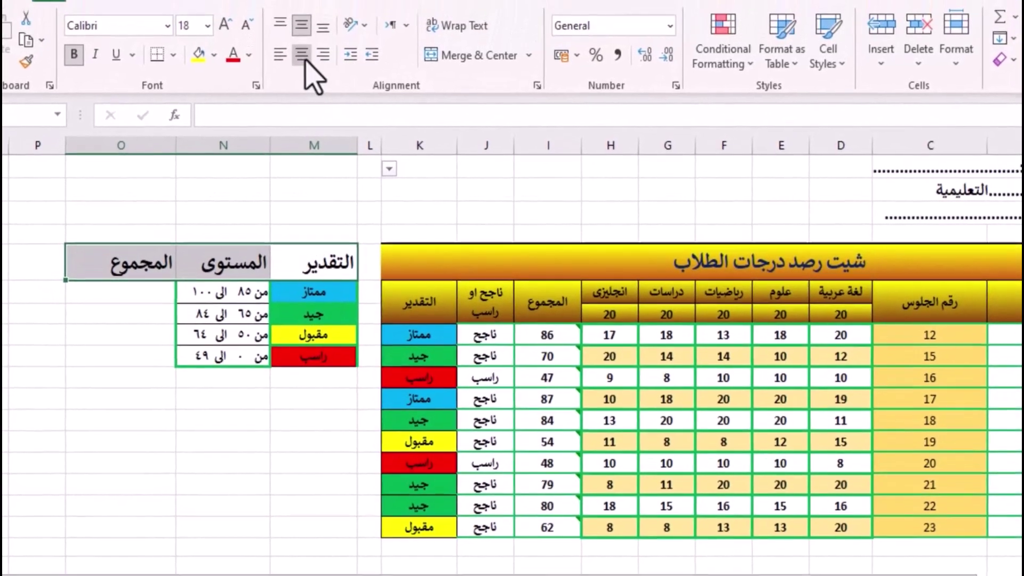
Step: Centre the three legend headings and check the student names and pass/fail formulas
{"action": "left_click", "coordinate": [301, 55]}
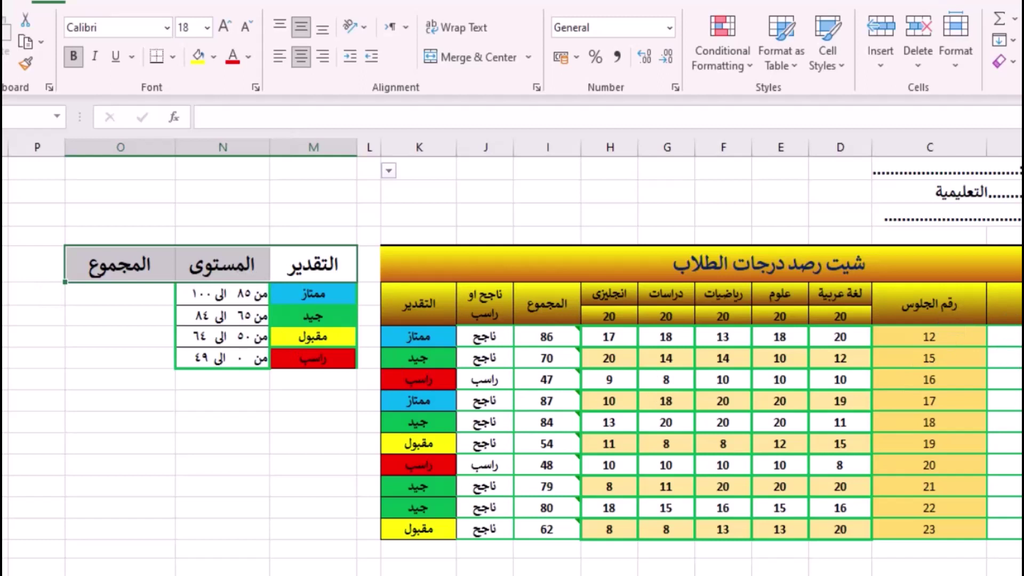
{"action": "left_click_drag", "start_coordinate": [1002, 336], "coordinate": [1002, 529]}
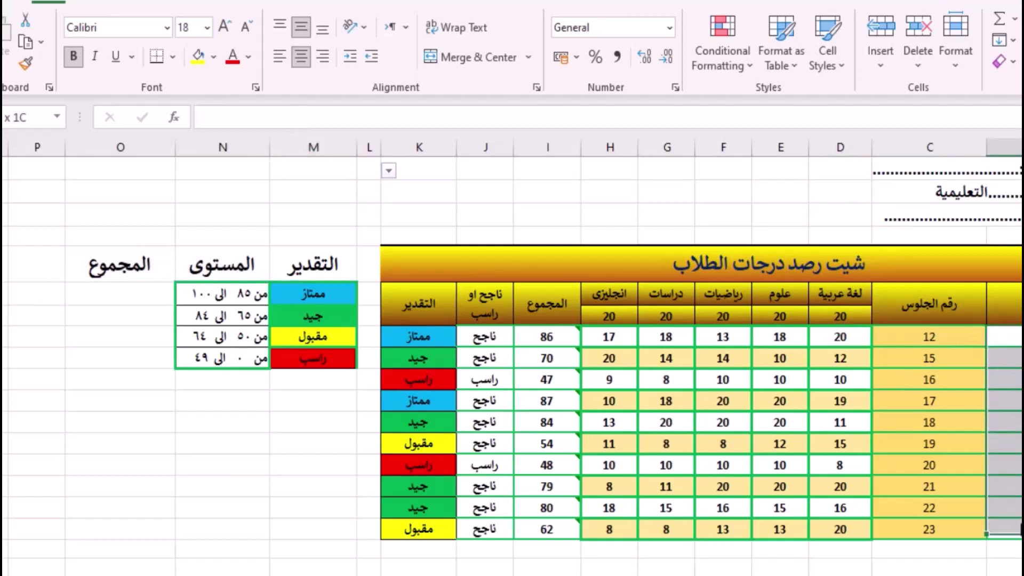
{"action": "left_click", "coordinate": [941, 398]}
{"action": "left_click_drag", "start_coordinate": [1006, 337], "coordinate": [1005, 530]}
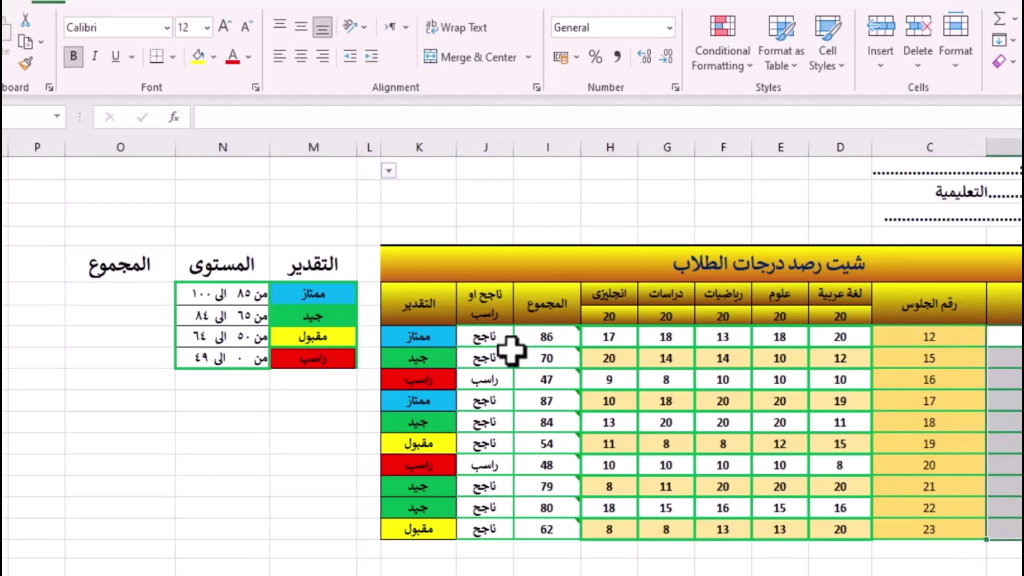
{"action": "left_click", "coordinate": [489, 397]}
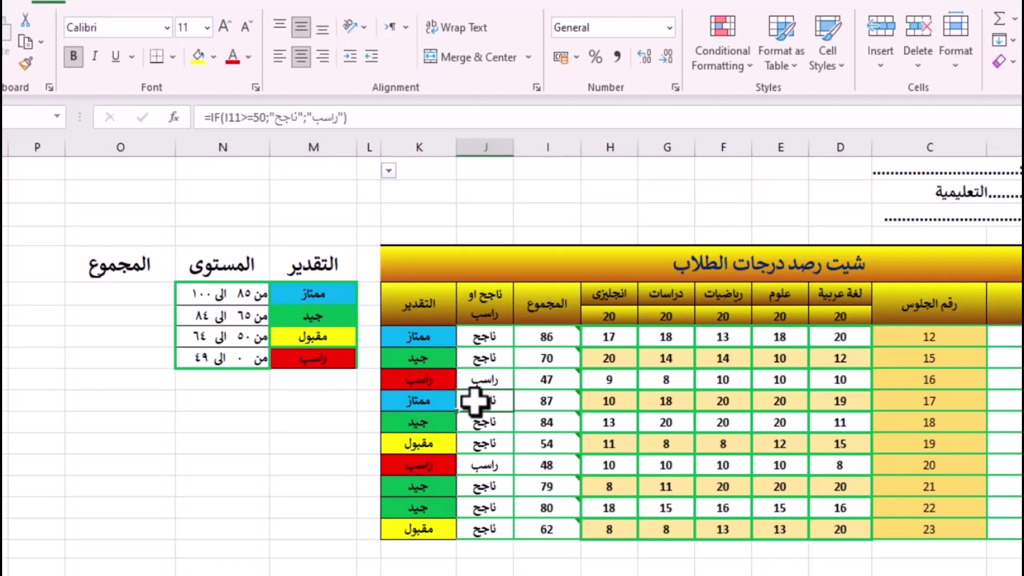
{"action": "left_click", "coordinate": [478, 381]}
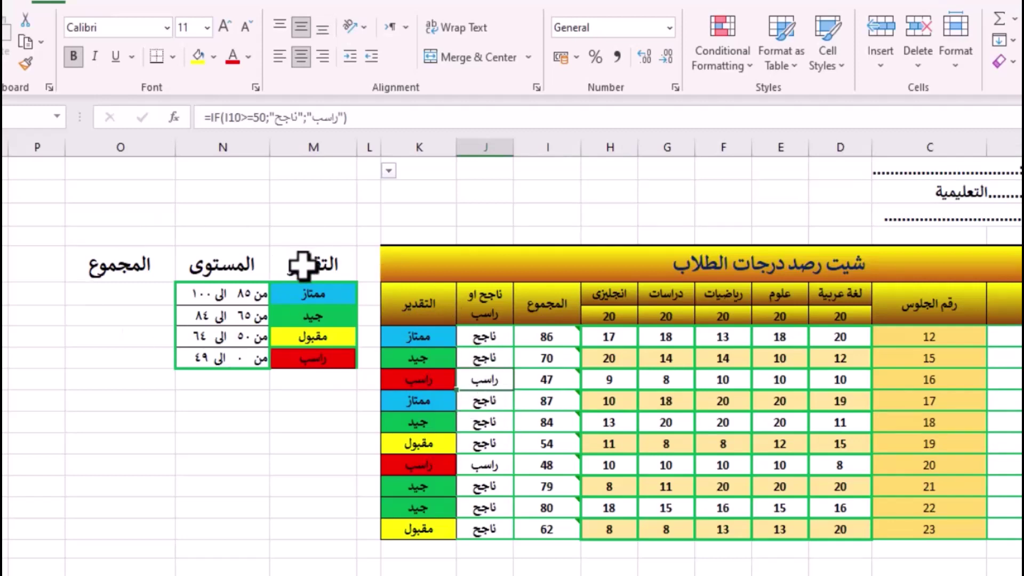
Step: Add borders around every legend heading cell
{"action": "left_click_drag", "start_coordinate": [302, 265], "coordinate": [155, 265]}
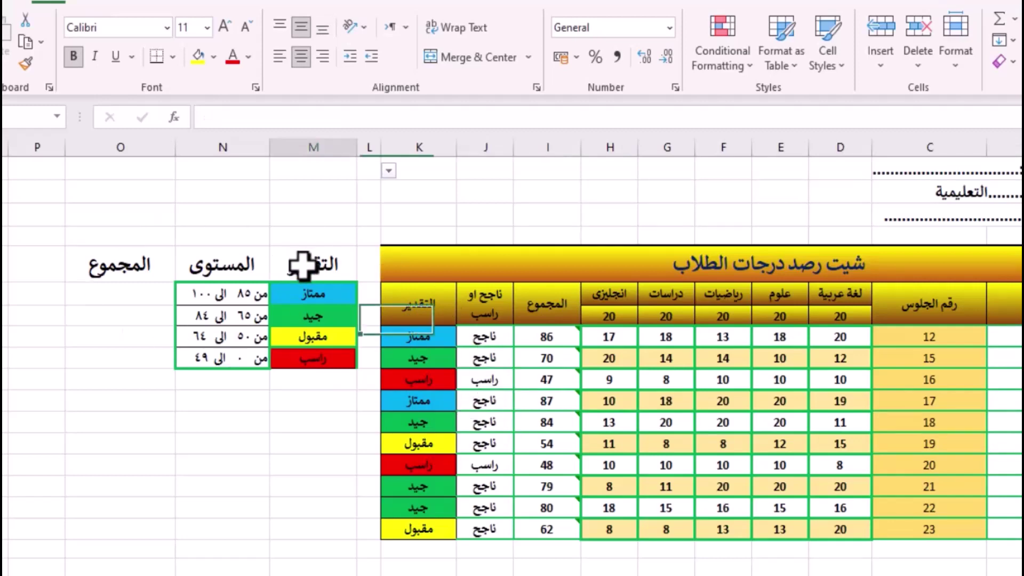
{"action": "left_click", "coordinate": [128, 329]}
{"action": "mouse_move", "coordinate": [296, 264]}
{"action": "left_mouse_down"}
{"action": "mouse_move", "coordinate": [139, 267]}
{"action": "mouse_move", "coordinate": [152, 269]}
{"action": "left_mouse_up"}
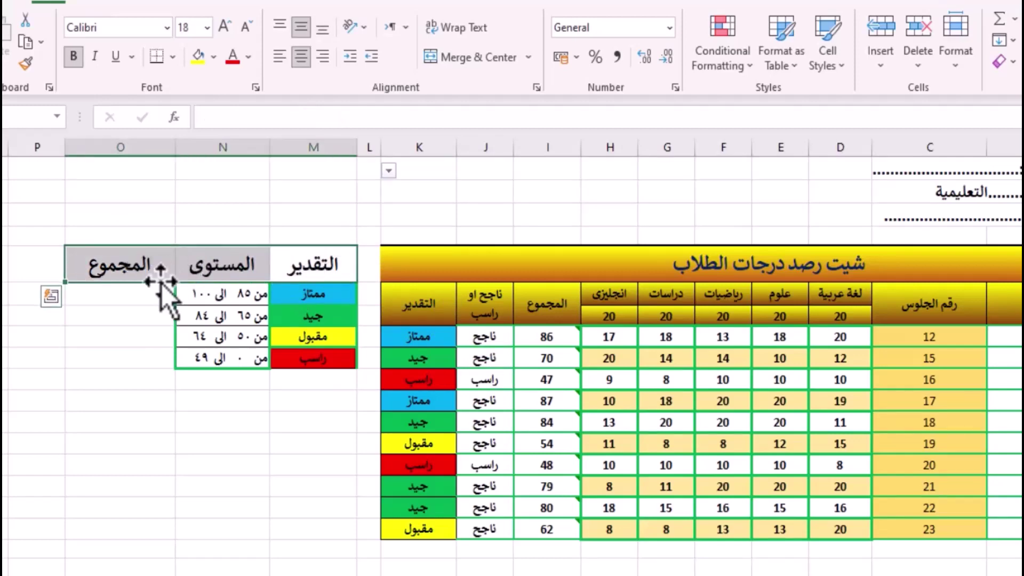
{"action": "left_click", "coordinate": [172, 56]}
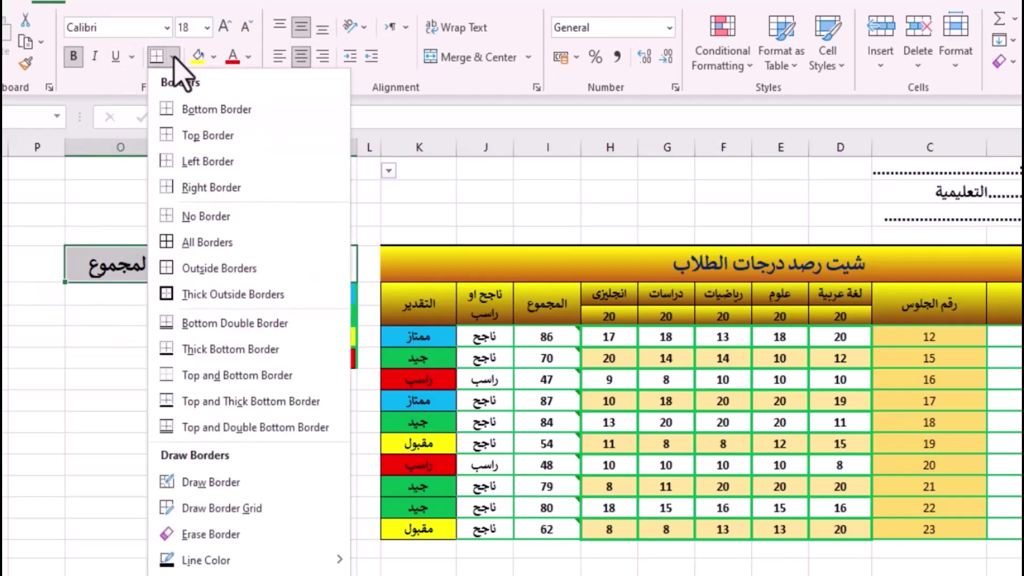
{"action": "left_click", "coordinate": [201, 242]}
{"action": "left_click", "coordinate": [155, 263]}
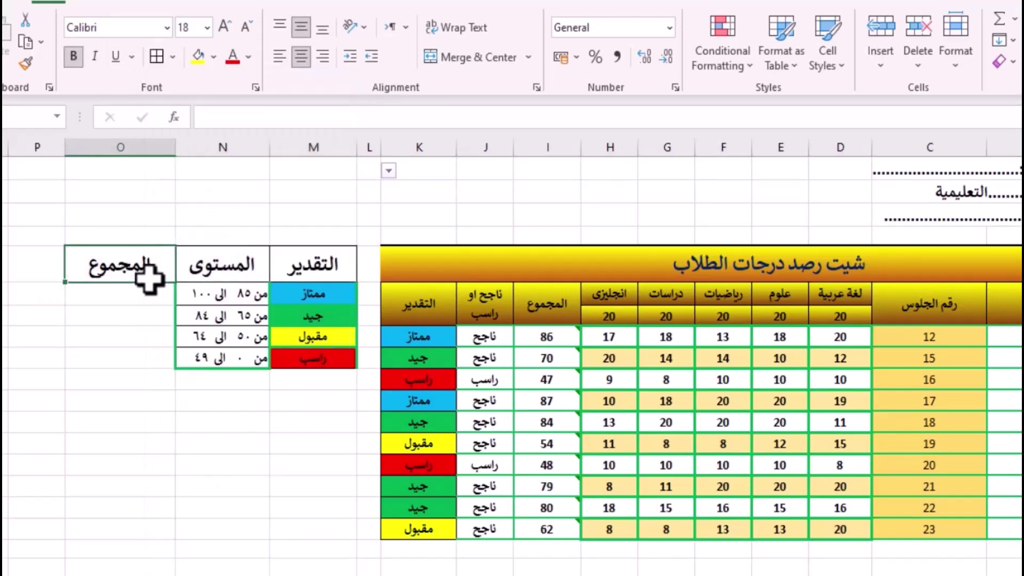
Step: Widen the legend's المجموع column O for the count cells
{"action": "left_click_drag", "start_coordinate": [142, 294], "coordinate": [144, 360]}
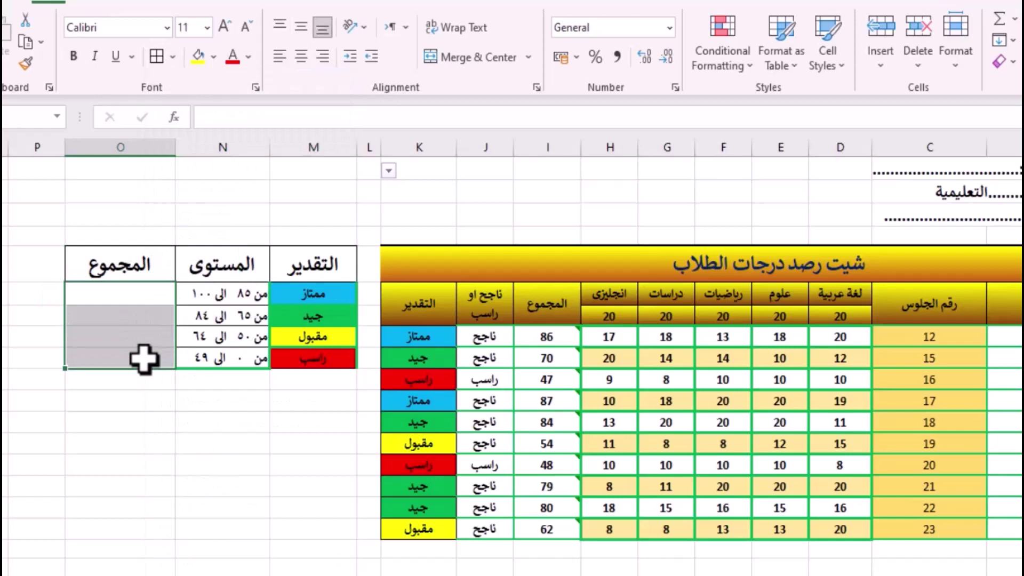
{"action": "left_click", "coordinate": [130, 296]}
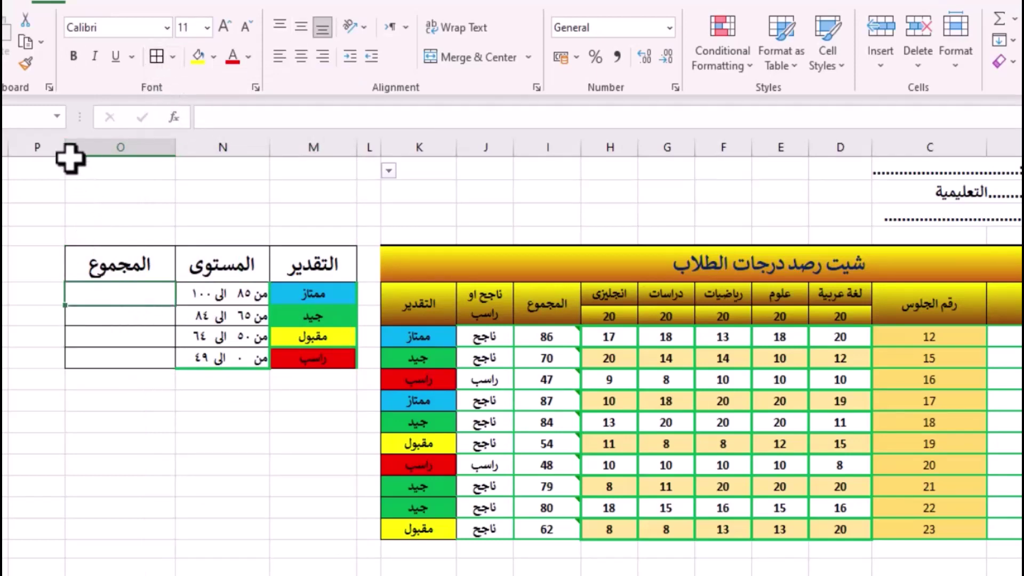
{"action": "left_click_drag", "start_coordinate": [65, 147], "coordinate": [76, 147]}
{"action": "type", "text": "=c"}
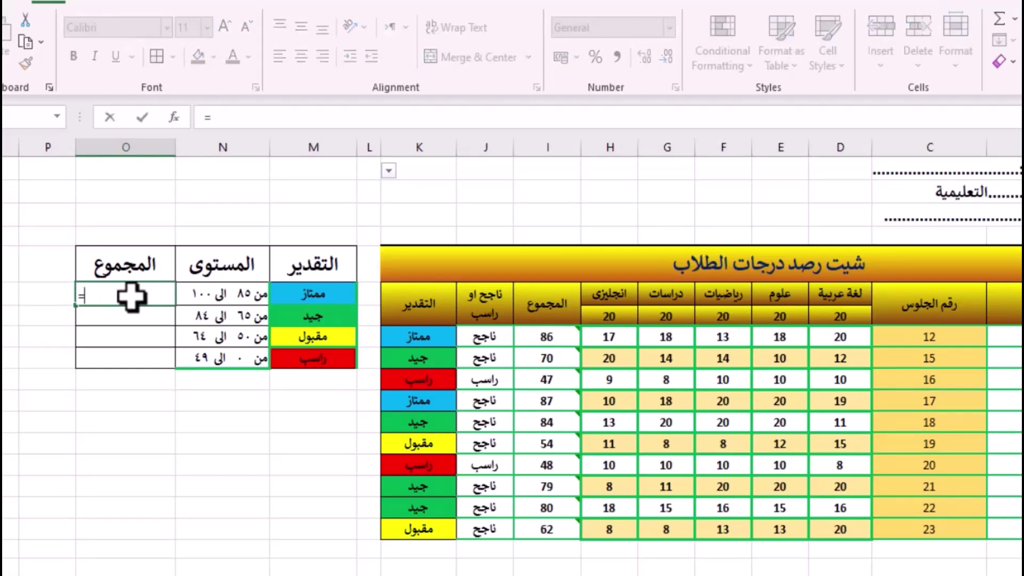
{"action": "type", "text": "o"}
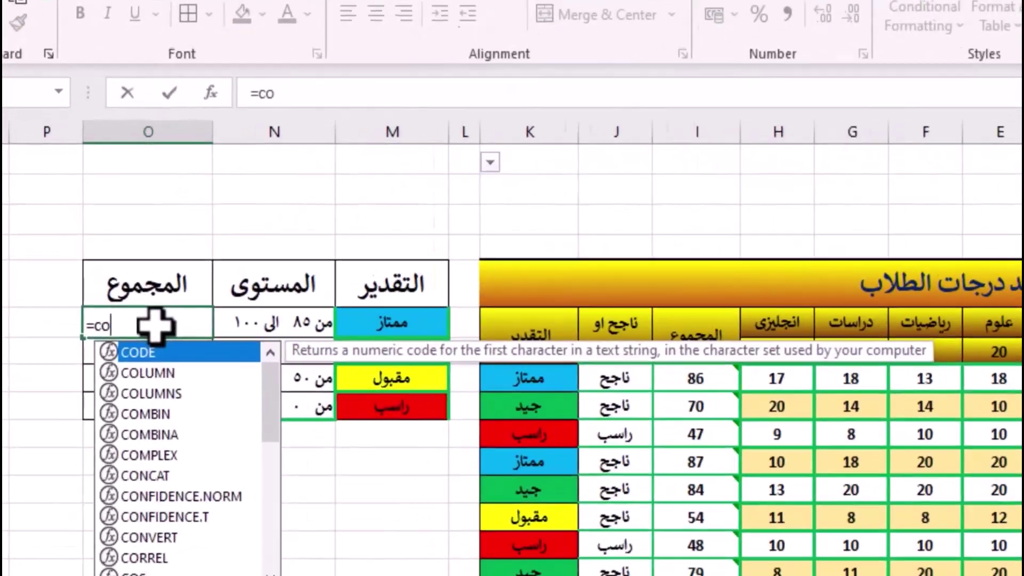
{"action": "type", "text": "u"}
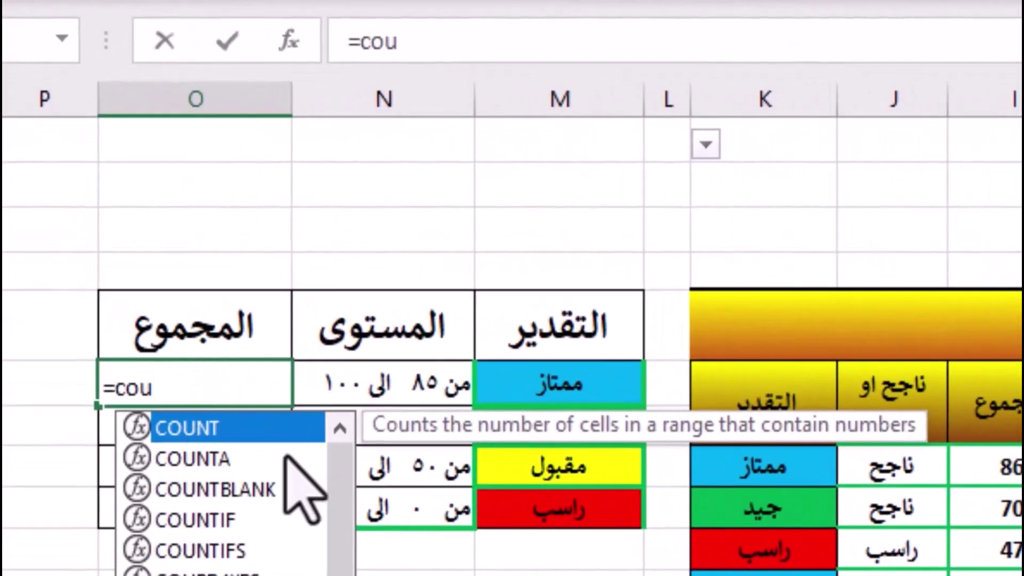
{"action": "left_click", "coordinate": [205, 549]}
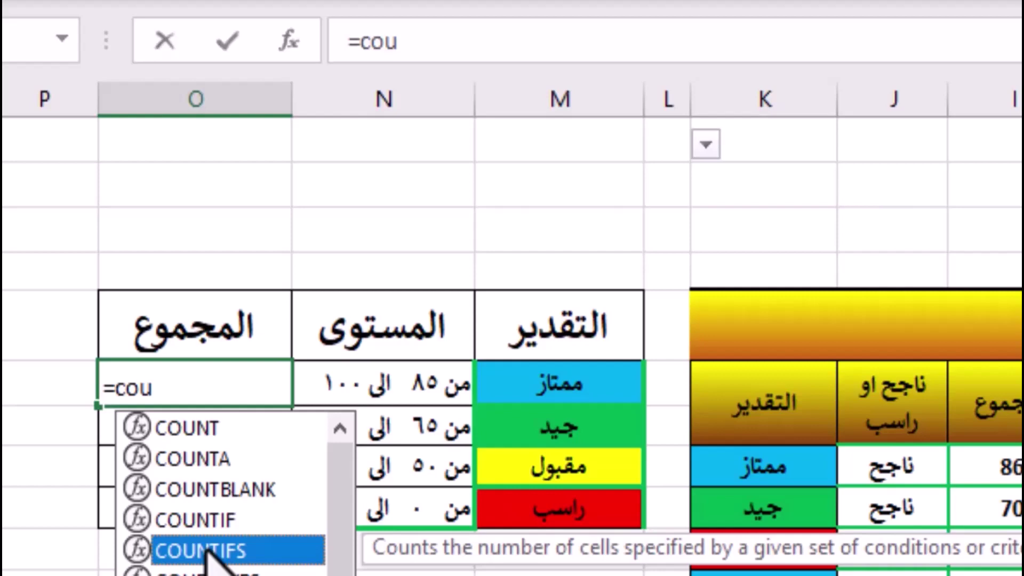
{"action": "key", "text": "Tab"}
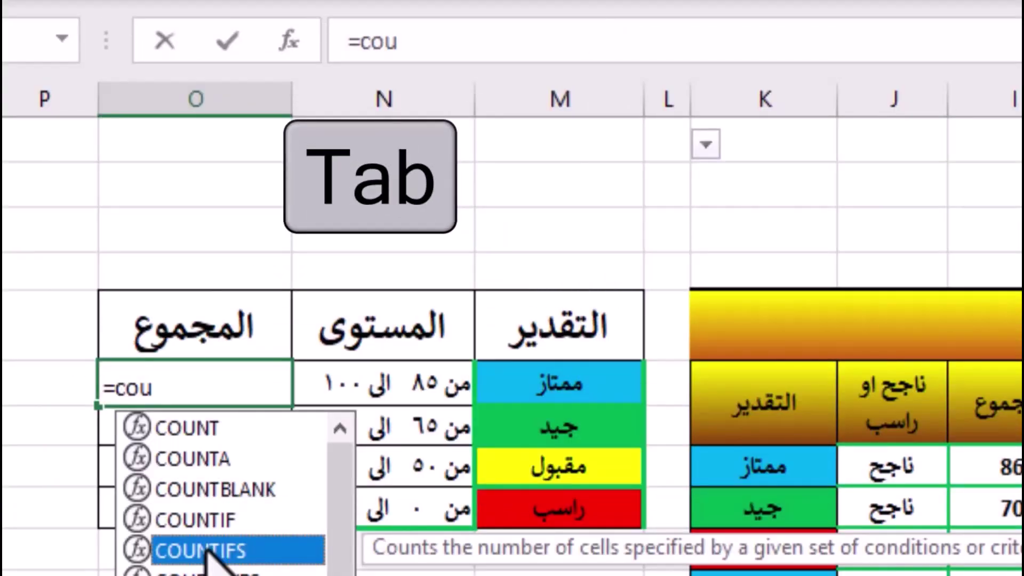
{"action": "key", "text": "Tab"}
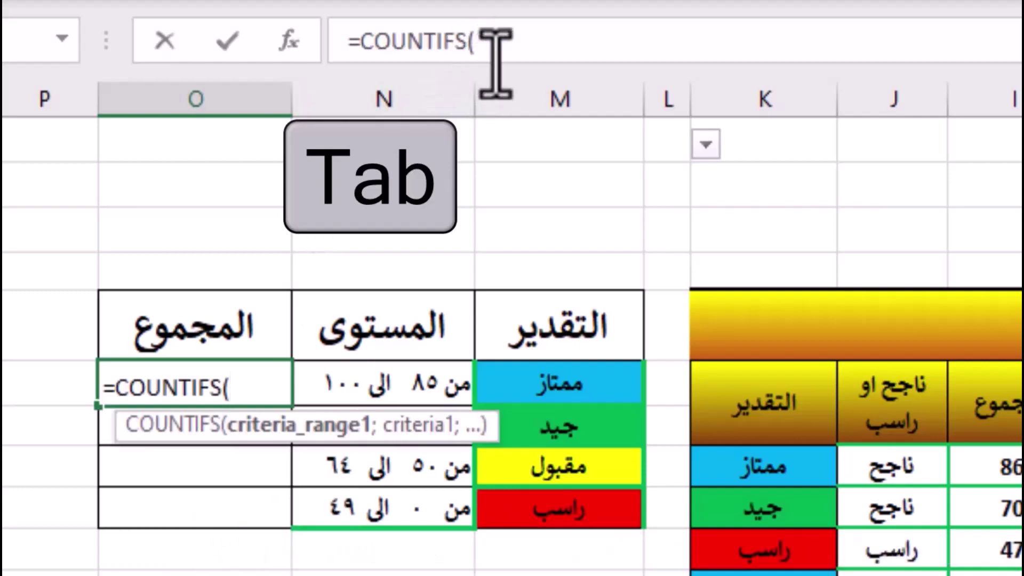
{"action": "left_click", "coordinate": [520, 48]}
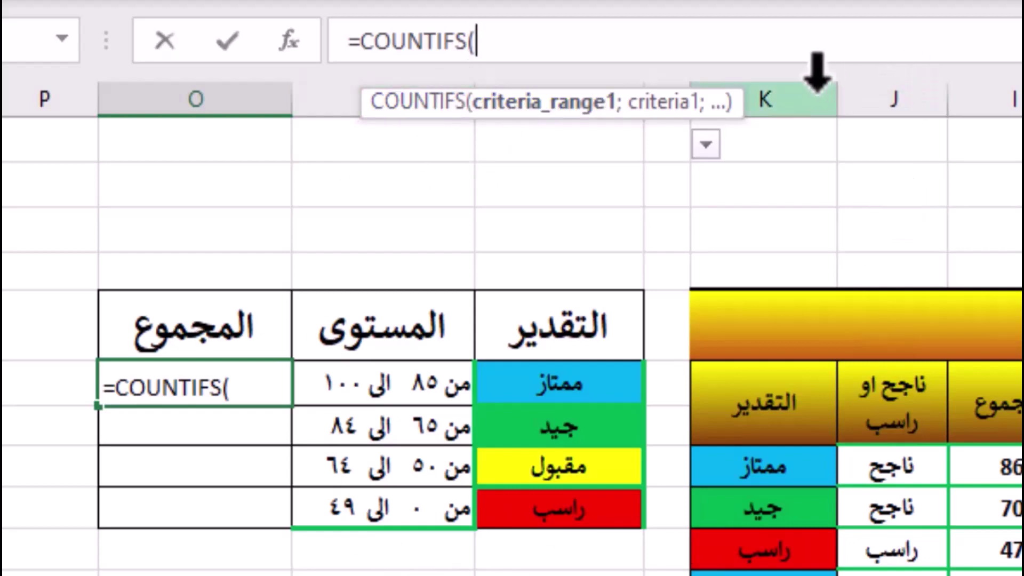
{"action": "left_click_drag", "start_coordinate": [773, 70], "coordinate": [1018, 99]}
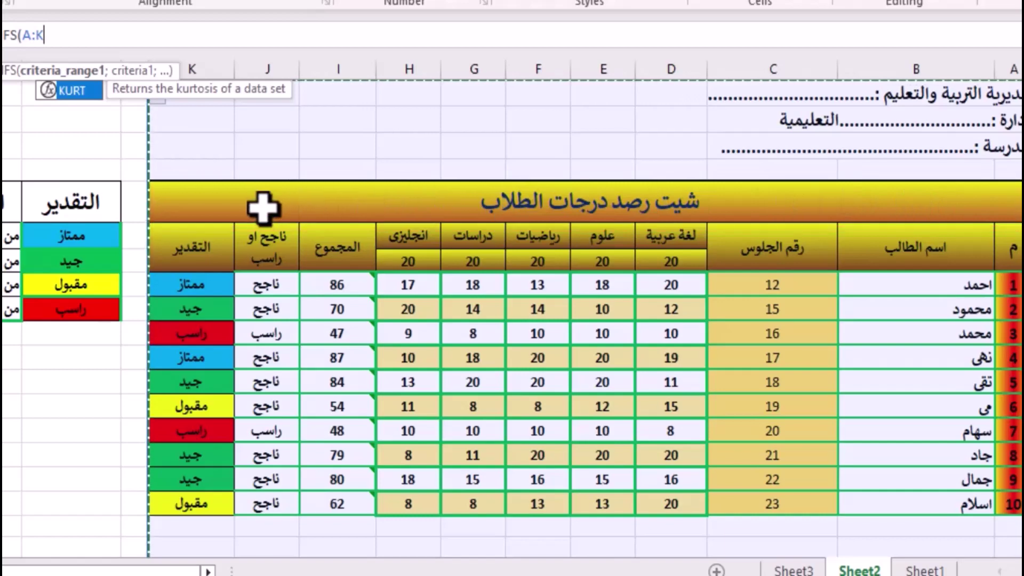
{"action": "key", "text": "Escape"}
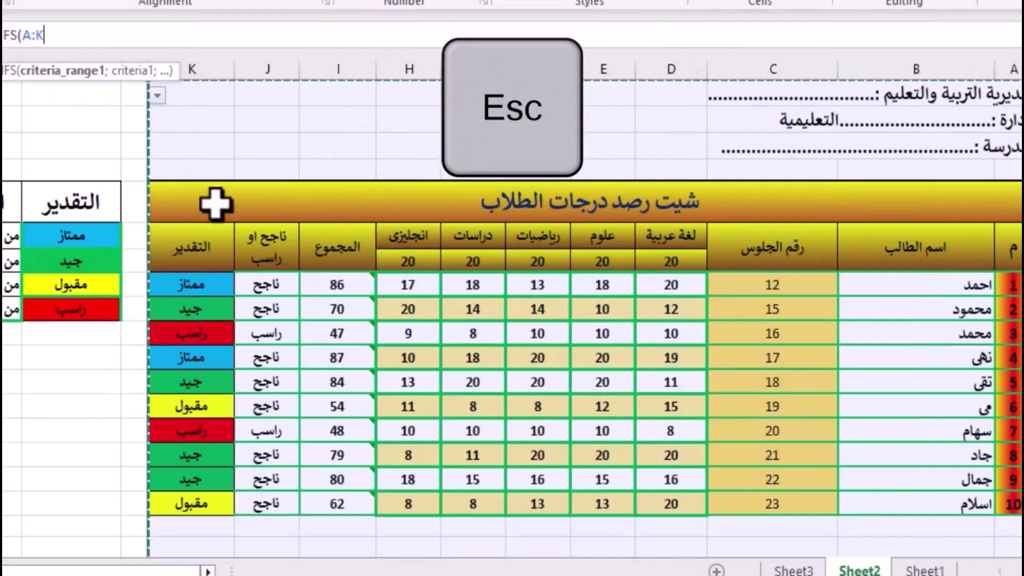
{"action": "left_click", "coordinate": [154, 191]}
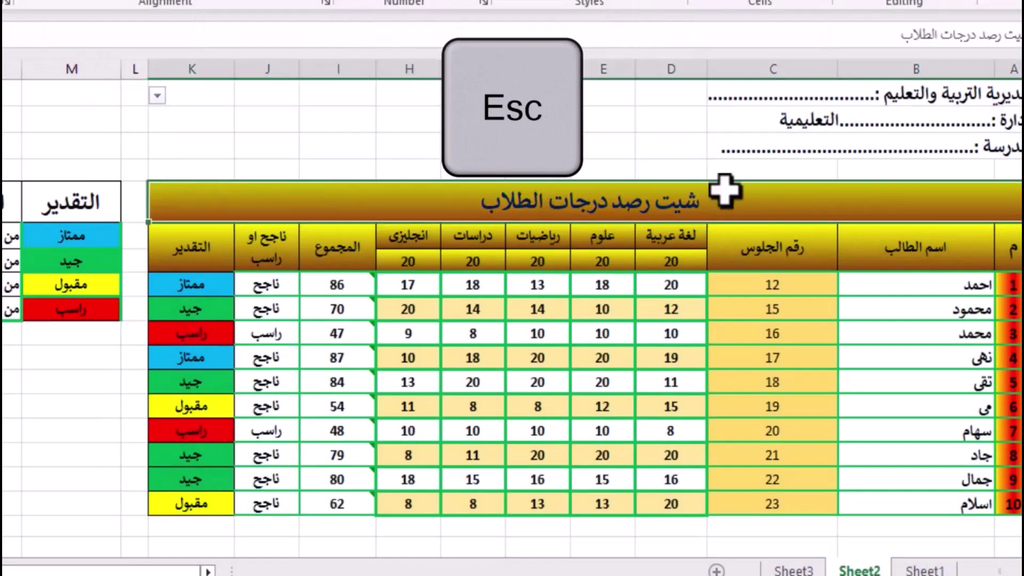
Step: Unmerge the title and set A5:K5 to Center Across Selection alignment
{"action": "left_click", "coordinate": [354, 142]}
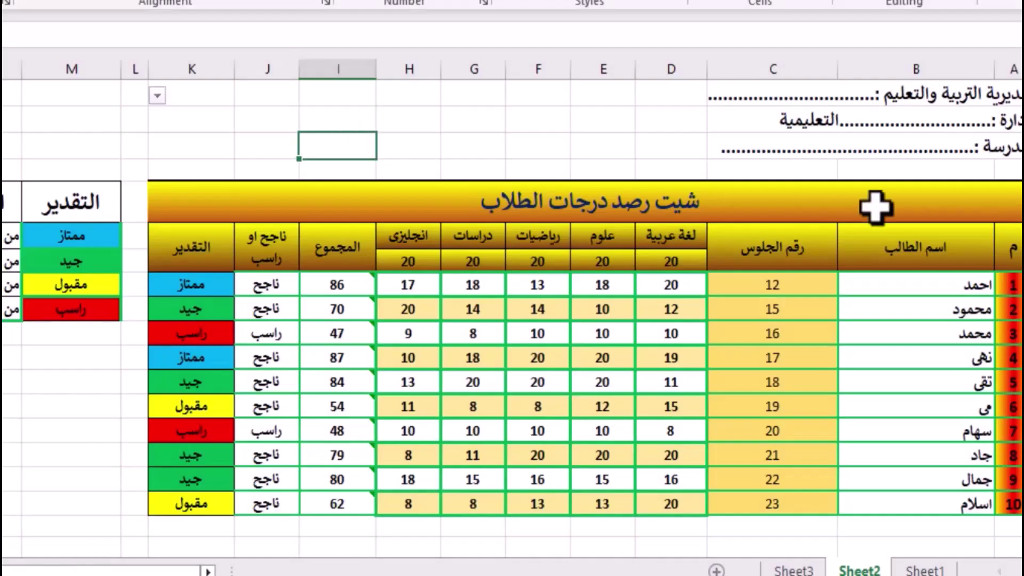
{"action": "left_click", "coordinate": [1015, 206]}
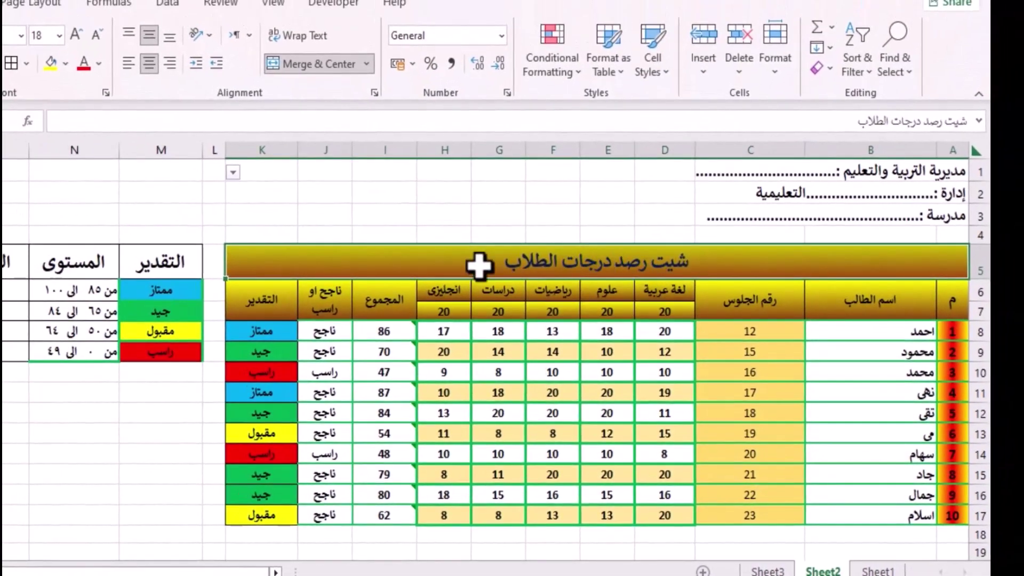
{"action": "left_click", "coordinate": [318, 67]}
{"action": "left_click", "coordinate": [883, 268]}
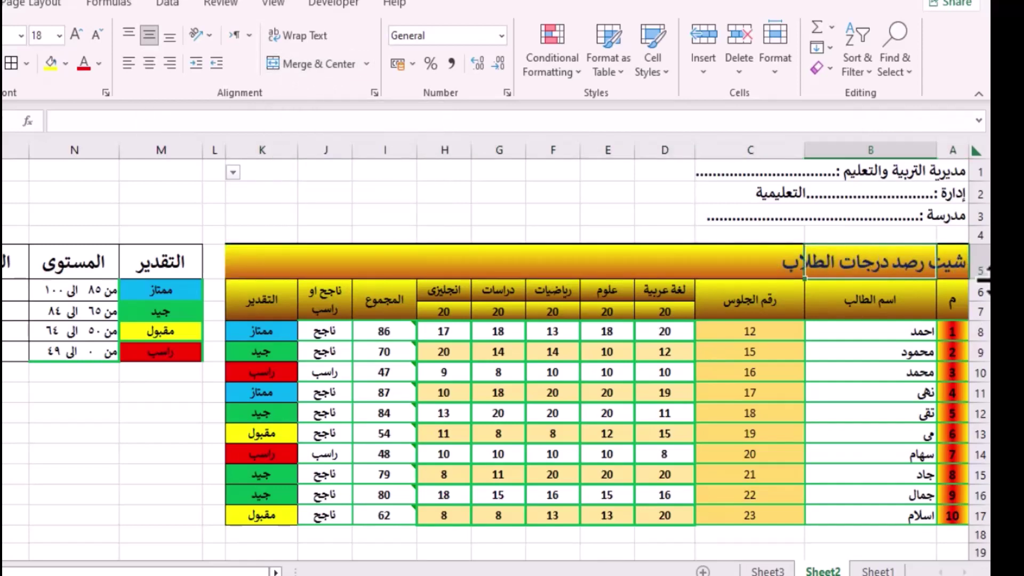
{"action": "left_click_drag", "start_coordinate": [958, 257], "coordinate": [266, 258]}
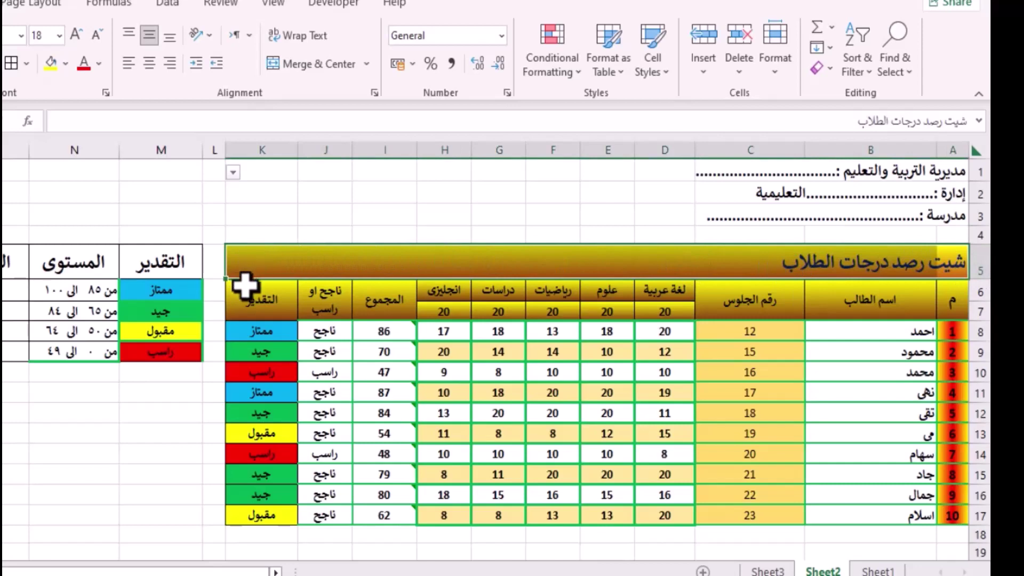
{"action": "key", "text": "ctrl+1"}
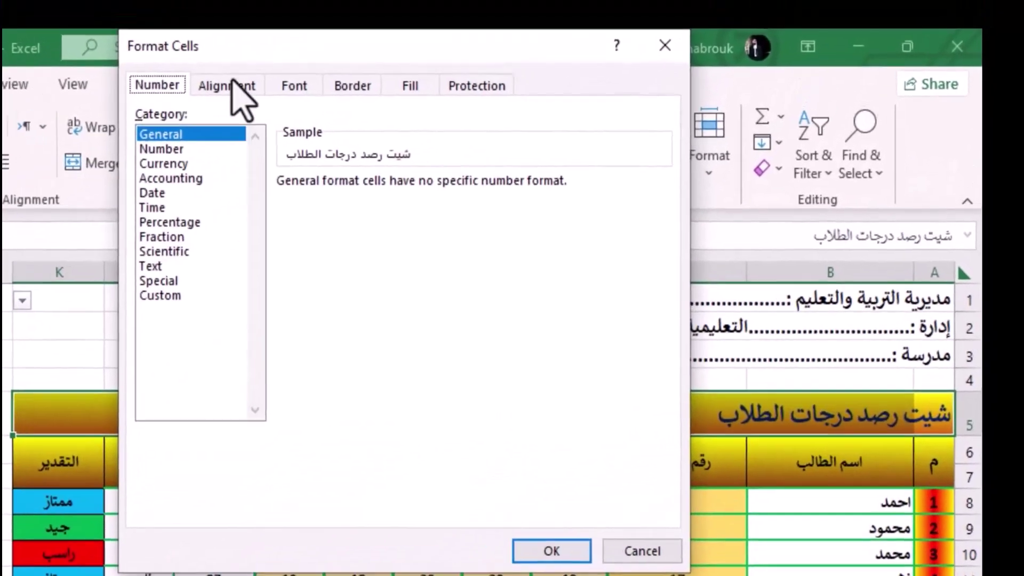
{"action": "left_click", "coordinate": [394, 4]}
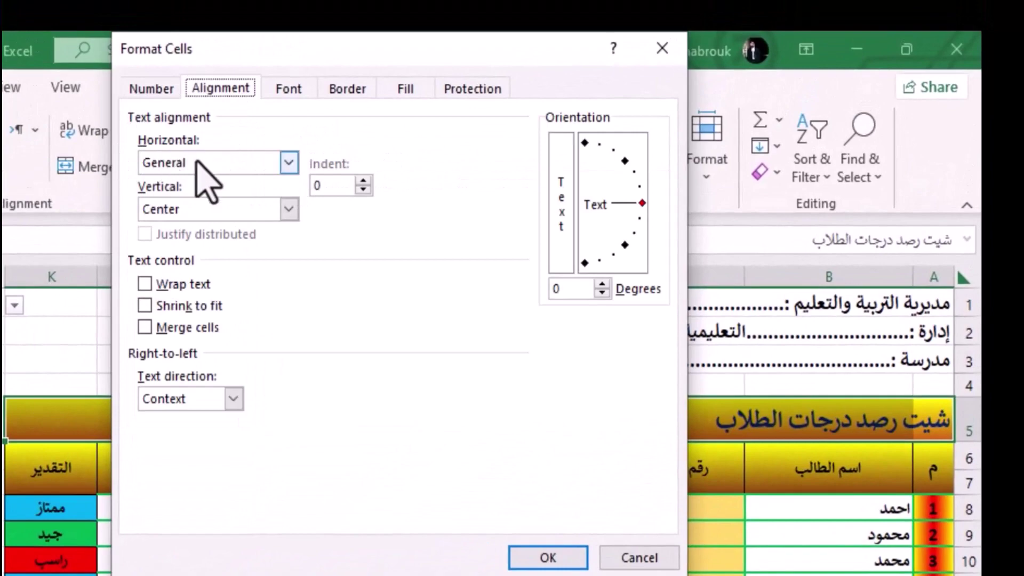
{"action": "left_click", "coordinate": [287, 163]}
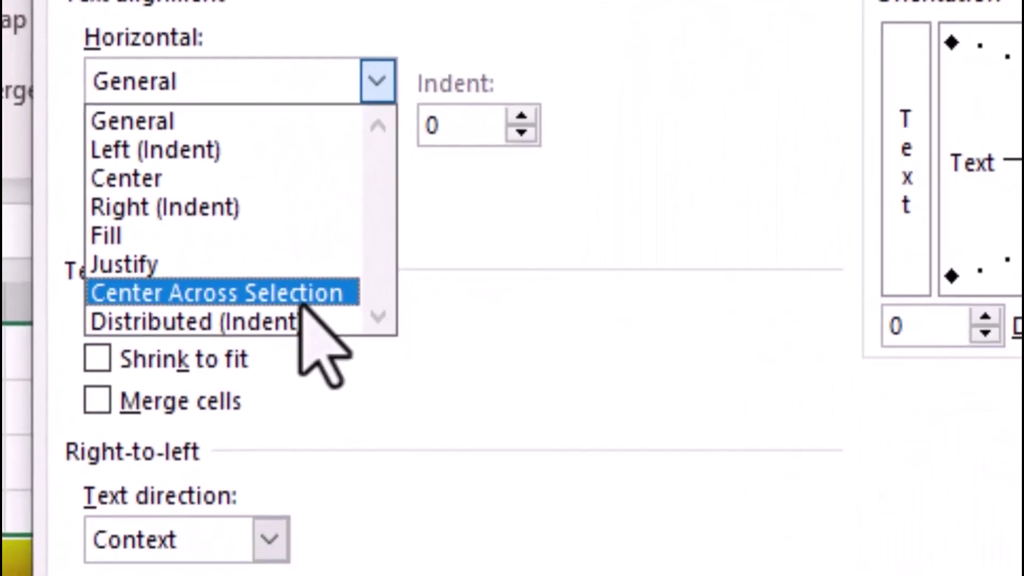
{"action": "left_click", "coordinate": [253, 273]}
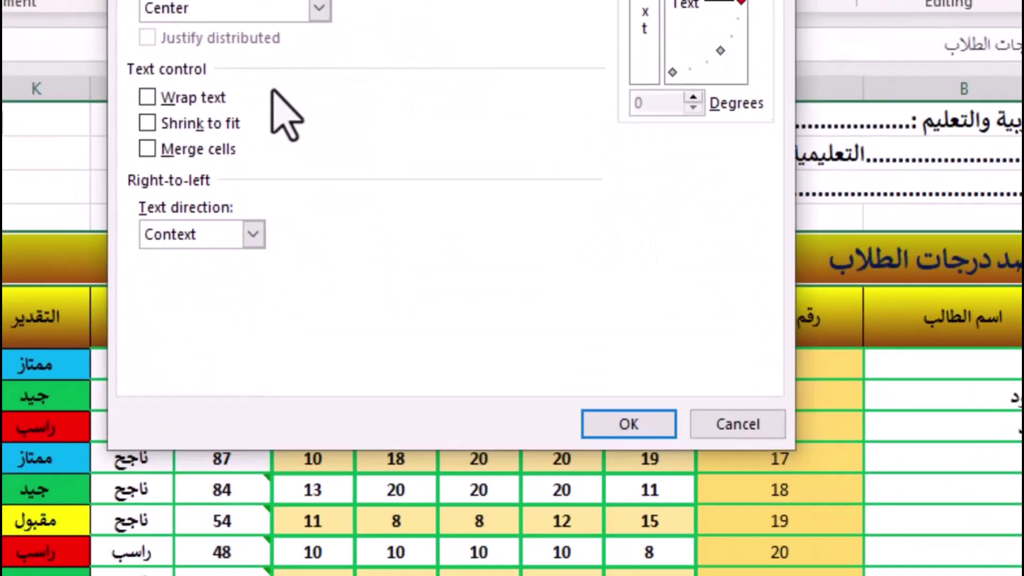
{"action": "left_click", "coordinate": [629, 424]}
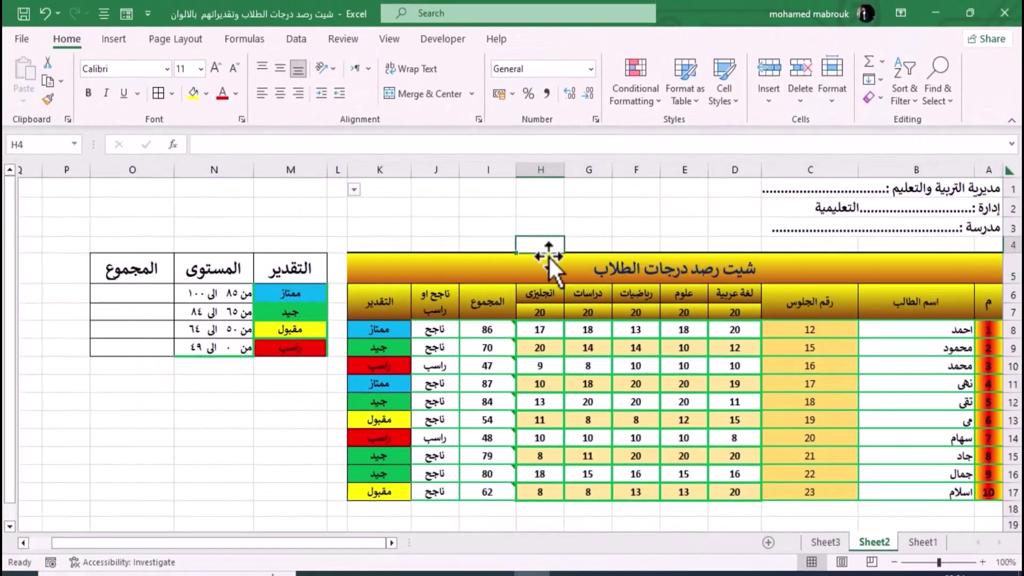
Step: Check cells in the title row and the pass/fail formulas, then select the ممتاز total cell
{"action": "mouse_move", "coordinate": [536, 267]}
{"action": "left_mouse_down"}
{"action": "mouse_move", "coordinate": [388, 275]}
{"action": "mouse_move", "coordinate": [539, 269]}
{"action": "left_mouse_up"}
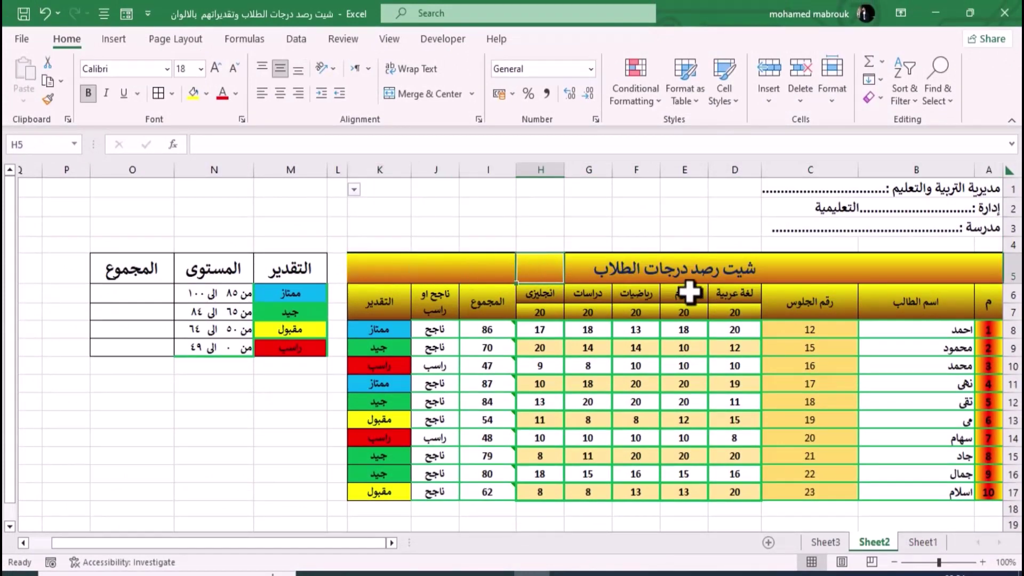
{"action": "left_click", "coordinate": [848, 277]}
{"action": "left_click", "coordinate": [937, 275]}
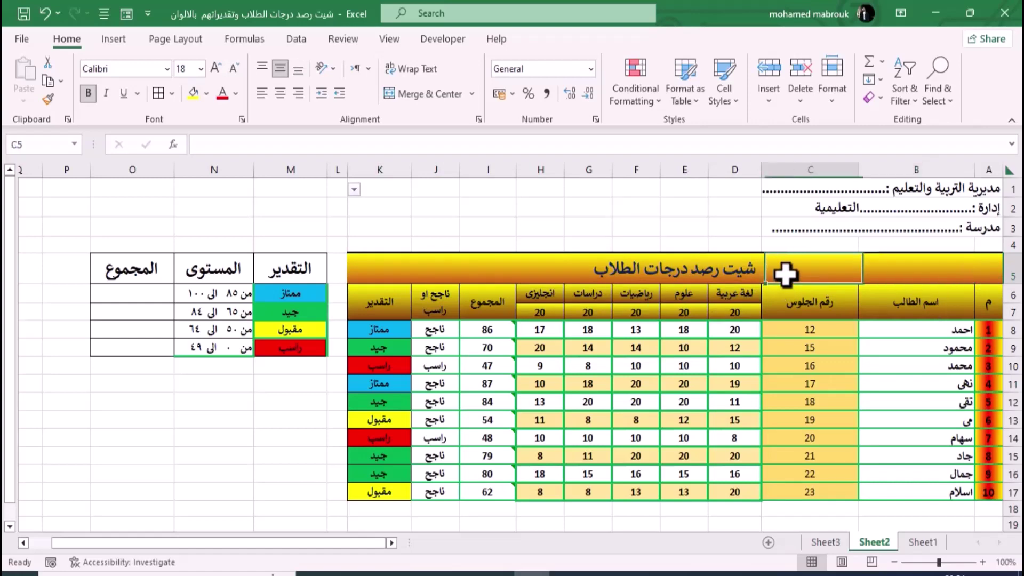
{"action": "left_click_drag", "start_coordinate": [820, 191], "coordinate": [818, 352]}
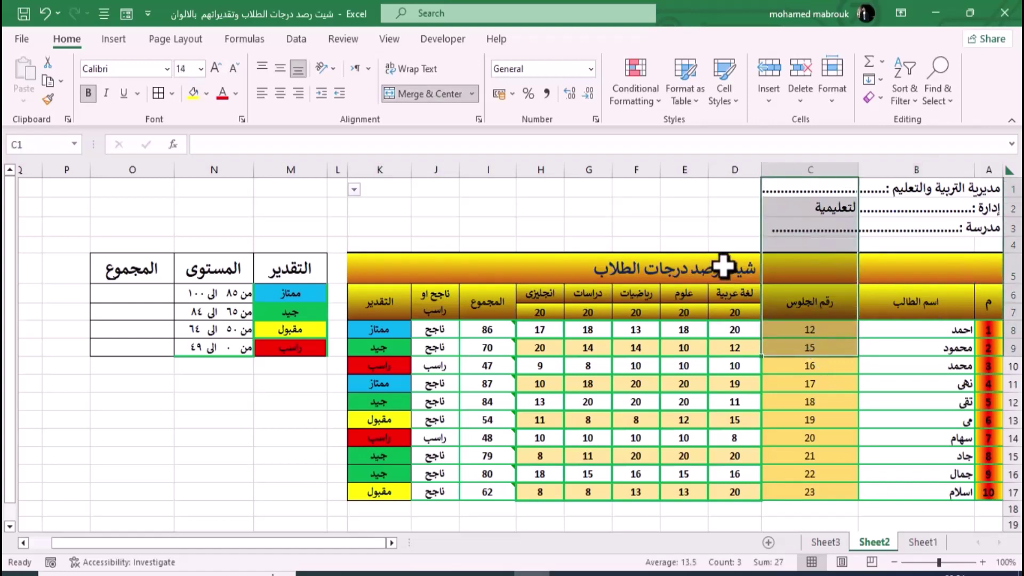
{"action": "left_click", "coordinate": [825, 271]}
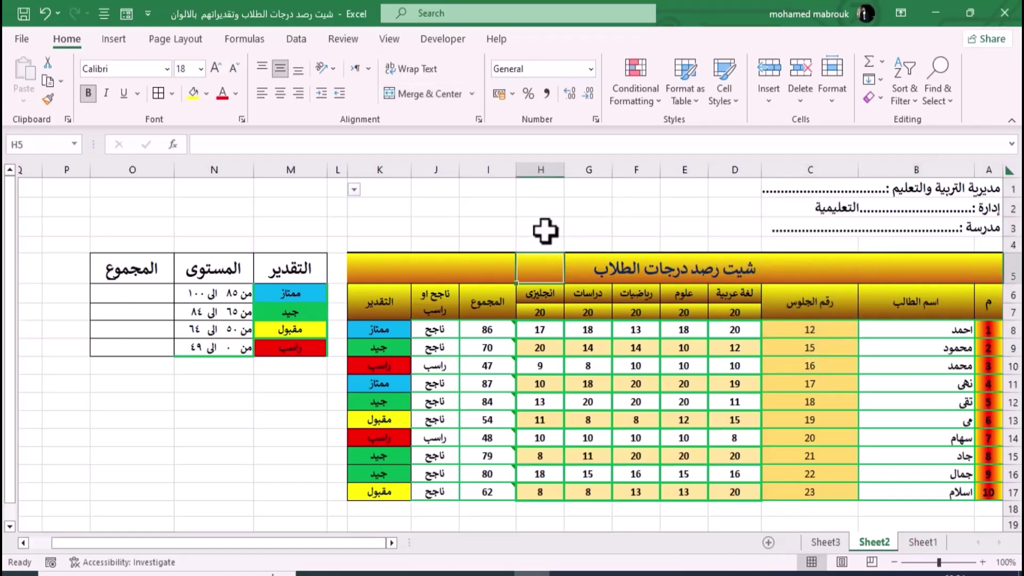
{"action": "left_click_drag", "start_coordinate": [541, 228], "coordinate": [538, 329]}
{"action": "left_click", "coordinate": [436, 221]}
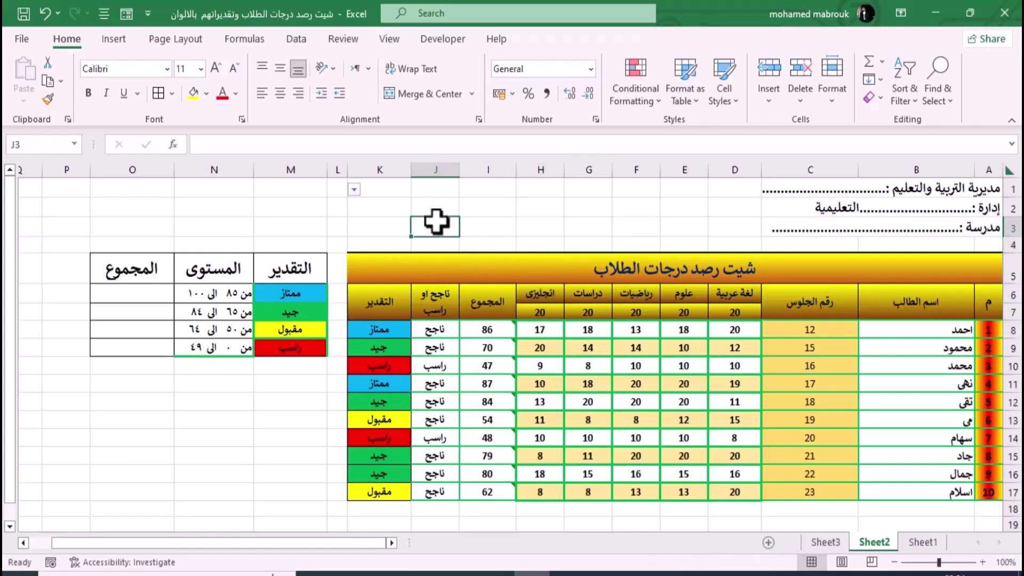
{"action": "left_click", "coordinate": [424, 332]}
{"action": "left_click", "coordinate": [394, 228]}
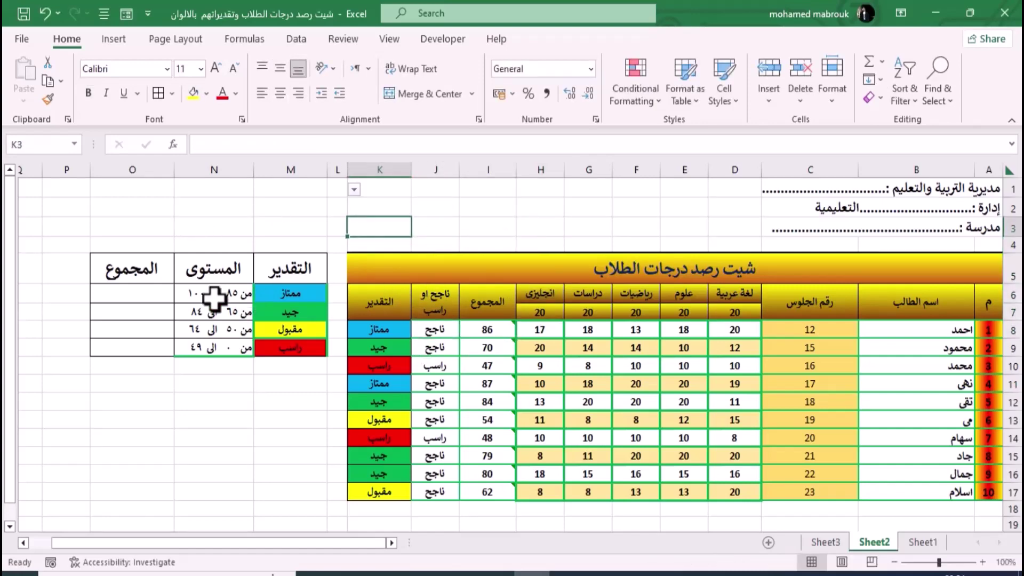
{"action": "left_click", "coordinate": [128, 294]}
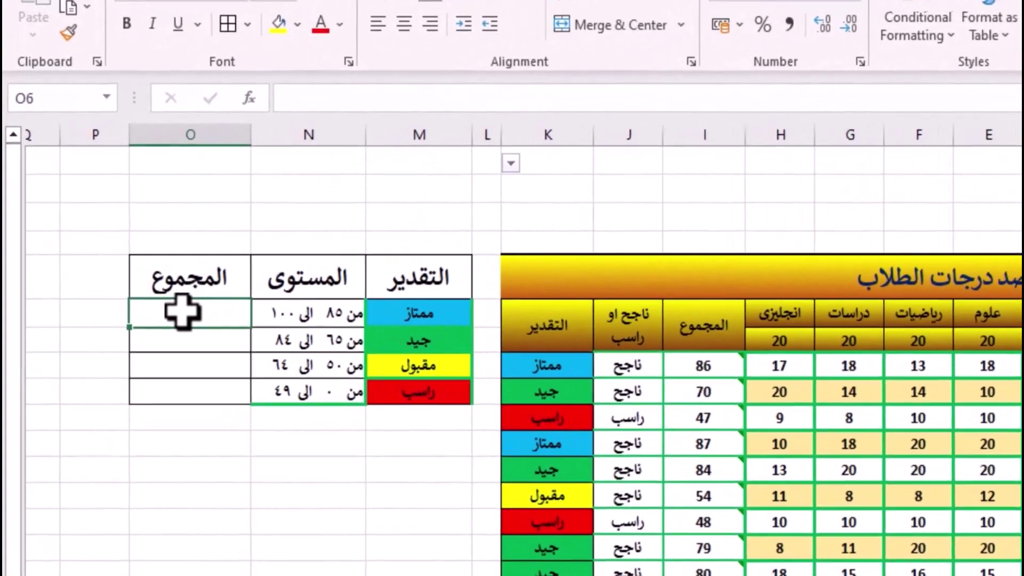
Step: Enter =COUNTIFS(K:K;M6) in O6 so the ممتاز count shows 2
{"action": "type", "text": "="}
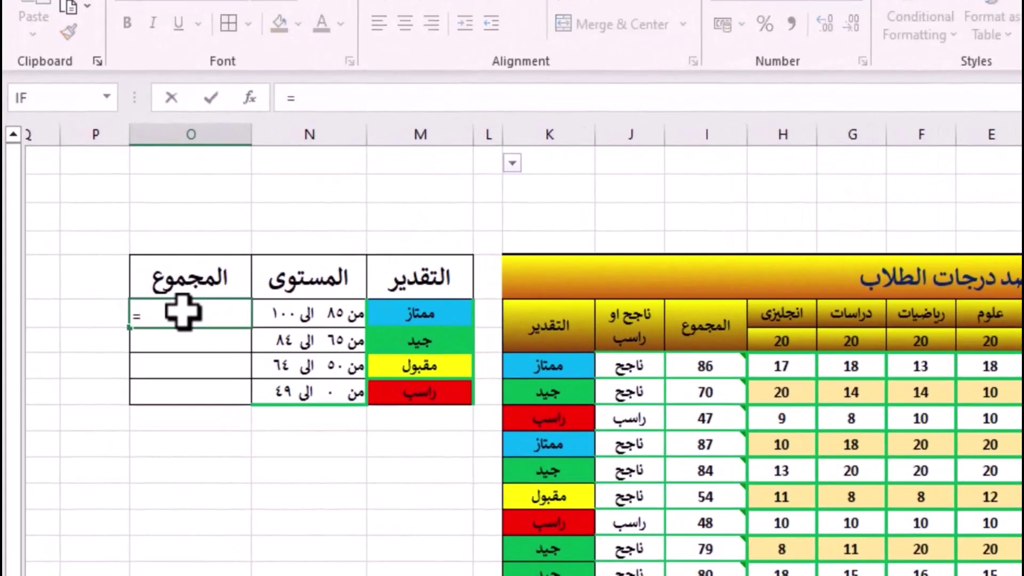
{"action": "type", "text": "cou"}
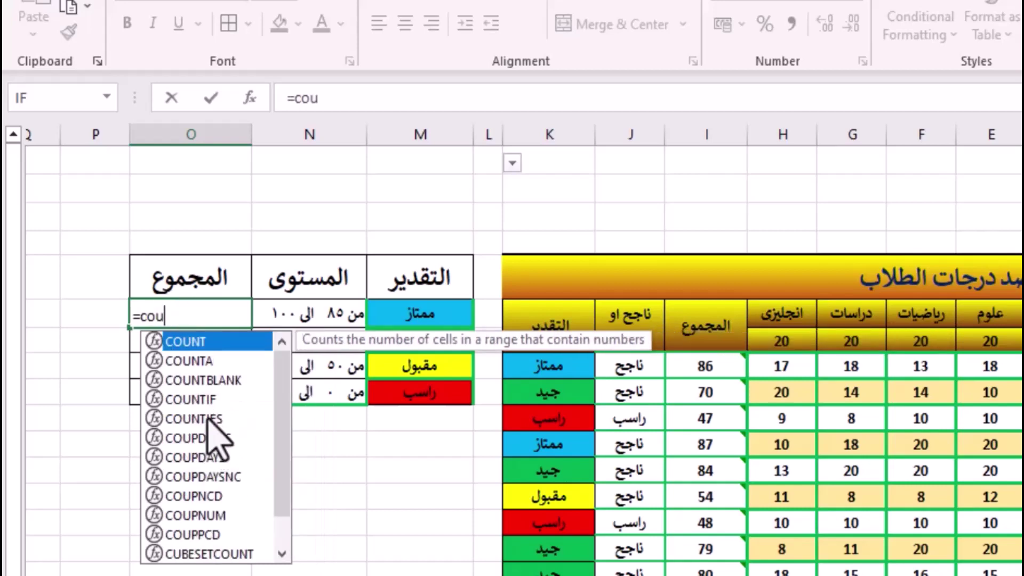
{"action": "double_click", "coordinate": [184, 418]}
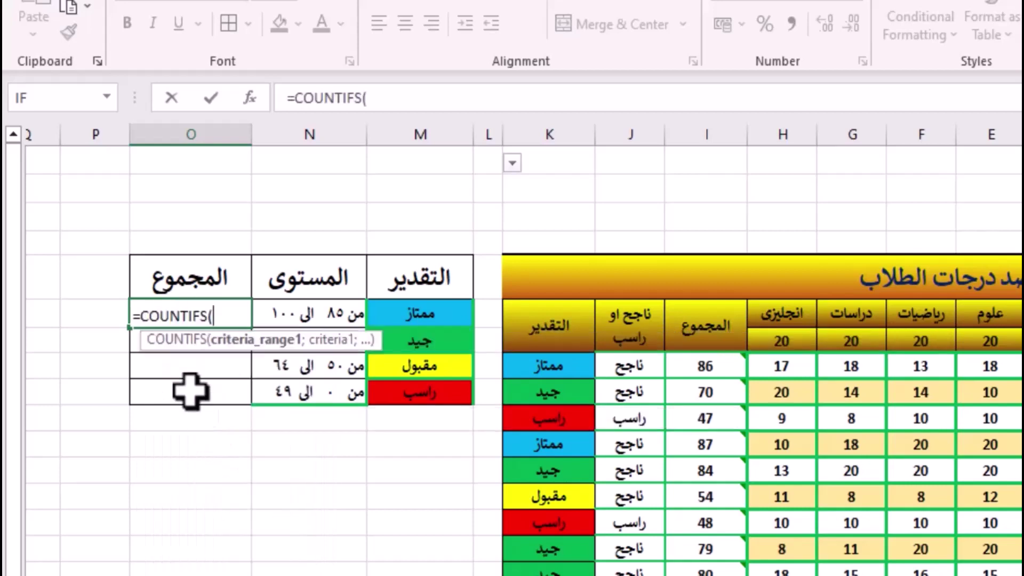
{"action": "left_click", "coordinate": [383, 97]}
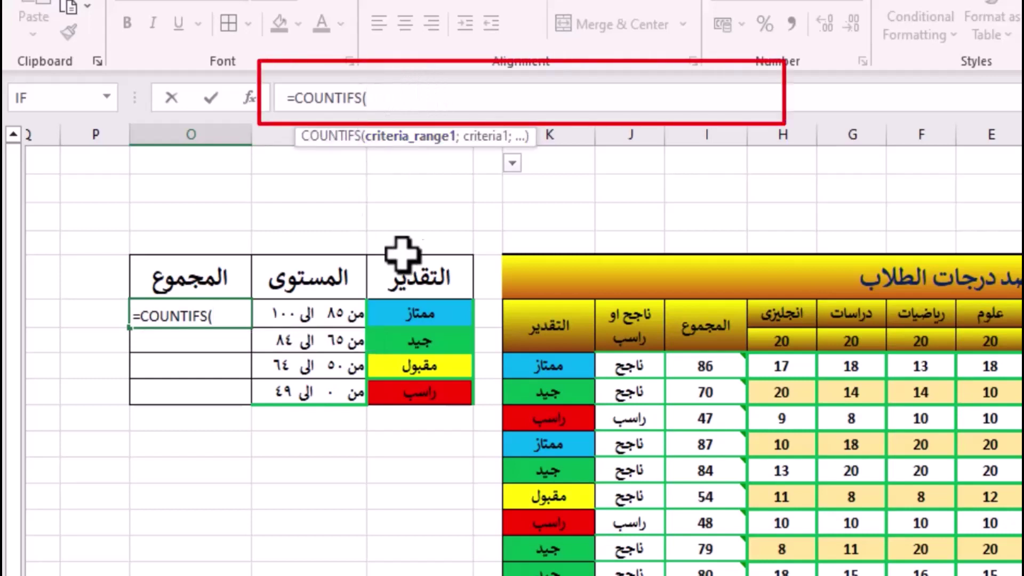
{"action": "left_click", "coordinate": [553, 128]}
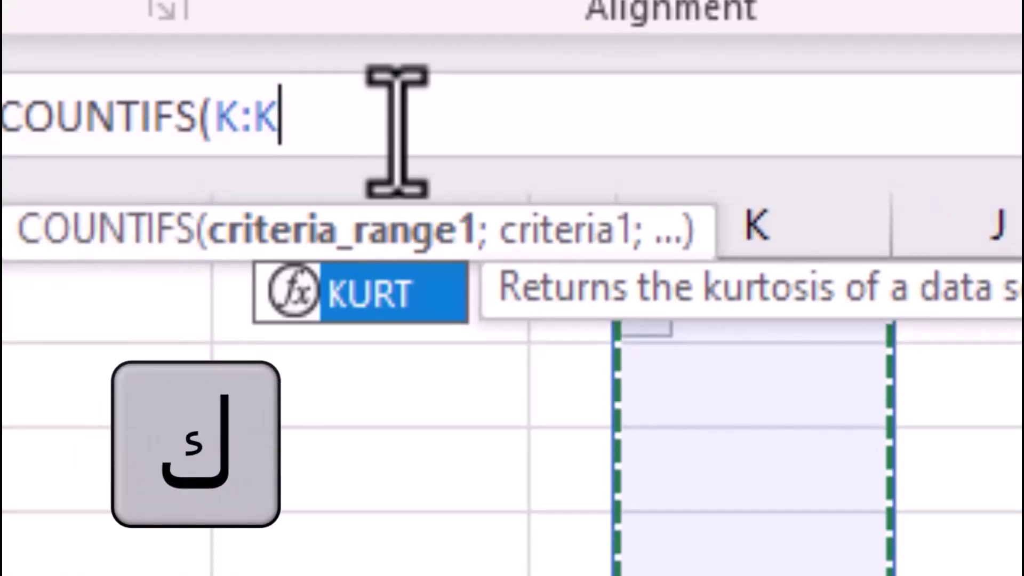
{"action": "type", "text": ";"}
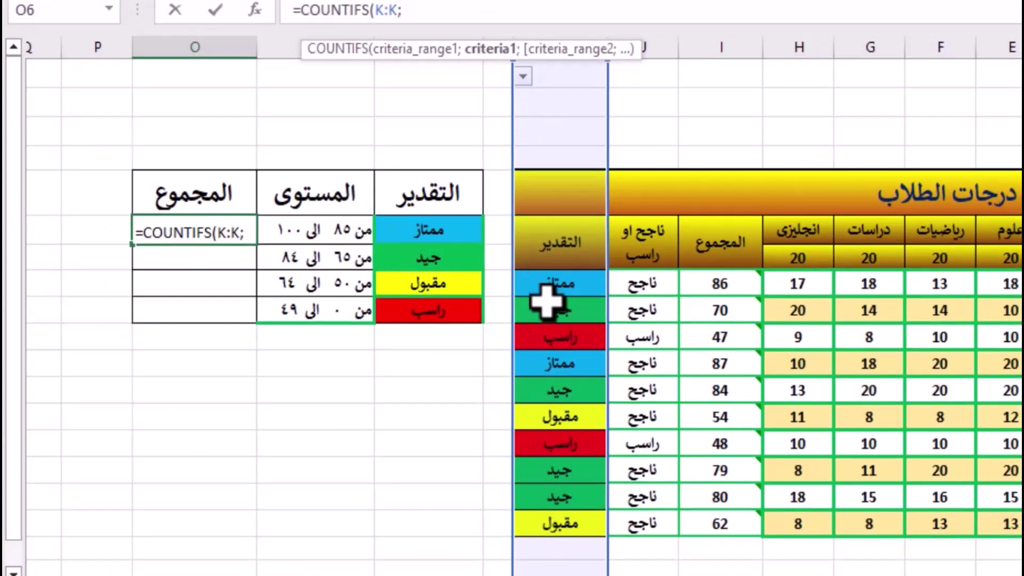
{"action": "left_click", "coordinate": [408, 232]}
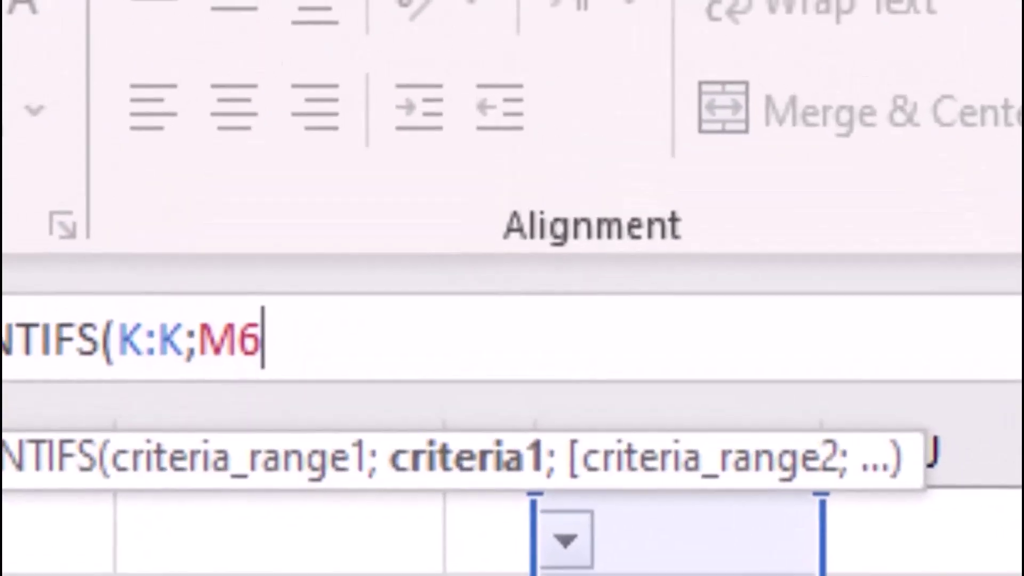
{"action": "type", "text": ")"}
{"action": "key", "text": "Return"}
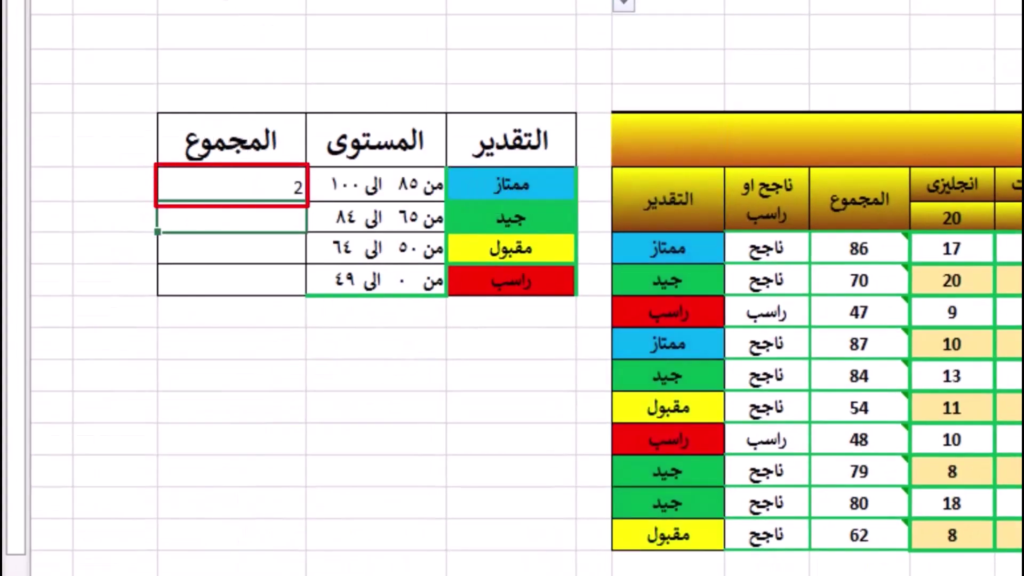
{"action": "key", "text": "ctrl+space"}
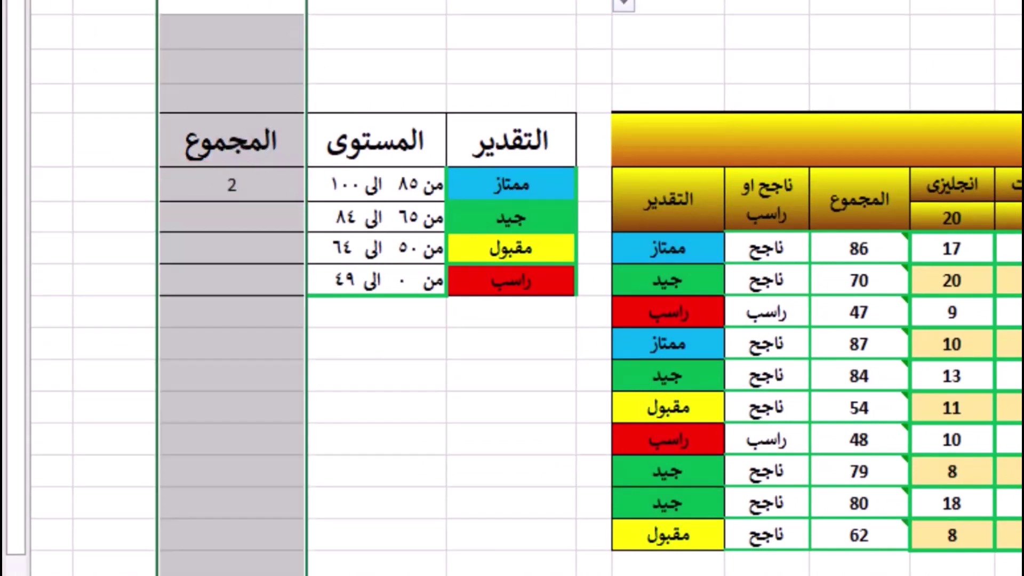
Step: Copy the COUNTIFS formula from O6 down to O9, giving counts 4, 2 and 2
{"action": "left_click", "coordinate": [210, 229]}
{"action": "left_click", "coordinate": [211, 192]}
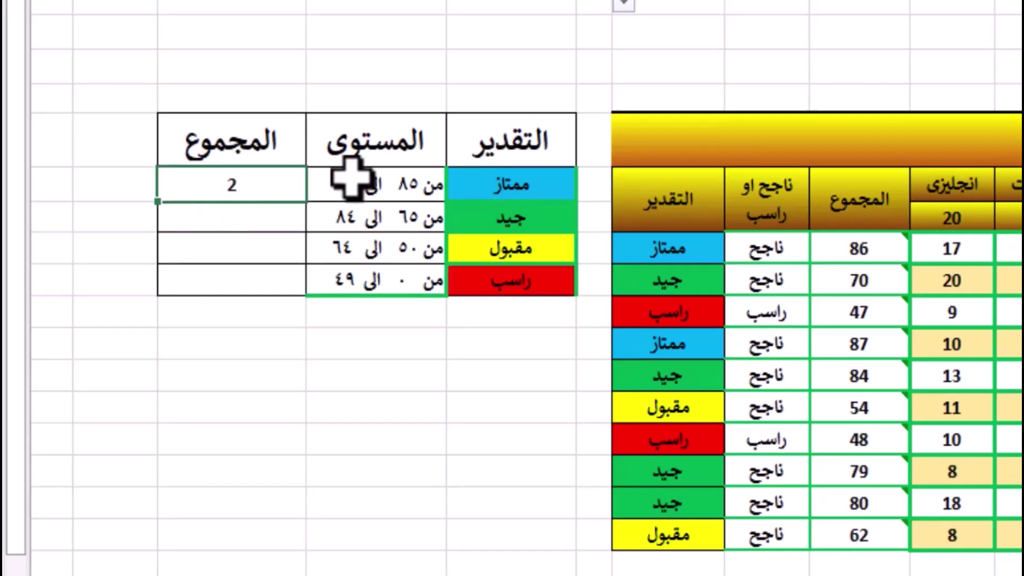
{"action": "double_click", "coordinate": [161, 211]}
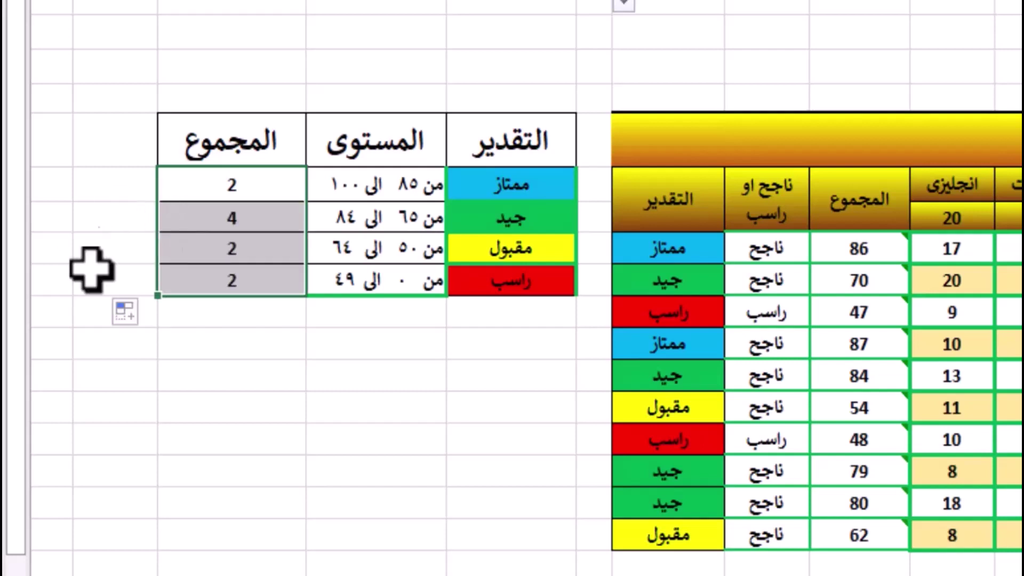
{"action": "left_click", "coordinate": [460, 212]}
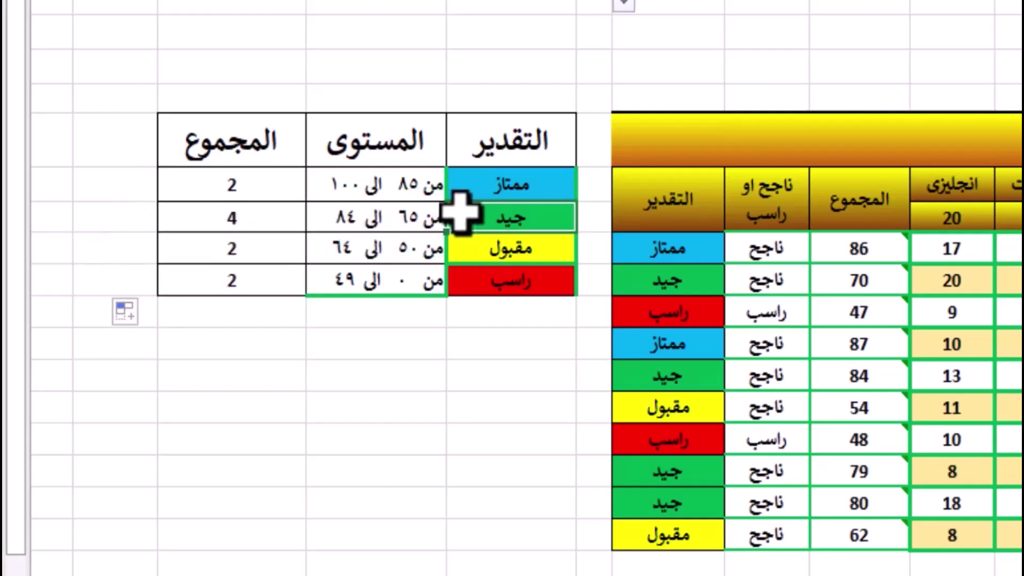
{"action": "left_click", "coordinate": [267, 221]}
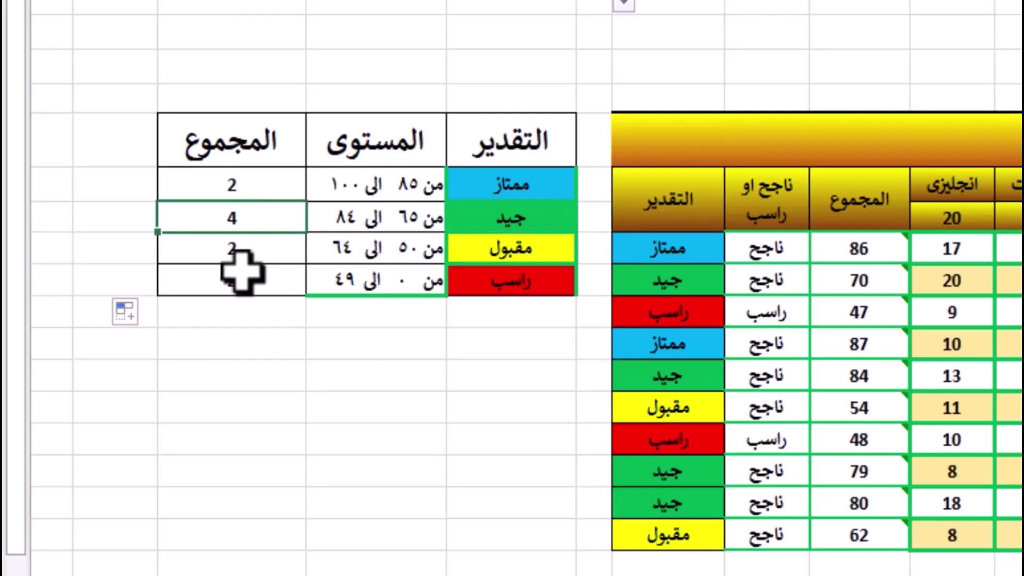
Step: Cross-check the جيد count against the جيد grades in the student table
{"action": "left_click", "coordinate": [653, 503]}
{"action": "left_click", "coordinate": [663, 474]}
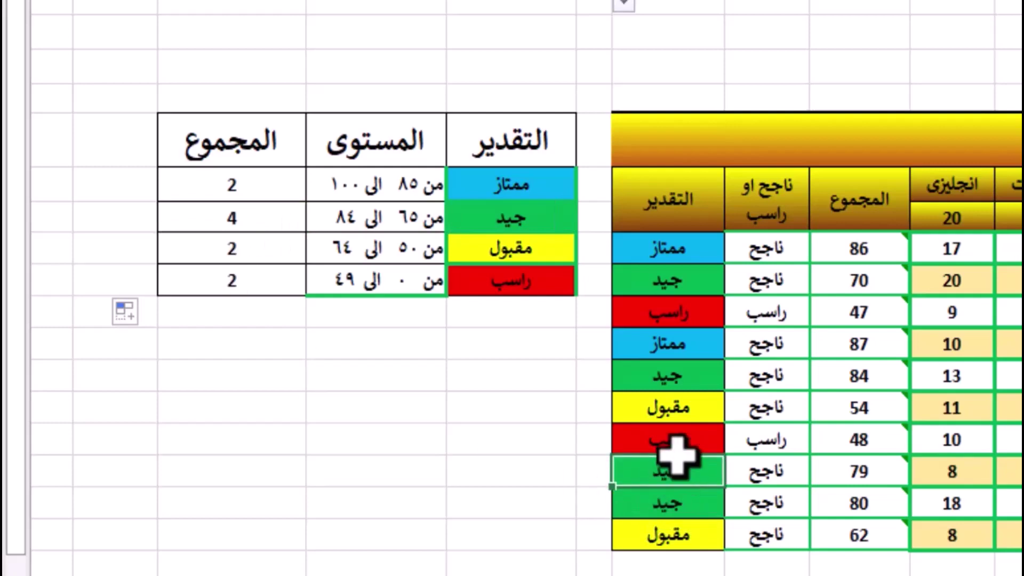
{"action": "left_click", "coordinate": [687, 376]}
{"action": "left_click", "coordinate": [693, 285]}
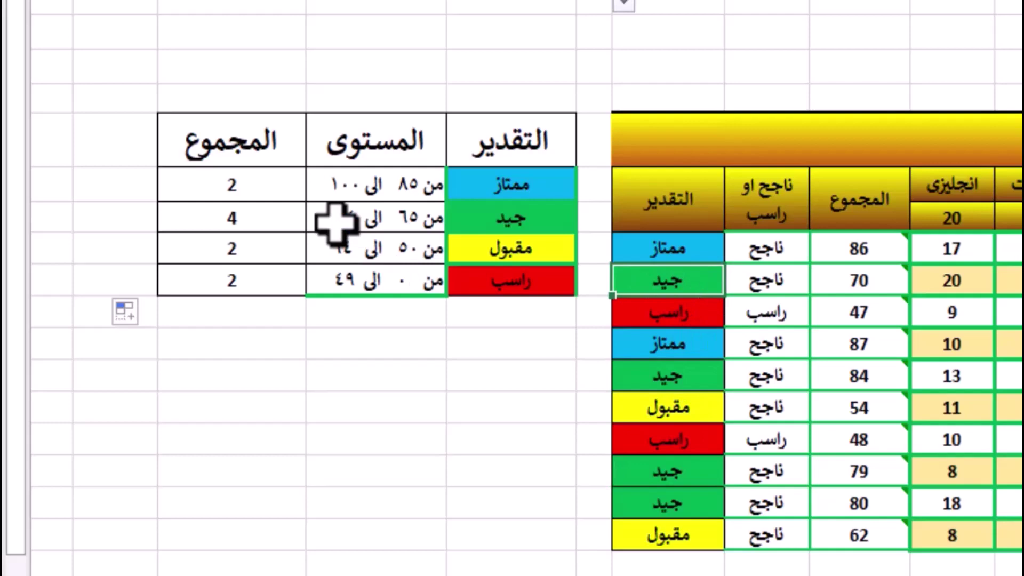
{"action": "left_click", "coordinate": [163, 192]}
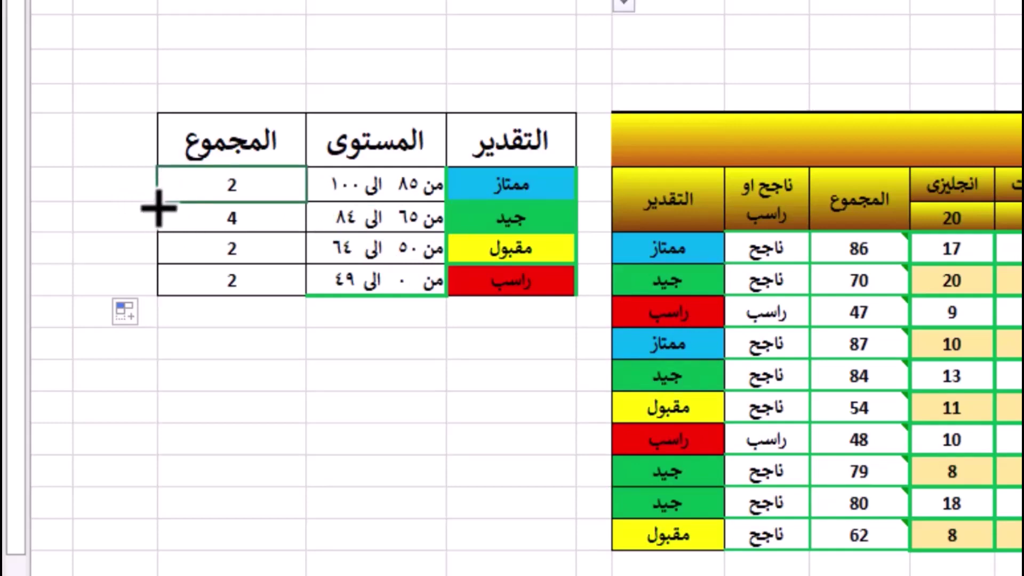
{"action": "left_click", "coordinate": [251, 320]}
{"action": "left_click", "coordinate": [241, 189]}
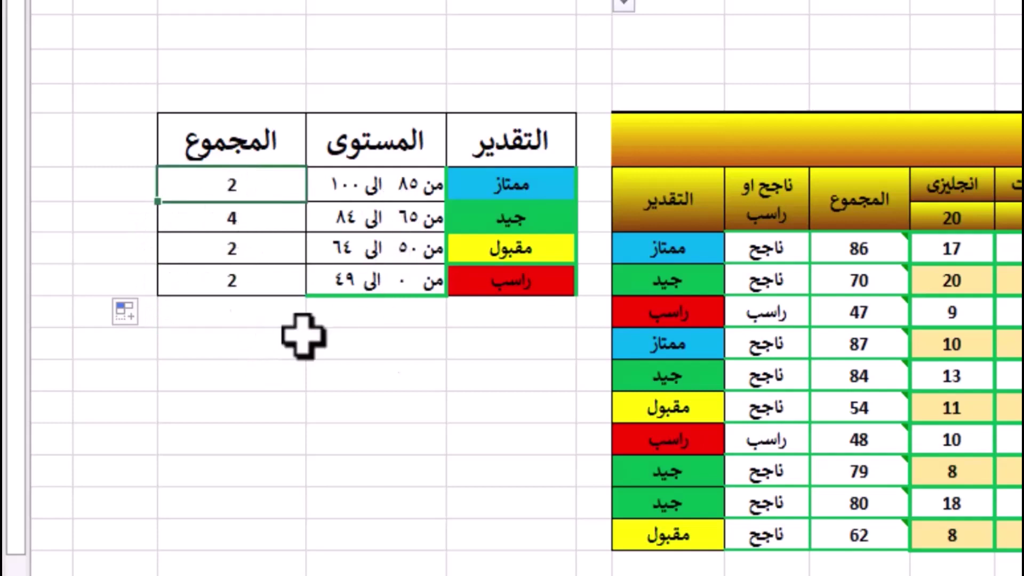
Step: Merge M10:N10 below the legend and label it الاجمالي
{"action": "left_click_drag", "start_coordinate": [514, 316], "coordinate": [261, 318]}
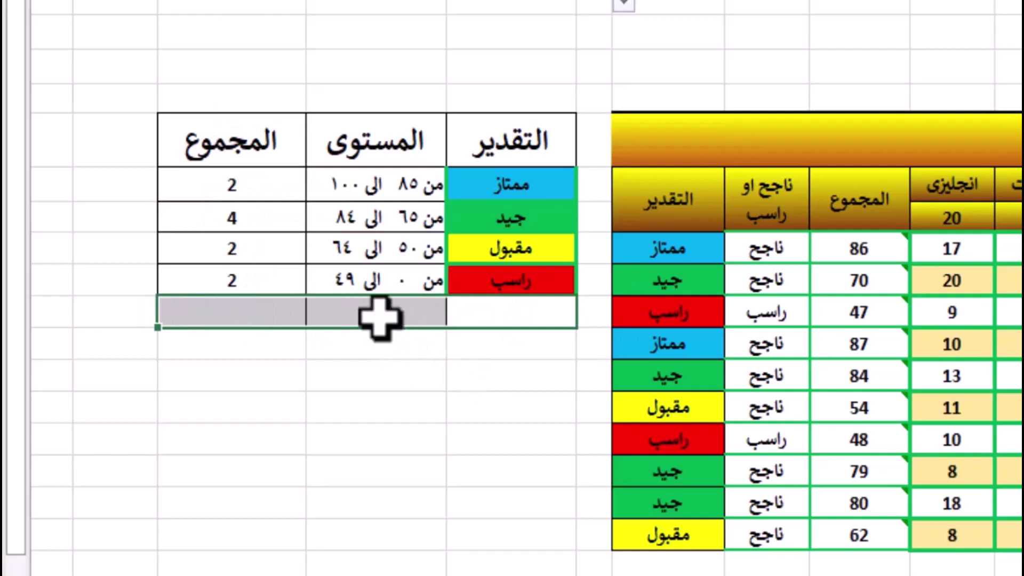
{"action": "left_click_drag", "start_coordinate": [459, 315], "coordinate": [394, 320]}
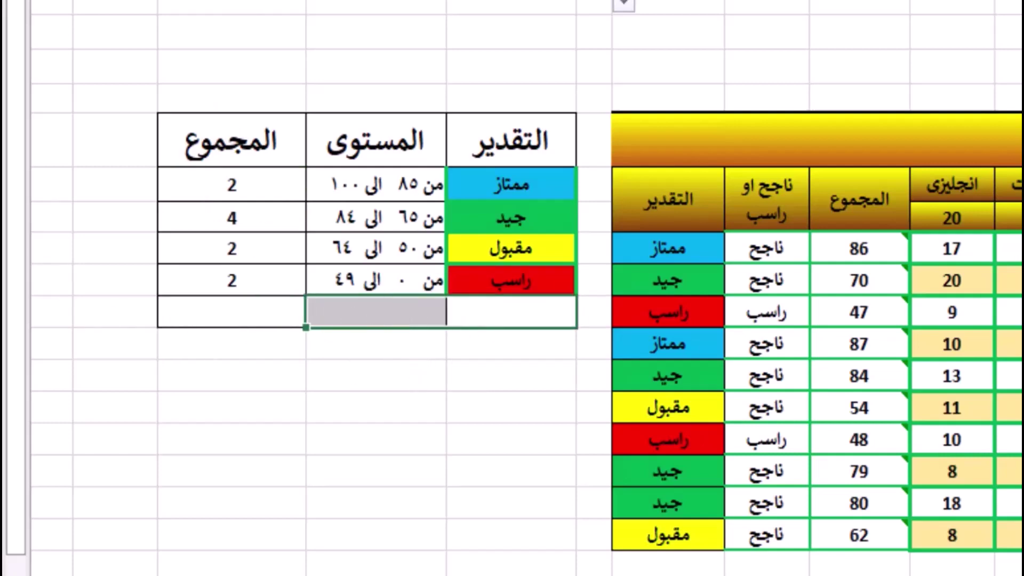
{"action": "key", "text": "alt+h"}
{"action": "key", "text": "m"}
{"action": "key", "text": "c"}
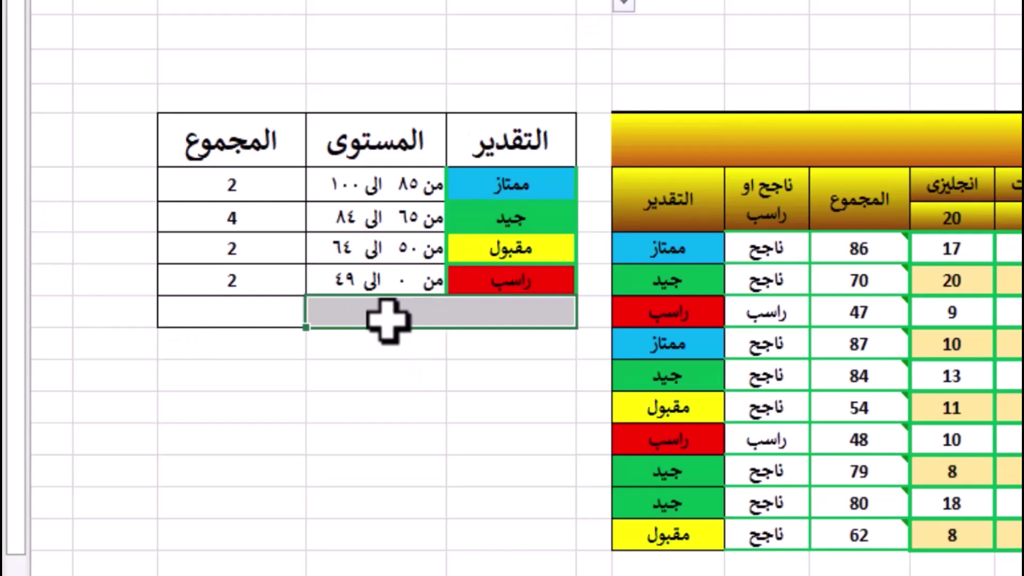
{"action": "double_click", "coordinate": [388, 319]}
{"action": "type", "text": "الاجمالى"}
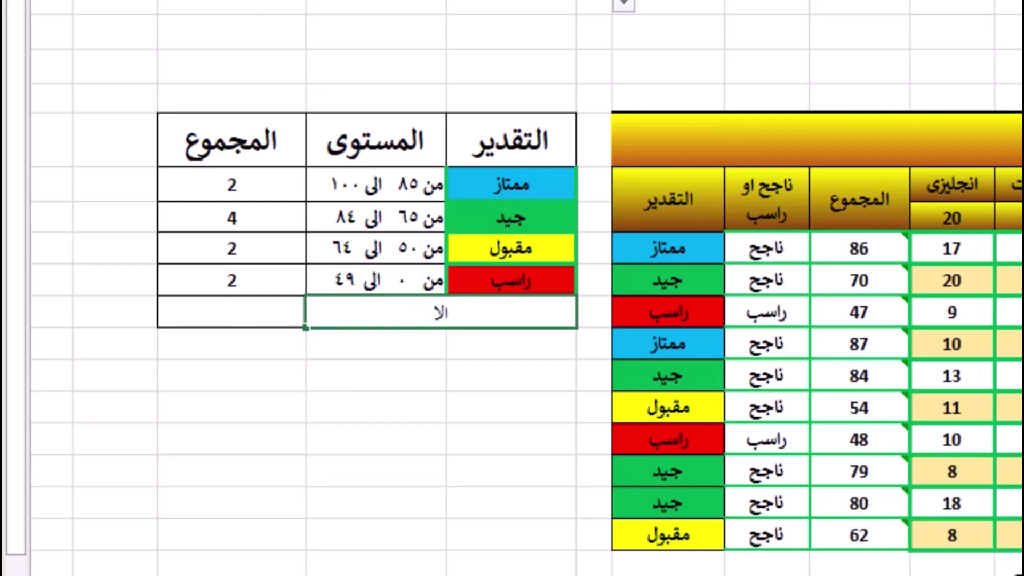
{"action": "left_click", "coordinate": [425, 363]}
{"action": "left_click", "coordinate": [434, 319]}
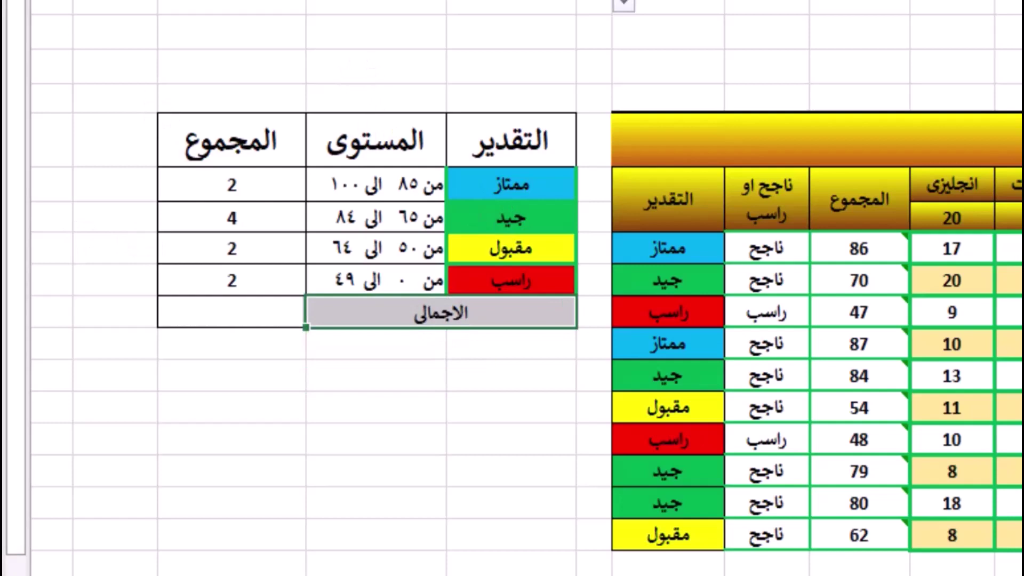
Step: AutoSum the grade counts in O10 for a total of 10
{"action": "left_click", "coordinate": [272, 313]}
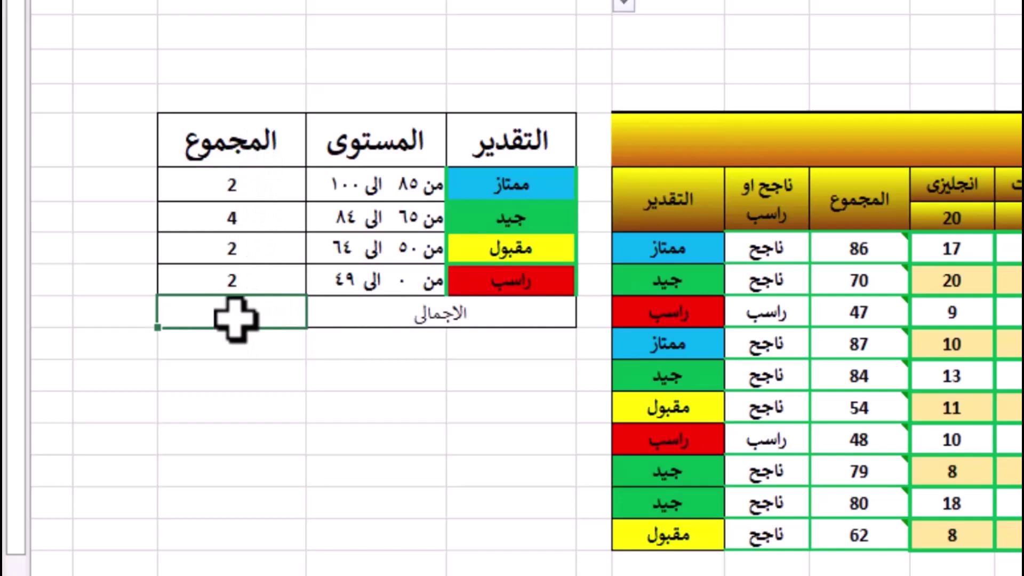
{"action": "key", "text": "alt+equal"}
{"action": "key", "text": "Return"}
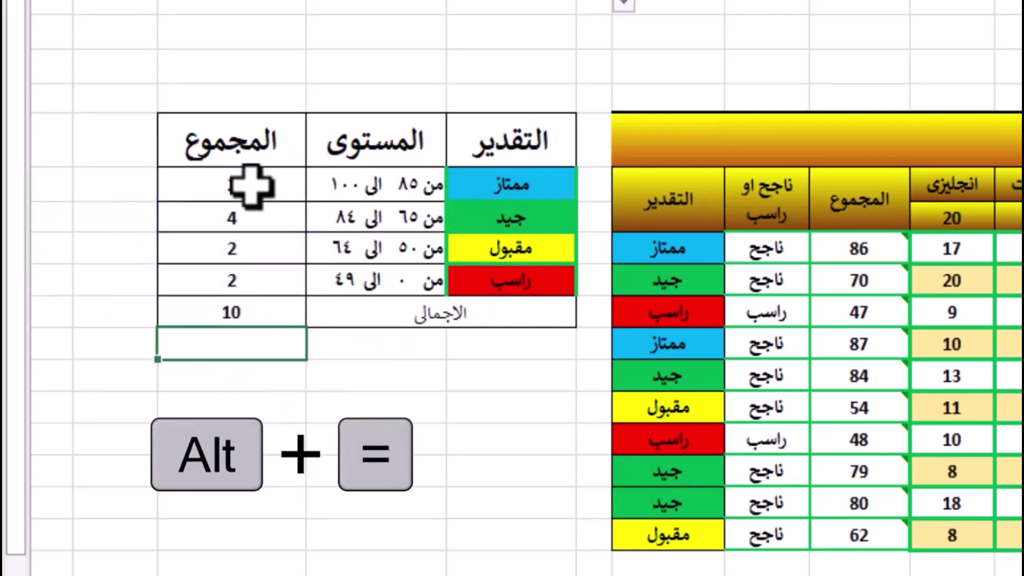
{"action": "mouse_move", "coordinate": [268, 190]}
{"action": "left_mouse_down"}
{"action": "mouse_move", "coordinate": [251, 256]}
{"action": "mouse_move", "coordinate": [275, 277]}
{"action": "left_mouse_up"}
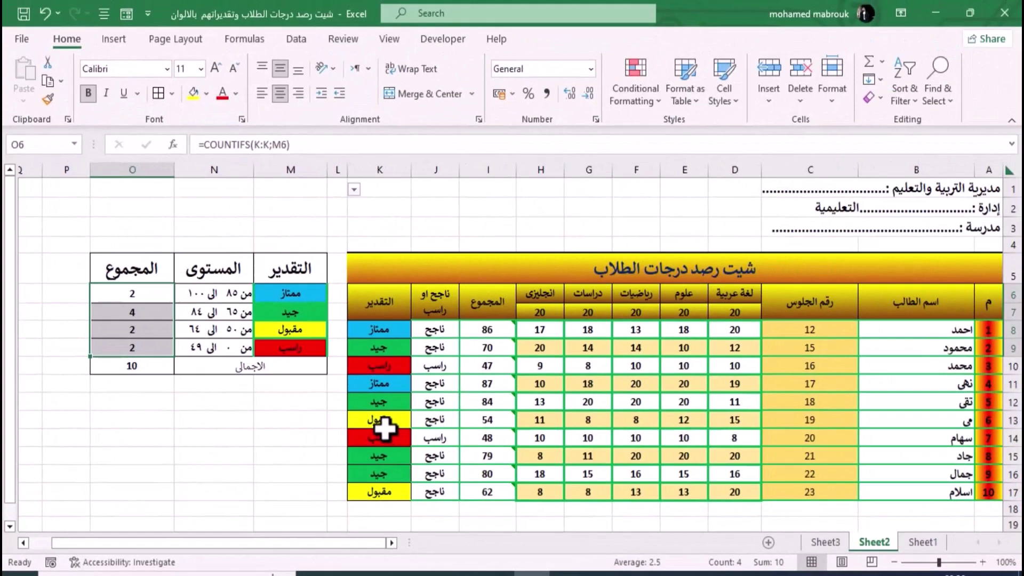
{"action": "left_click", "coordinate": [379, 419]}
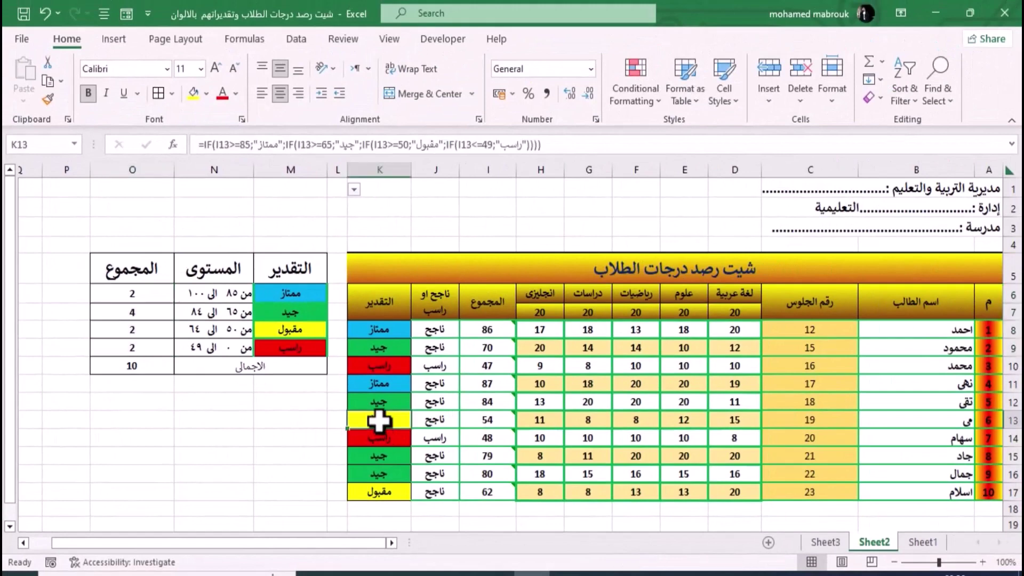
{"action": "left_click", "coordinate": [388, 493]}
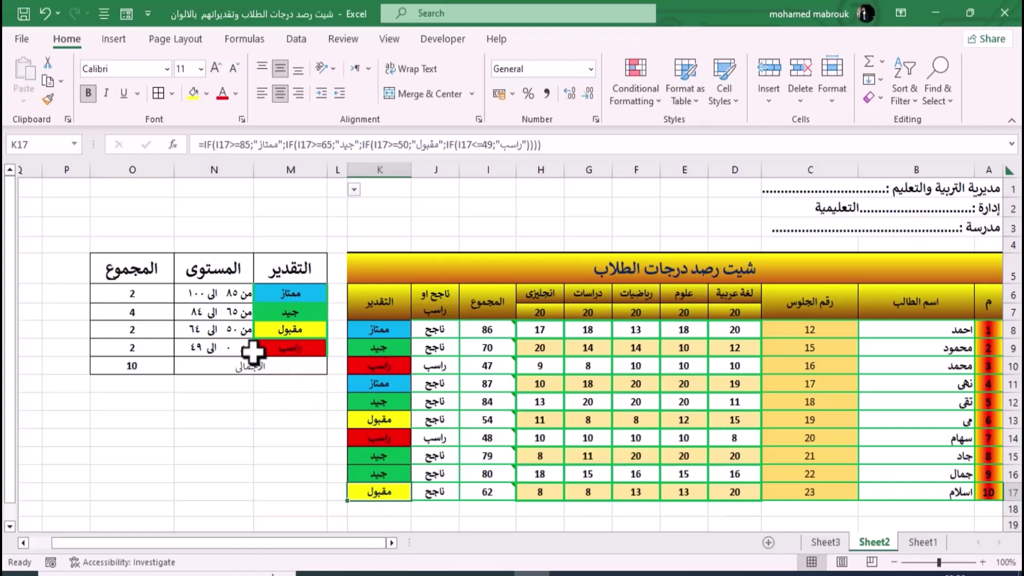
Step: Change the last student's math score to 5 and science score to 8, then check the مقبول count
{"action": "left_click", "coordinate": [148, 348]}
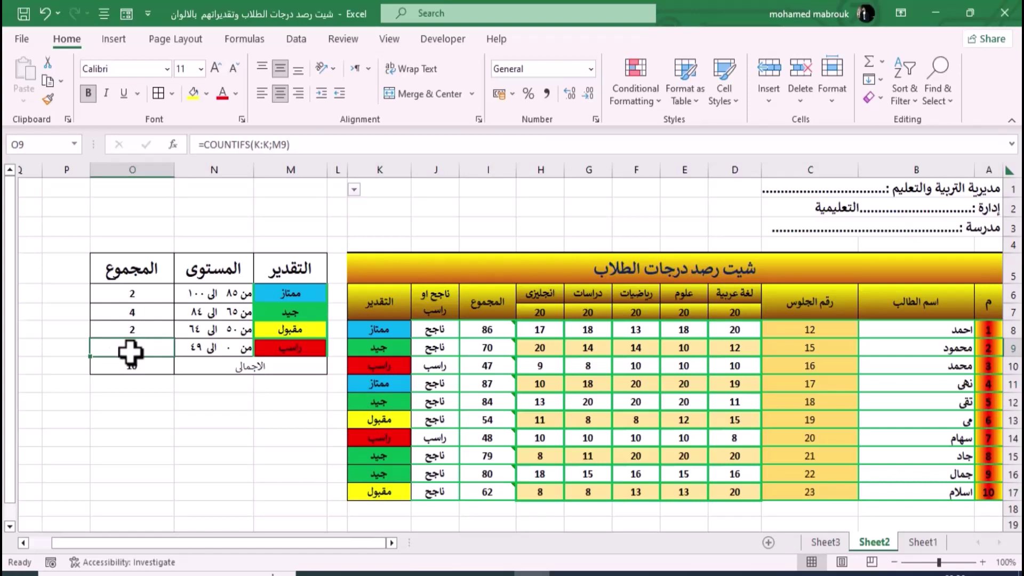
{"action": "left_click", "coordinate": [638, 468]}
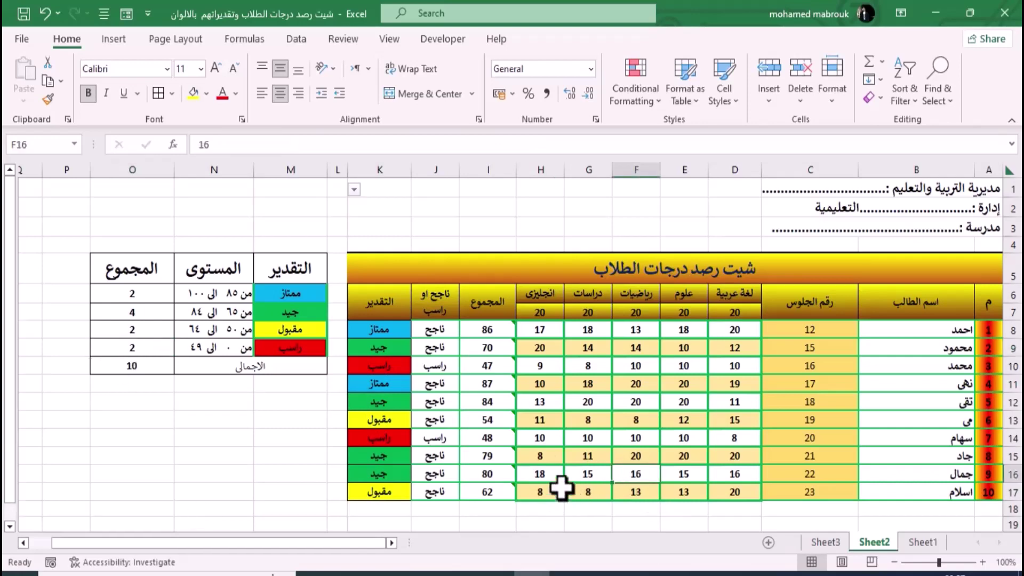
{"action": "left_click", "coordinate": [630, 493]}
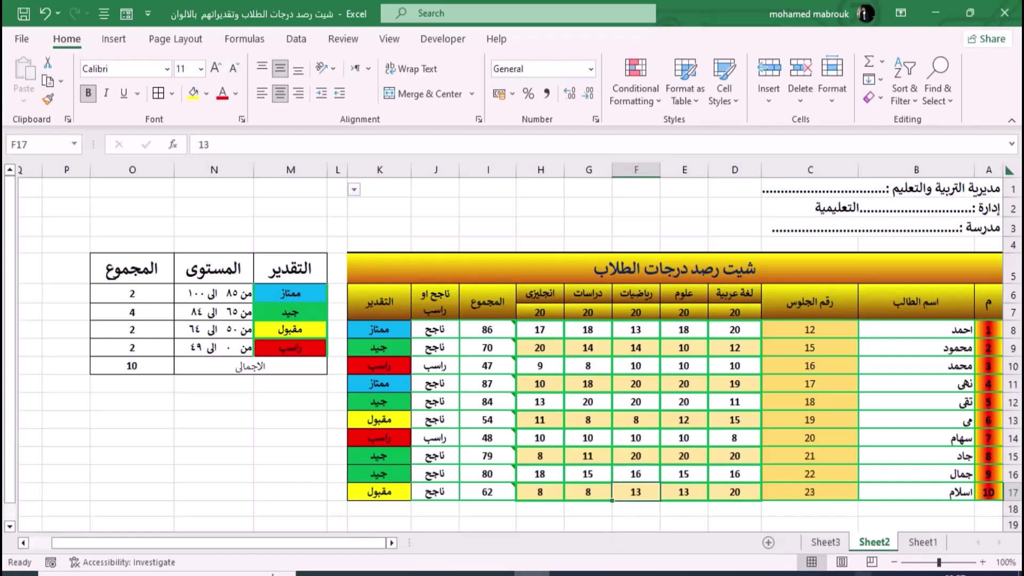
{"action": "type", "text": "5"}
{"action": "key", "text": "Return"}
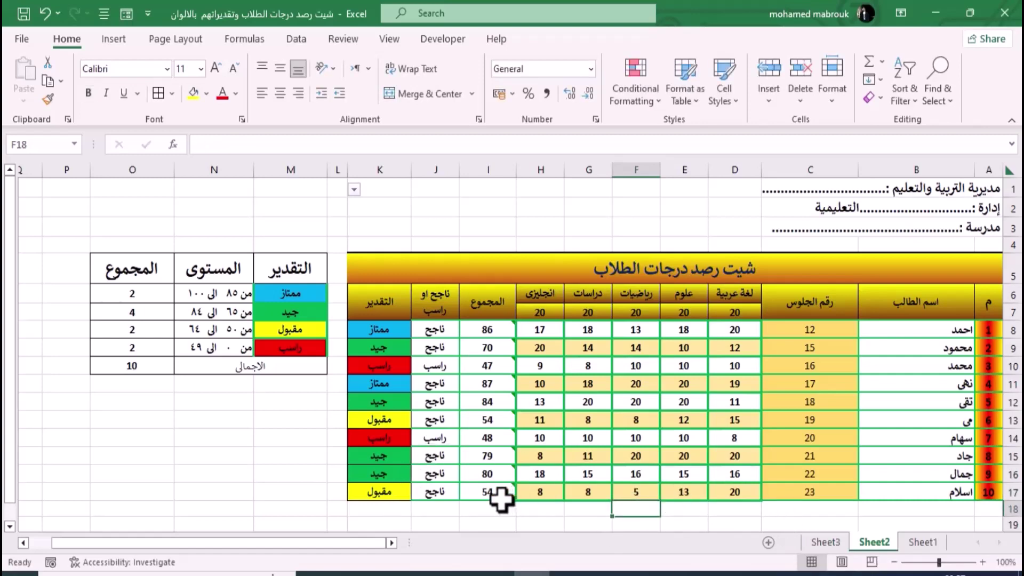
{"action": "left_click", "coordinate": [696, 497]}
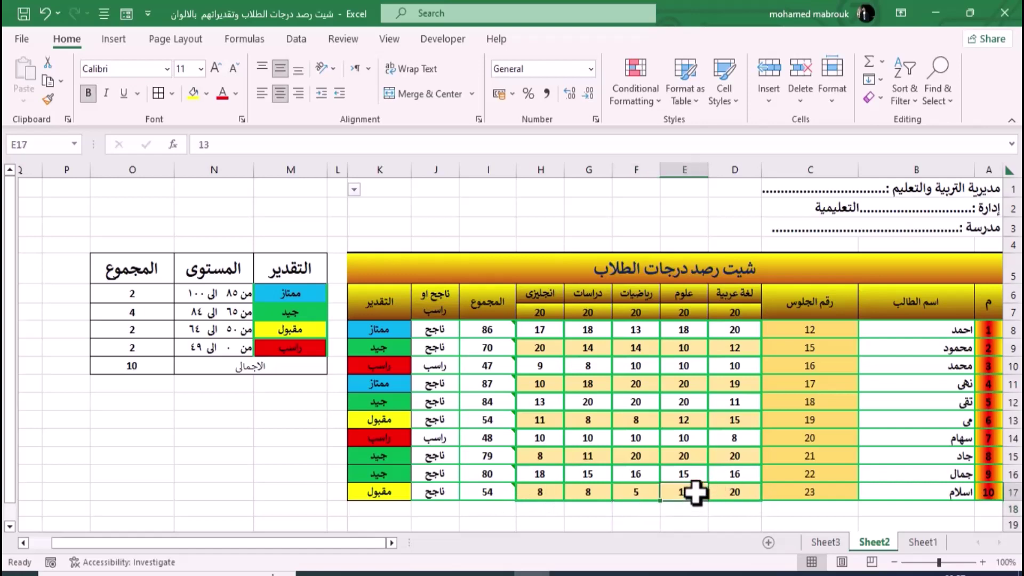
{"action": "type", "text": "8"}
{"action": "key", "text": "Return"}
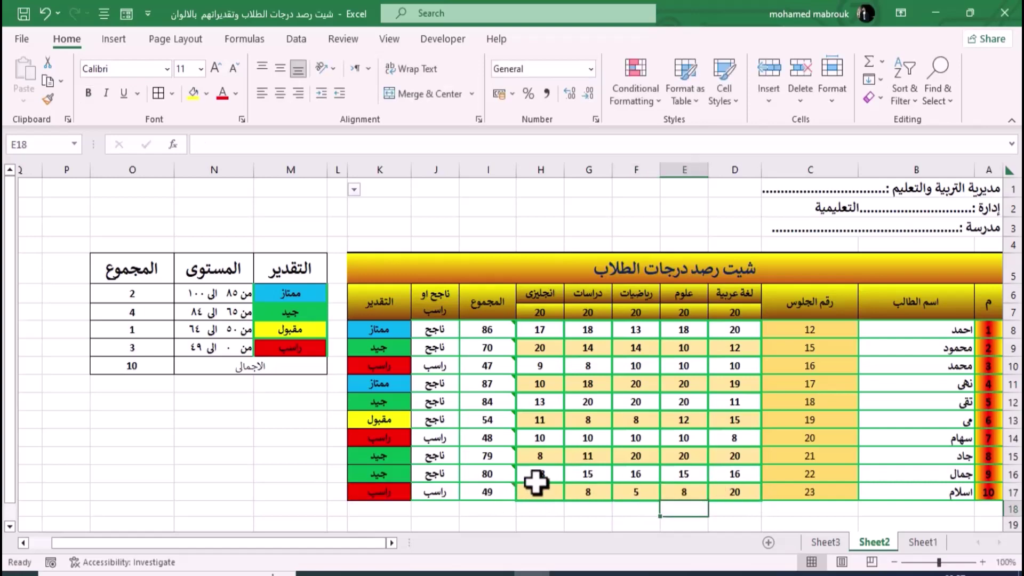
{"action": "left_click", "coordinate": [113, 346]}
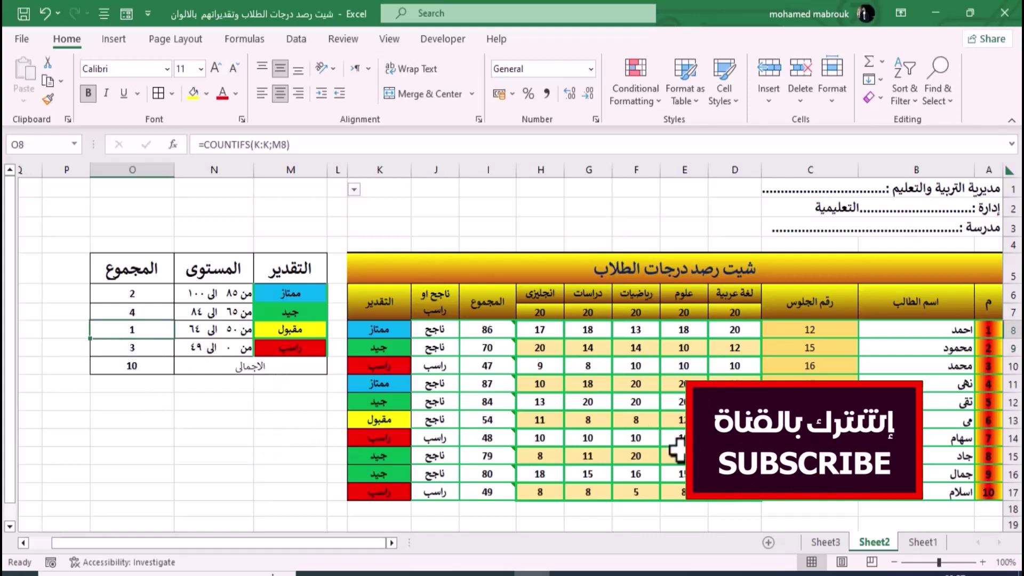
Step: Enter 20 for row 17's علوم, رياضيات and انجليزي marks, then check the جيد count
{"action": "left_click", "coordinate": [673, 491]}
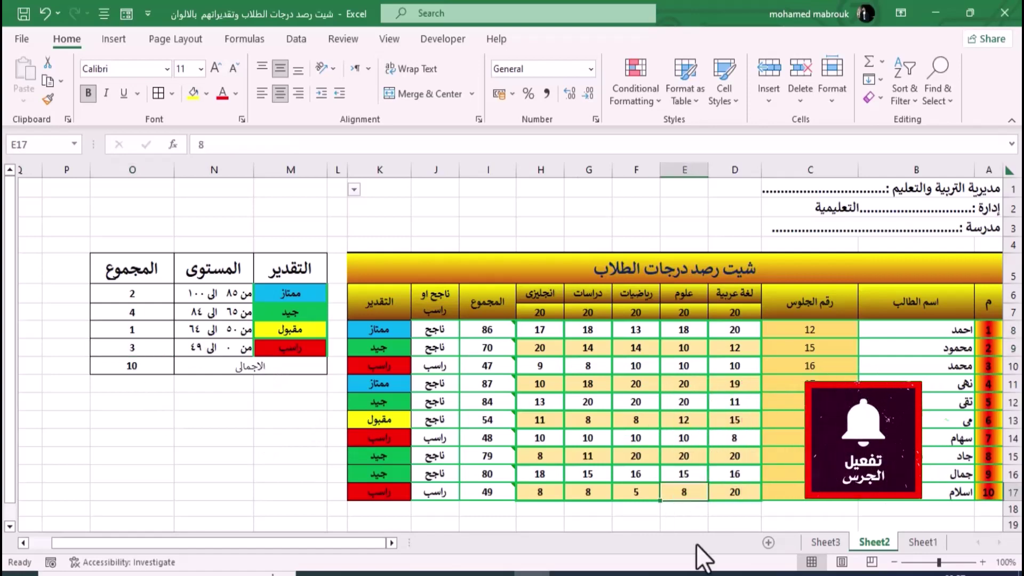
{"action": "type", "text": "20"}
{"action": "key", "text": "Return"}
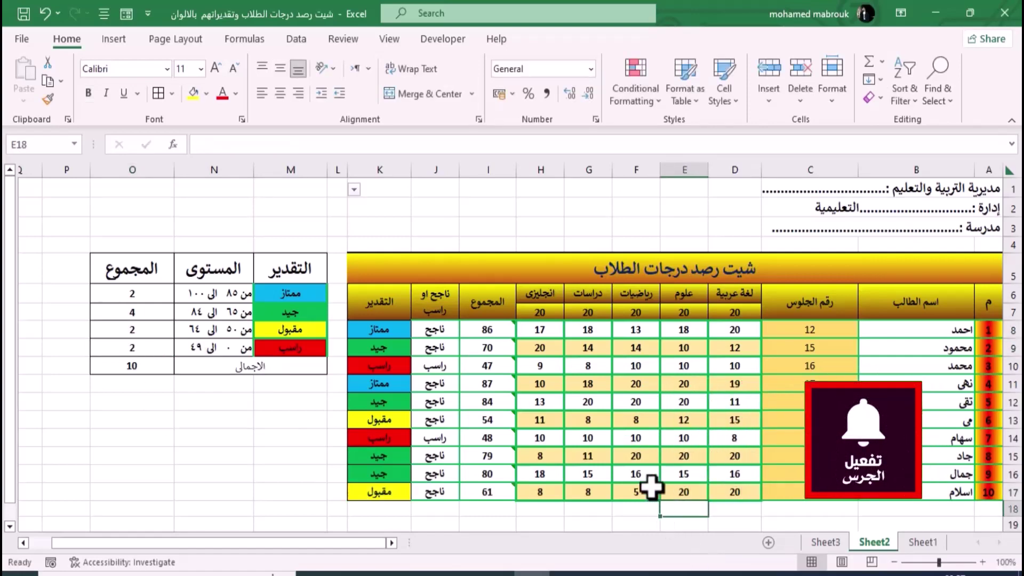
{"action": "left_click", "coordinate": [643, 488]}
{"action": "type", "text": "20"}
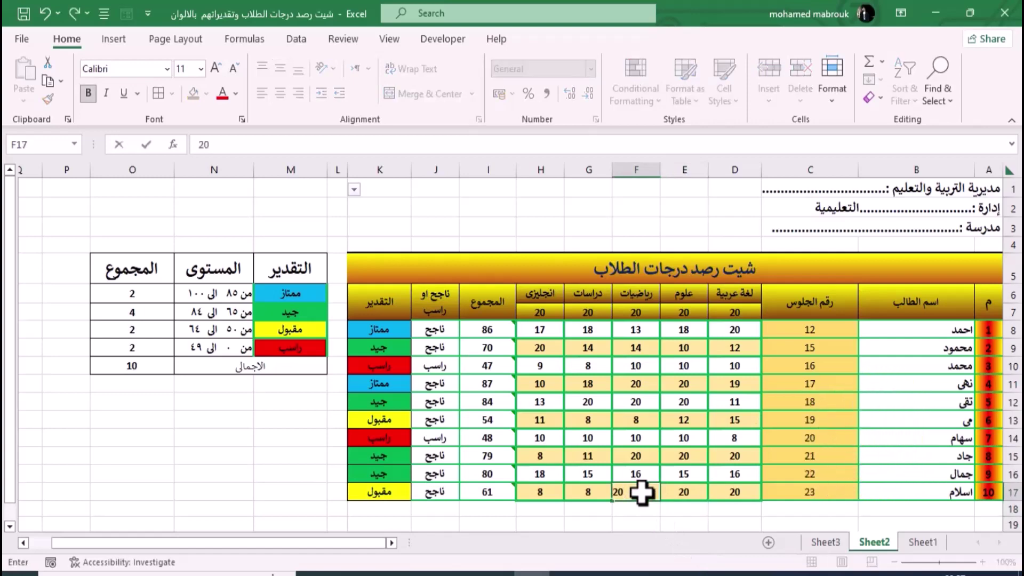
{"action": "key", "text": "Return"}
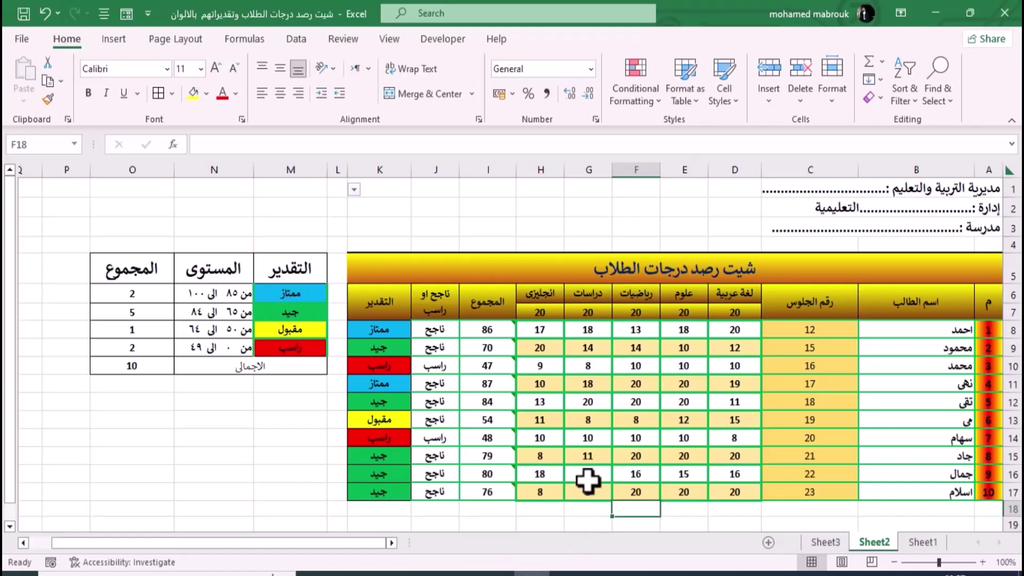
{"action": "left_click", "coordinate": [555, 491]}
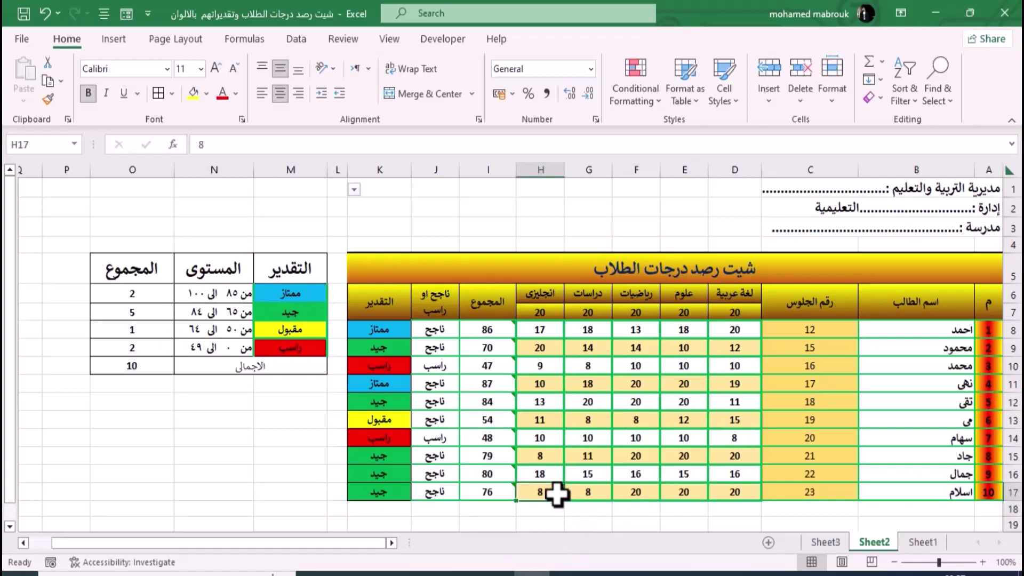
{"action": "type", "text": "20"}
{"action": "key", "text": "Return"}
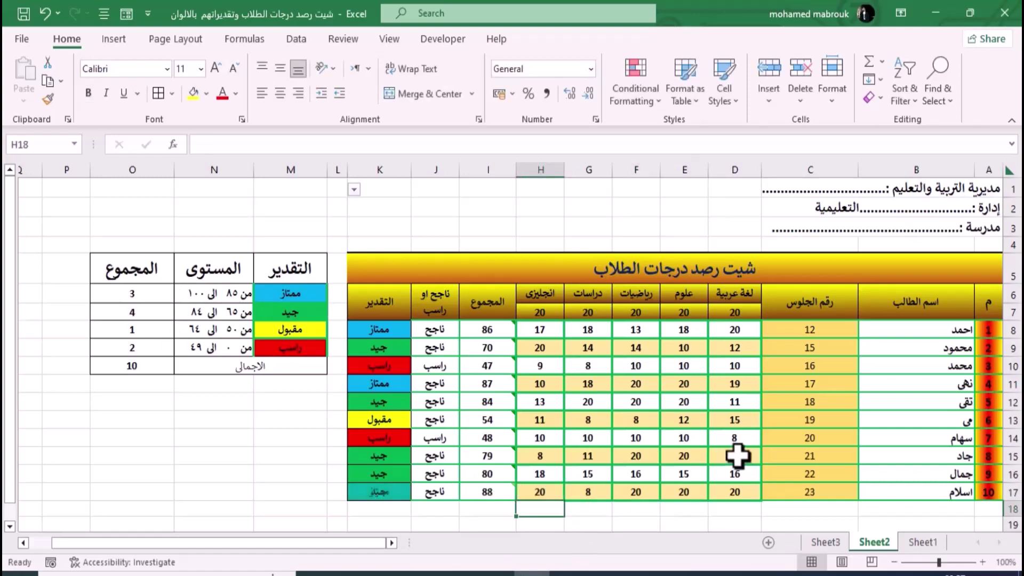
{"action": "left_click", "coordinate": [131, 312]}
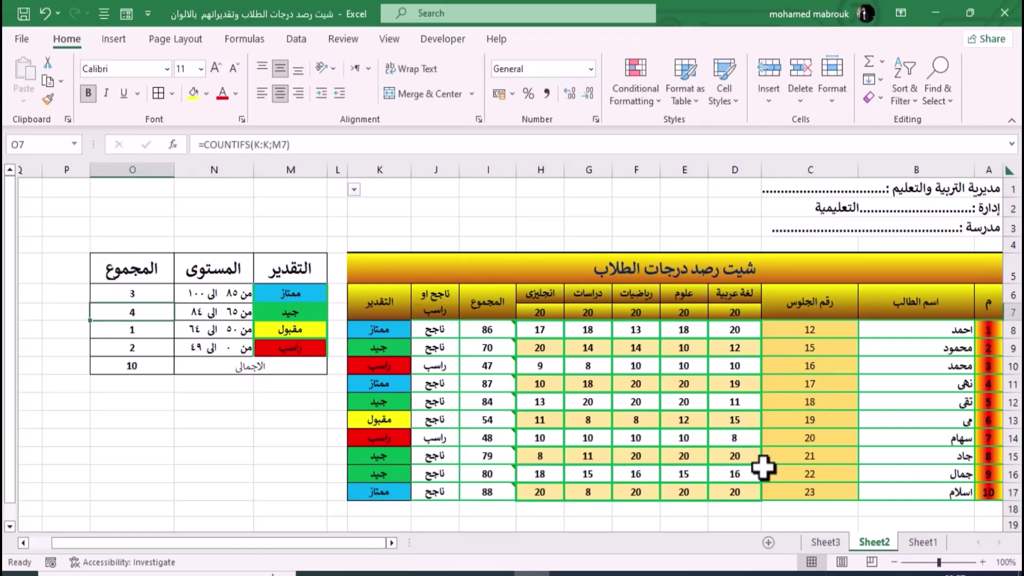
Step: Review the ممتاز label and its count formula in the grade legend
{"action": "scroll", "coordinate": [550, 443], "scroll_direction": "down", "scroll_amount": 1}
{"action": "scroll", "coordinate": [550, 442], "scroll_direction": "up", "scroll_amount": 1}
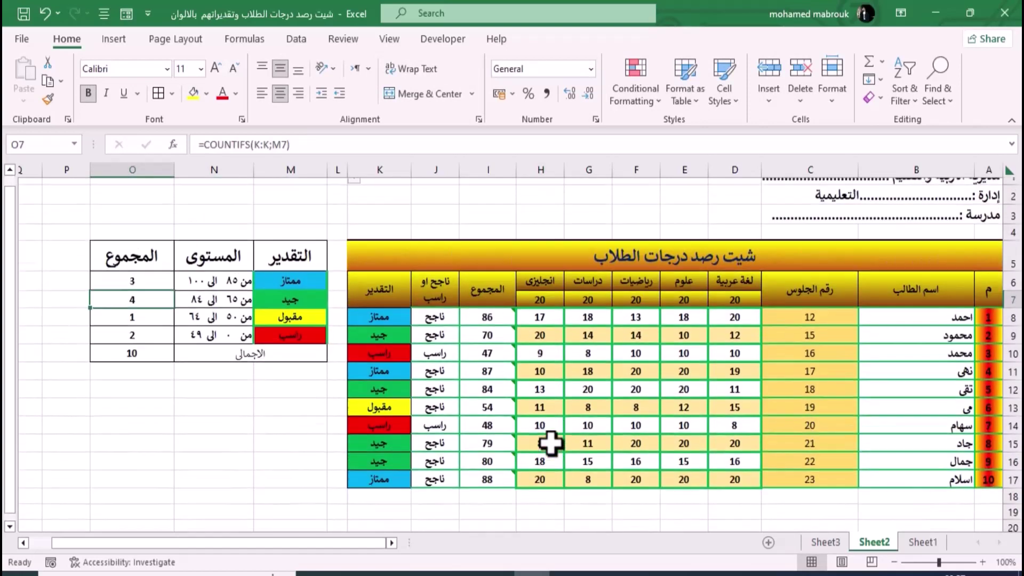
{"action": "left_click", "coordinate": [293, 292]}
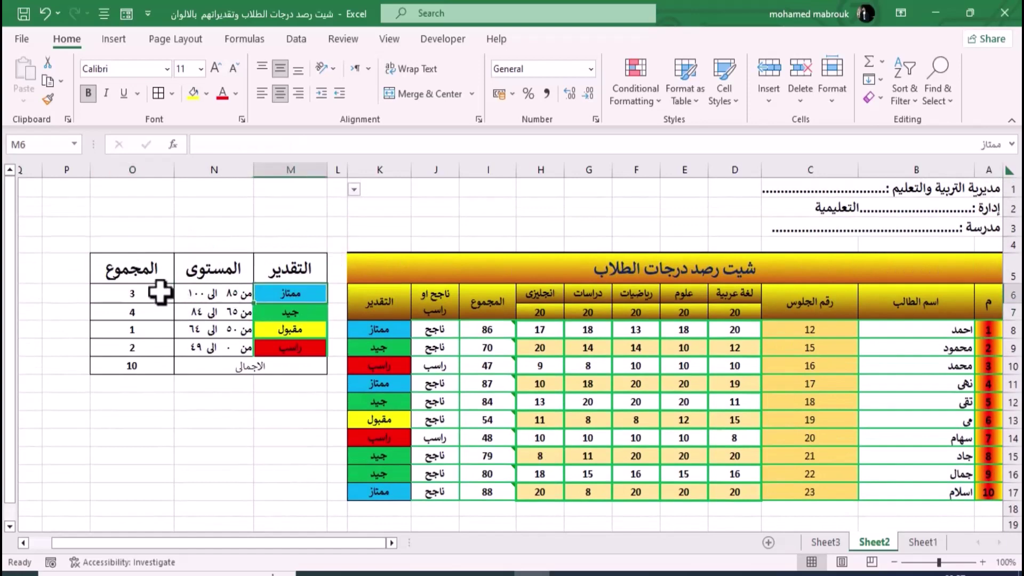
{"action": "left_click", "coordinate": [167, 295]}
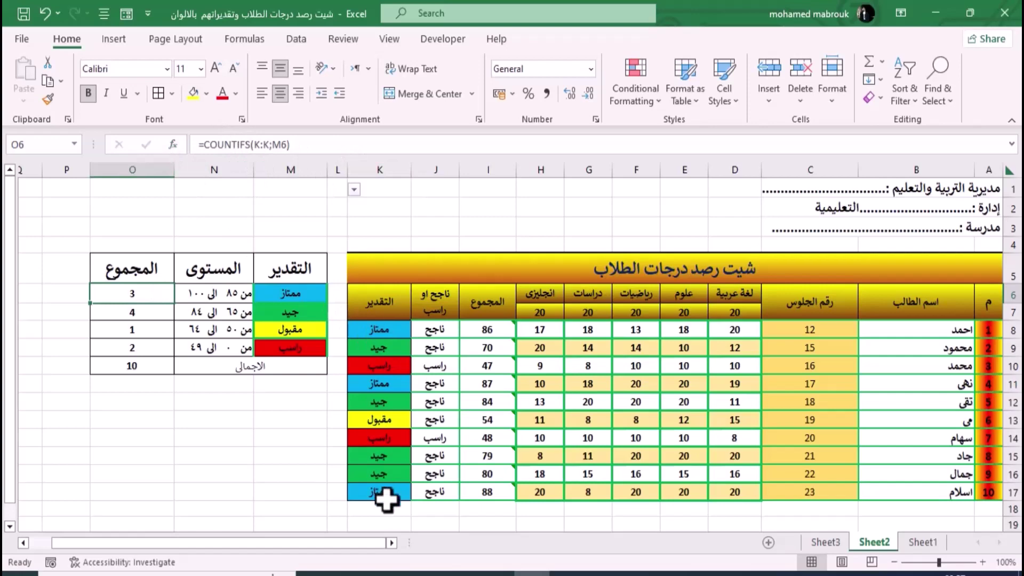
{"action": "left_click", "coordinate": [247, 434]}
{"action": "scroll", "coordinate": [768, 487], "scroll_direction": "down", "scroll_amount": 1}
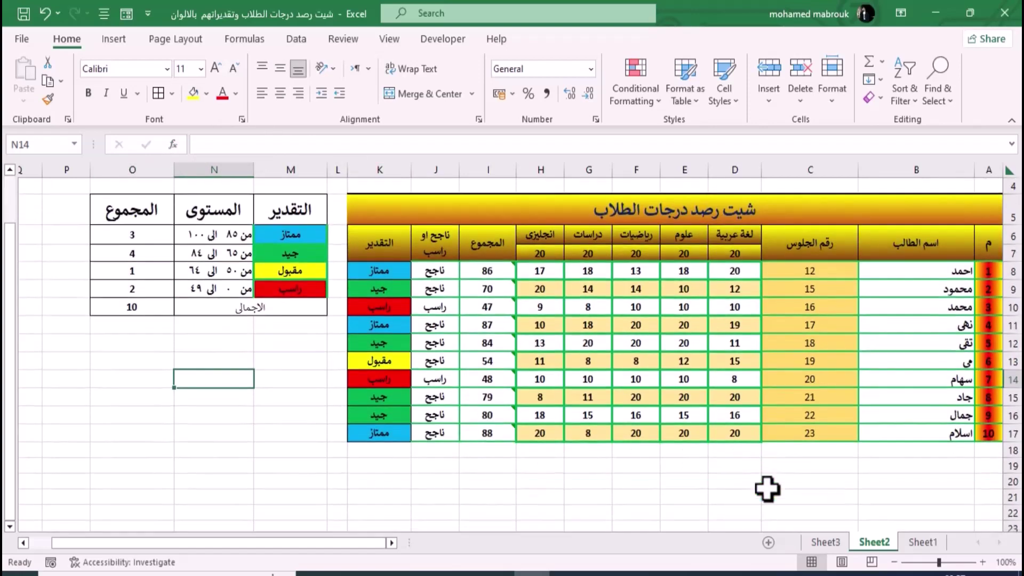
{"action": "scroll", "coordinate": [766, 486], "scroll_direction": "up", "scroll_amount": 1}
{"action": "scroll", "coordinate": [766, 489], "scroll_direction": "down", "scroll_amount": 1}
{"action": "left_click", "coordinate": [784, 467]}
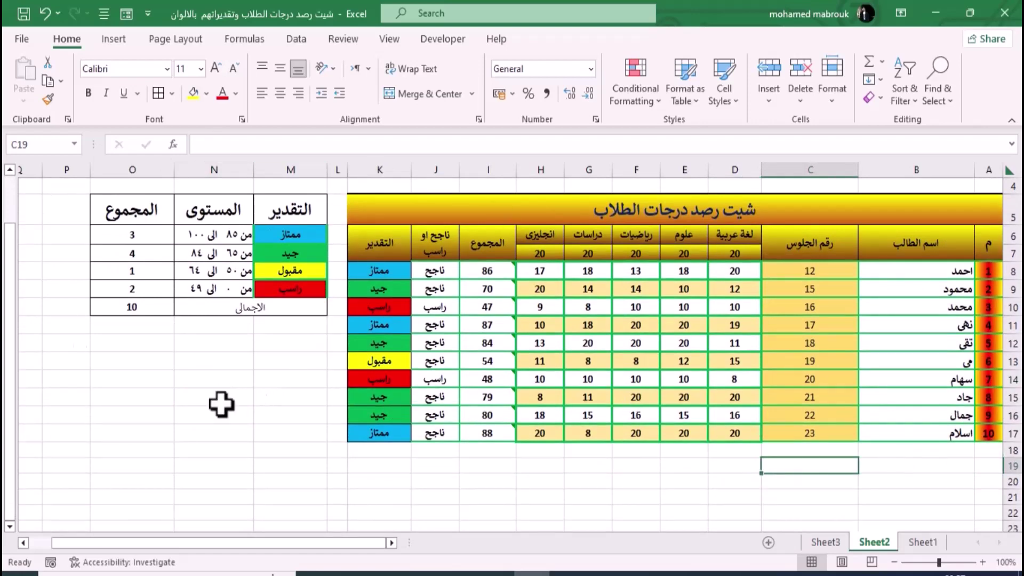
Step: Enter 5 as row 11's دراسات mark and 20 as row 12's دراسات and انجليزي marks
{"action": "left_click", "coordinate": [525, 413]}
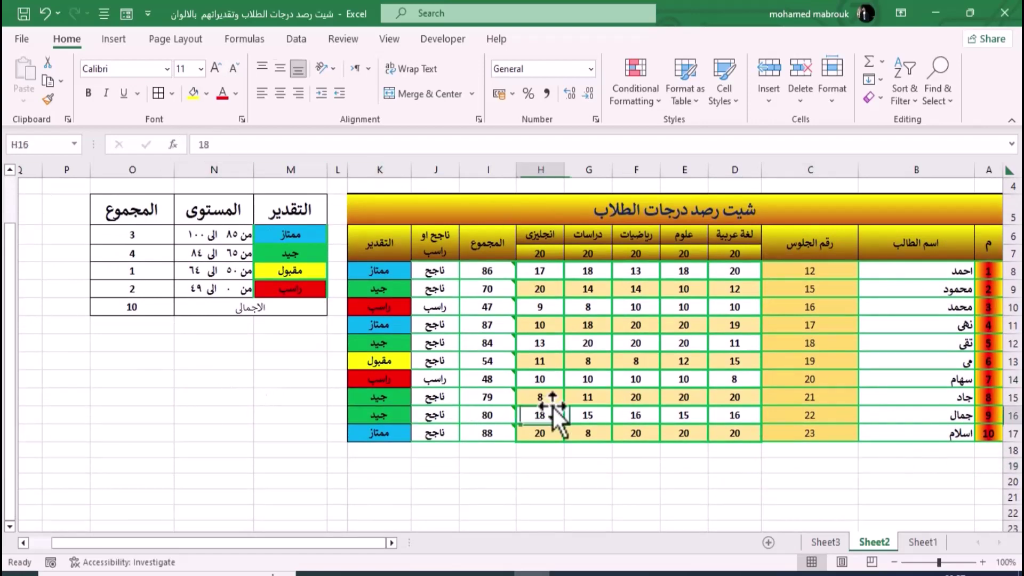
{"action": "left_click", "coordinate": [541, 380]}
{"action": "left_click", "coordinate": [581, 343]}
{"action": "left_click", "coordinate": [568, 328]}
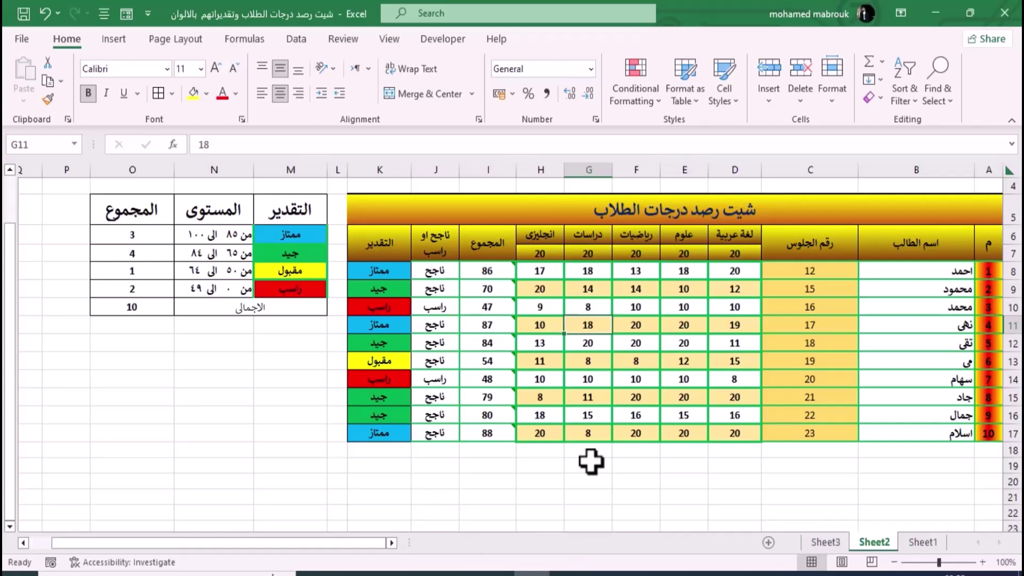
{"action": "type", "text": "5"}
{"action": "key", "text": "Return"}
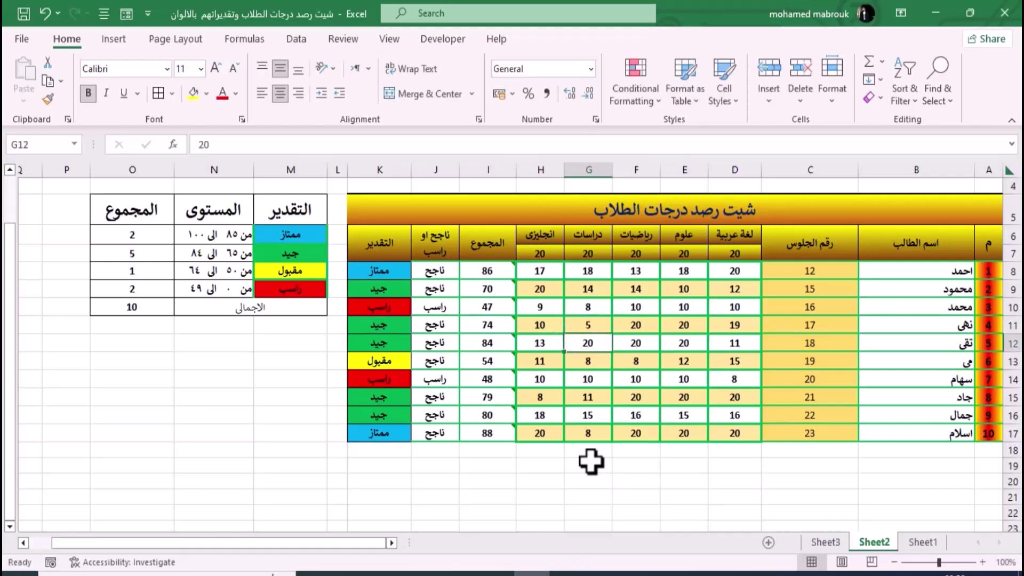
{"action": "type", "text": "2"}
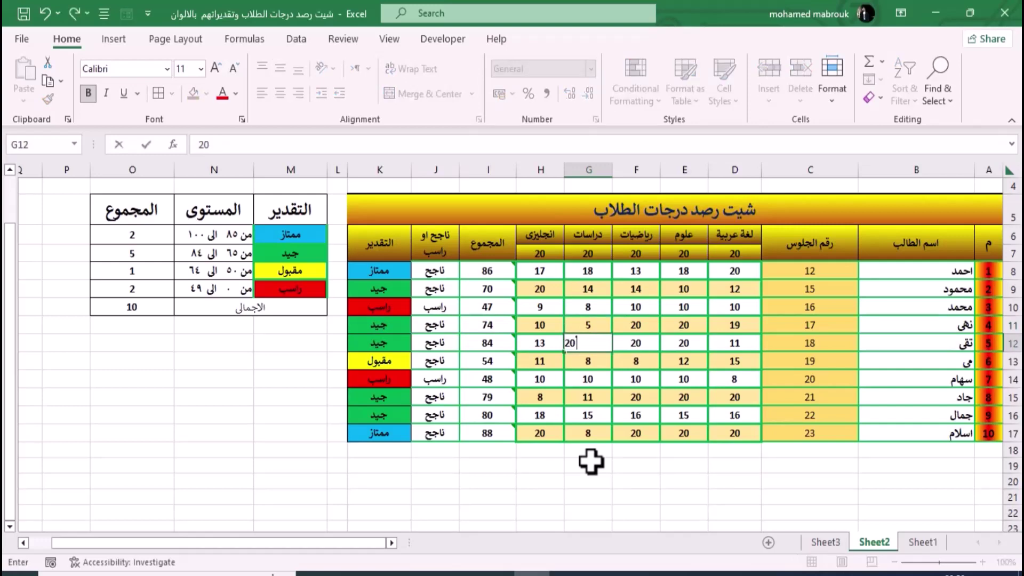
{"action": "key", "text": "Return"}
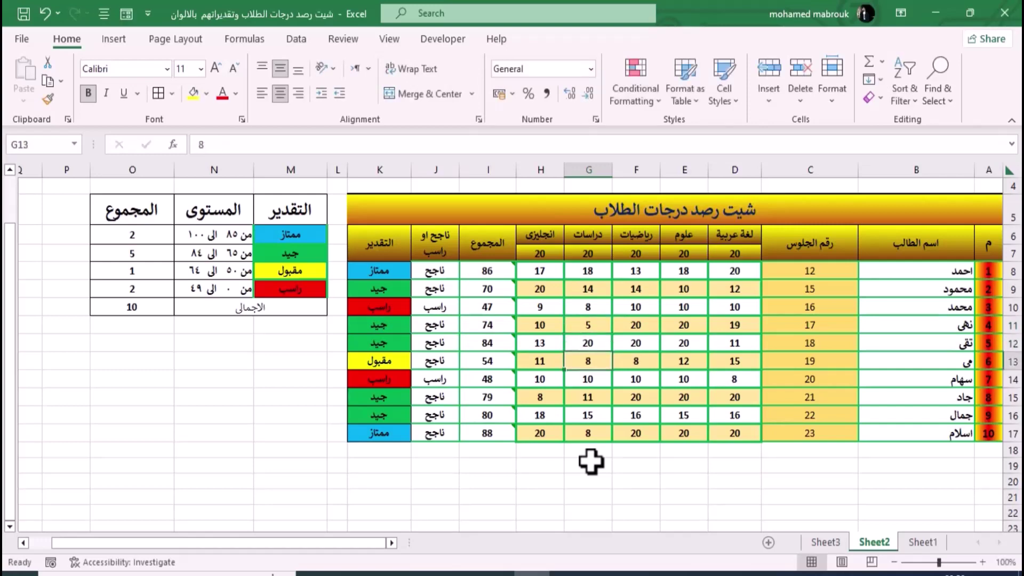
{"action": "key", "text": "Up"}
{"action": "key", "text": "Left"}
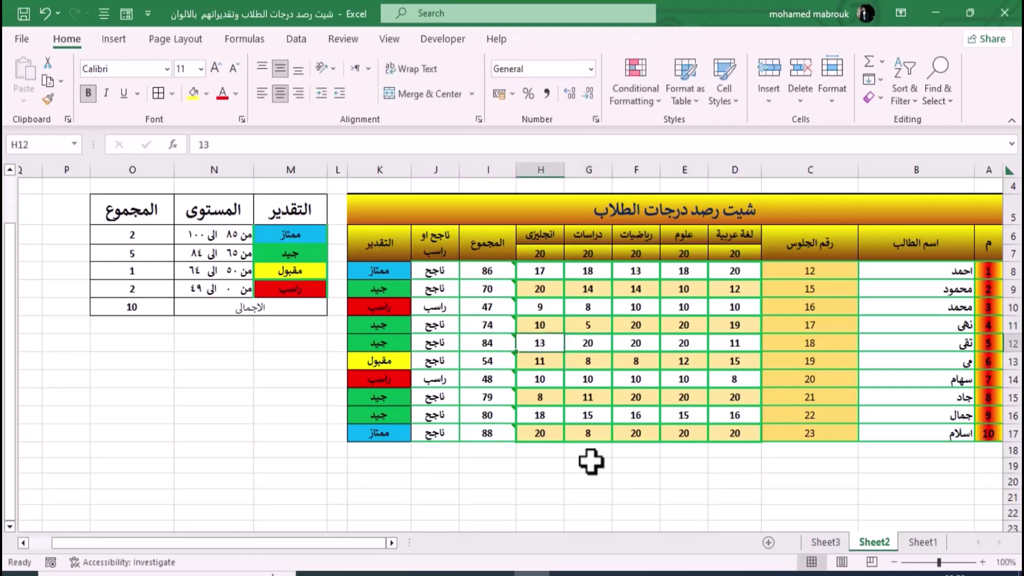
{"action": "type", "text": "20"}
{"action": "key", "text": "Return"}
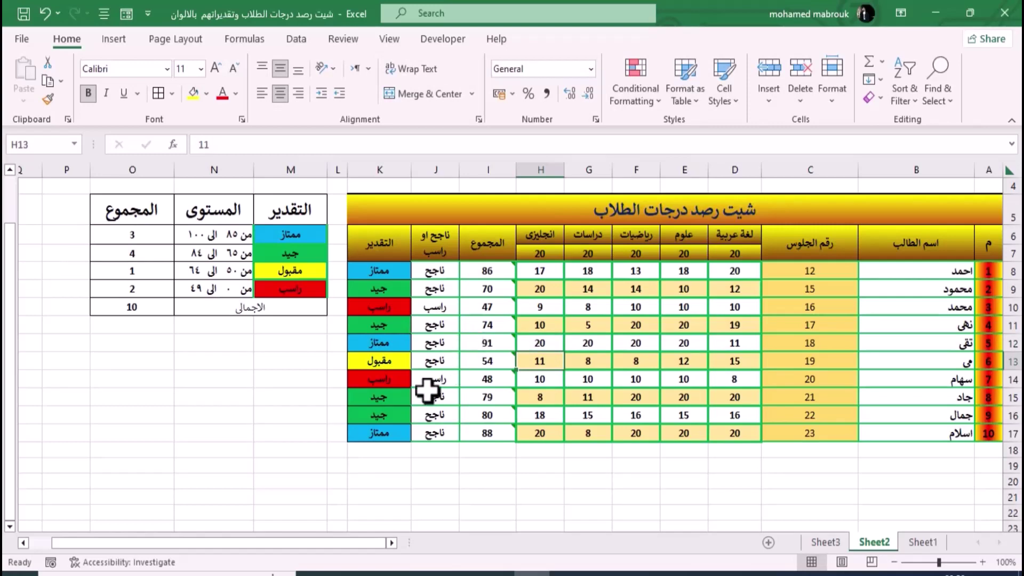
Step: Change row 15's انجليزي mark to 20, raising its total to 91 (ممتاز)
{"action": "left_click", "coordinate": [388, 401]}
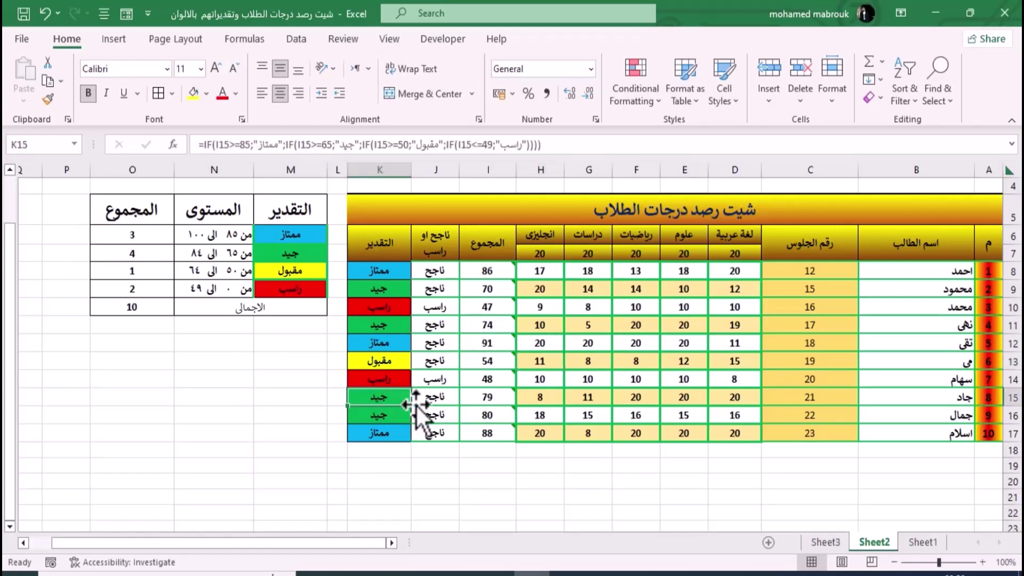
{"action": "left_click", "coordinate": [545, 400]}
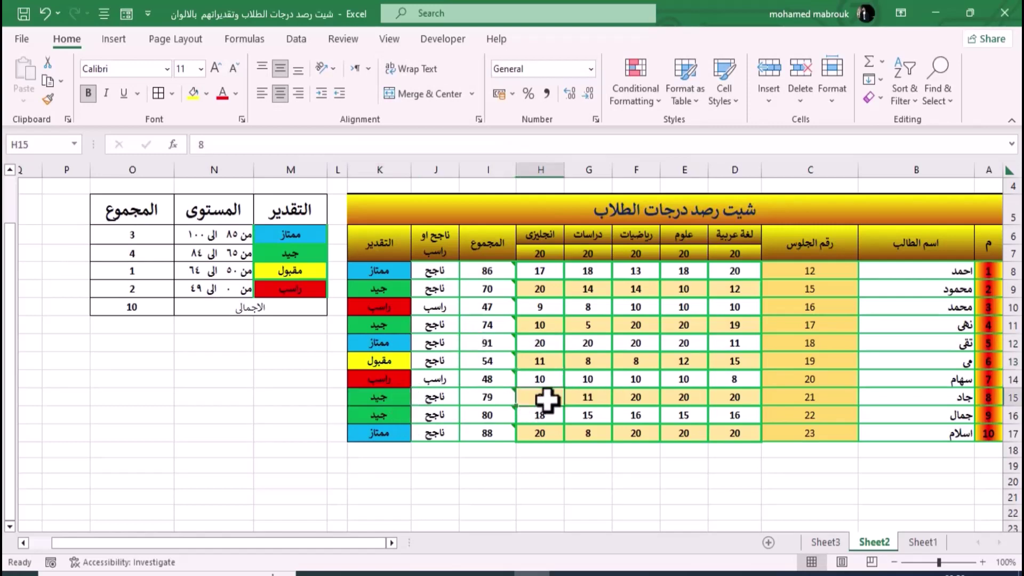
{"action": "type", "text": "20"}
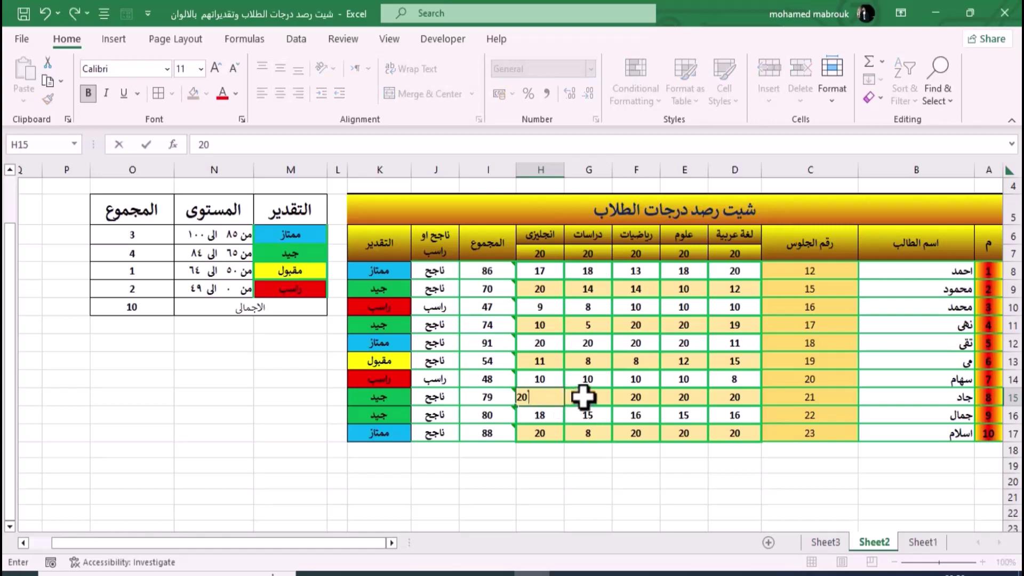
{"action": "left_click", "coordinate": [583, 396]}
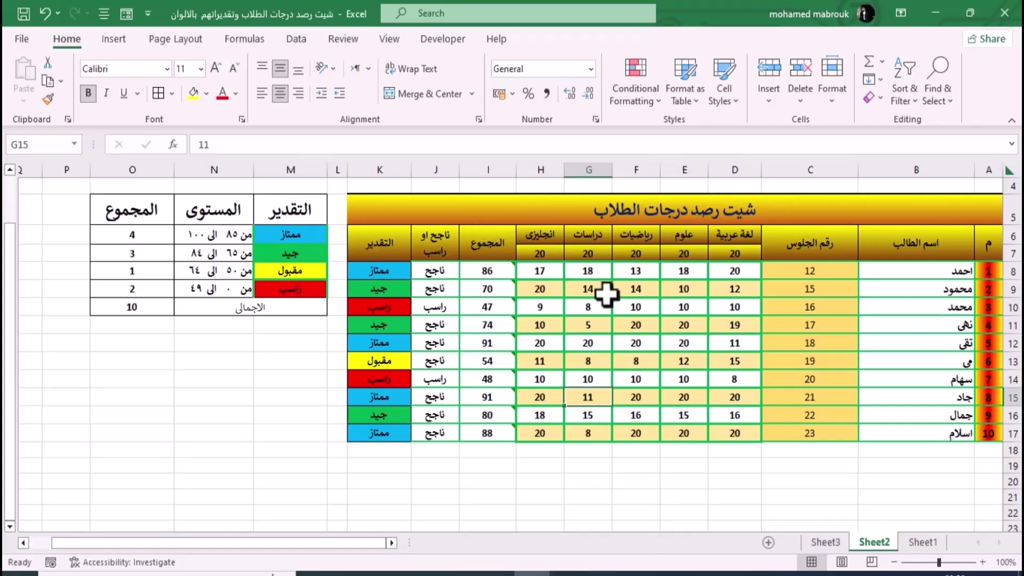
Step: Review the subject marks, المجموع, ناجح او راسب and التقدير columns
{"action": "left_click_drag", "start_coordinate": [745, 269], "coordinate": [536, 429]}
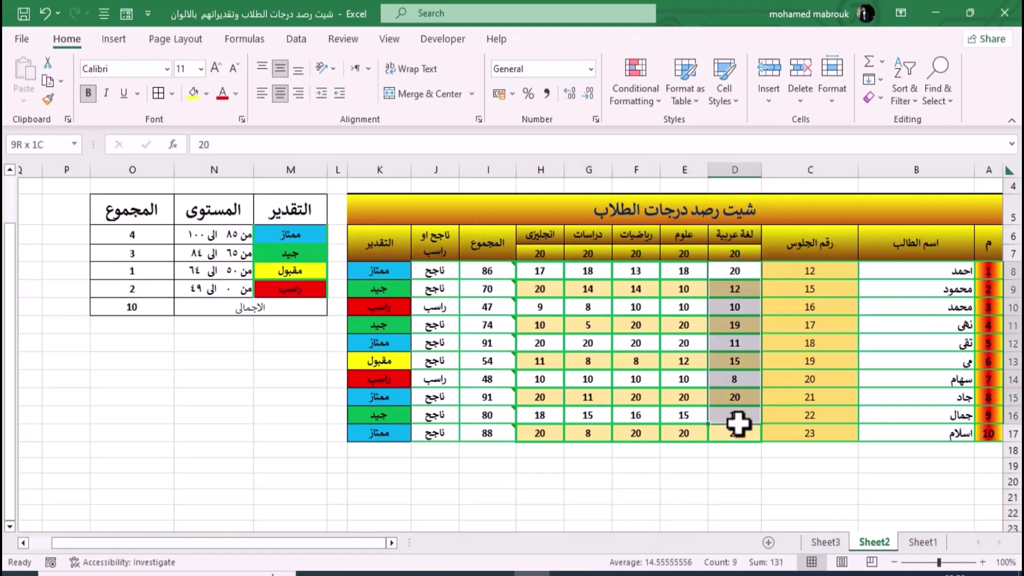
{"action": "left_click", "coordinate": [497, 247]}
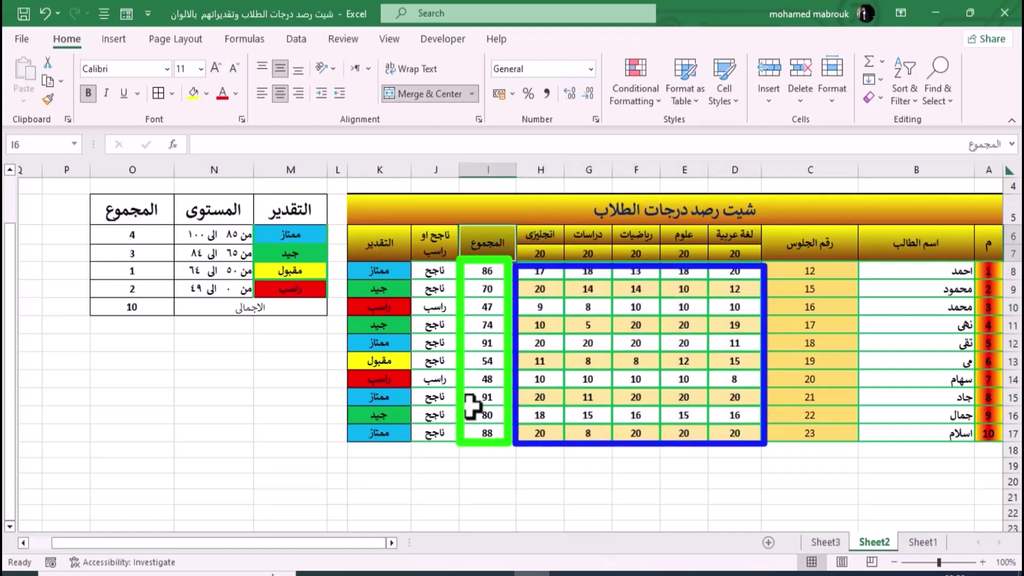
{"action": "left_click", "coordinate": [434, 243]}
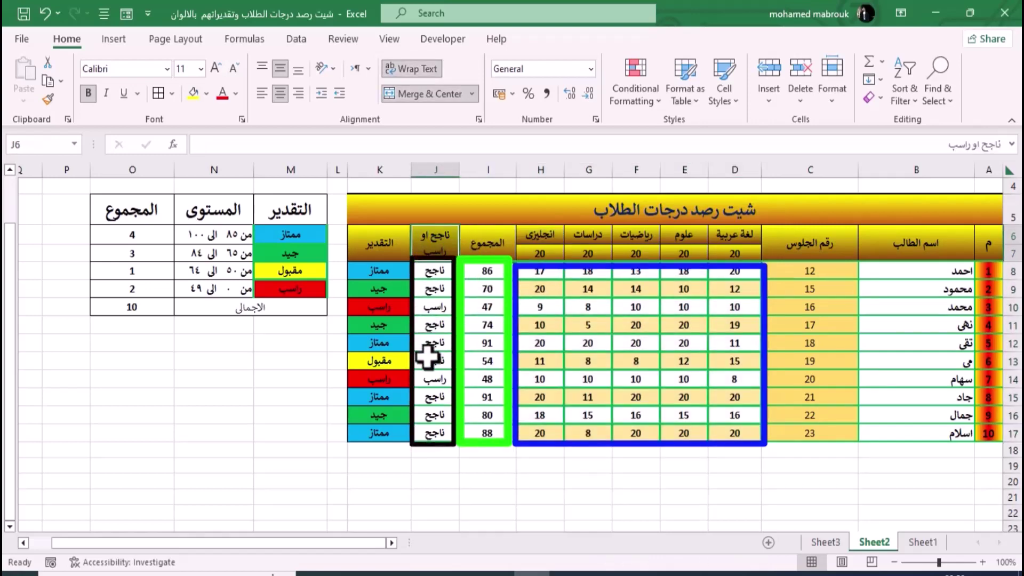
{"action": "left_click", "coordinate": [382, 246]}
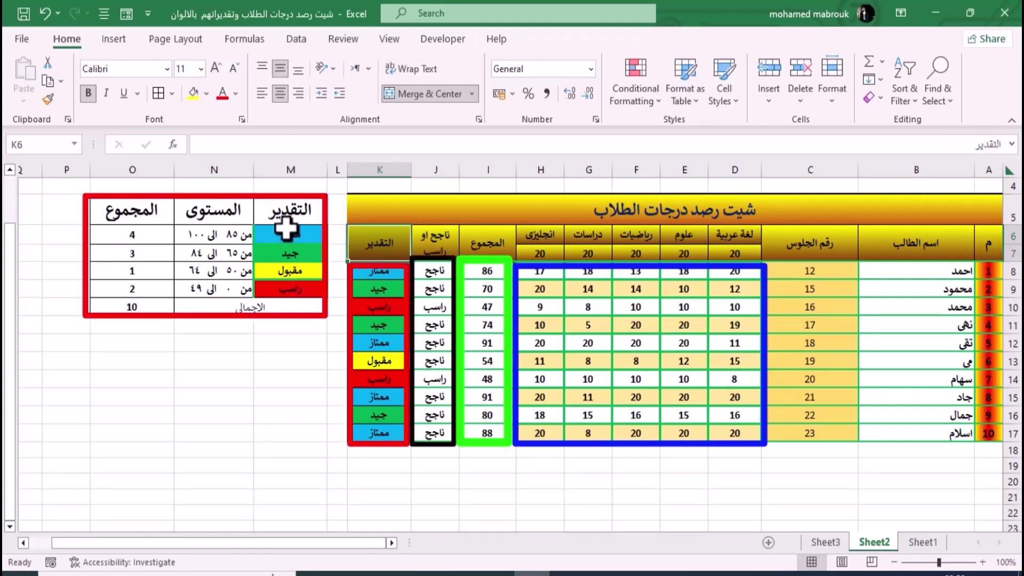
Step: Check the legend's COUNTIFS formulas, filling the جيد count formula down
{"action": "left_click_drag", "start_coordinate": [284, 232], "coordinate": [283, 287]}
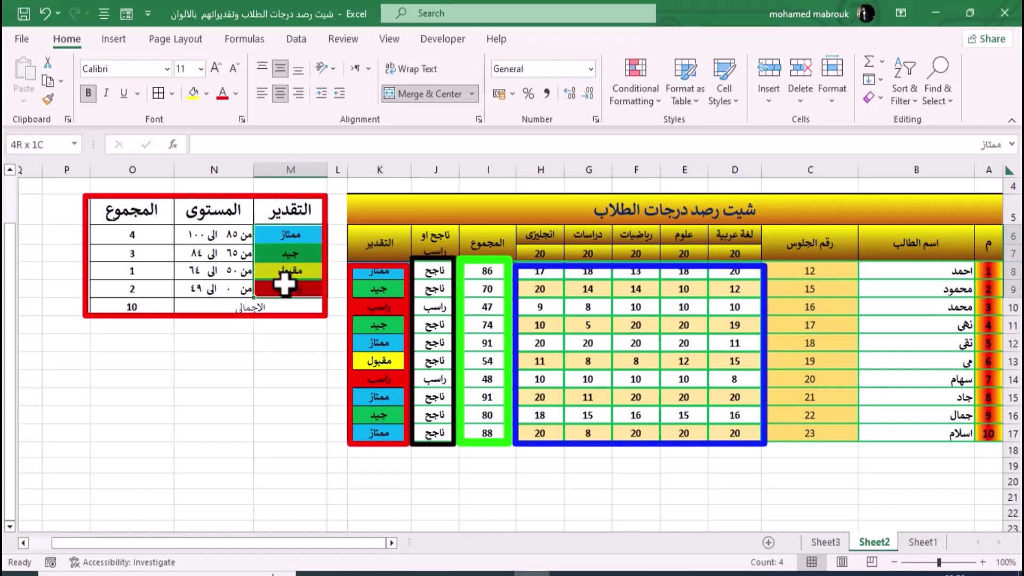
{"action": "left_click", "coordinate": [158, 240]}
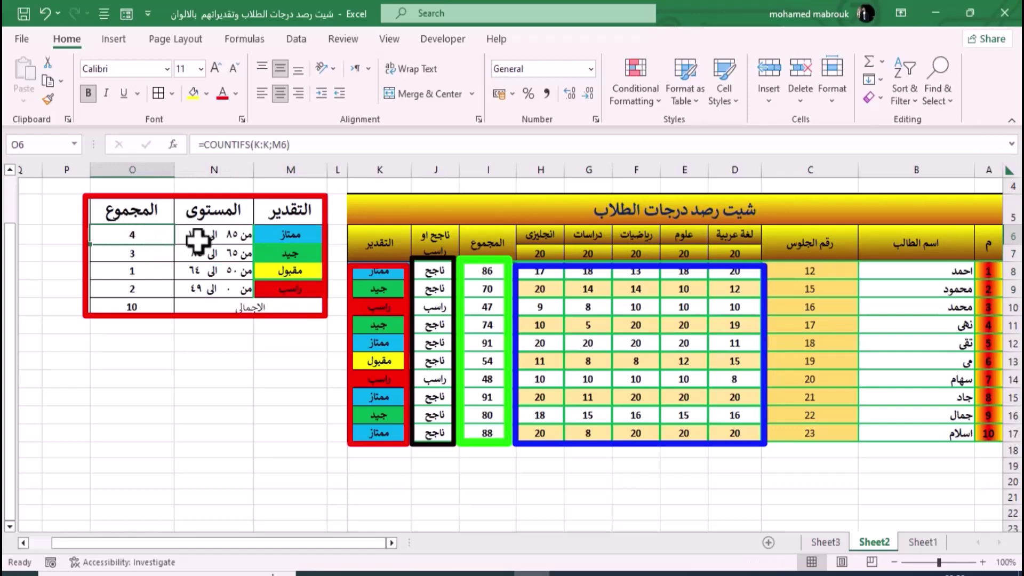
{"action": "left_click", "coordinate": [138, 252]}
{"action": "key", "text": "ctrl+d"}
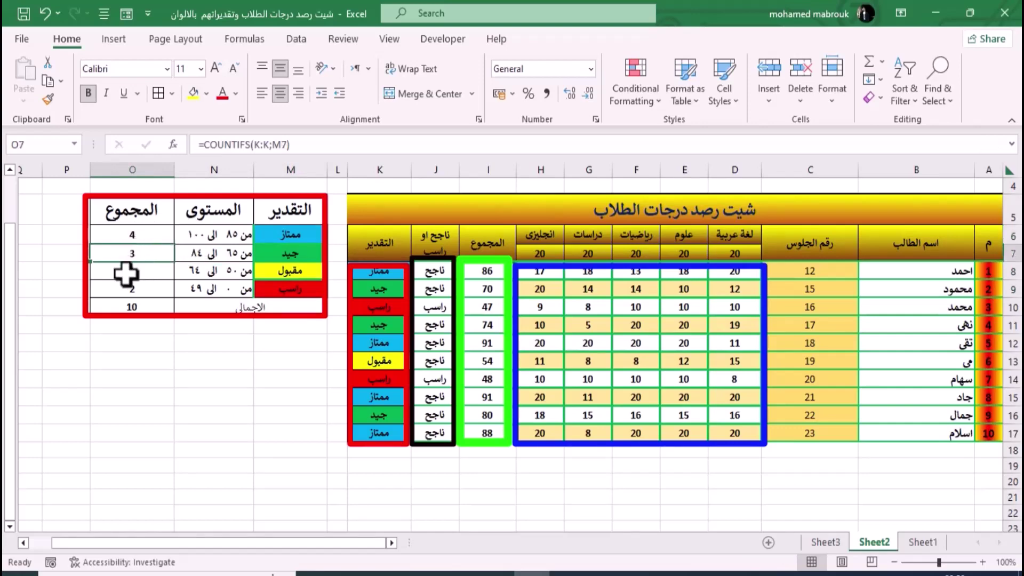
{"action": "left_click", "coordinate": [124, 272]}
{"action": "left_click", "coordinate": [132, 283]}
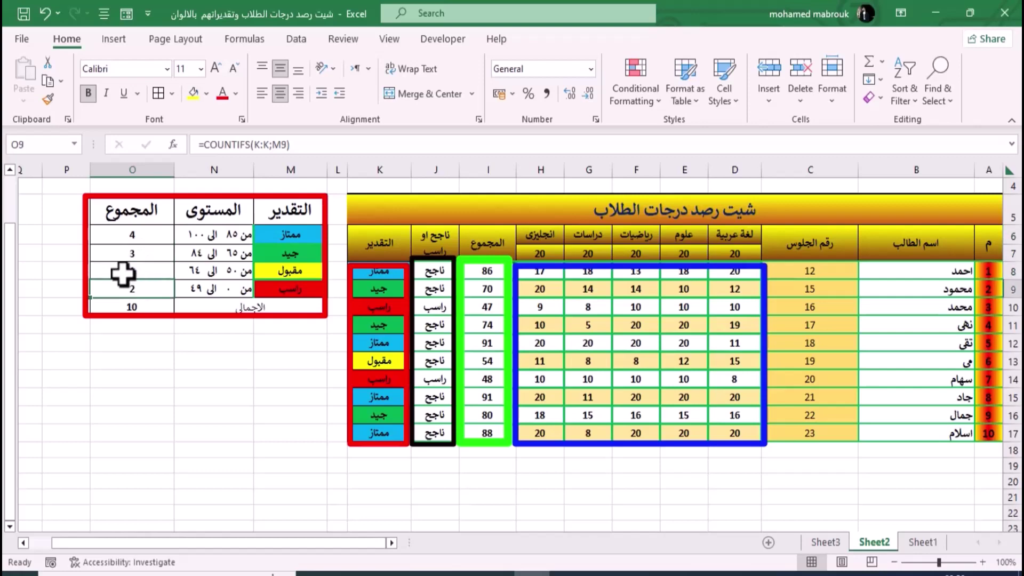
Step: Fill the ممتاز count cell (4) with light blue
{"action": "left_click", "coordinate": [139, 236]}
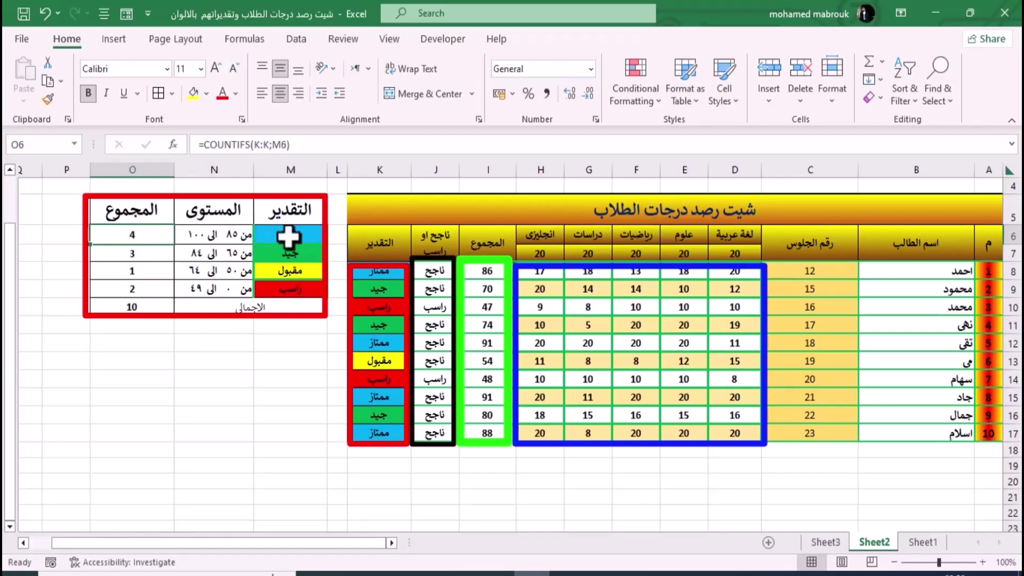
{"action": "left_click", "coordinate": [205, 93]}
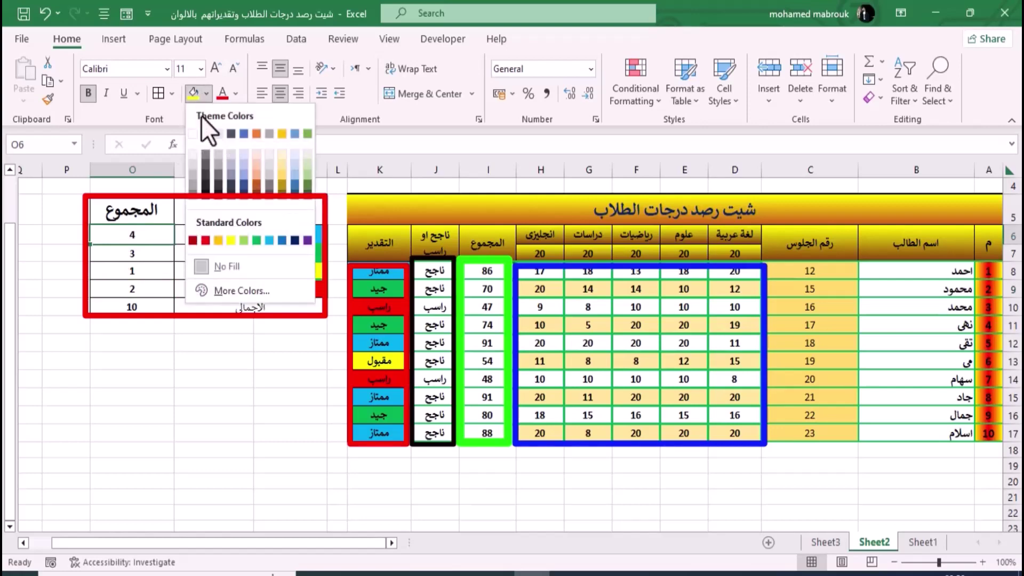
{"action": "left_click", "coordinate": [270, 240]}
{"action": "left_click", "coordinate": [143, 254]}
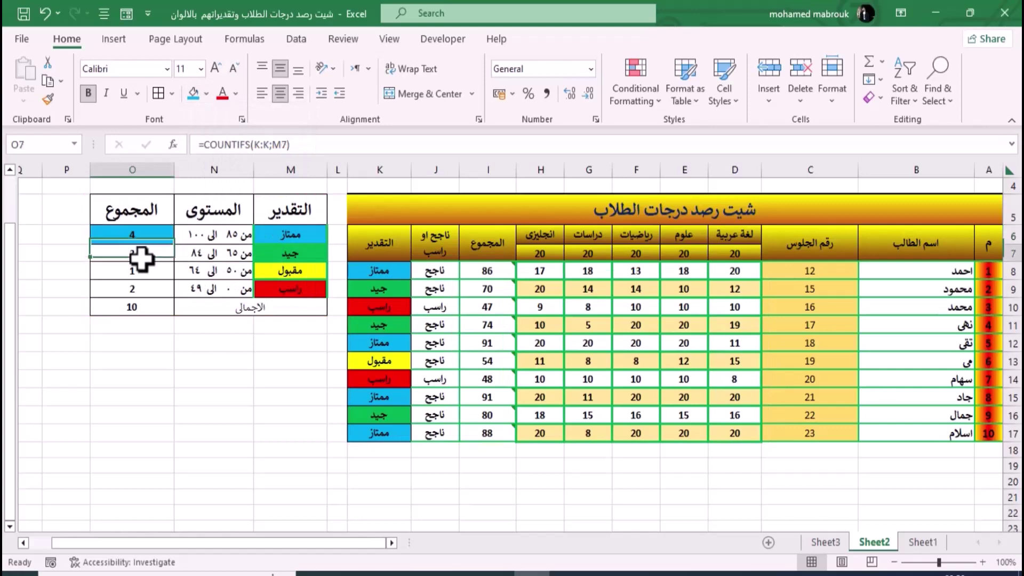
Step: Fill the جيد, مقبول and راسب counts green, yellow and red, then check the legend total
{"action": "left_click", "coordinate": [199, 97]}
{"action": "left_click", "coordinate": [204, 96]}
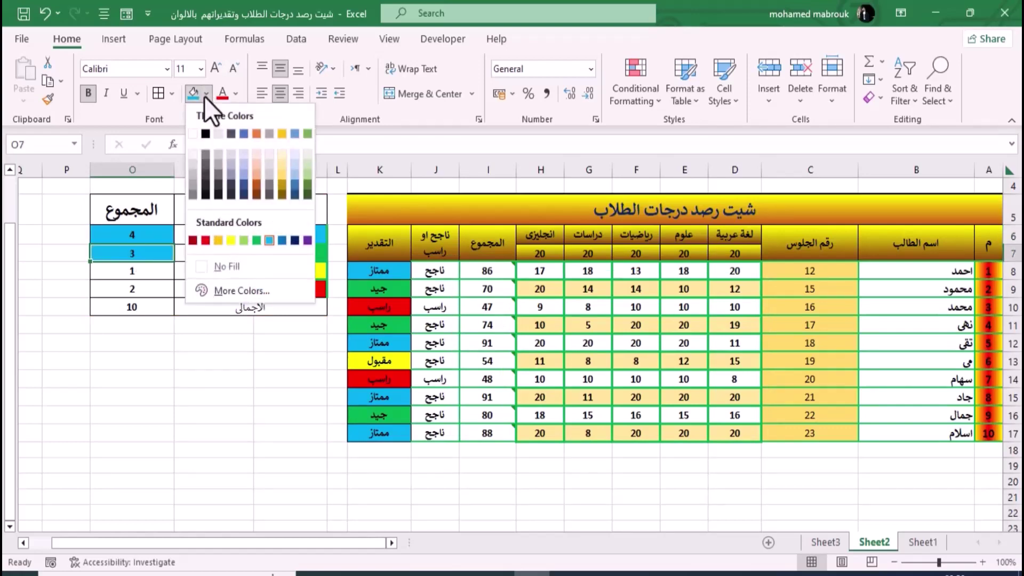
{"action": "left_click", "coordinate": [256, 241]}
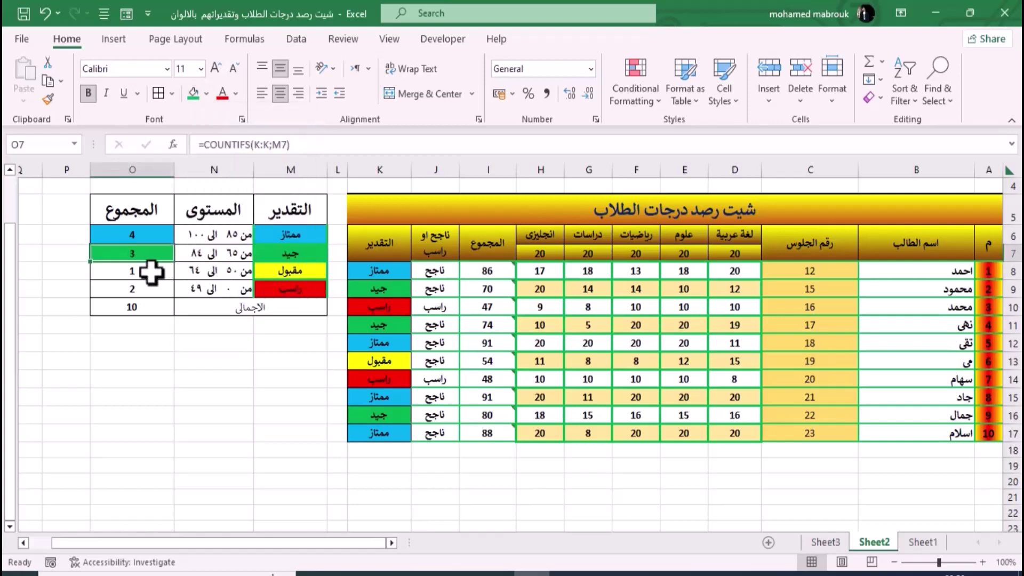
{"action": "left_click", "coordinate": [151, 272]}
{"action": "left_click", "coordinate": [206, 92]}
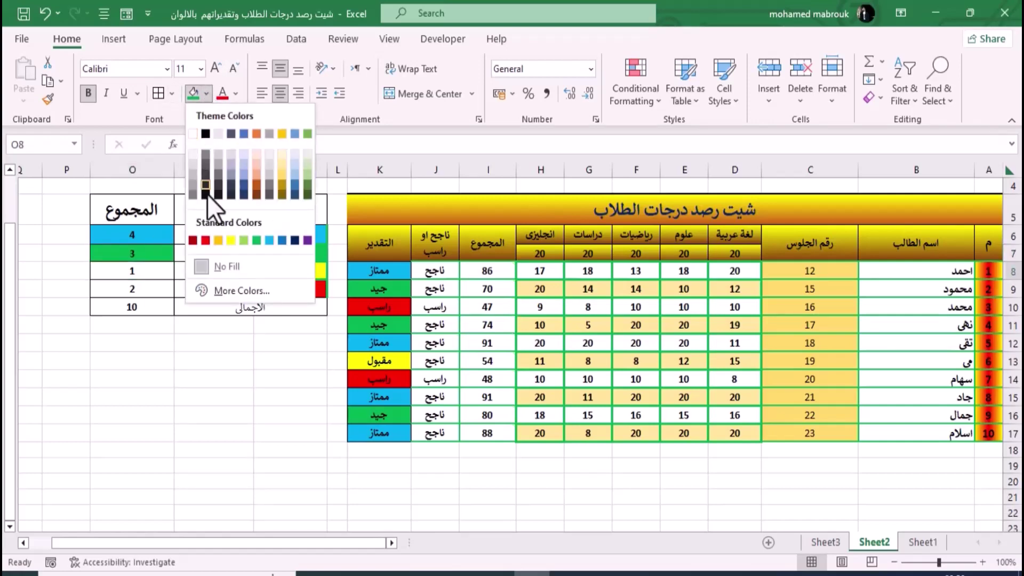
{"action": "left_click", "coordinate": [231, 241]}
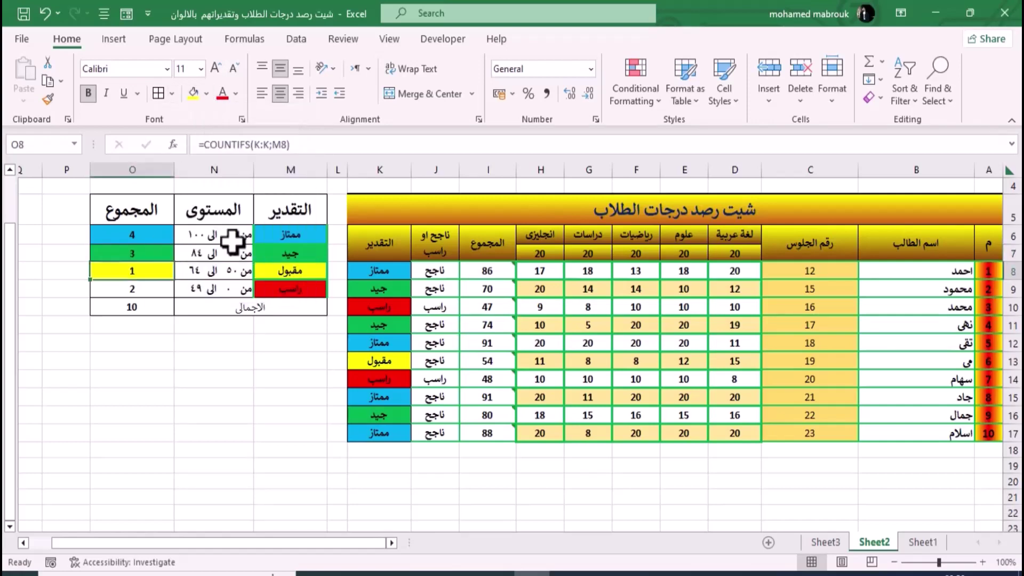
{"action": "left_click", "coordinate": [140, 289]}
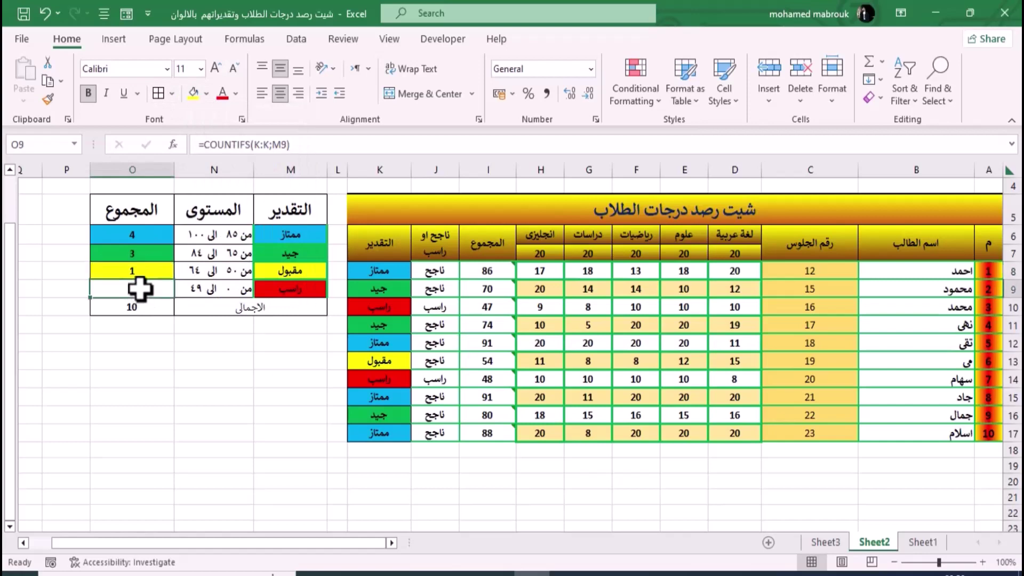
{"action": "left_click", "coordinate": [206, 93]}
{"action": "left_click", "coordinate": [208, 241]}
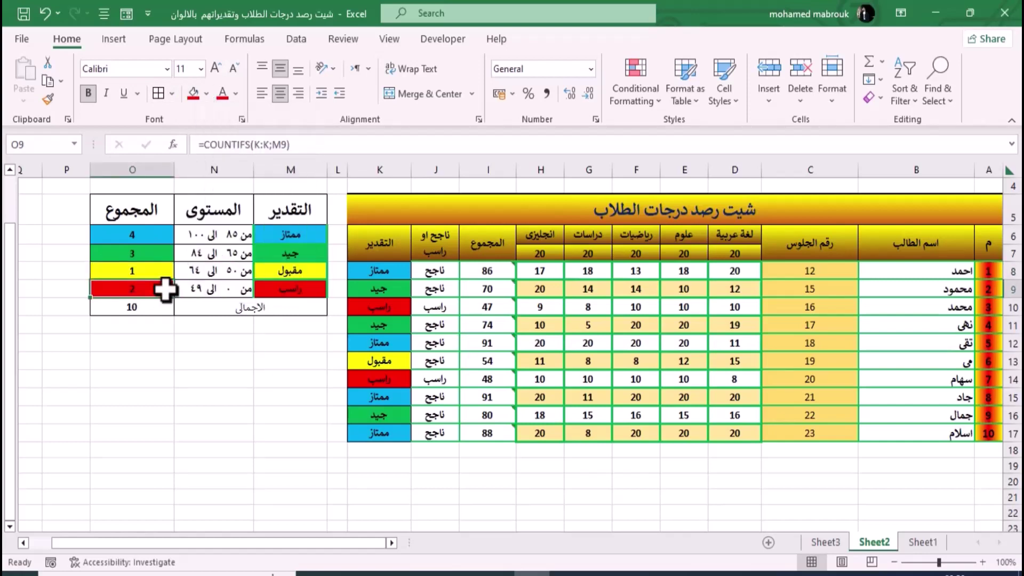
{"action": "left_click", "coordinate": [148, 307]}
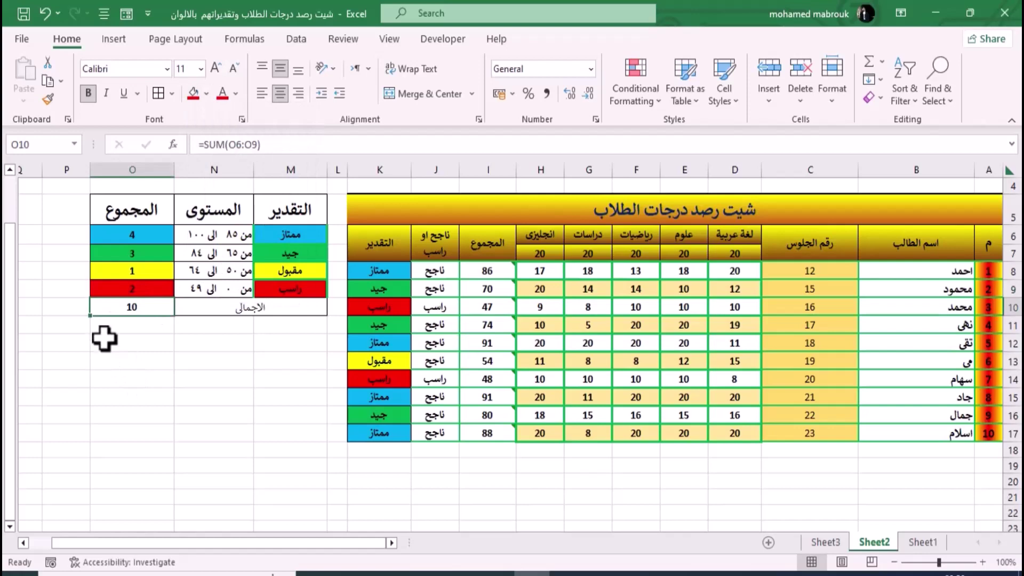
{"action": "left_click", "coordinate": [112, 270]}
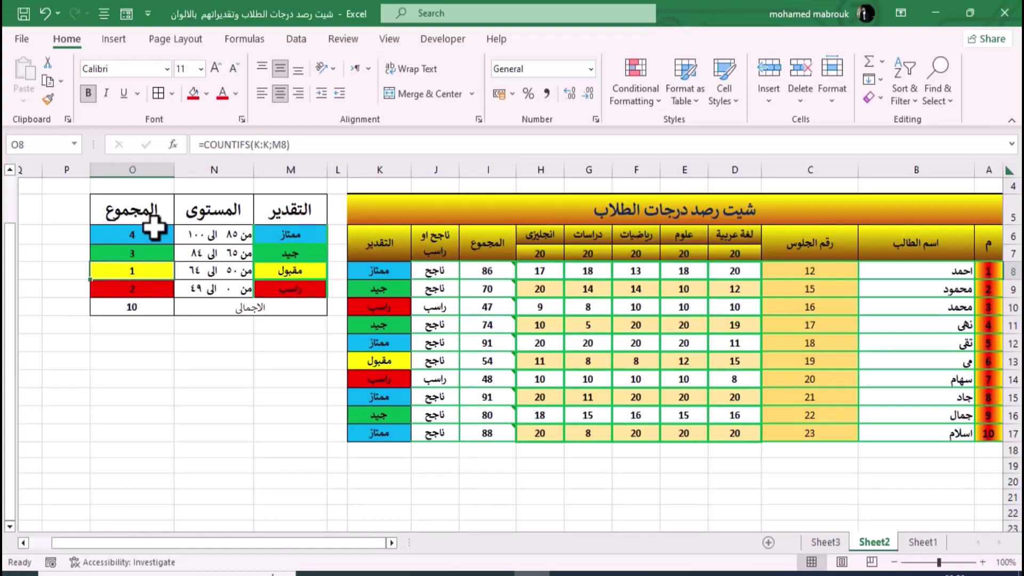
Step: Set row 12's English, studies, maths and science marks to 10, then check the مقبول count and total
{"action": "left_click", "coordinate": [548, 343]}
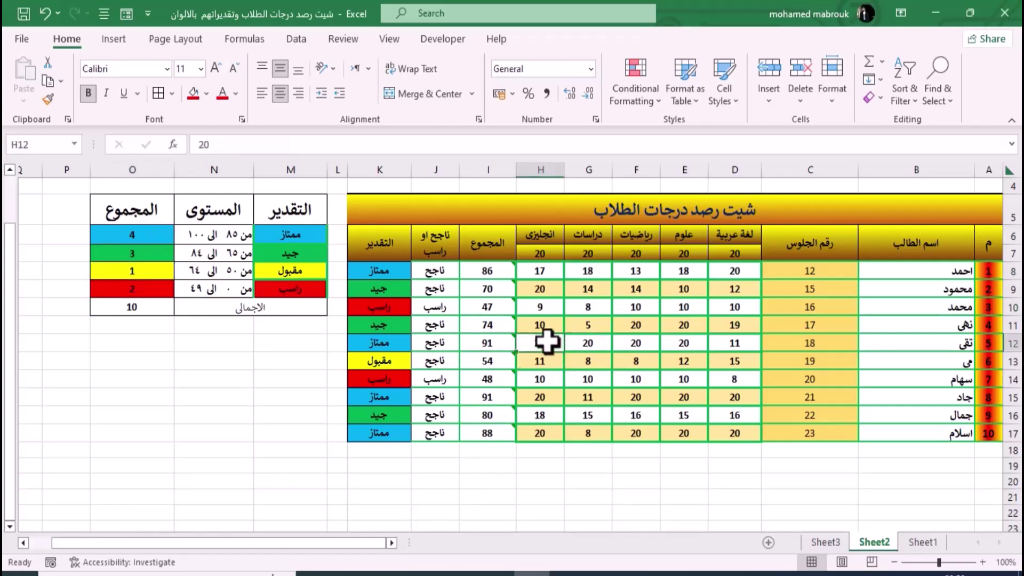
{"action": "type", "text": "10"}
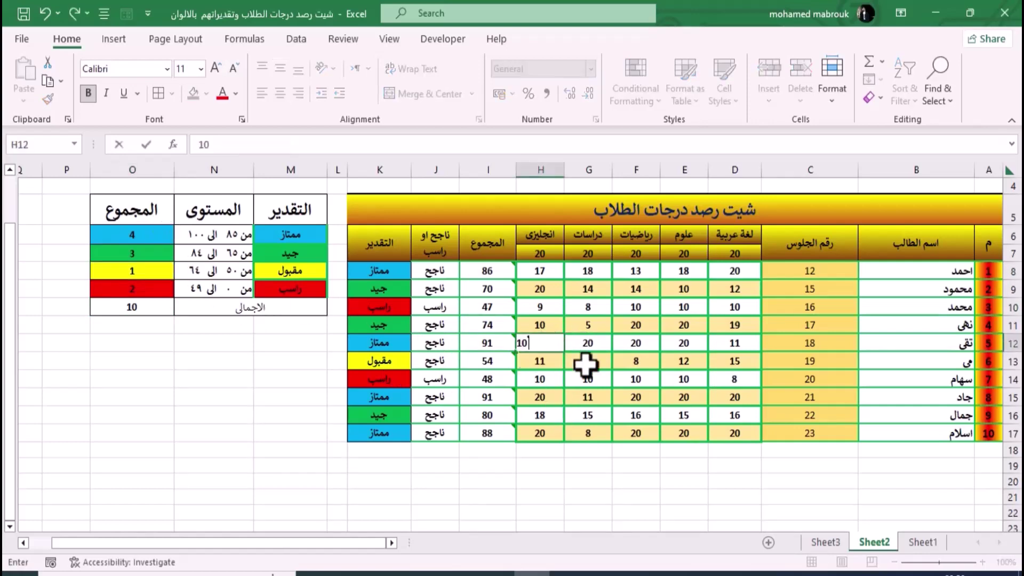
{"action": "left_click", "coordinate": [597, 338]}
{"action": "type", "text": "10"}
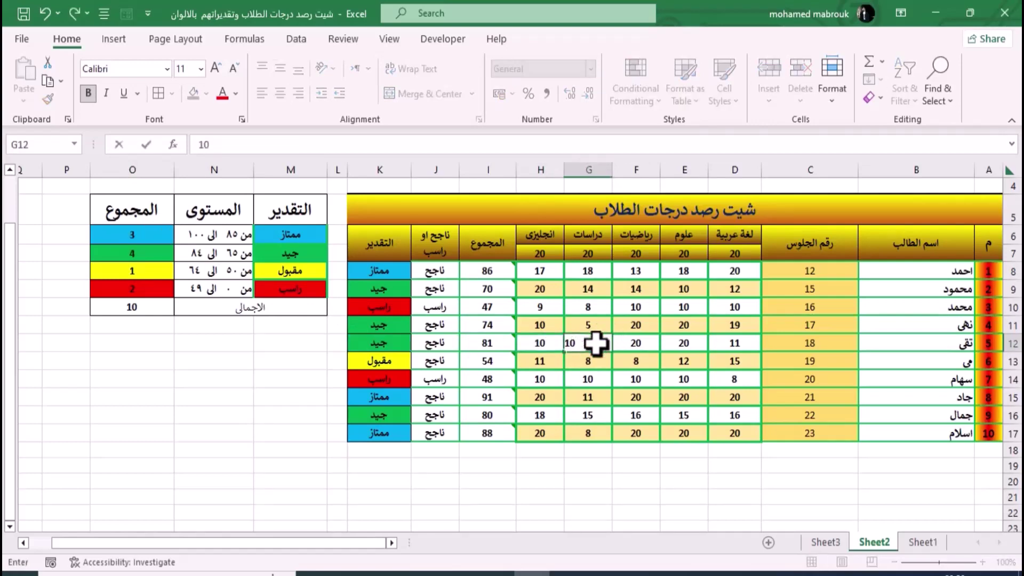
{"action": "left_click", "coordinate": [641, 345]}
{"action": "type", "text": "10"}
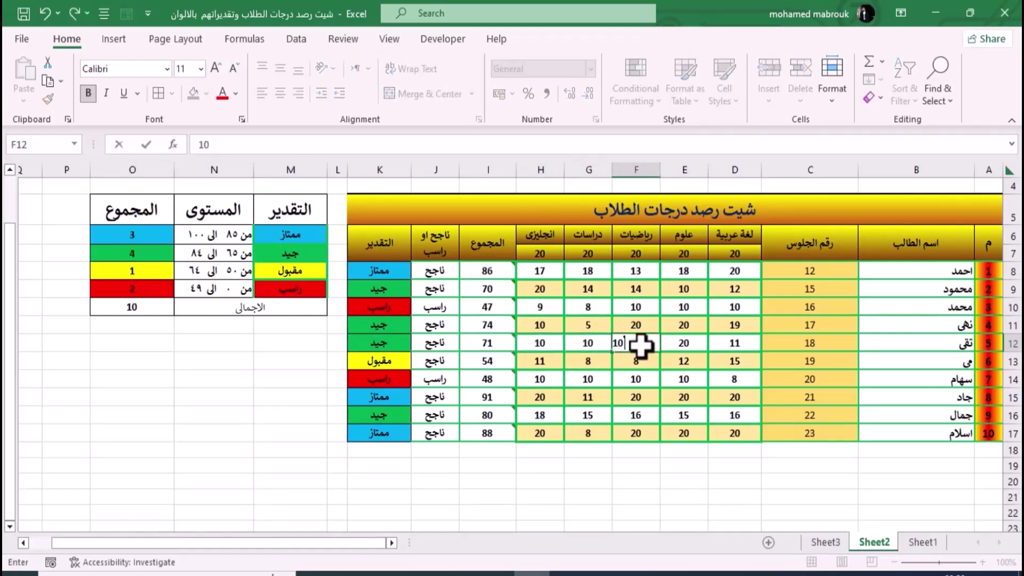
{"action": "left_click", "coordinate": [681, 344]}
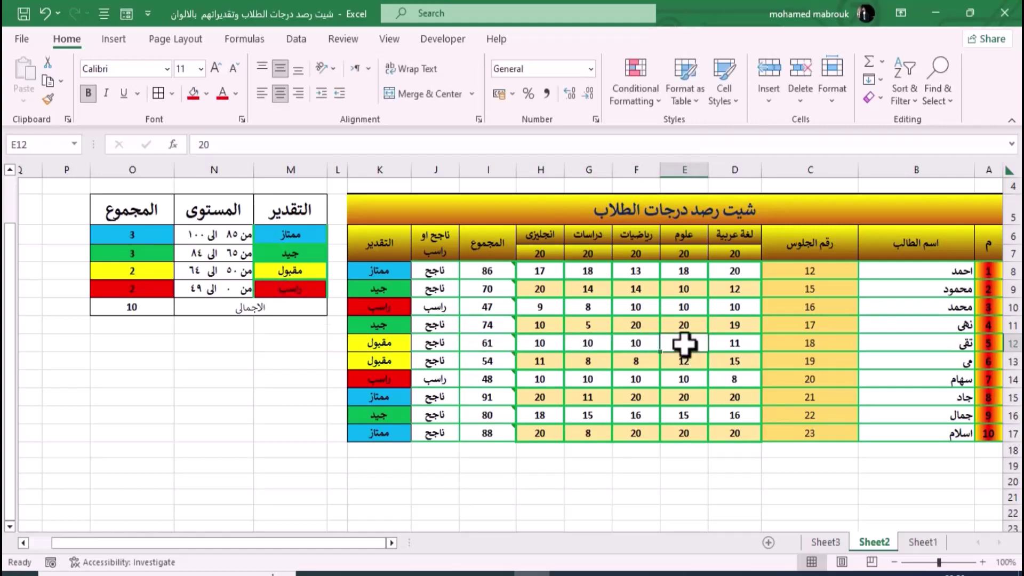
{"action": "type", "text": "1"}
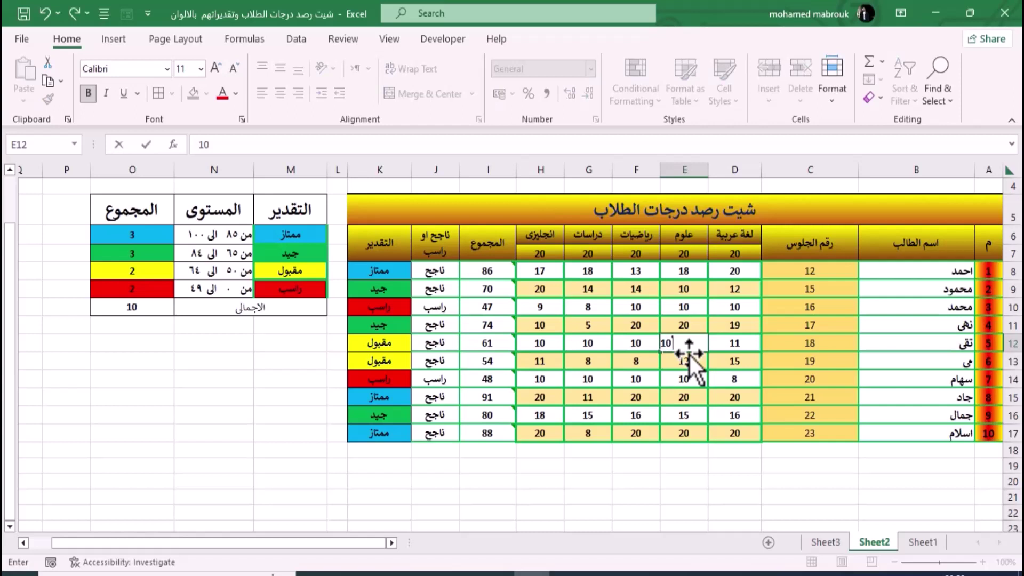
{"action": "key", "text": "Return"}
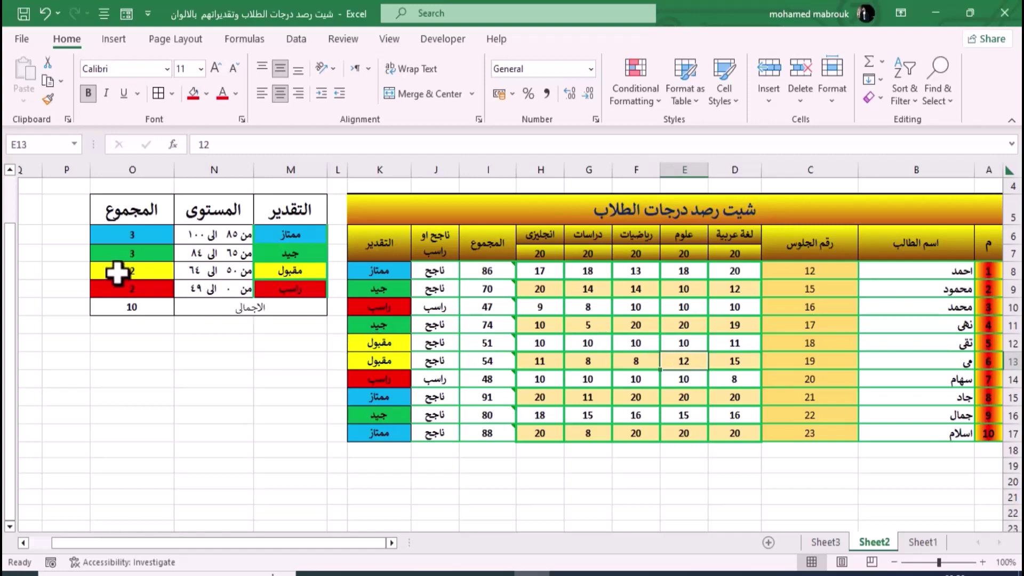
{"action": "left_click", "coordinate": [117, 272]}
{"action": "left_click", "coordinate": [126, 307]}
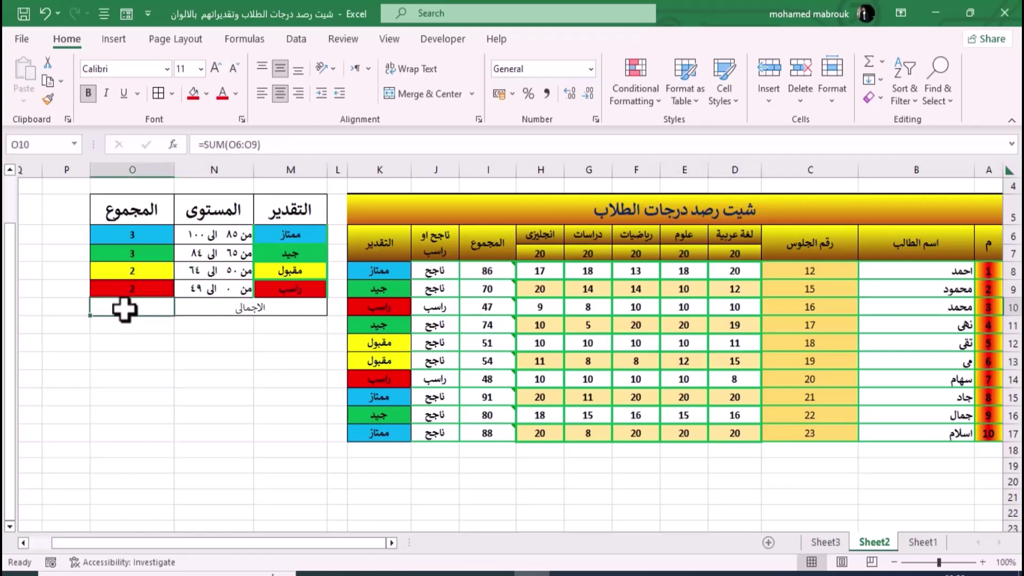
{"action": "left_click", "coordinate": [998, 448]}
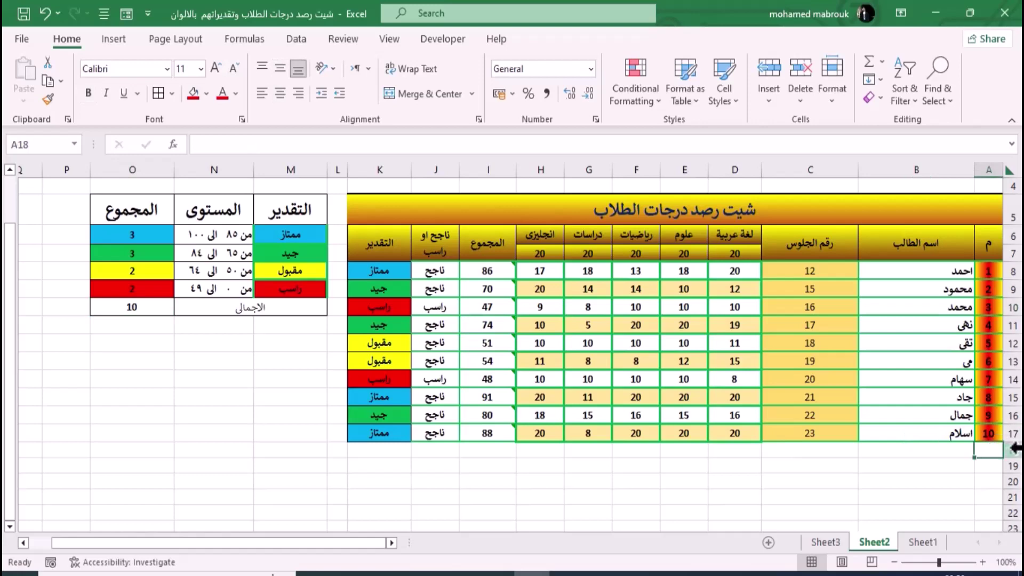
Step: Copy the last student's row into row 18 and confirm the legend total reads 11
{"action": "left_click", "coordinate": [1014, 449]}
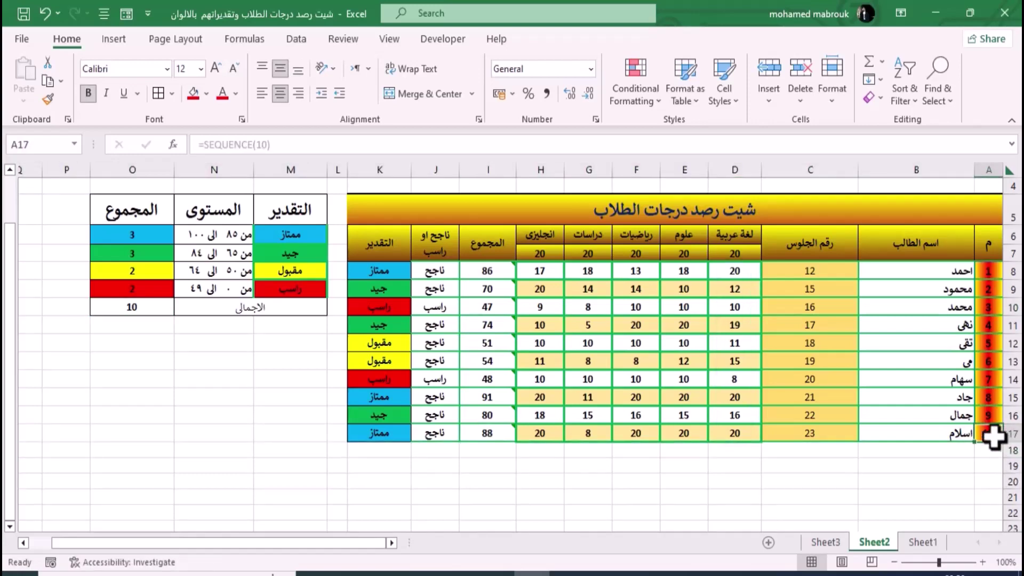
{"action": "mouse_move", "coordinate": [999, 434]}
{"action": "left_mouse_down"}
{"action": "mouse_move", "coordinate": [456, 423]}
{"action": "mouse_move", "coordinate": [354, 433]}
{"action": "left_mouse_up"}
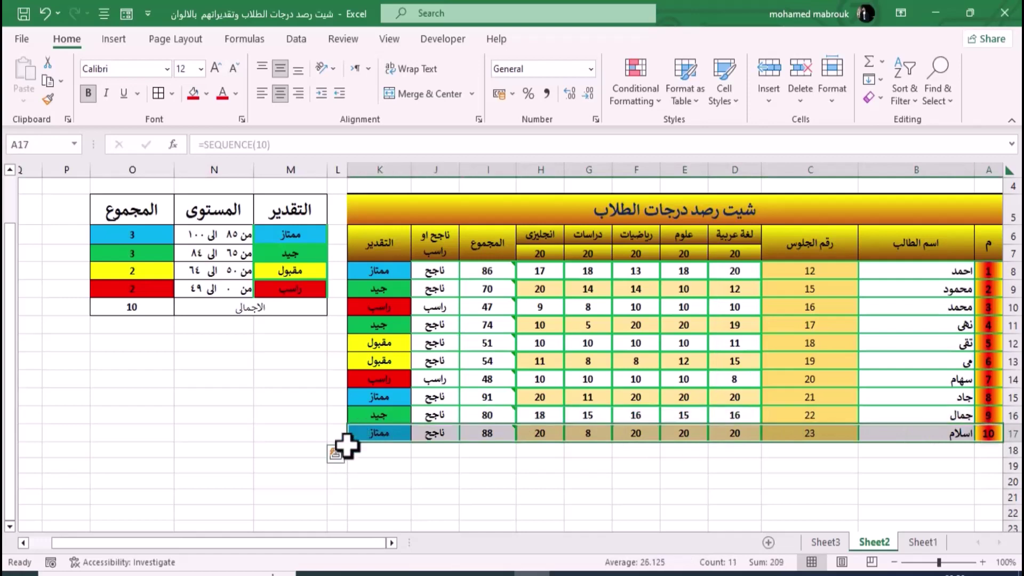
{"action": "key", "text": "ctrl+c"}
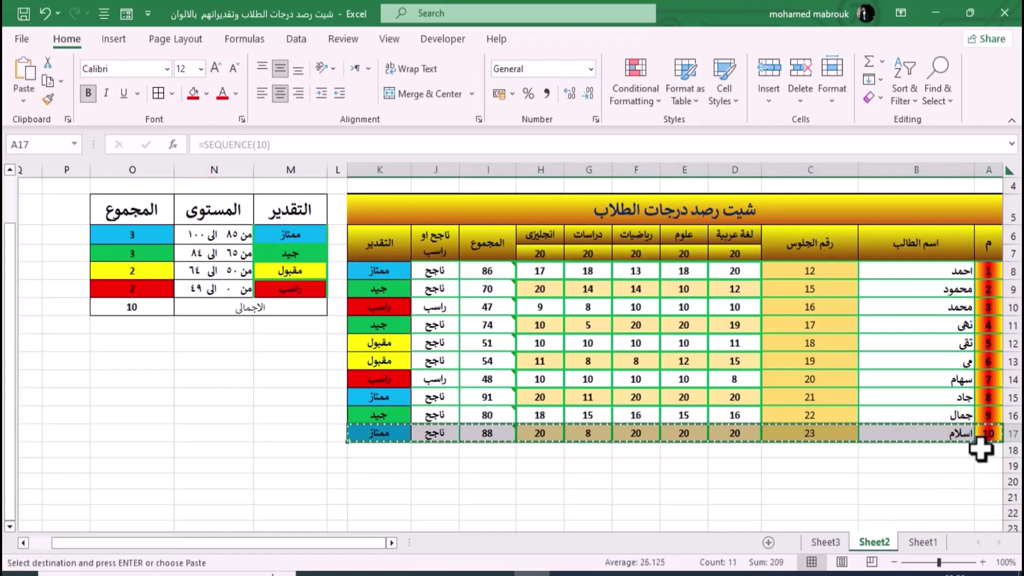
{"action": "left_click", "coordinate": [980, 449]}
{"action": "key", "text": "ctrl+v"}
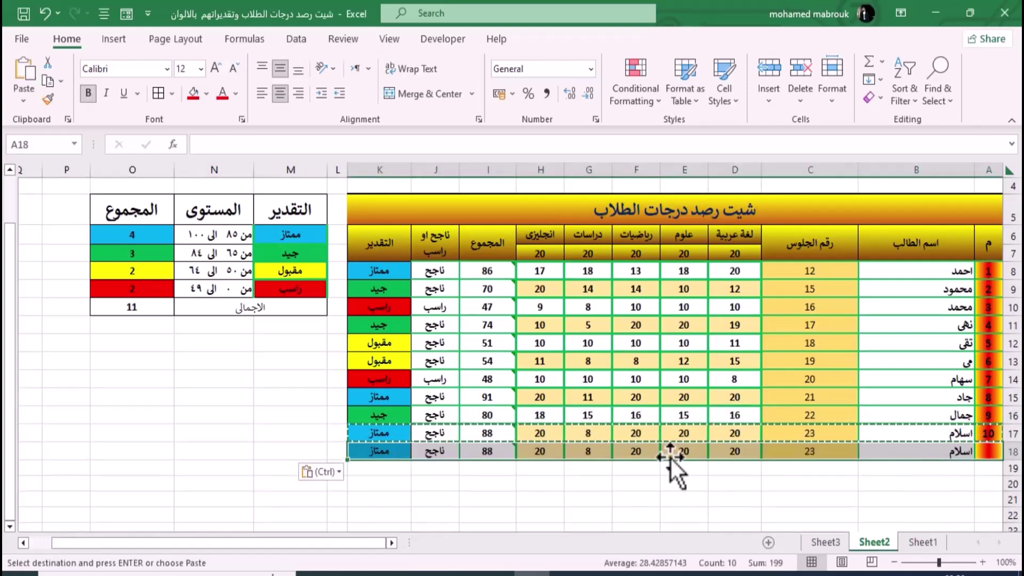
{"action": "left_click", "coordinate": [147, 308]}
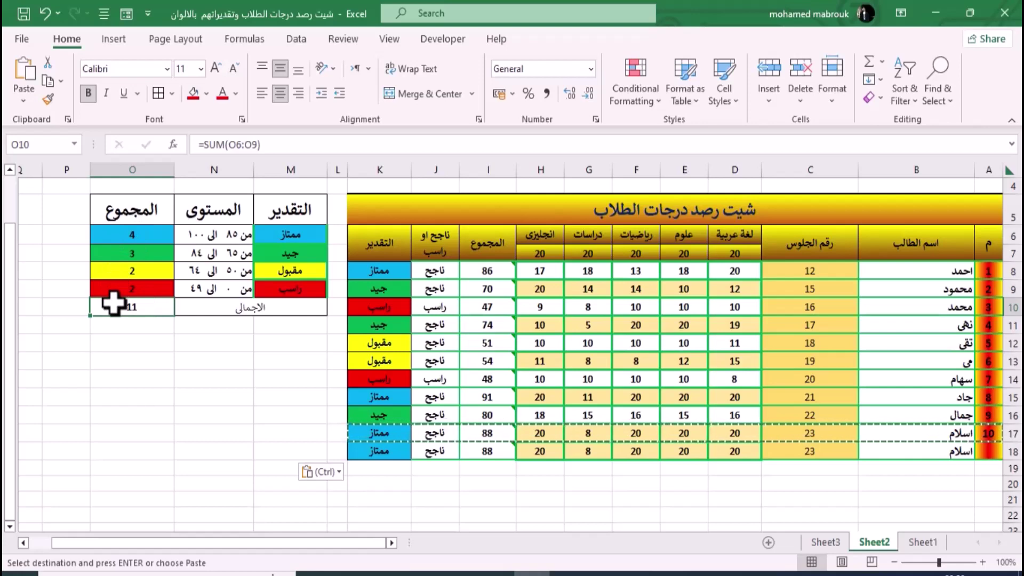
Step: Inspect the grade formulas and the missing serial number in the new row 18
{"action": "left_click", "coordinate": [517, 450]}
{"action": "left_click", "coordinate": [373, 270]}
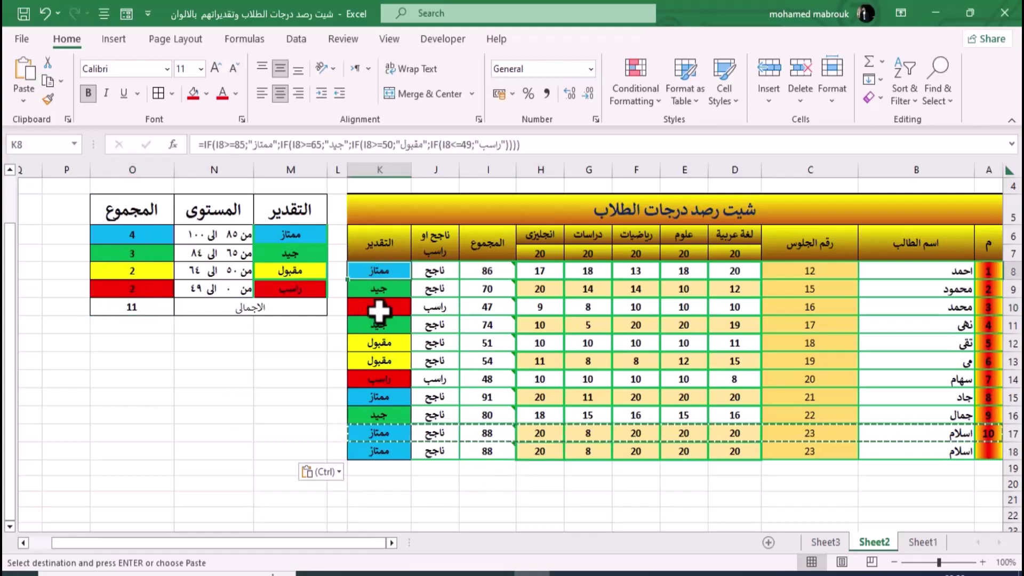
{"action": "left_click", "coordinate": [373, 396]}
{"action": "left_click", "coordinate": [376, 434]}
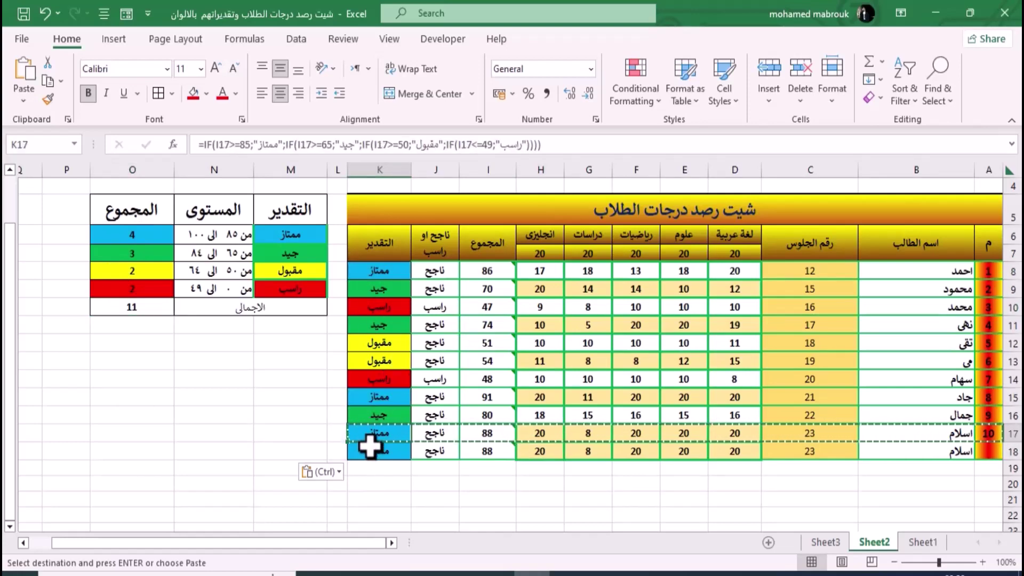
{"action": "left_click", "coordinate": [373, 450]}
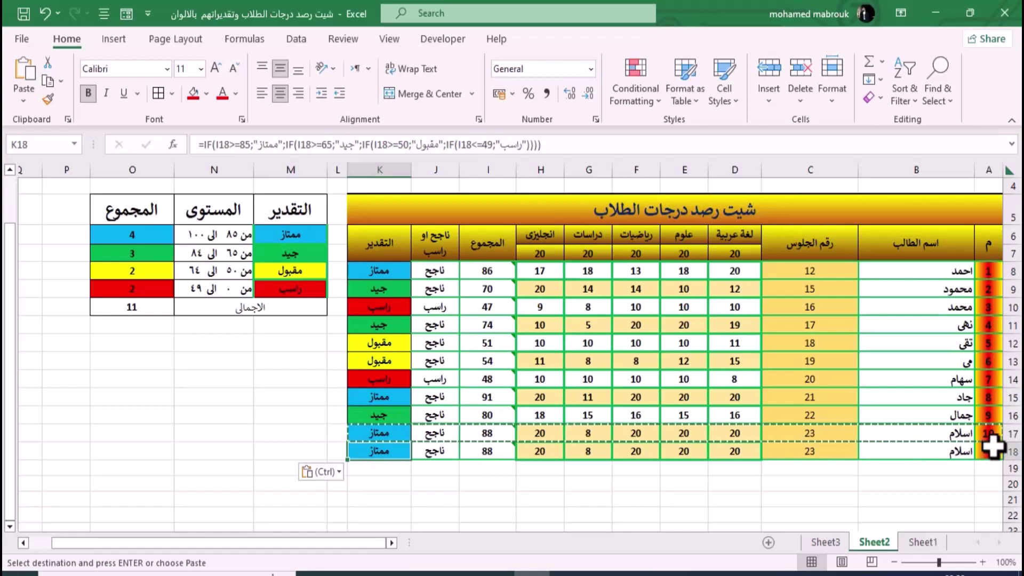
{"action": "left_click", "coordinate": [989, 376]}
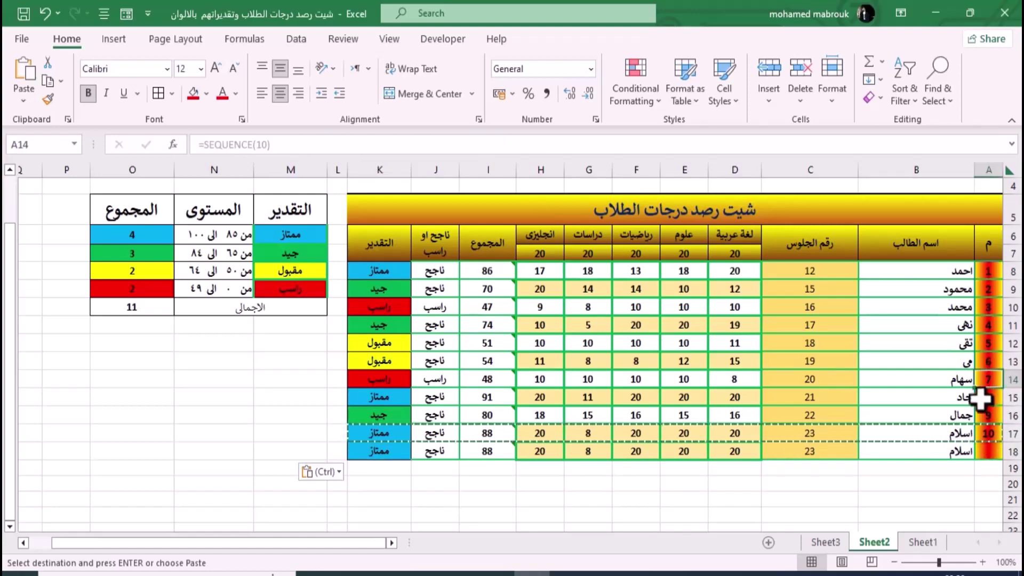
{"action": "left_click", "coordinate": [988, 451]}
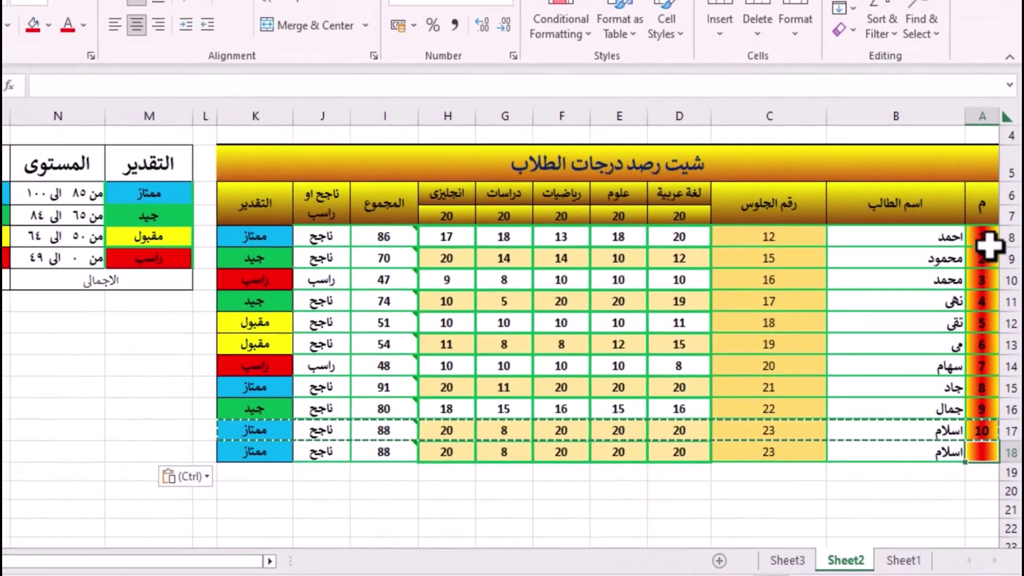
Step: Change the serial-number formula in A8 to =SEQUENCE(20)
{"action": "left_click", "coordinate": [988, 234]}
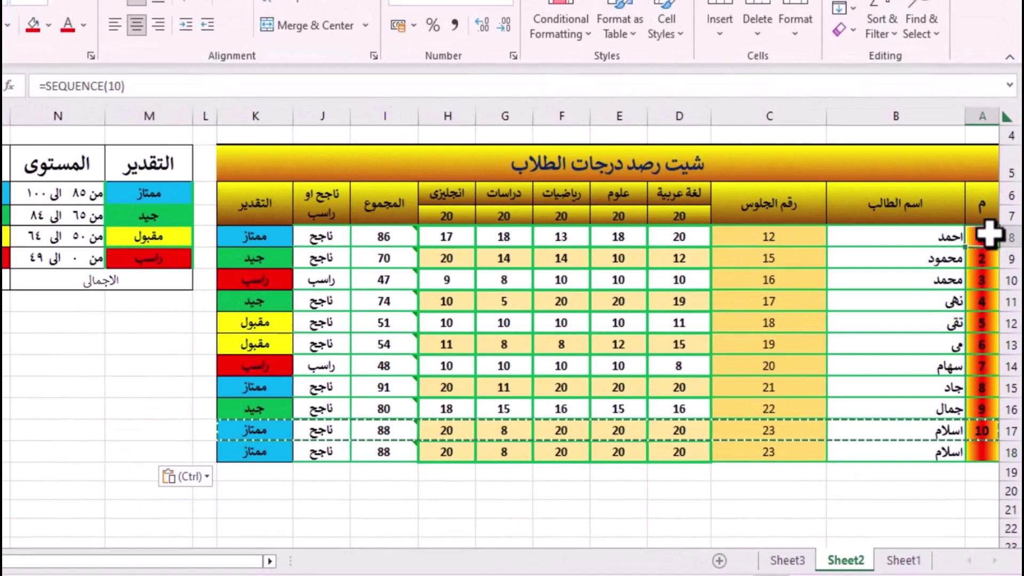
{"action": "left_click", "coordinate": [111, 86]}
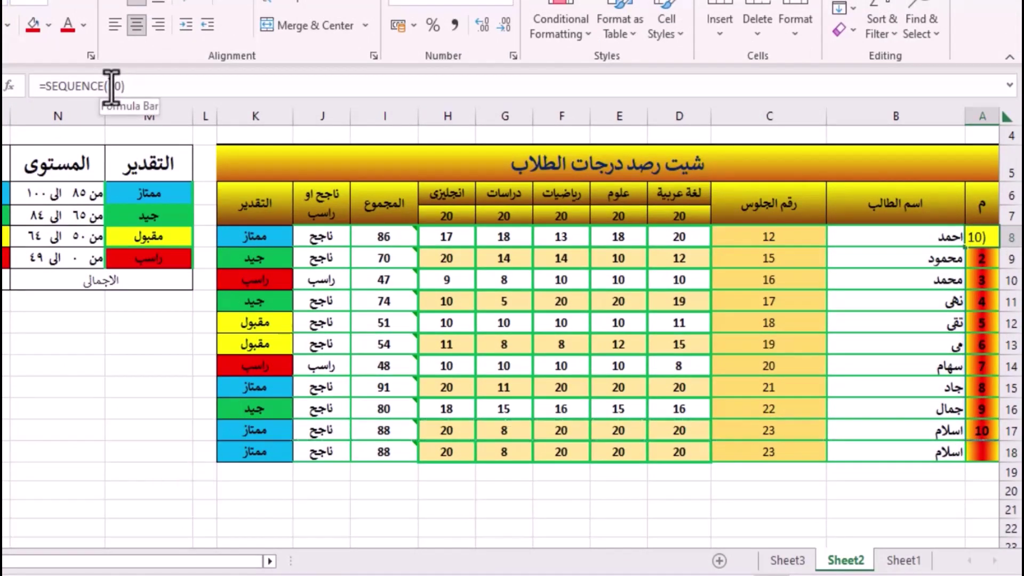
{"action": "left_click", "coordinate": [114, 86]}
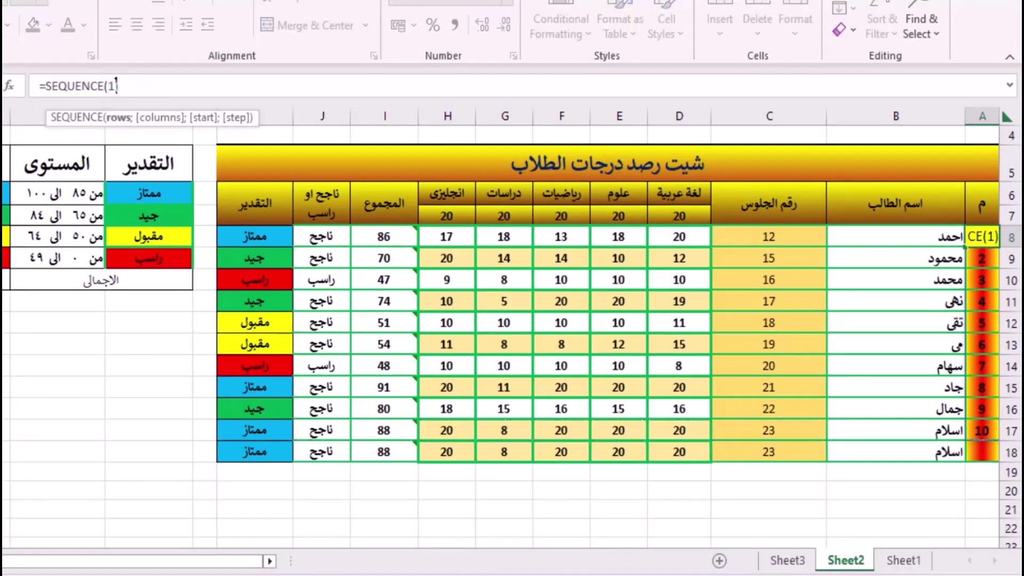
{"action": "type", "text": "1"}
{"action": "key", "text": "Return"}
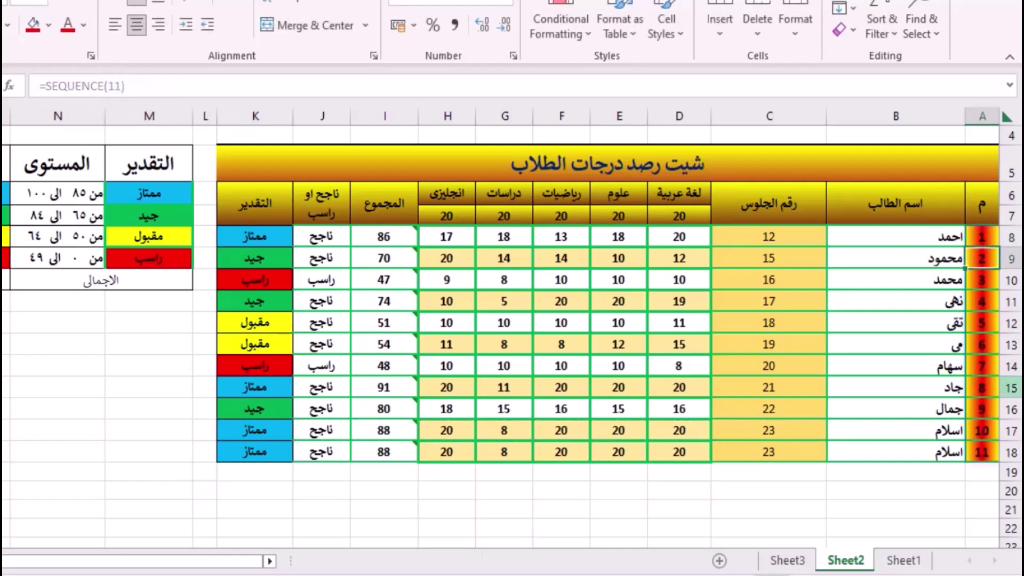
{"action": "left_click", "coordinate": [758, 412]}
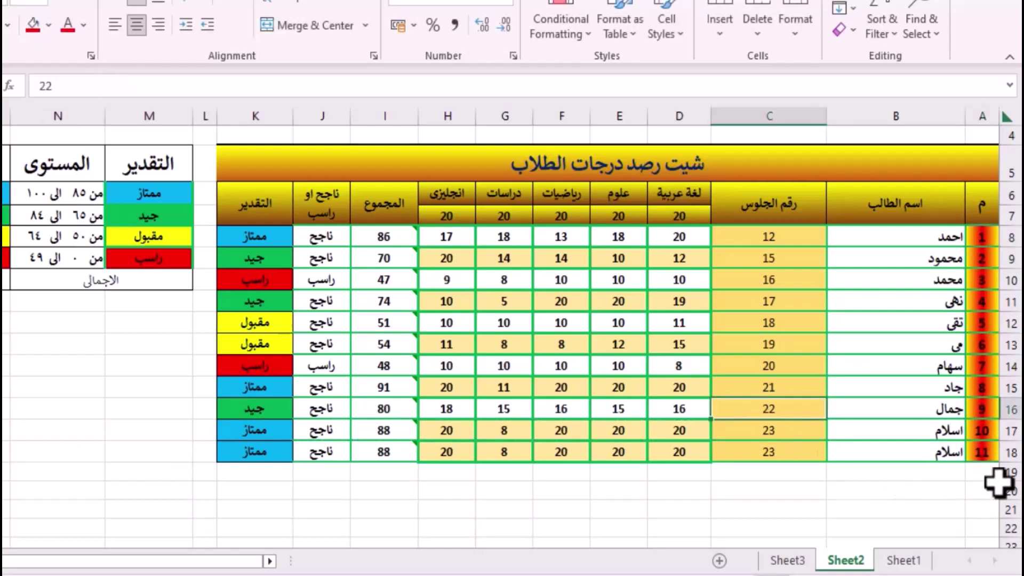
{"action": "left_click", "coordinate": [941, 237]}
{"action": "left_click", "coordinate": [980, 238]}
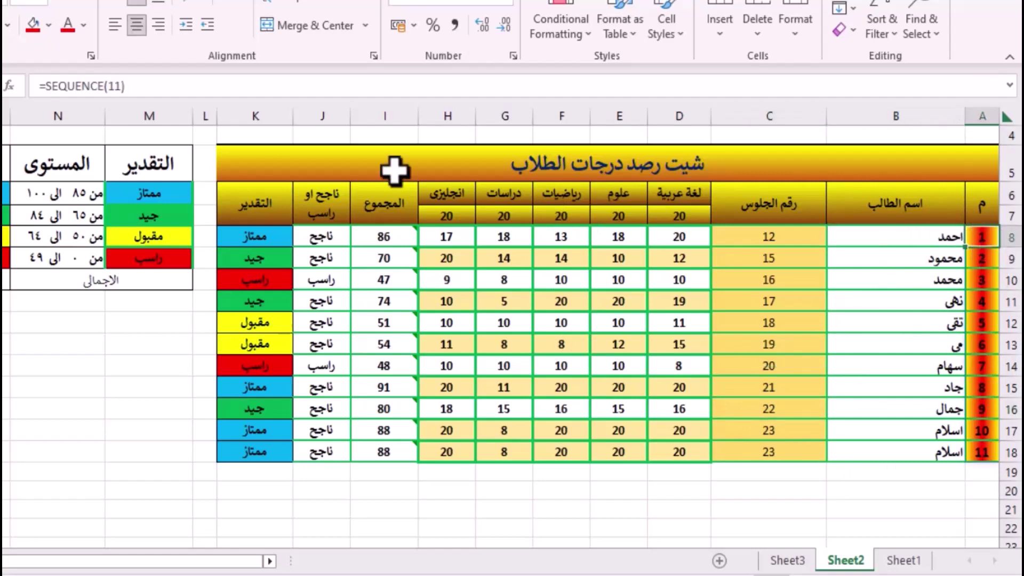
{"action": "double_click", "coordinate": [109, 85]}
{"action": "type", "text": "20"}
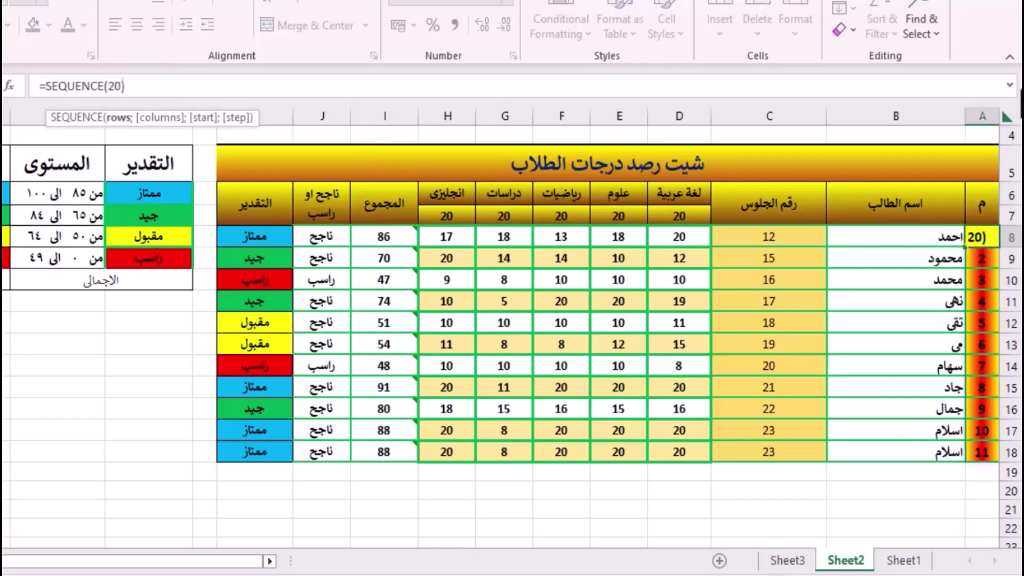
{"action": "key", "text": "Return"}
Step: Copy the سهام student row B14:K14 and paste it into rows 19–27
{"action": "scroll", "coordinate": [950, 263], "scroll_direction": "down", "scroll_amount": 4}
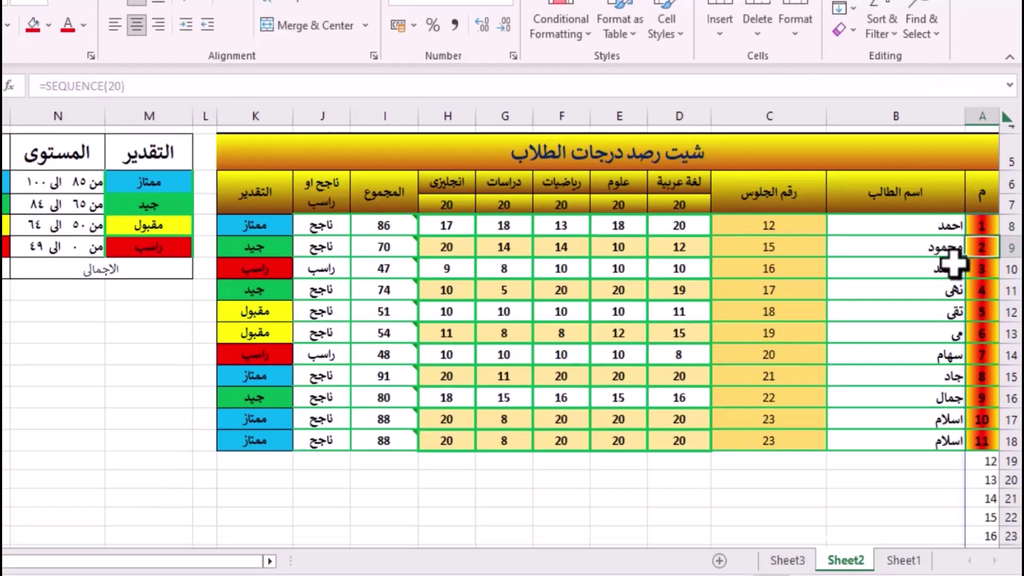
{"action": "scroll", "coordinate": [955, 290], "scroll_direction": "up", "scroll_amount": 3}
{"action": "scroll", "coordinate": [951, 290], "scroll_direction": "down", "scroll_amount": 1}
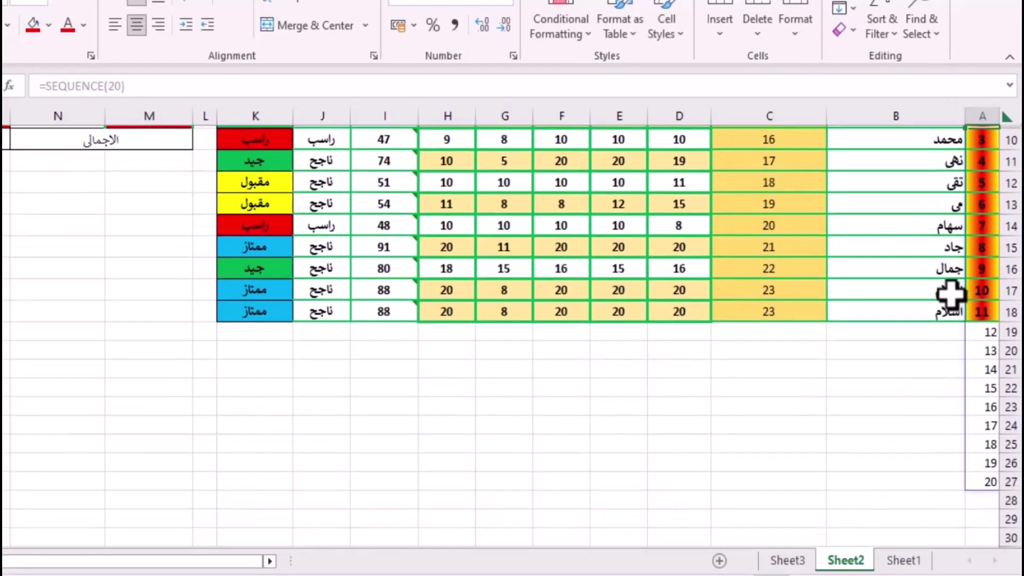
{"action": "left_click_drag", "start_coordinate": [948, 312], "coordinate": [377, 317]}
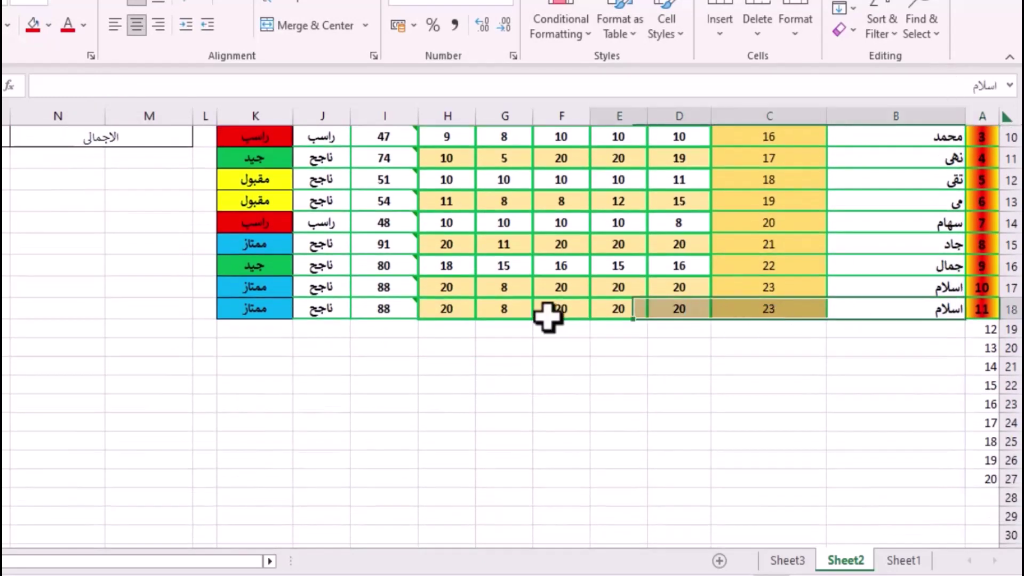
{"action": "left_click", "coordinate": [554, 266]}
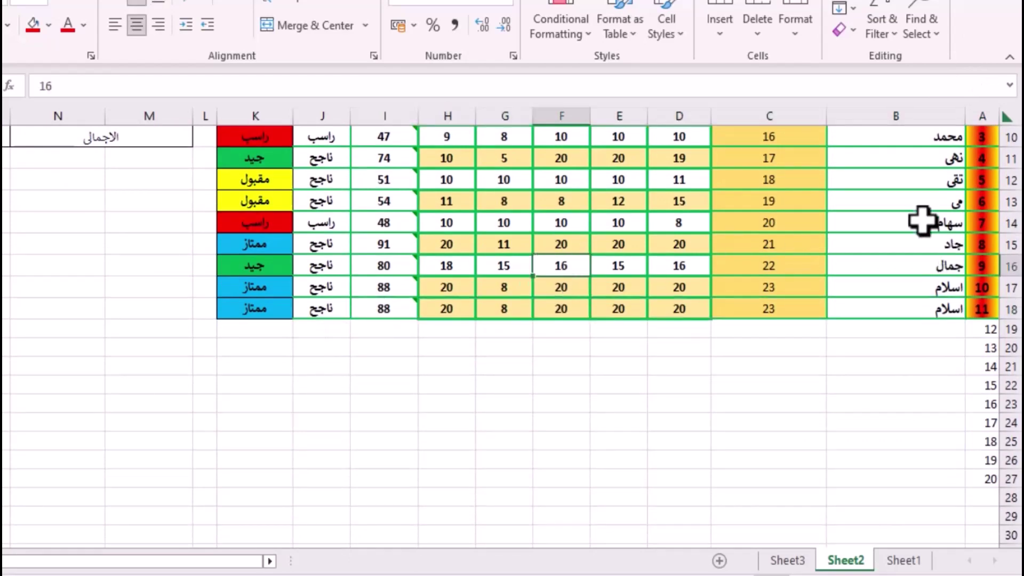
{"action": "left_click_drag", "start_coordinate": [921, 222], "coordinate": [280, 229]}
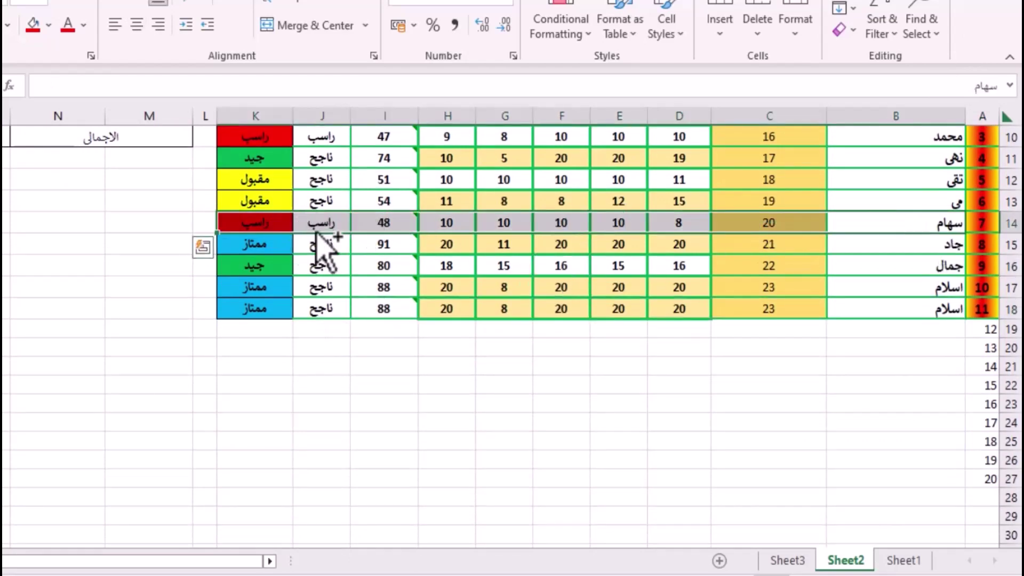
{"action": "key", "text": "ctrl+c"}
{"action": "left_click_drag", "start_coordinate": [946, 326], "coordinate": [244, 462]}
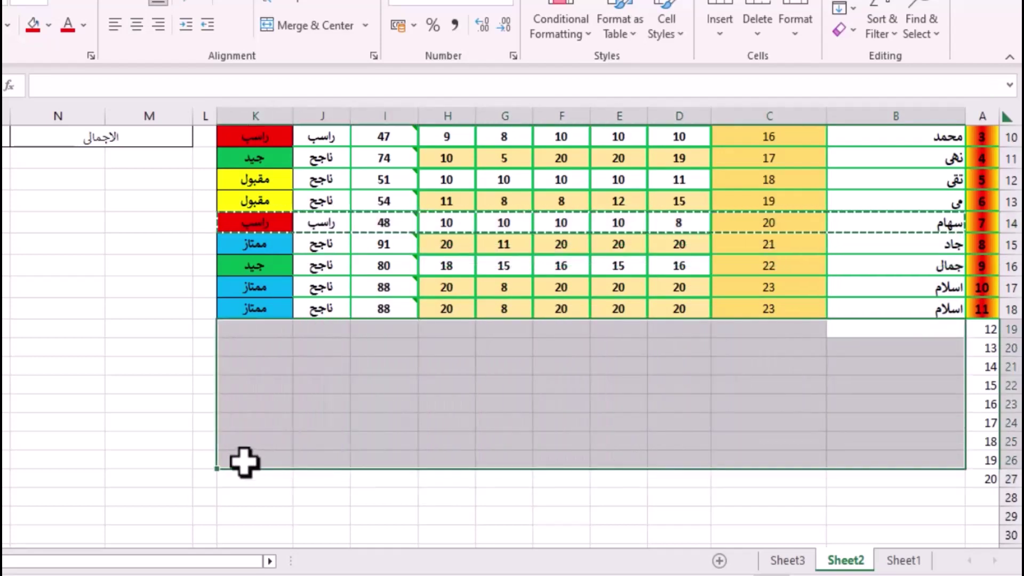
{"action": "left_click_drag", "start_coordinate": [245, 462], "coordinate": [244, 476]}
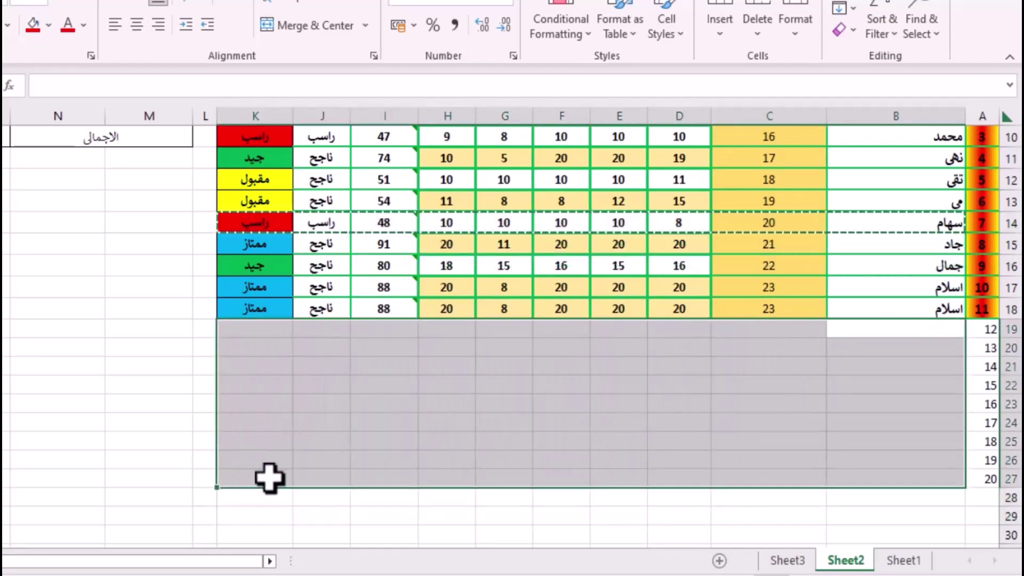
{"action": "key", "text": "ctrl+v"}
{"action": "scroll", "coordinate": [18, 345], "scroll_direction": "up", "scroll_amount": 2}
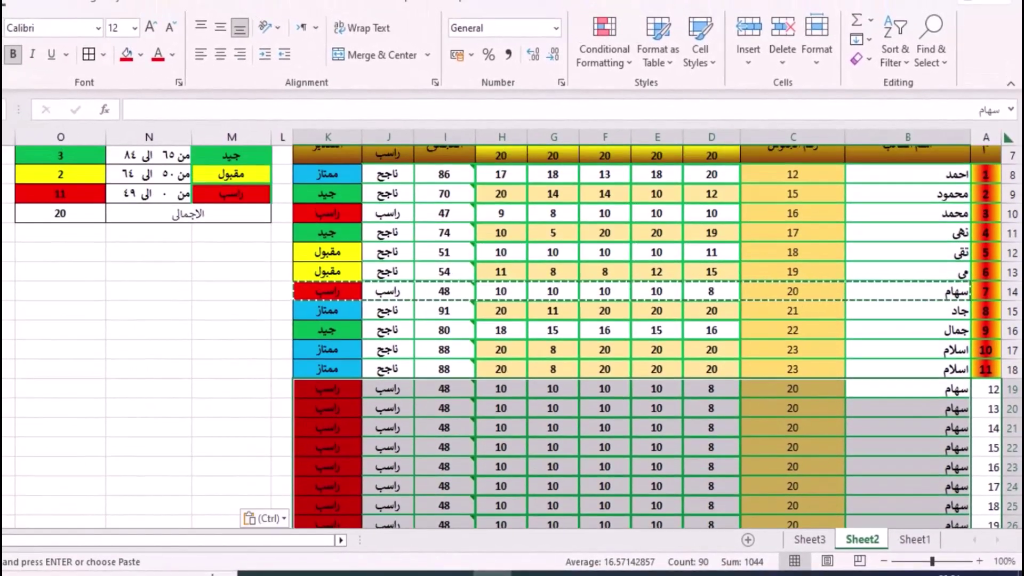
{"action": "scroll", "coordinate": [18, 346], "scroll_direction": "up", "scroll_amount": 1}
{"action": "left_click", "coordinate": [36, 389]}
{"action": "left_click", "coordinate": [71, 353]}
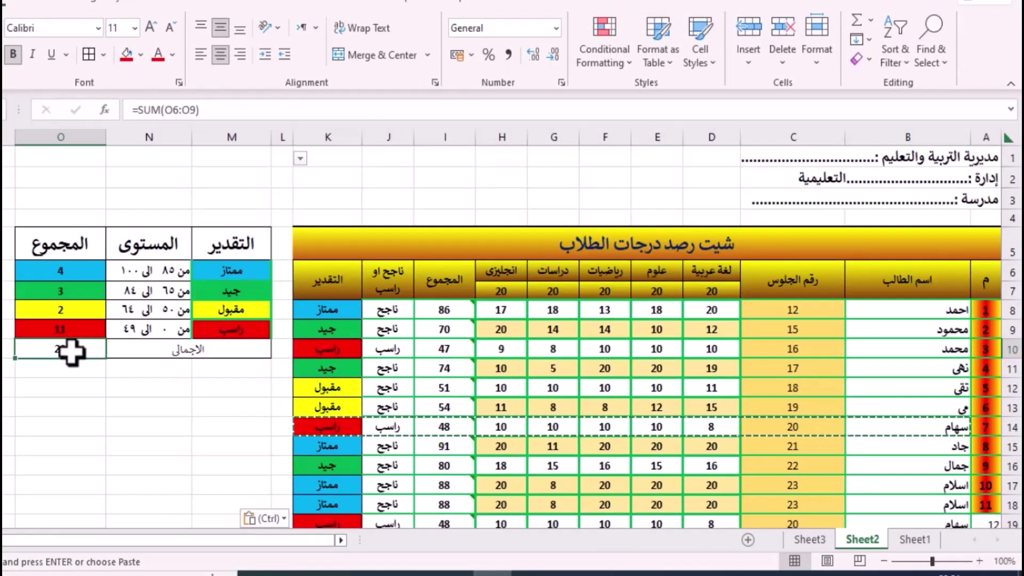
{"action": "left_click", "coordinate": [61, 329]}
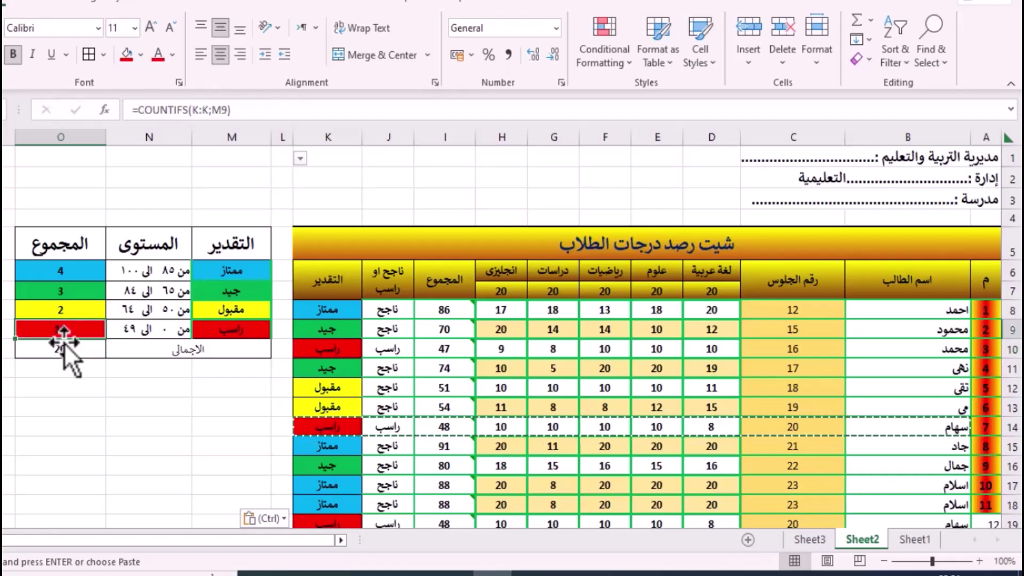
{"action": "scroll", "coordinate": [433, 395], "scroll_direction": "down", "scroll_amount": 2}
{"action": "scroll", "coordinate": [433, 394], "scroll_direction": "down", "scroll_amount": 4}
{"action": "scroll", "coordinate": [433, 394], "scroll_direction": "up", "scroll_amount": 6}
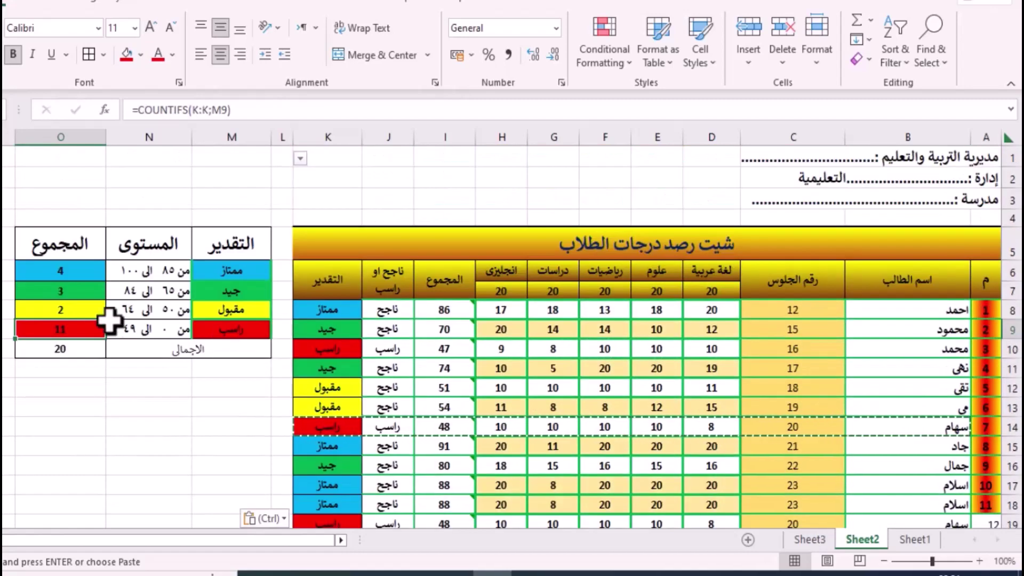
{"action": "left_click", "coordinate": [92, 314]}
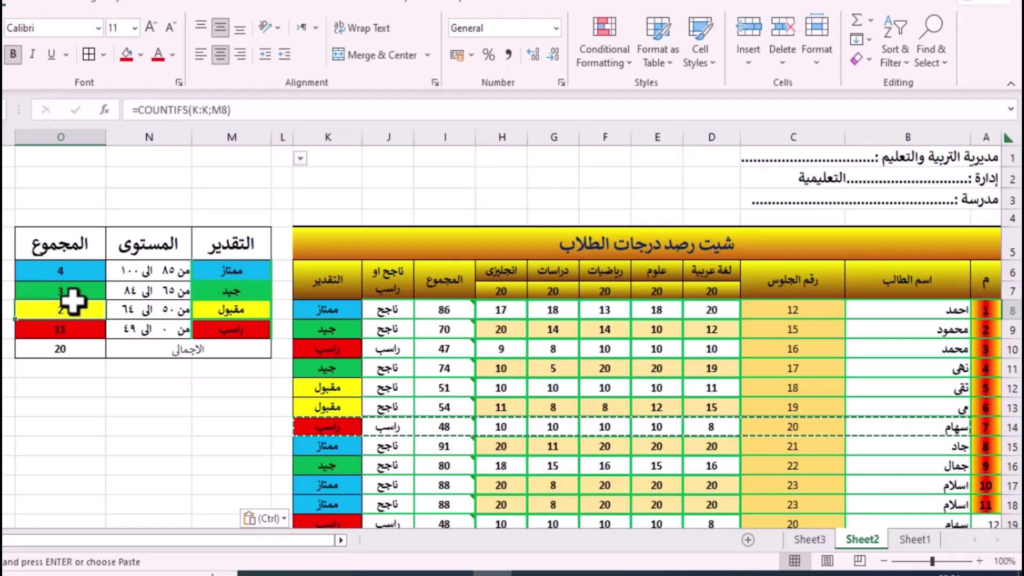
{"action": "left_click", "coordinate": [62, 289]}
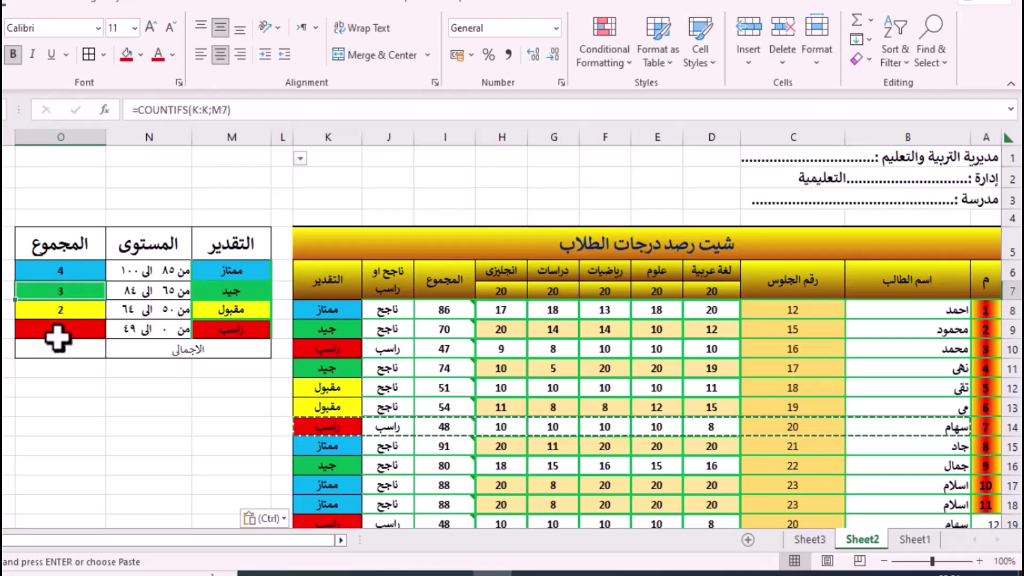
{"action": "left_click", "coordinate": [55, 271]}
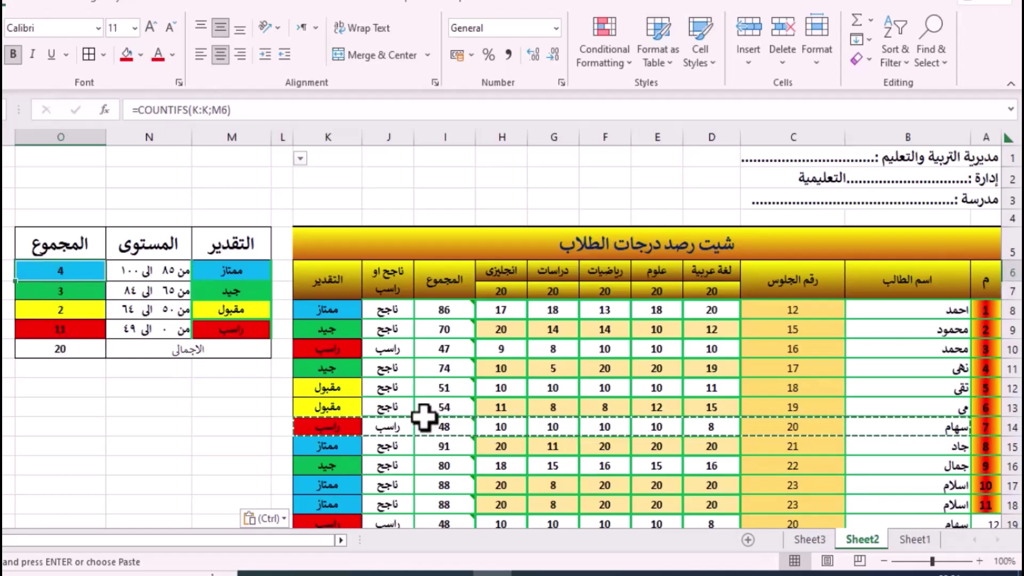
{"action": "left_click", "coordinate": [198, 349]}
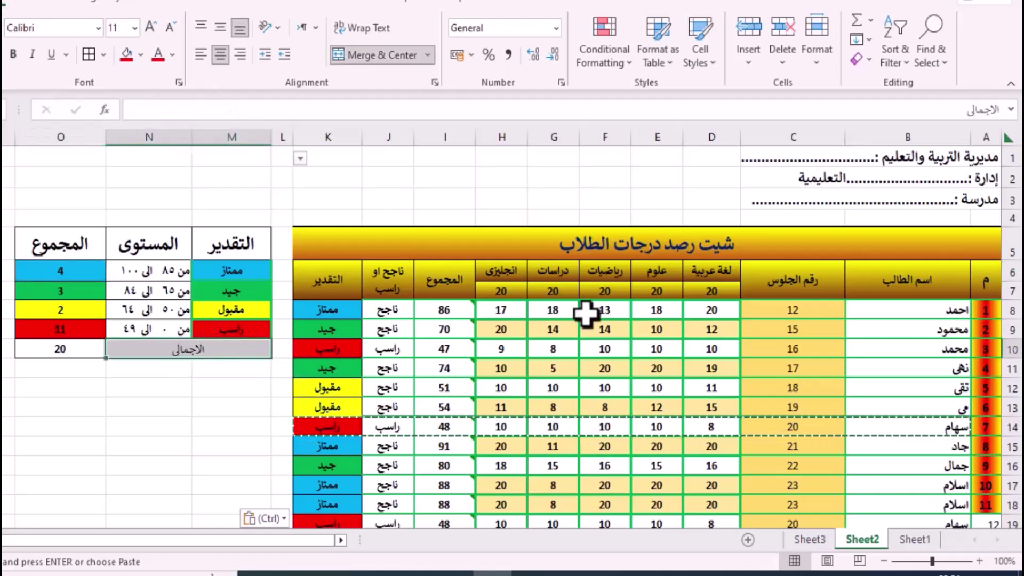
{"action": "scroll", "coordinate": [585, 314], "scroll_direction": "down", "scroll_amount": 1}
{"action": "scroll", "coordinate": [585, 314], "scroll_direction": "down", "scroll_amount": 1}
{"action": "scroll", "coordinate": [585, 314], "scroll_direction": "down", "scroll_amount": 2}
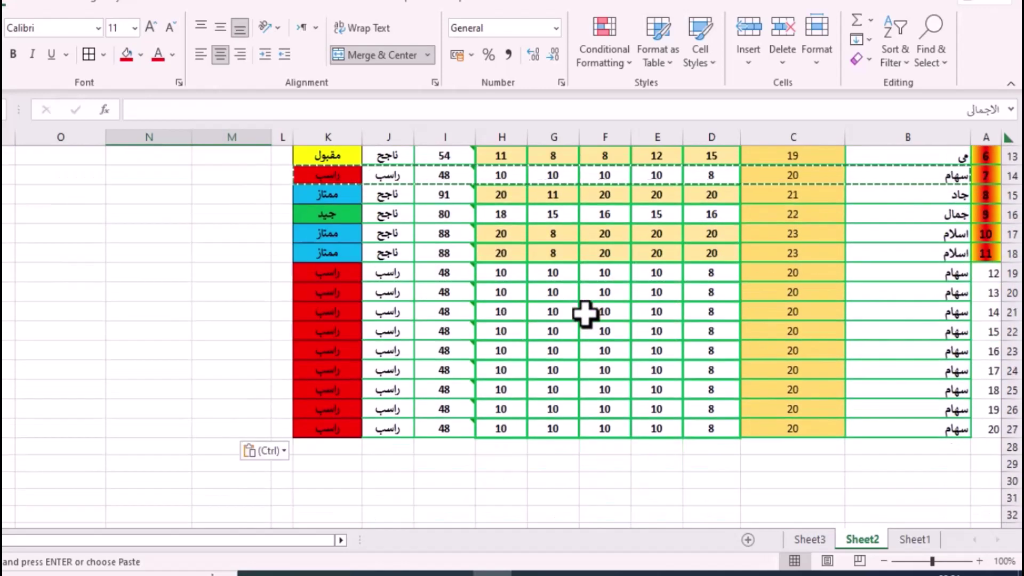
{"action": "scroll", "coordinate": [585, 314], "scroll_direction": "up", "scroll_amount": 1}
{"action": "scroll", "coordinate": [585, 314], "scroll_direction": "up", "scroll_amount": 1}
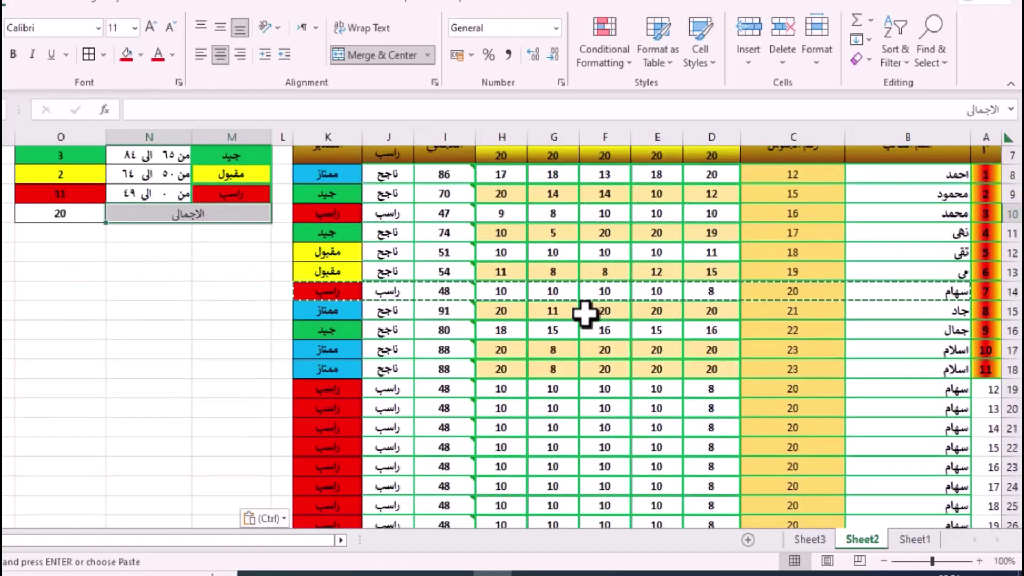
Step: Copy the row 18 serial-number cell's formatting down the added serial cells with Format Painter
{"action": "left_click", "coordinate": [980, 375]}
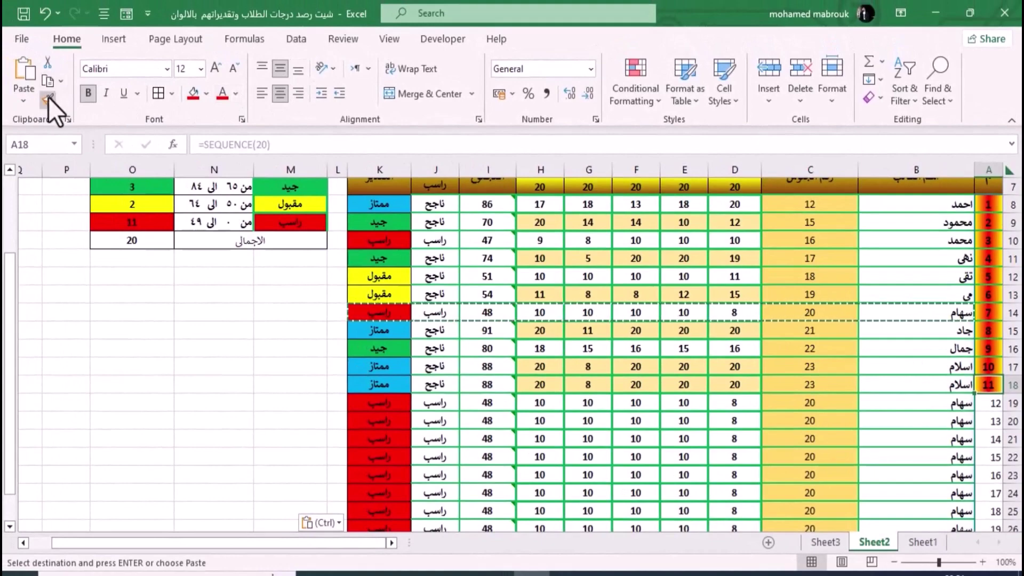
{"action": "left_click", "coordinate": [48, 97]}
{"action": "mouse_move", "coordinate": [990, 402]}
{"action": "left_mouse_down"}
{"action": "mouse_move", "coordinate": [991, 540]}
{"action": "mouse_move", "coordinate": [987, 493]}
{"action": "left_mouse_up"}
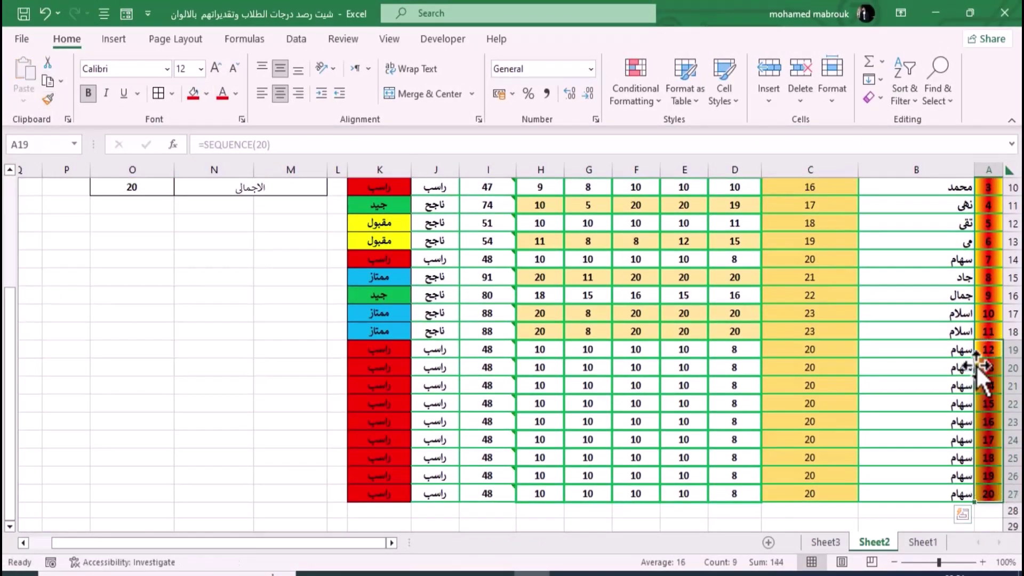
{"action": "left_click", "coordinate": [747, 331]}
{"action": "scroll", "coordinate": [645, 354], "scroll_direction": "up", "scroll_amount": 3}
{"action": "scroll", "coordinate": [644, 355], "scroll_direction": "down", "scroll_amount": 3}
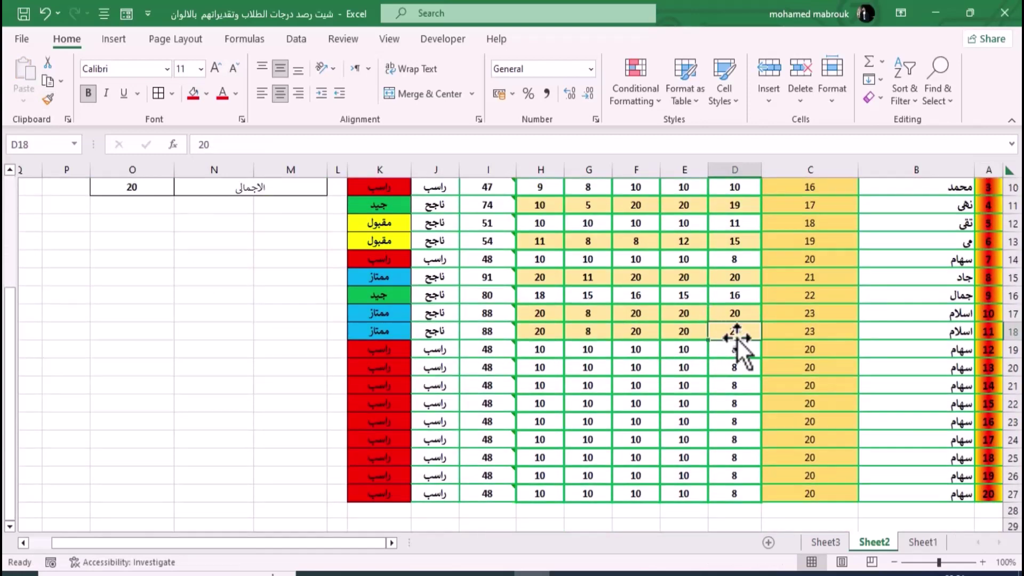
{"action": "scroll", "coordinate": [557, 334], "scroll_direction": "up", "scroll_amount": 3}
{"action": "scroll", "coordinate": [557, 334], "scroll_direction": "down", "scroll_amount": 3}
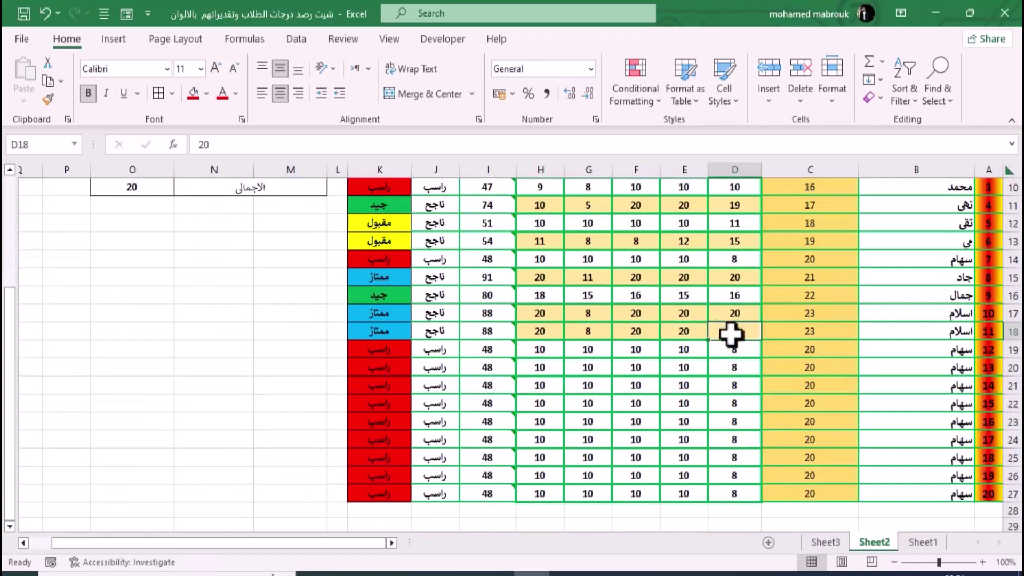
Step: Paint the rows 16–17 score banding onto the added score rows 18–27
{"action": "left_click_drag", "start_coordinate": [731, 334], "coordinate": [540, 331]}
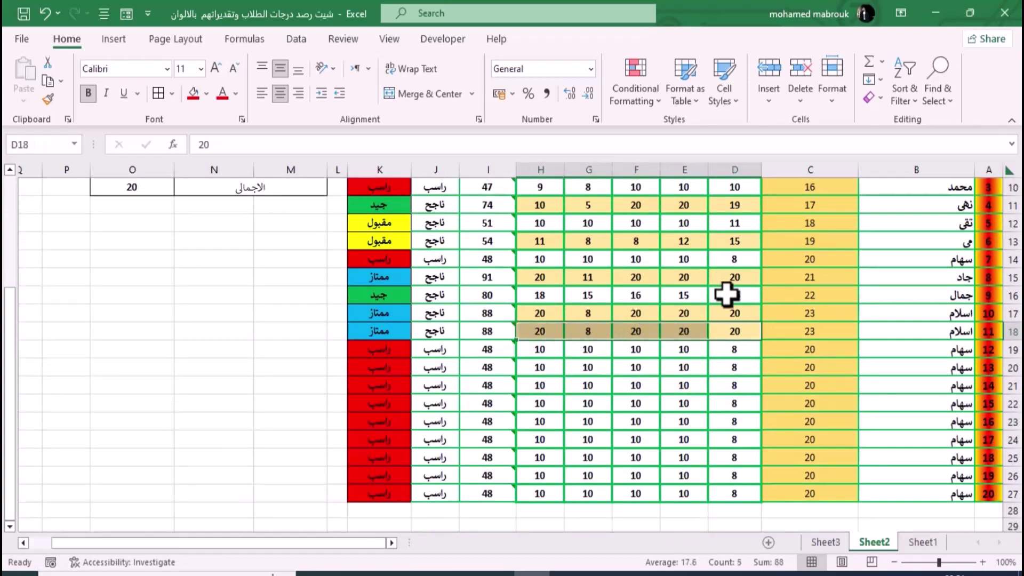
{"action": "left_click_drag", "start_coordinate": [726, 294], "coordinate": [543, 313]}
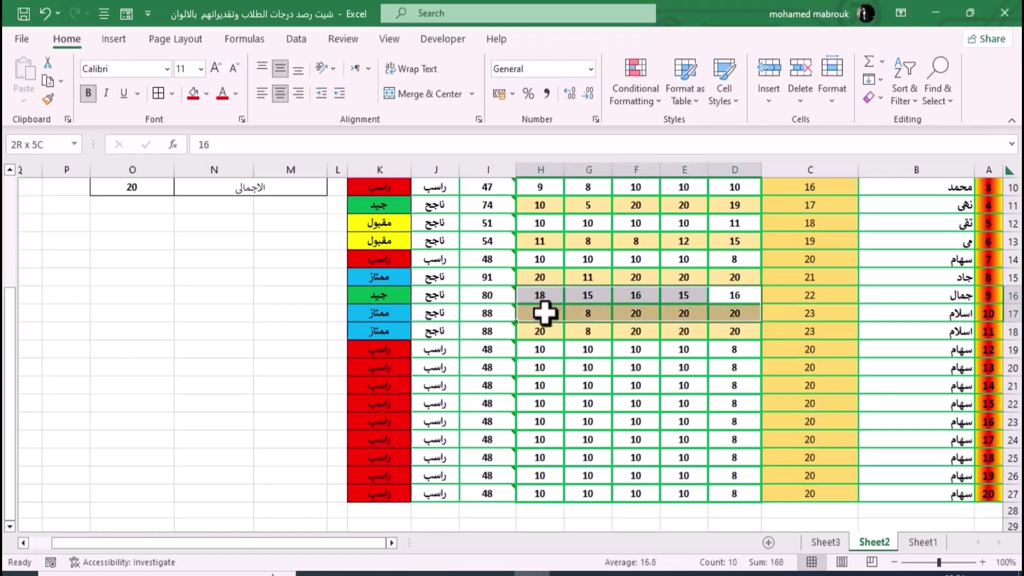
{"action": "left_click", "coordinate": [48, 99]}
{"action": "left_click_drag", "start_coordinate": [736, 338], "coordinate": [528, 503]}
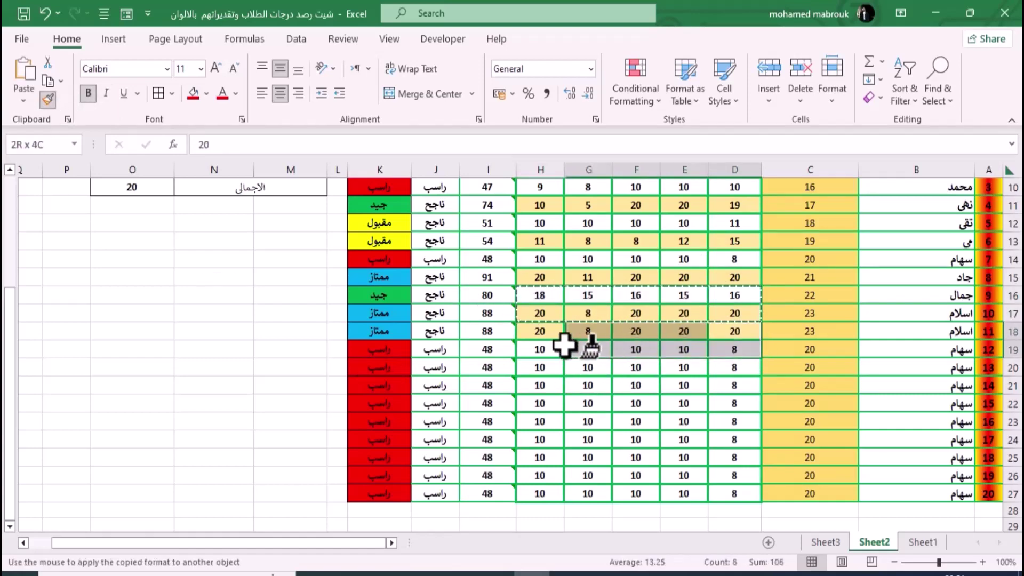
{"action": "left_click", "coordinate": [667, 388]}
{"action": "scroll", "coordinate": [638, 451], "scroll_direction": "up", "scroll_amount": 1}
{"action": "scroll", "coordinate": [638, 451], "scroll_direction": "up", "scroll_amount": 2}
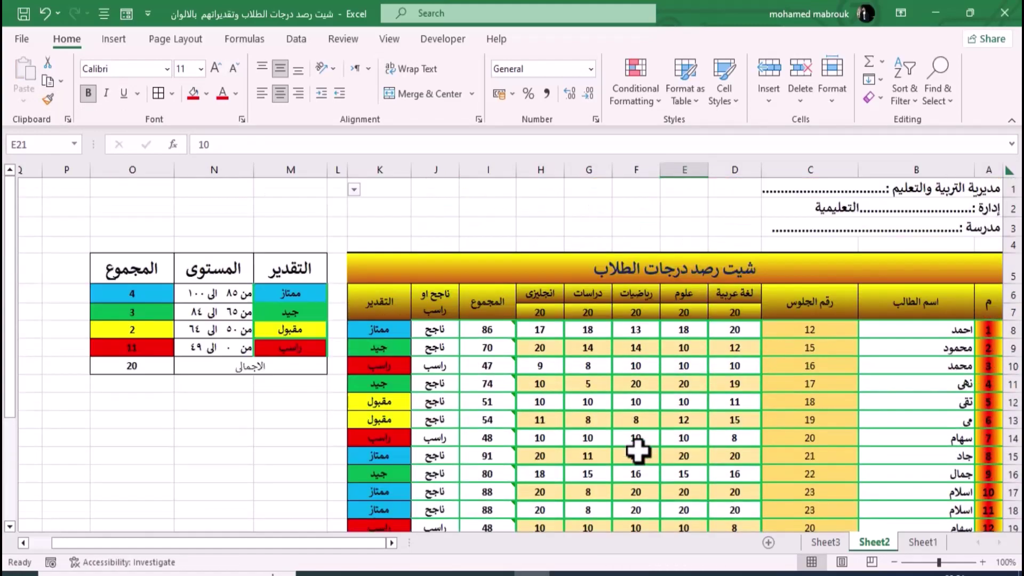
{"action": "scroll", "coordinate": [636, 450], "scroll_direction": "down", "scroll_amount": 2}
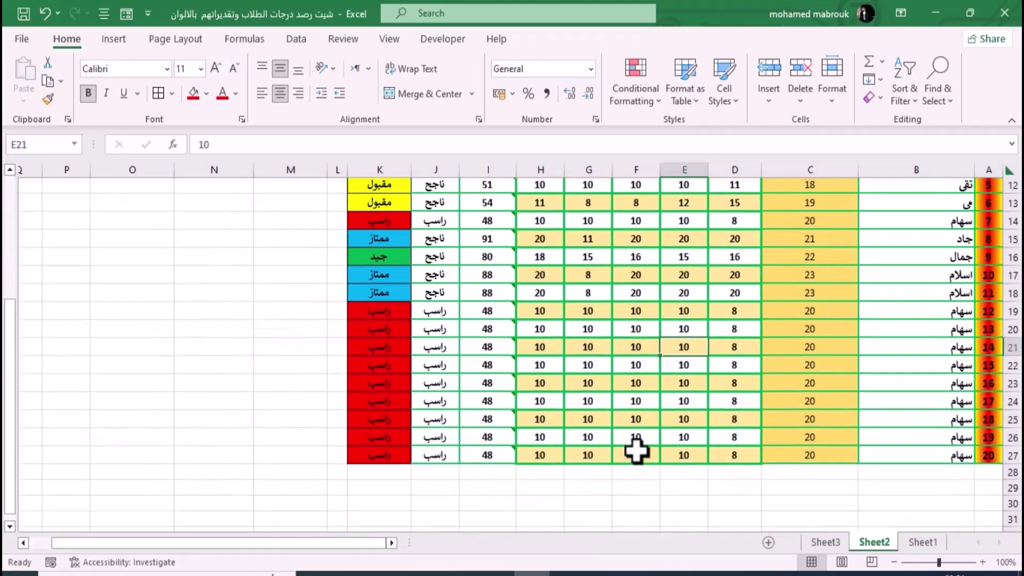
{"action": "scroll", "coordinate": [636, 450], "scroll_direction": "up", "scroll_amount": 1}
{"action": "scroll", "coordinate": [636, 451], "scroll_direction": "up", "scroll_amount": 2}
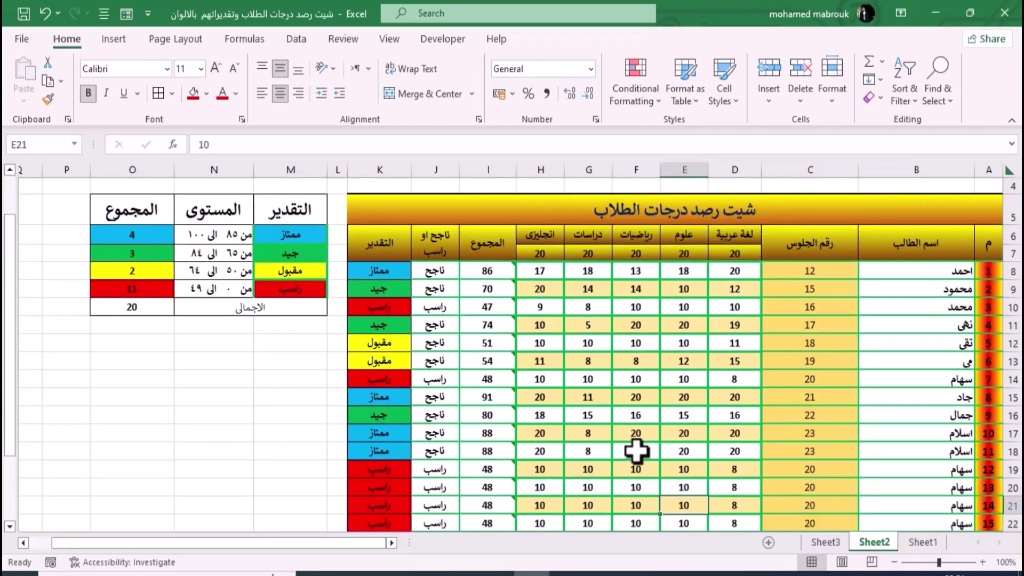
{"action": "scroll", "coordinate": [636, 450], "scroll_direction": "down", "scroll_amount": 1}
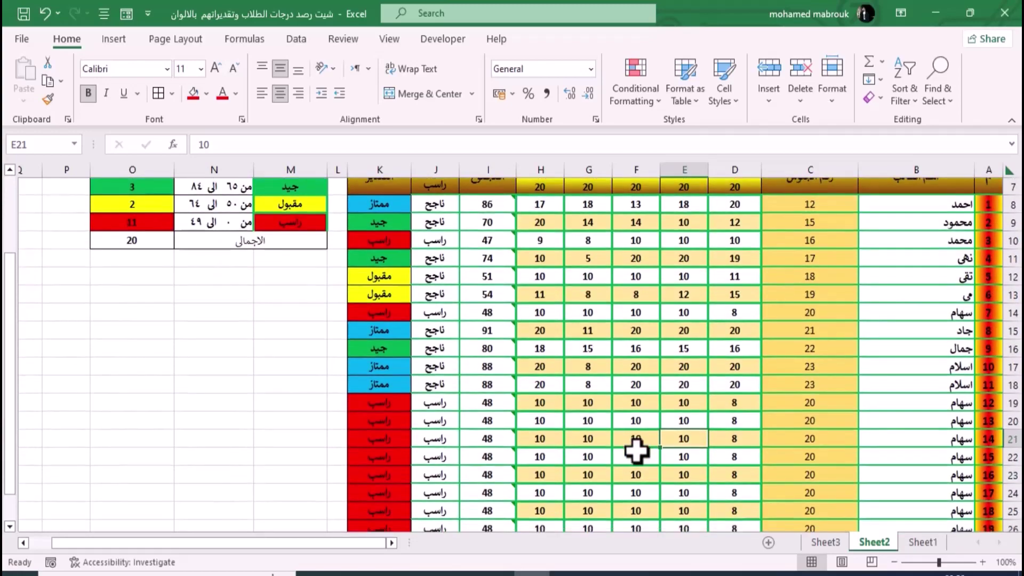
{"action": "scroll", "coordinate": [636, 451], "scroll_direction": "up", "scroll_amount": 1}
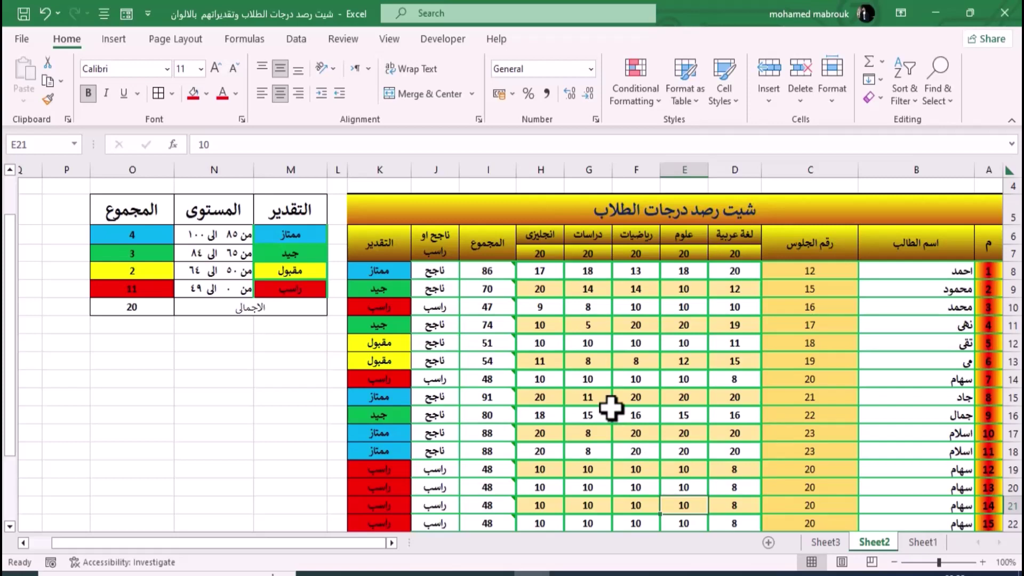
{"action": "left_click", "coordinate": [630, 396]}
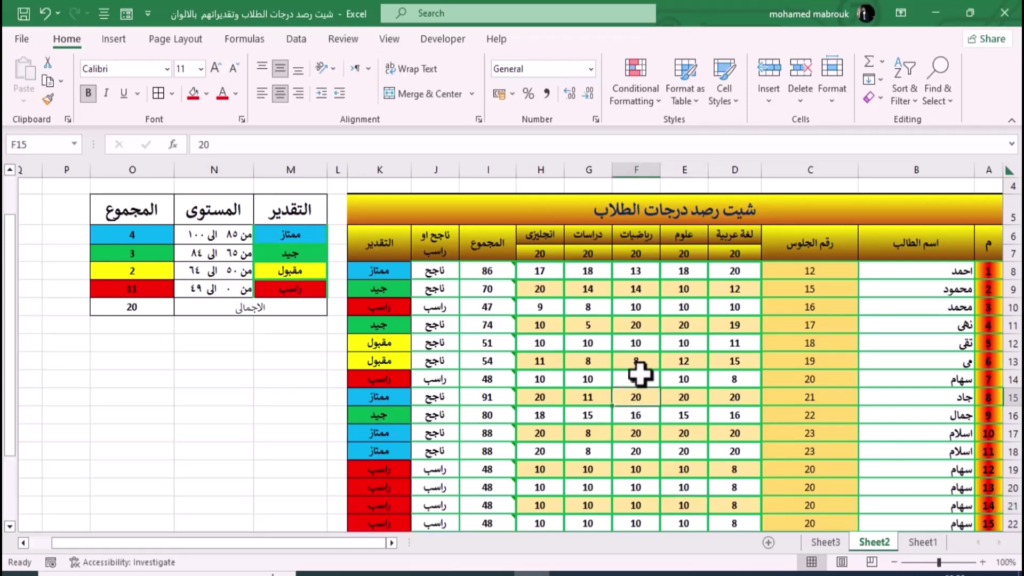
{"action": "left_click", "coordinate": [636, 380]}
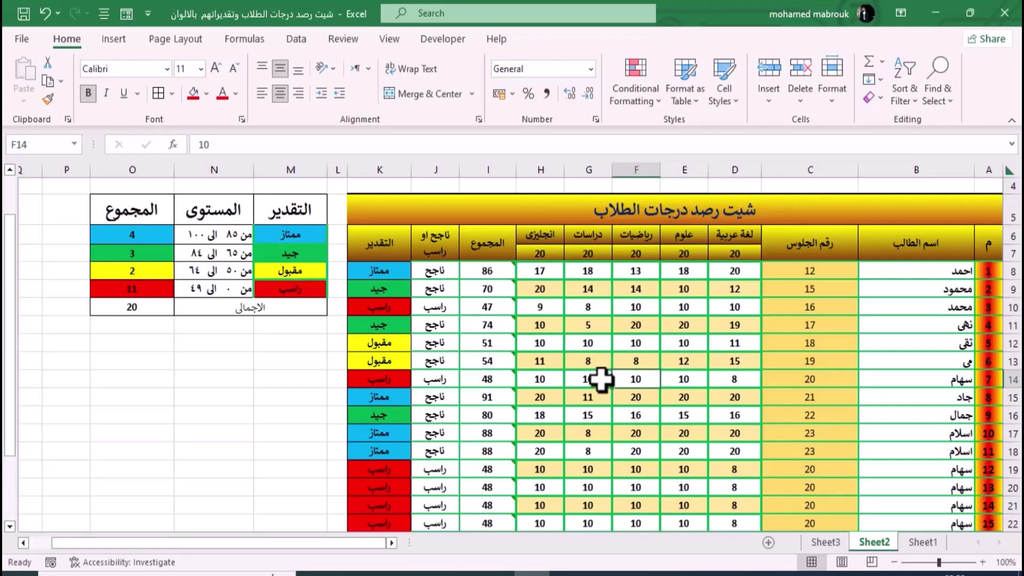
{"action": "left_click", "coordinate": [601, 379]}
{"action": "left_click", "coordinate": [623, 358]}
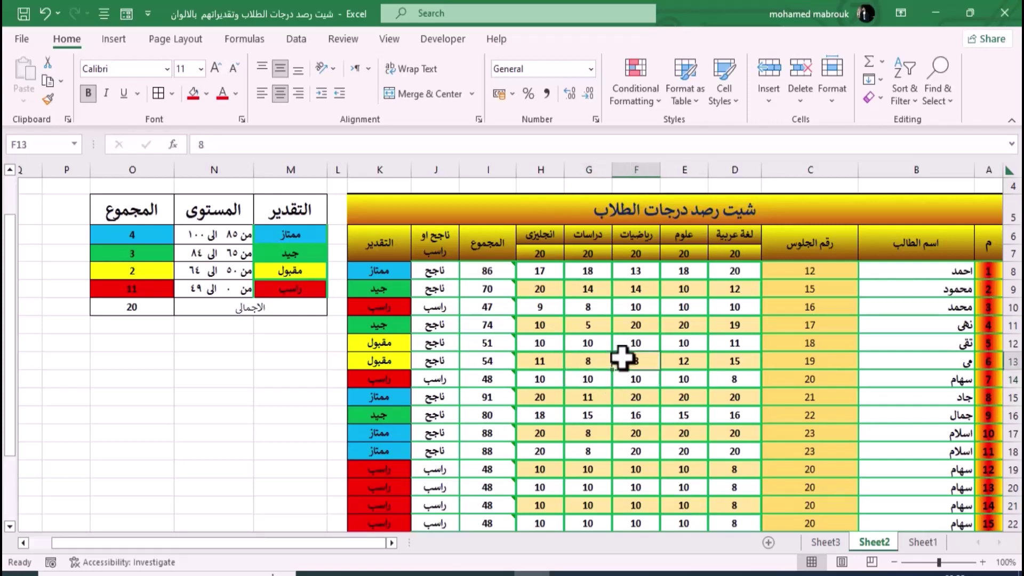
{"action": "left_click", "coordinate": [630, 346]}
{"action": "left_click", "coordinate": [599, 344]}
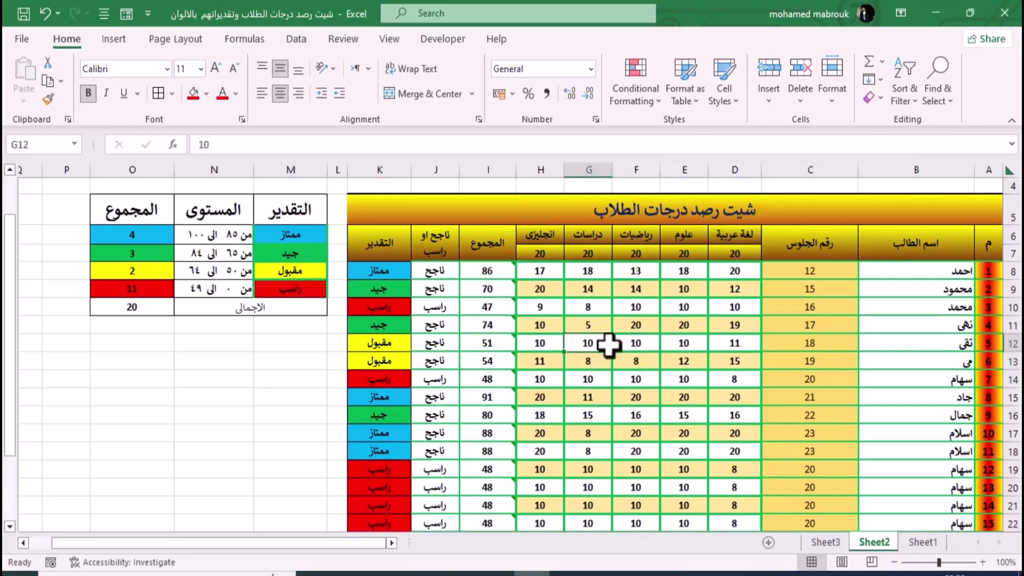
{"action": "left_click", "coordinate": [629, 345]}
{"action": "left_click", "coordinate": [678, 347]}
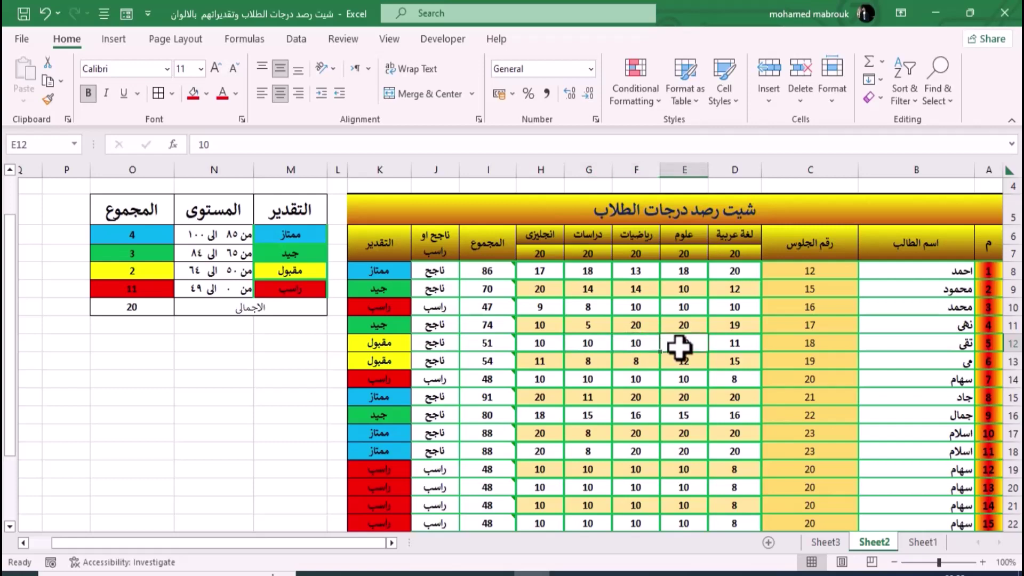
{"action": "left_click", "coordinate": [716, 341]}
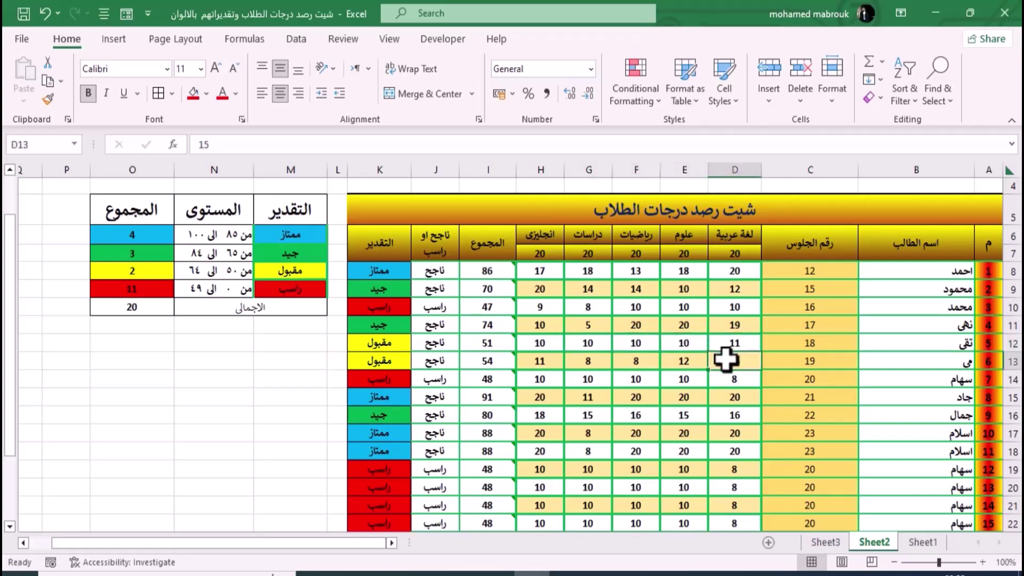
{"action": "left_click", "coordinate": [687, 362]}
{"action": "left_click", "coordinate": [647, 362]}
{"action": "left_click", "coordinate": [593, 361]}
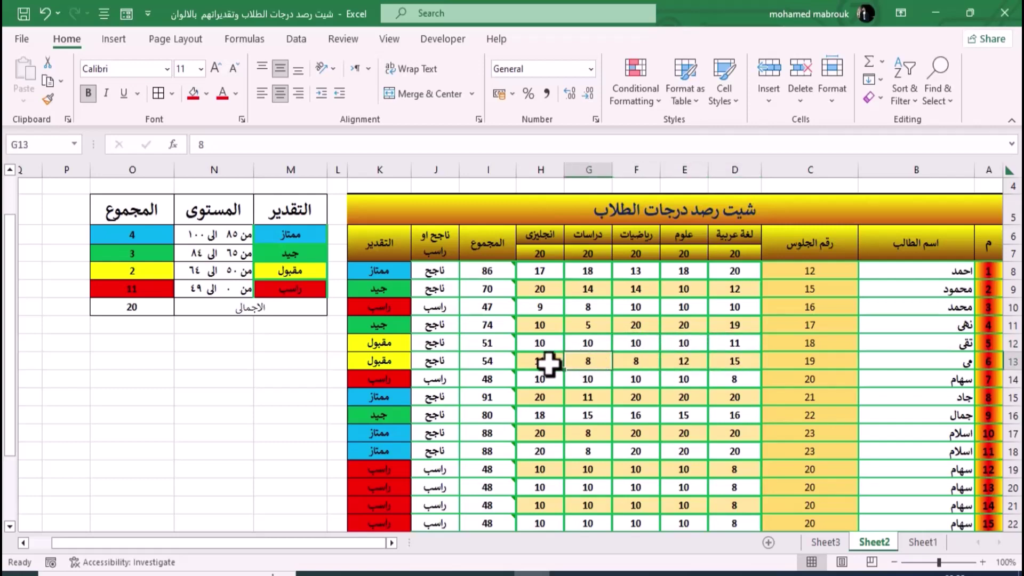
{"action": "left_click", "coordinate": [546, 362]}
{"action": "left_click", "coordinate": [560, 380]}
{"action": "left_click", "coordinate": [586, 380]}
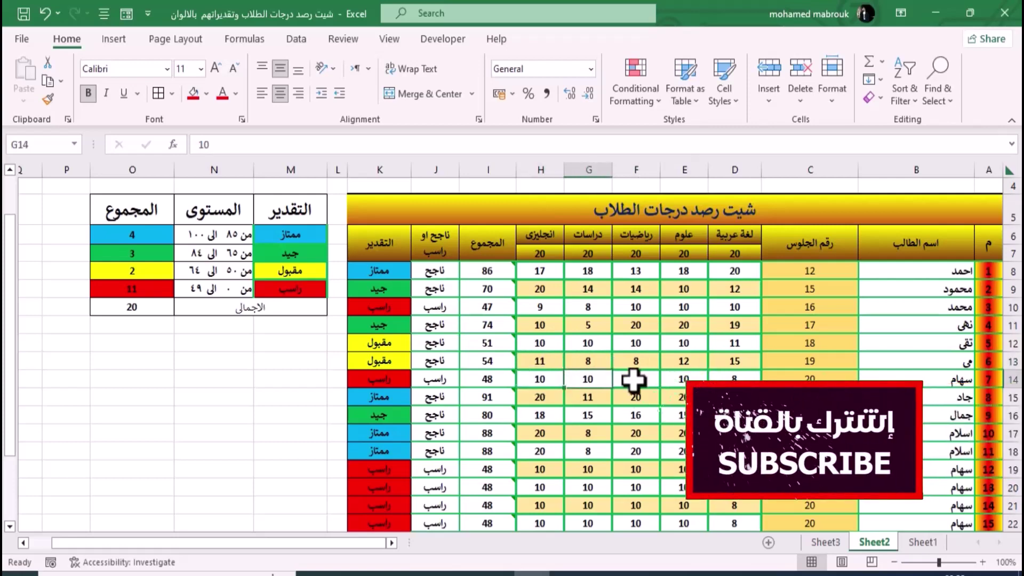
{"action": "left_click", "coordinate": [633, 379]}
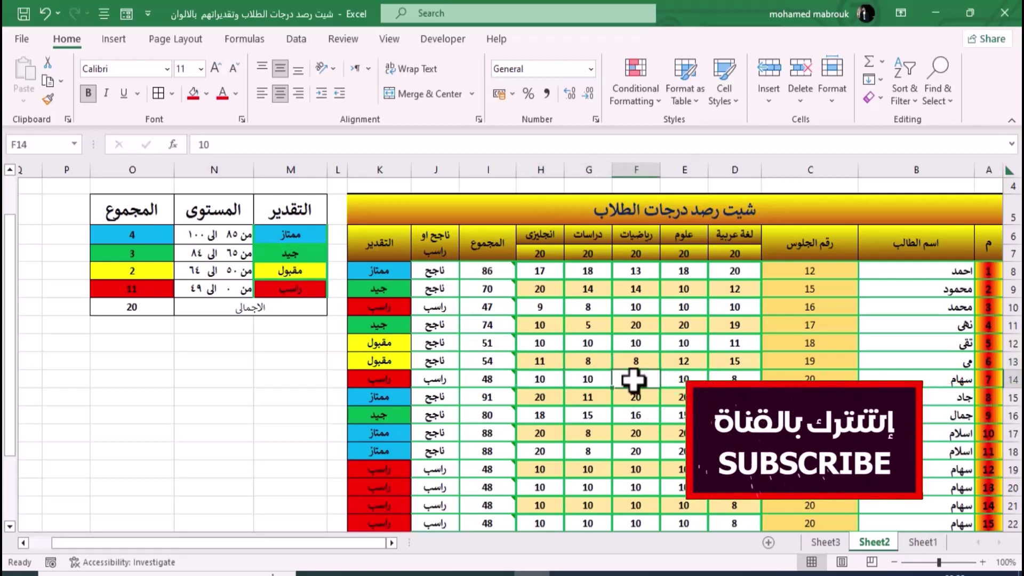
{"action": "left_click", "coordinate": [681, 379]}
{"action": "left_click", "coordinate": [677, 397]}
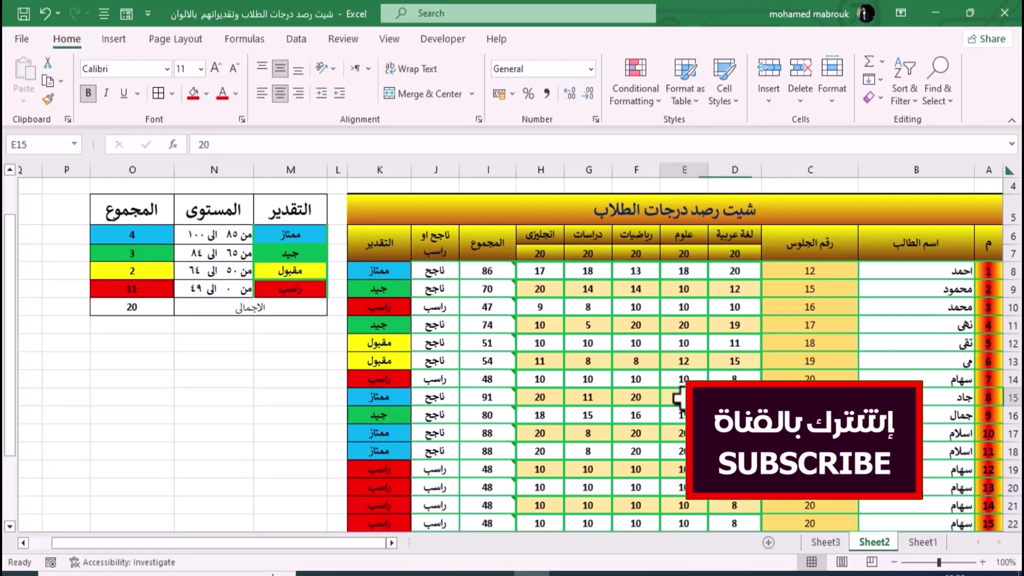
{"action": "left_click", "coordinate": [648, 401]}
{"action": "left_click", "coordinate": [640, 419]}
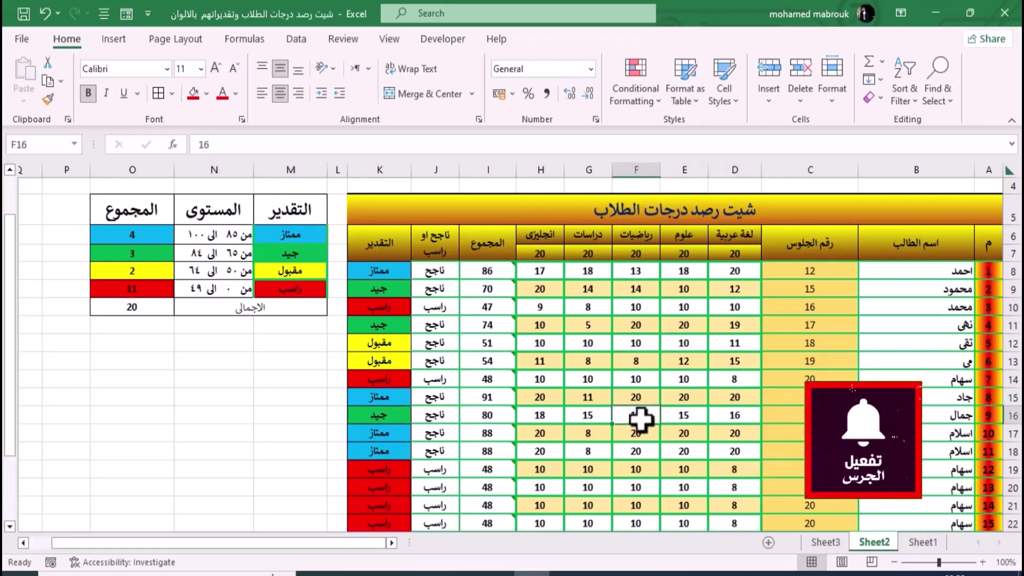
{"action": "left_click", "coordinate": [583, 419]}
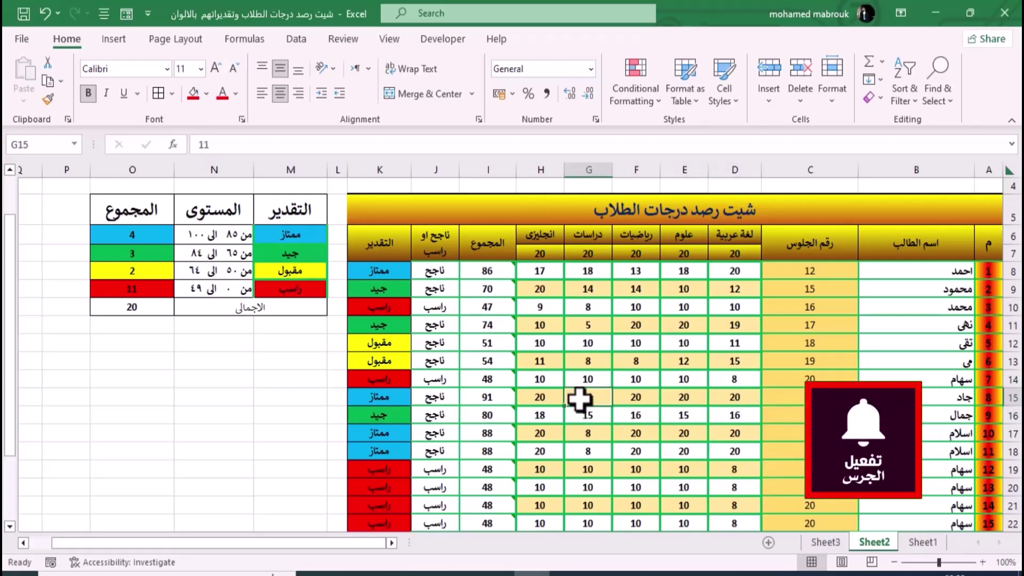
{"action": "left_click", "coordinate": [543, 400]}
{"action": "left_click", "coordinate": [547, 410]}
{"action": "scroll", "coordinate": [588, 423], "scroll_direction": "up", "scroll_amount": 1}
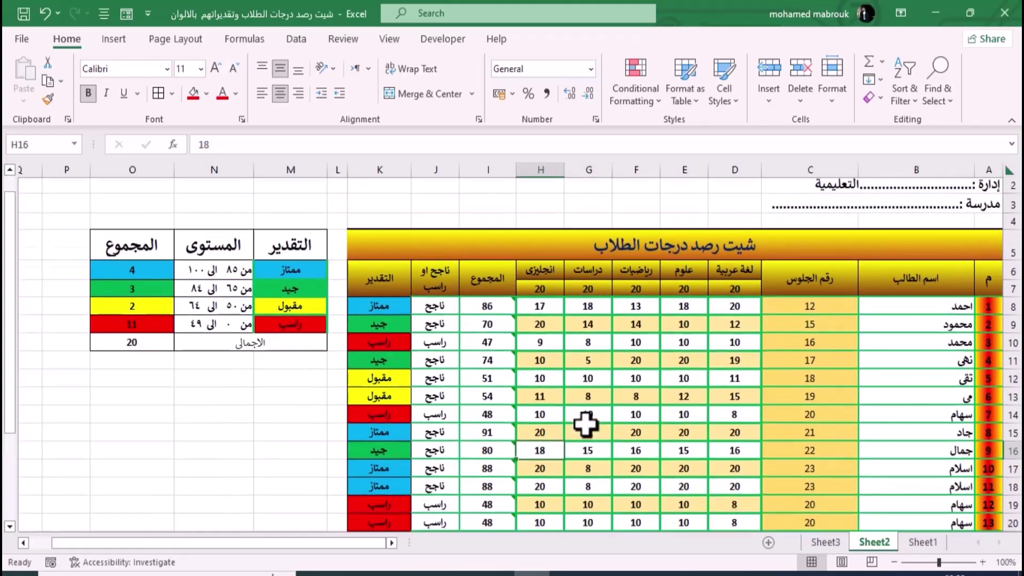
{"action": "scroll", "coordinate": [587, 424], "scroll_direction": "down", "scroll_amount": 3}
{"action": "scroll", "coordinate": [584, 424], "scroll_direction": "down", "scroll_amount": 1}
{"action": "scroll", "coordinate": [585, 424], "scroll_direction": "up", "scroll_amount": 4}
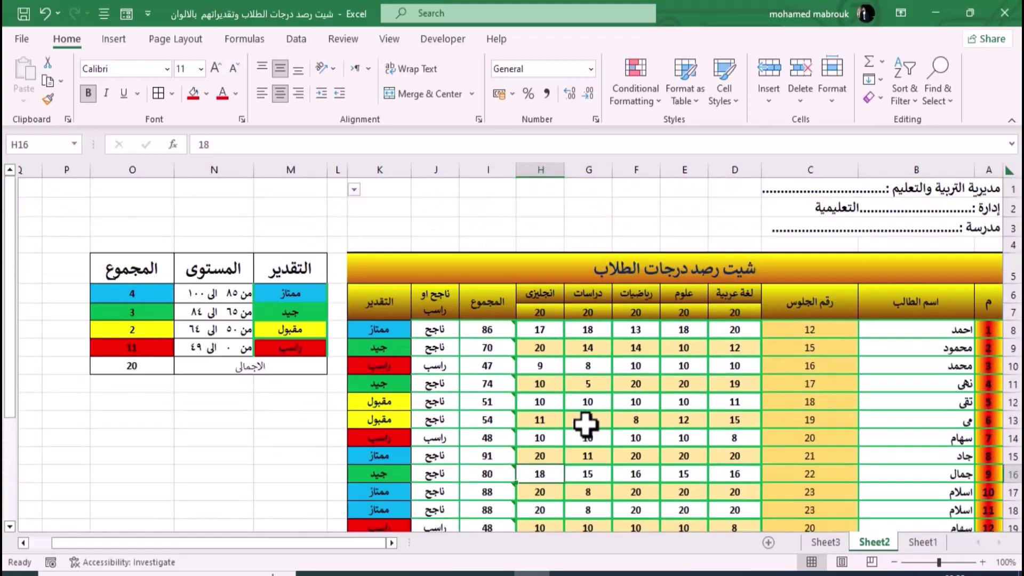
{"action": "scroll", "coordinate": [585, 423], "scroll_direction": "down", "scroll_amount": 1}
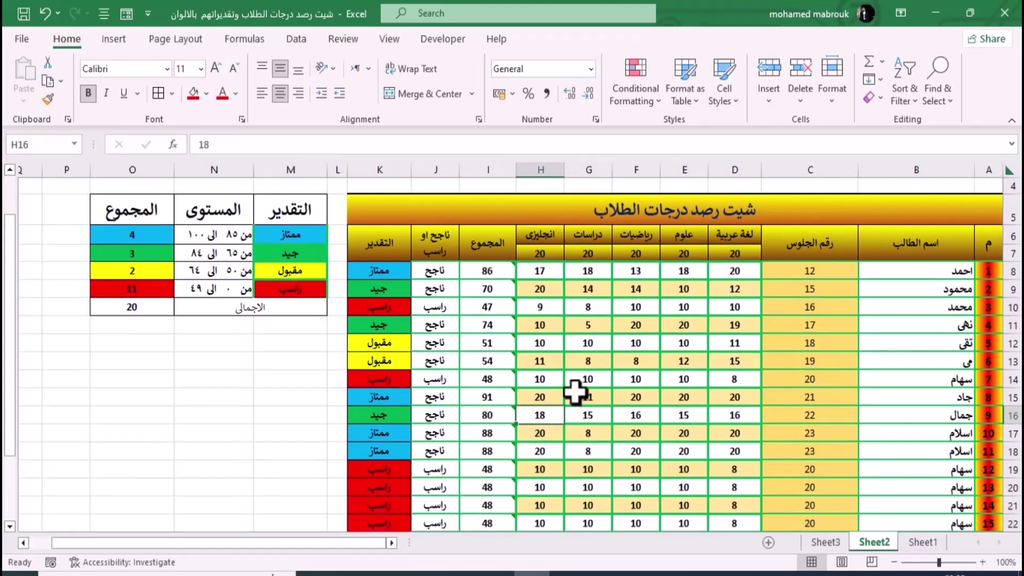
{"action": "scroll", "coordinate": [573, 393], "scroll_direction": "down", "scroll_amount": 2}
{"action": "scroll", "coordinate": [573, 394], "scroll_direction": "down", "scroll_amount": 1}
{"action": "scroll", "coordinate": [575, 392], "scroll_direction": "up", "scroll_amount": 4}
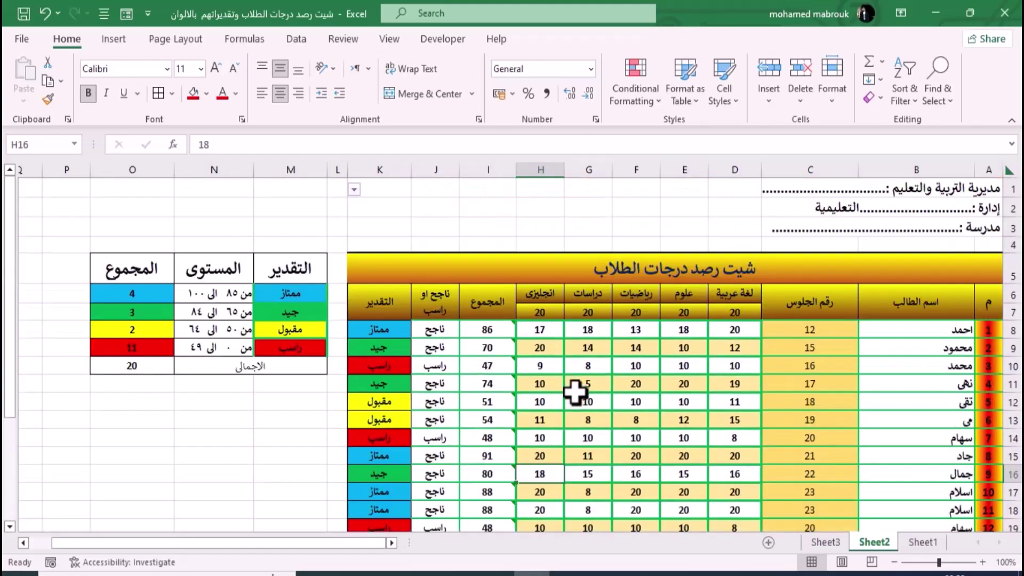
{"action": "scroll", "coordinate": [575, 392], "scroll_direction": "down", "scroll_amount": 1}
{"action": "scroll", "coordinate": [575, 391], "scroll_direction": "down", "scroll_amount": 1}
{"action": "scroll", "coordinate": [574, 392], "scroll_direction": "up", "scroll_amount": 2}
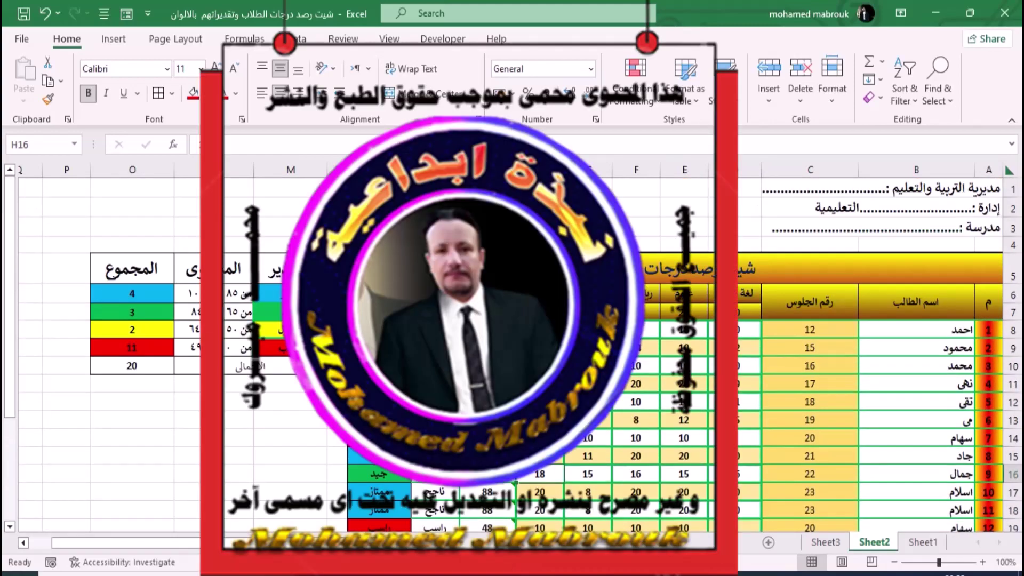
{"action": "scroll", "coordinate": [575, 391], "scroll_direction": "down", "scroll_amount": 1}
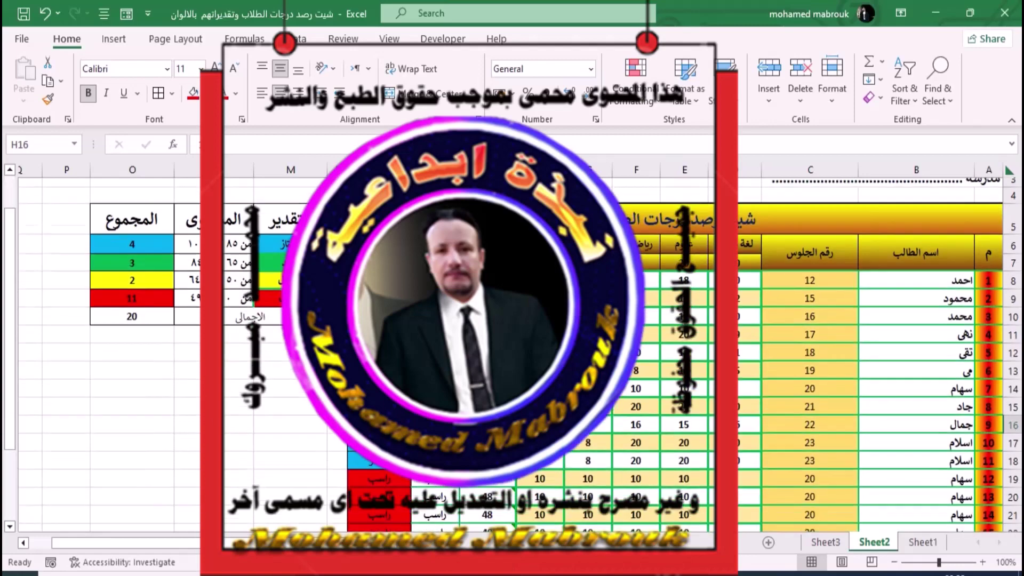
{"action": "scroll", "coordinate": [575, 391], "scroll_direction": "down", "scroll_amount": 1}
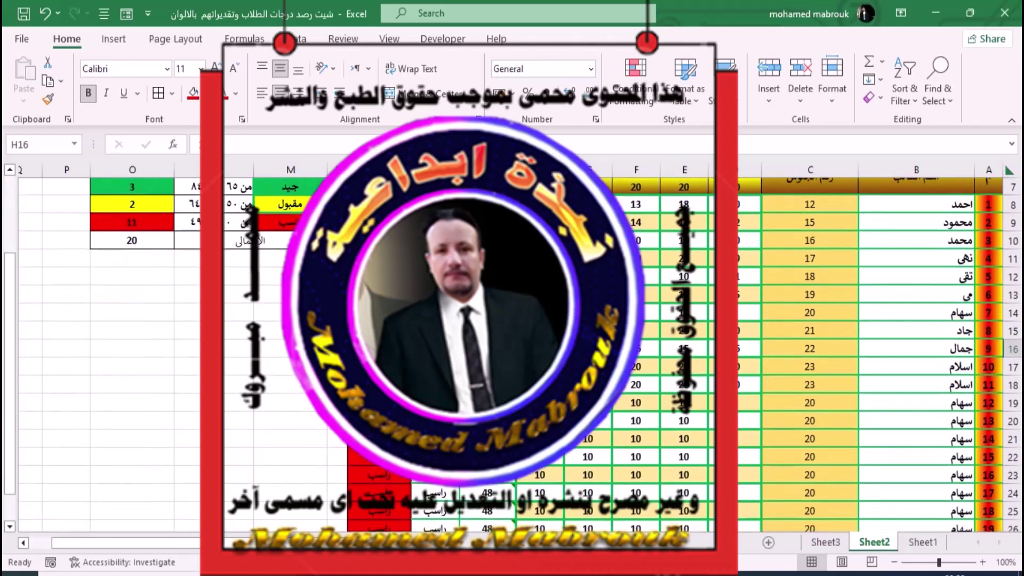
{"action": "scroll", "coordinate": [878, 354], "scroll_direction": "down", "scroll_amount": 1}
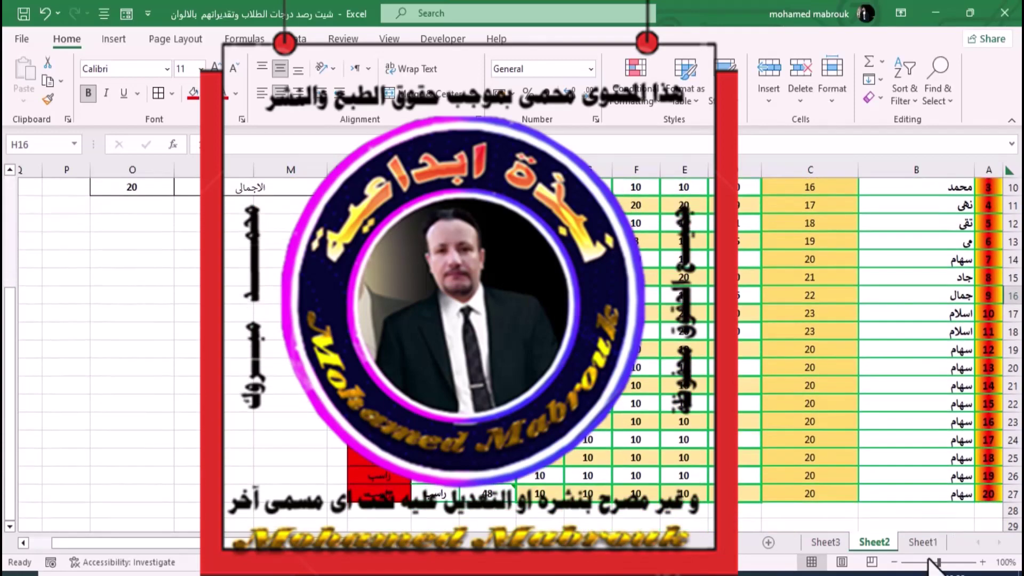